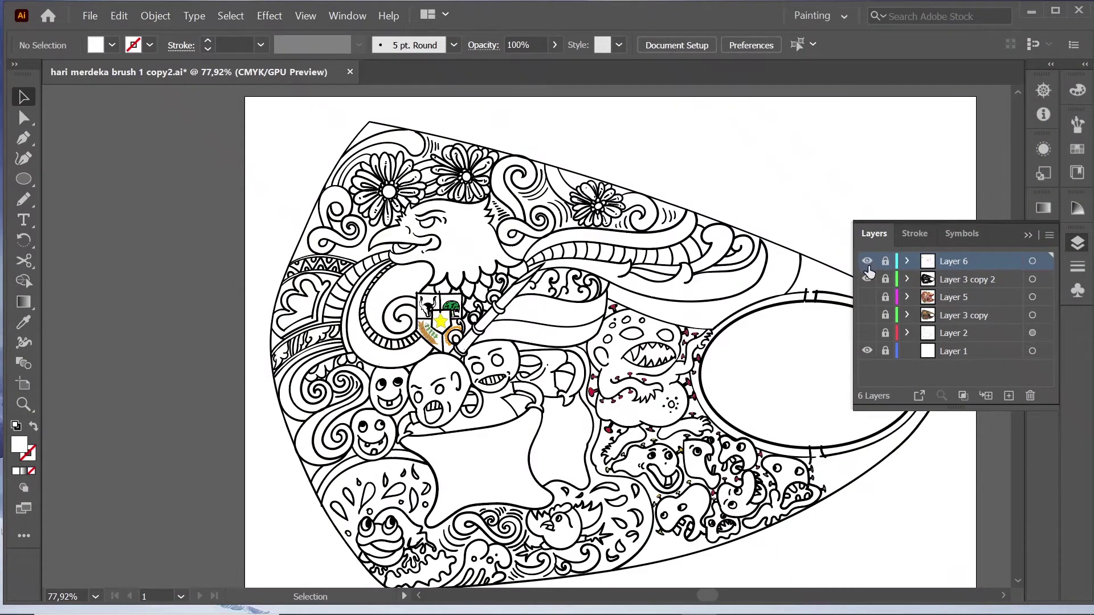
Step: Show Layer 5 and Layer 3 copy, collapse the Layers panel, and save with Ctrl+S
left_click(866, 297)
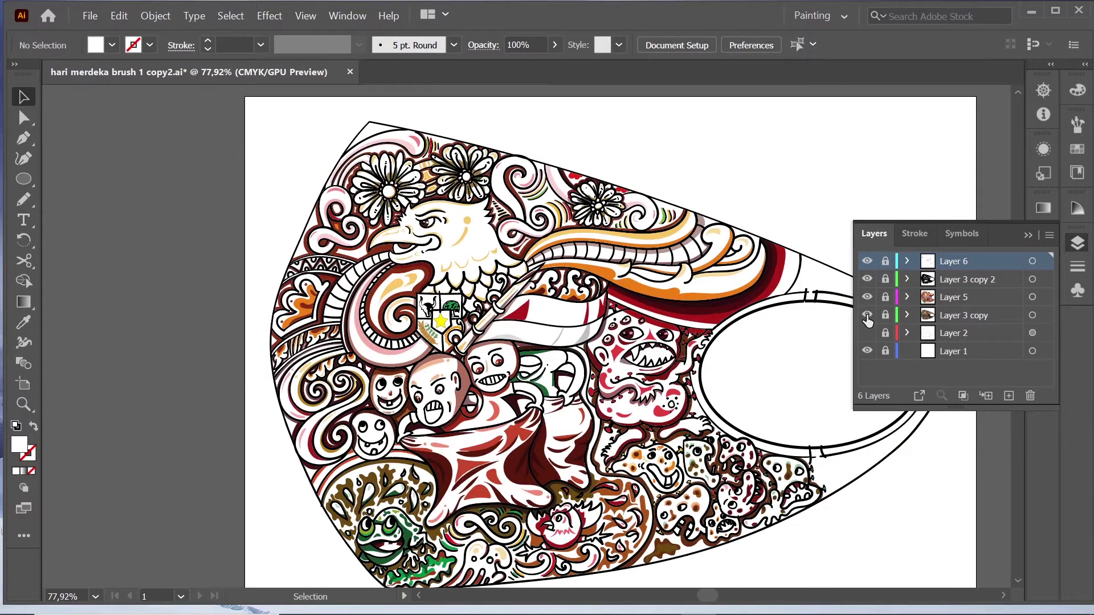
left_click(867, 316)
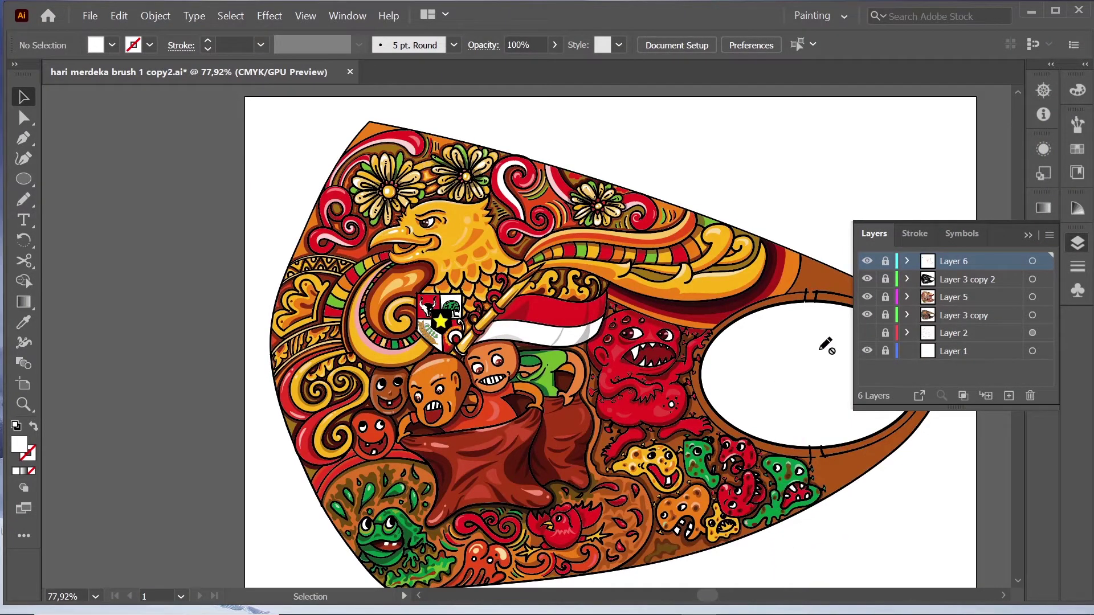
left_click(1029, 236)
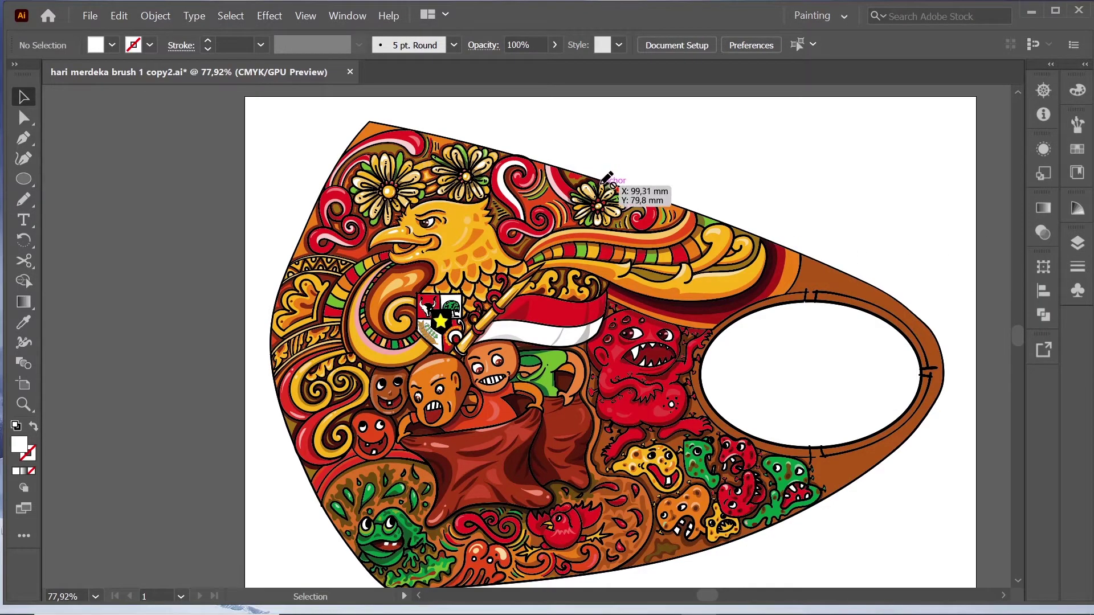
key("ctrl+s")
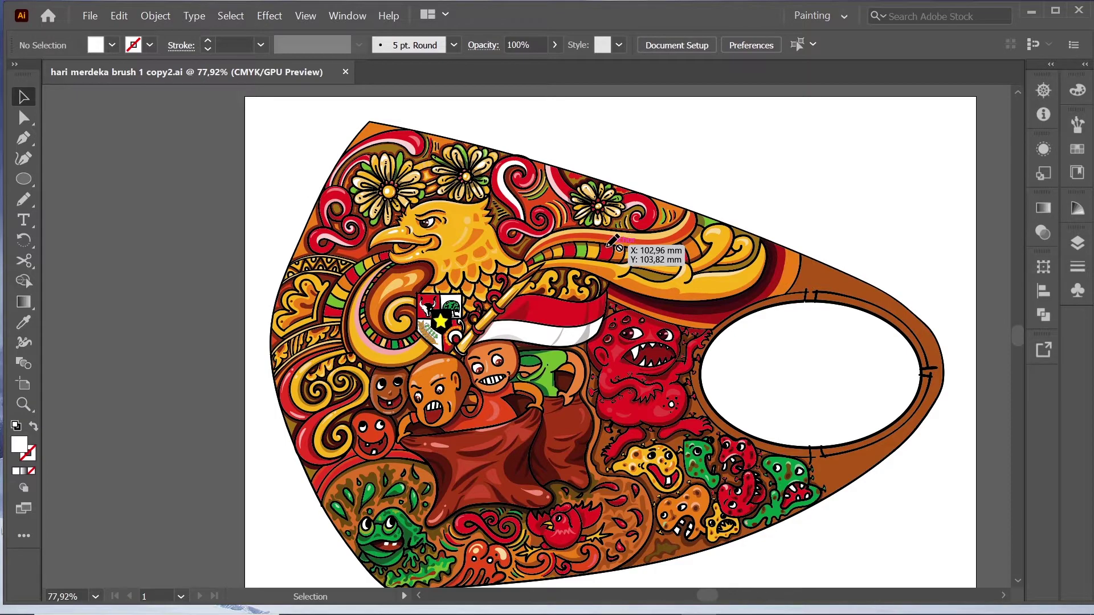
Step: Zoom and pan across the flag, eagle emblem, characters, bag, frog and monsters to inspect them
left_click_drag(610, 307, 758, 423)
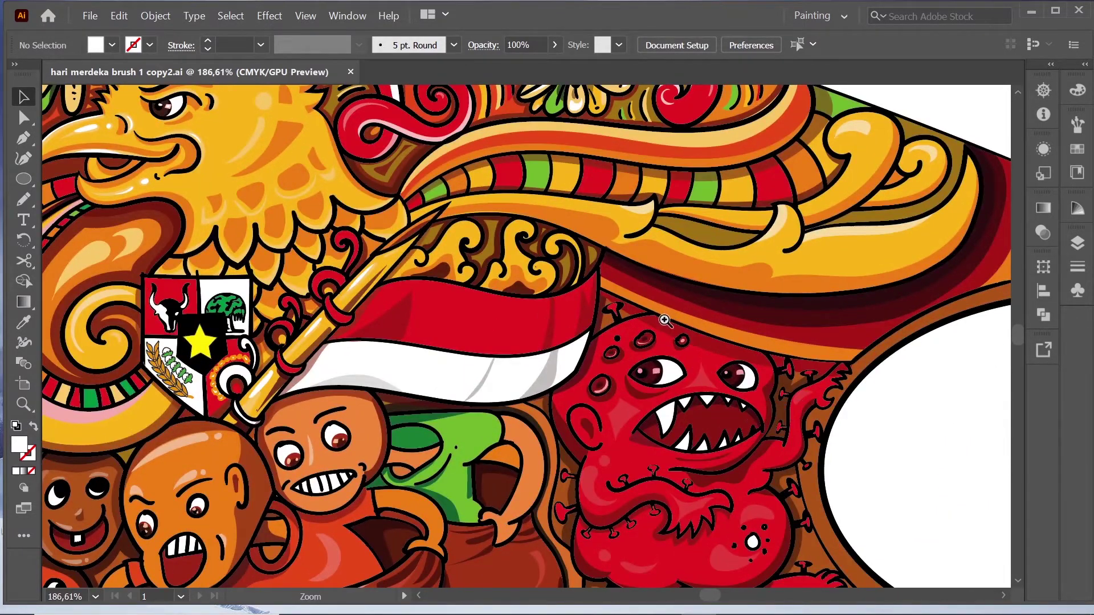
scroll(646, 336, "down", 1)
scroll(638, 336, "up", 5)
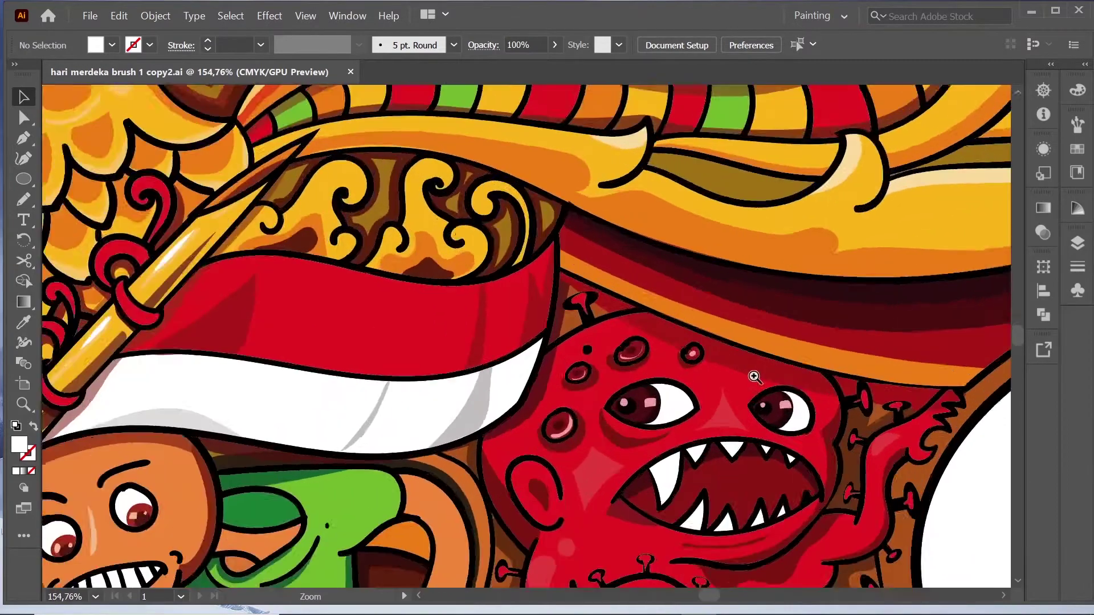
scroll(754, 381, "down", 2)
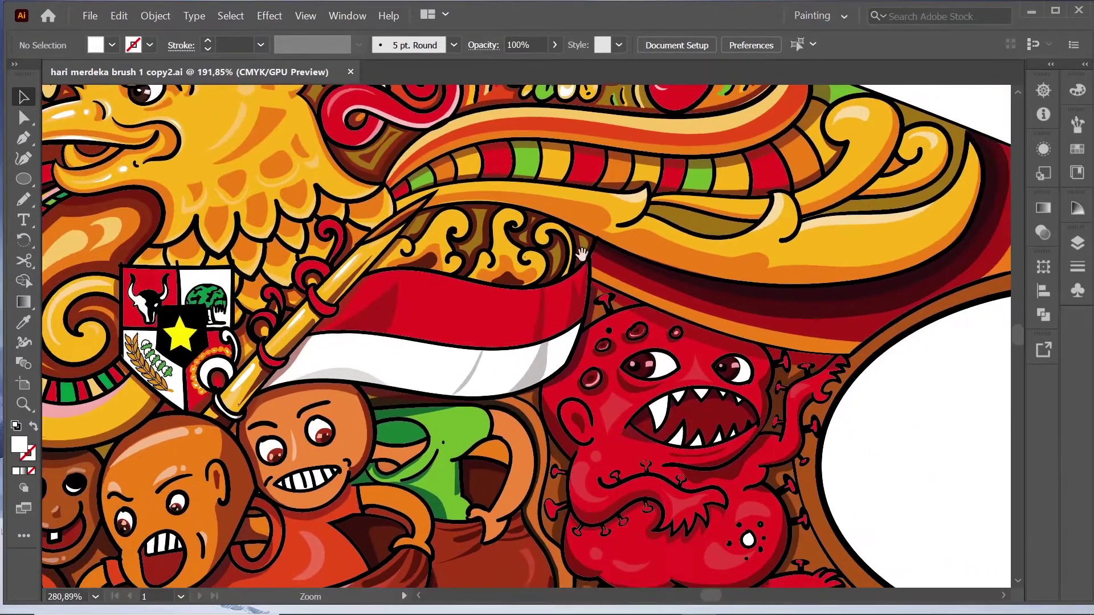
left_click_drag(647, 293, 798, 410)
left_click_drag(501, 391, 652, 243)
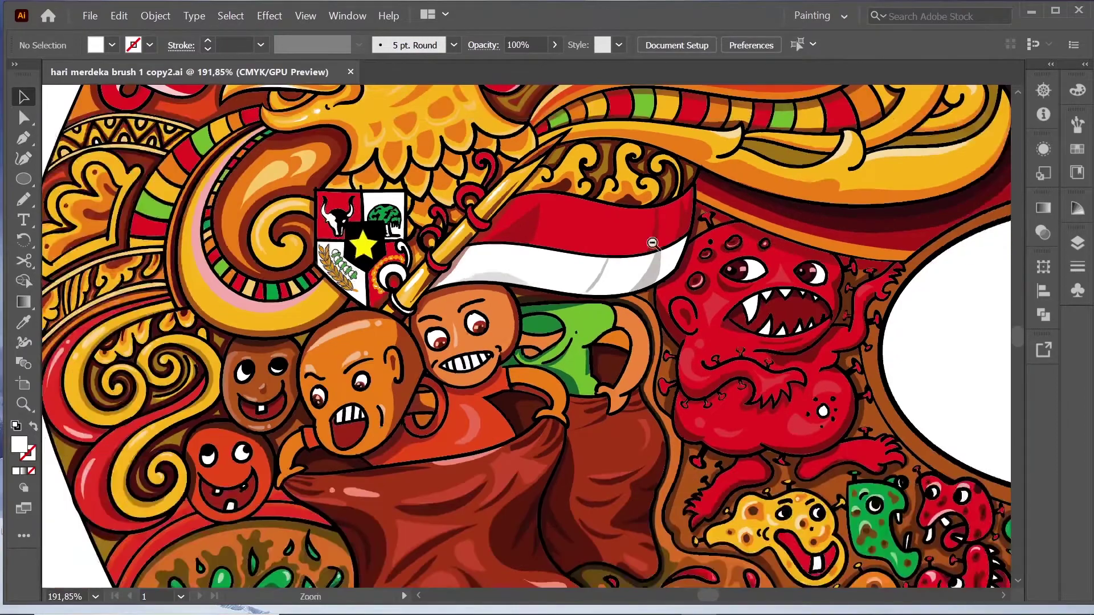
scroll(653, 243, "down", 1)
mouse_move(766, 392)
left_mouse_down()
mouse_move(675, 234)
mouse_move(699, 237)
mouse_move(761, 344)
mouse_move(741, 480)
mouse_move(704, 536)
mouse_move(699, 448)
mouse_move(647, 333)
mouse_move(770, 426)
mouse_move(707, 408)
left_mouse_up()
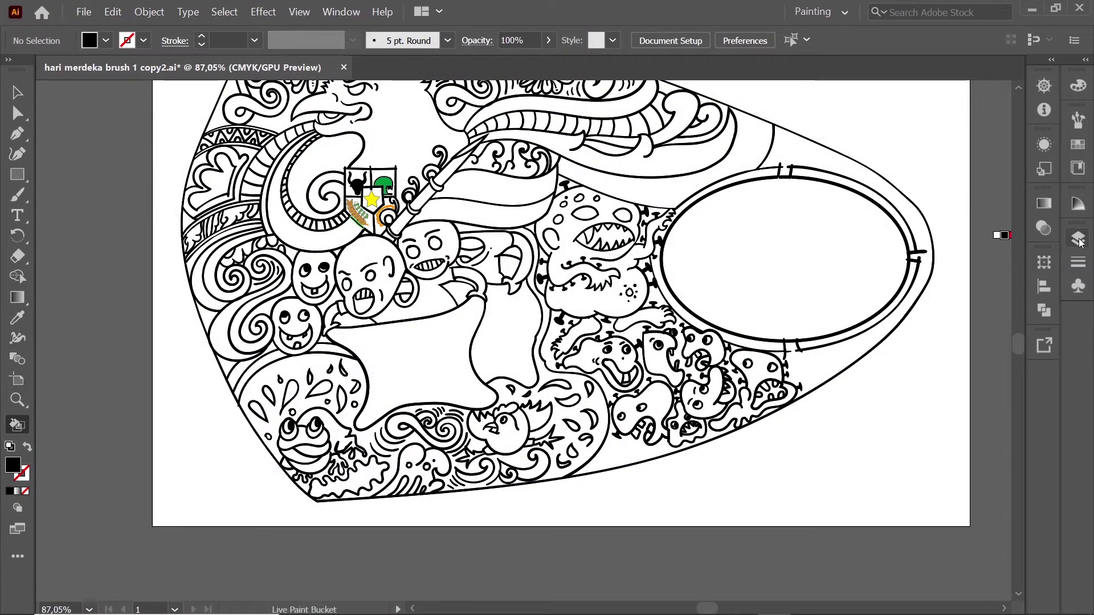
Step: Select all Layer 3 copy artwork and make it a Live Paint group via Object > Live Paint > Make
left_click(1077, 238)
left_click(1032, 276)
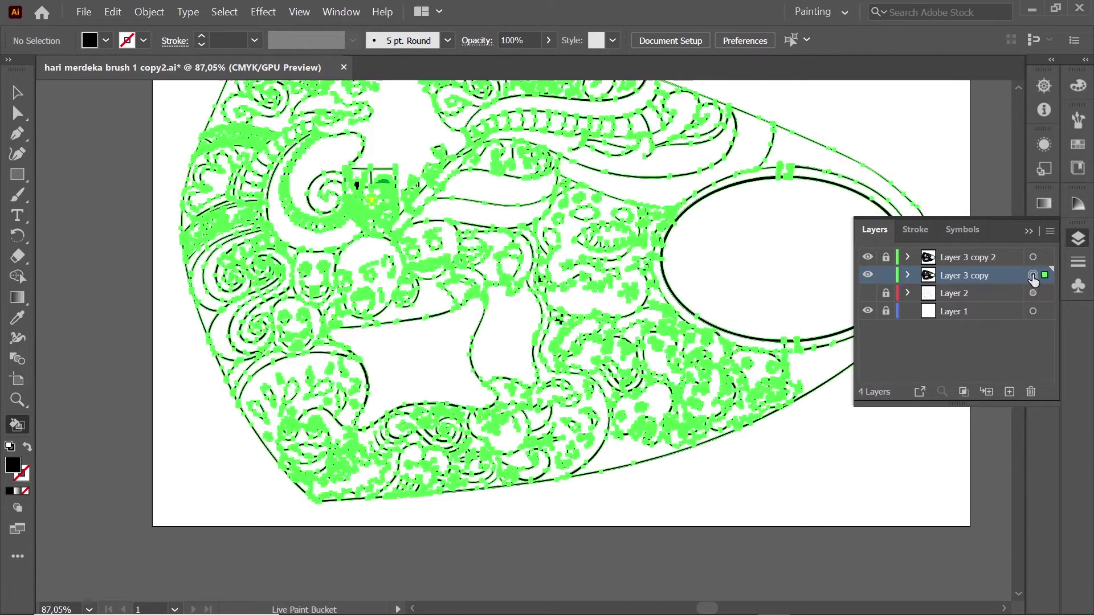
left_click(149, 12)
left_click(178, 160)
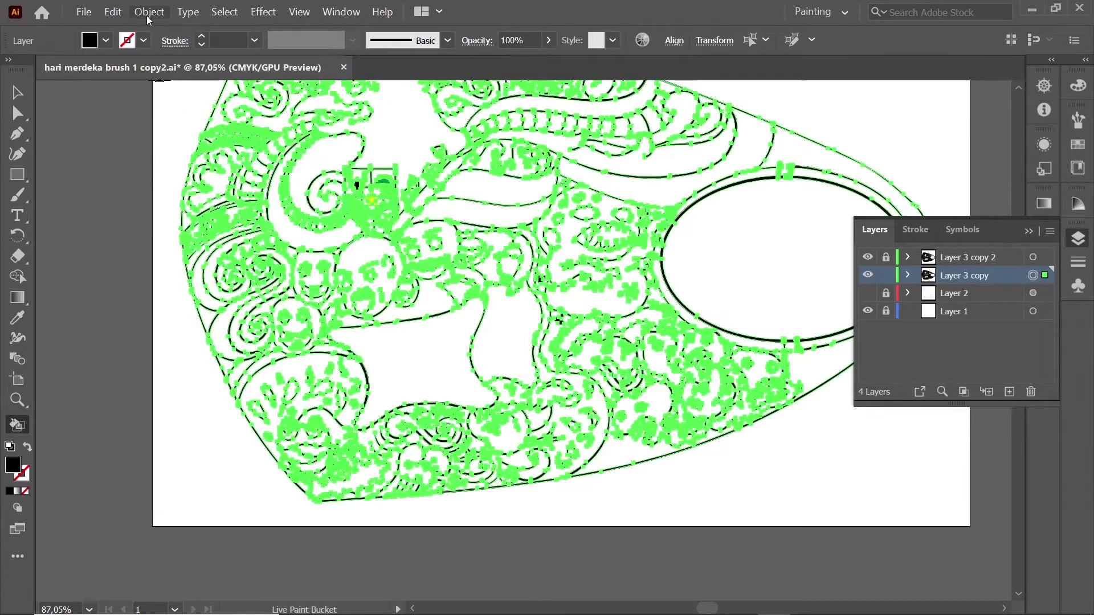
left_click(150, 12)
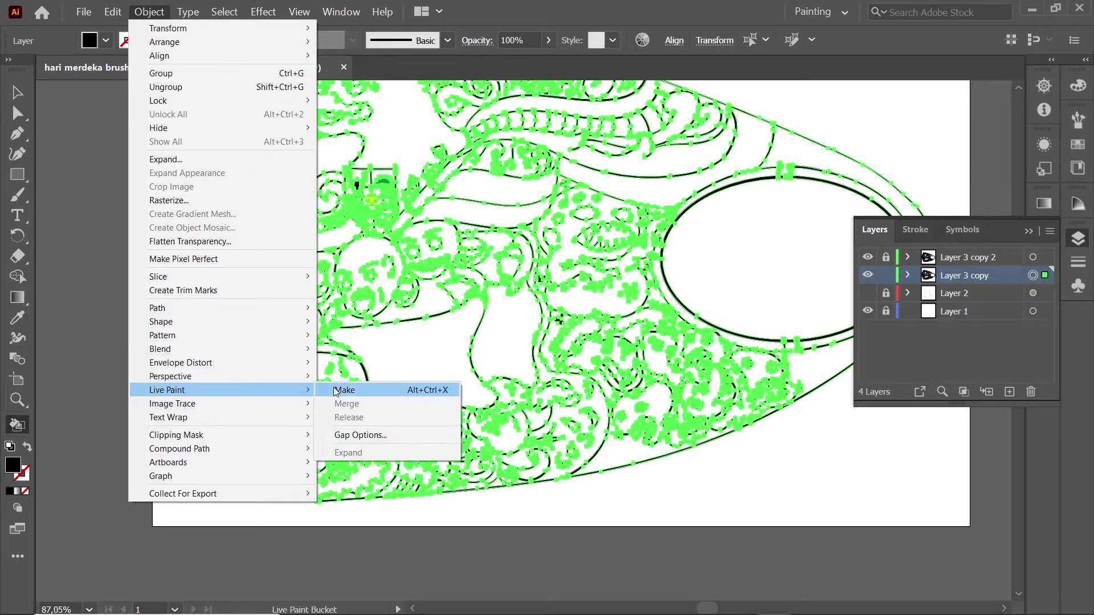
left_click(339, 391)
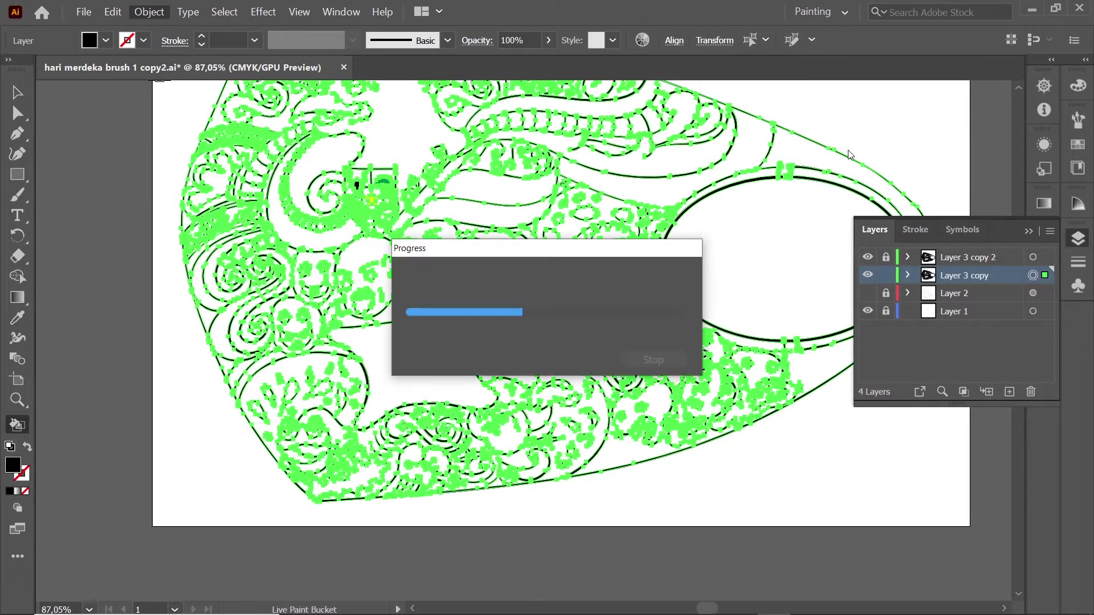
left_click(1029, 233)
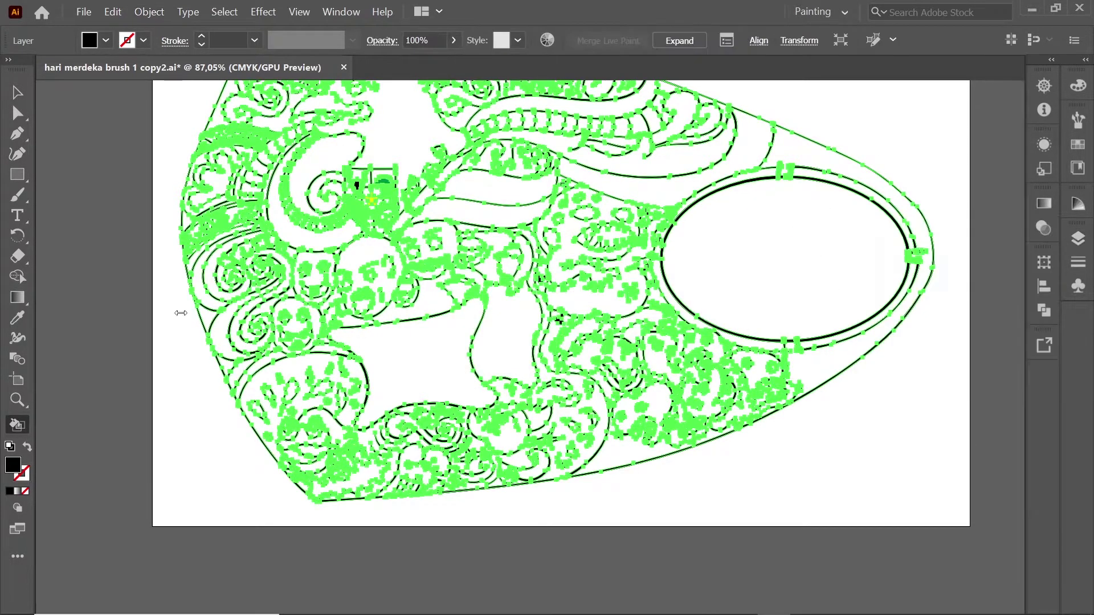
Step: Deselect, zoom to the eagle, and load yellow FCB503 into the Live Paint Bucket
key("v")
left_click(843, 147)
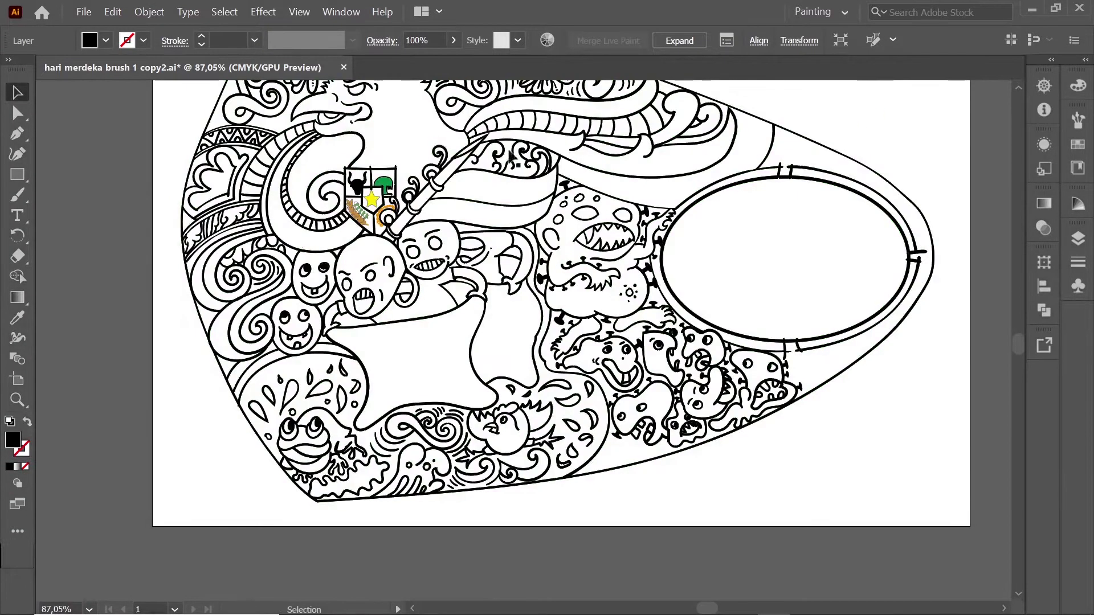
left_click_drag(379, 148, 1048, 245)
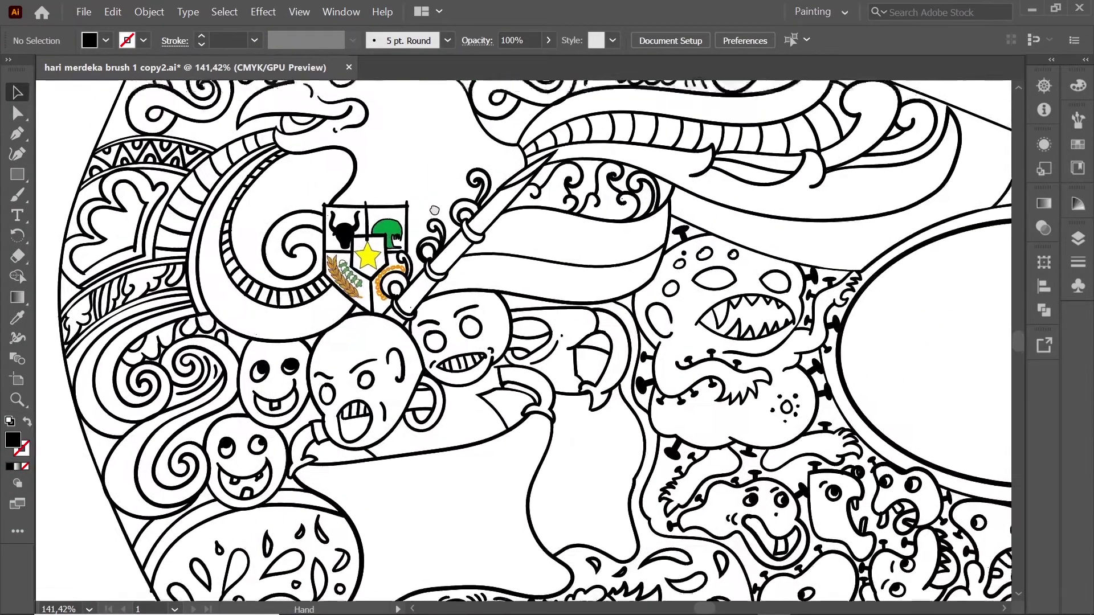
key("k")
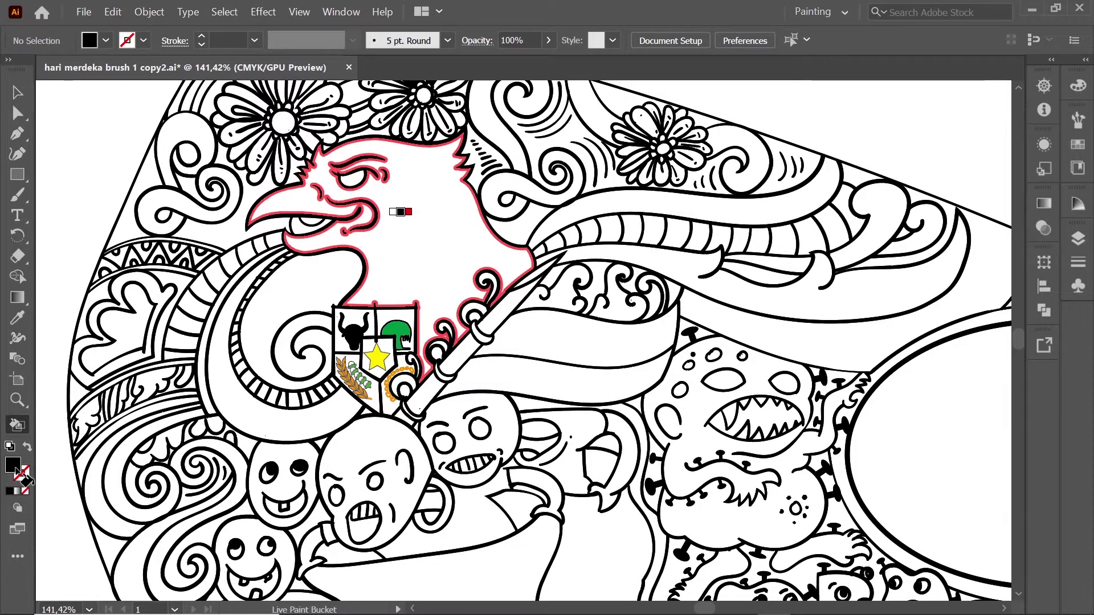
double_click(13, 465)
left_click(306, 341)
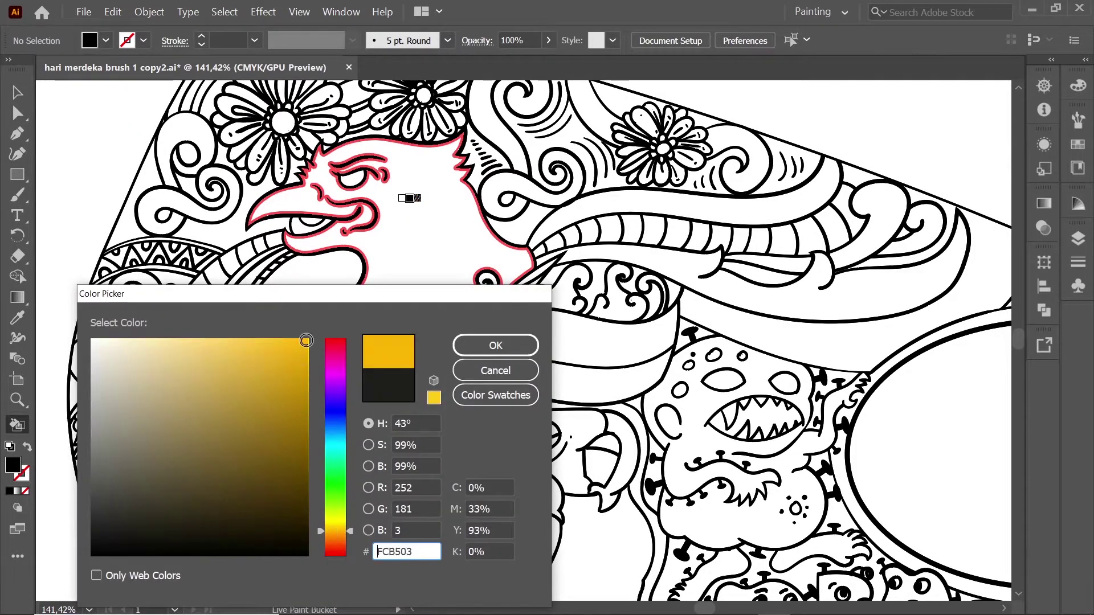
left_click(493, 339)
Step: Fill the eagle's head, ribbon bands, right curl, adjacent swirl and lower ribbon yellow
left_click(433, 238)
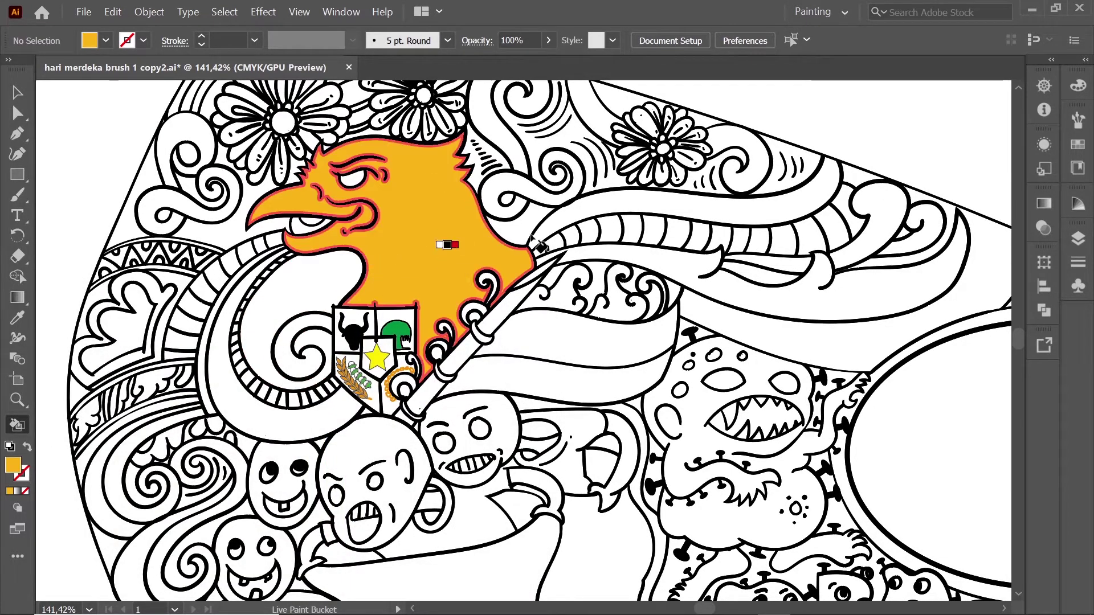
left_click(626, 201)
left_click(689, 265)
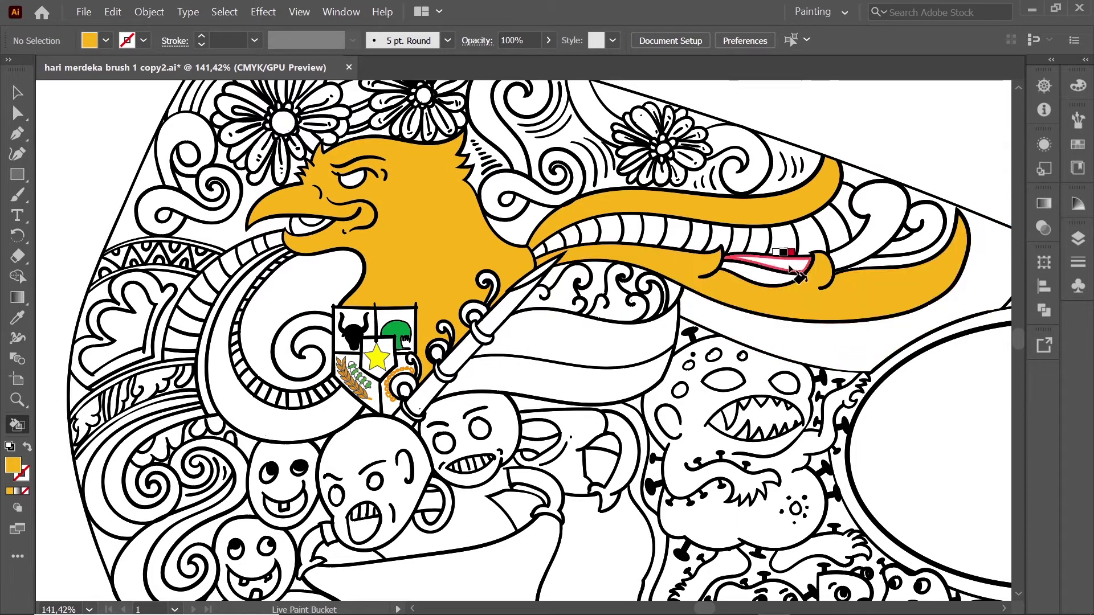
left_click(910, 251)
left_click(923, 239)
left_click(749, 316)
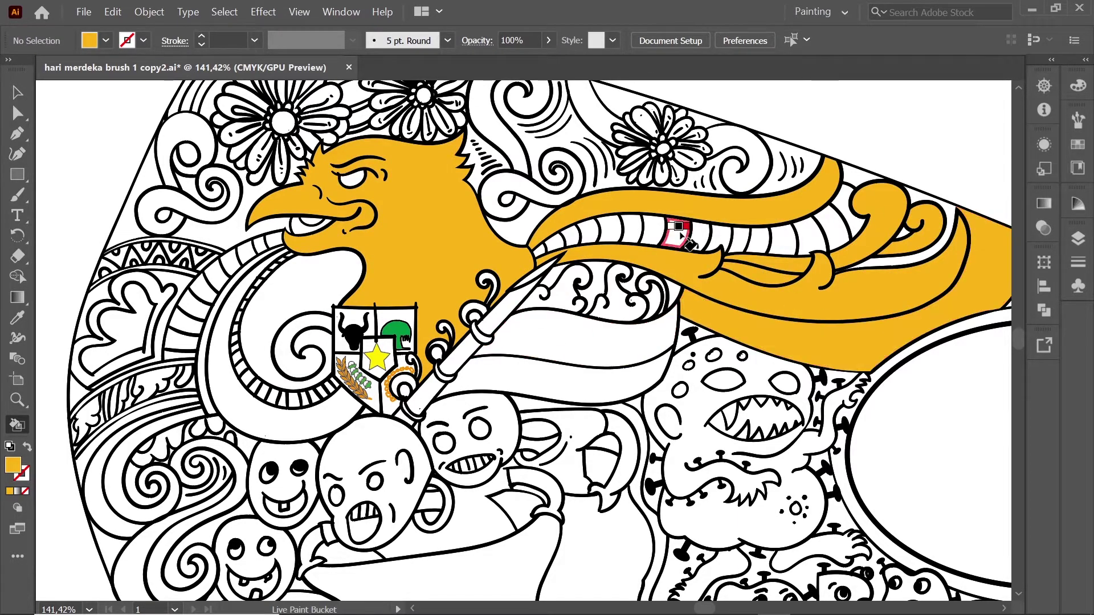
Step: Fill the C-shaped band, lower-left curl and band, scallops, leaf and area right of the sword yellow
left_click(228, 364)
left_click(123, 479)
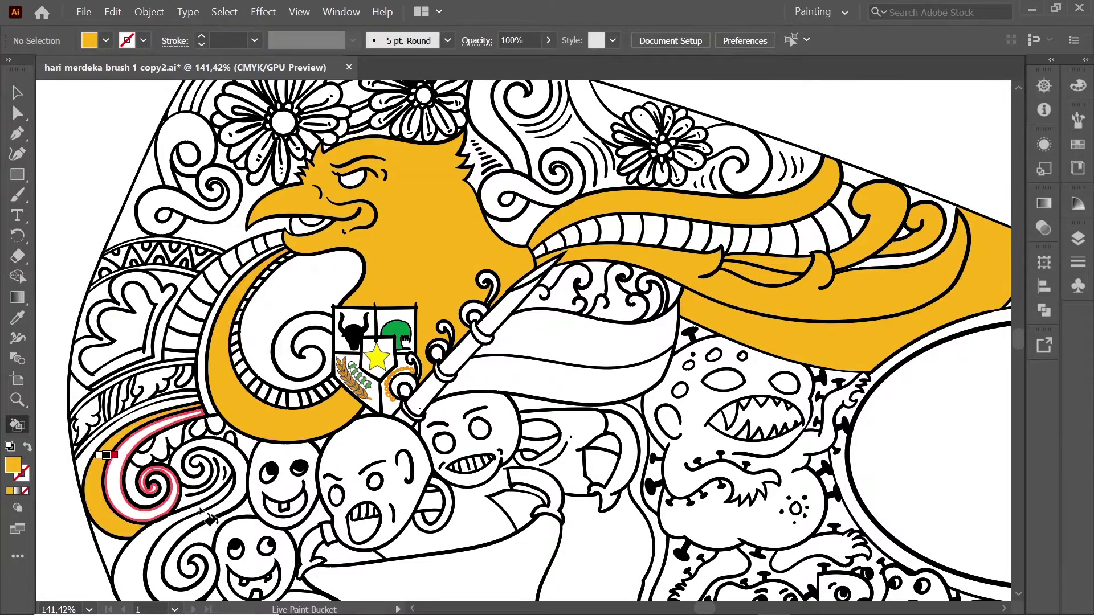
left_click(161, 552)
left_click(165, 443)
left_click(213, 424)
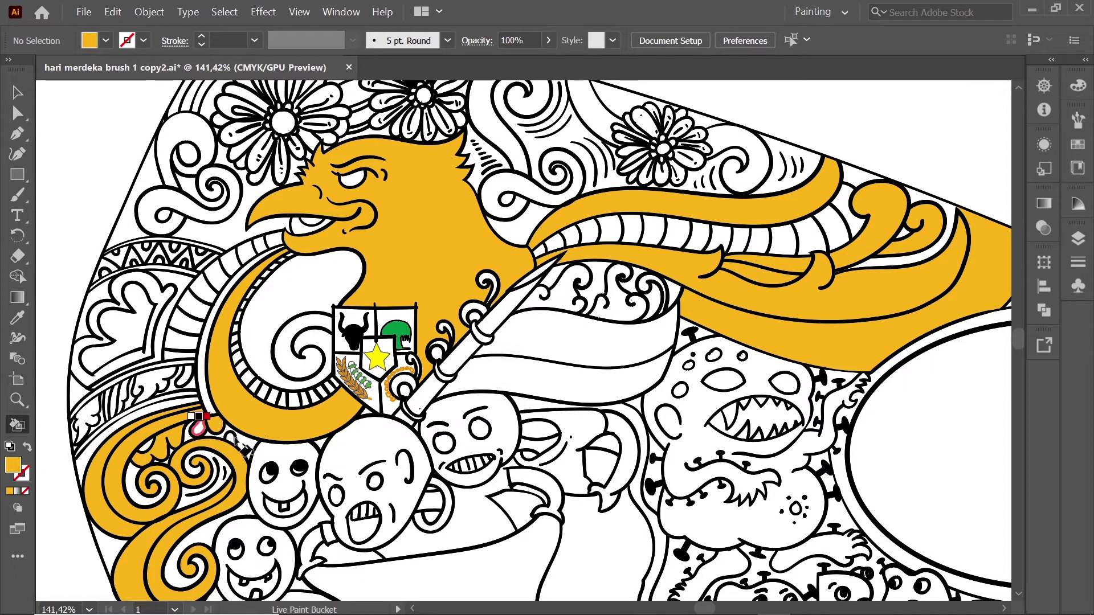
left_click(102, 410)
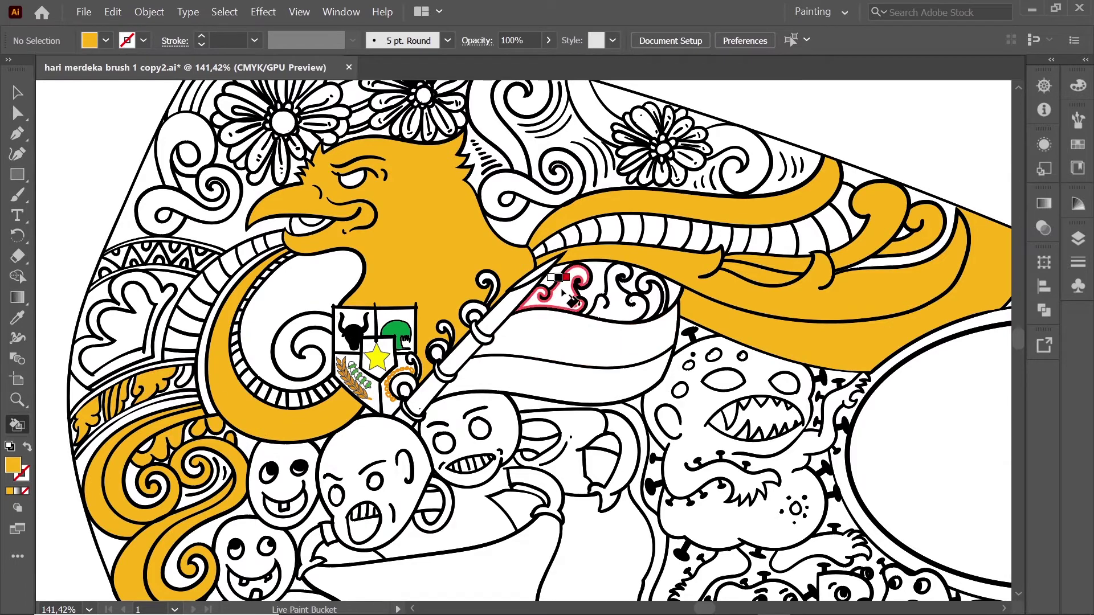
left_click(562, 288)
scroll(376, 342, "up", 2)
Step: Fill the shield's top-left and lower-right cells, flag top stripe and swirls left of the sword red
scroll(399, 331, "up", 2)
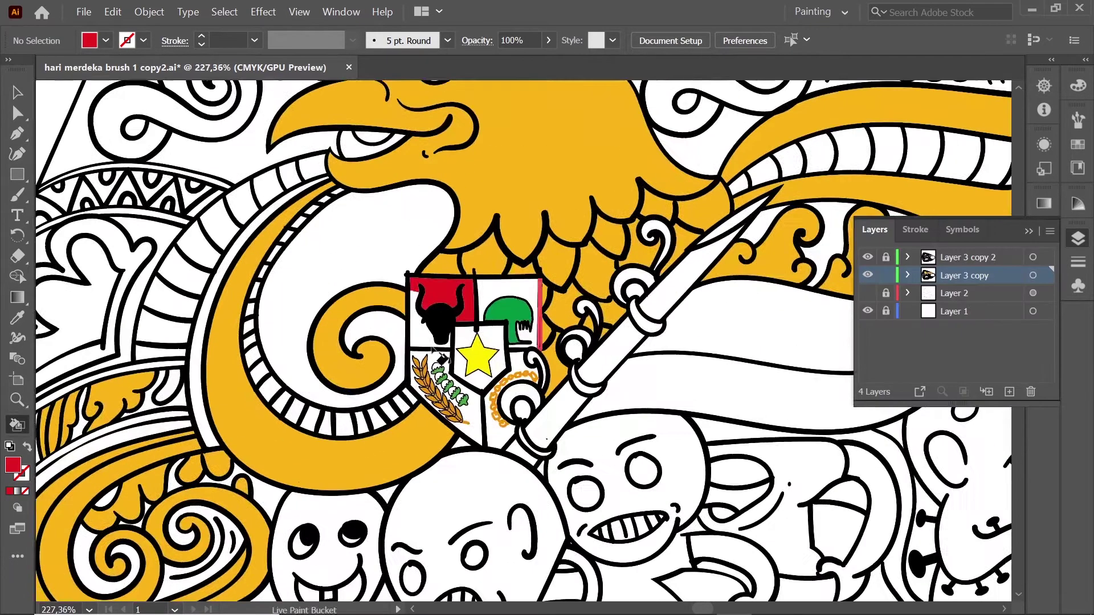
left_click(415, 302)
left_click(501, 410)
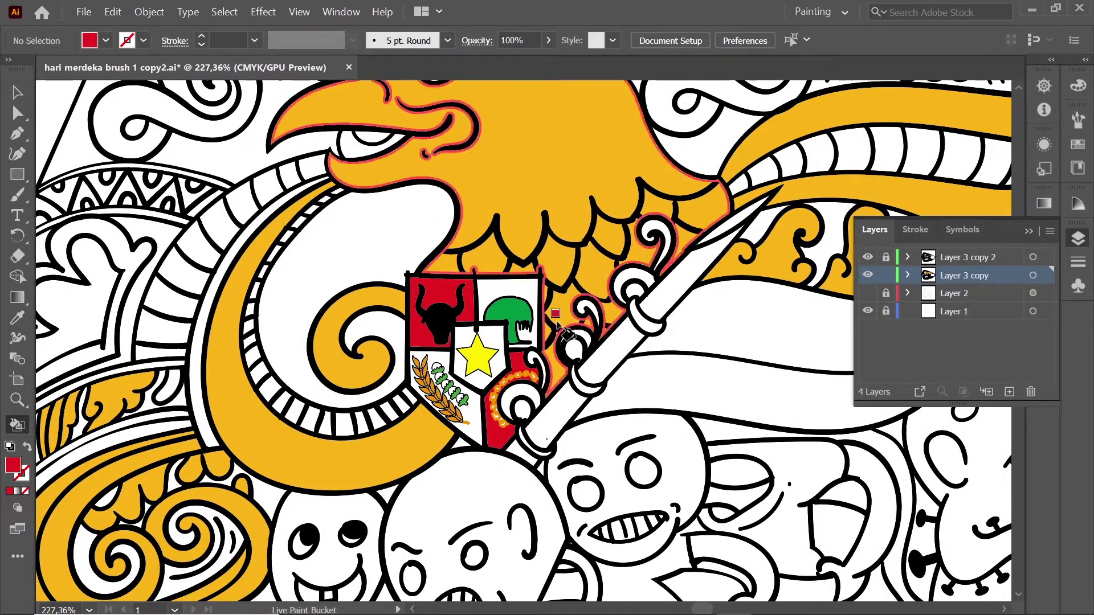
left_click(655, 340)
left_click_drag(655, 236, 572, 342)
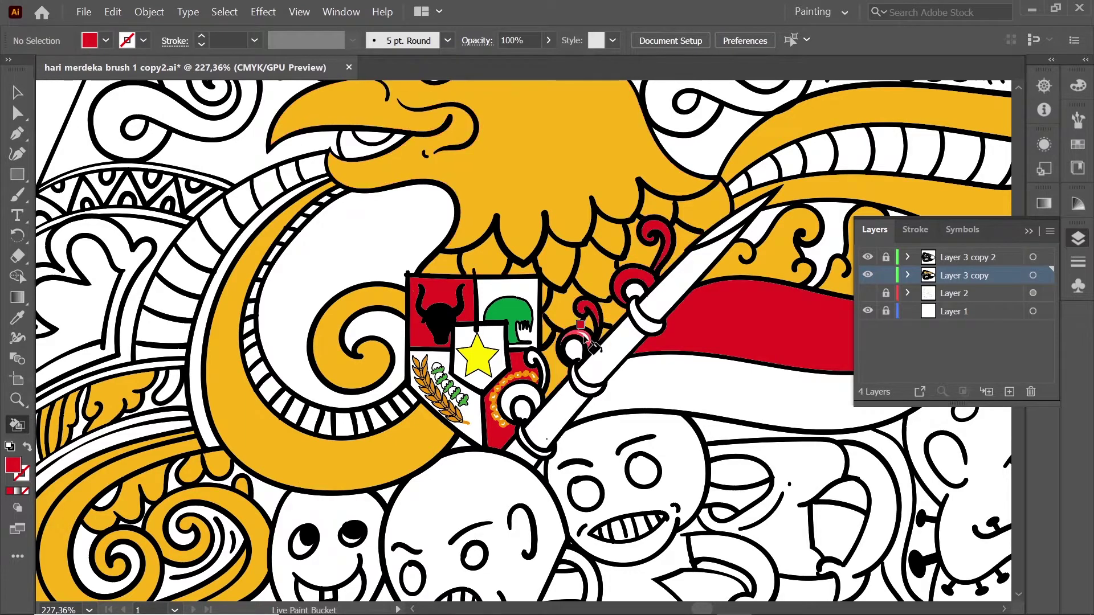
Step: Paint the swirls along the top and left of the eagle red
scroll(592, 296, "up", 3)
scroll(592, 296, "right", 3)
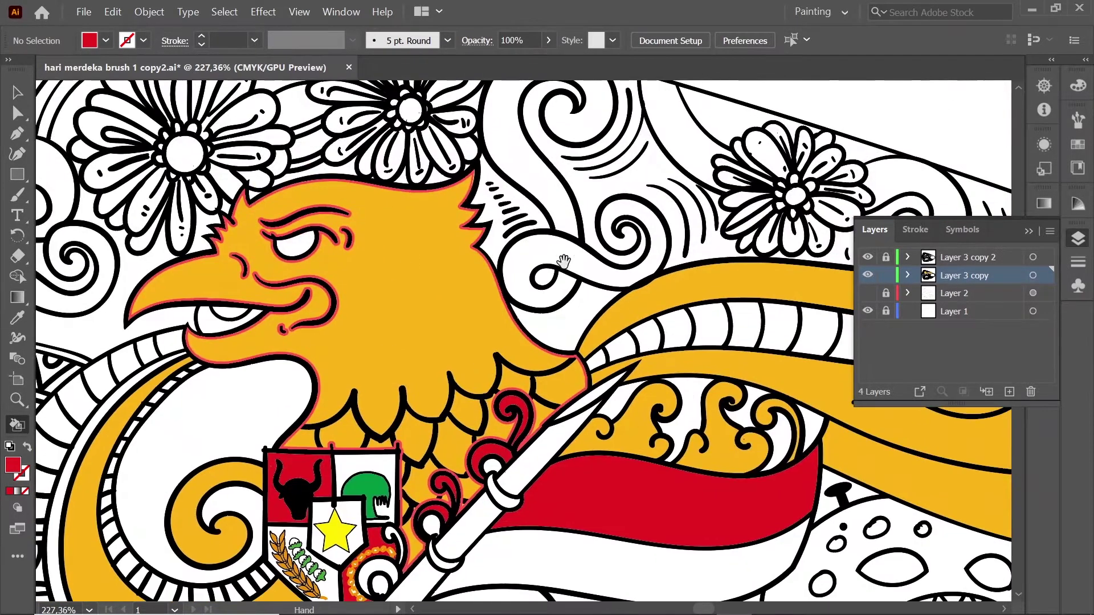
left_click_drag(573, 259, 570, 126)
left_click_drag(684, 143, 912, 183)
scroll(444, 281, "up", 2)
scroll(444, 281, "left", 4)
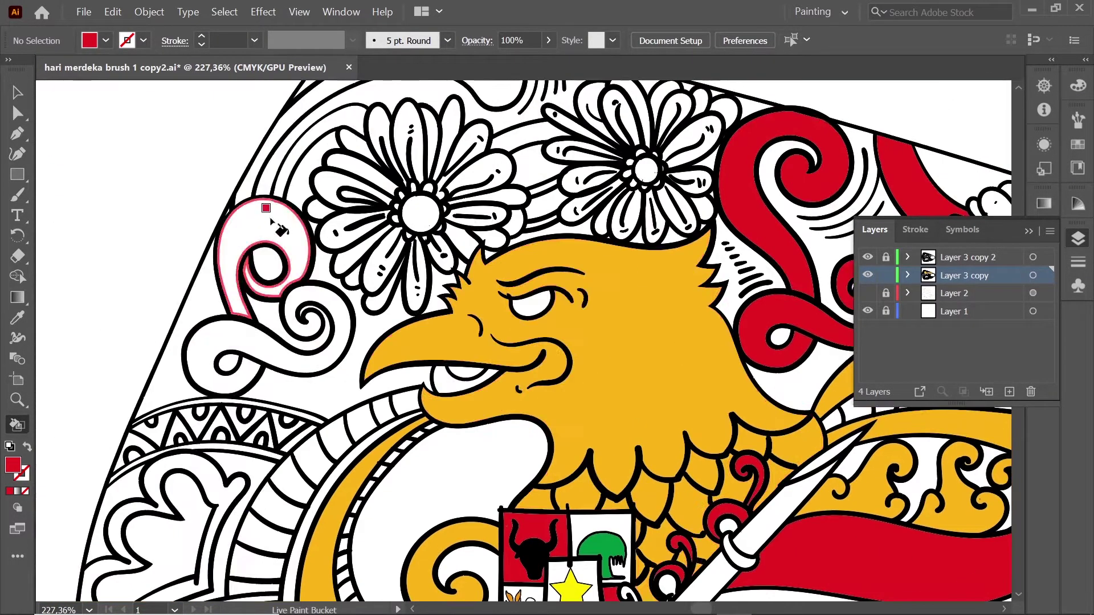
left_click_drag(268, 267, 283, 124)
left_click_drag(276, 381, 332, 196)
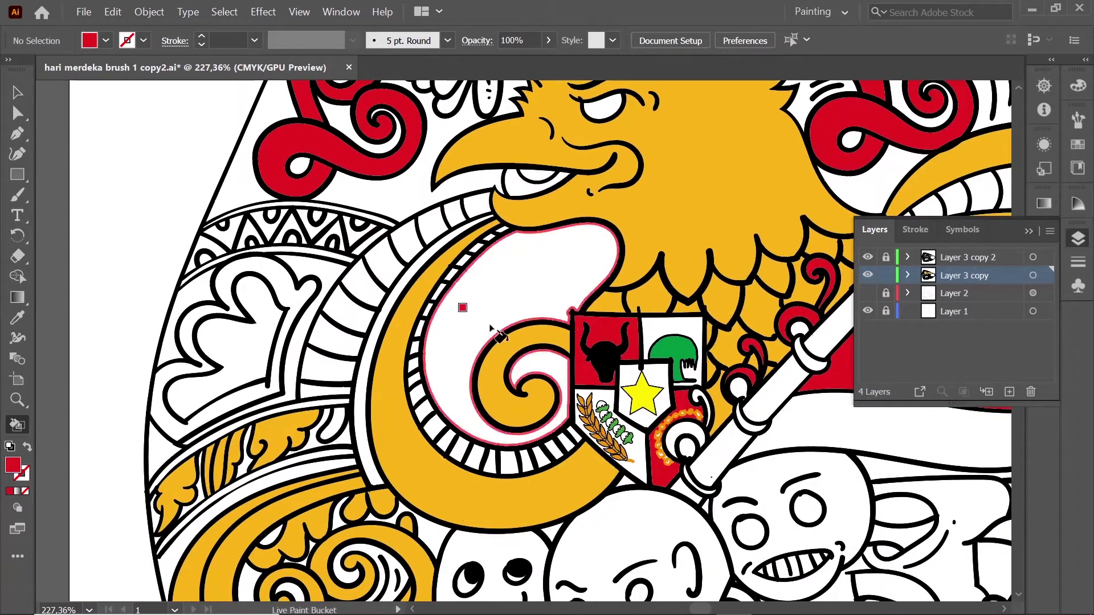
mouse_move(464, 310)
left_mouse_down()
mouse_move(200, 229)
mouse_move(159, 254)
left_mouse_up()
Step: Set the fill colour to orange and zoom in on the eagle's beak
double_click(12, 466)
left_click_drag(335, 553, 336, 539)
left_click(496, 349)
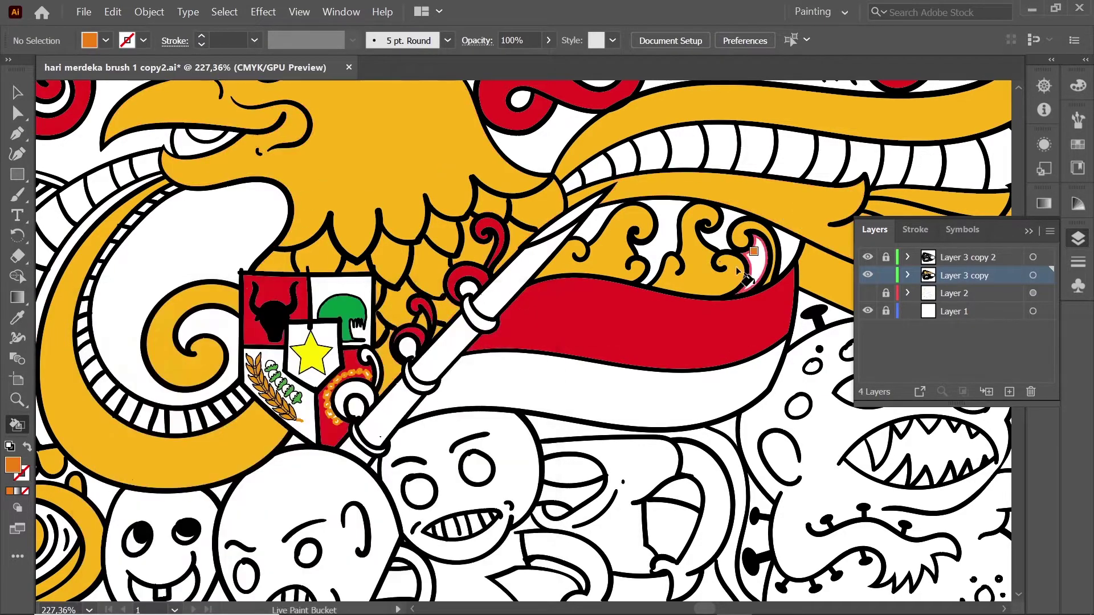
mouse_move(200, 82)
left_mouse_down()
mouse_move(370, 192)
mouse_move(447, 263)
left_mouse_up()
scroll(448, 263, "up", 5)
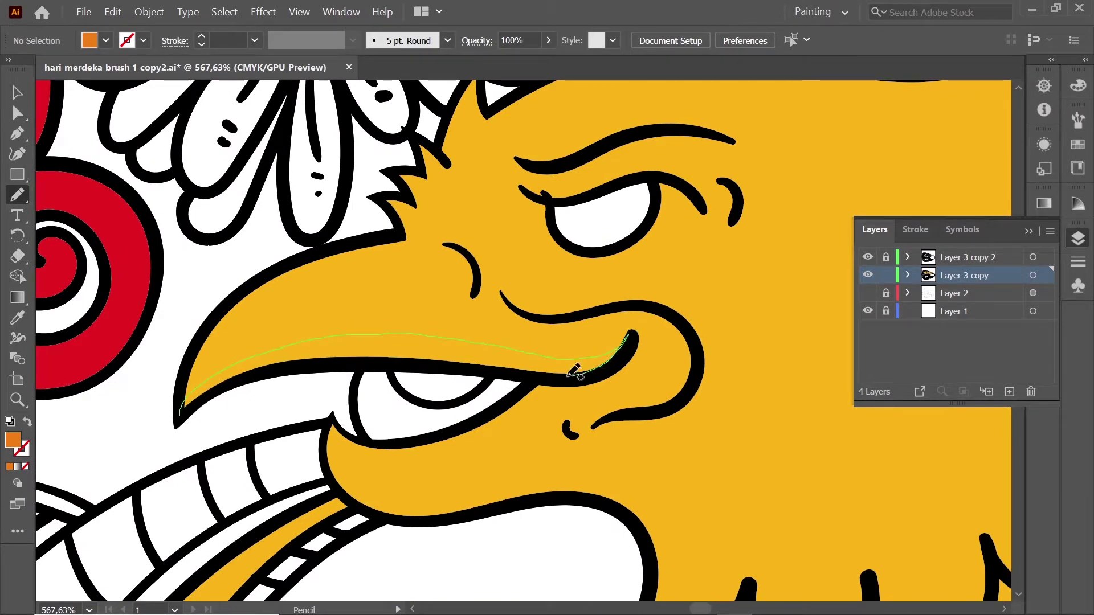
Step: Draw orange pencil shading on the beak edge, tongue, nostril, eye corner, eyebrow, crescent and under the eye
left_click_drag(573, 370, 183, 408)
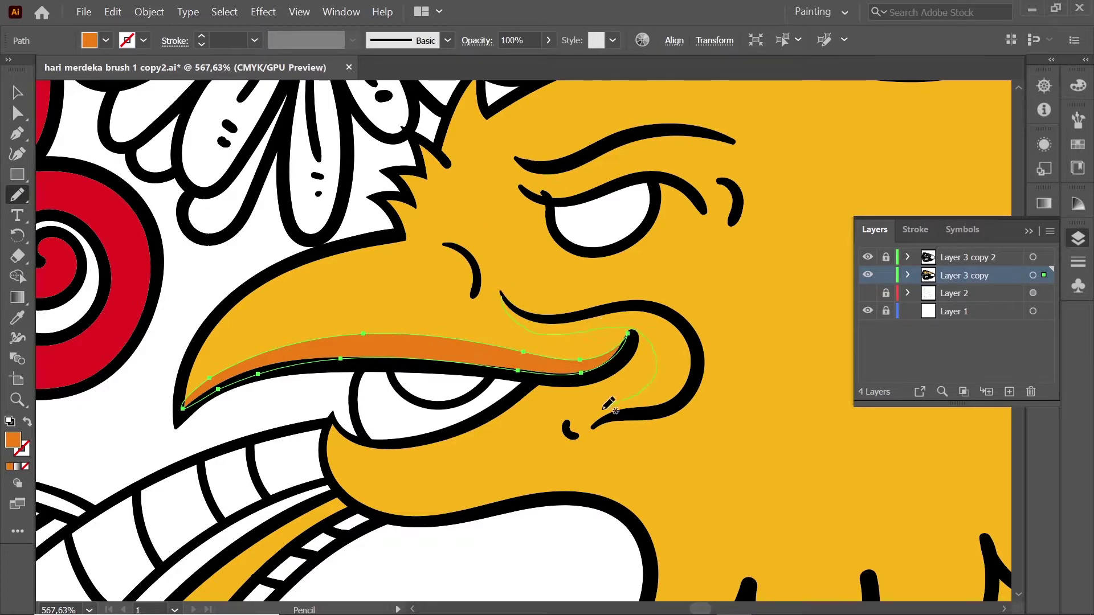
left_click_drag(520, 312, 540, 307)
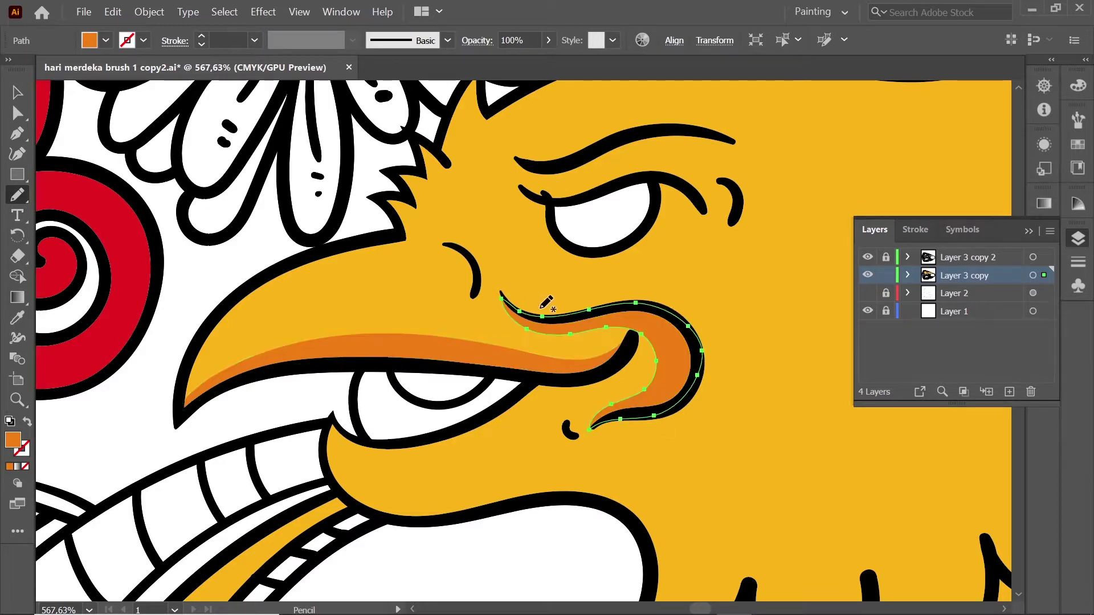
left_click_drag(446, 244, 448, 245)
mouse_move(520, 188)
left_mouse_down()
mouse_move(525, 218)
mouse_move(521, 190)
left_mouse_up()
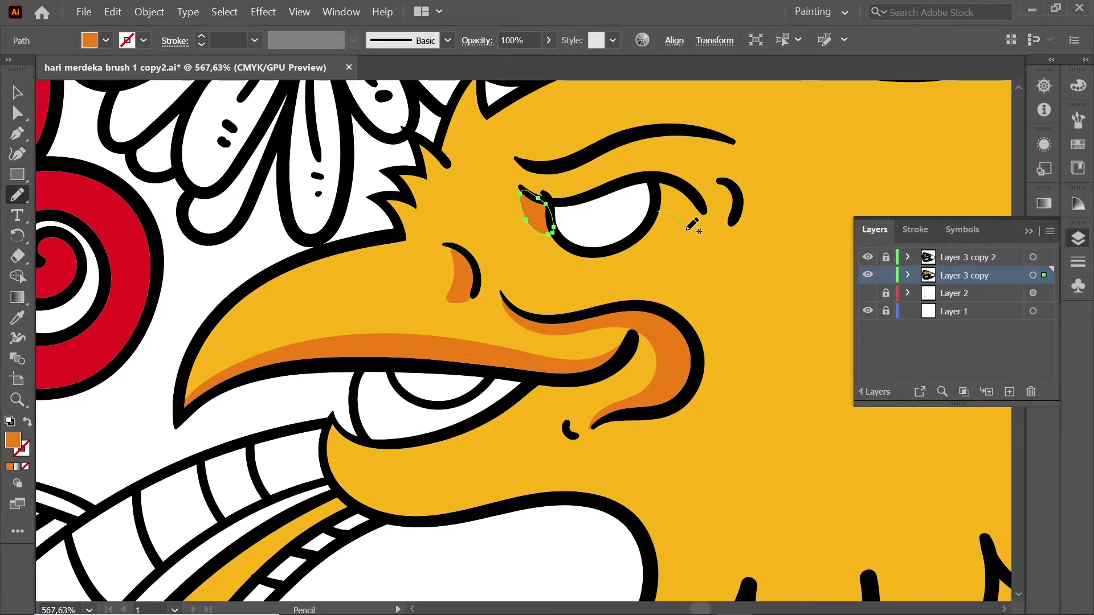
left_click_drag(659, 176, 657, 181)
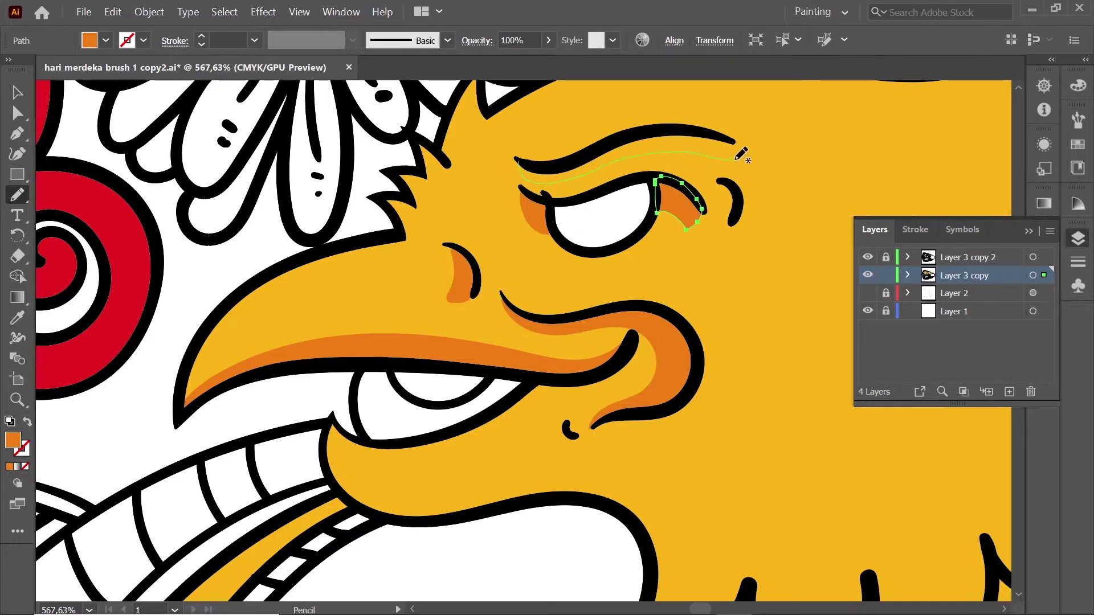
left_click_drag(558, 160, 520, 165)
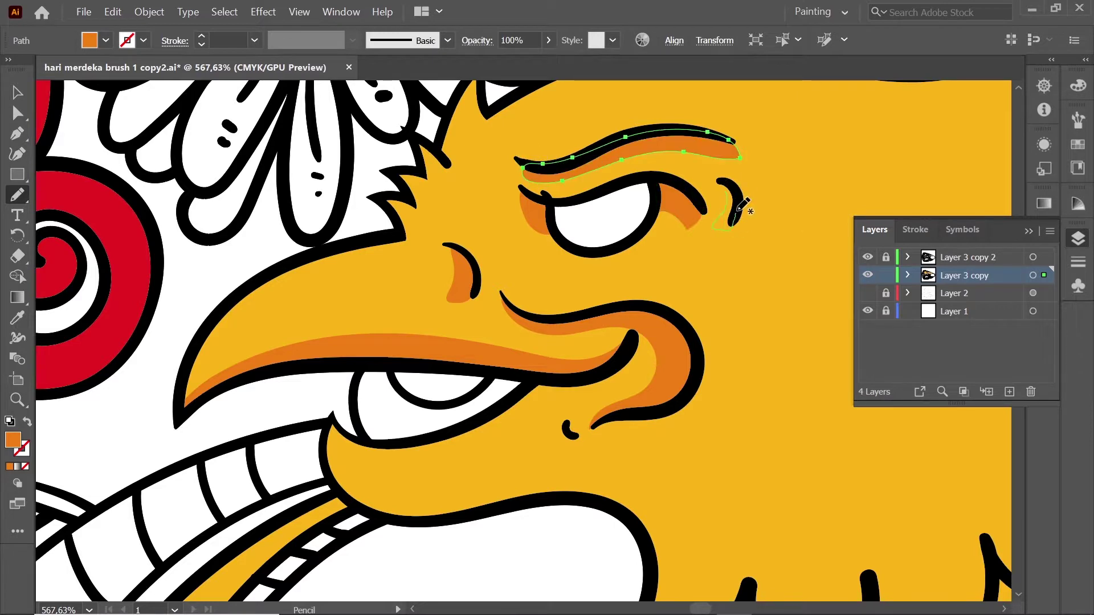
left_click_drag(738, 208, 748, 198)
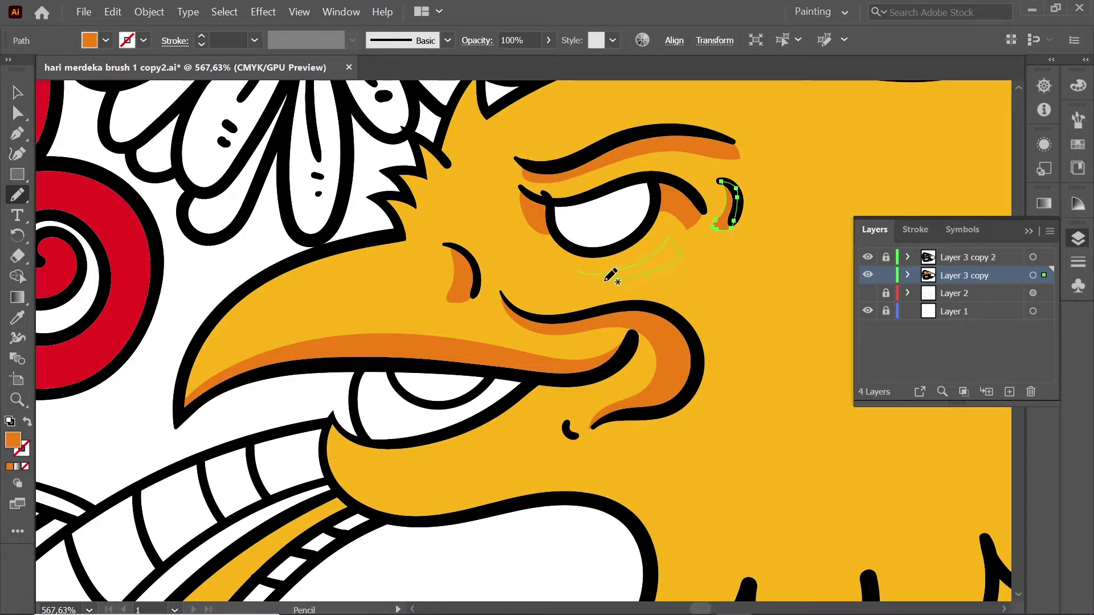
left_click_drag(611, 277, 671, 244)
Step: Reshape the beak shading's anchor points with Direct Selection, then deselect everything
key("v")
left_click(714, 258)
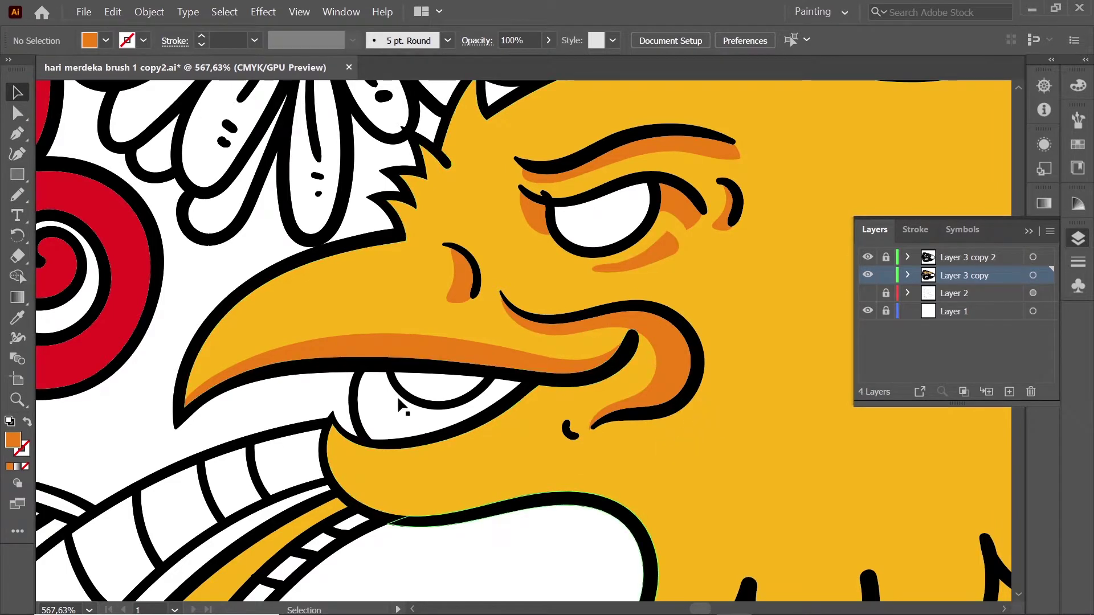
left_click(412, 358)
key("a")
left_click_drag(520, 369, 521, 371)
left_click(288, 289)
left_click_drag(347, 291, 344, 295)
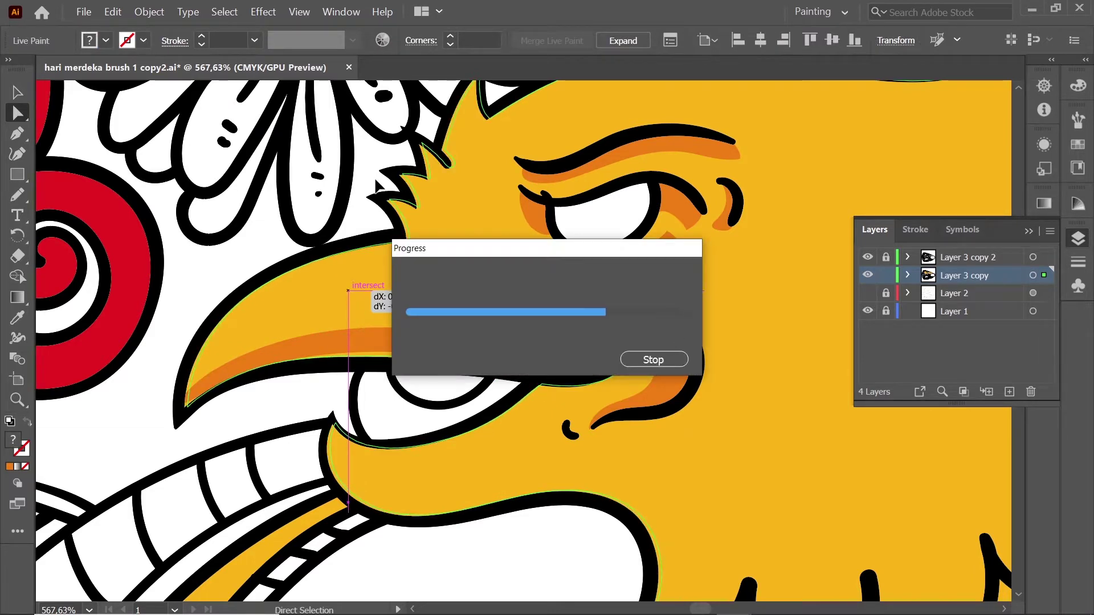
key("v")
key("ctrl+shift+a")
Step: Pick a lighter highlight fill colour in the Color Picker
scroll(477, 349, "down", 5)
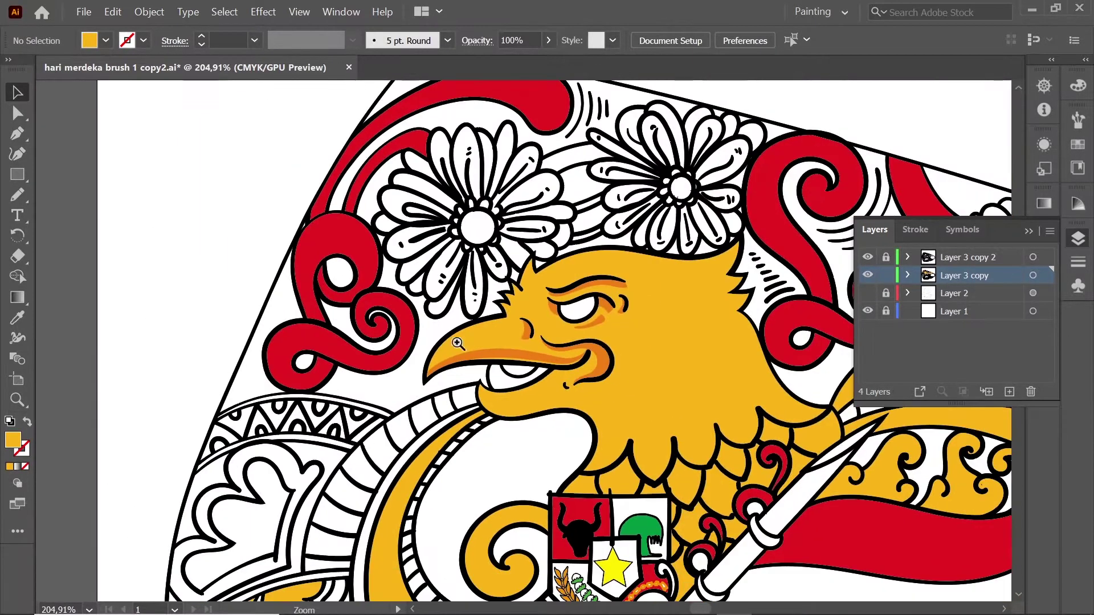
scroll(502, 303, "up", 4)
key("i")
double_click(12, 439)
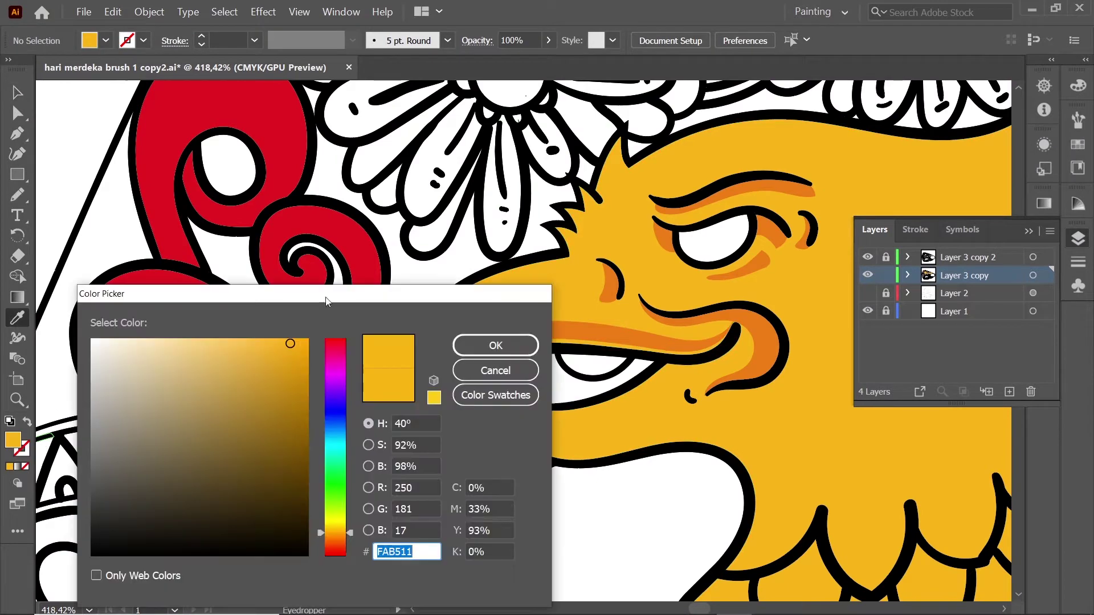
left_click(183, 341)
left_click(496, 345)
key("n")
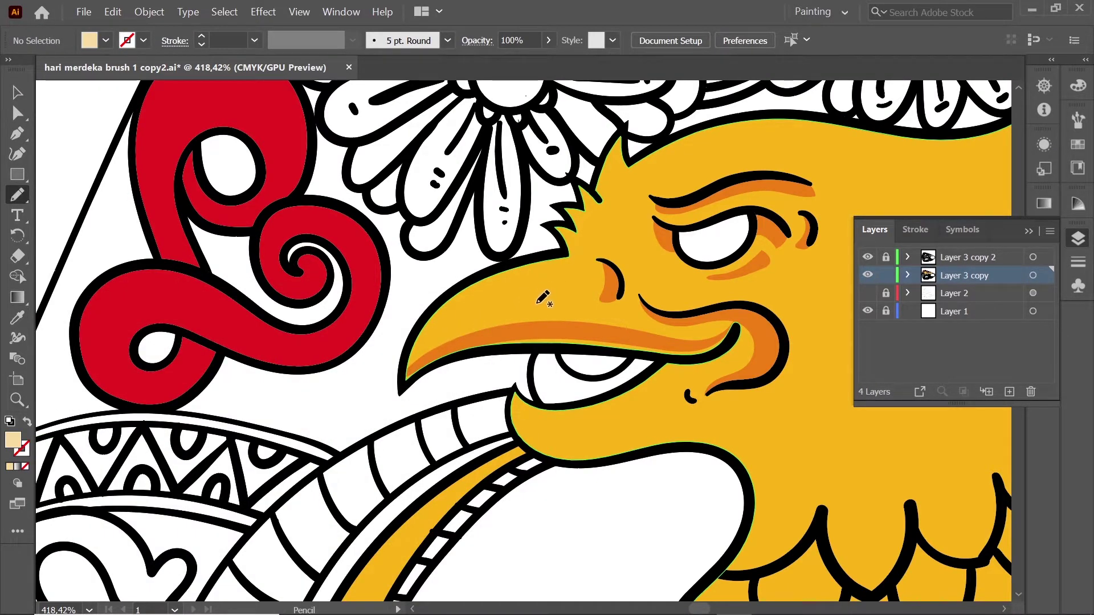
key("k")
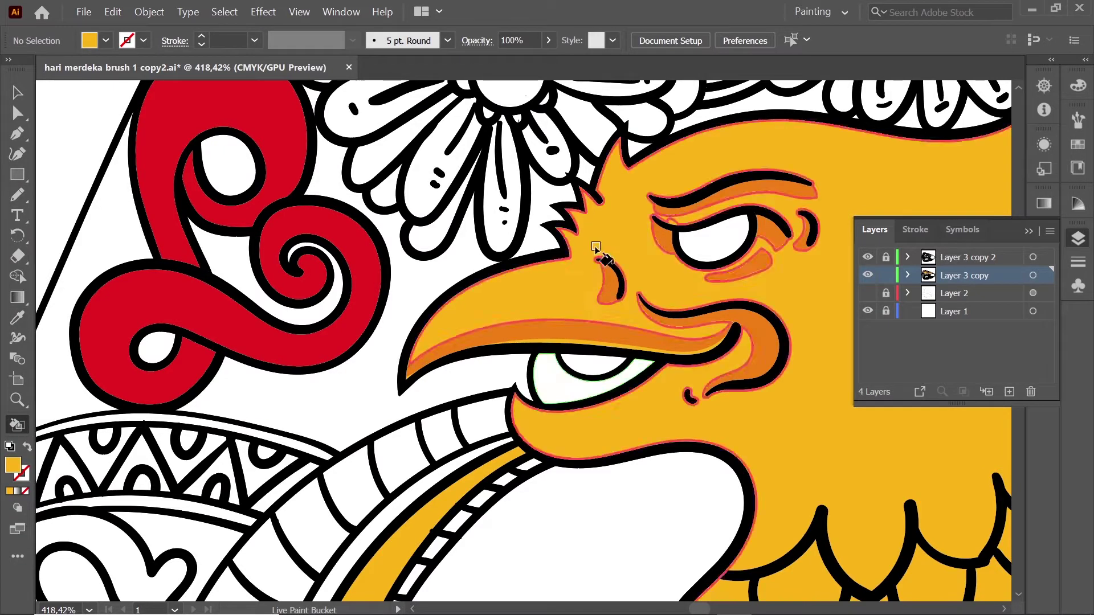
Step: Unlock Layer 3 copy 2, set the tooth below the beak to no fill, then relock the layer
left_click(885, 257)
left_click(969, 257)
left_click(885, 275)
key("v")
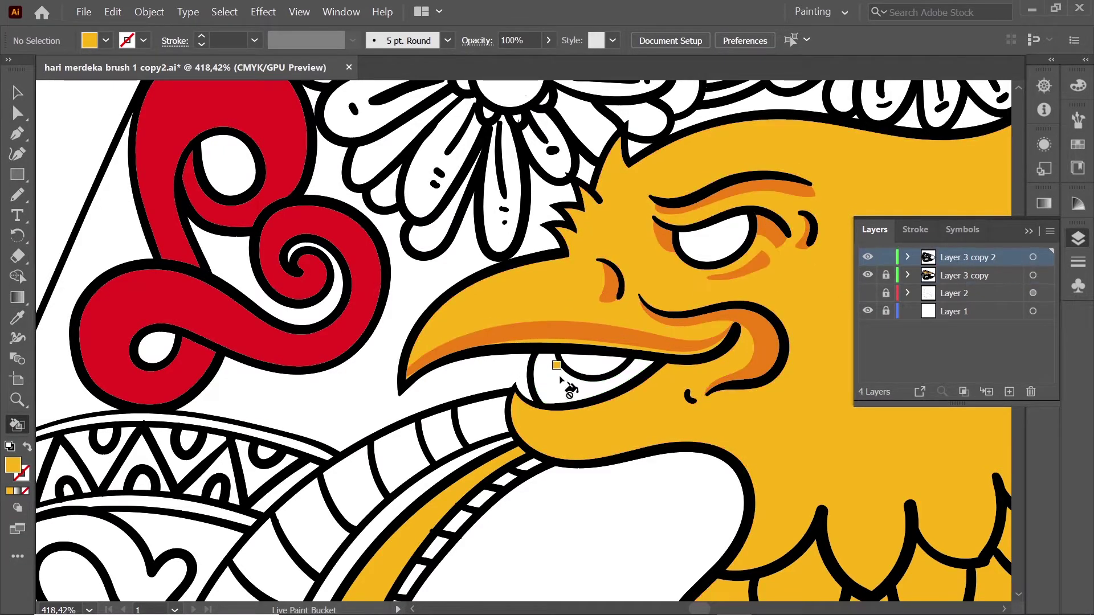
left_click(556, 373)
left_click(106, 40)
left_click(10, 69)
left_click(453, 279)
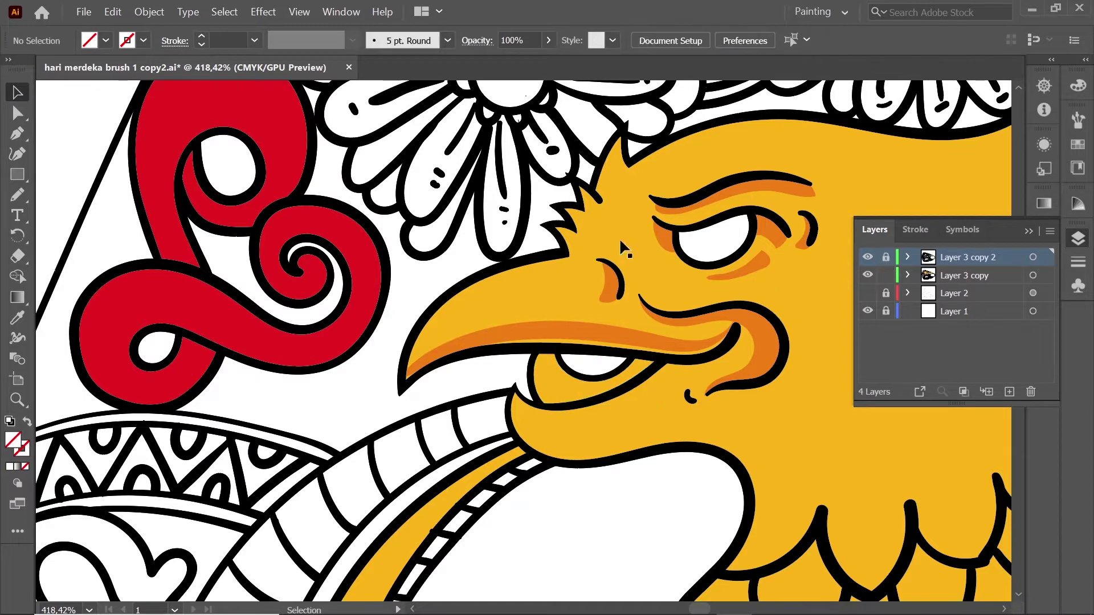
left_click(885, 257)
left_click(886, 275)
left_click(969, 275)
key("k")
scroll(786, 273, "down", 3)
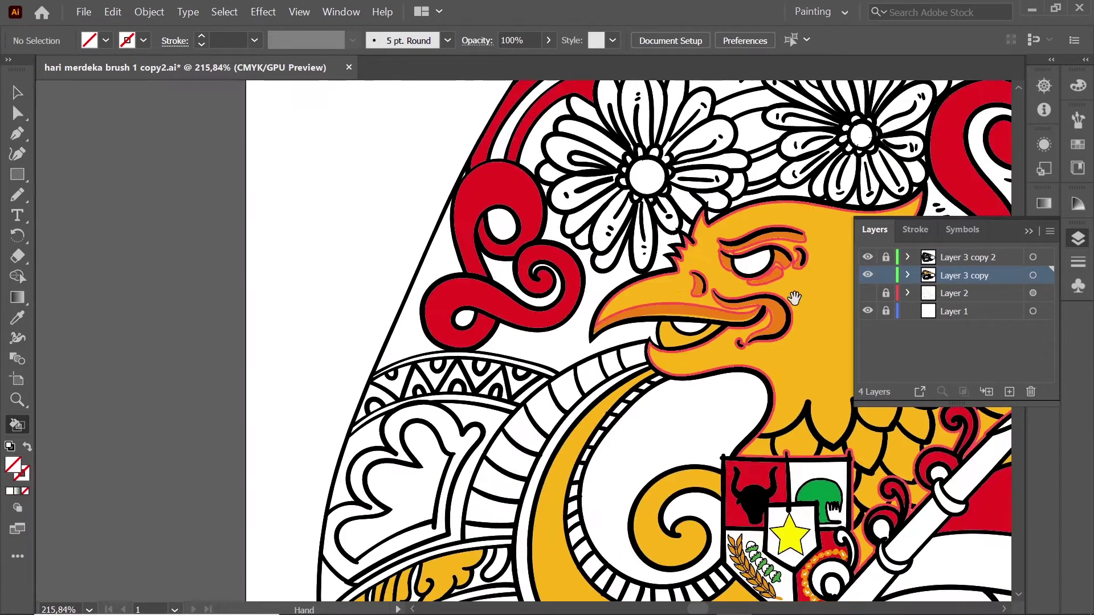
Step: Draw orange shading on the chest feathers and two of the eagle's crest tips
key("n")
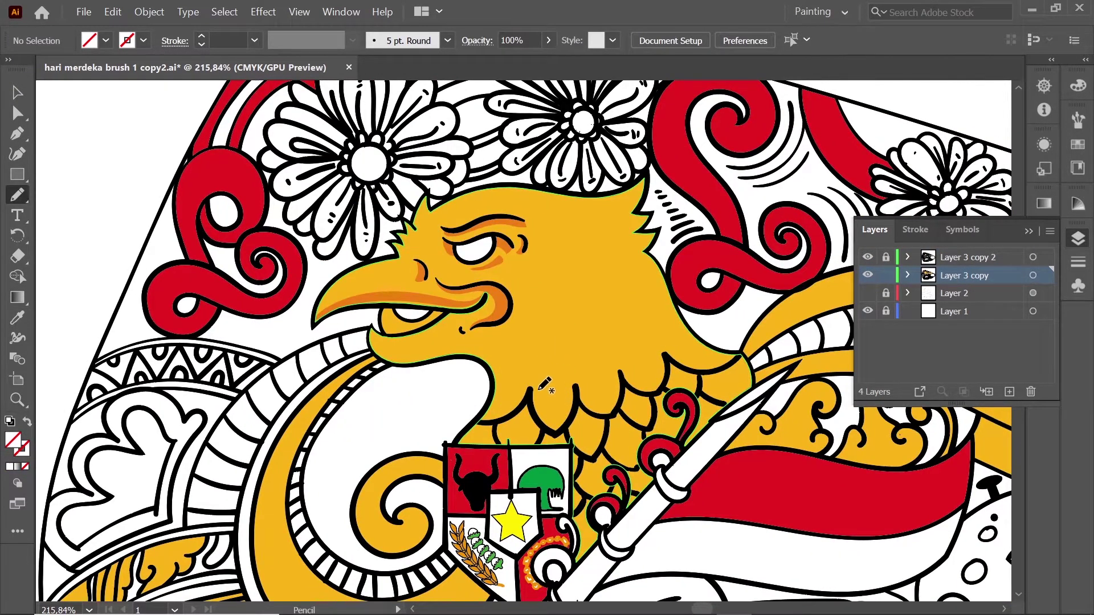
left_click_drag(564, 409, 573, 388)
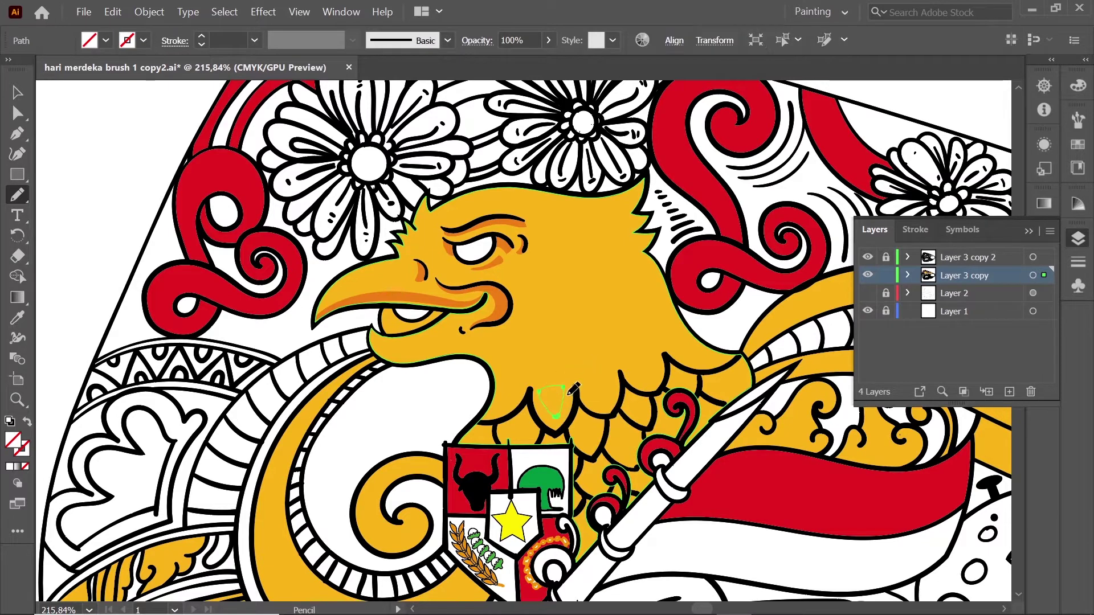
scroll(382, 247, "up", 3)
left_click_drag(415, 217, 443, 244)
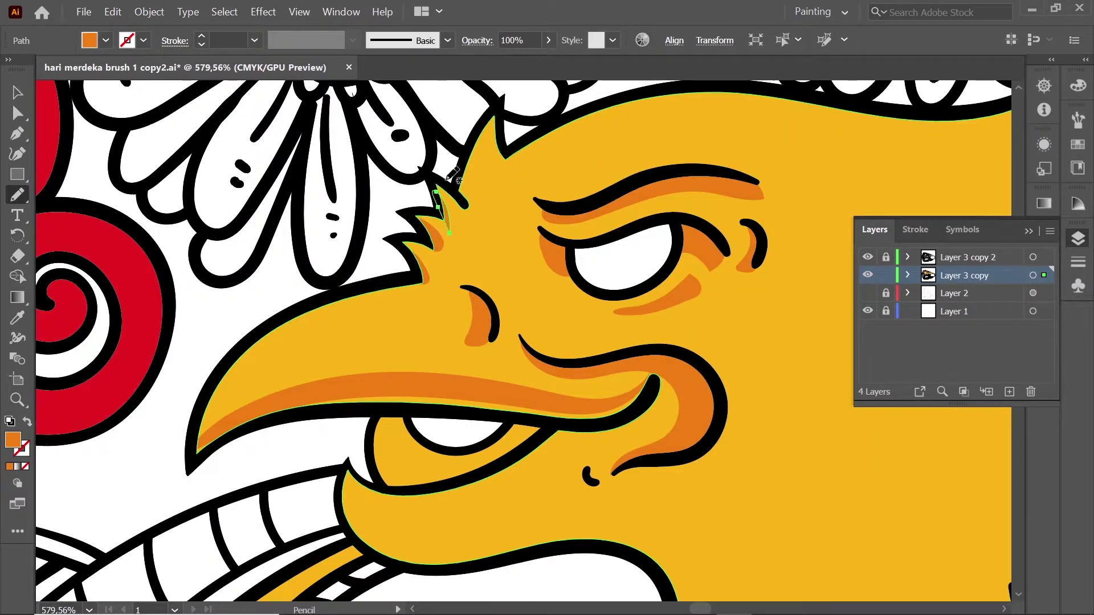
left_click_drag(460, 181, 473, 198)
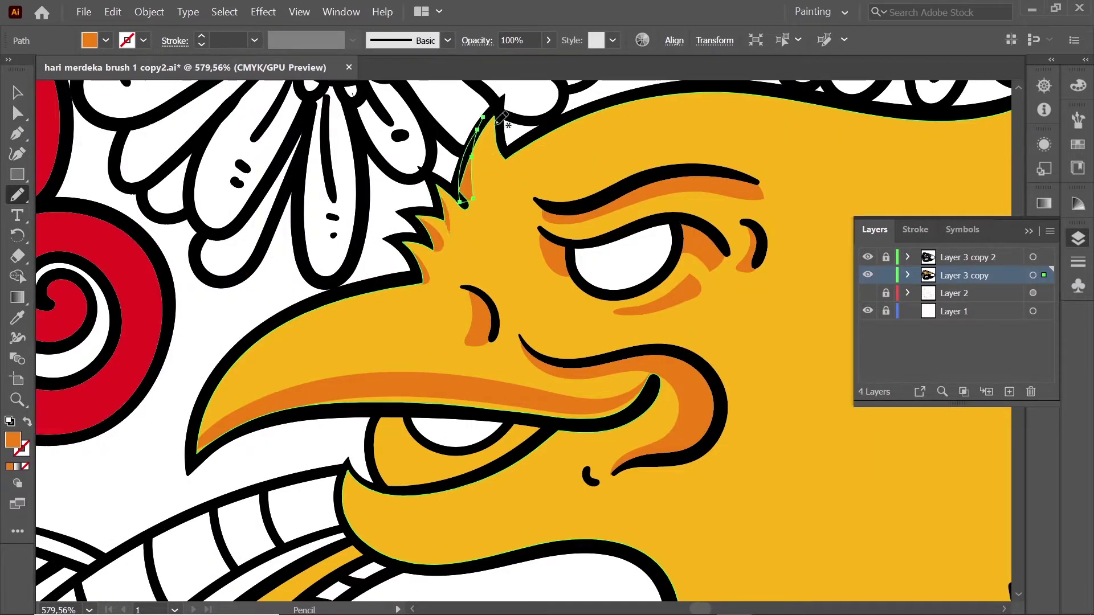
key("v")
scroll(570, 188, "right", 5)
scroll(512, 228, "down", 5)
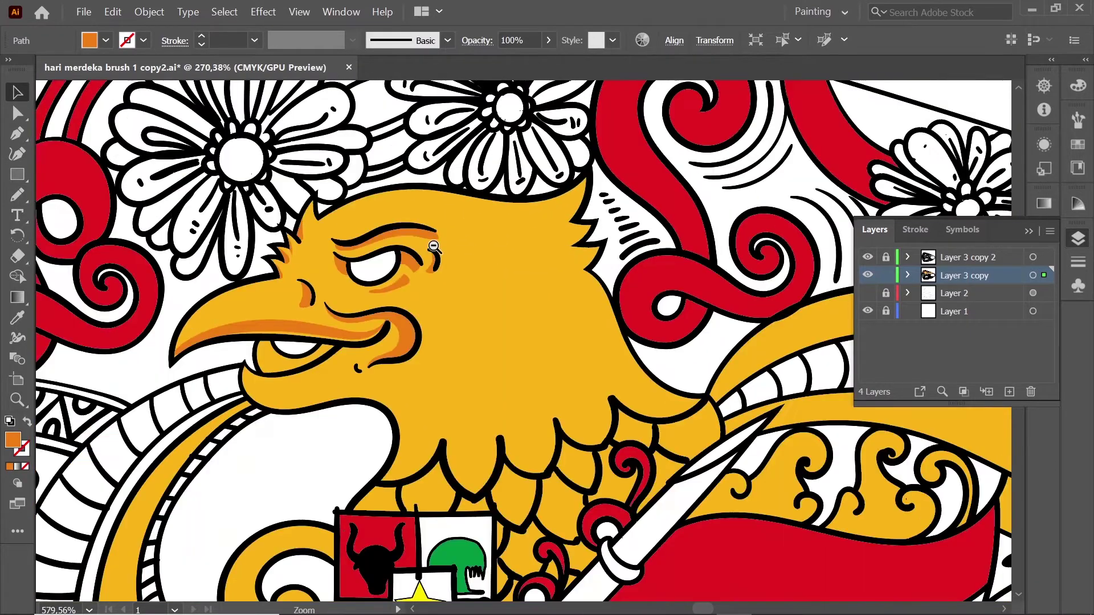
key("n")
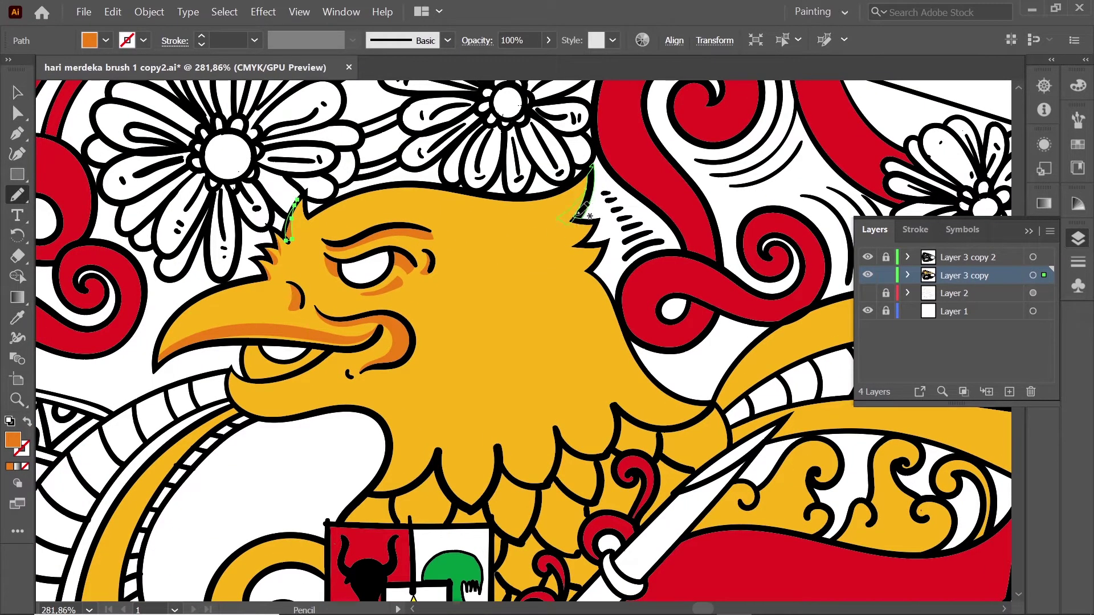
left_click_drag(578, 215, 576, 218)
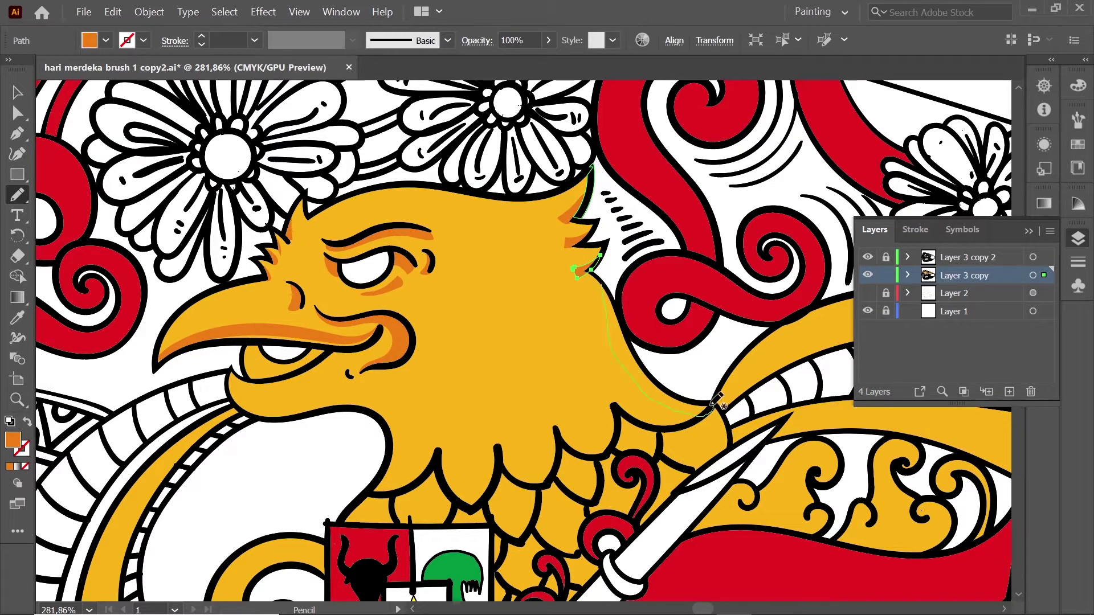
Step: Draw an orange shading strip along the neck edge, undo it, and redraw it
left_click_drag(621, 314, 596, 268)
scroll(604, 279, "up", 3, "alt")
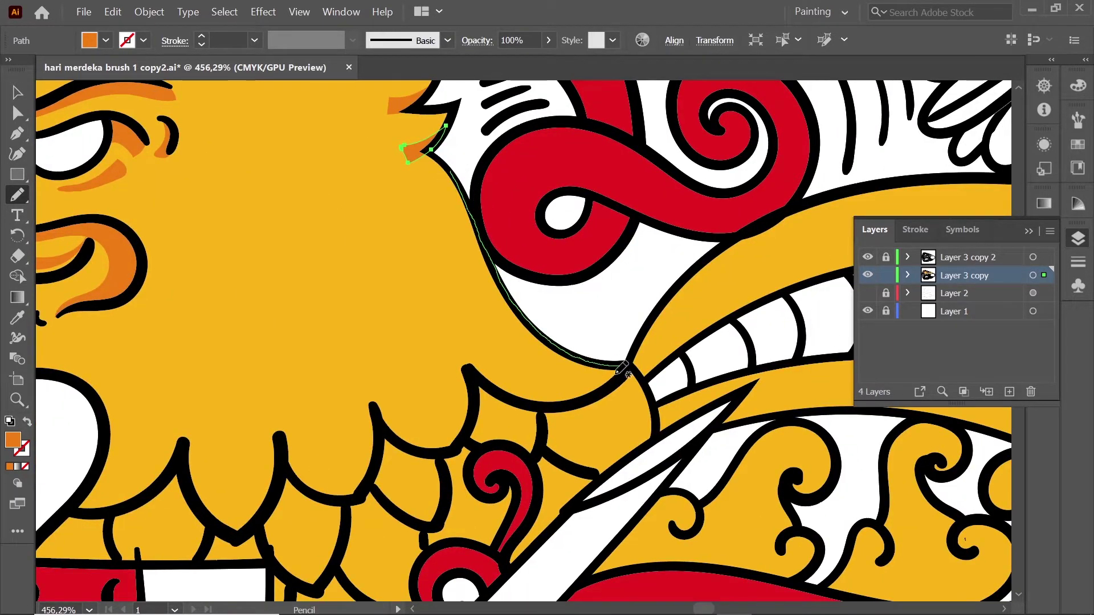
left_click_drag(488, 319, 441, 160)
key("a")
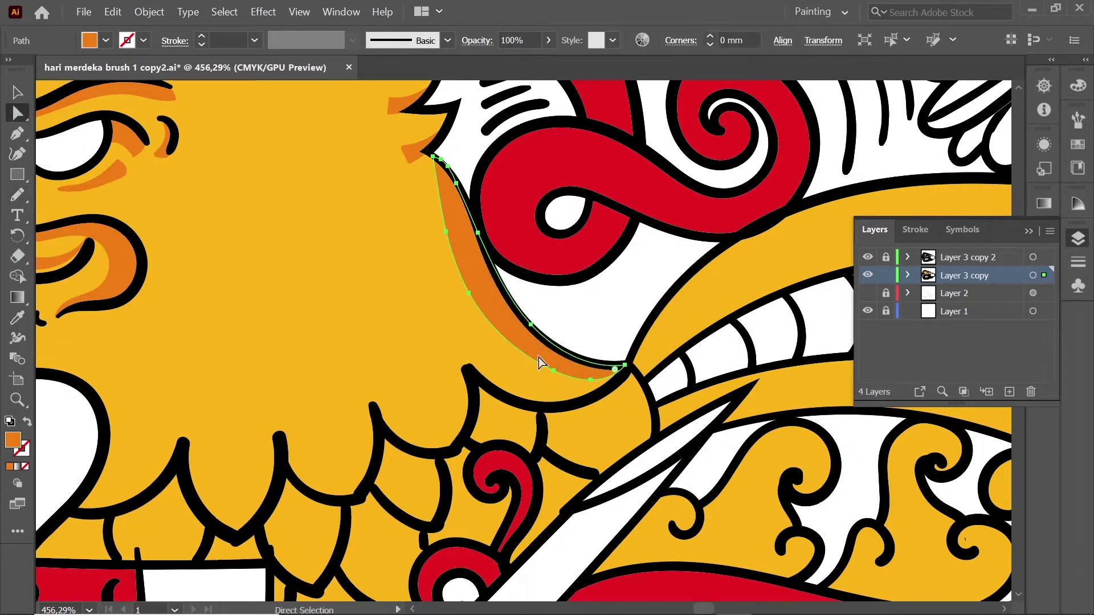
left_click_drag(470, 292, 454, 219)
key("ctrl+z")
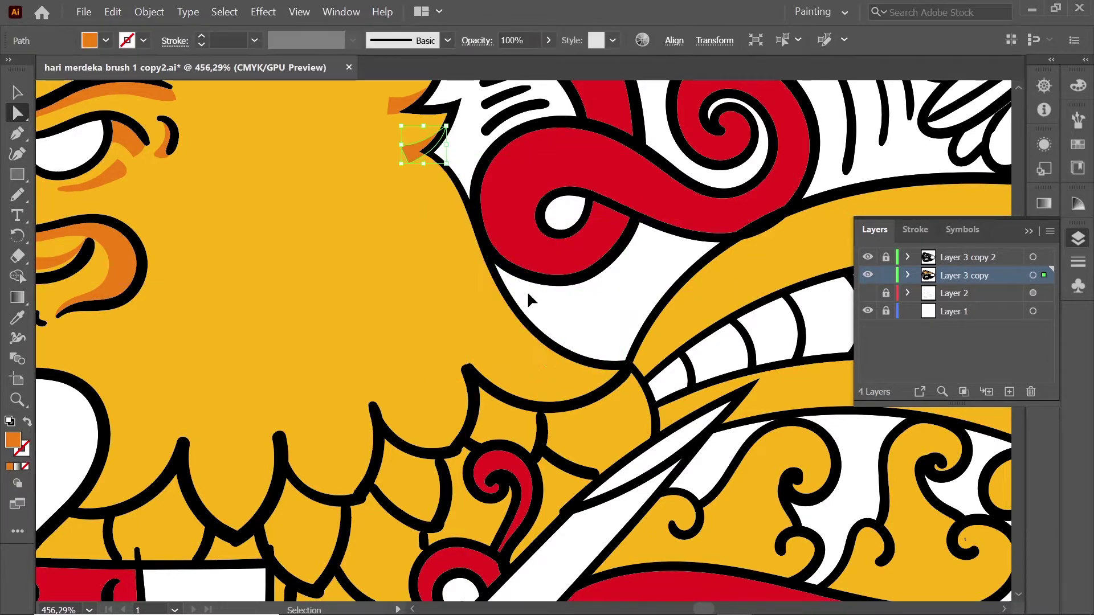
key("n")
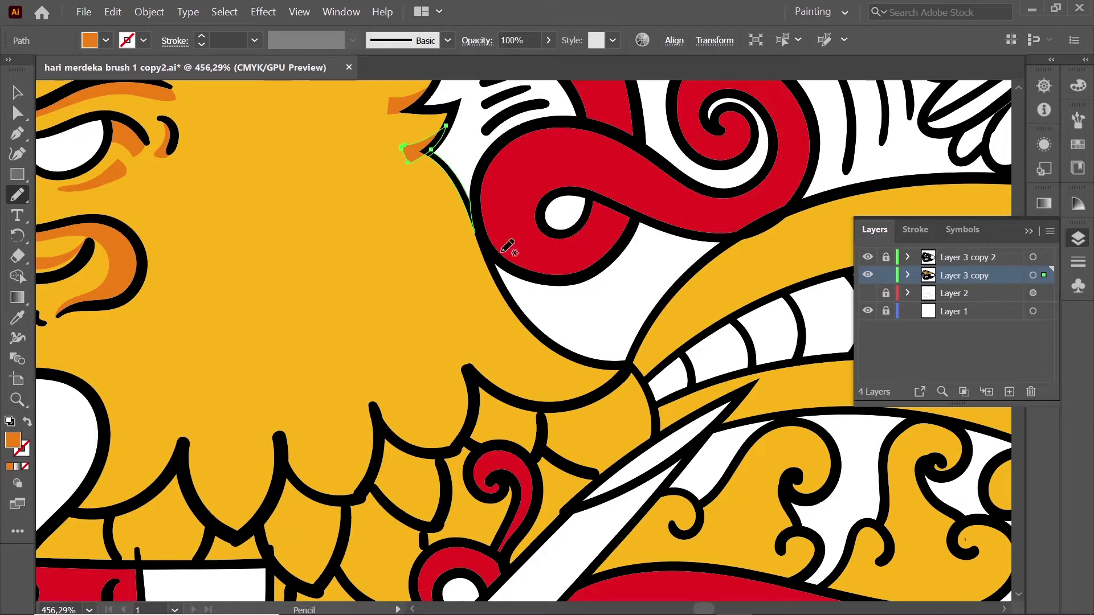
left_click(447, 169, "ctrl")
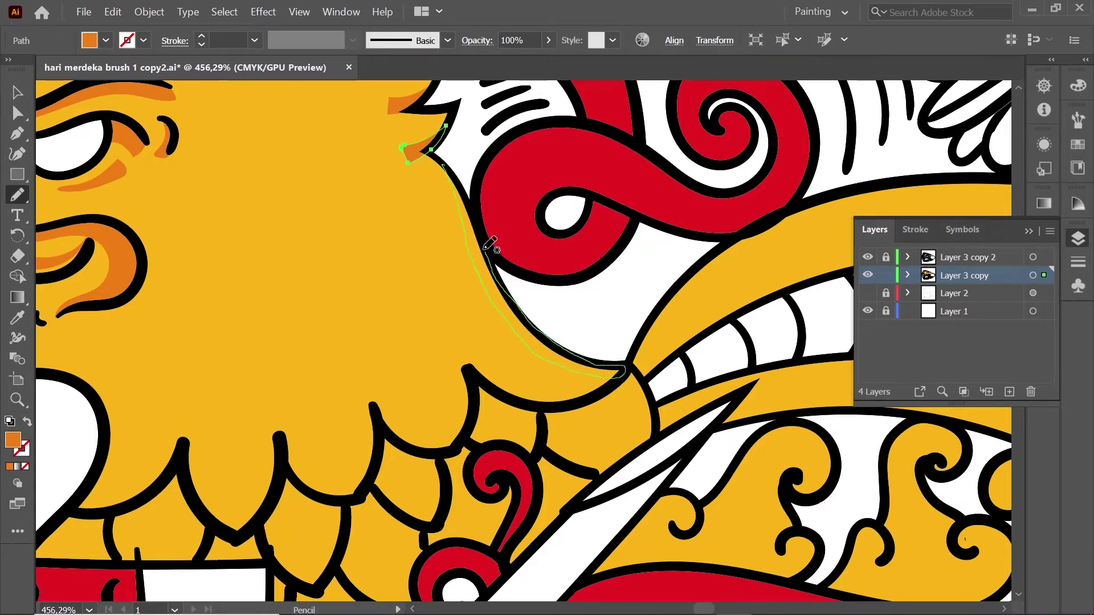
left_click_drag(456, 177, 448, 169)
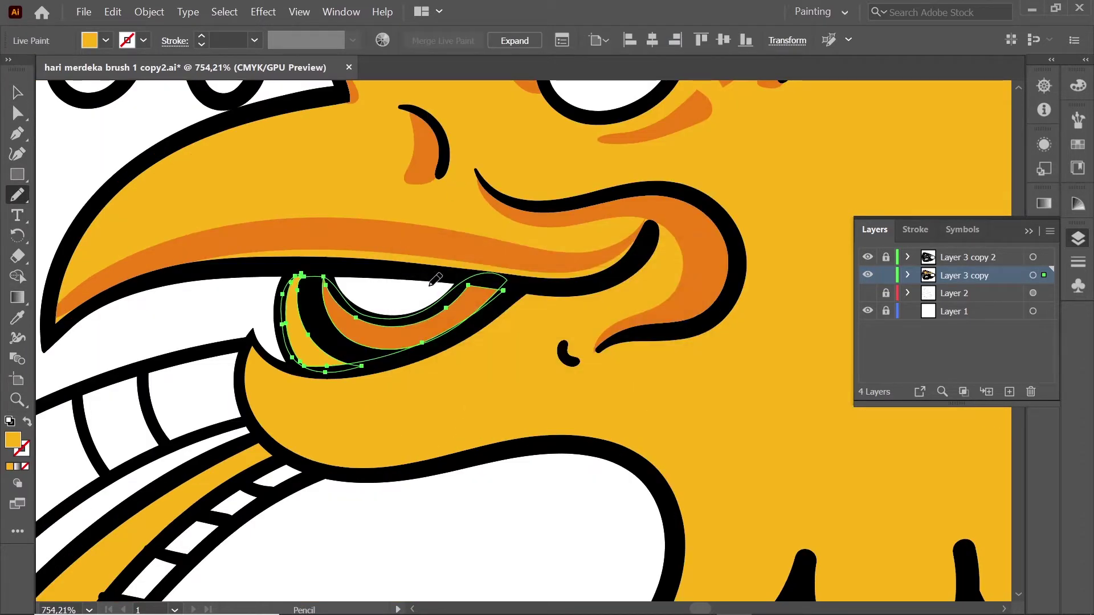
Step: Undo the eye shading move and redraw the orange shading edges along the eye and beak
key("ctrl+z")
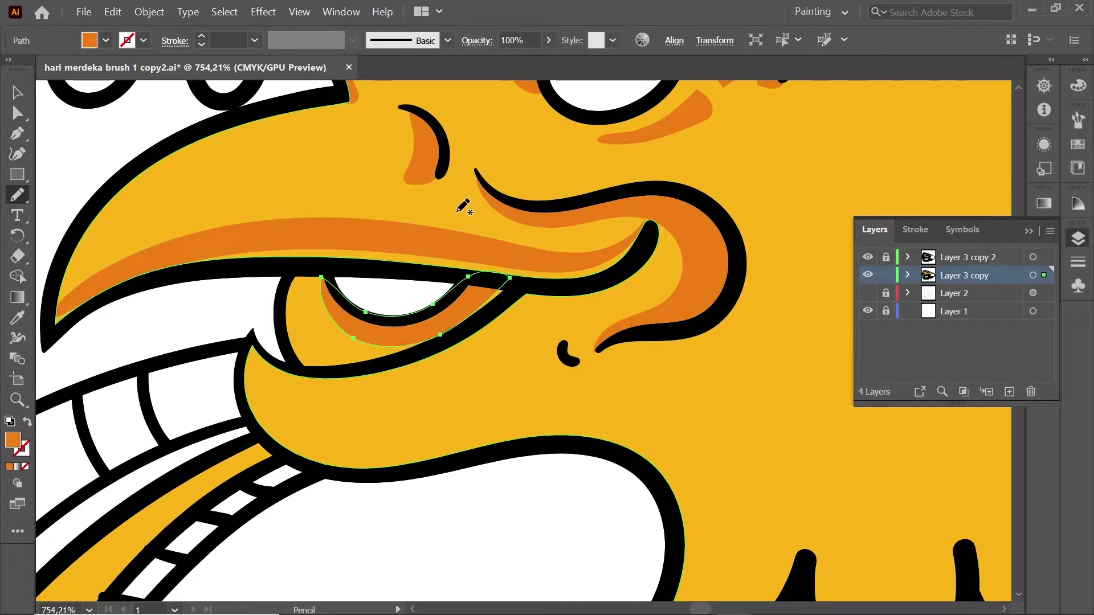
left_click(113, 11)
left_click(146, 27)
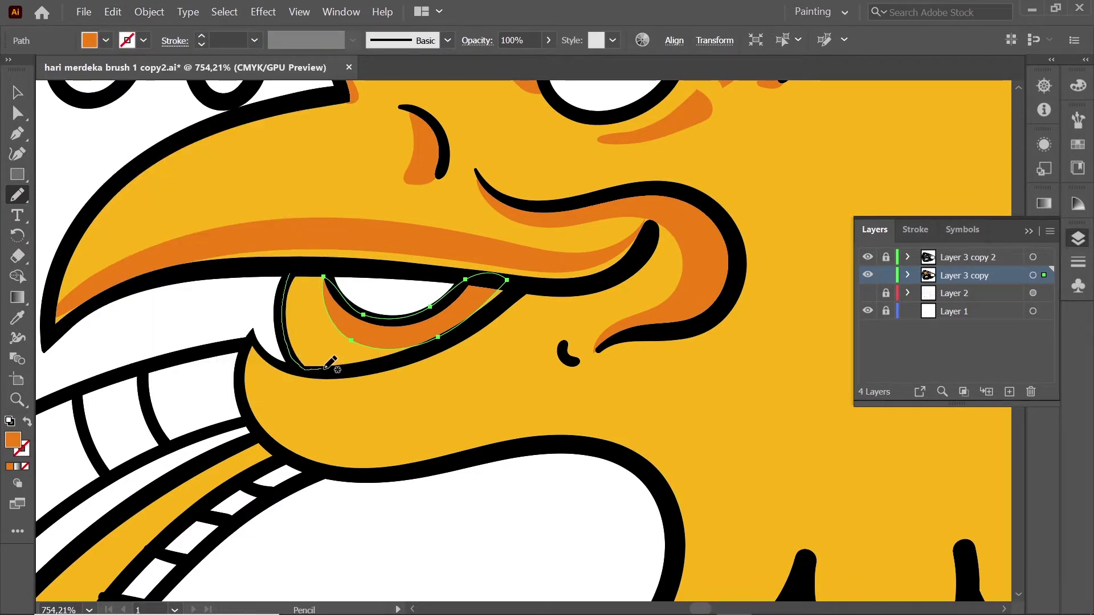
left_click_drag(292, 273, 296, 275)
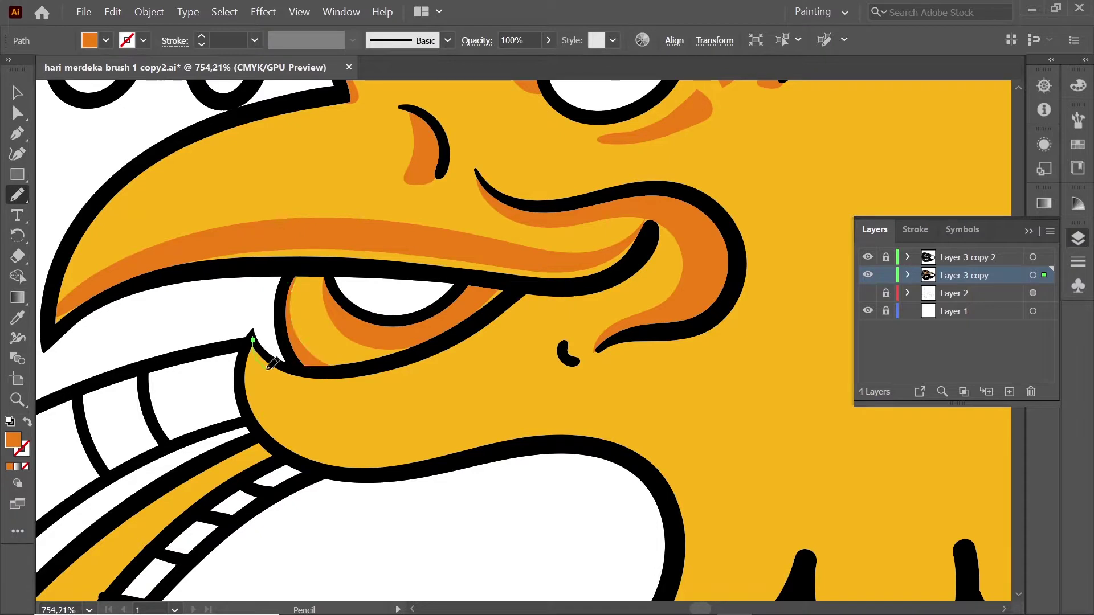
left_click_drag(359, 387, 263, 339)
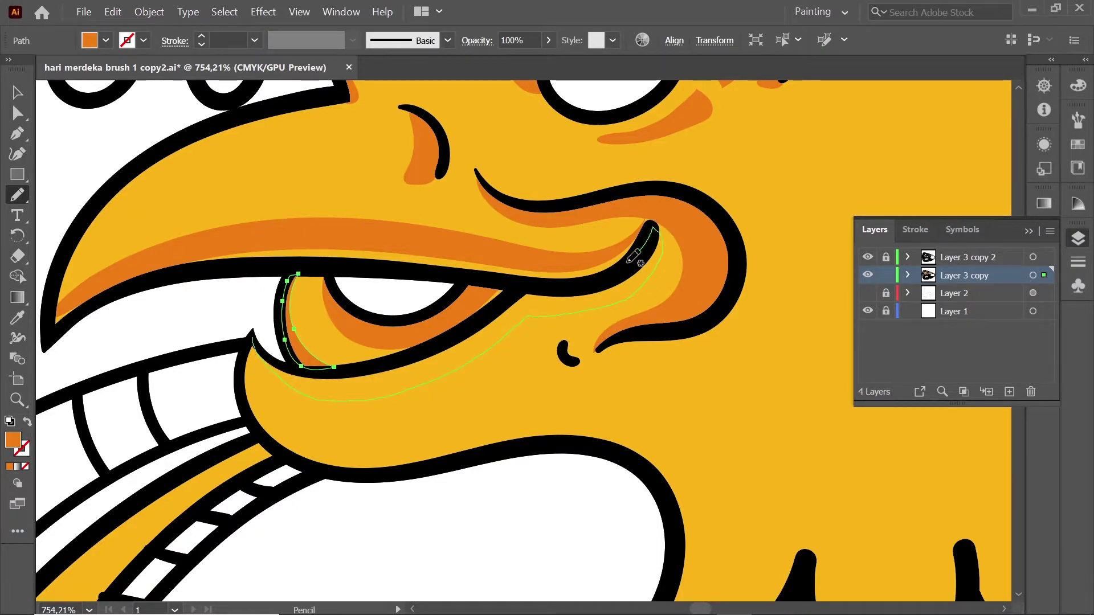
left_click_drag(509, 297, 378, 362)
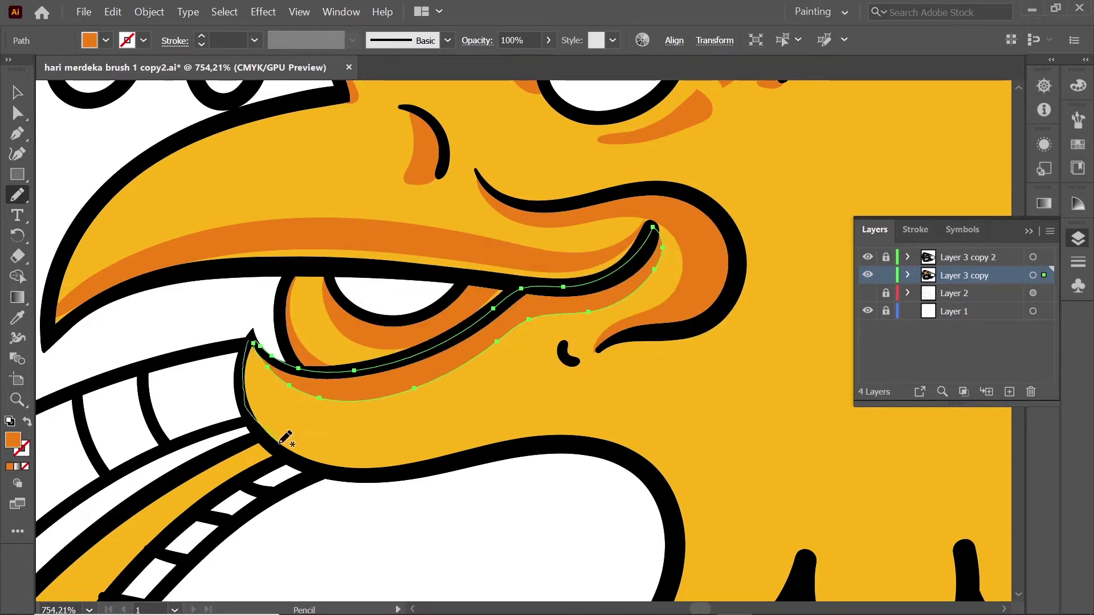
left_click_drag(279, 440, 239, 358)
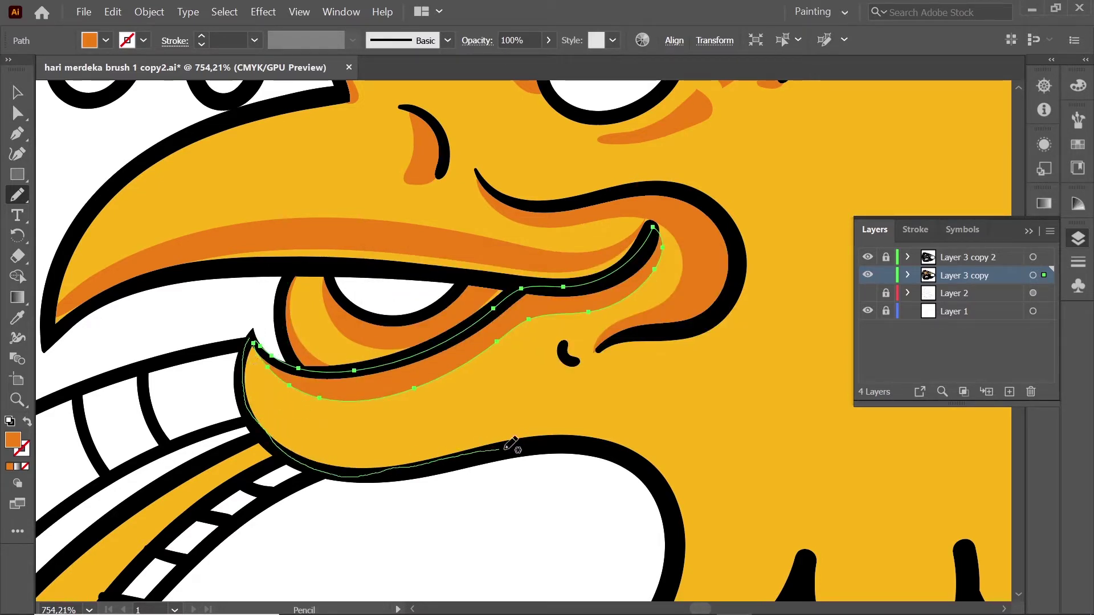
Step: Retrace the orange shading edges along the lower jaw and neck outlines, then select an anchor
left_click_drag(648, 459, 561, 192)
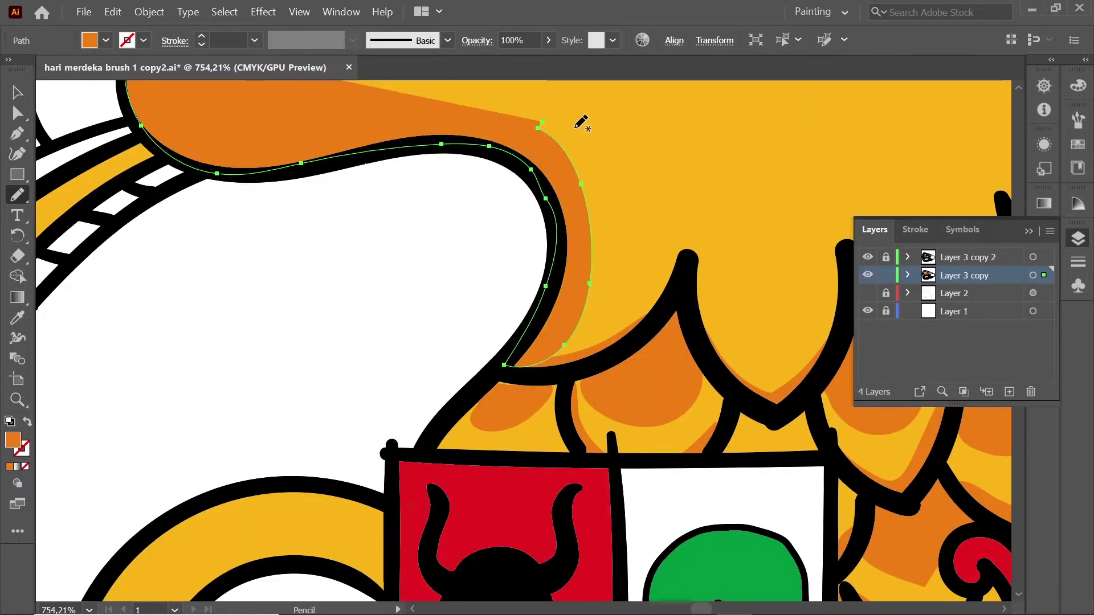
left_click_drag(555, 199, 513, 361)
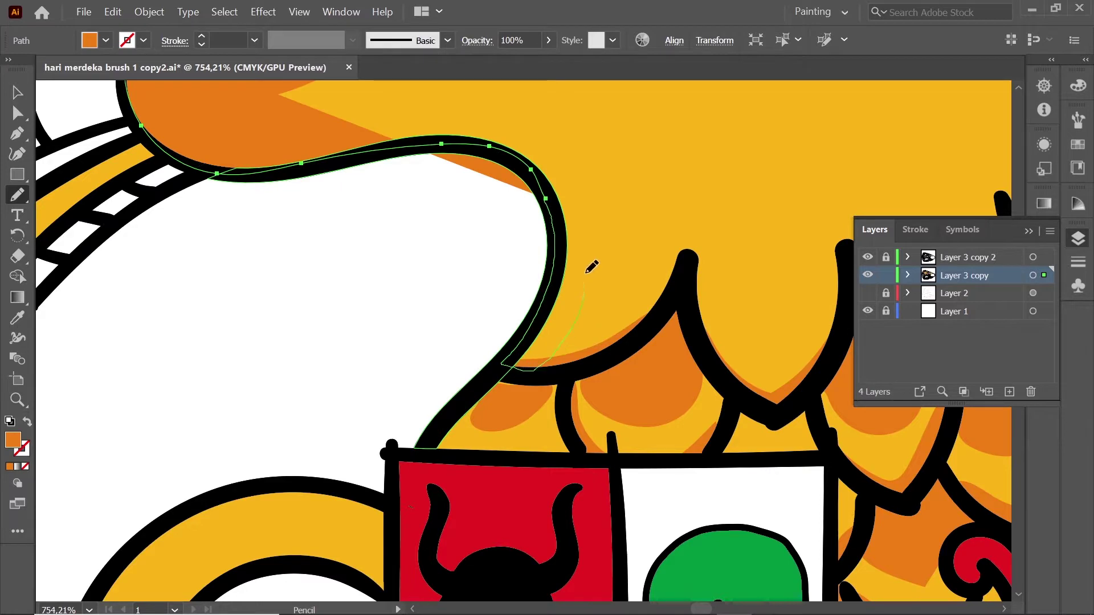
left_click_drag(528, 122, 530, 123)
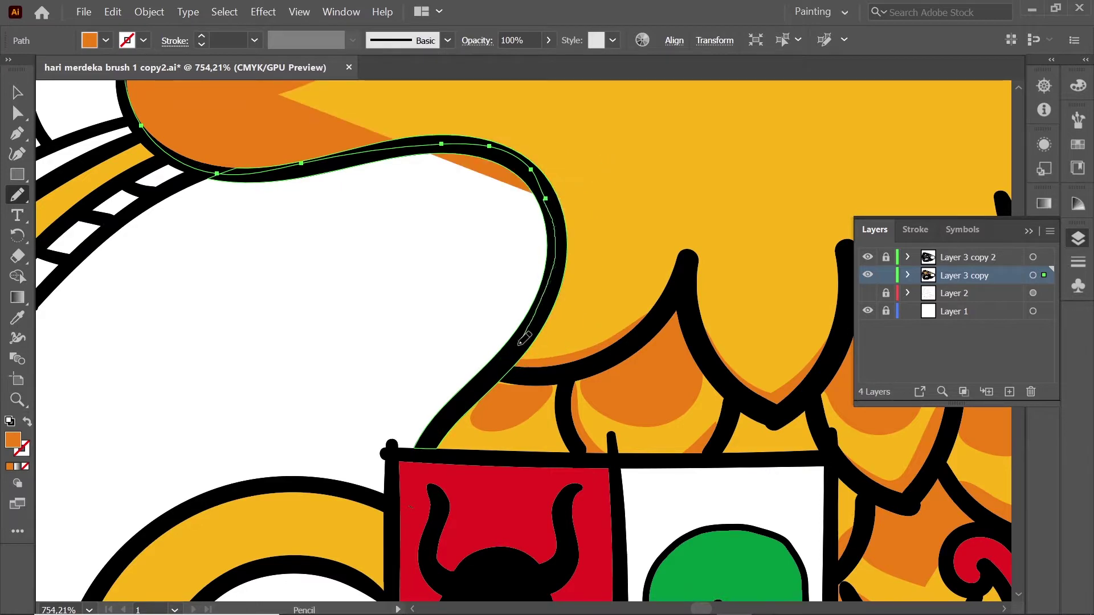
left_click_drag(591, 230, 542, 134)
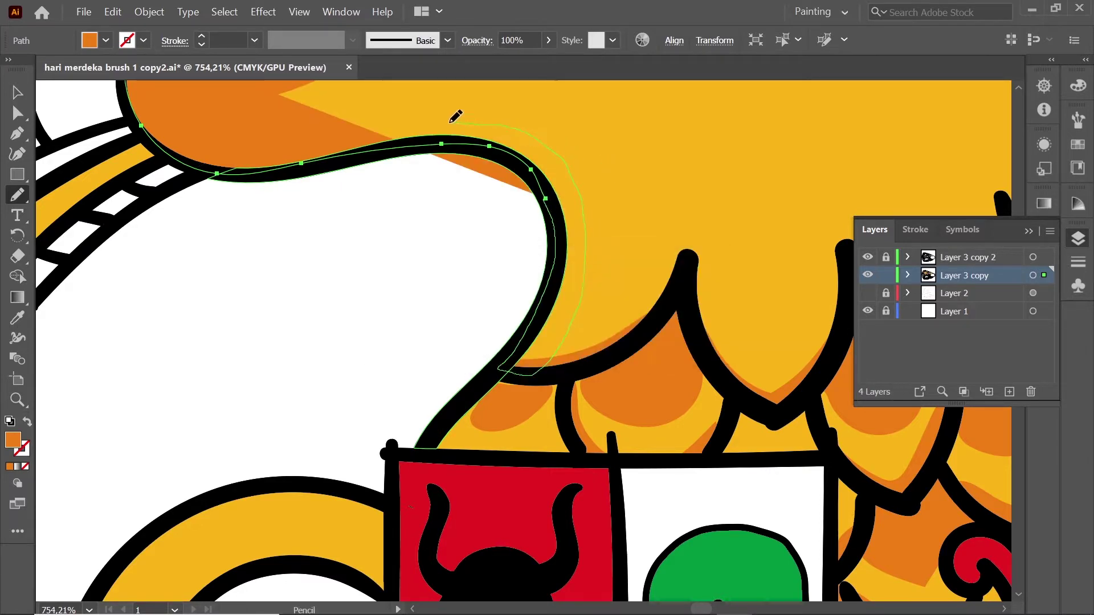
left_click_drag(276, 217, 530, 297)
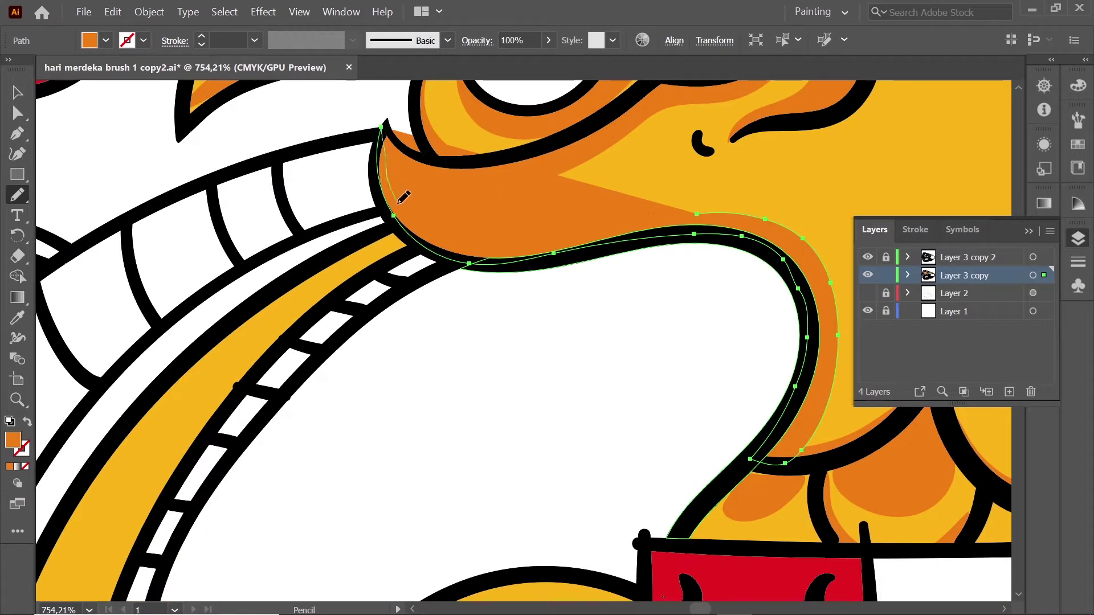
left_click_drag(399, 201, 539, 251)
left_click_drag(499, 196, 700, 216)
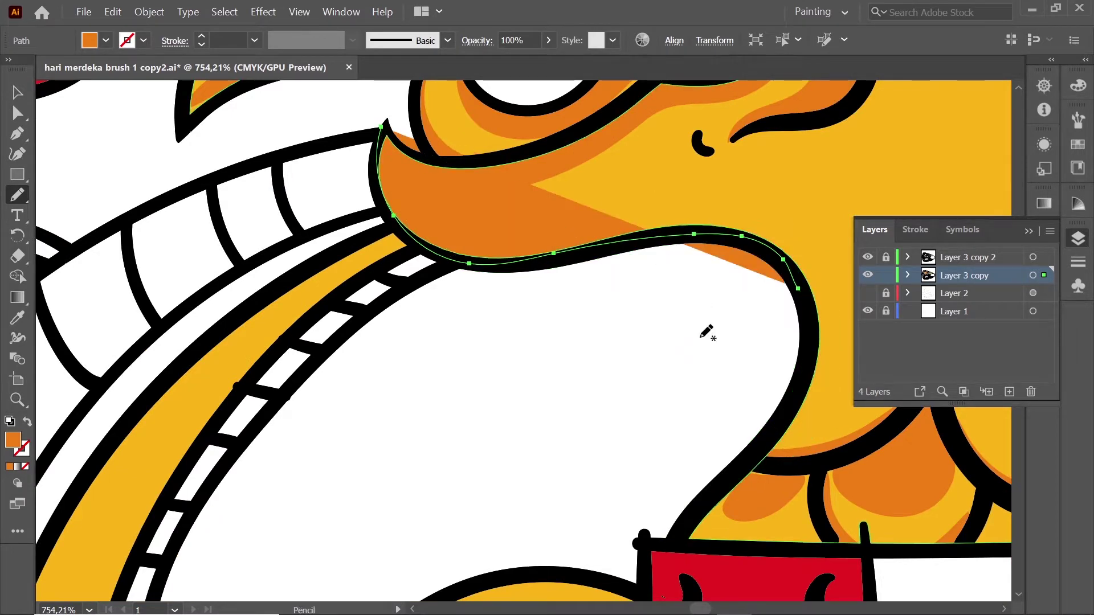
left_click_drag(812, 288, 450, 134)
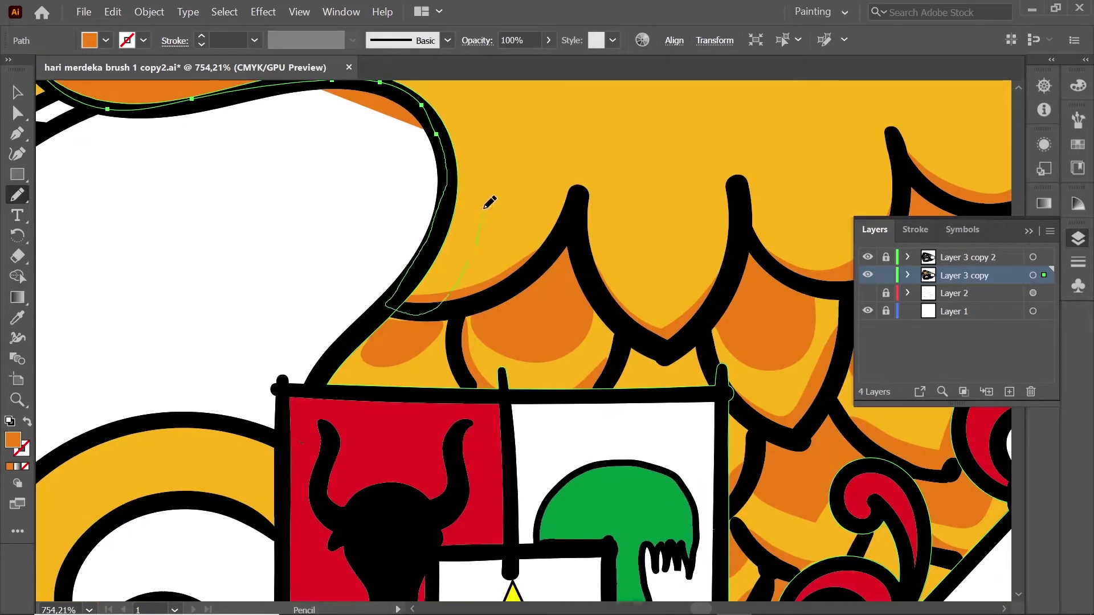
left_click_drag(337, 163, 553, 329)
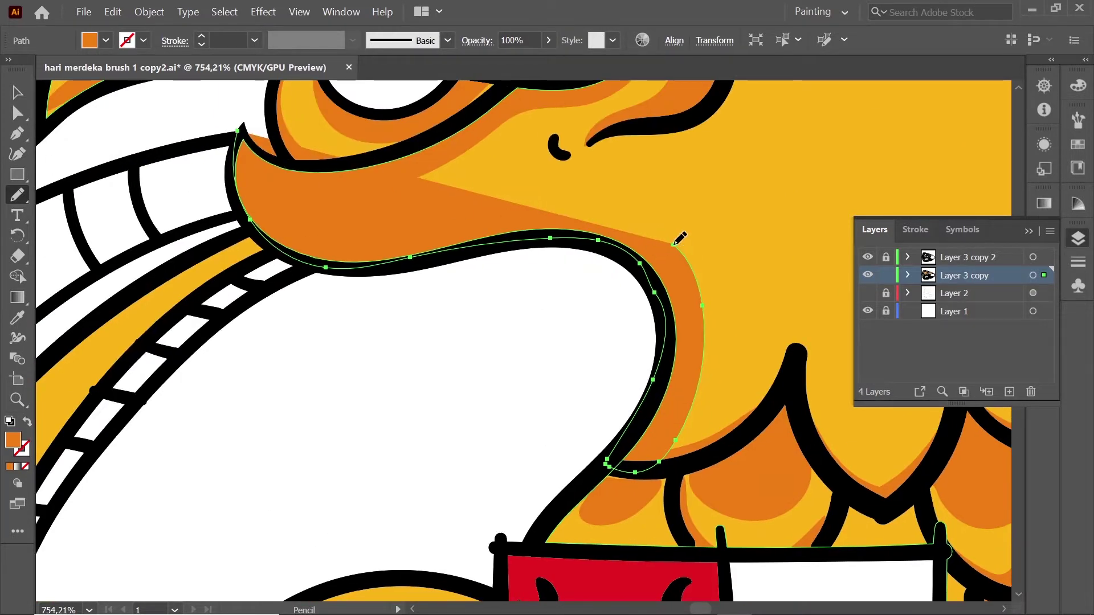
left_click_drag(249, 158, 249, 159)
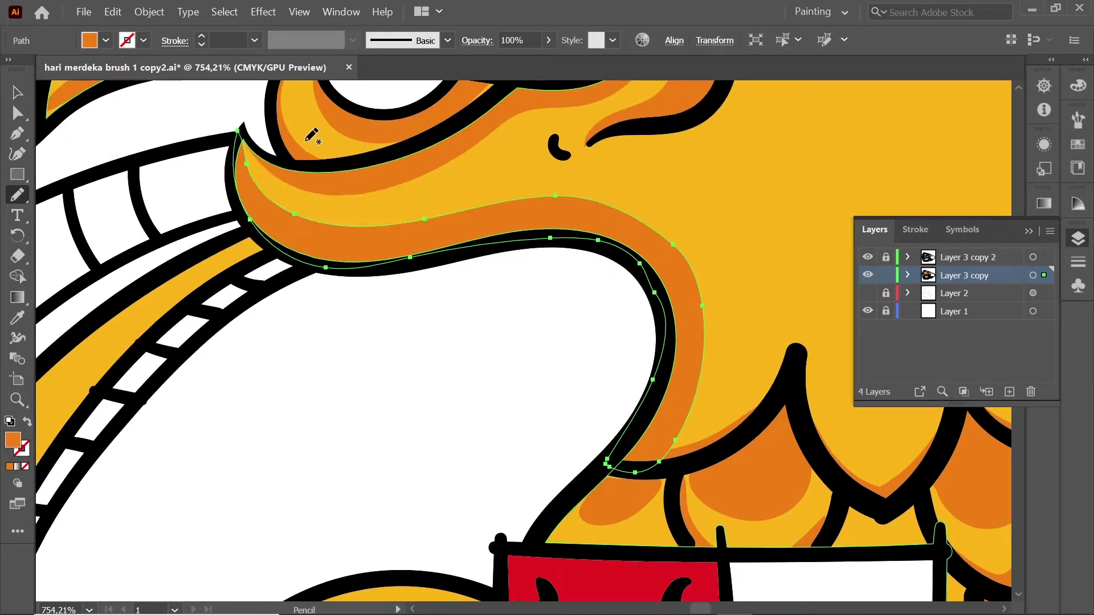
key("a")
left_click(674, 244)
Step: Drag the orange shading's anchors and segments under the beak so the curve hugs the outline
mouse_move(674, 245)
left_mouse_down()
mouse_move(730, 204)
mouse_move(678, 238)
left_mouse_up()
left_click(699, 285)
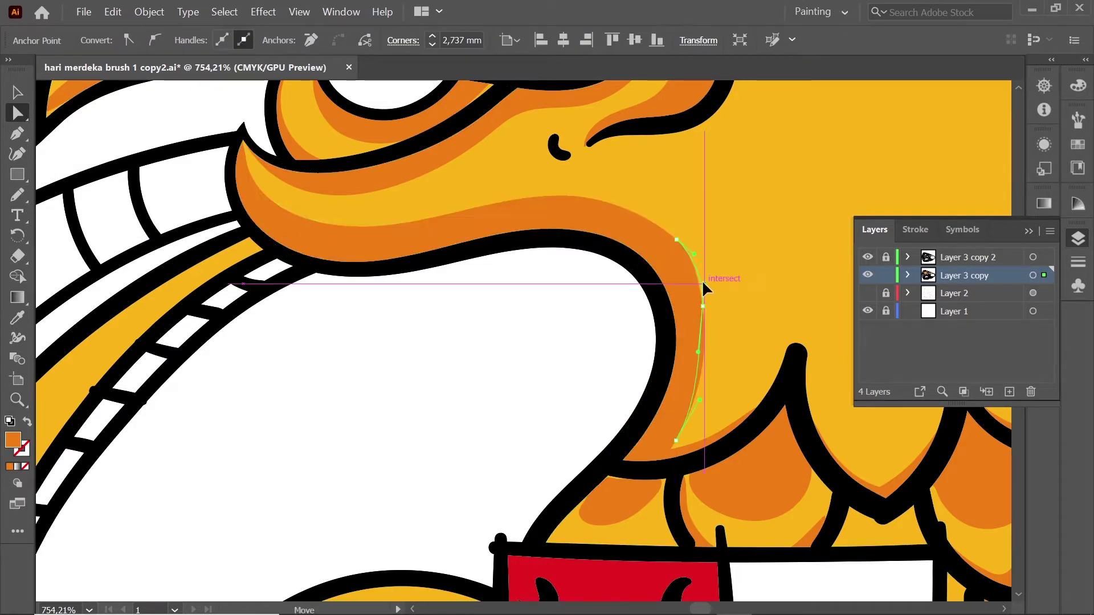
left_click_drag(699, 285, 706, 303)
left_click(707, 360)
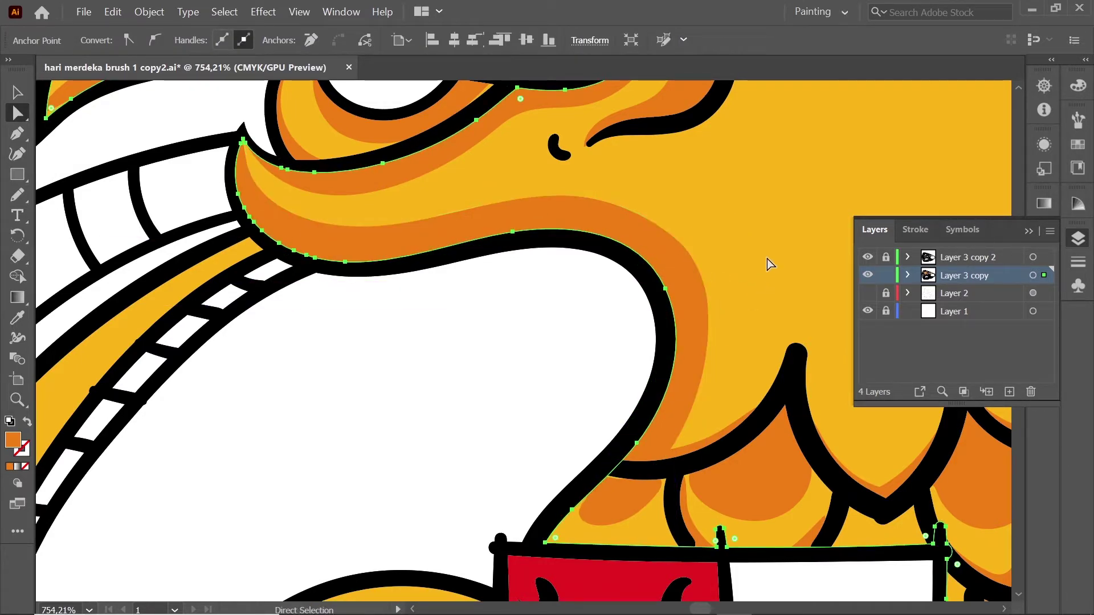
scroll(751, 208, "down", 5)
scroll(728, 188, "up", 4)
left_click(689, 202)
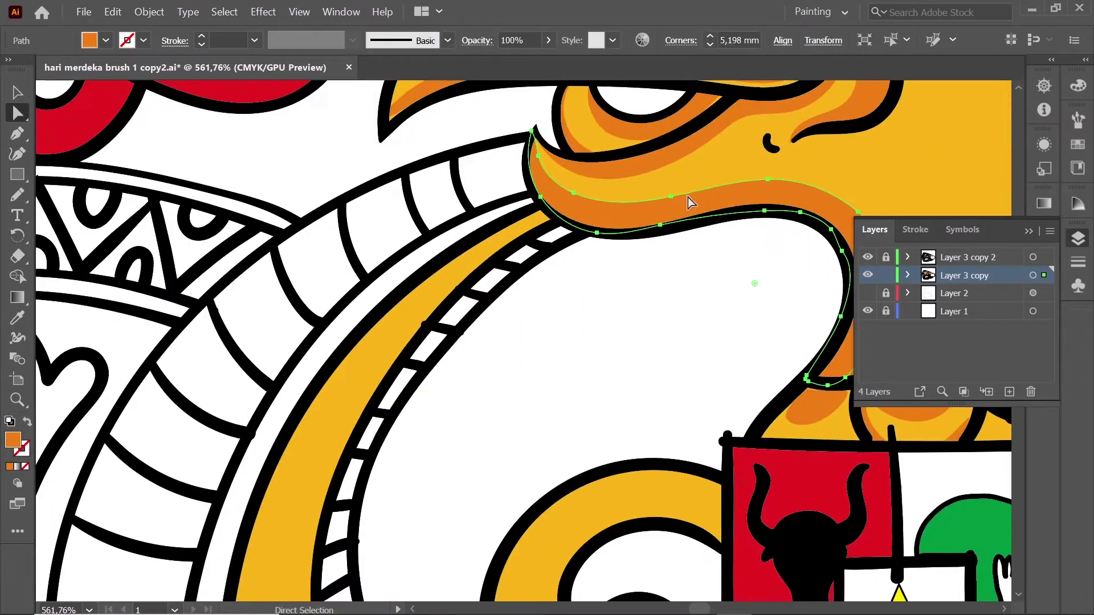
mouse_move(673, 202)
left_mouse_down()
mouse_move(581, 200)
mouse_move(616, 228)
mouse_move(614, 215)
left_mouse_up()
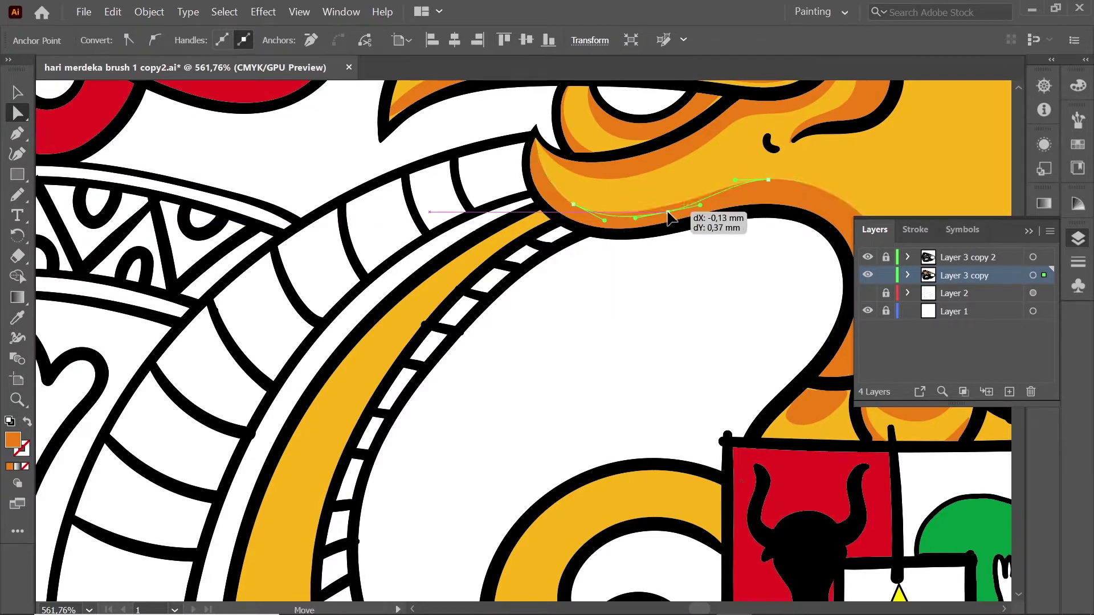
left_click(578, 211)
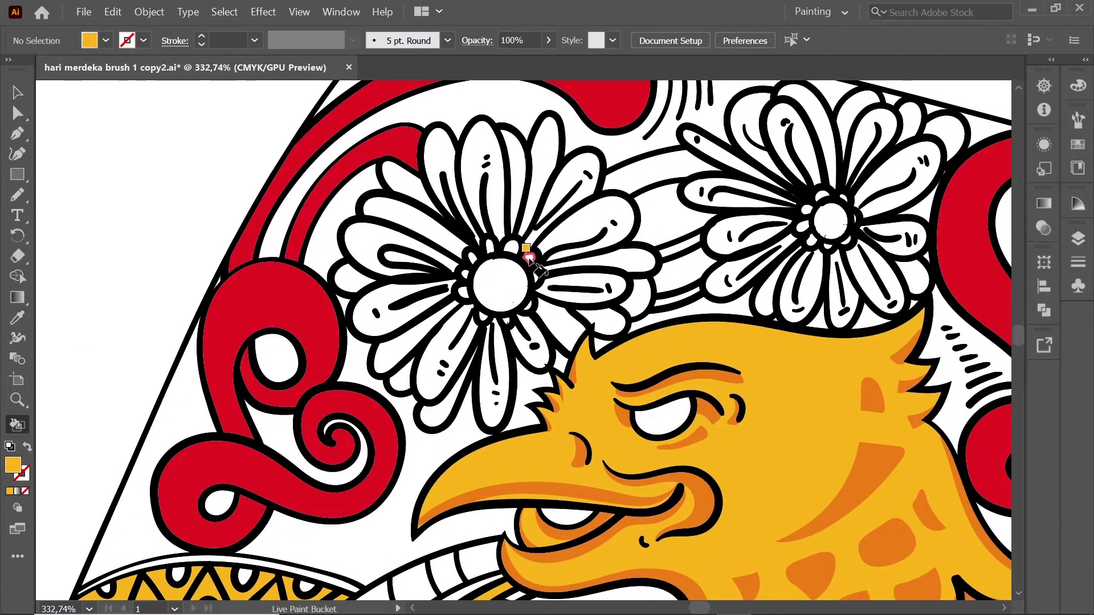
Step: Fill alternating petals of the left flower yellow, undoing one misplaced fill
left_click(481, 182)
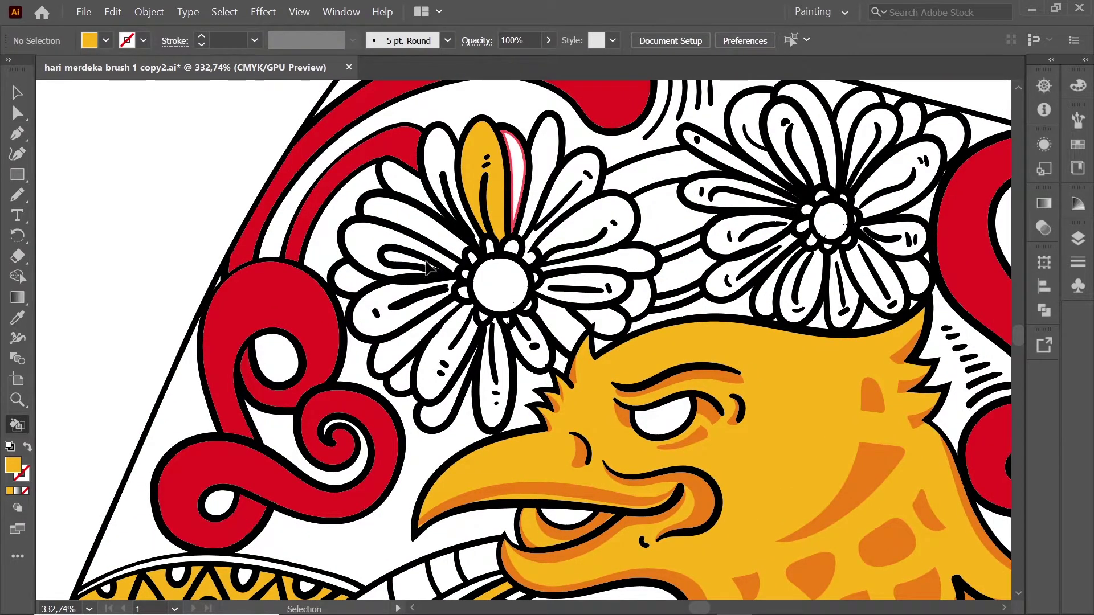
key("ctrl+z")
left_click(511, 171)
left_click(444, 171)
left_click(404, 219)
left_click(354, 277)
left_click(419, 336)
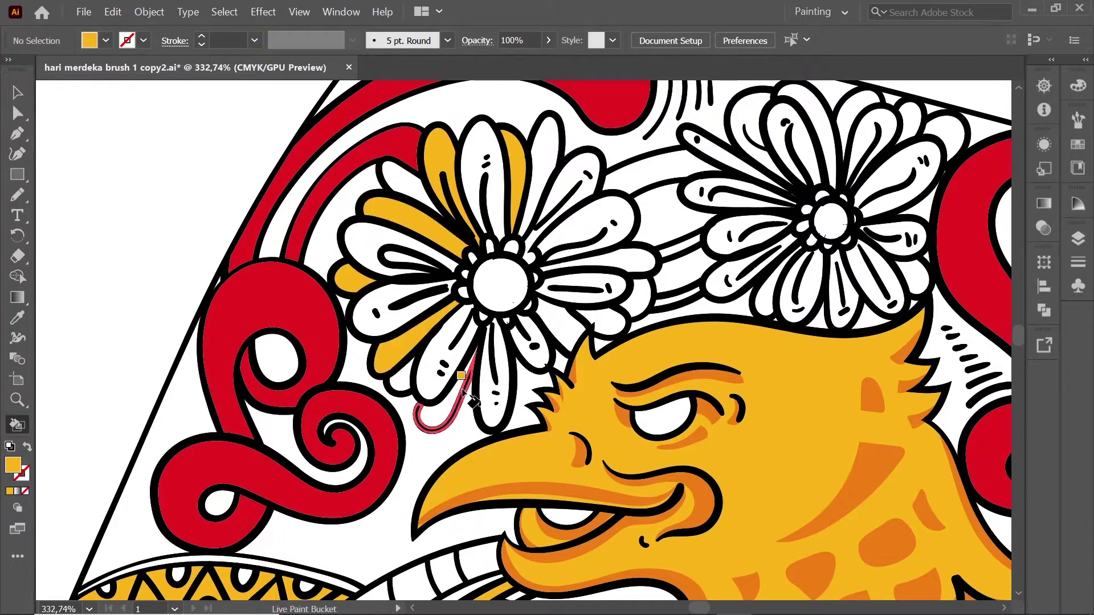
left_click(462, 393)
left_click(530, 342)
left_click(607, 318)
left_click(604, 256)
left_click(584, 185)
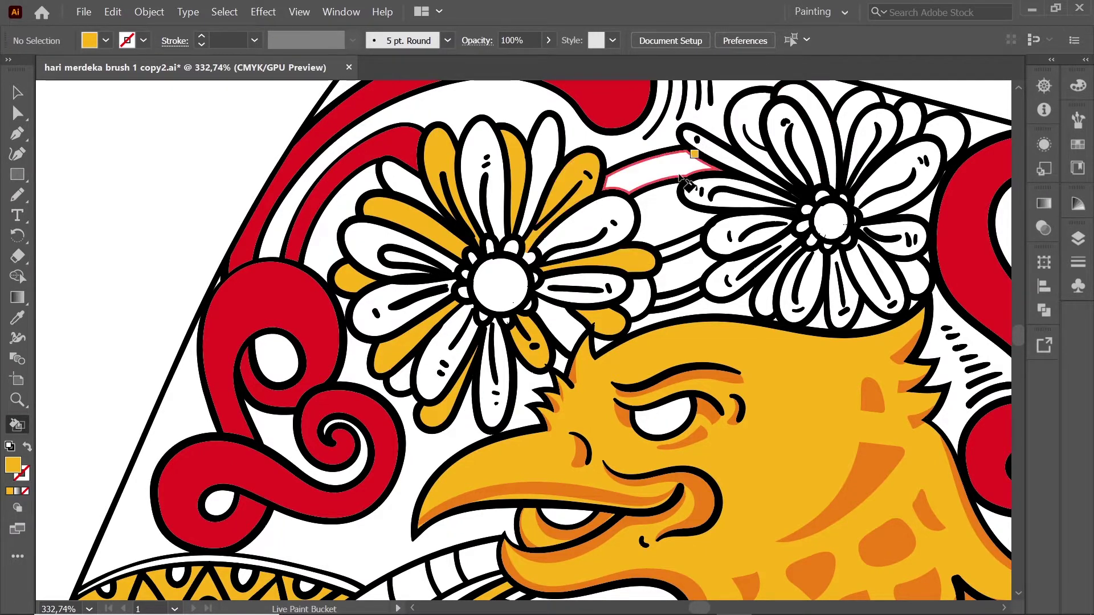
Step: Fill the right flower's back petals and left petal yellow
left_click(747, 123)
left_click(855, 114)
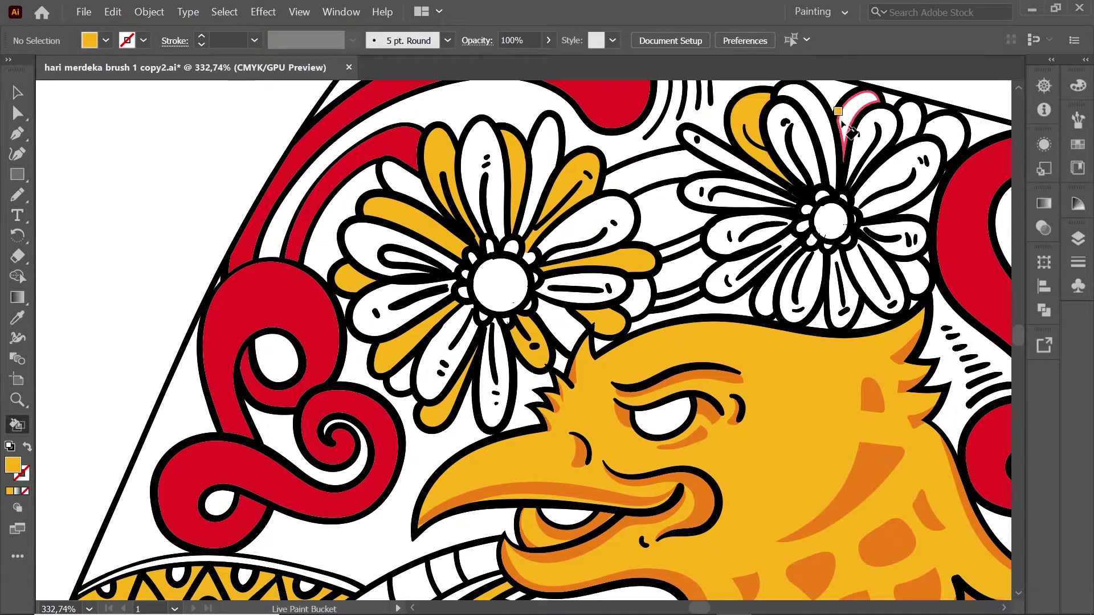
left_click(940, 134)
left_click(911, 271)
left_click(849, 296)
left_click(795, 288)
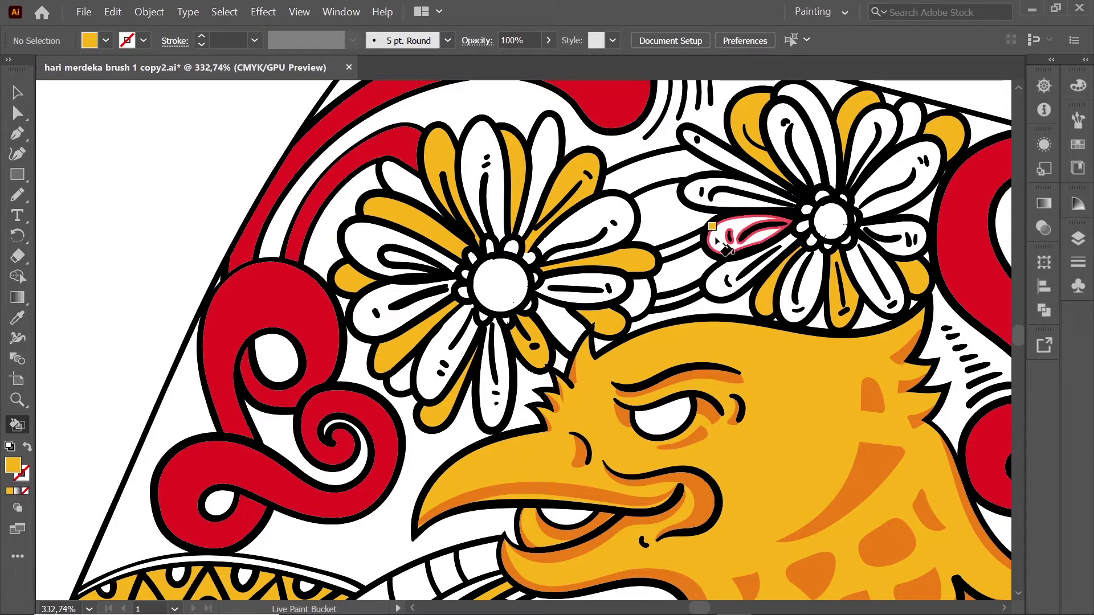
left_click(719, 244)
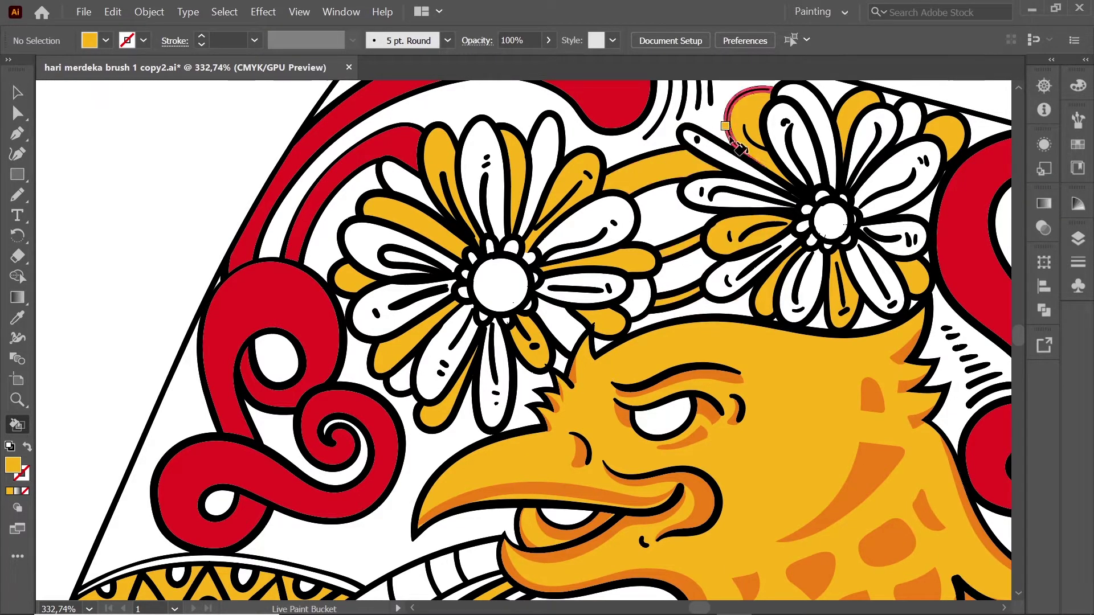
left_click_drag(741, 222, 814, 303)
left_click_drag(751, 269, 809, 270)
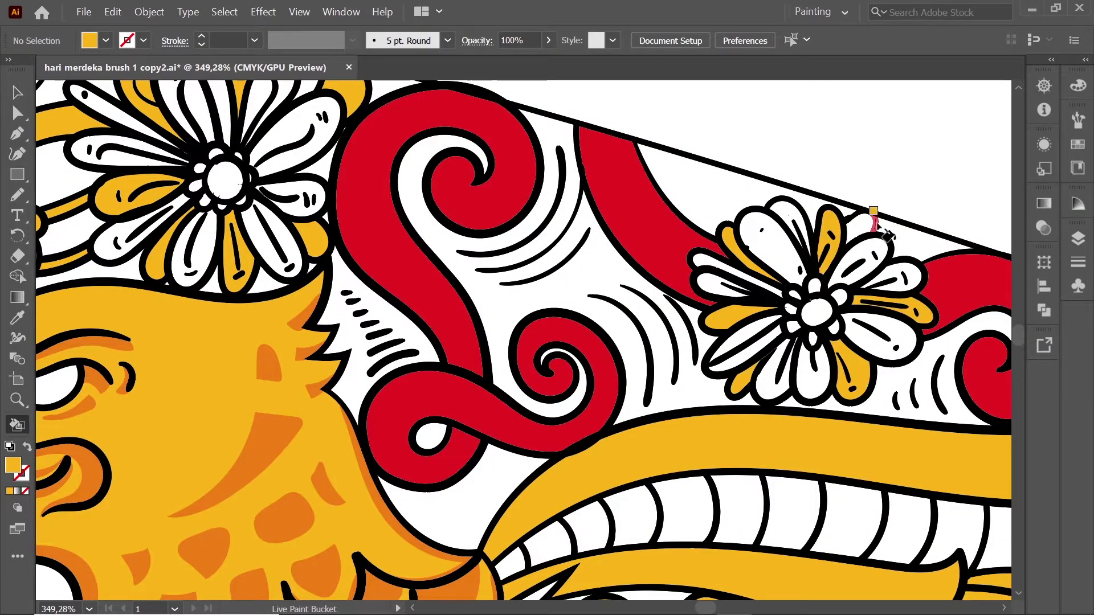
left_click(712, 249, "alt")
left_click_drag(713, 250, 655, 250)
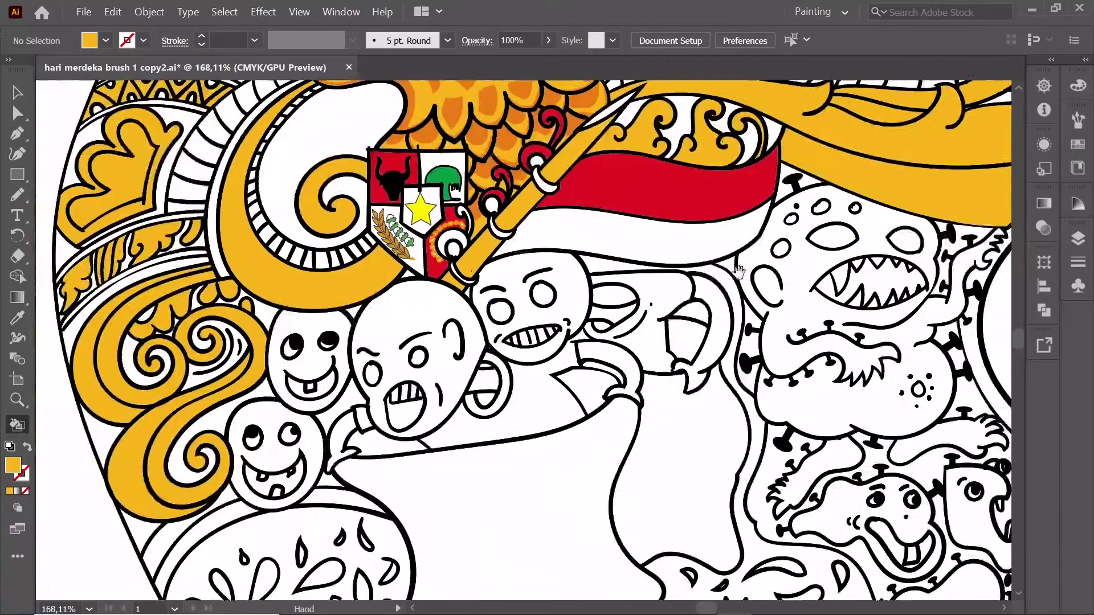
Step: Sample the flag's red and fill two rings around the staff red
mouse_move(444, 569)
left_mouse_down()
mouse_move(539, 375)
mouse_move(498, 454)
left_mouse_up()
scroll(498, 455, "up", 5)
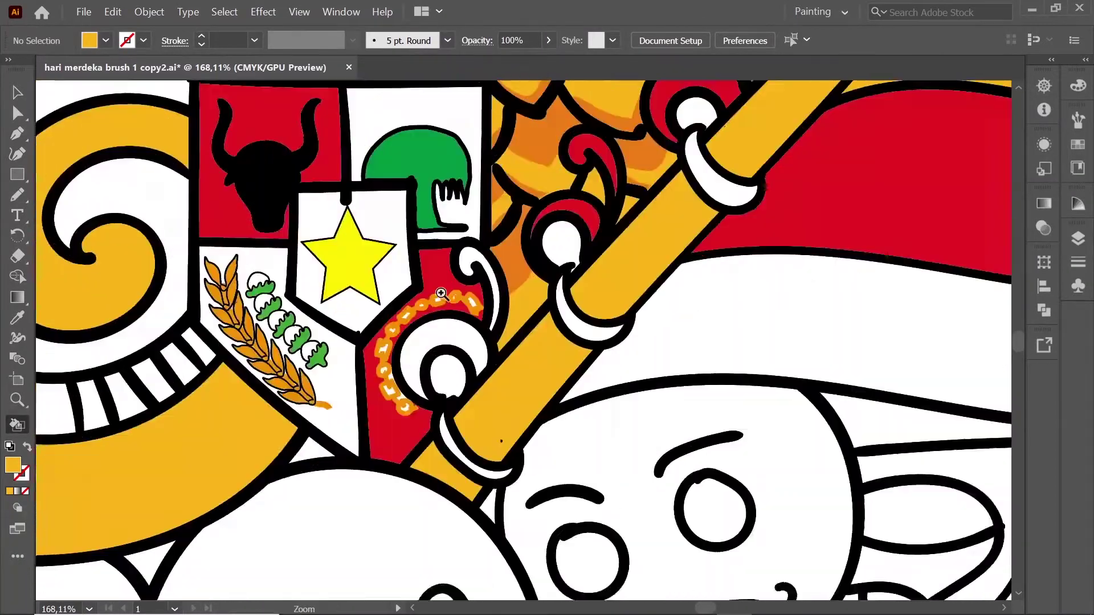
key("i")
left_click(425, 249)
key("k")
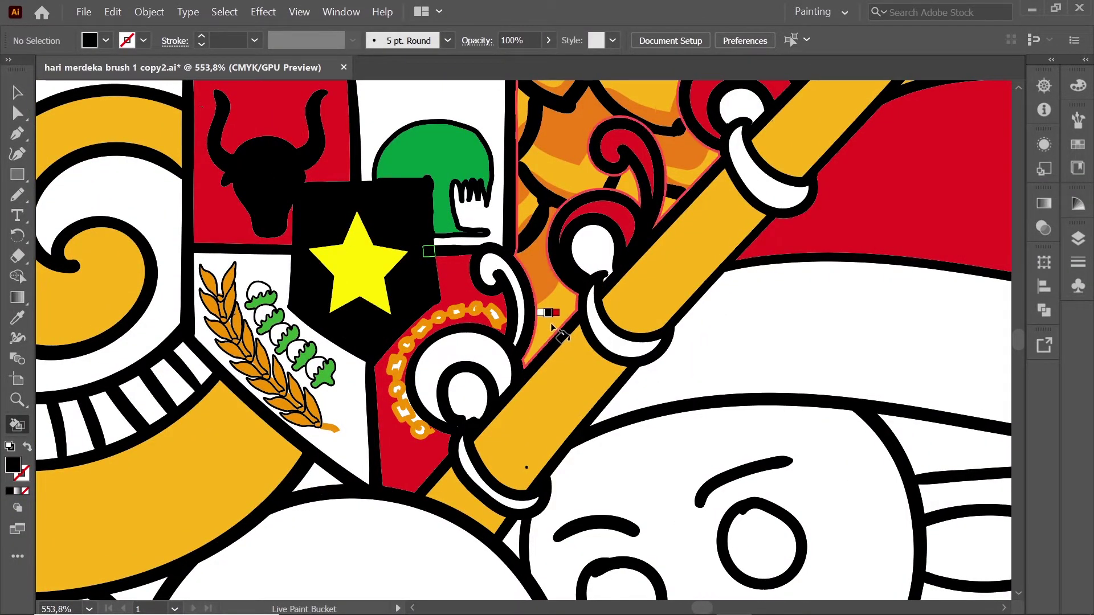
key("i")
left_click(871, 192)
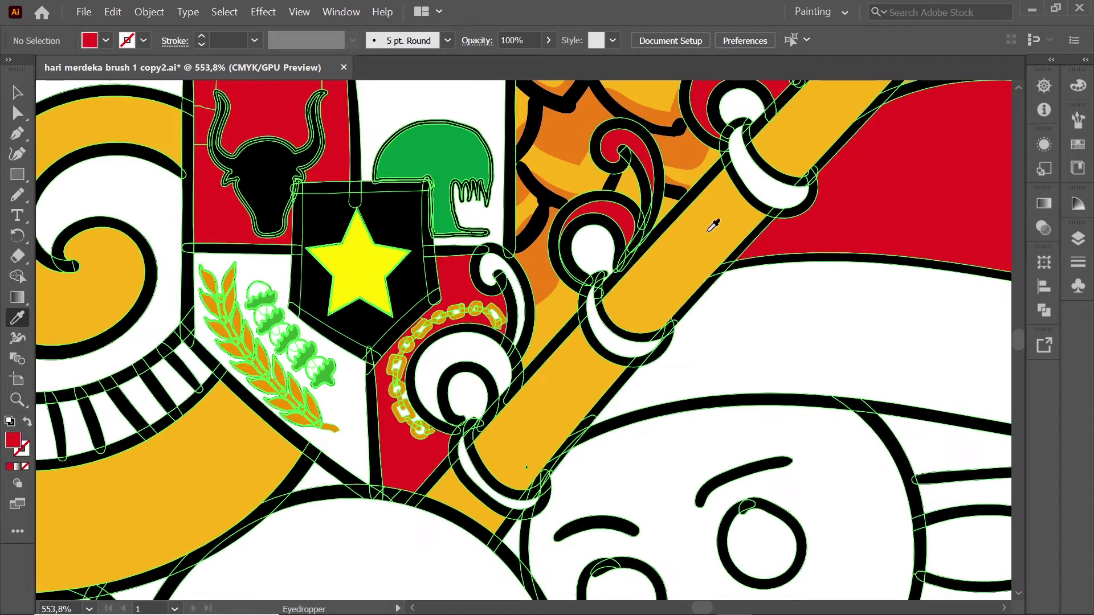
left_click(769, 171)
left_click(615, 319)
Step: Fill two white staff rings orange and another ring red
left_click(815, 123)
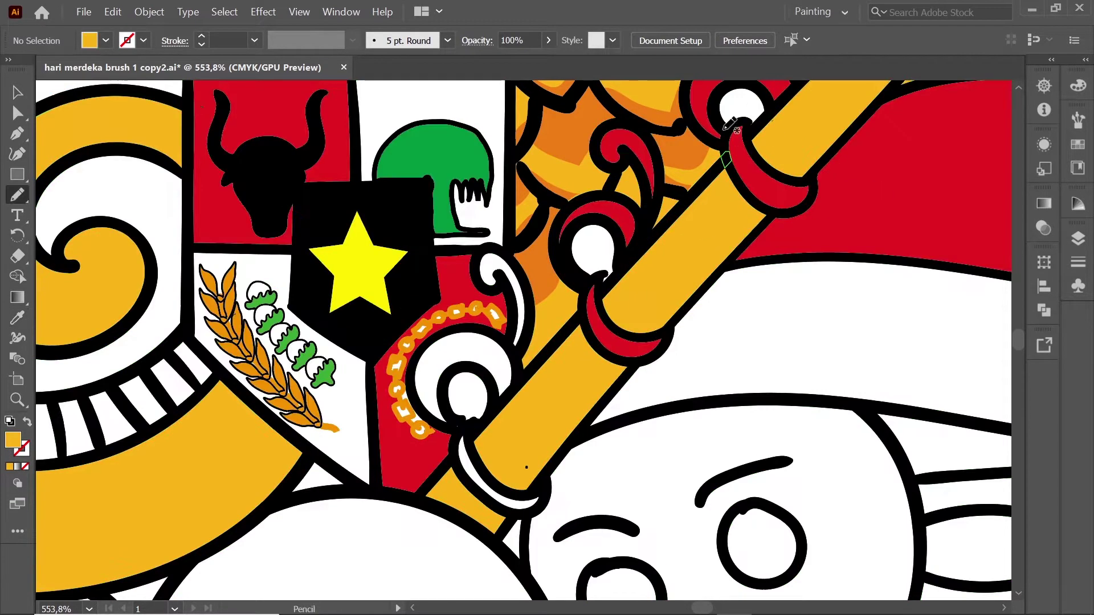
key("k")
left_click(740, 106)
left_click(593, 245)
key("i")
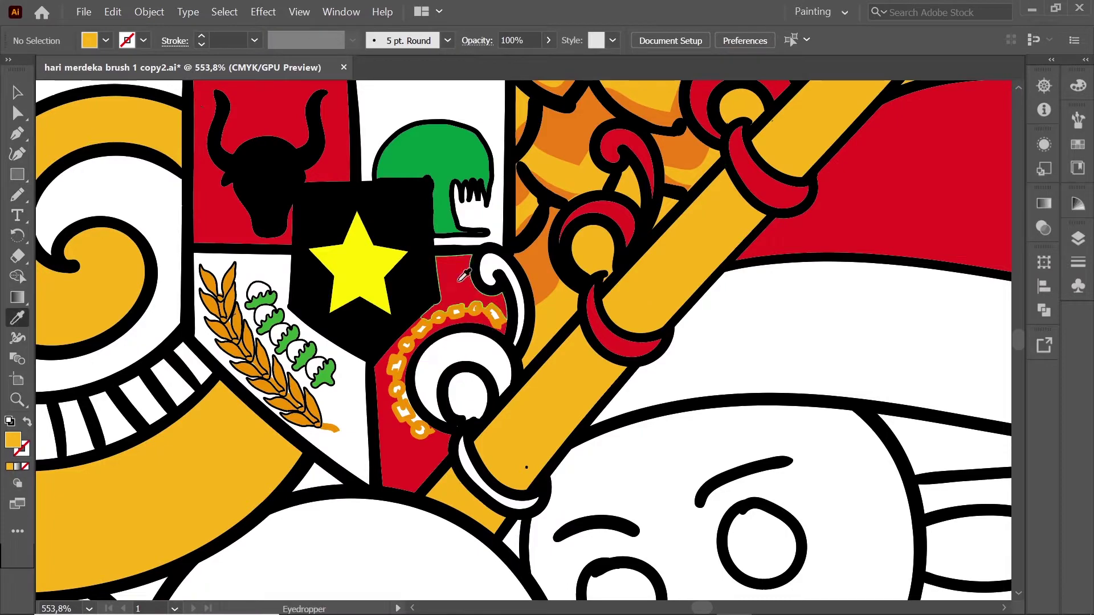
key("k")
left_click(467, 387)
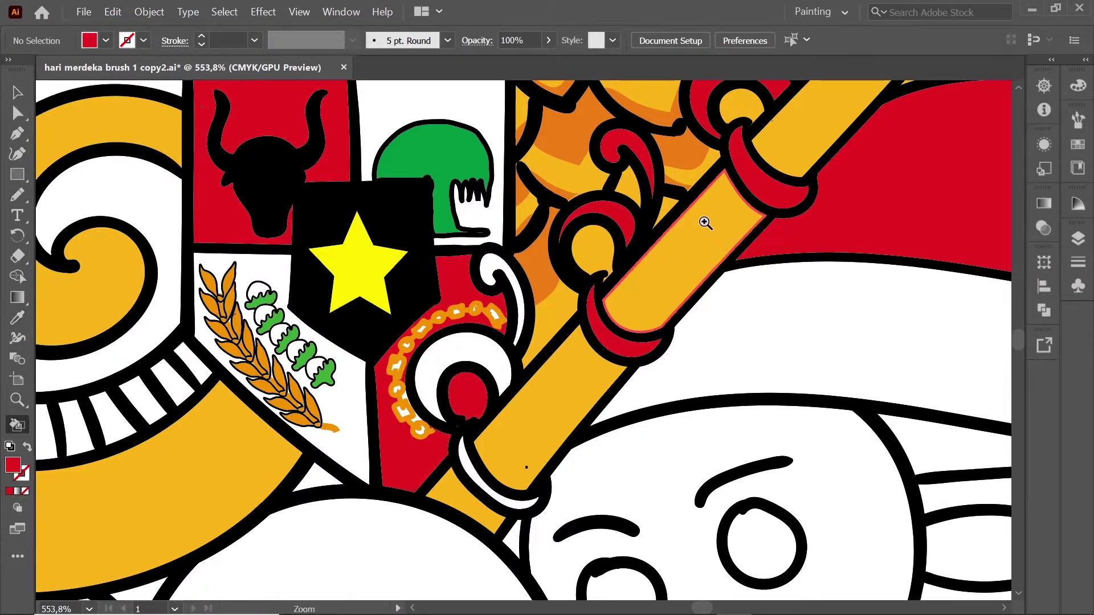
scroll(709, 223, "down", 5)
scroll(815, 180, "up", 2)
scroll(815, 179, "up", 3)
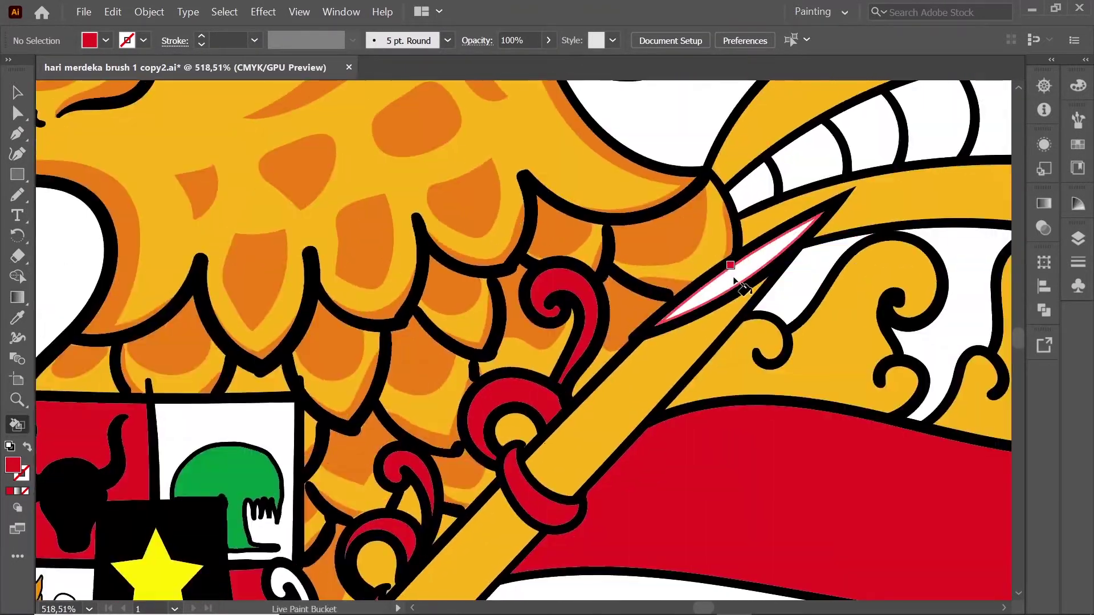
Step: Fill the spear blade orange and drag-paint the background behind the Garuda orange
left_click(683, 229, "alt")
key("k")
left_click(741, 267)
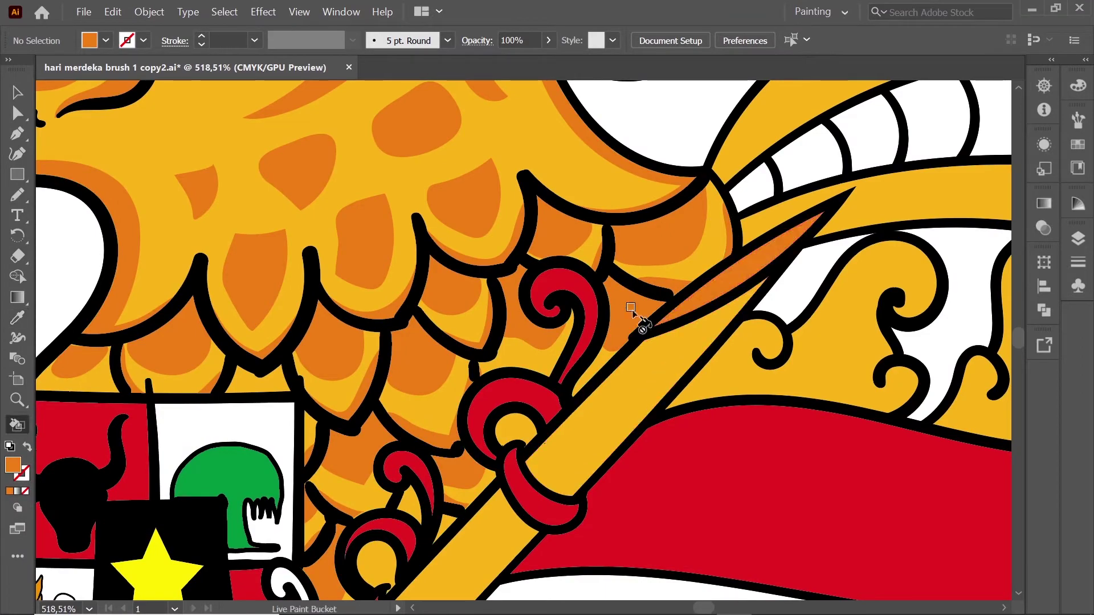
scroll(640, 313, "down", 5)
mouse_move(296, 143)
left_mouse_down()
mouse_move(100, 376)
mouse_move(225, 456)
left_mouse_up()
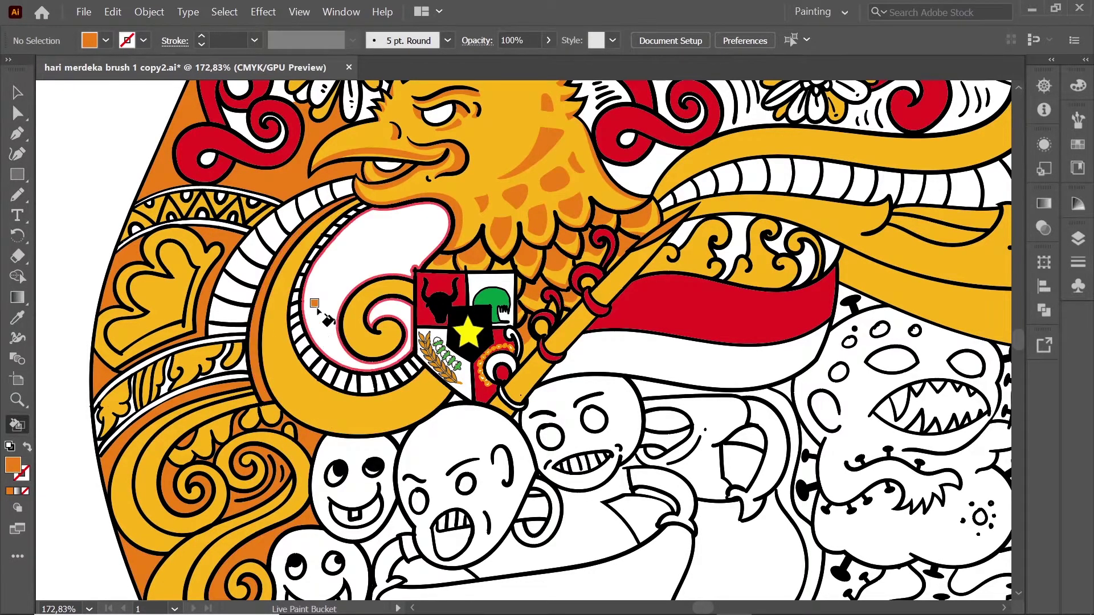
Step: Fill the inside of the large C swirl orange
left_click_drag(283, 493, 572, 212)
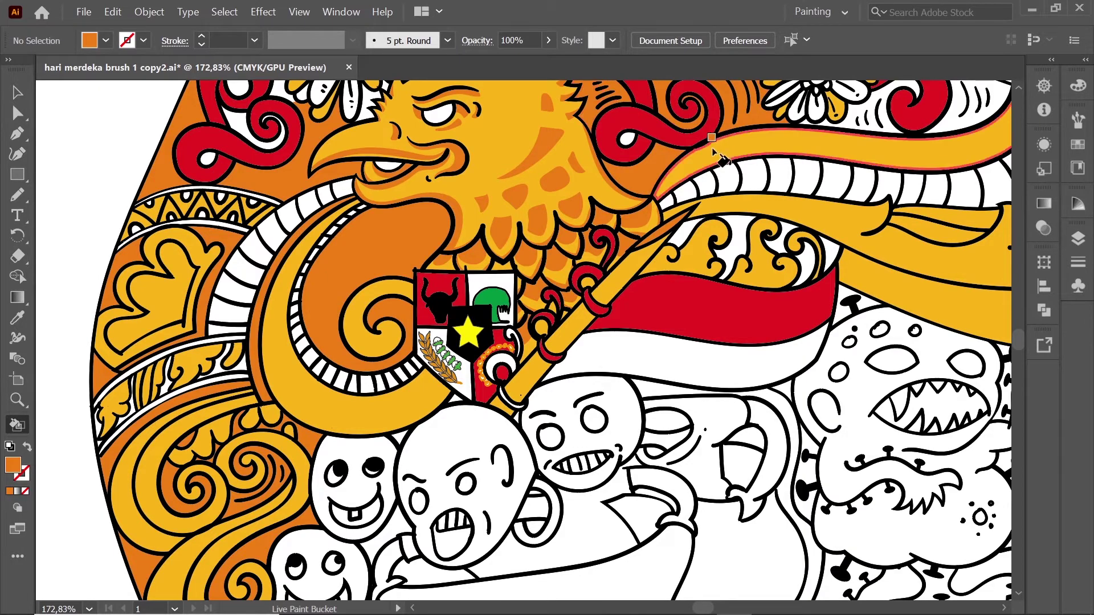
scroll(663, 199, "down", 3)
left_click_drag(663, 199, 633, 385)
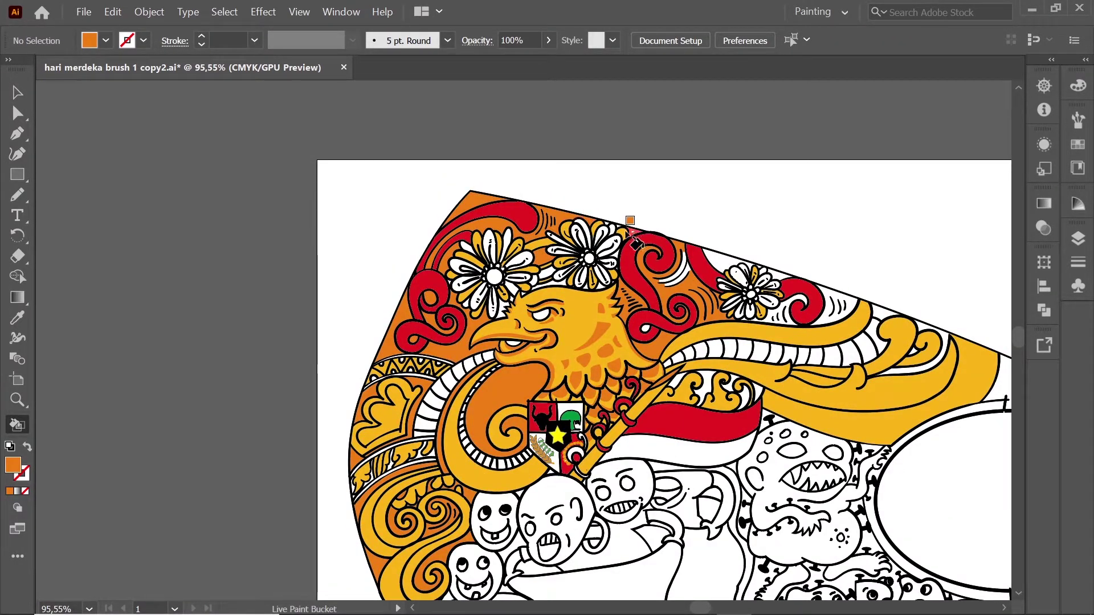
left_click(560, 279)
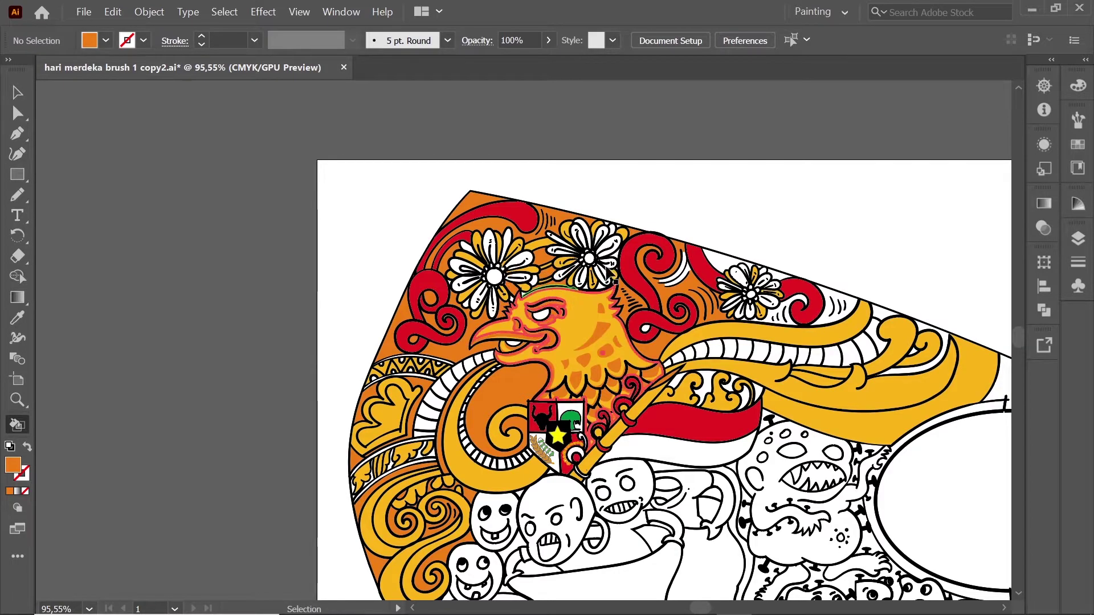
key("v")
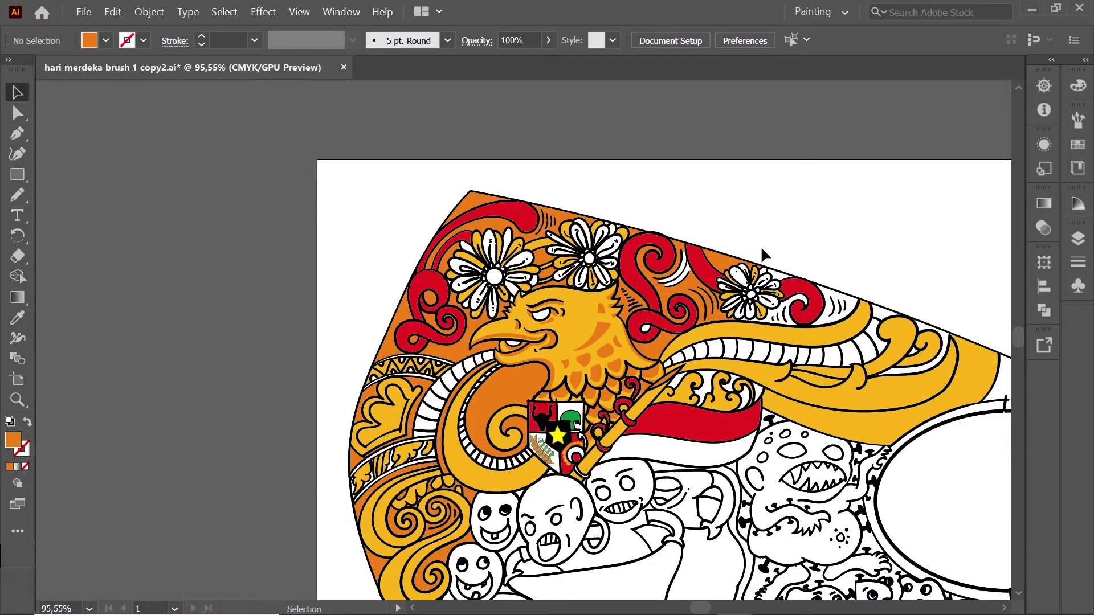
left_click_drag(494, 275, 564, 356)
key("k")
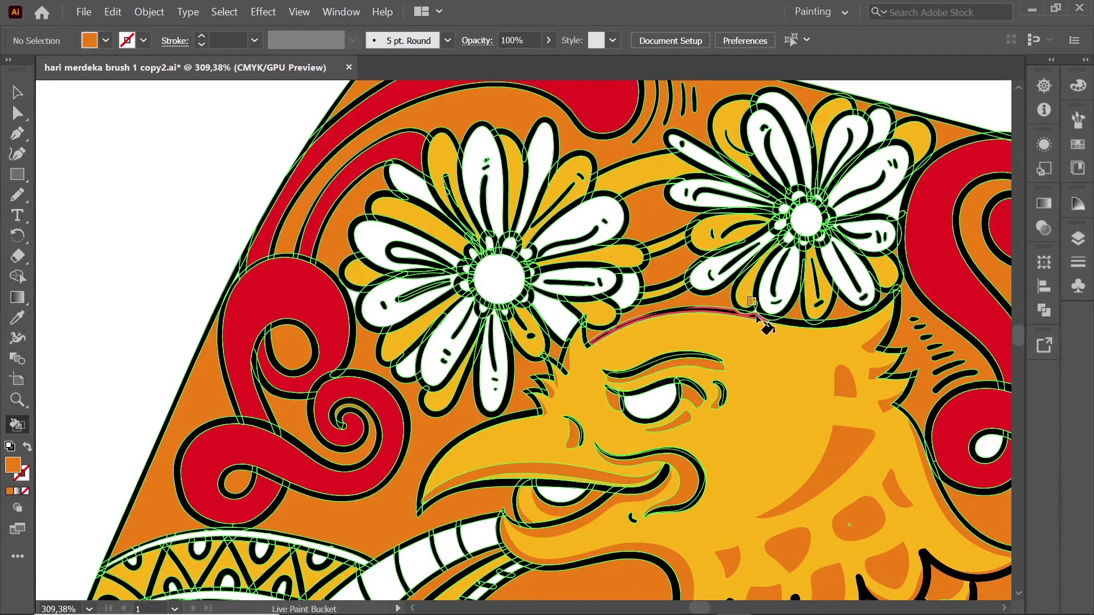
Step: Fill the thin strip beside the ribbon orange
left_click_drag(987, 444, 655, 361)
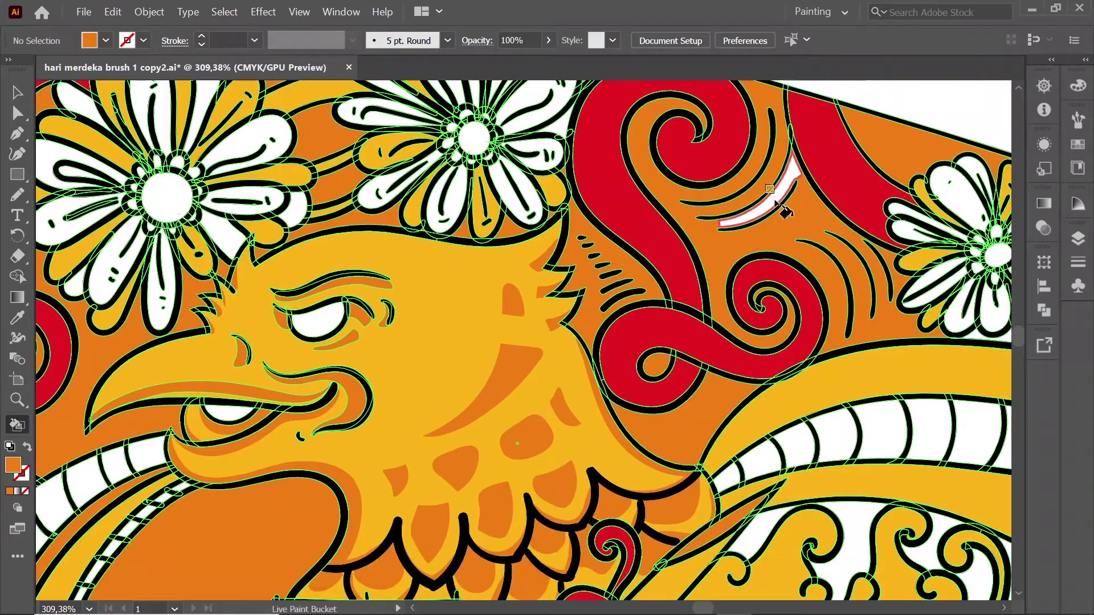
left_click_drag(783, 211, 513, 216)
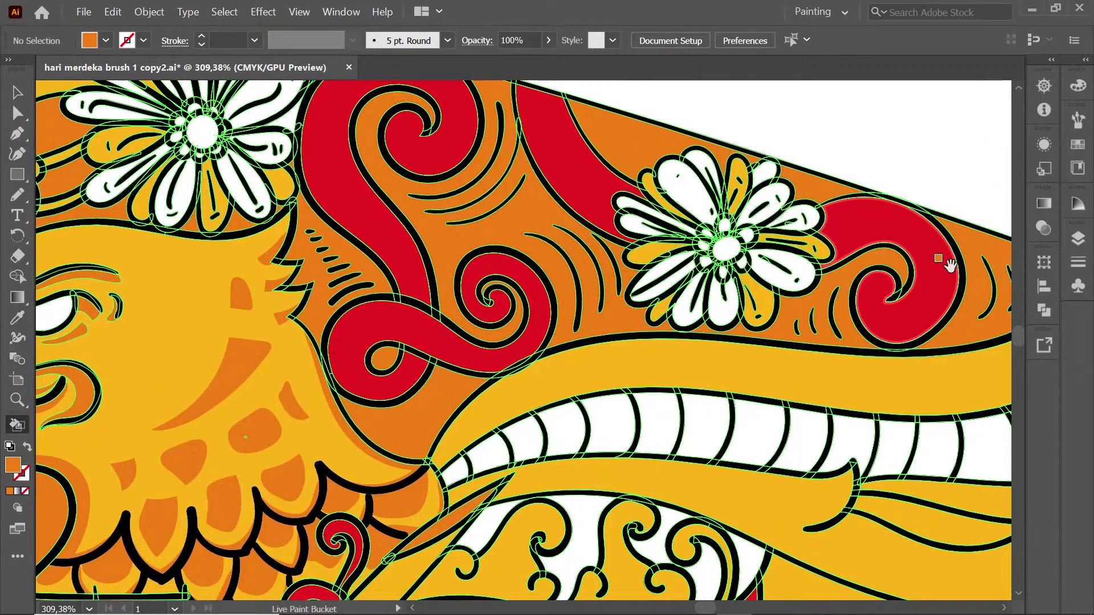
left_click_drag(950, 265, 665, 169)
left_click_drag(997, 251, 747, 213)
left_click(627, 369)
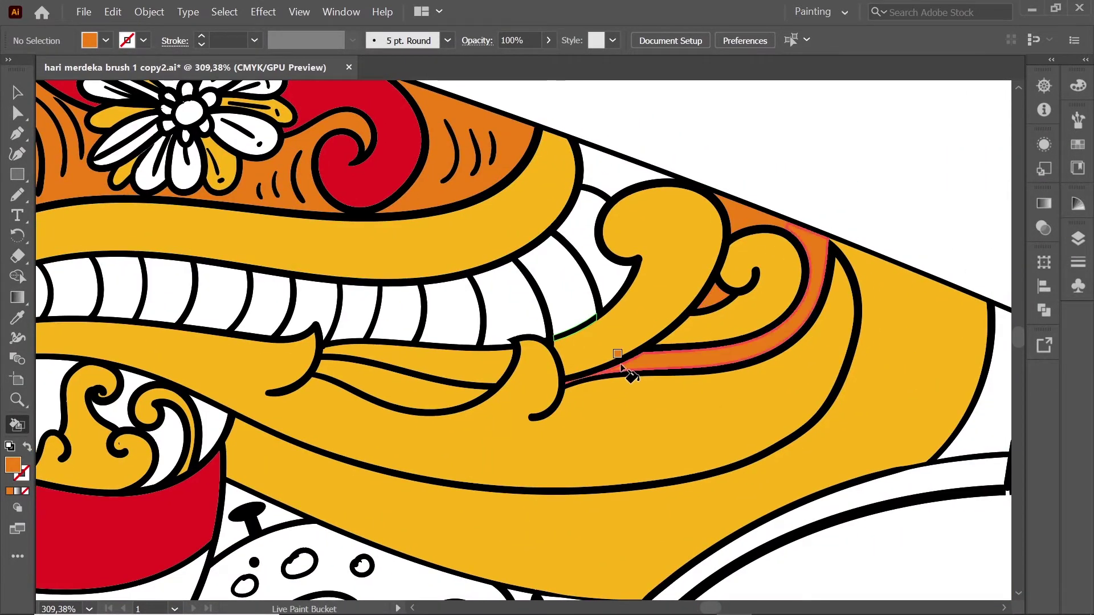
key("ctrl+0")
Step: Fill the gaps around the frog, waves, chicken and smiling face orange
scroll(479, 439, "up", 4)
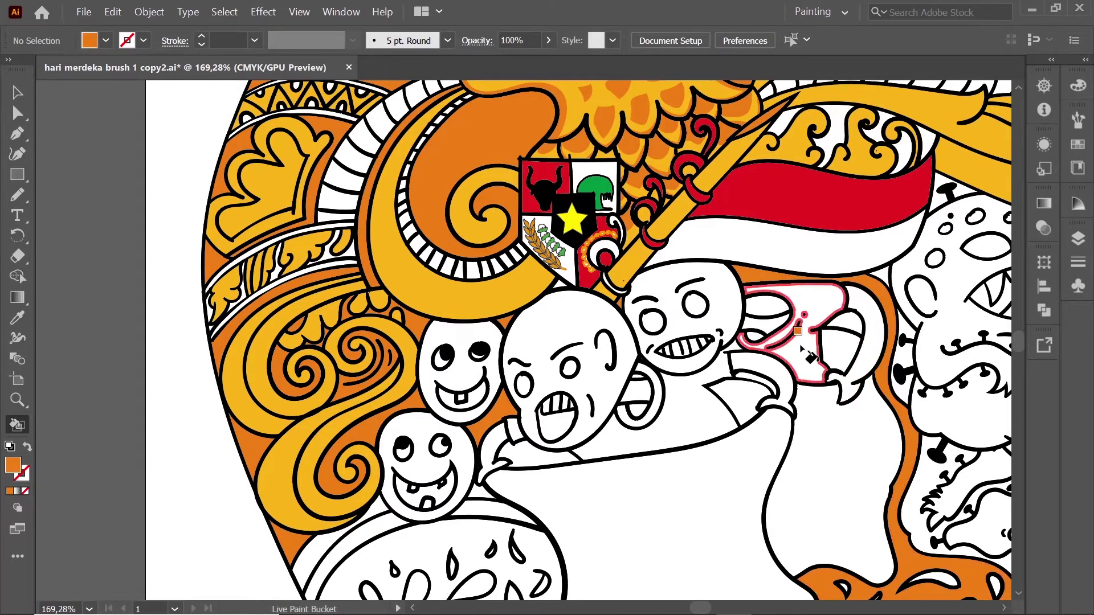
scroll(797, 330, "down", 5)
left_click(399, 266)
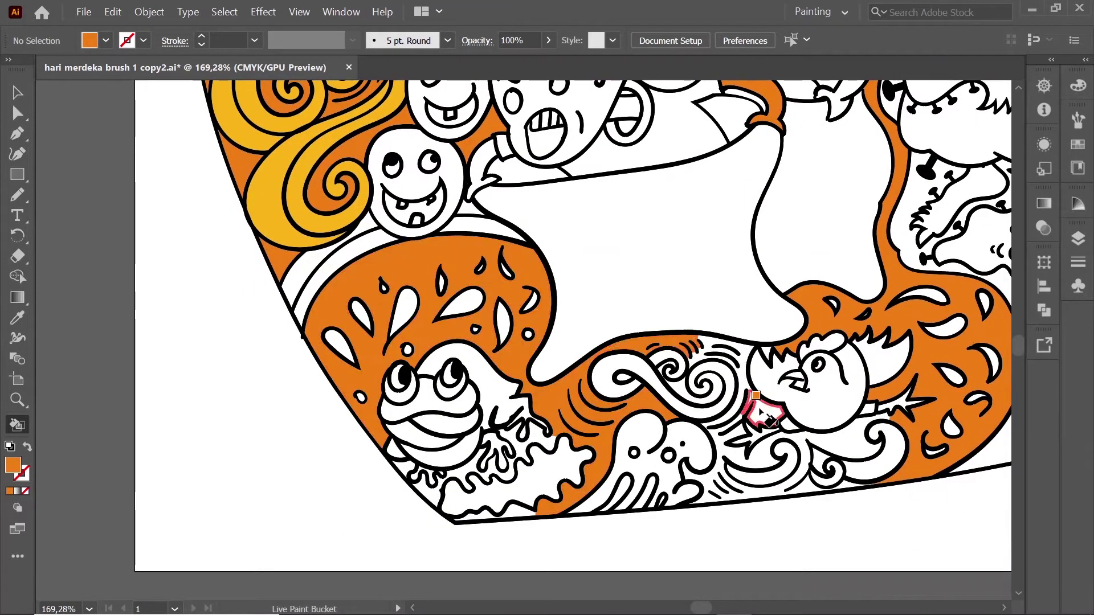
left_click(706, 345)
left_click(798, 476)
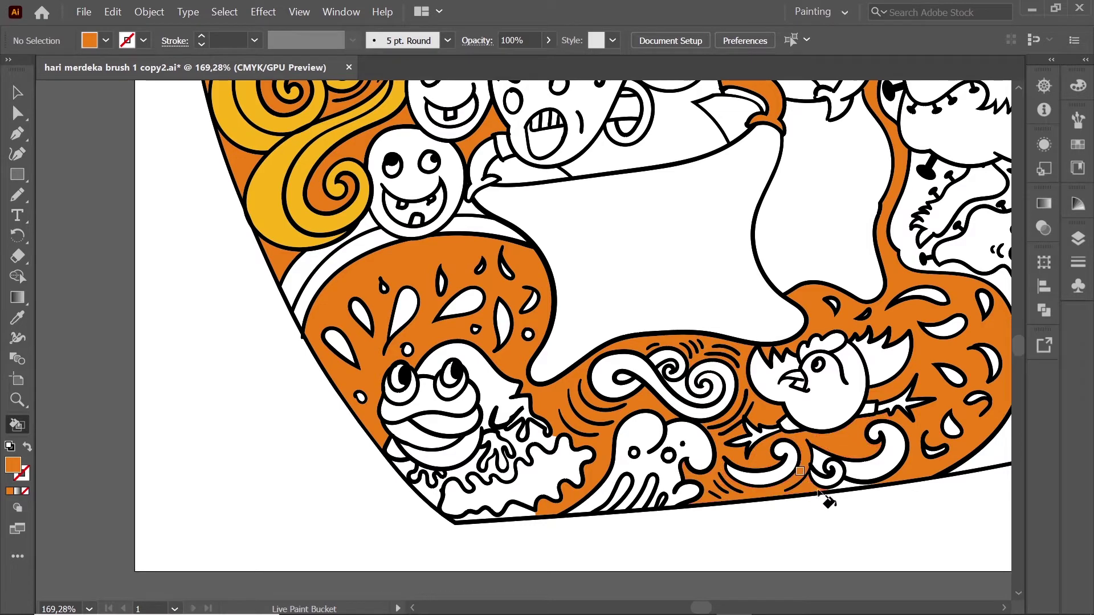
left_click(527, 448)
left_click(404, 464)
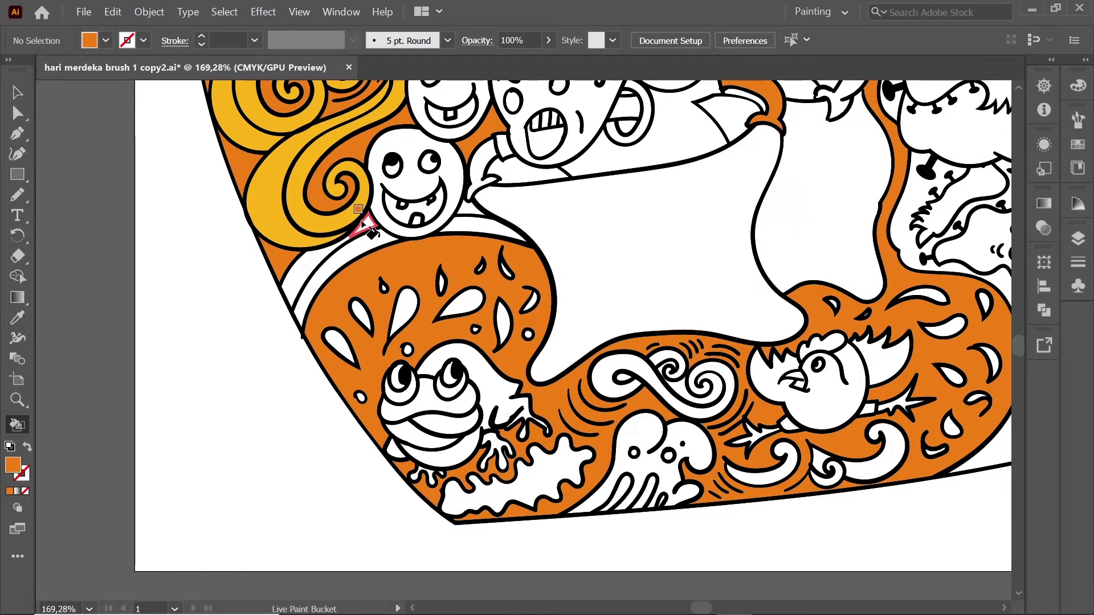
left_click(520, 178)
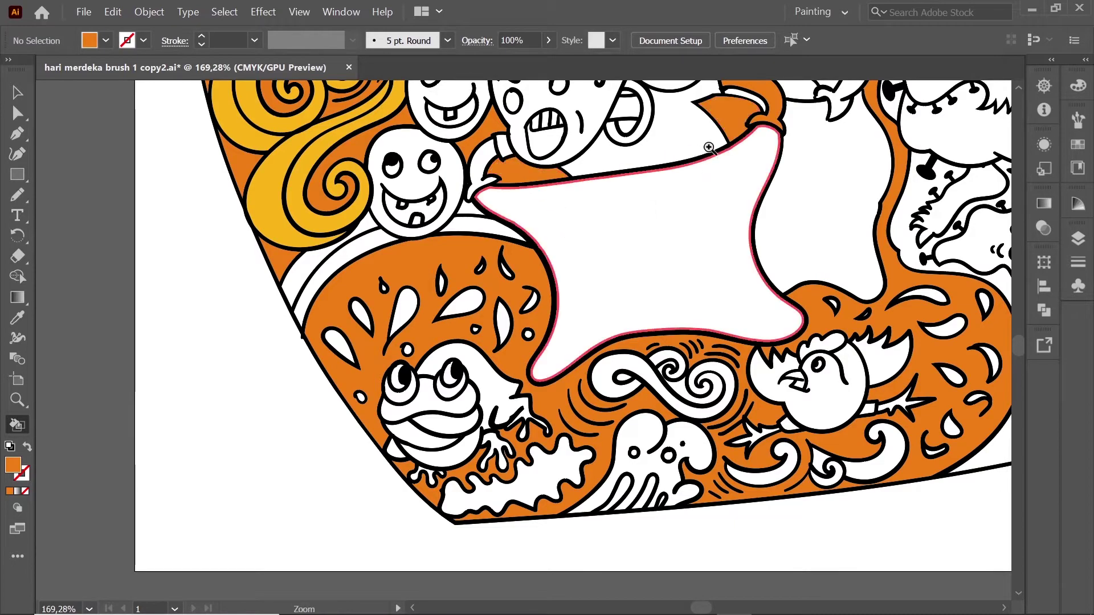
Step: Bring the right-side creatures into view and sample green from the artwork
scroll(604, 222, "down", 2)
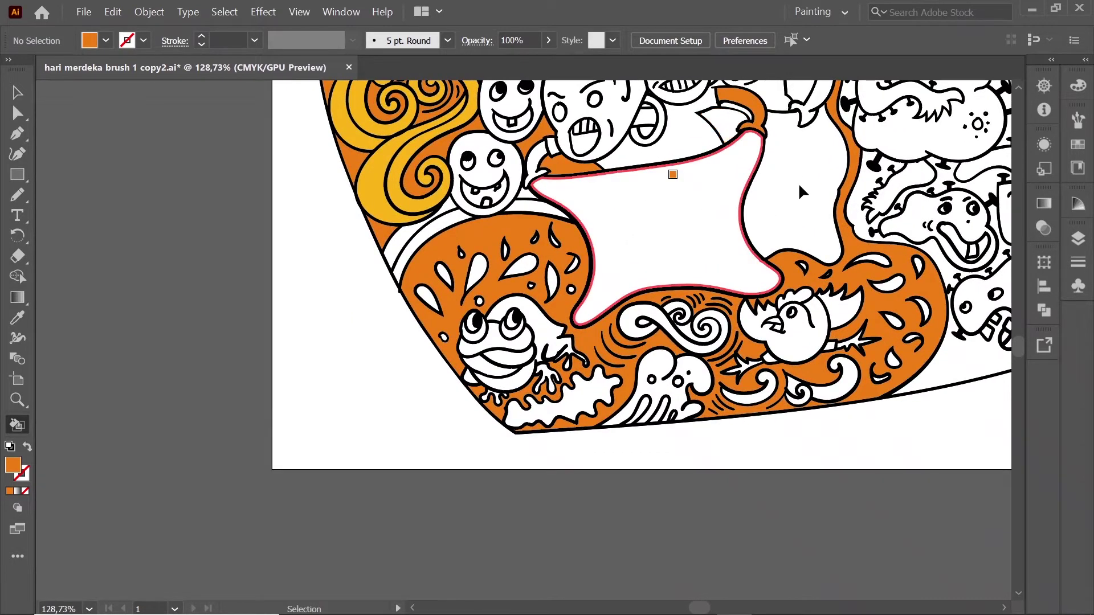
mouse_move(806, 165)
left_mouse_down()
mouse_move(719, 246)
mouse_move(664, 337)
mouse_move(588, 126)
left_mouse_up()
left_click(344, 279, "alt")
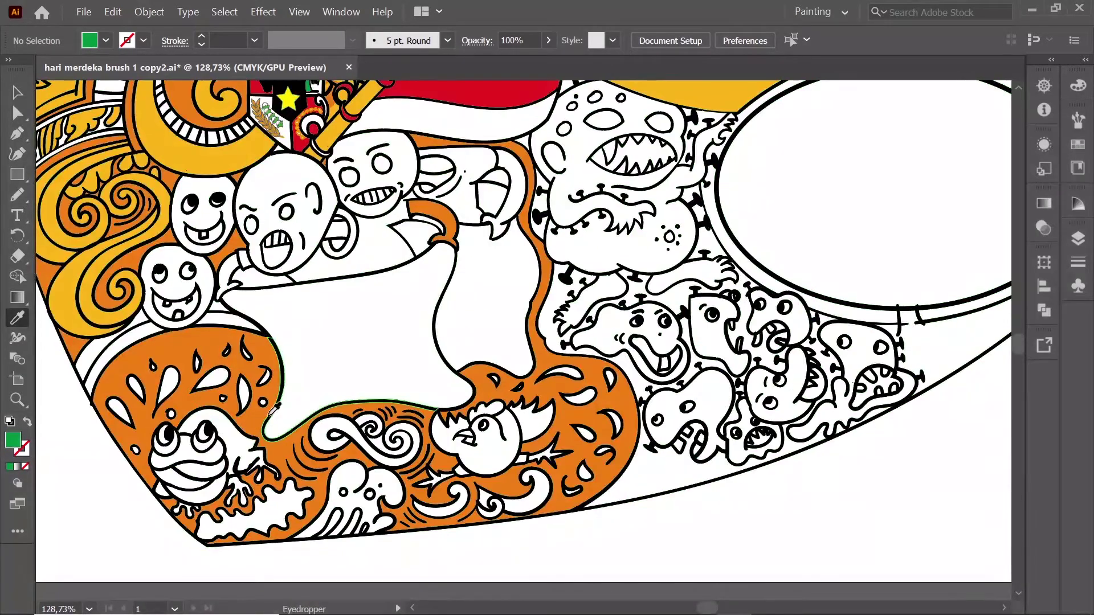
Step: Fill the frog and two lower-right creatures green
key("k")
left_click(197, 436)
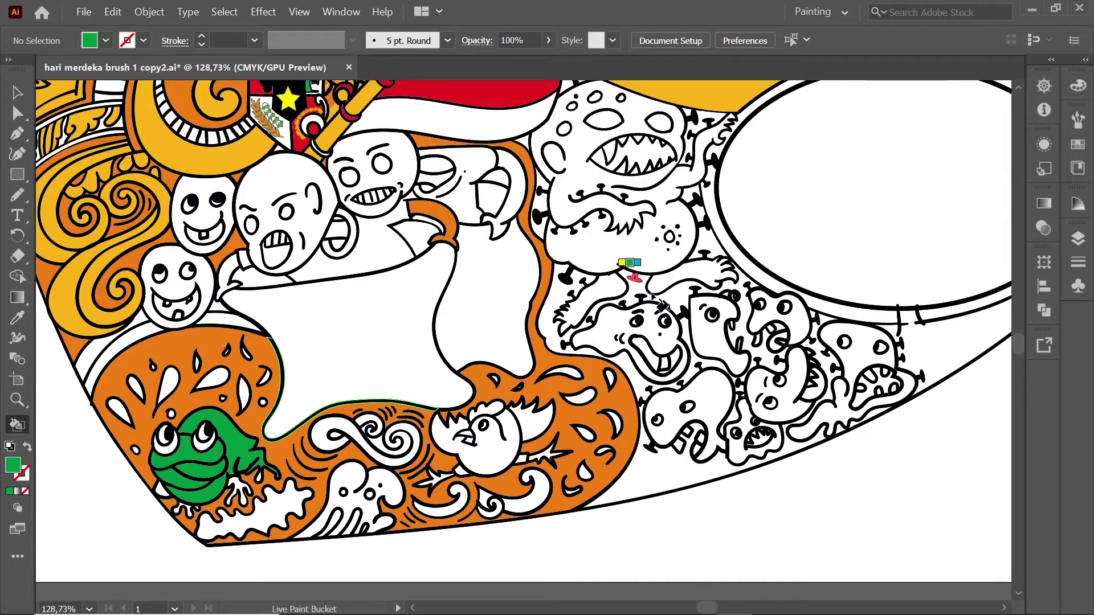
left_click(713, 327)
left_click(858, 348)
Step: Fill the big monster and two small creatures red, undoing the bald-head and black fills
key("Left")
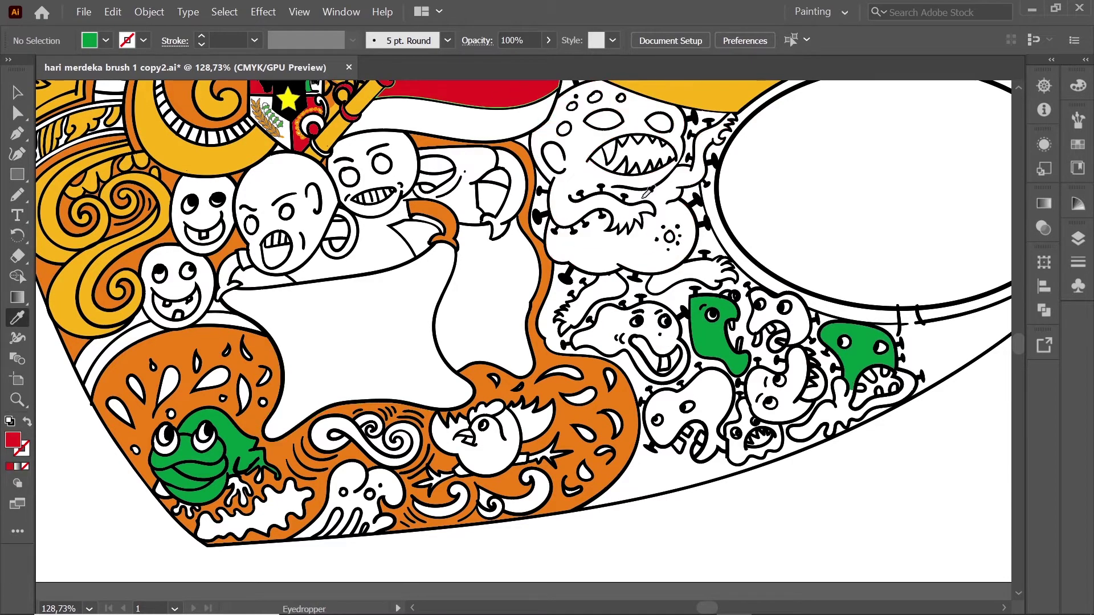
key("Left")
left_click(572, 165)
left_click(781, 388)
left_click(781, 319)
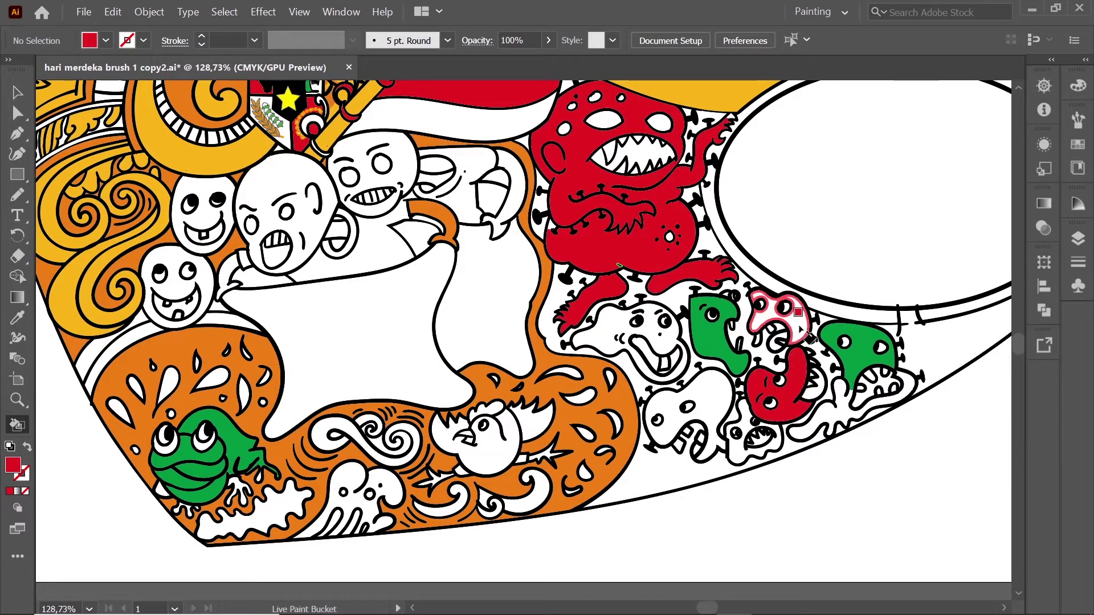
left_click(337, 228)
left_click(285, 188)
left_click(594, 320, "alt")
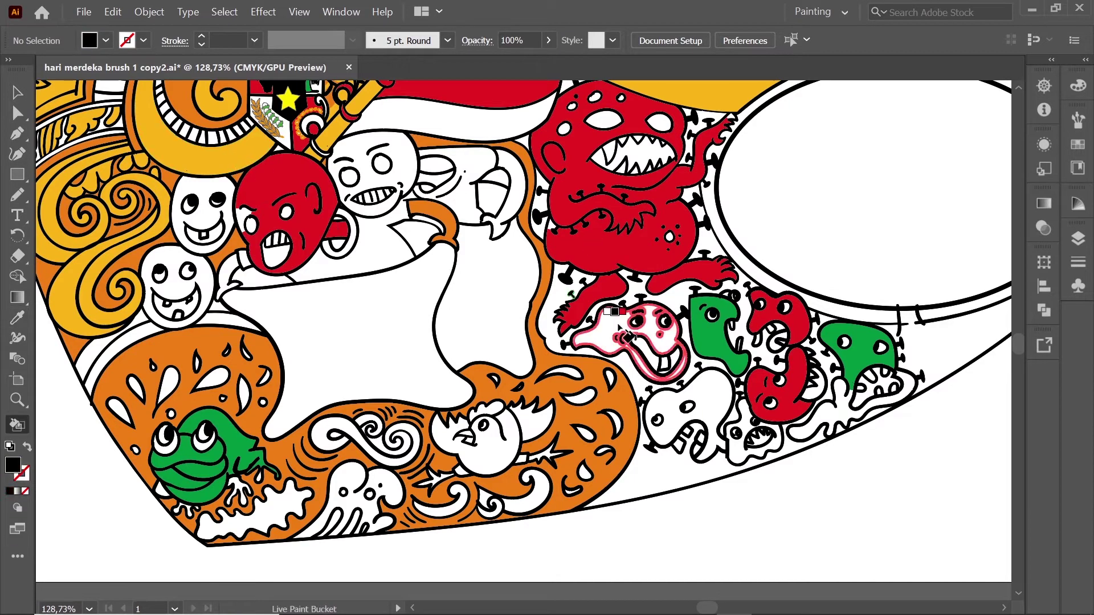
left_click(604, 325)
key("ctrl+z")
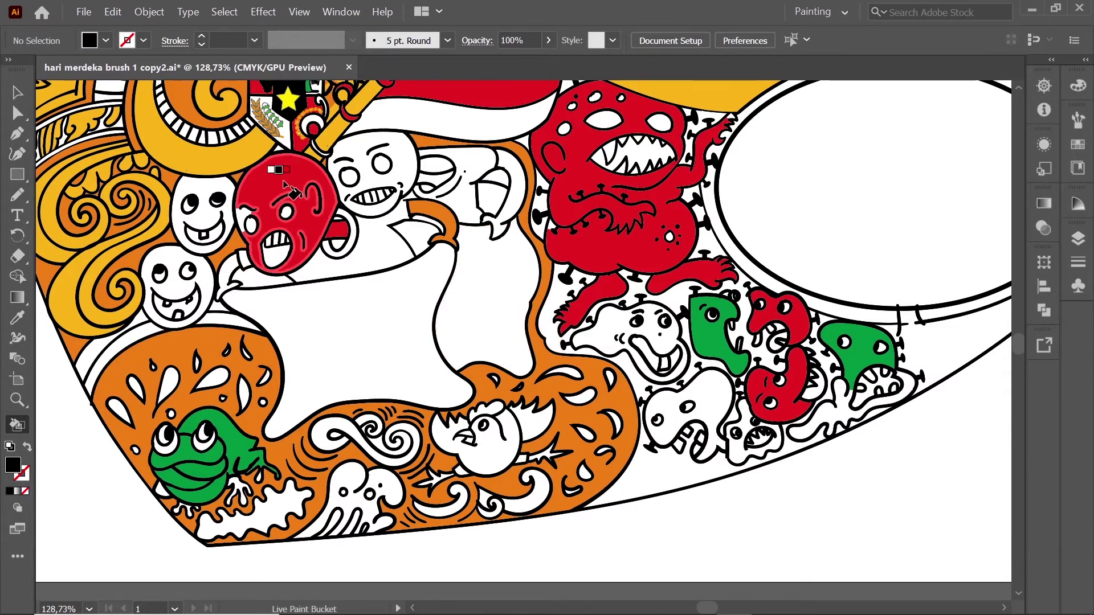
key("ctrl+z")
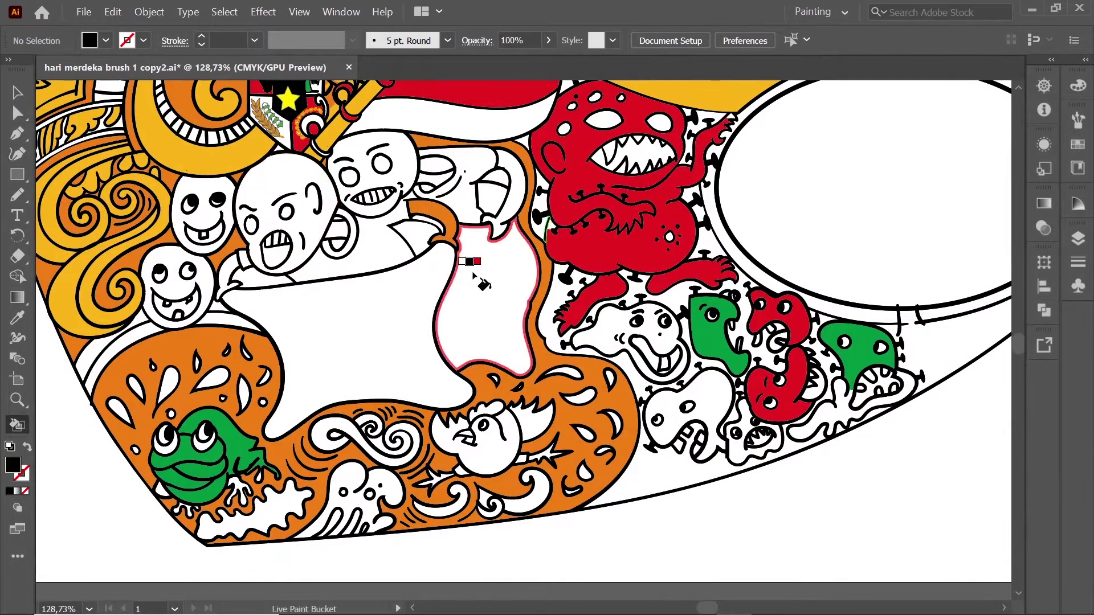
Step: Sample yellow-orange and fill one small creature yellow
key("i")
left_click(674, 305)
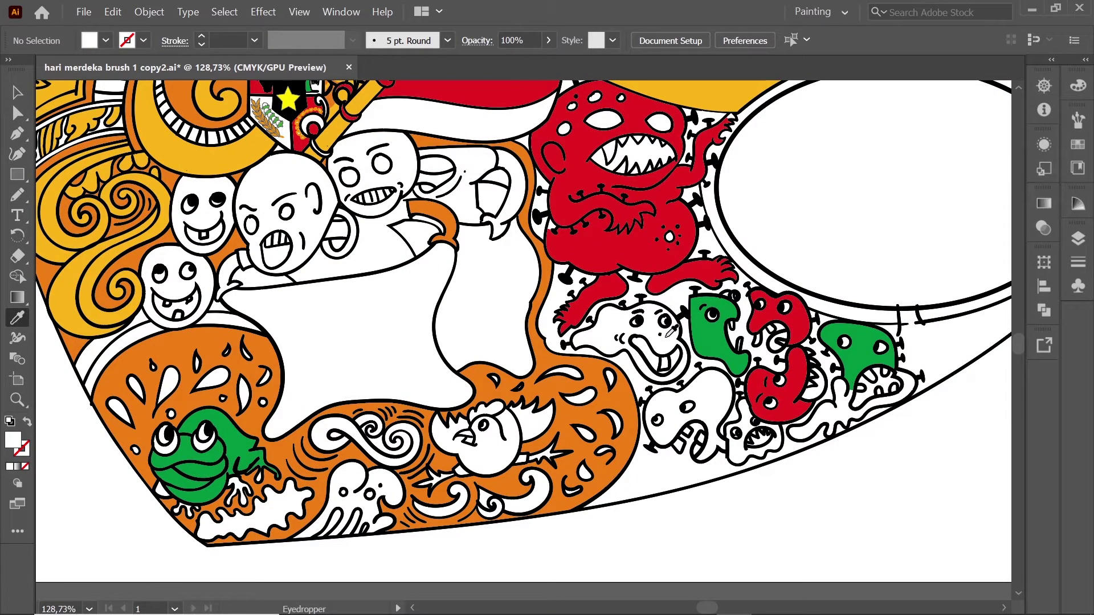
key("k")
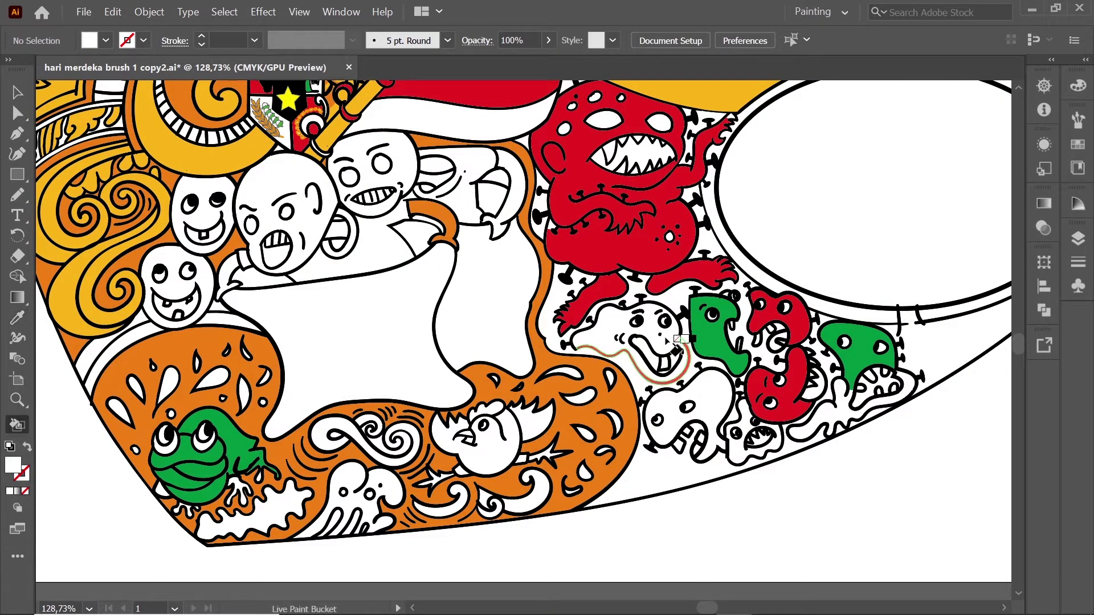
key("i")
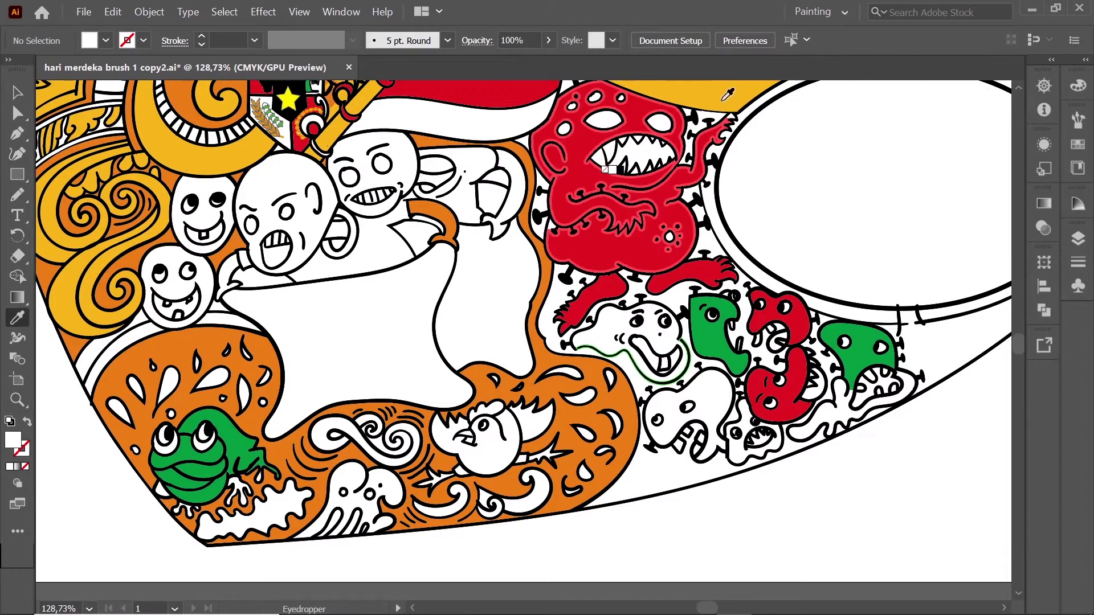
left_click(719, 98)
key("k")
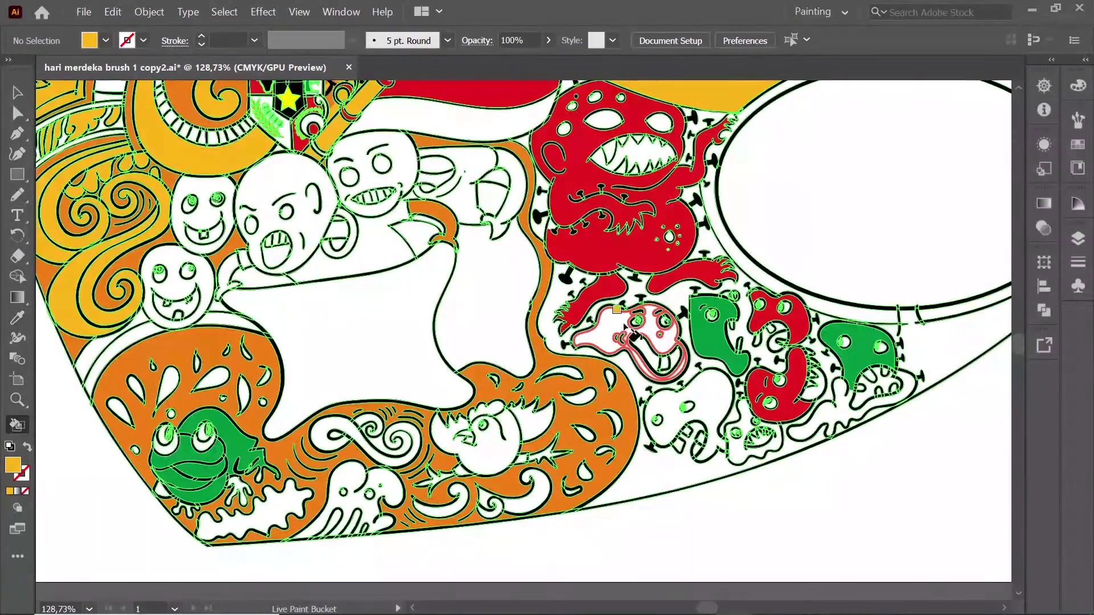
left_click(610, 342)
left_click(698, 393)
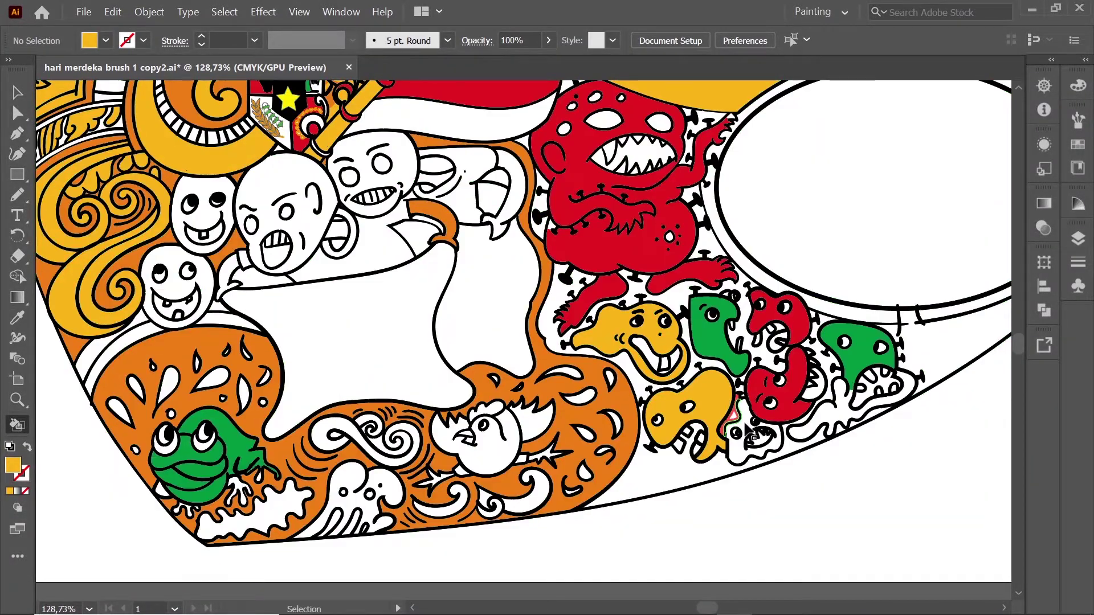
key("ctrl+z")
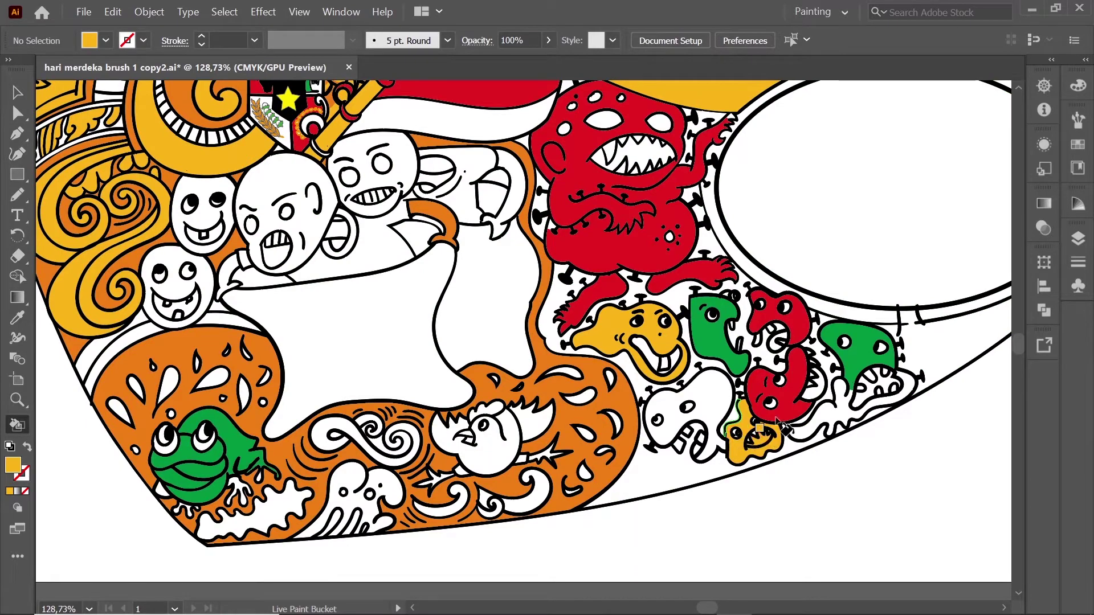
Step: Fill the lower monster piece red and the creature beside it green, then reload orange
key("i")
left_click(797, 382)
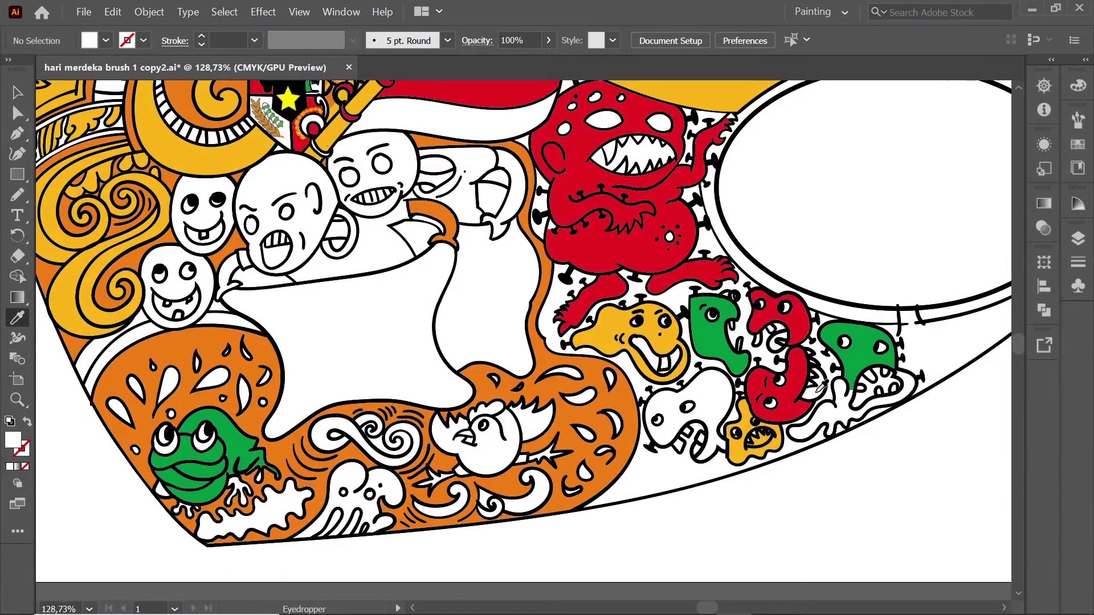
left_click(800, 371)
key("k")
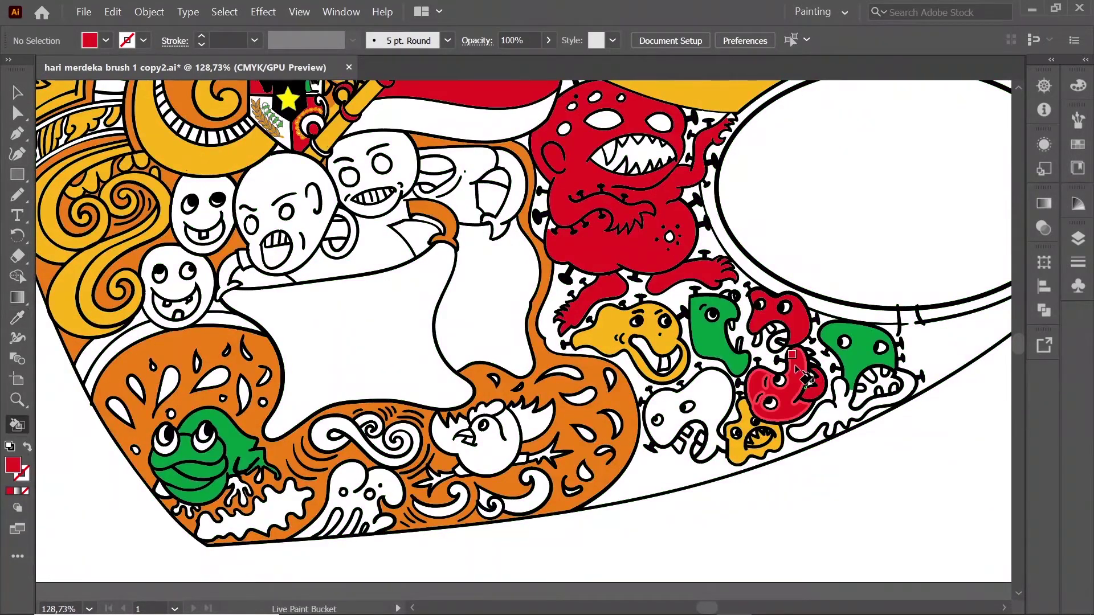
key("i")
left_click(861, 358)
key("k")
left_click(826, 399)
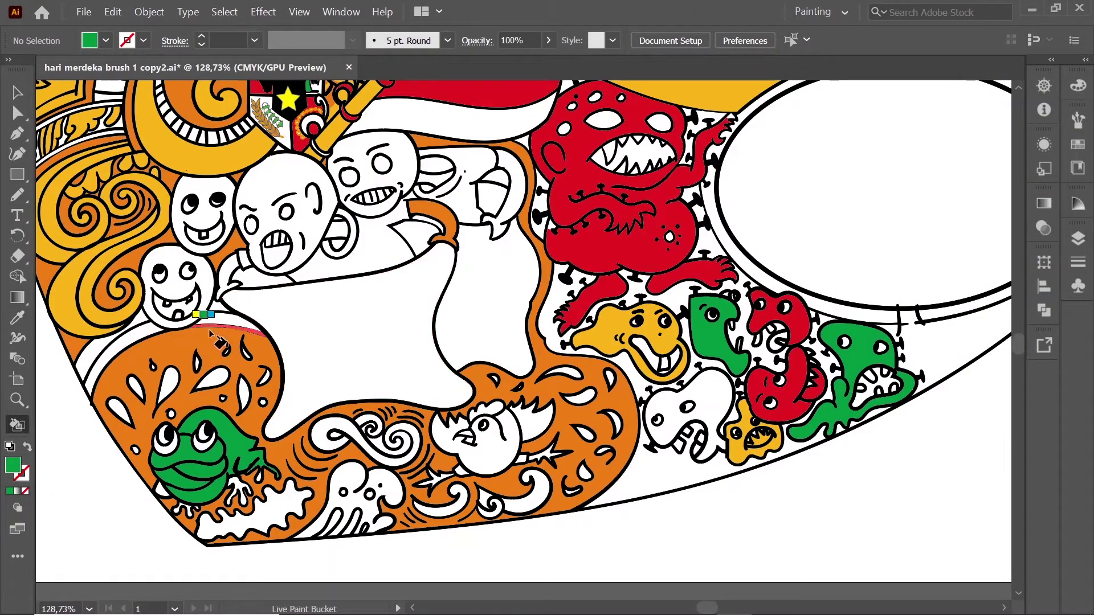
key("i")
left_click(446, 462)
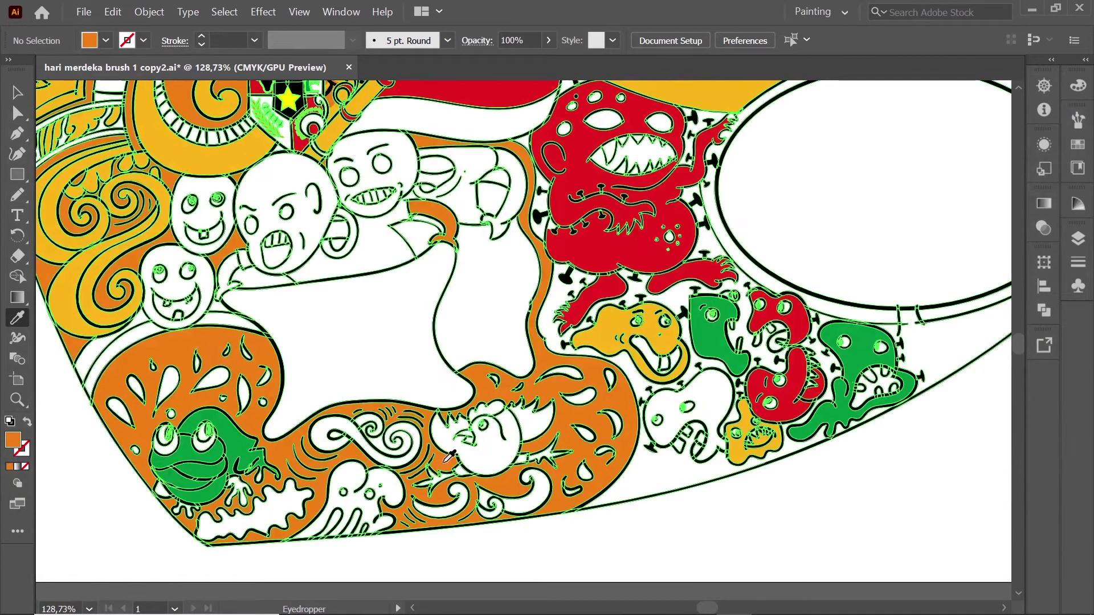
Step: Bring the large oval into view and choose a dark brown fill colour
key("k")
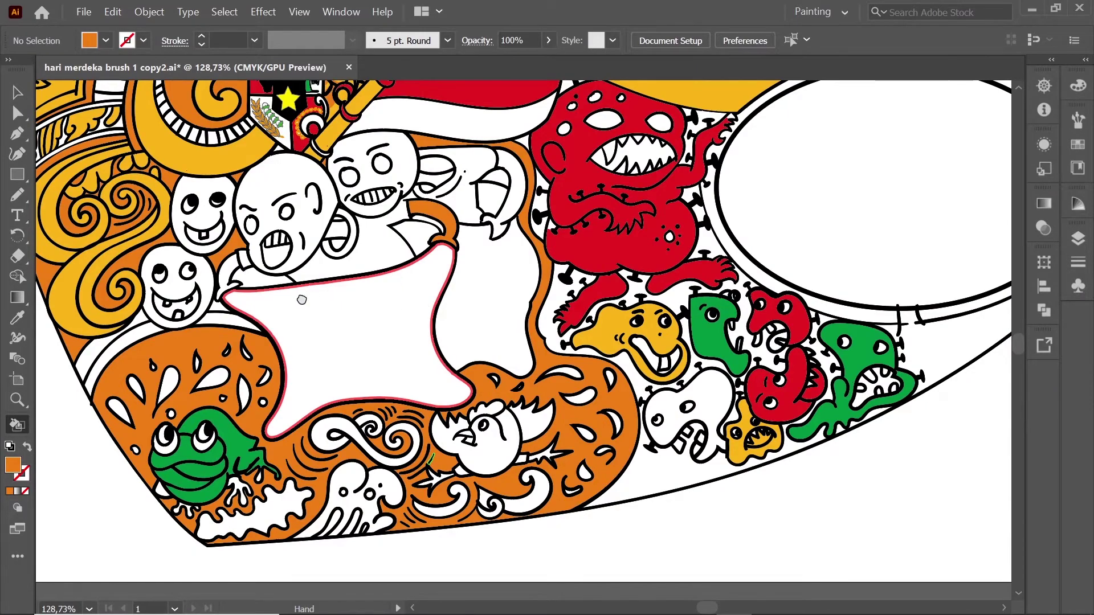
left_click_drag(301, 300, 441, 460)
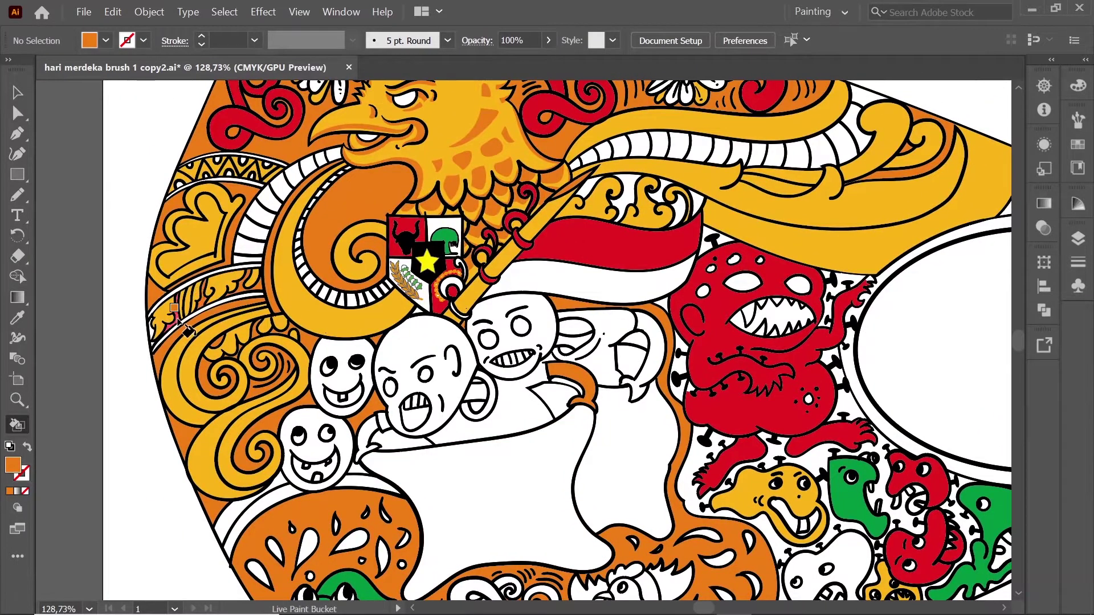
left_click_drag(670, 165, 735, 210)
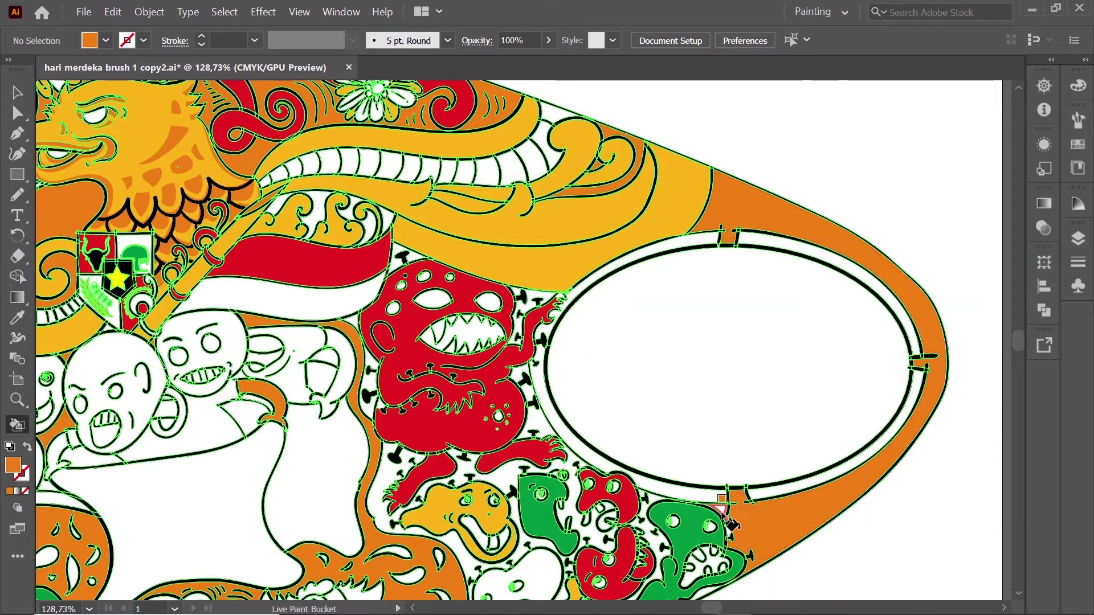
key("ctrl")
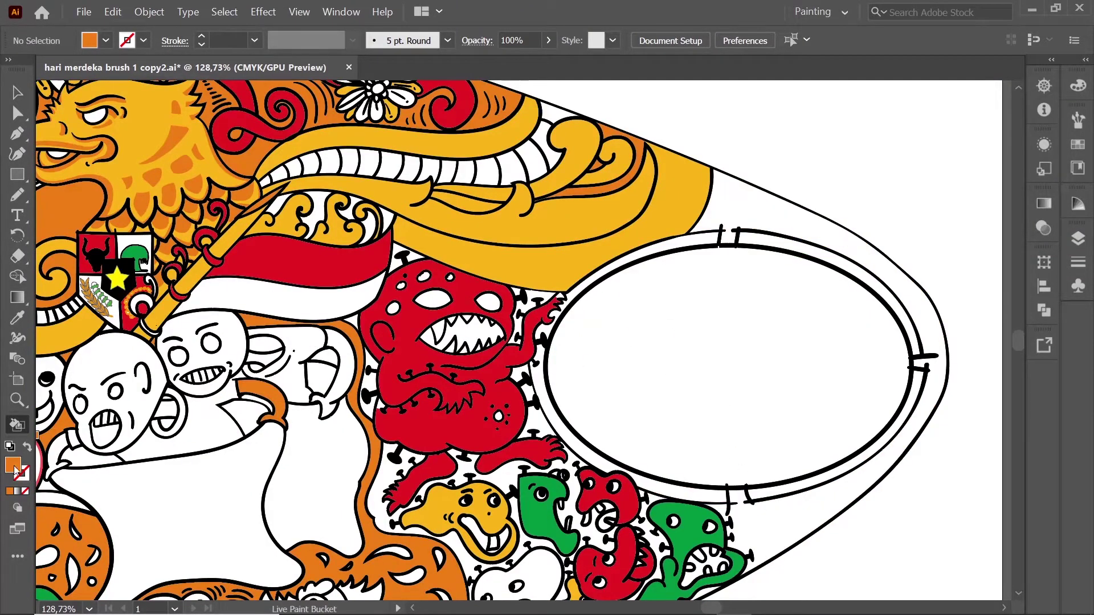
double_click(13, 464)
left_click(288, 408)
Step: Paint the oval's ring bands and the gaps around the red monster dark brown
left_click(495, 343)
left_click(536, 422)
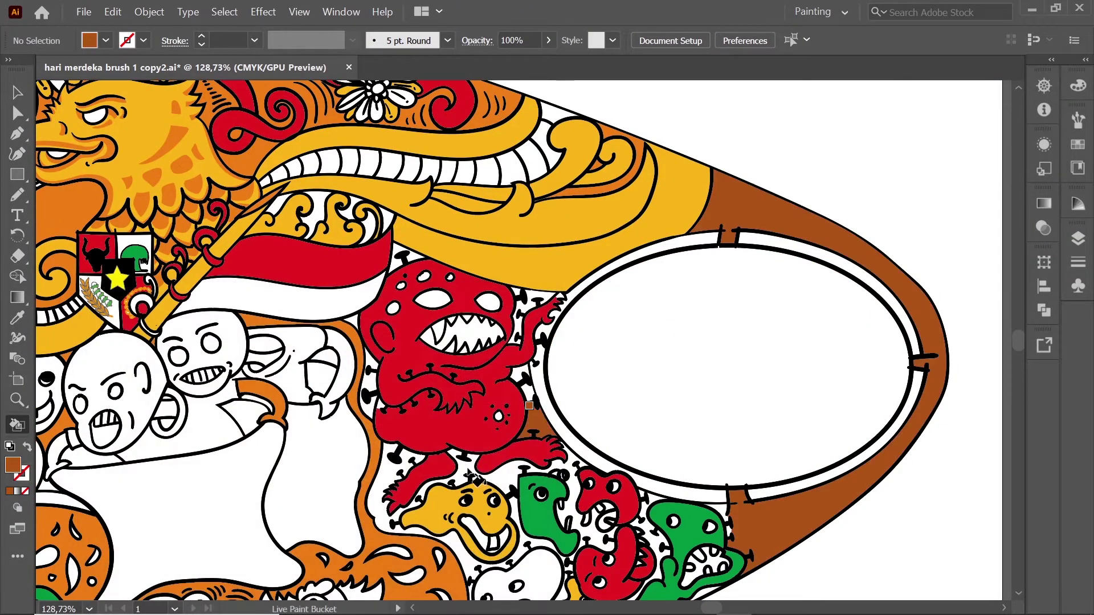
left_click(473, 470)
left_click(393, 453)
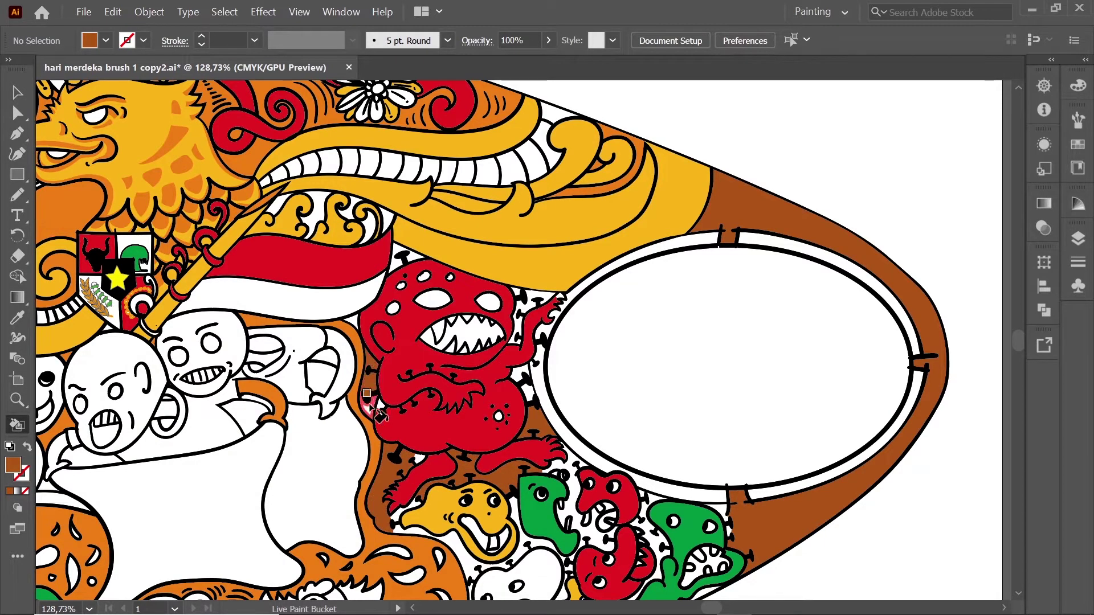
left_click(369, 400)
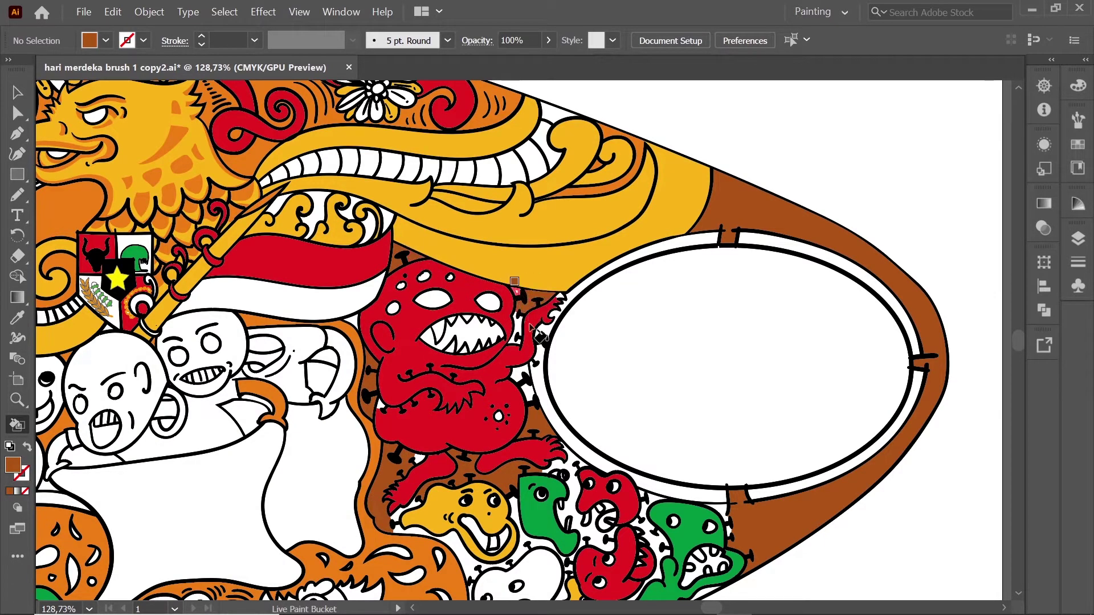
left_click(555, 310)
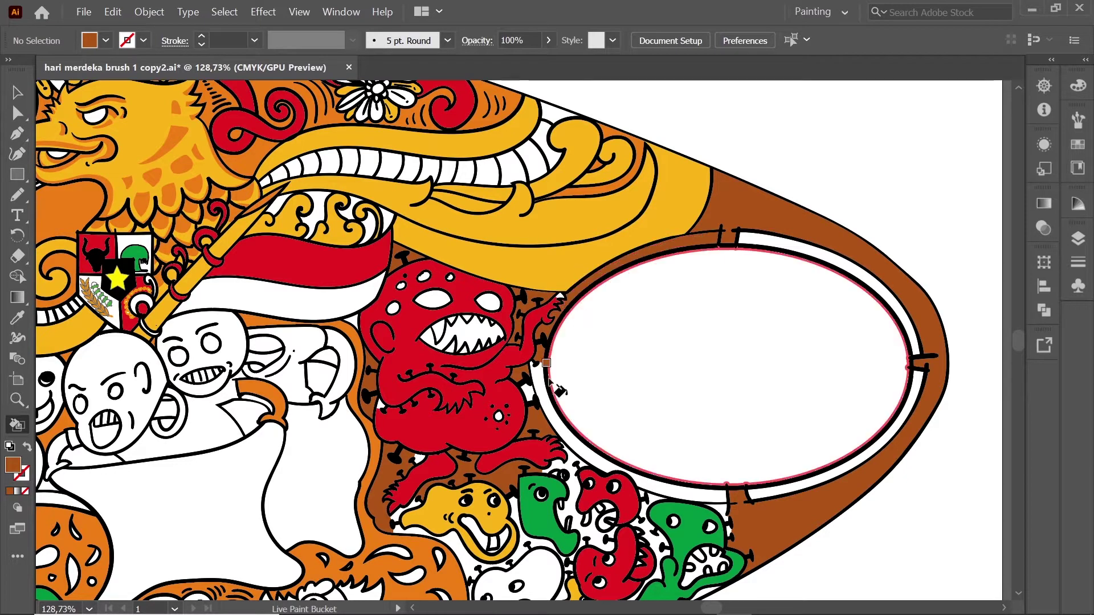
left_click(732, 233)
left_click(849, 452)
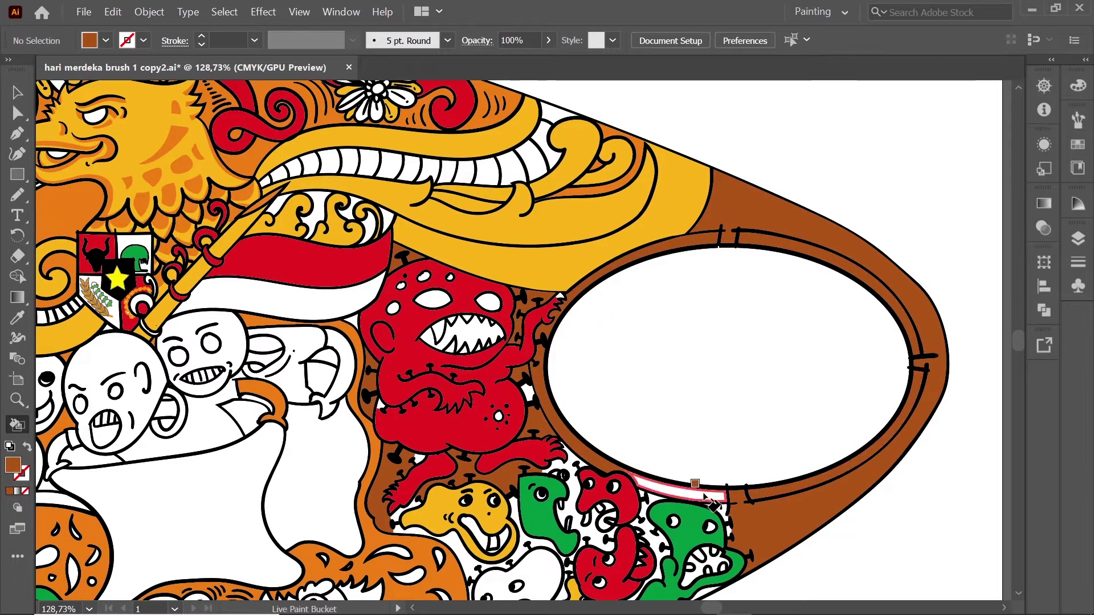
left_click(644, 504)
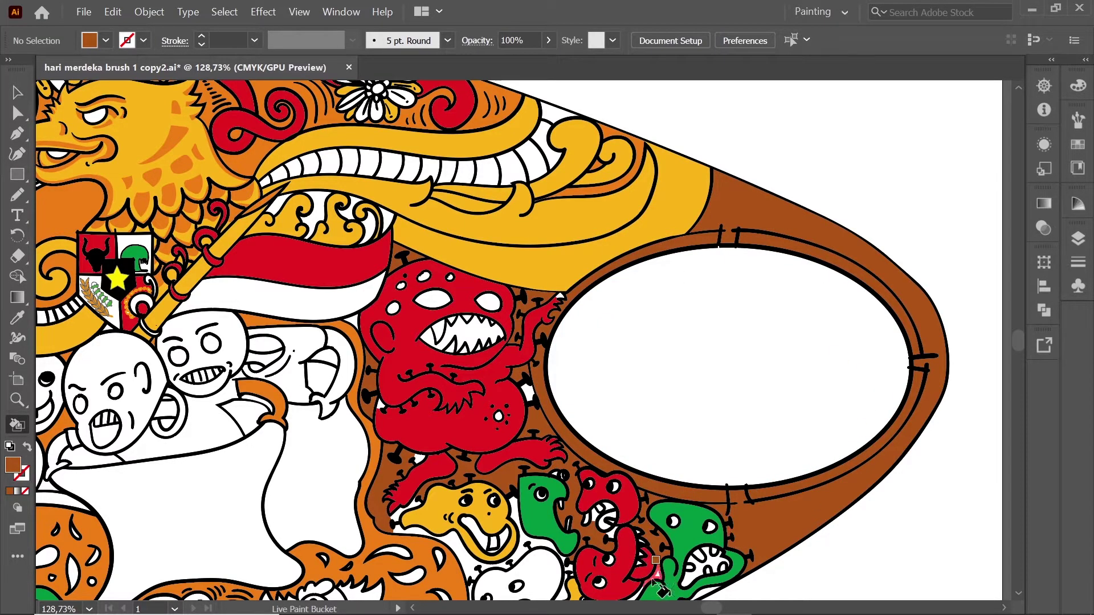
Step: Sample orange from the artwork and fill the white monster orange
left_click(466, 557)
scroll(466, 557, "down", 5)
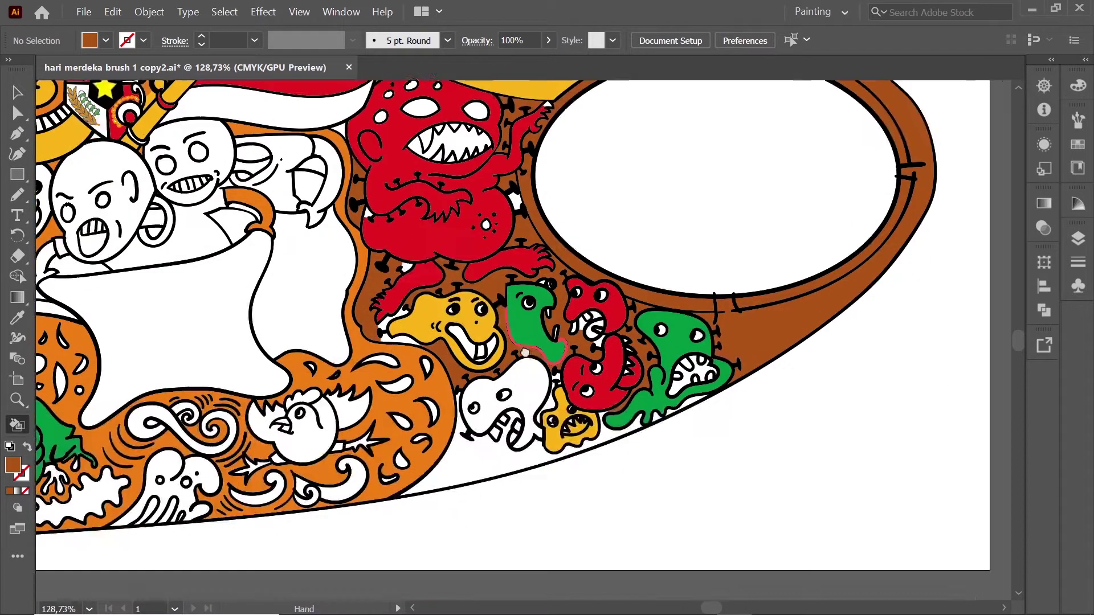
scroll(572, 322, "up", 5)
left_click(504, 262, "alt")
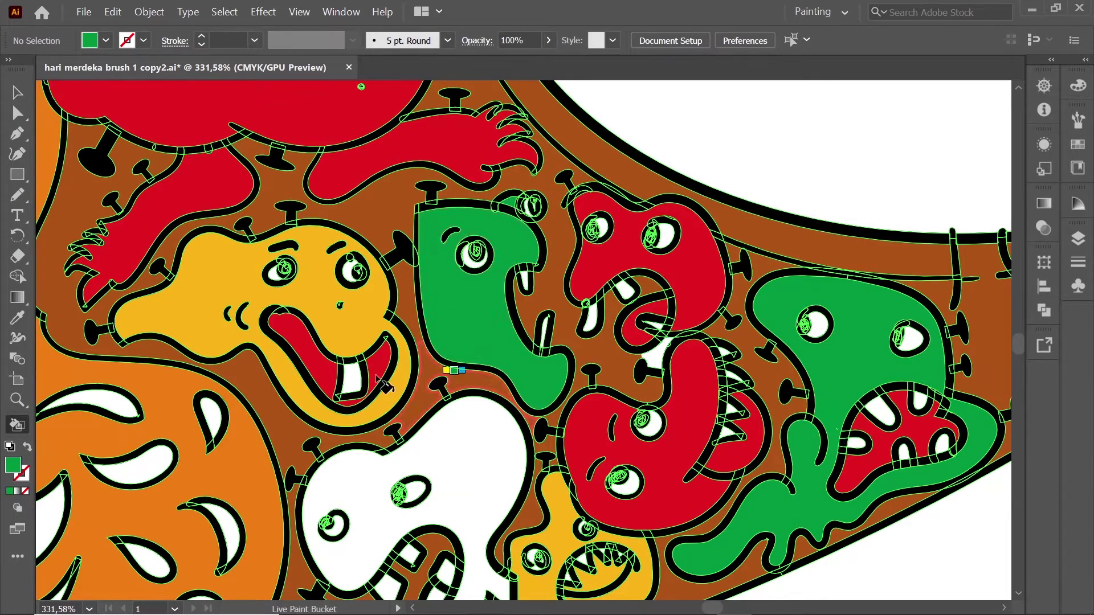
key("i")
left_click(179, 403)
key("k")
left_click(481, 447)
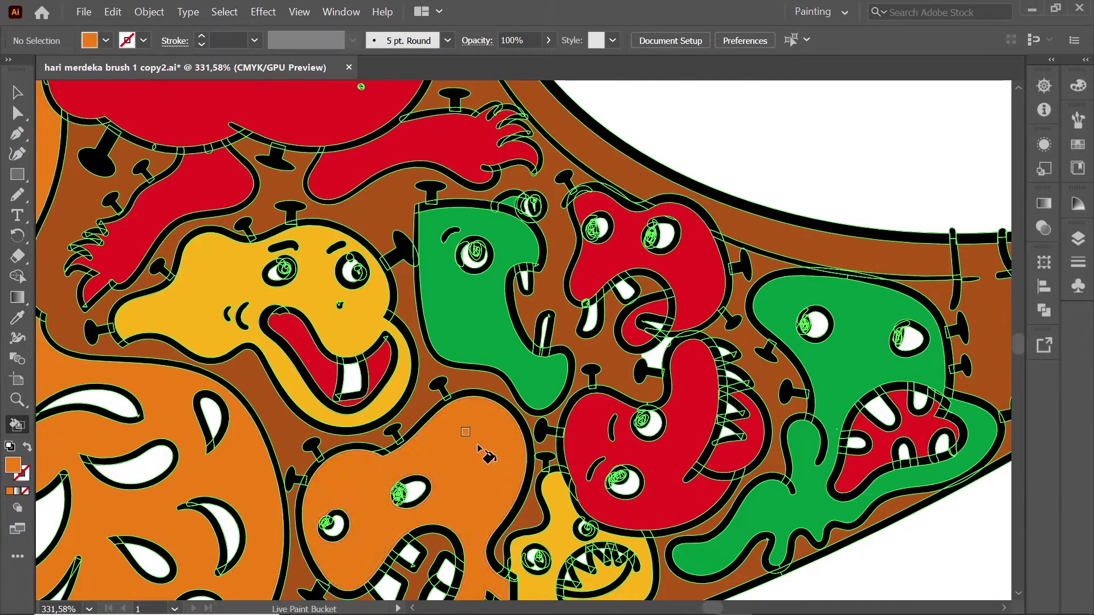
Step: Set the fill to dark red 510202 and paint the red monster's mouth
mouse_move(529, 462)
left_mouse_down()
mouse_move(594, 299)
mouse_move(558, 370)
left_mouse_up()
scroll(594, 299, "down", 5)
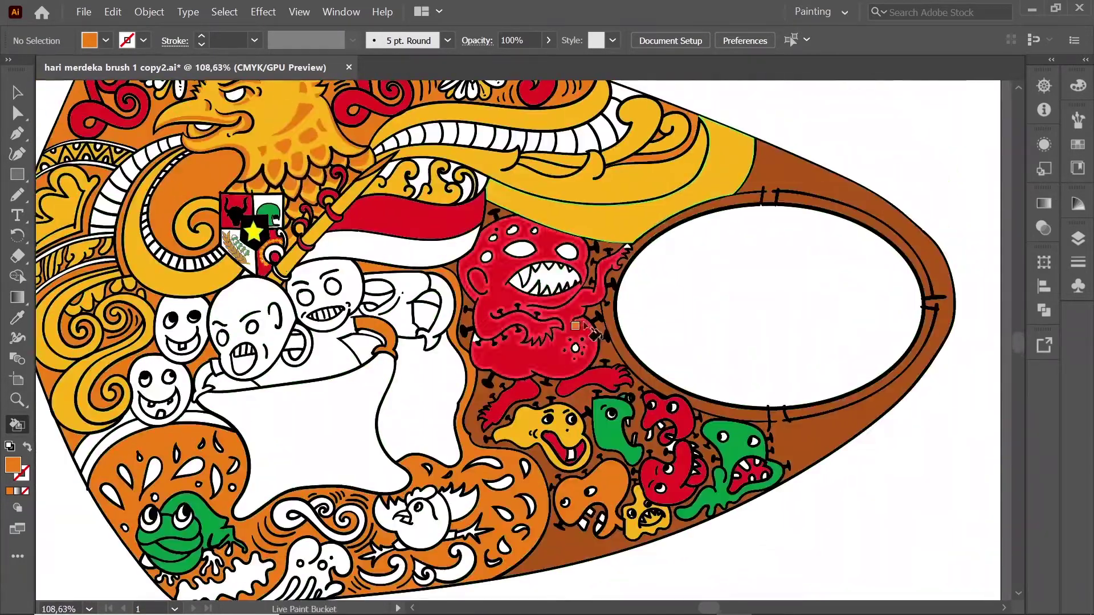
scroll(676, 349, "up", 5)
key("i")
left_click(493, 330)
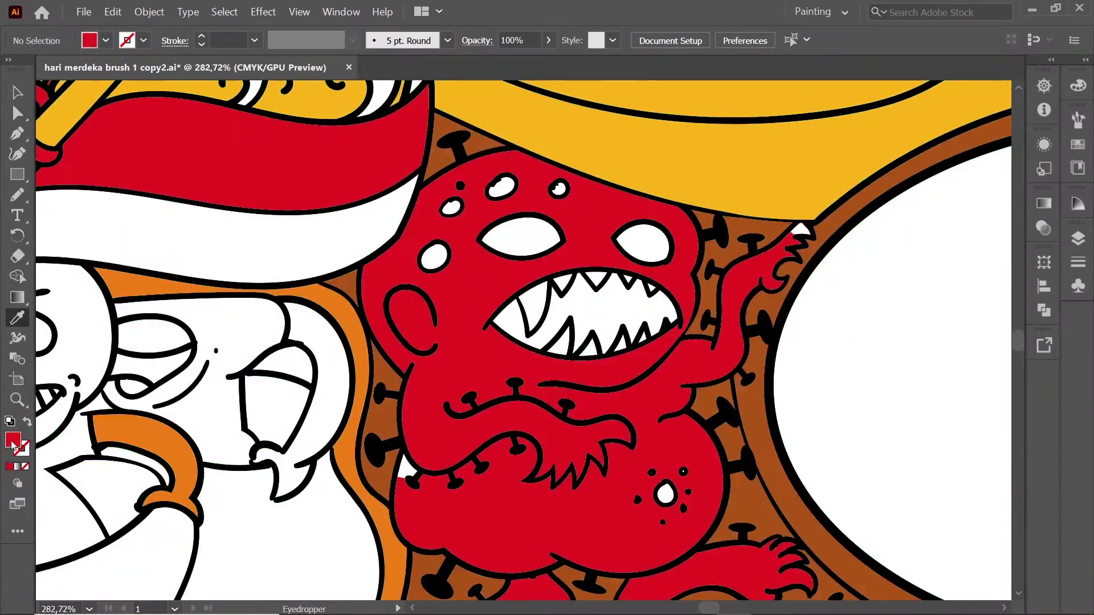
double_click(13, 440)
type("510202")
key("Return")
key("k")
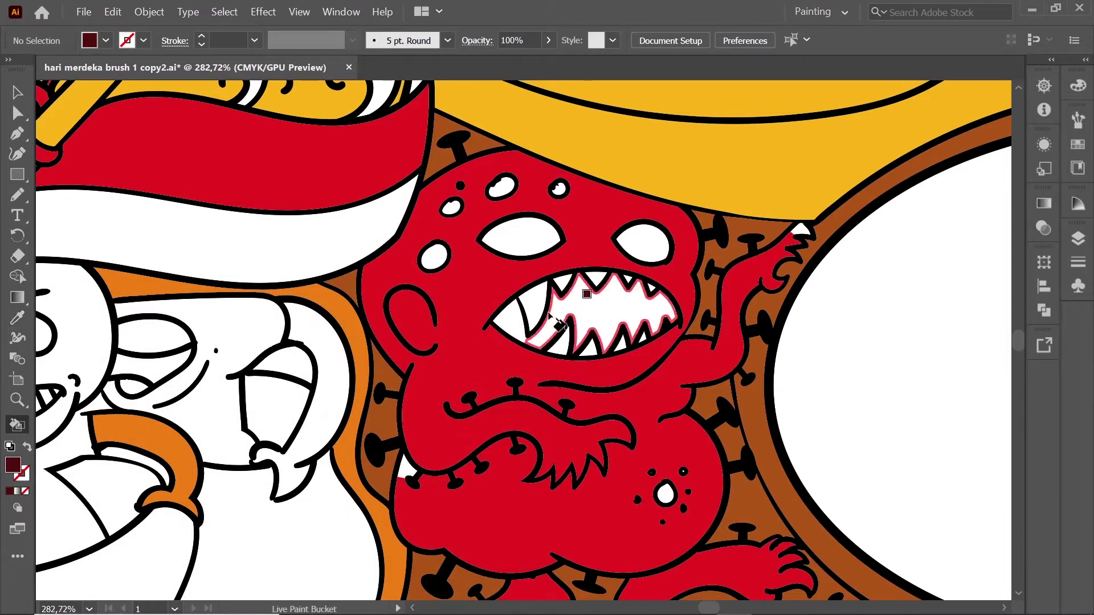
left_click(592, 319)
Step: Change the fill to #8B1A1A and repaint the monster's mouth with it
scroll(461, 350, "down", 5)
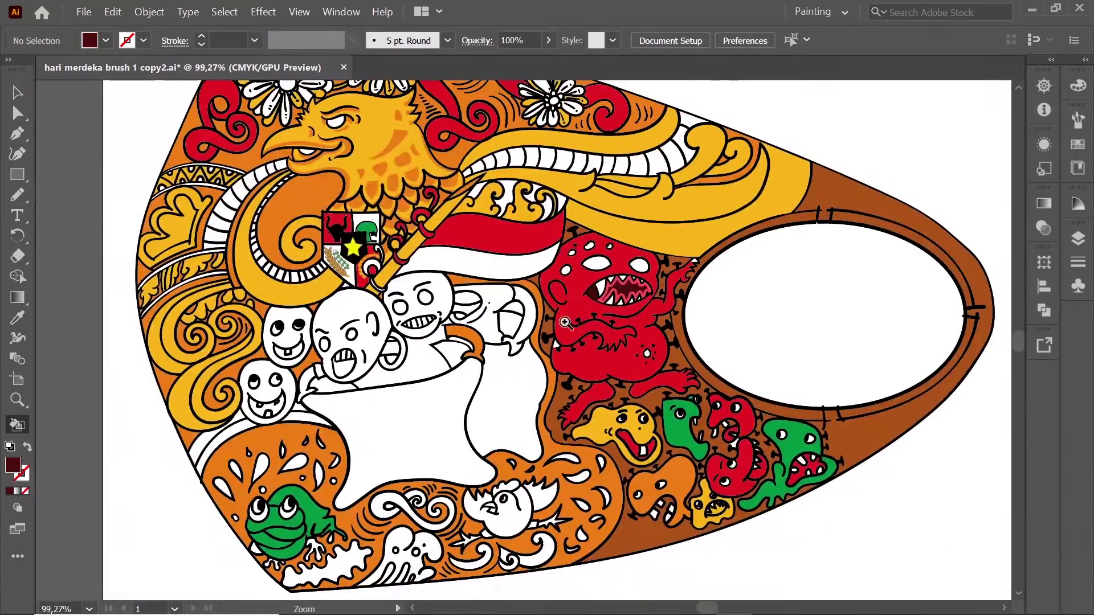
scroll(484, 342, "up", 5)
double_click(12, 464)
type("8b1a1a")
key("Return")
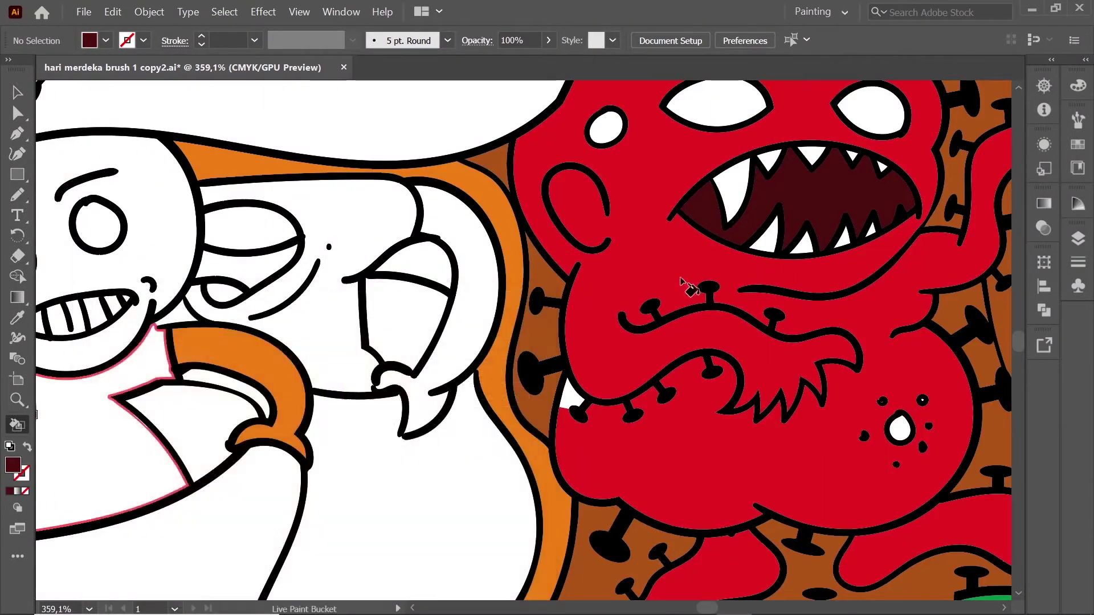
left_click(691, 207)
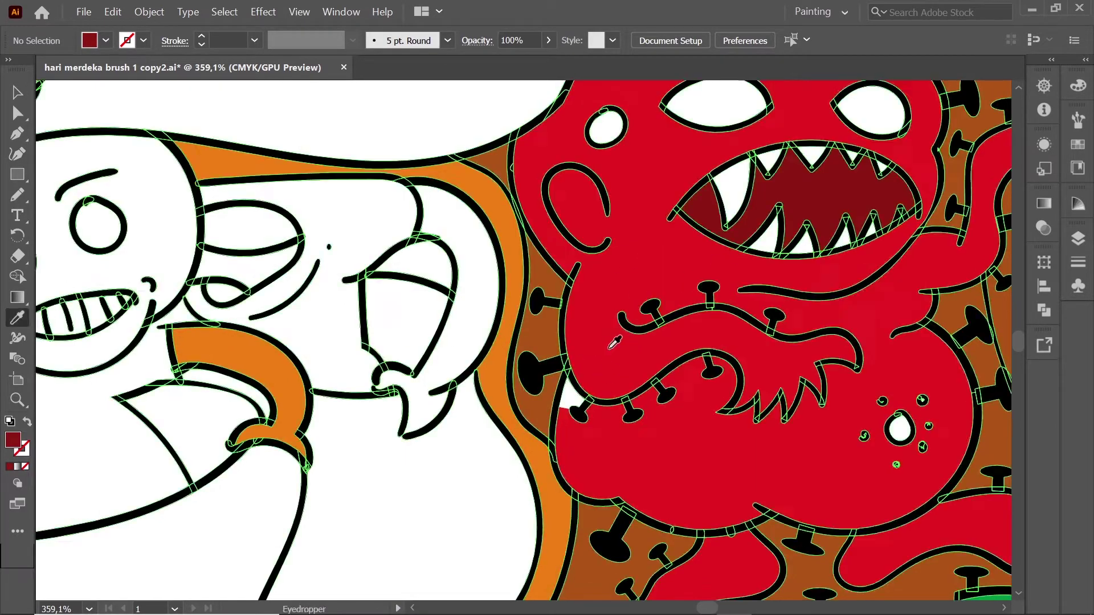
Step: Reload the monster's red, save the artwork, and bring the Garuda and flowers into view
left_click(581, 376, "alt")
scroll(627, 339, "down", 4)
scroll(616, 347, "down", 1)
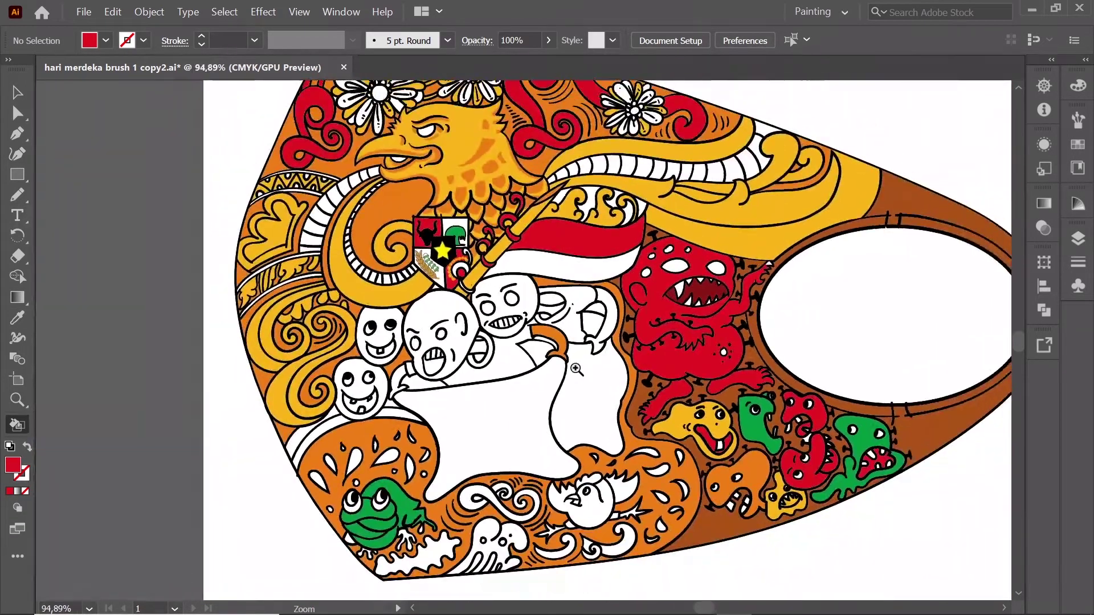
scroll(600, 357, "down", 1)
scroll(599, 357, "down", 1)
key("v")
key("ctrl+a")
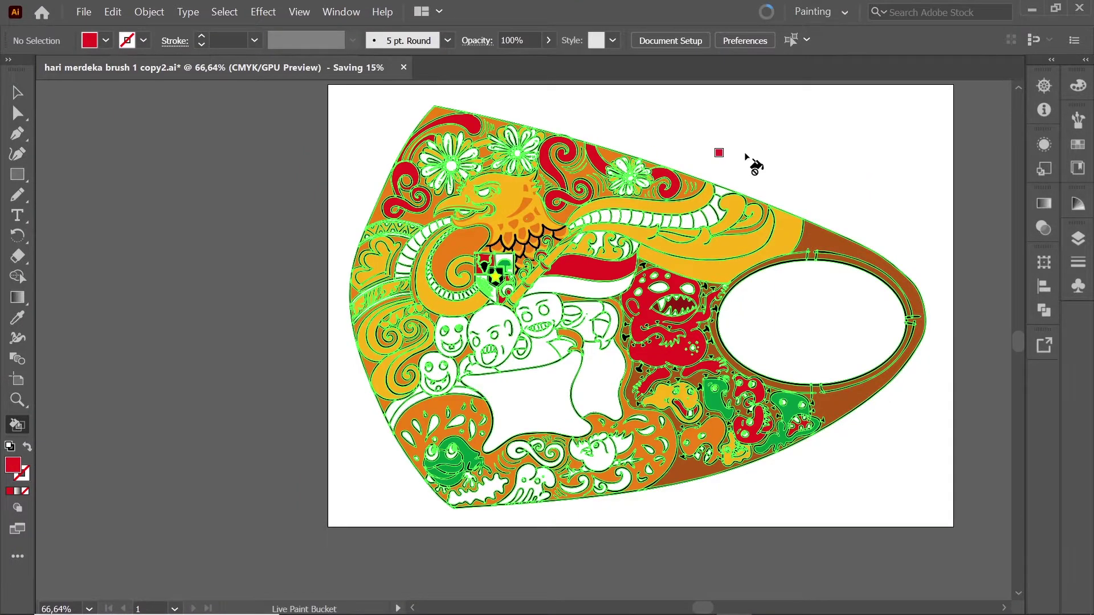
key("v")
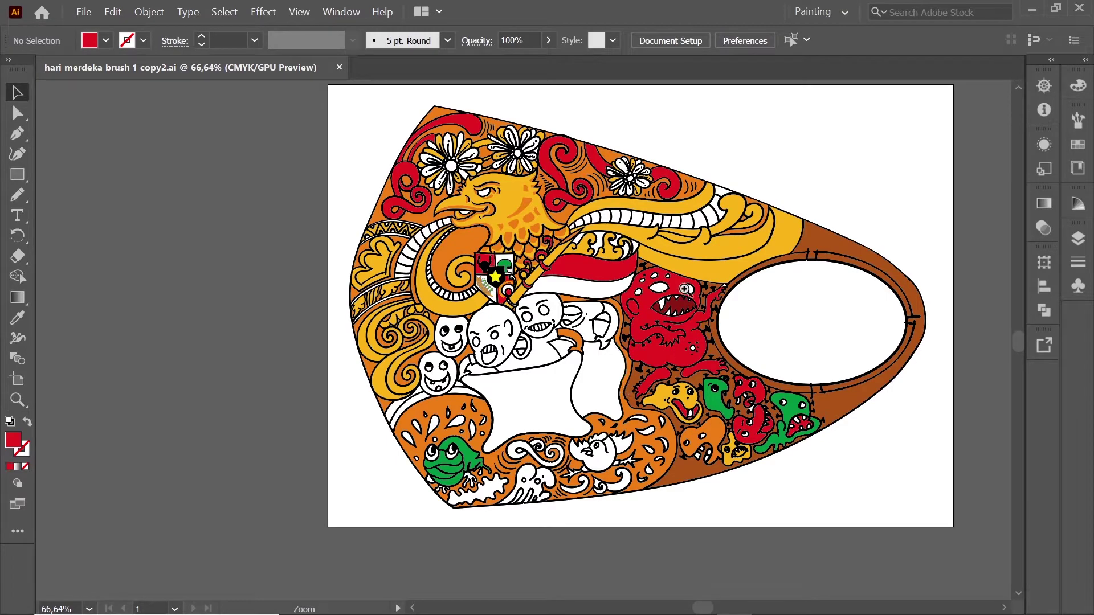
scroll(685, 289, "up", 5)
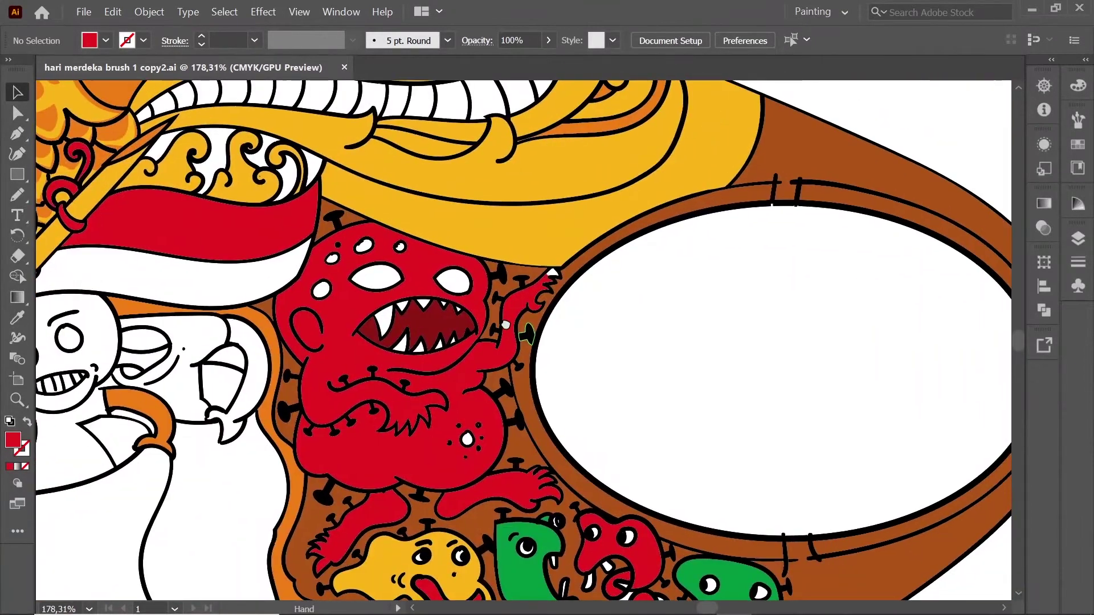
mouse_move(582, 208)
left_mouse_down()
mouse_move(531, 391)
mouse_move(593, 442)
left_mouse_up()
Step: Sample orange from the artwork and fill the angry face orange
key("i")
left_click(510, 399)
key("k")
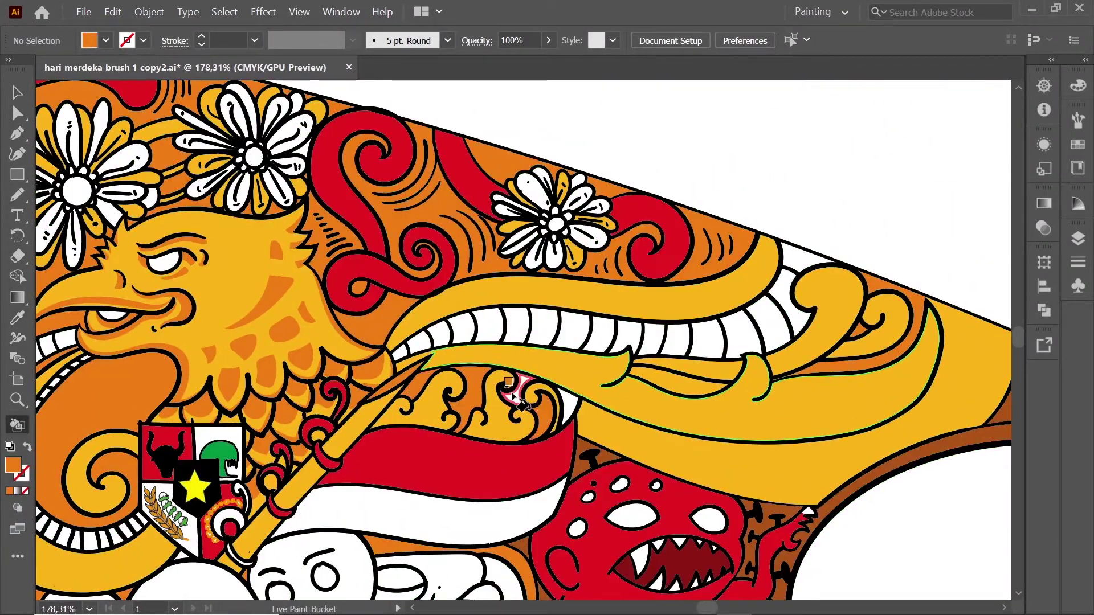
scroll(250, 213, "down", 5)
scroll(251, 213, "left", 5)
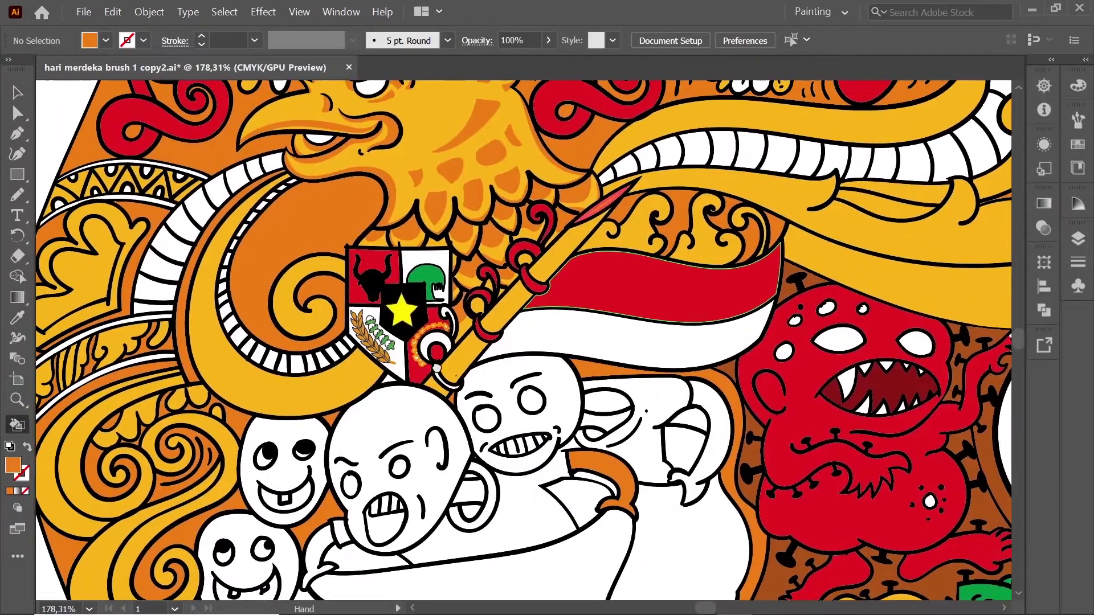
scroll(571, 365, "down", 4)
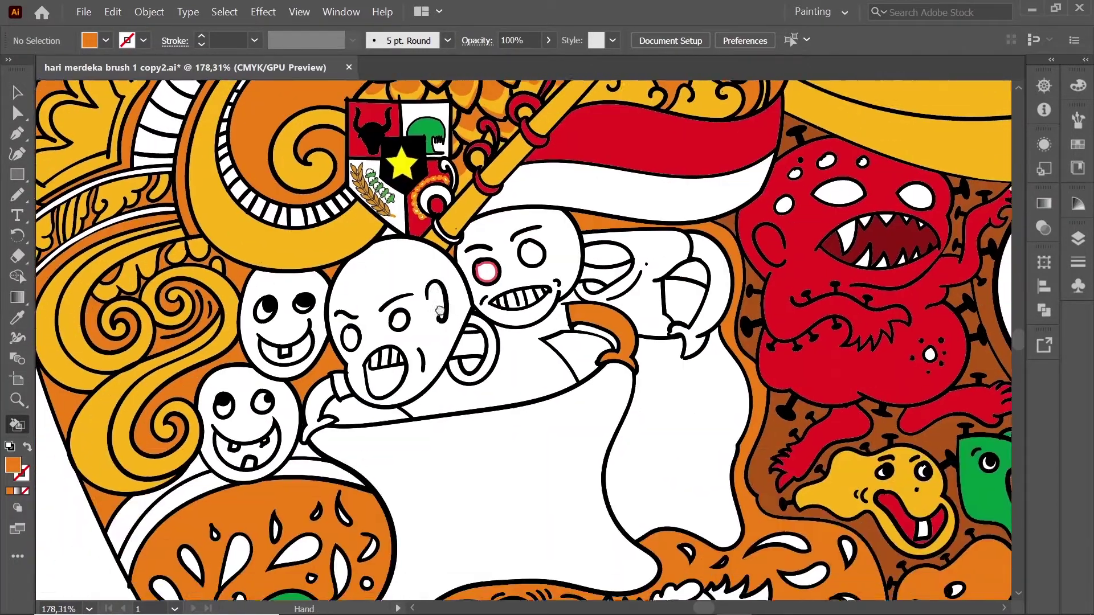
left_click(341, 318)
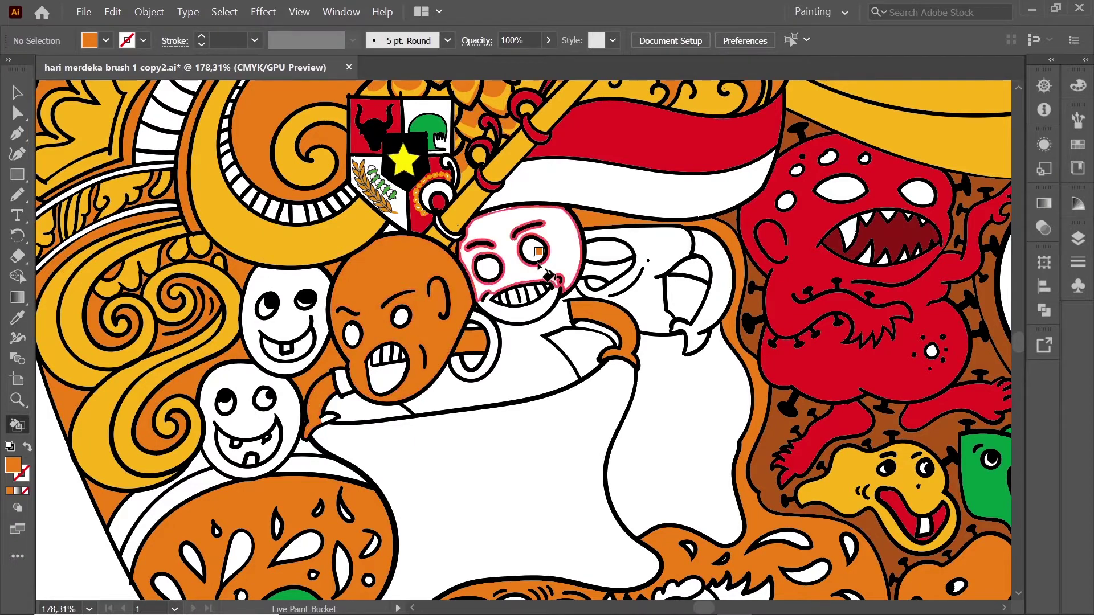
Step: Fill the grinning face, the figure's arm and the upper-left face with lighter orange
double_click(13, 465)
key("Return")
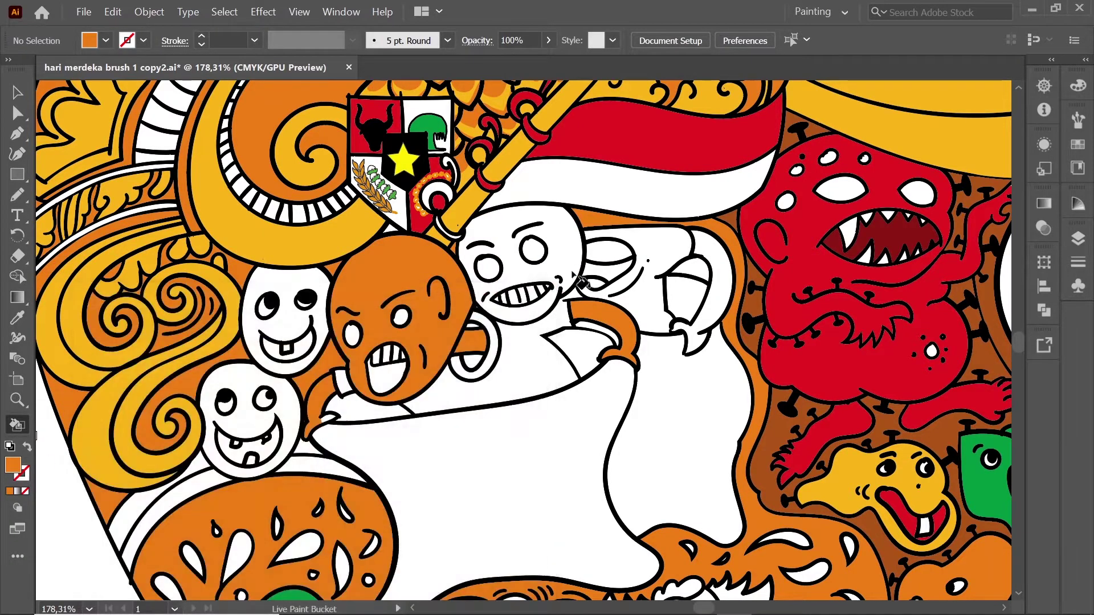
left_click(513, 245)
left_click(706, 285)
left_click(294, 342)
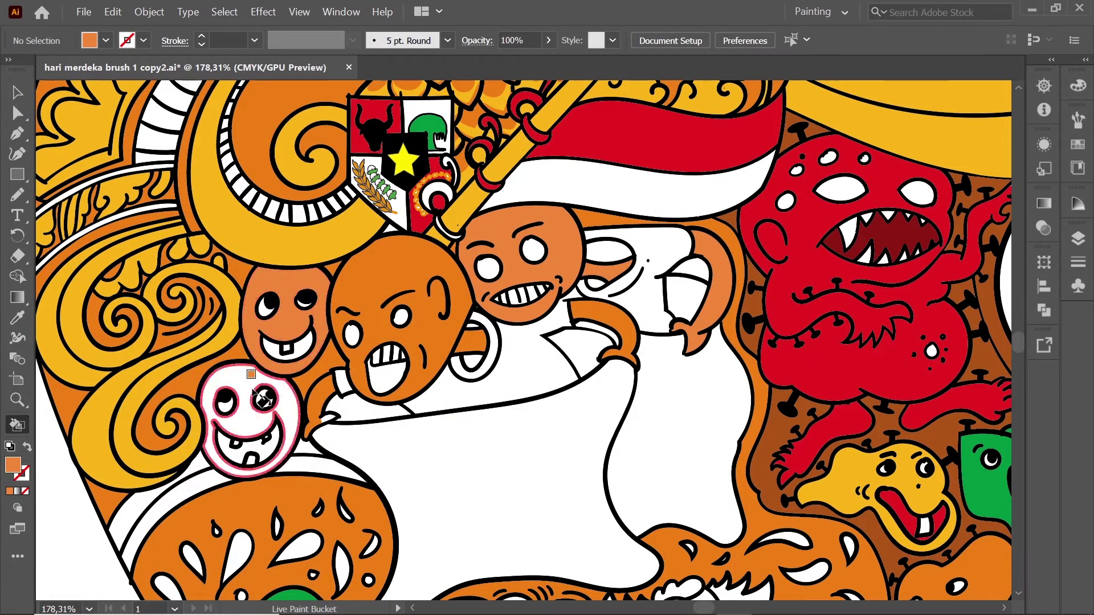
Step: Fill the lower-left face dark brown and the upper-left face medium brown
double_click(13, 465)
left_click(298, 444)
key("Return")
left_click(241, 389)
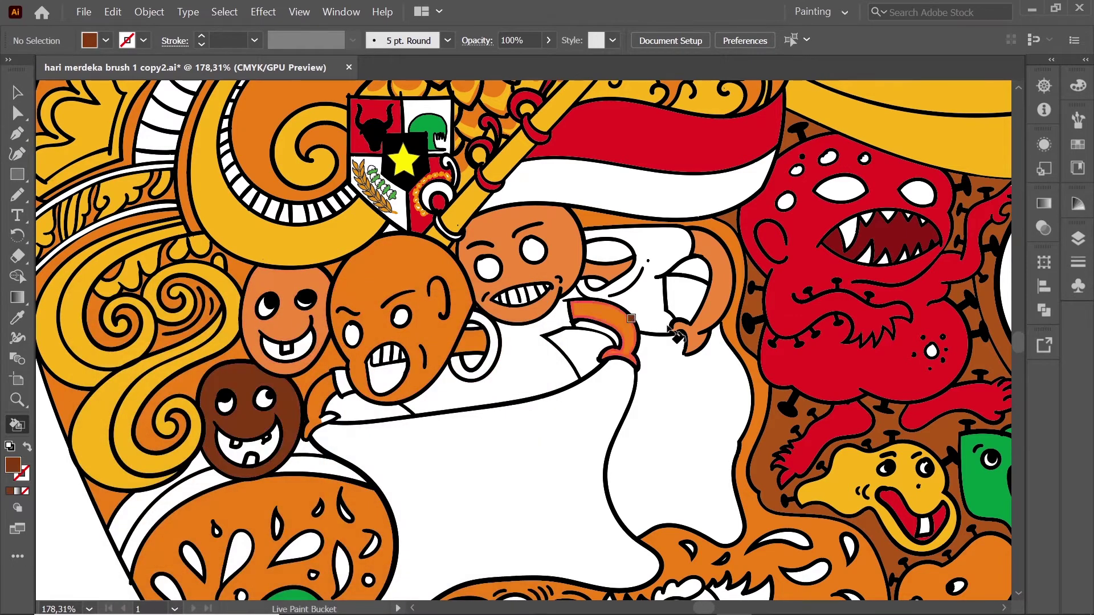
double_click(12, 464)
left_click(281, 406)
key("Return")
left_click(285, 322)
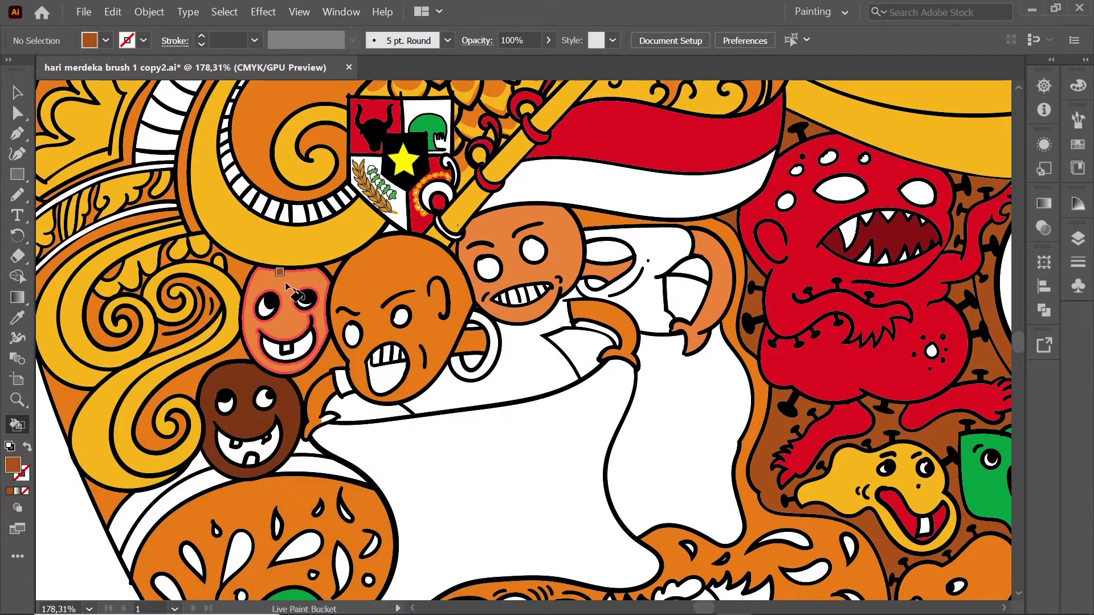
Step: Colour the central figure's shirt red-orange
left_click(330, 420, "alt")
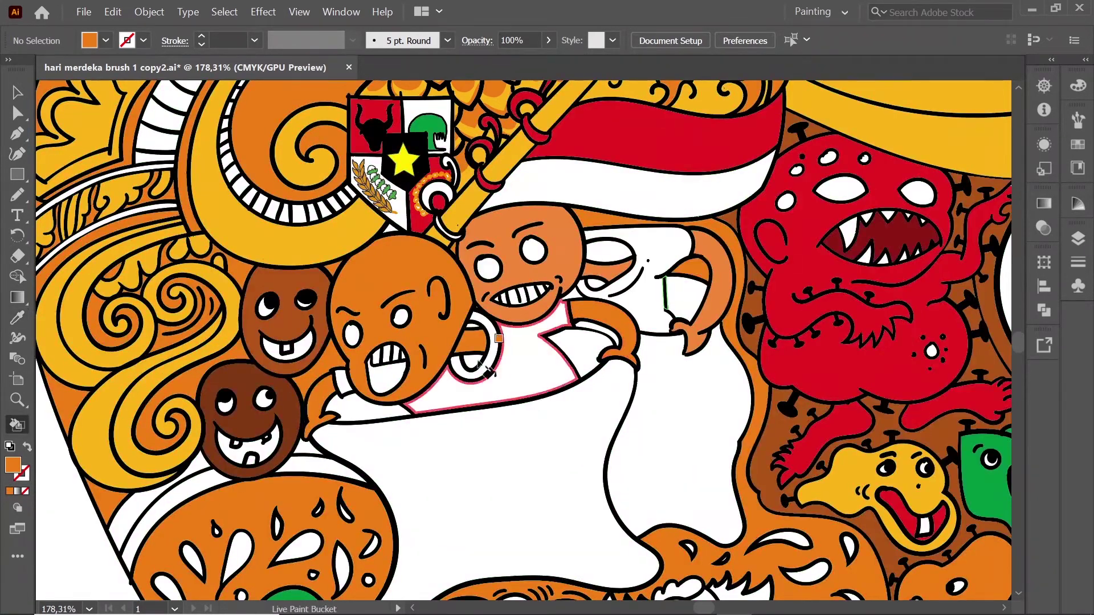
double_click(13, 464)
left_click_drag(333, 538, 336, 550)
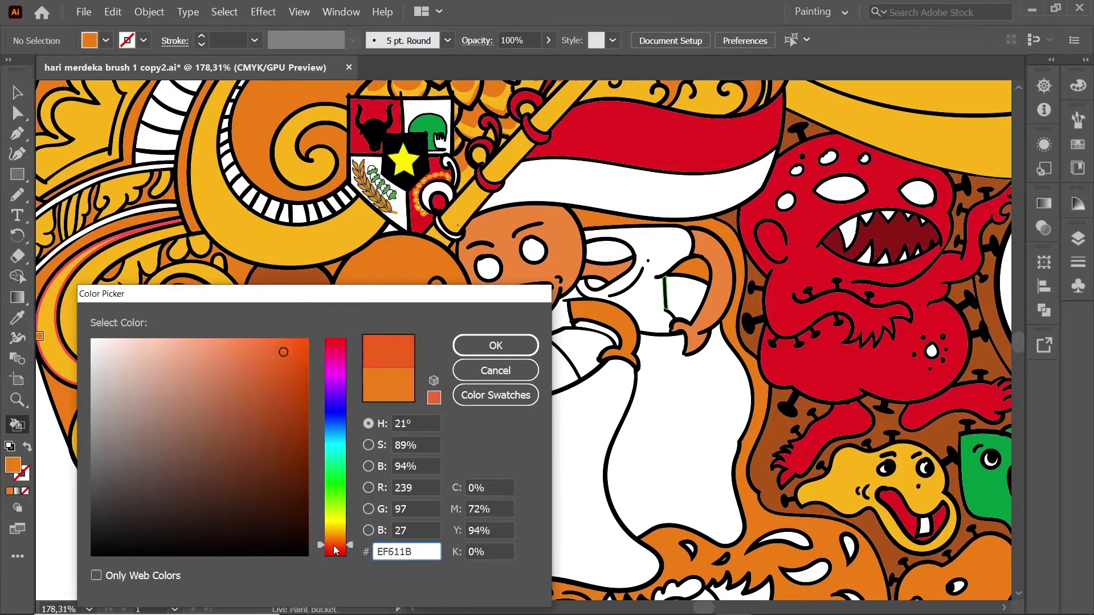
left_click(495, 345)
left_click(522, 362)
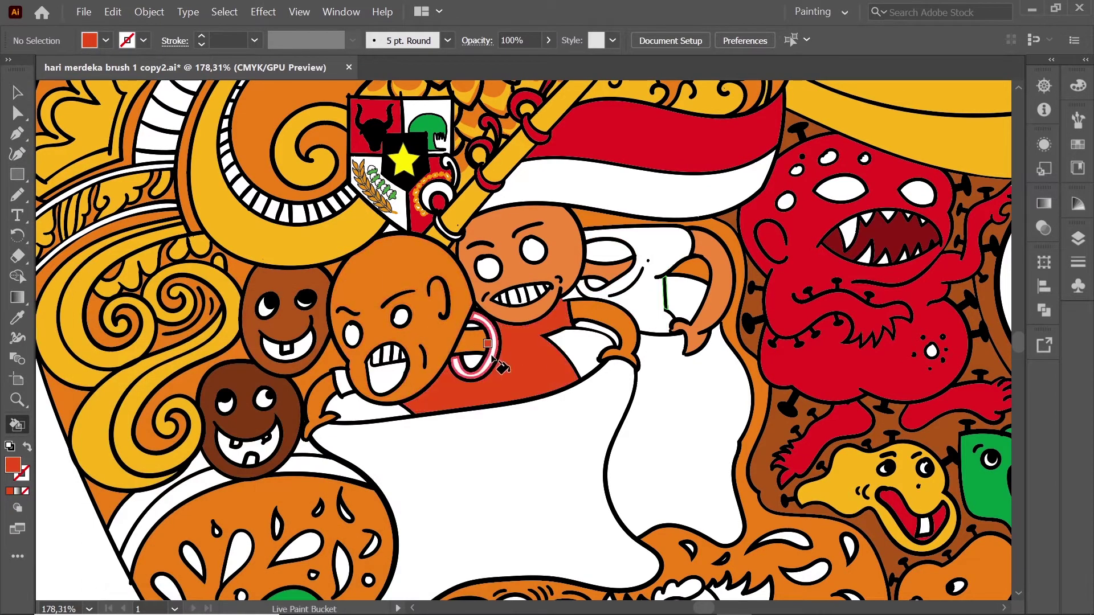
Step: Fill the shirt behind the grinning face green
double_click(13, 465)
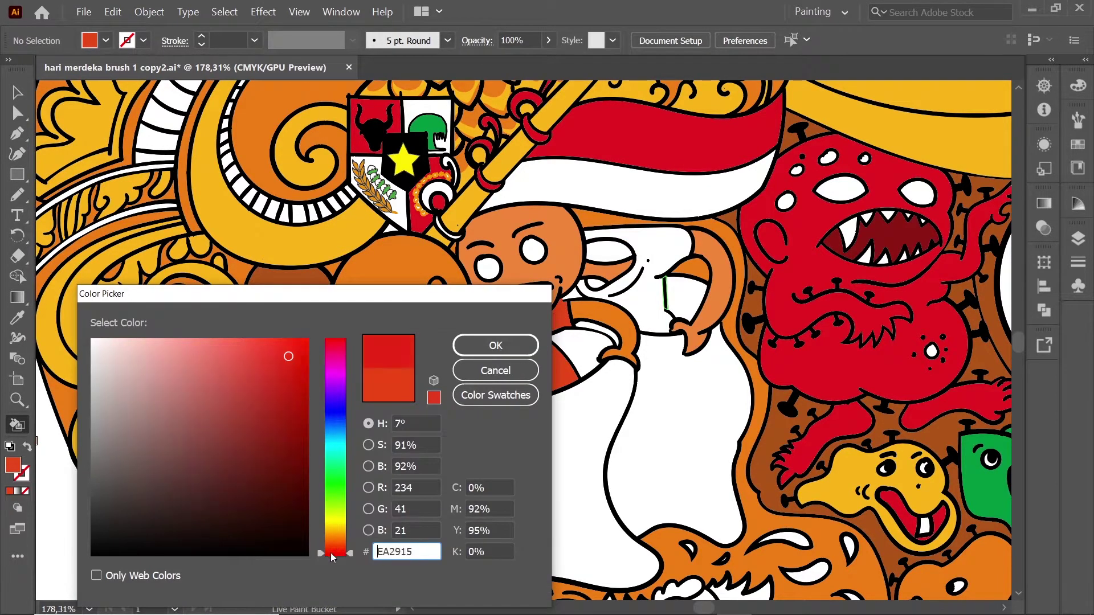
left_click_drag(336, 553, 320, 495)
left_click(495, 345)
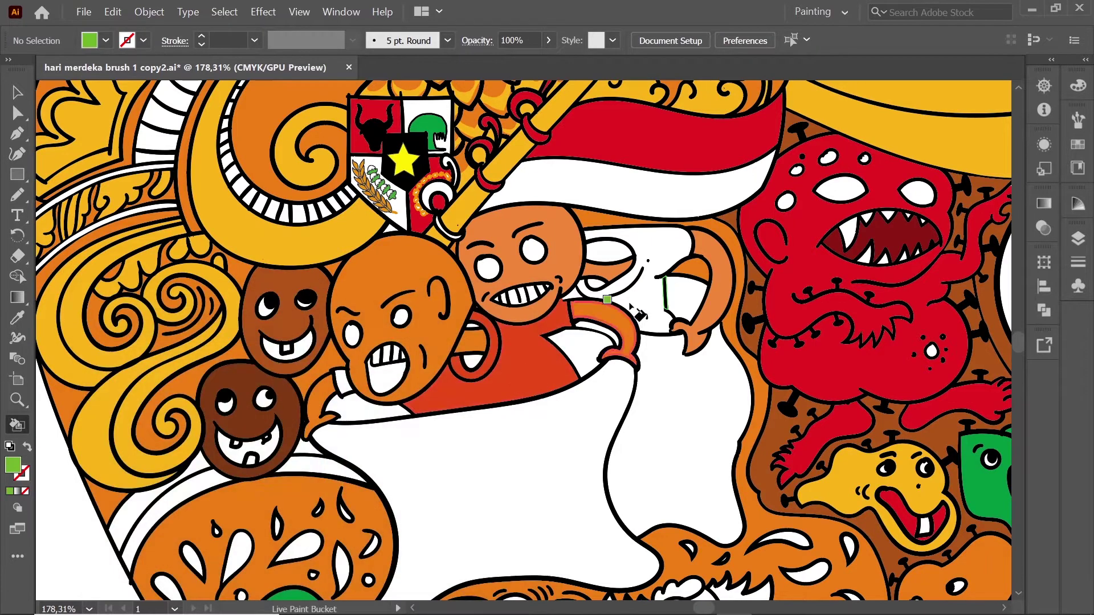
left_click(627, 296)
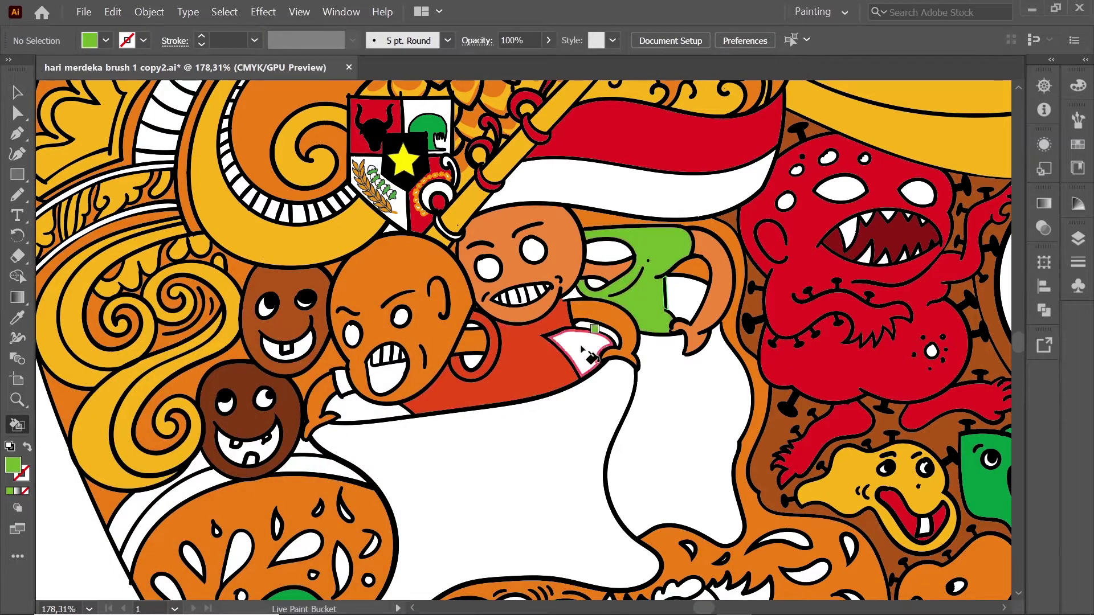
Step: Darken the green shirt's collar, fill the left sleeve red-orange, and revert the lower mouth to white
double_click(13, 465)
left_click(495, 345)
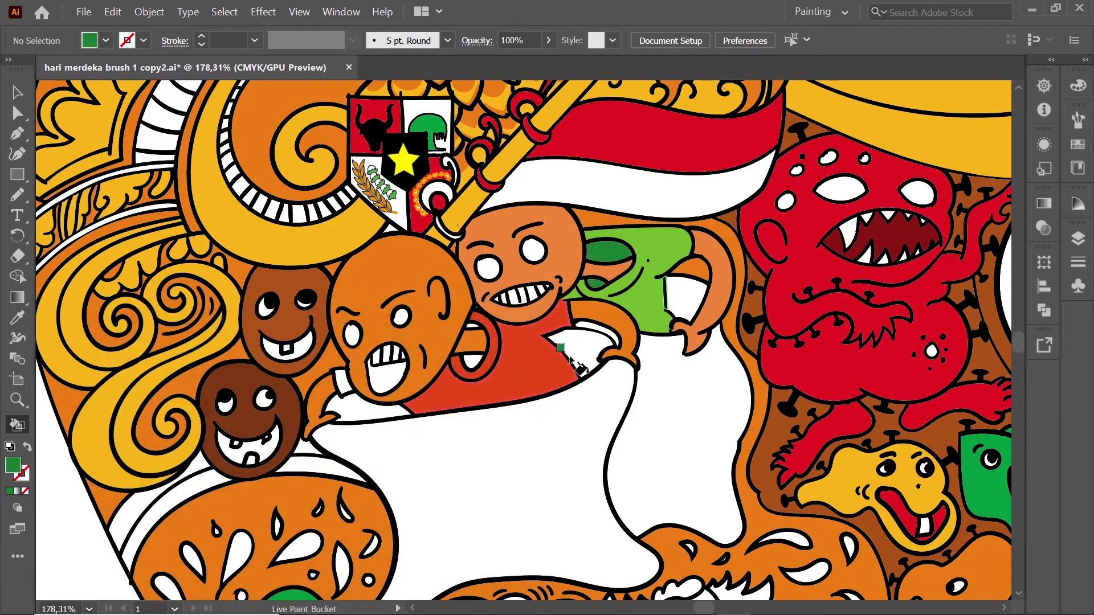
left_click(353, 399, "alt")
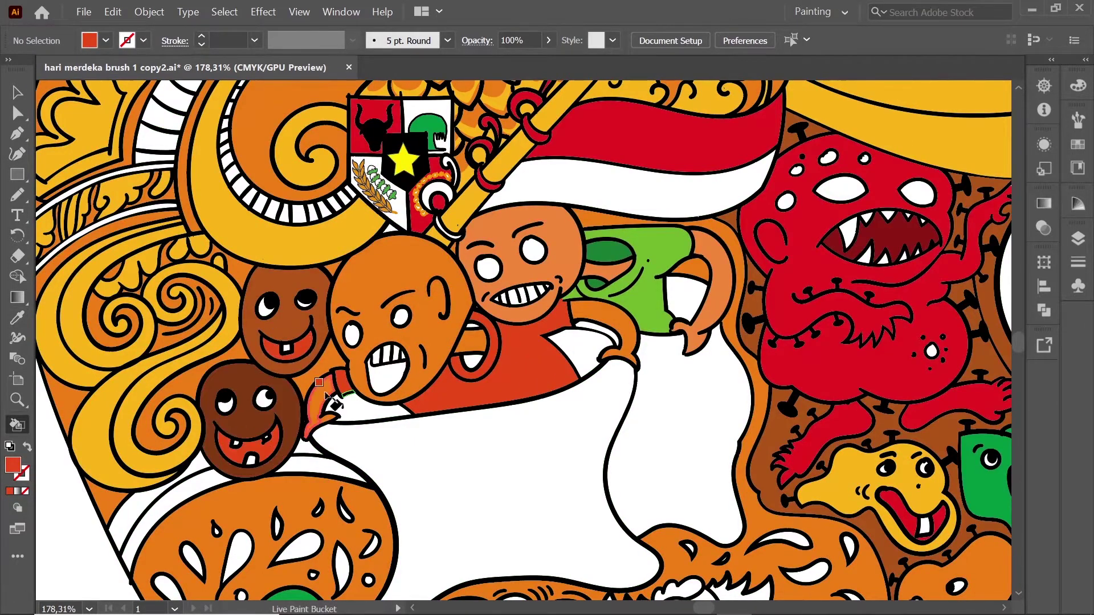
left_click(328, 393)
left_click(253, 436)
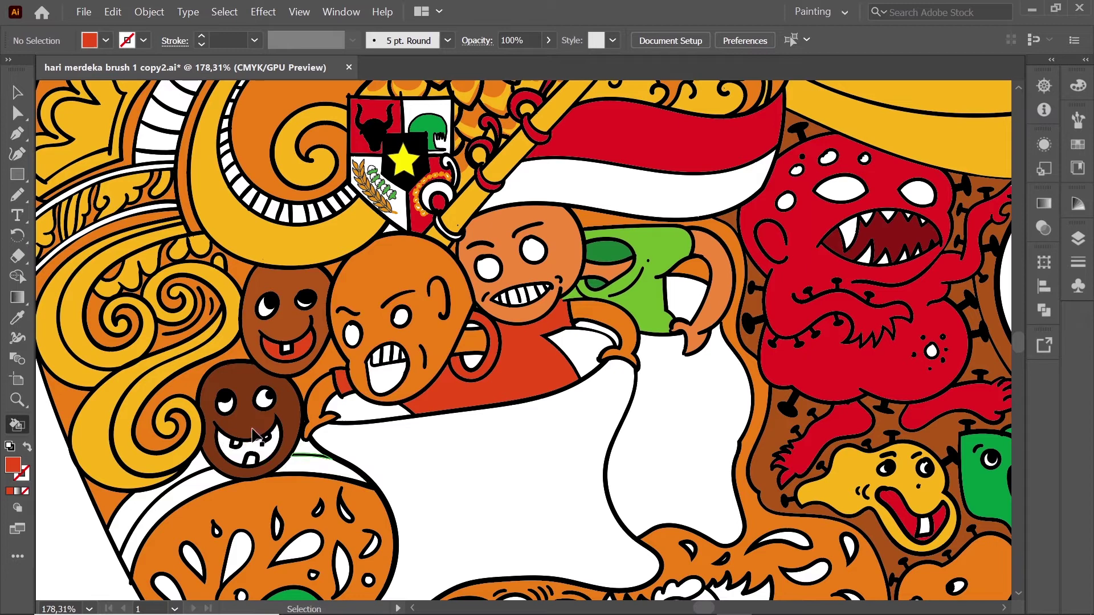
Step: Make the brown faces' mouths dark red
double_click(13, 466)
left_click(496, 342)
left_click(265, 340)
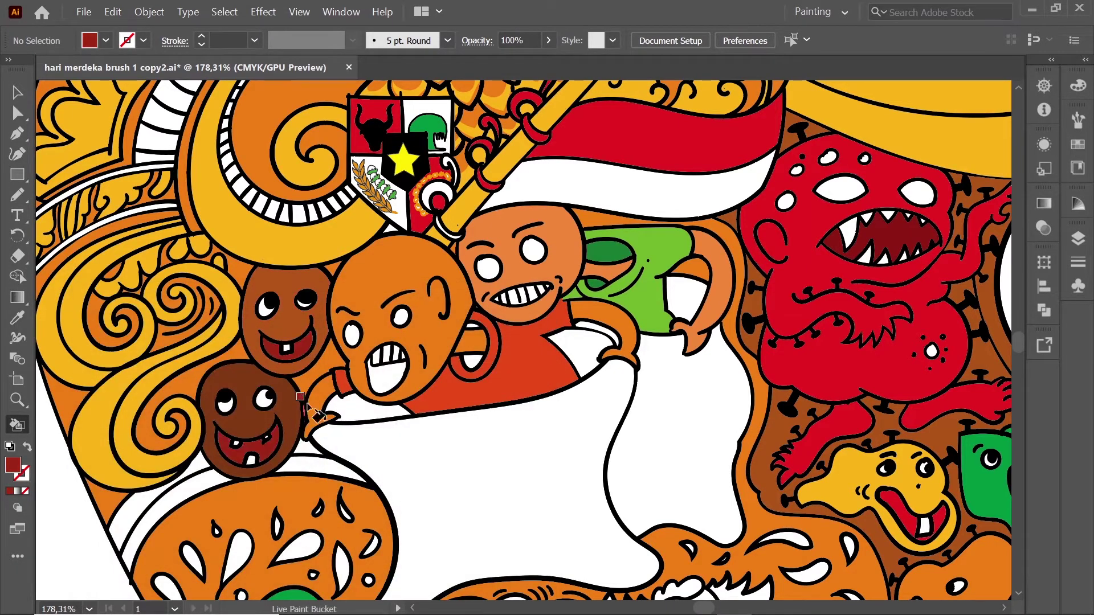
Step: Fill the large cloth sack and the area to its right dark red-brown
double_click(13, 465)
left_click_drag(335, 550, 336, 545)
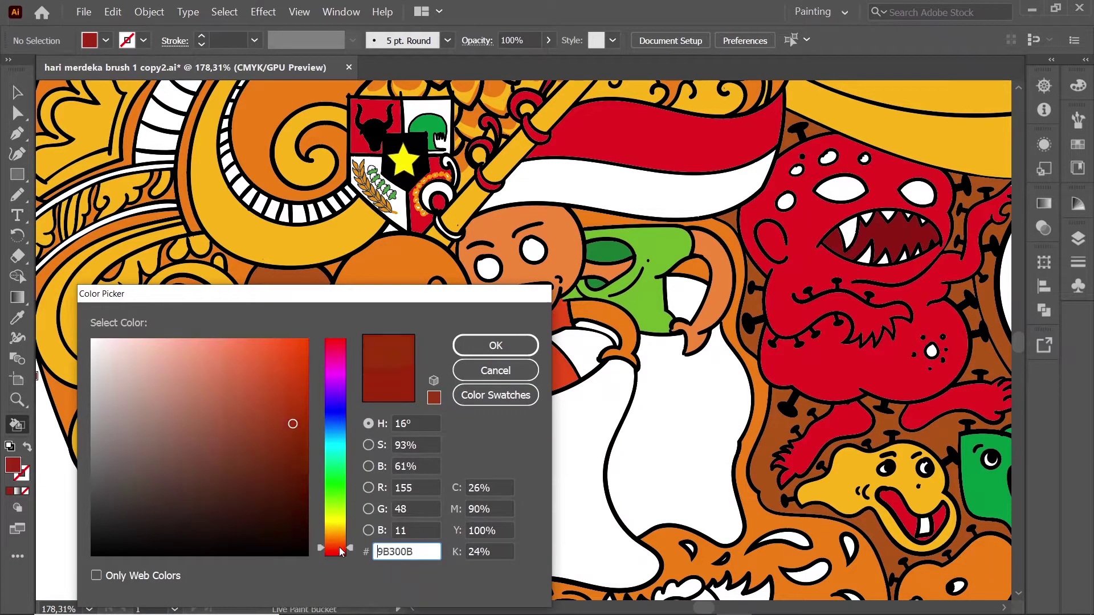
left_click(126, 411)
left_click(495, 345)
left_click(691, 403)
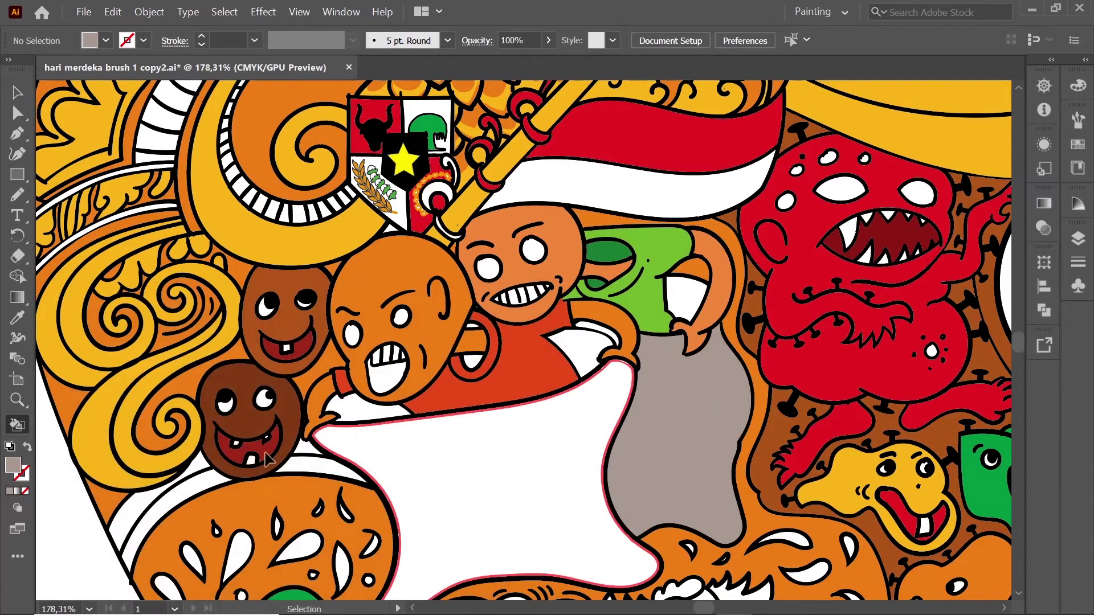
double_click(14, 466)
left_click(298, 416)
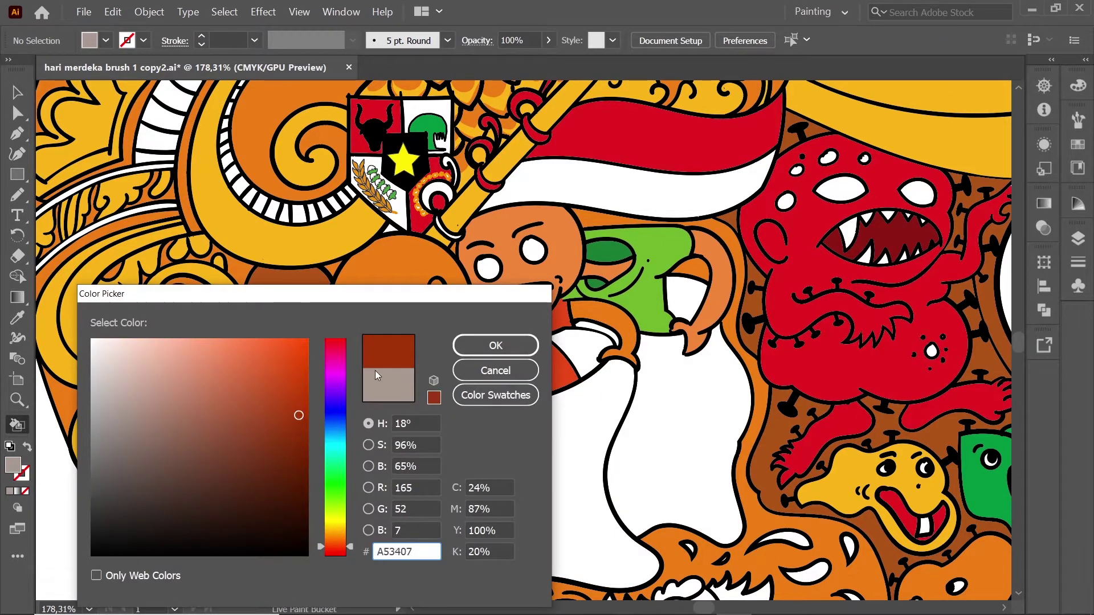
left_click(496, 345)
left_click(672, 404)
left_click(578, 436)
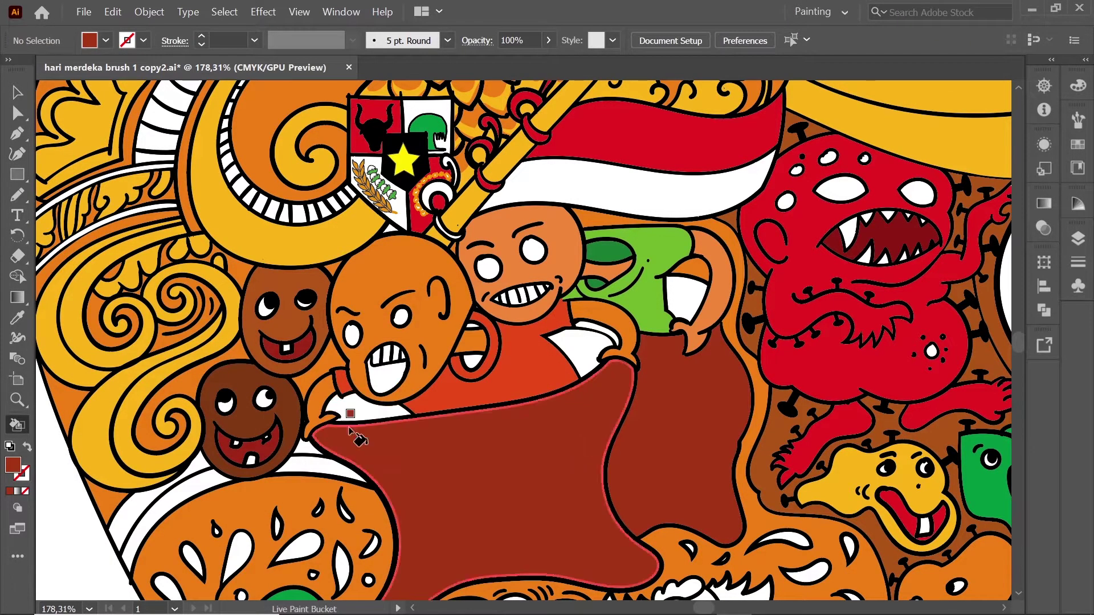
Step: Fill the patch by the hand, the area under the green figure, and the strip left of the cloth darker brown
double_click(13, 465)
left_click(293, 474)
left_click(496, 344)
left_click(596, 346)
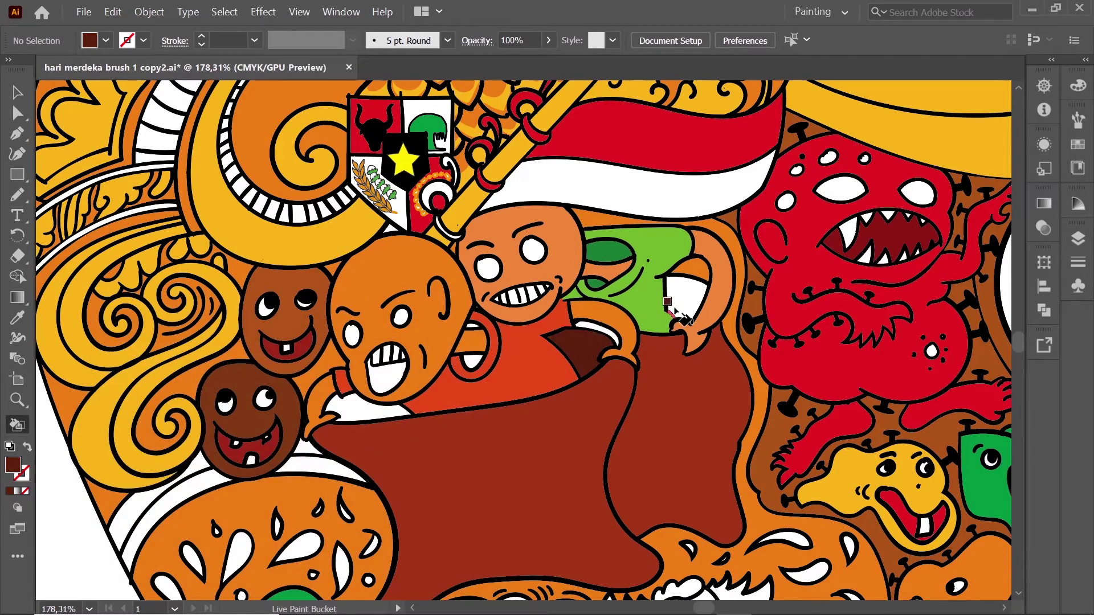
left_click(687, 296)
left_click(370, 411)
Step: Sample the sack's red-brown colour from the artwork as the fill
left_click(473, 358, "alt")
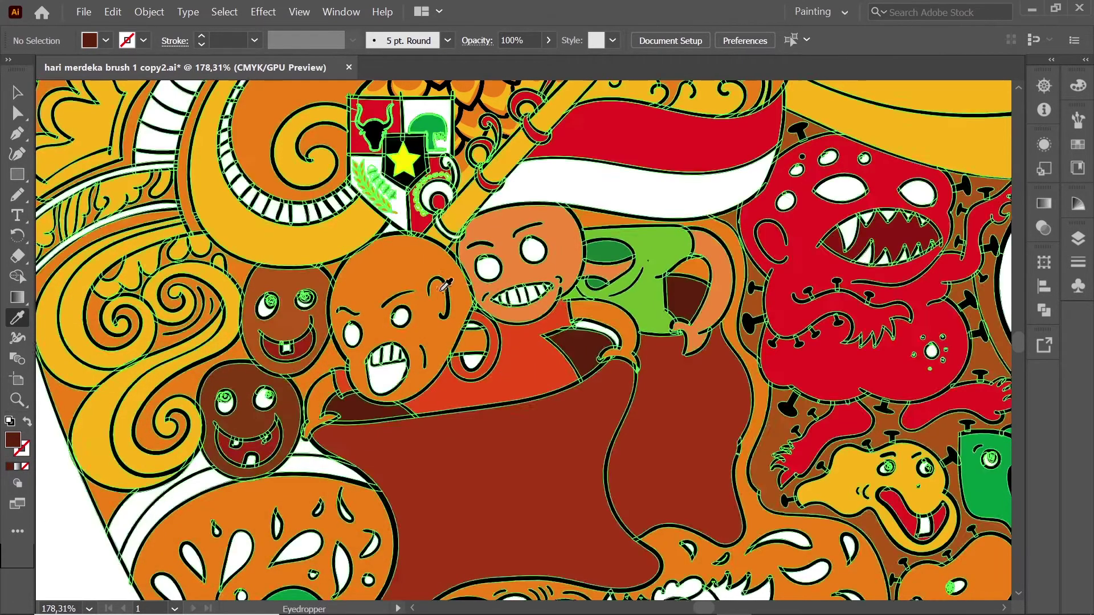
key("v")
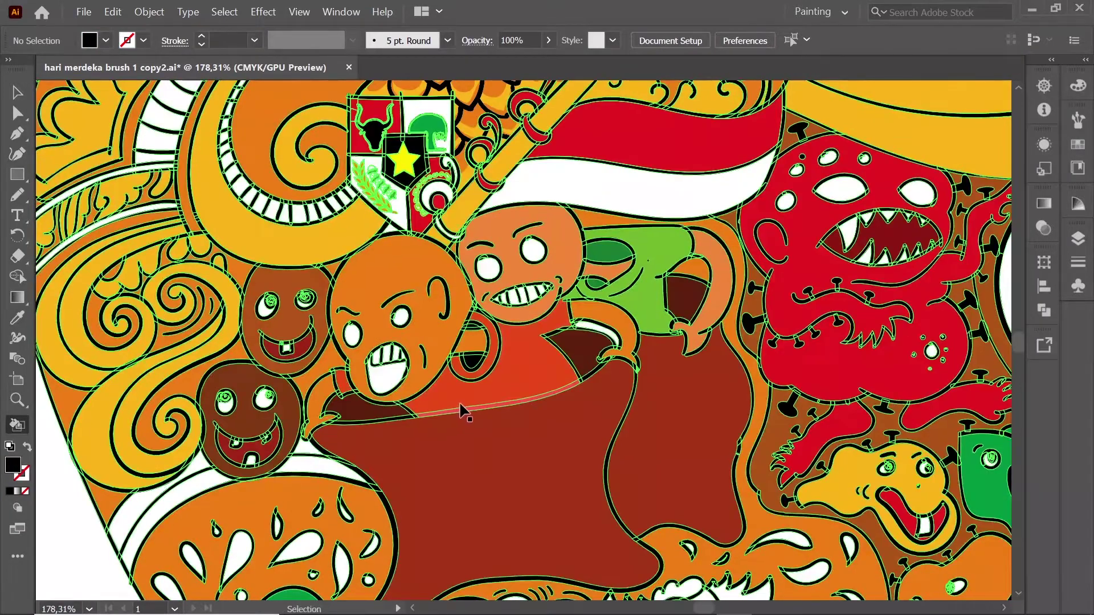
key("i")
left_click(285, 410)
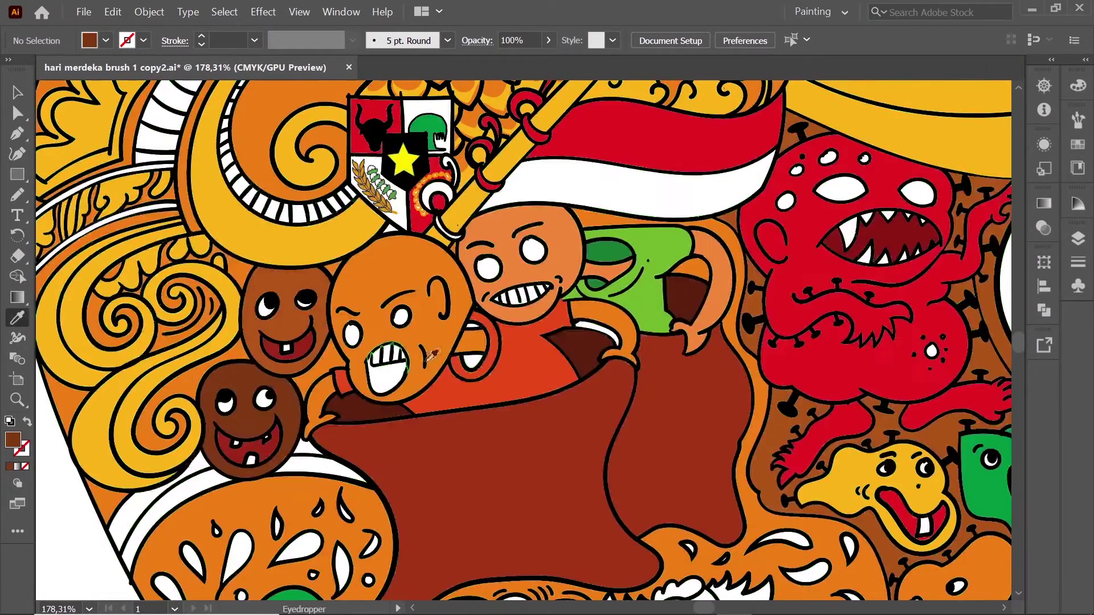
key("k")
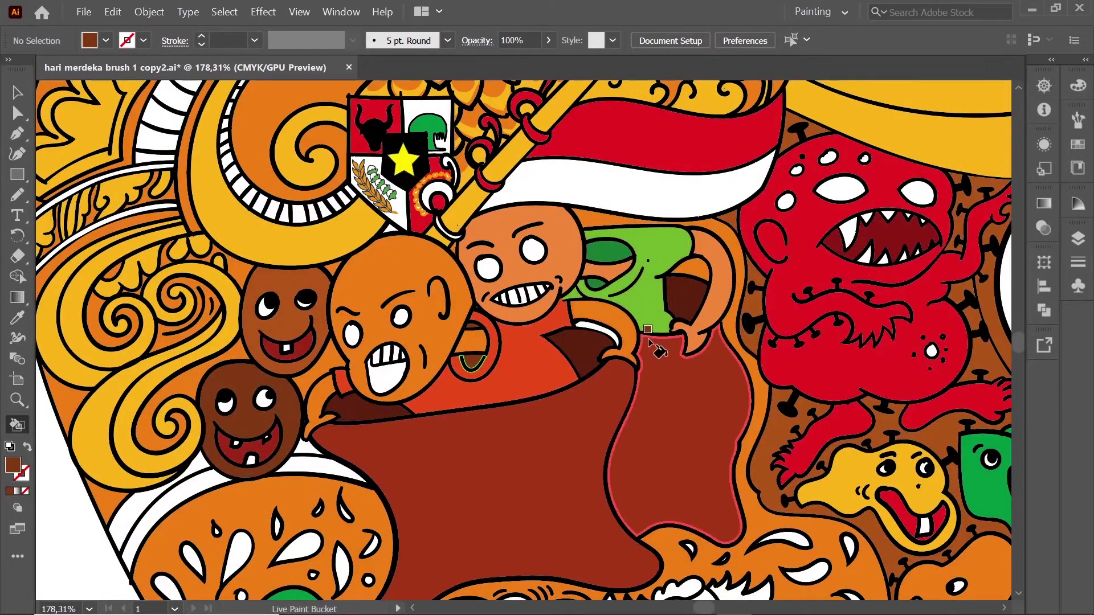
left_click(678, 369, "alt")
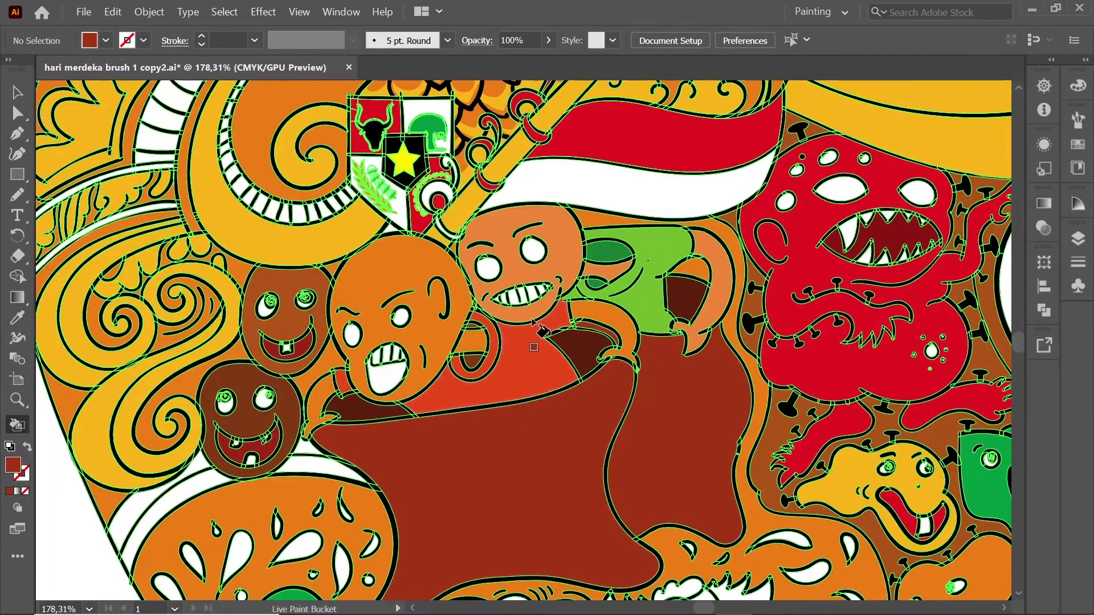
Step: Sample yellow and fill the swirl below the sack and the wave creature yellow
scroll(570, 365, "down", 2)
scroll(683, 319, "down", 2)
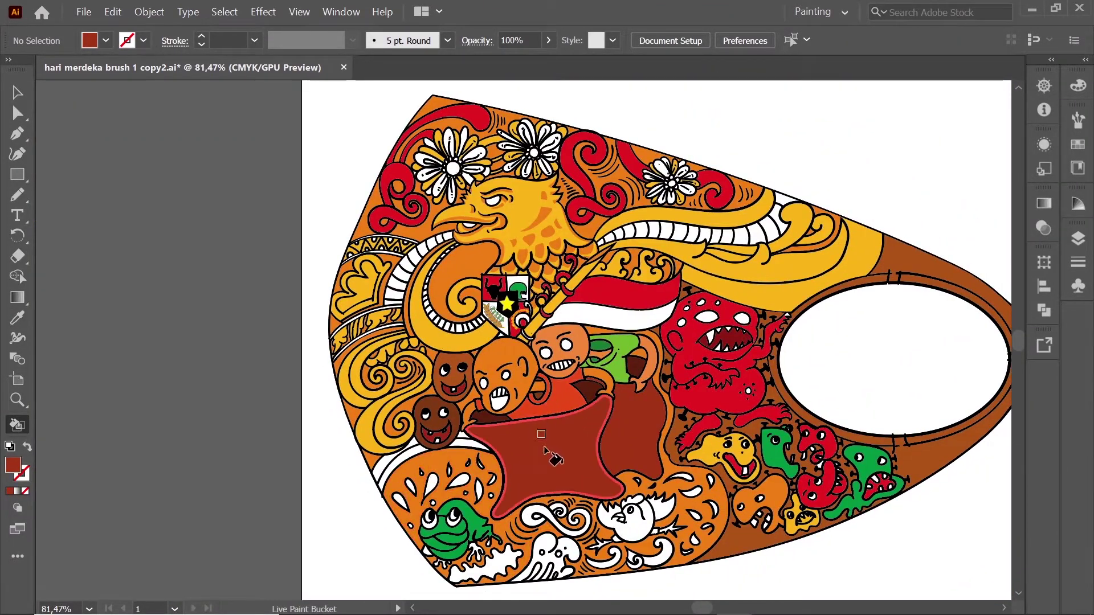
scroll(609, 440, "up", 3)
scroll(683, 313, "down", 2)
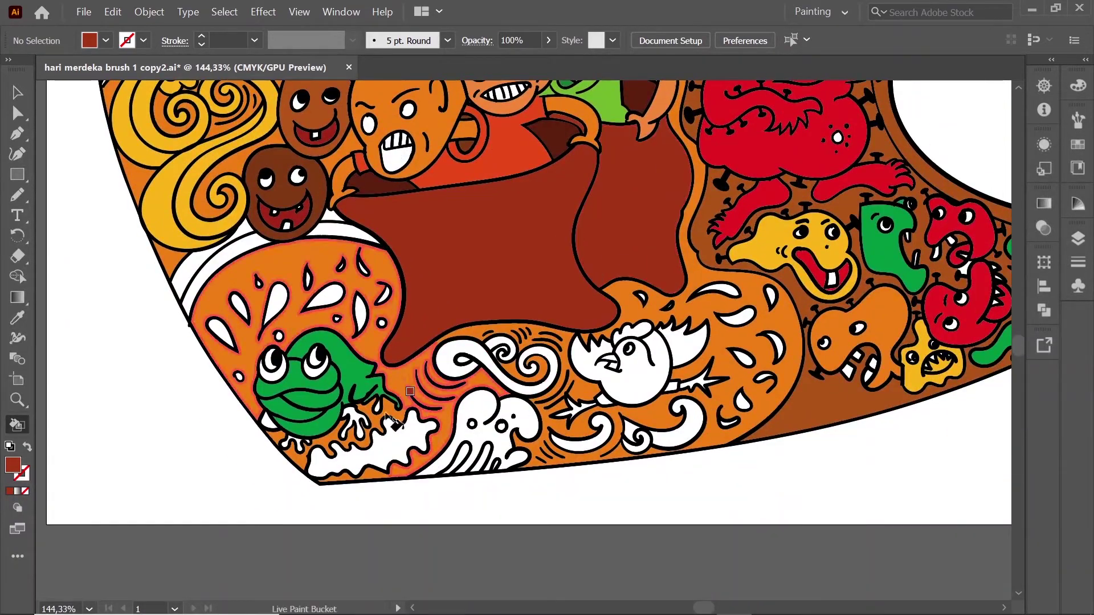
left_click(743, 246, "alt")
left_click(515, 386)
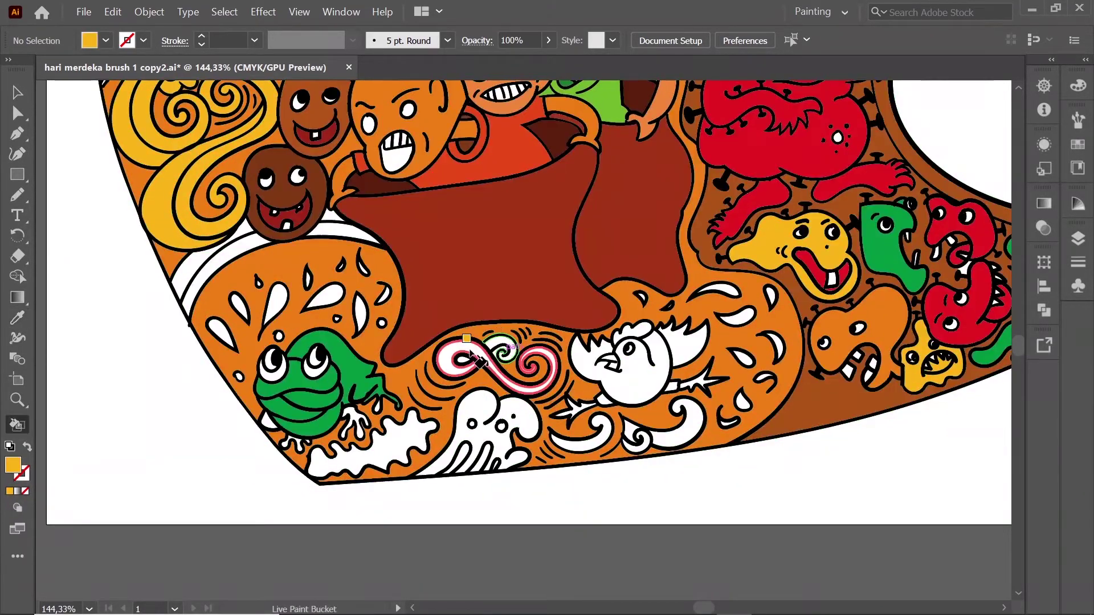
left_click(497, 424)
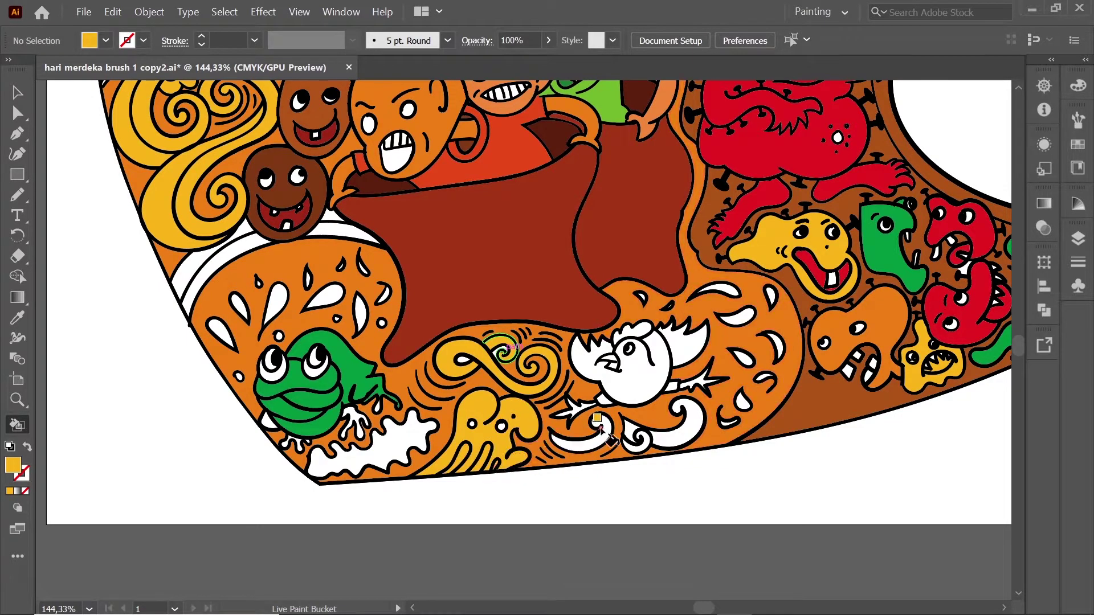
Step: Fill the chicken's body and comb red and its beak yellow
left_click(484, 392, "alt")
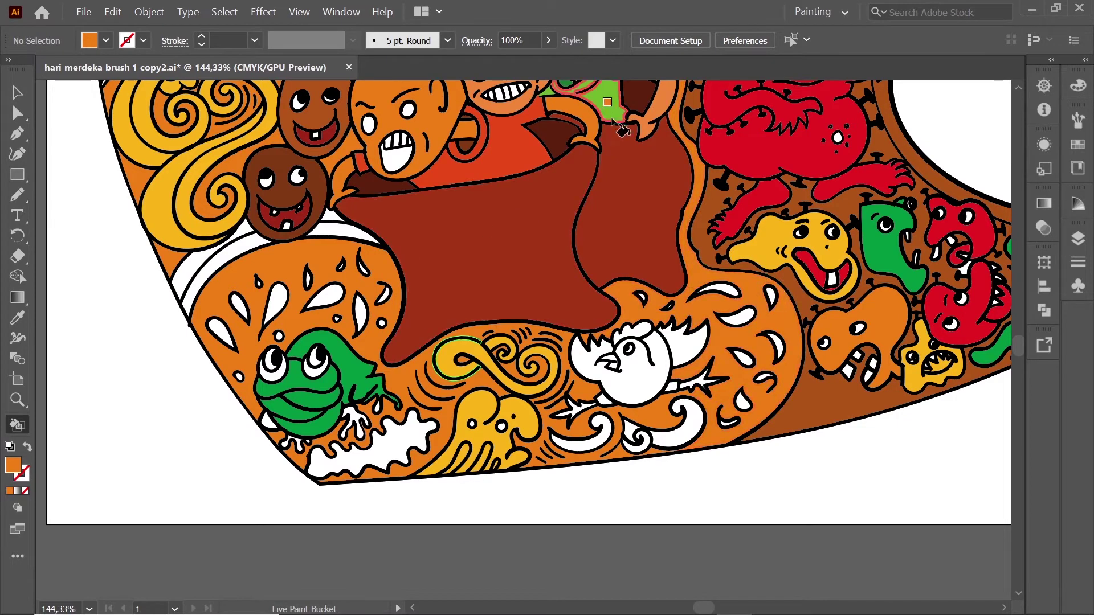
left_click(748, 152, "alt")
left_click(649, 359)
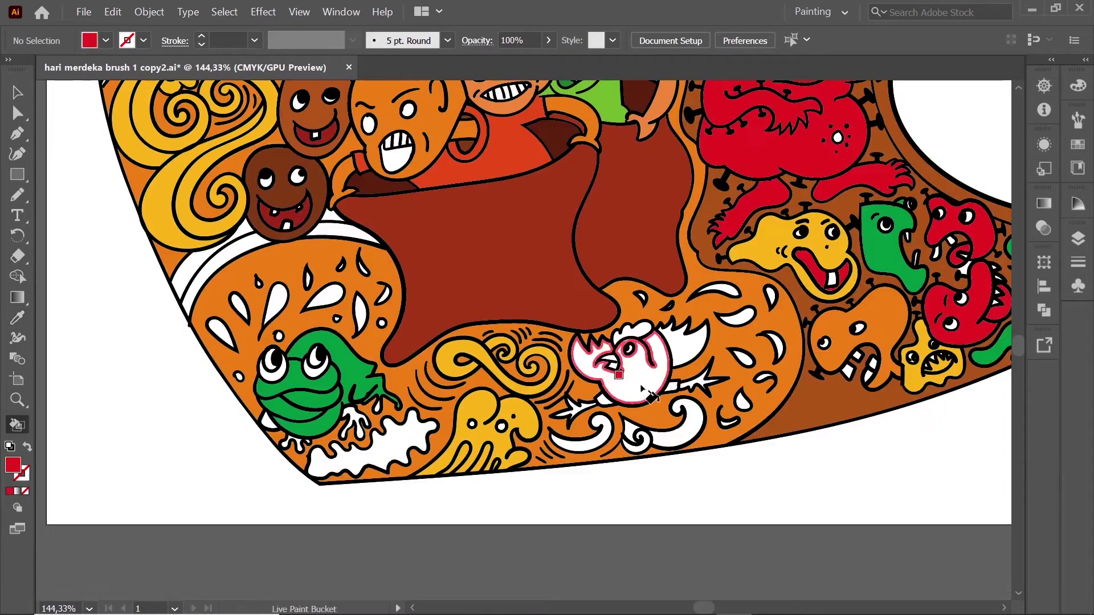
left_click(692, 356)
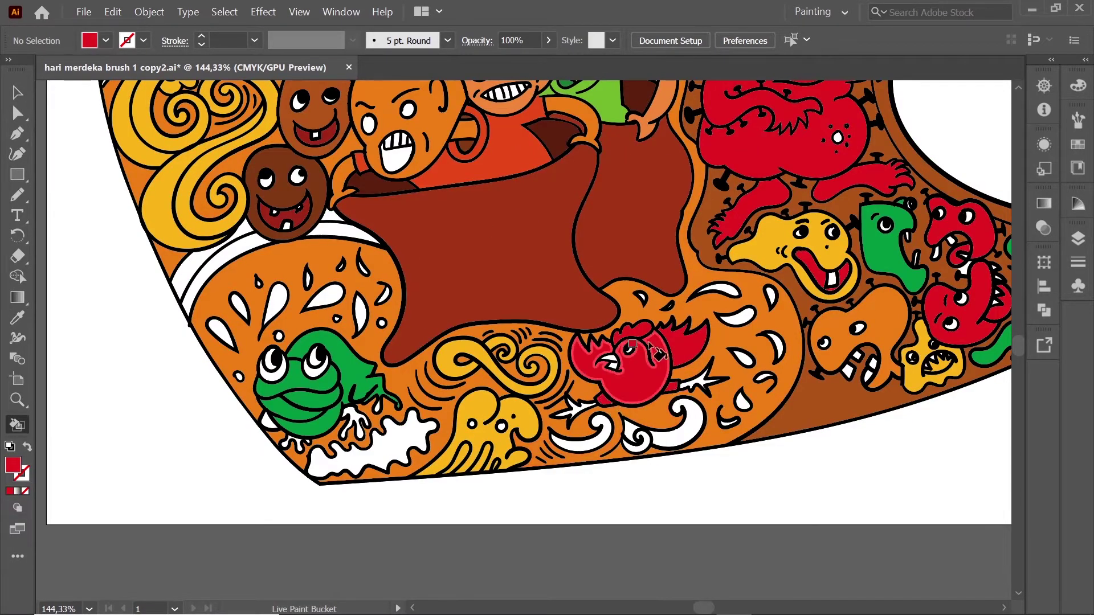
key("i")
left_click(483, 347)
key("k")
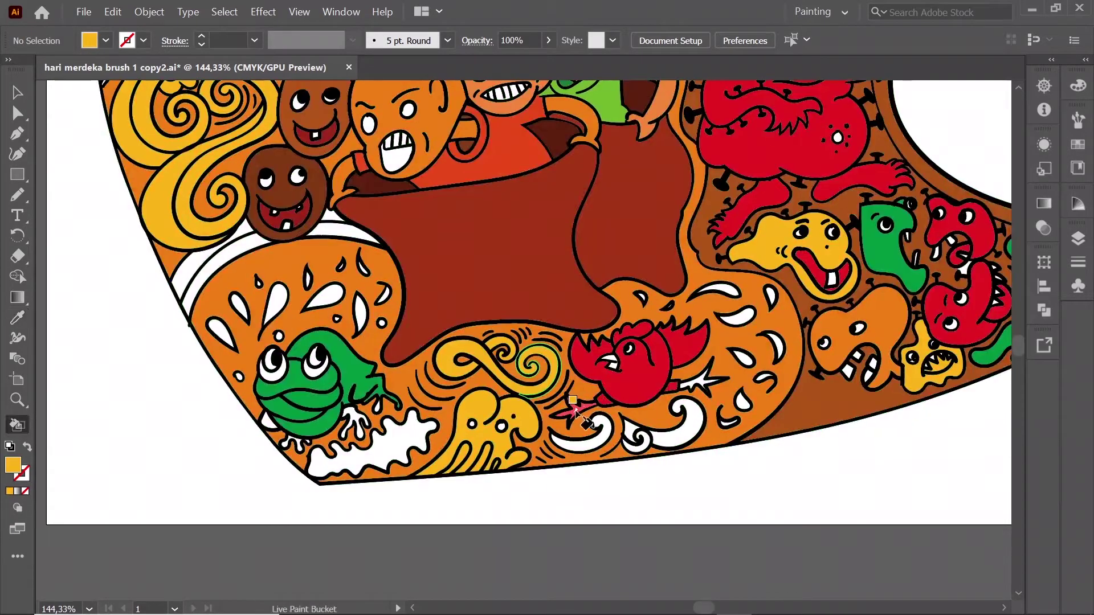
left_click(610, 357)
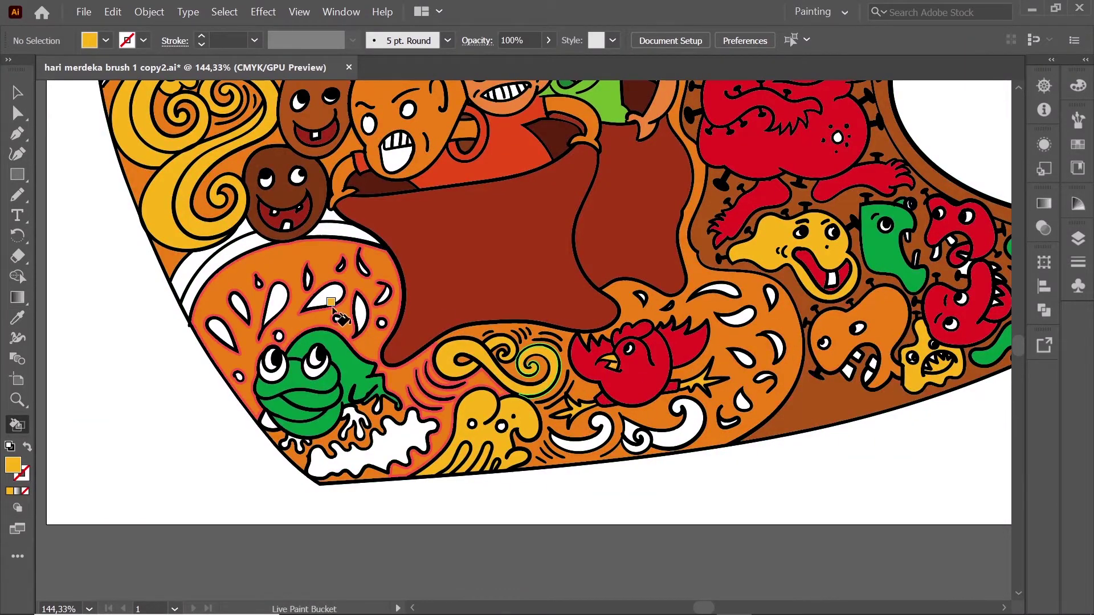
Step: Sample the frog's green and fill the bottom-left splash and three bottom swirls green
key("i")
left_click(610, 93)
key("k")
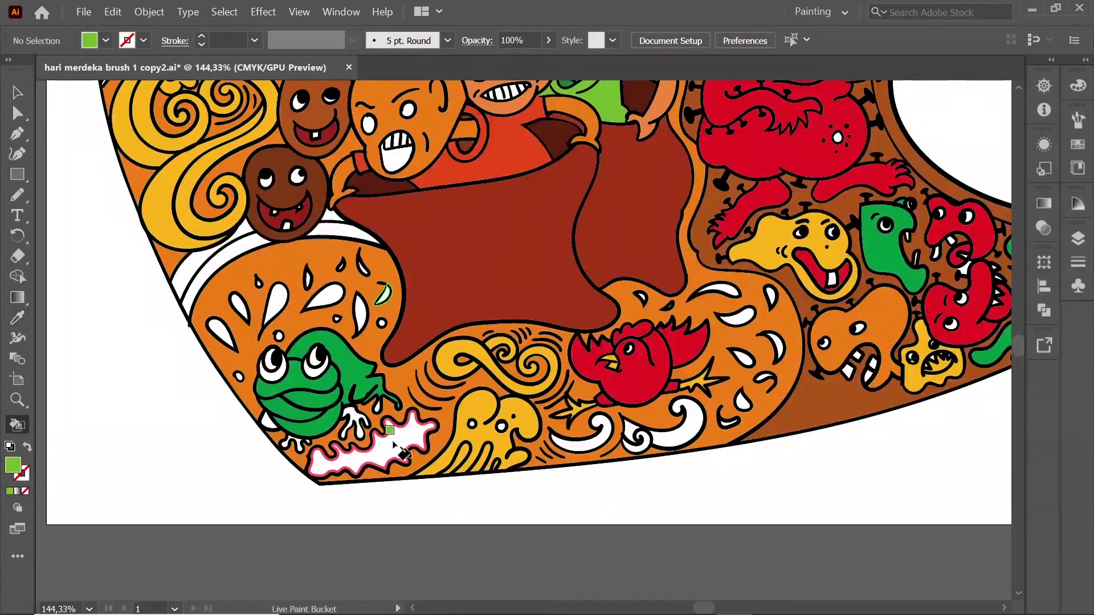
left_click(376, 439)
left_click(654, 445)
left_click(587, 434)
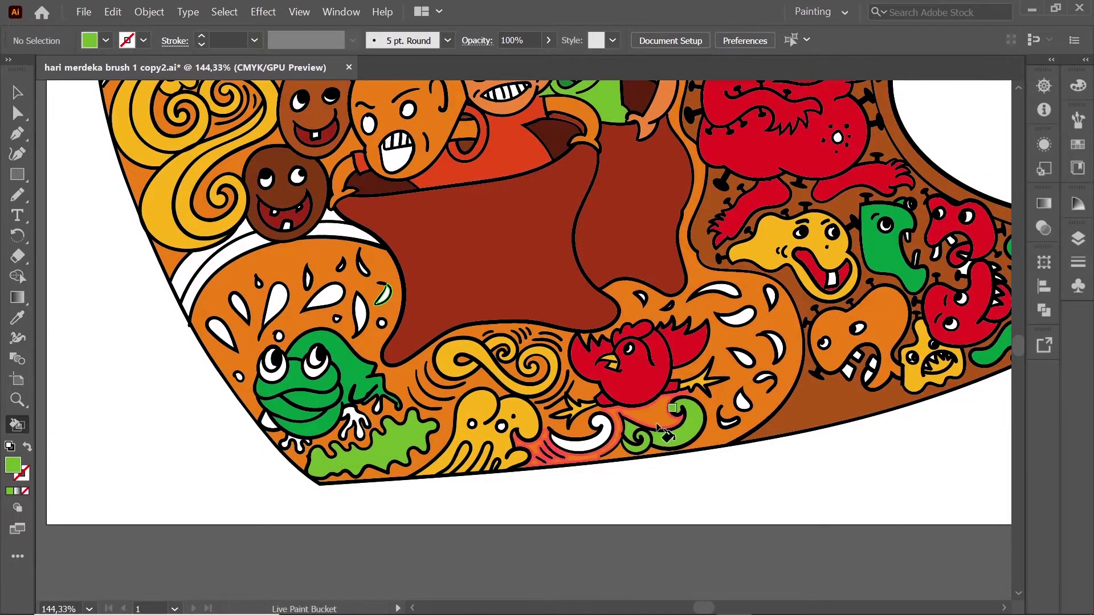
left_click(637, 440)
Step: Fill the white leaf shape with the monster's red
key("i")
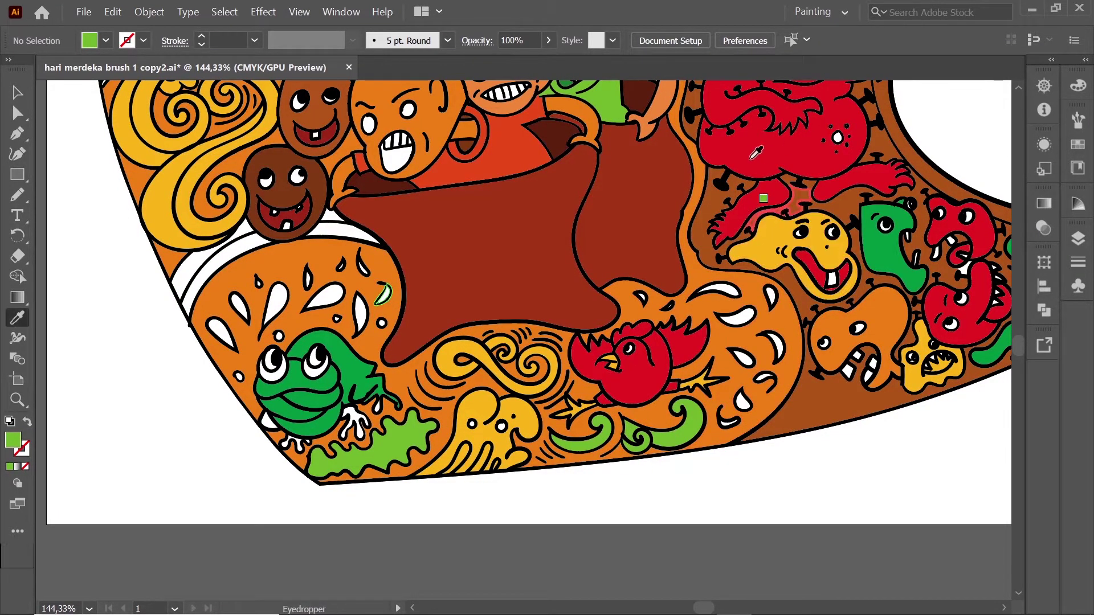
left_click(740, 205)
key("k")
left_click(723, 290)
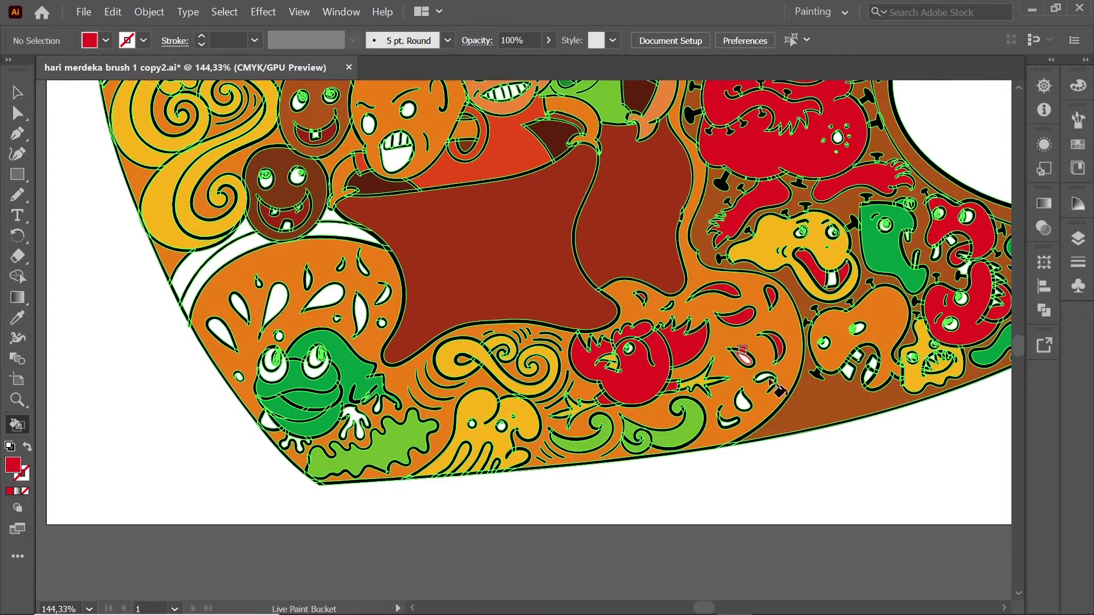
Step: Fill the white band left of the sack yellow-orange and load the sack's dark red
left_click(335, 358, "alt")
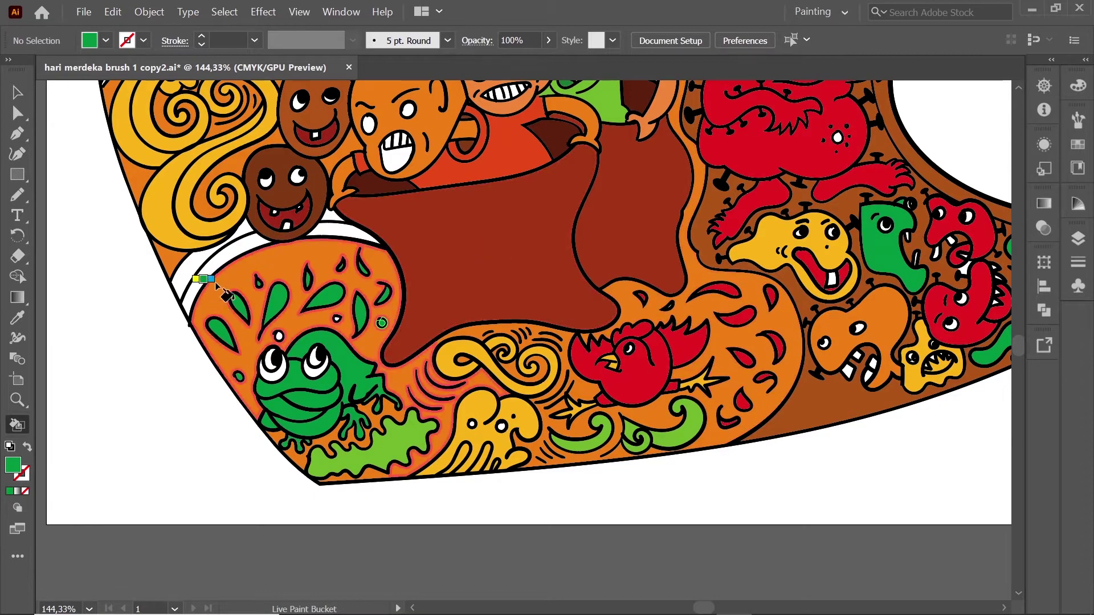
key("Left")
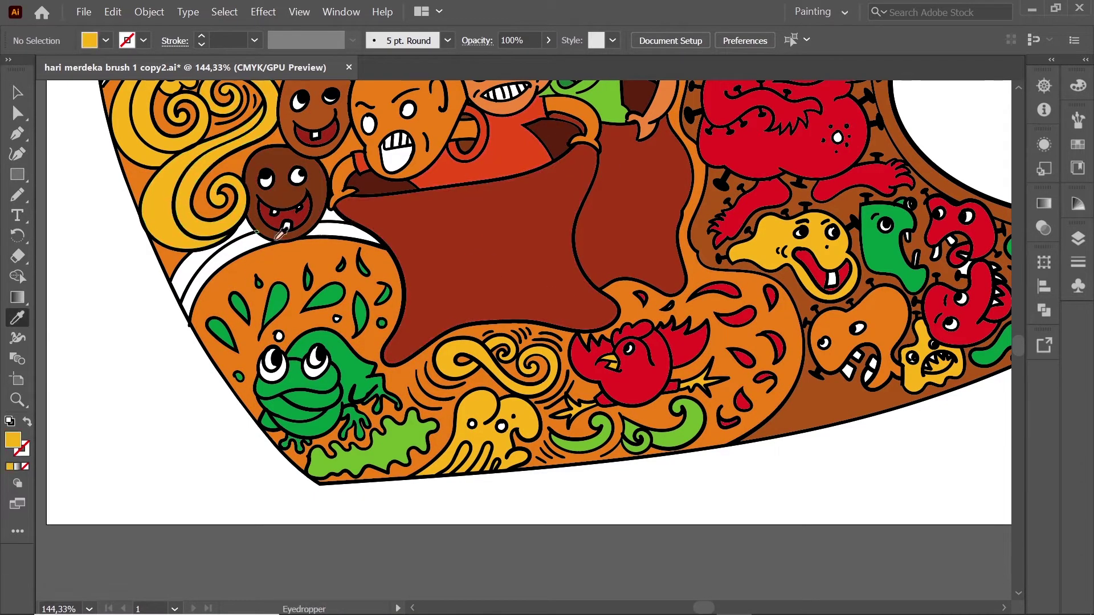
left_click(336, 234)
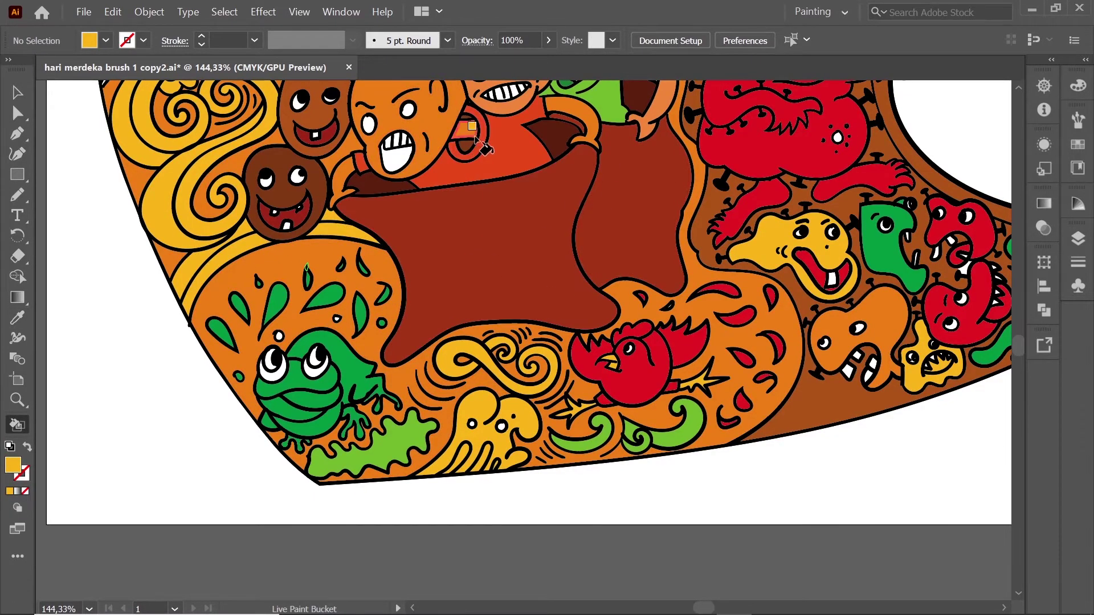
key("i")
left_click(399, 205)
key("k")
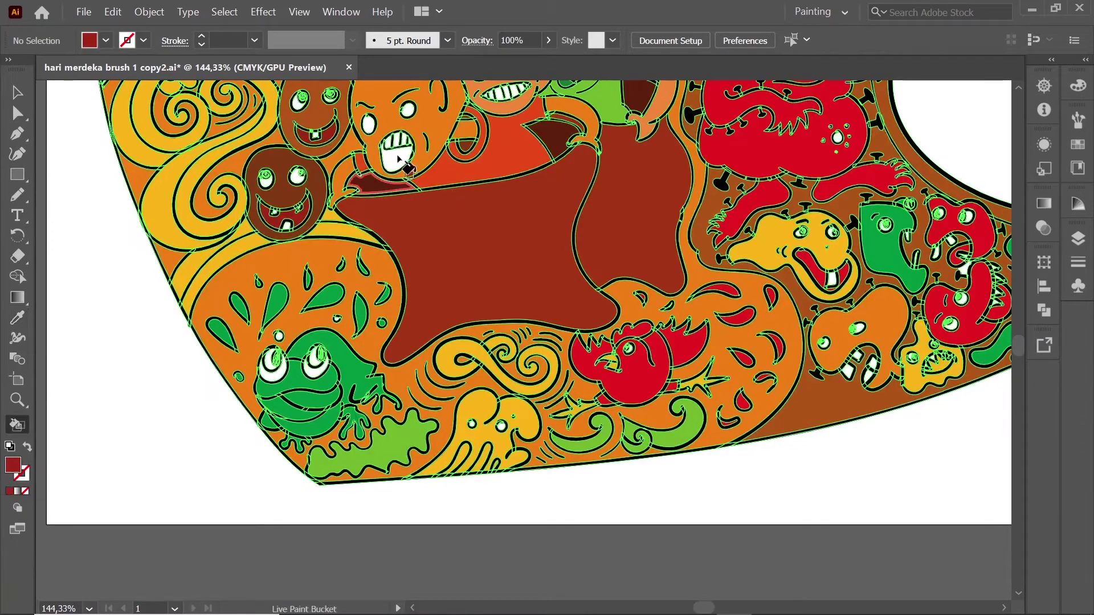
scroll(605, 238, "down", 5)
Step: Sample a pale yellow with the Eyedropper and zoom out to see more of the Garuda
scroll(464, 353, "up", 3)
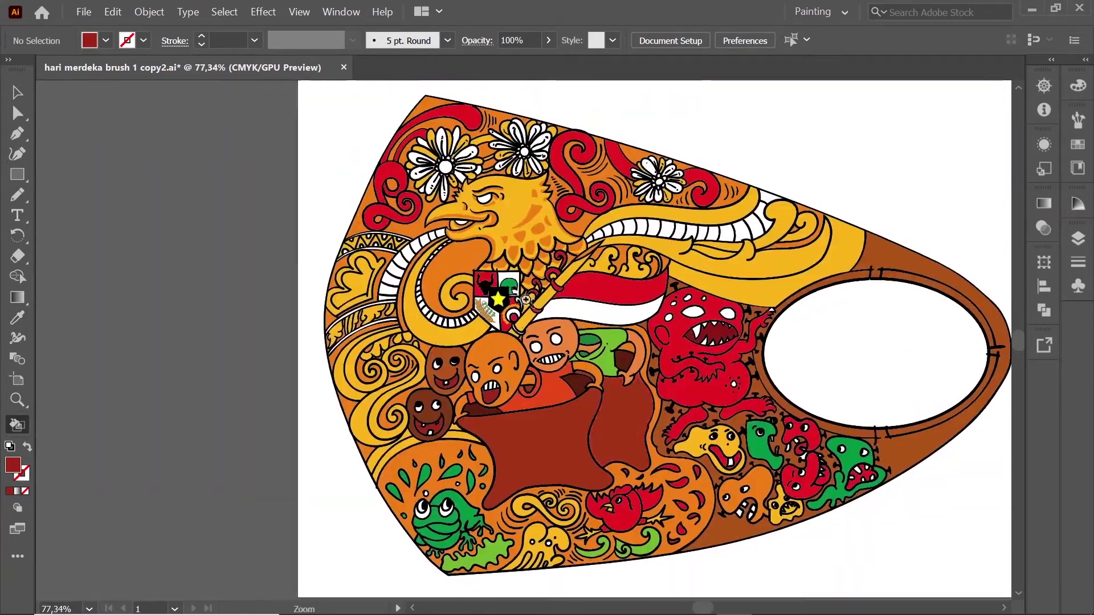
scroll(462, 515, "up", 5)
scroll(573, 402, "up", 3)
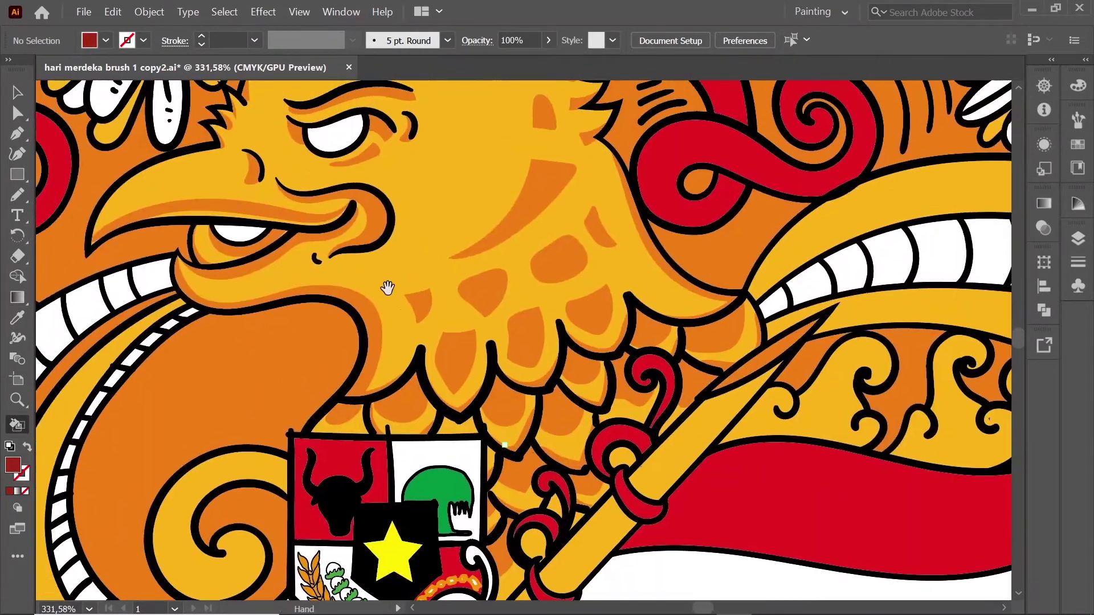
scroll(399, 408, "up", 3)
key("i")
key("z")
left_click_drag(389, 367, 171, 475)
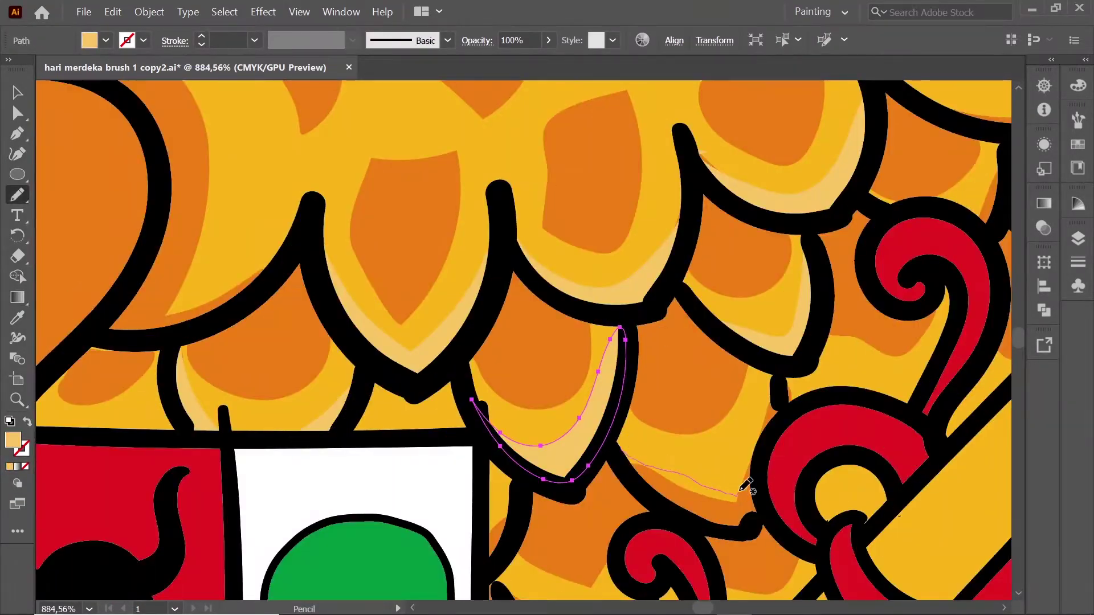
Step: Draw pale yellow pencil highlights on the Garuda's chest feathers, including the one near the spear
left_click_drag(623, 450, 623, 451)
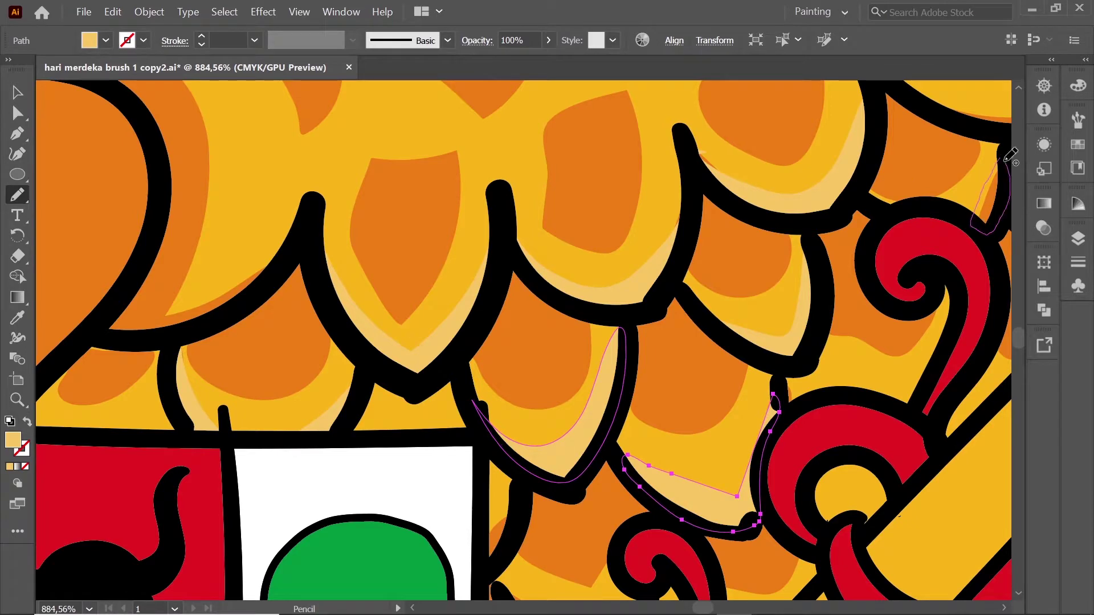
scroll(317, 310, "left", 5)
left_click_drag(370, 241, 260, 296)
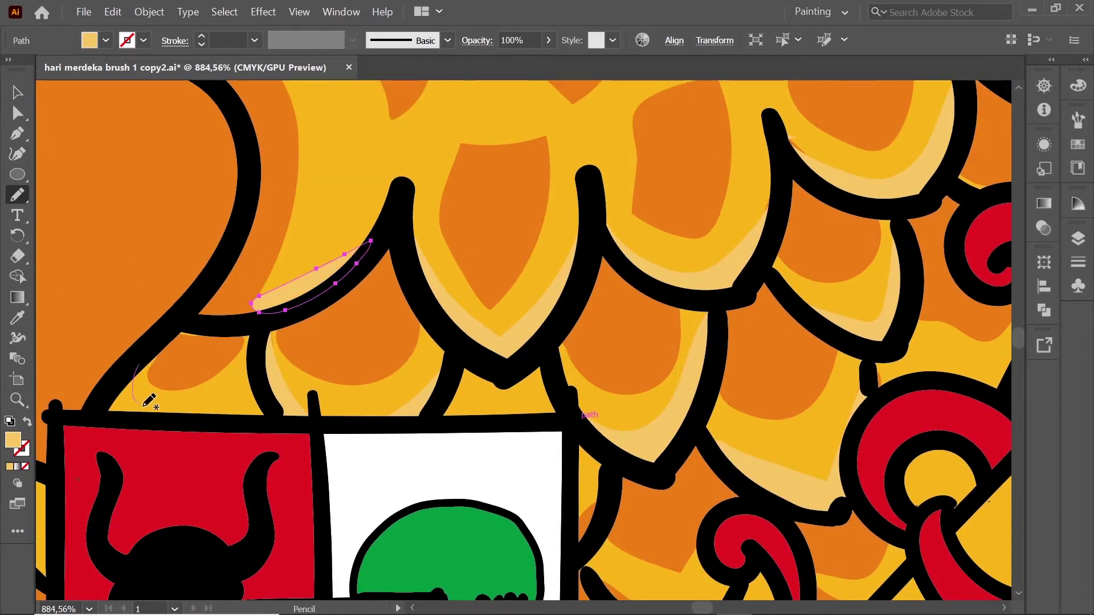
left_click_drag(123, 415, 123, 416)
scroll(711, 159, "right", 10)
scroll(711, 160, "up", 2)
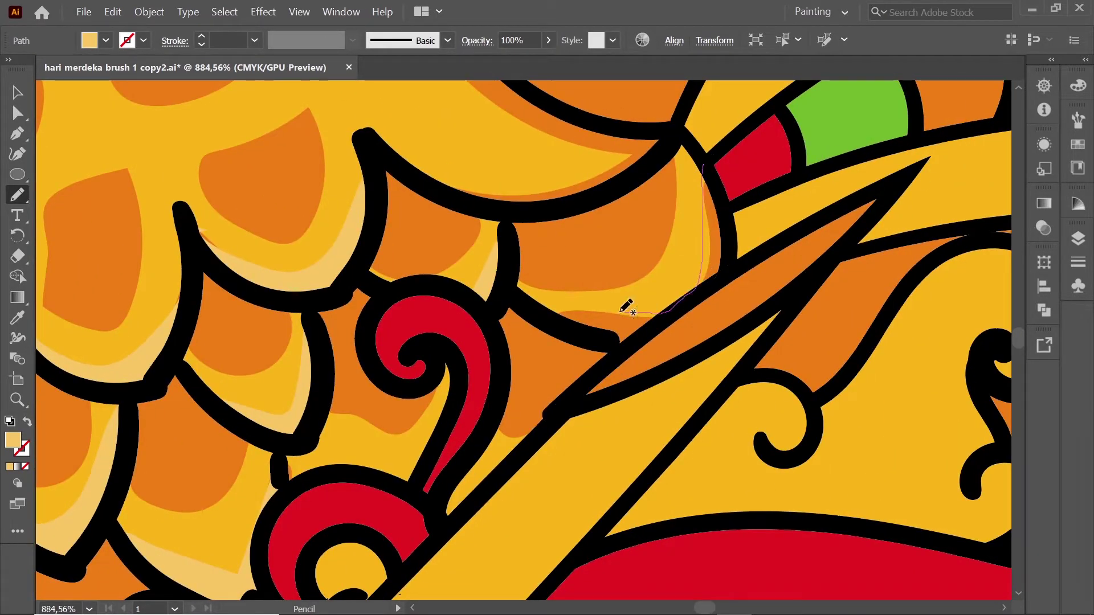
left_click_drag(721, 277, 708, 171)
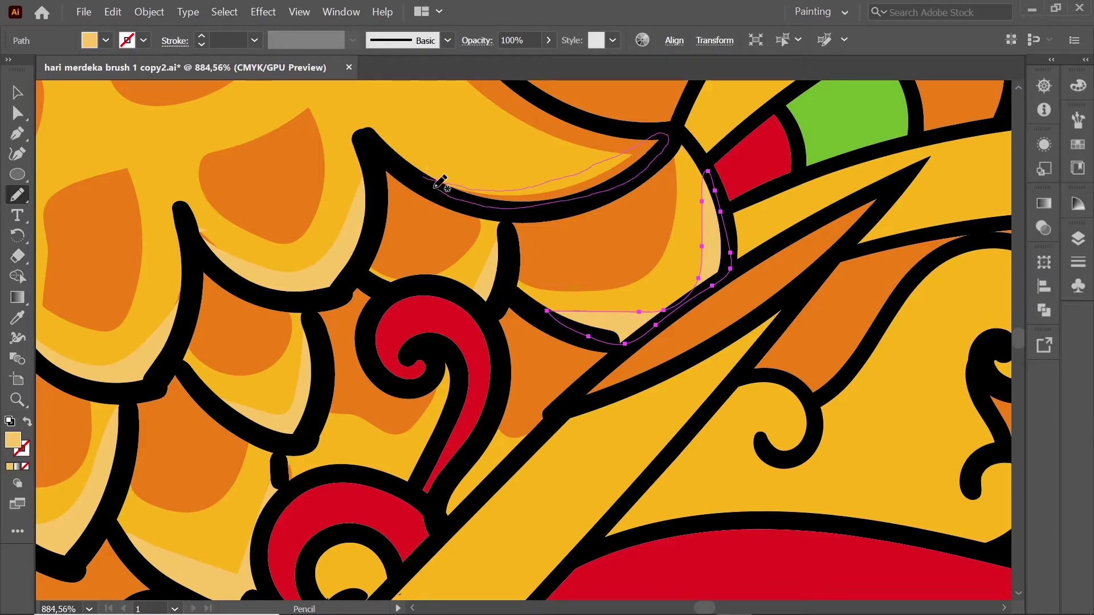
left_click_drag(436, 185, 430, 181)
Step: Add curved pale yellow highlights under the feather spots, then deselect the finished shapes
scroll(586, 224, "down", 5)
scroll(561, 249, "up", 2)
scroll(495, 158, "up", 2)
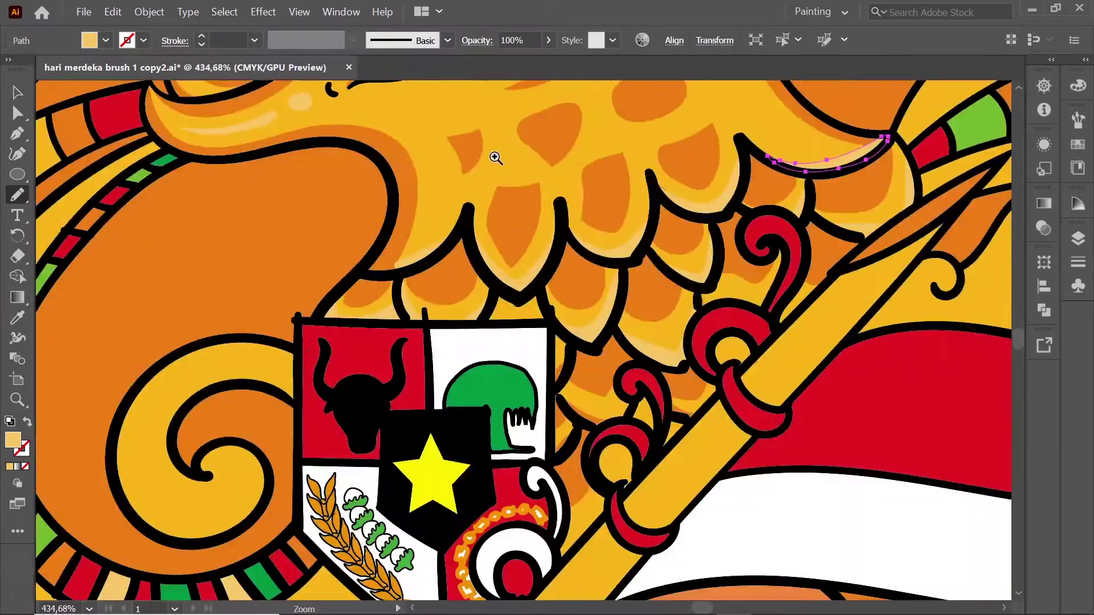
scroll(495, 158, "up", 2)
mouse_move(489, 141)
left_mouse_down()
mouse_move(484, 124)
mouse_move(531, 127)
left_mouse_up()
scroll(531, 126, "up", 5)
scroll(531, 126, "right", 5)
left_click_drag(443, 249, 530, 317)
left_click_drag(450, 279, 451, 280)
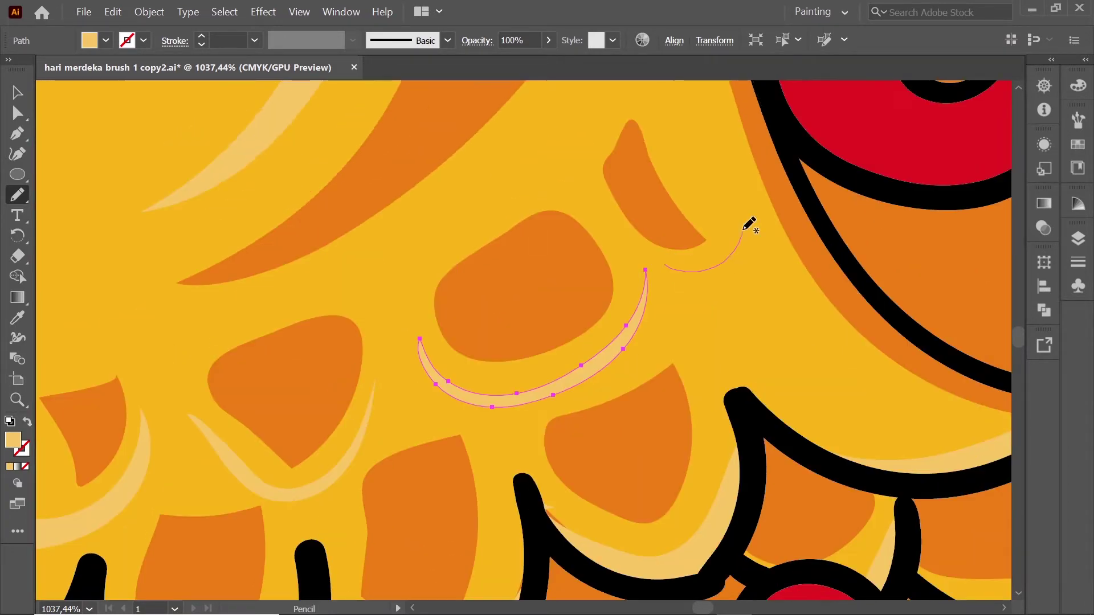
scroll(749, 225, "down", 5)
scroll(500, 317, "down", 5)
key("v")
key("ctrl+shift+a")
Step: Draw a pale yellow highlight beside the Garuda's eye, undo a stray stroke, and deselect
scroll(711, 207, "up", 8)
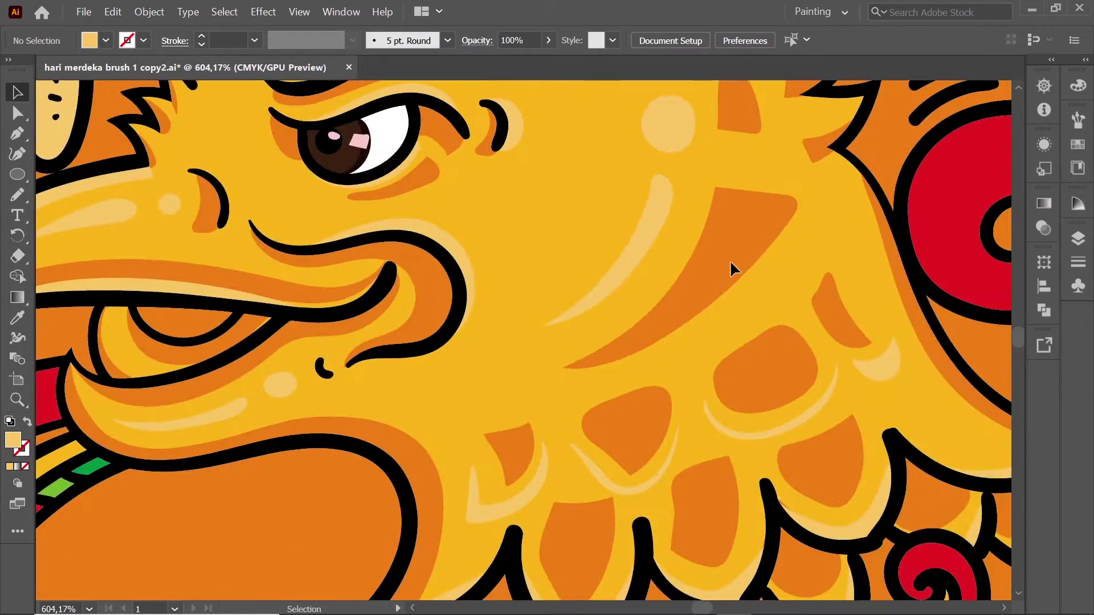
key("n")
left_click_drag(568, 369, 741, 295)
left_click_drag(641, 349, 570, 368)
key("ctrl+z")
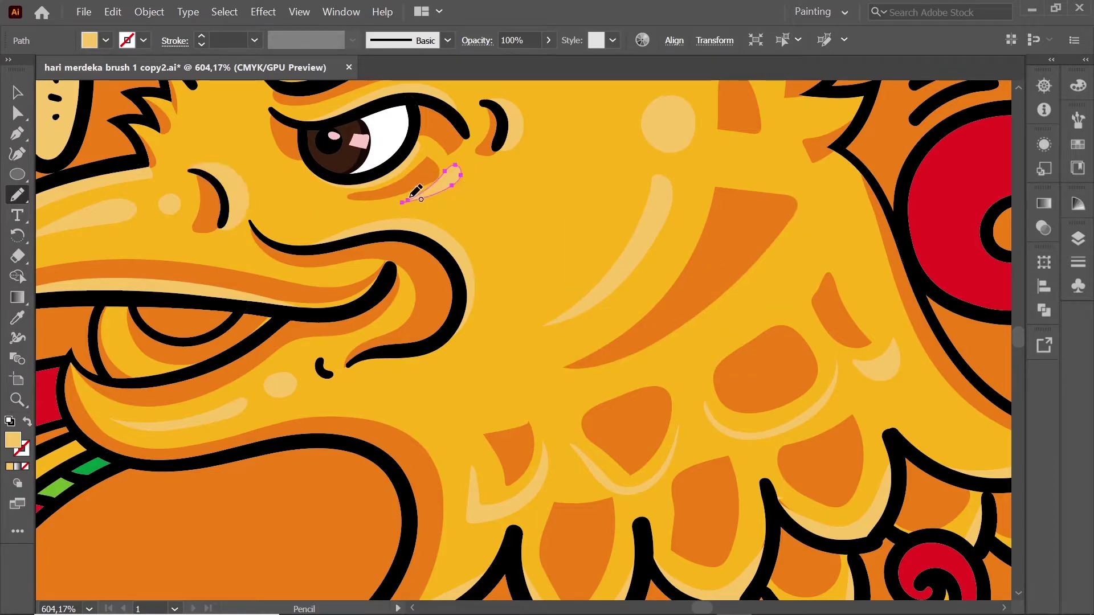
scroll(456, 171, "down", 6)
scroll(383, 308, "up", 1)
scroll(384, 262, "up", 5)
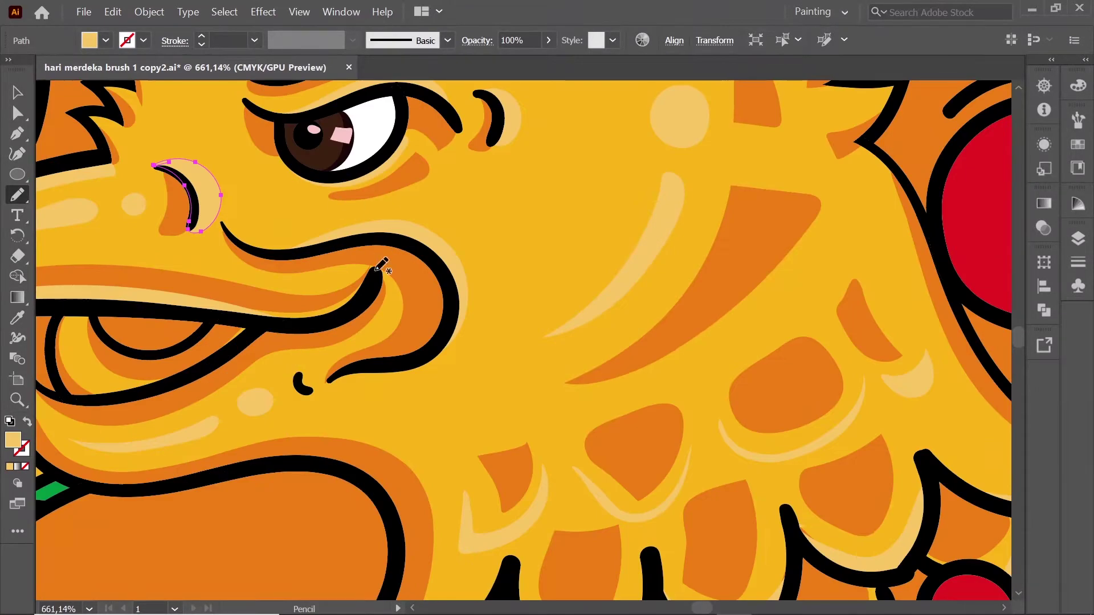
key("v")
key("ctrl+shift+a")
scroll(463, 308, "up", 1)
scroll(464, 308, "down", 5)
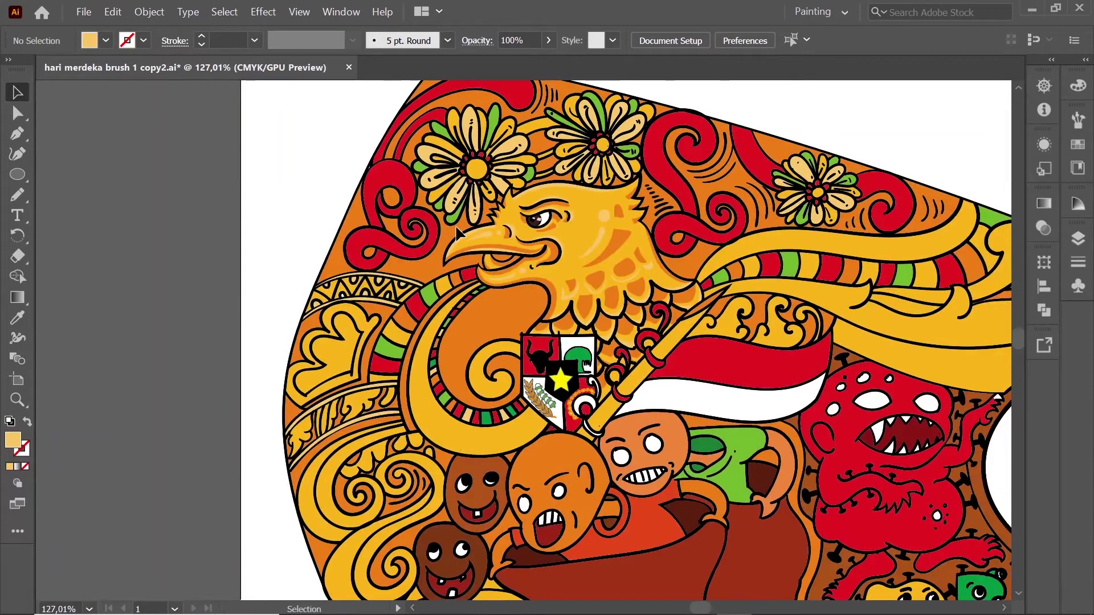
scroll(459, 233, "up", 3)
Step: Draw white pencil highlights along the beak's upper and lower edges and on the nostril
scroll(586, 378, "up", 3)
key("n")
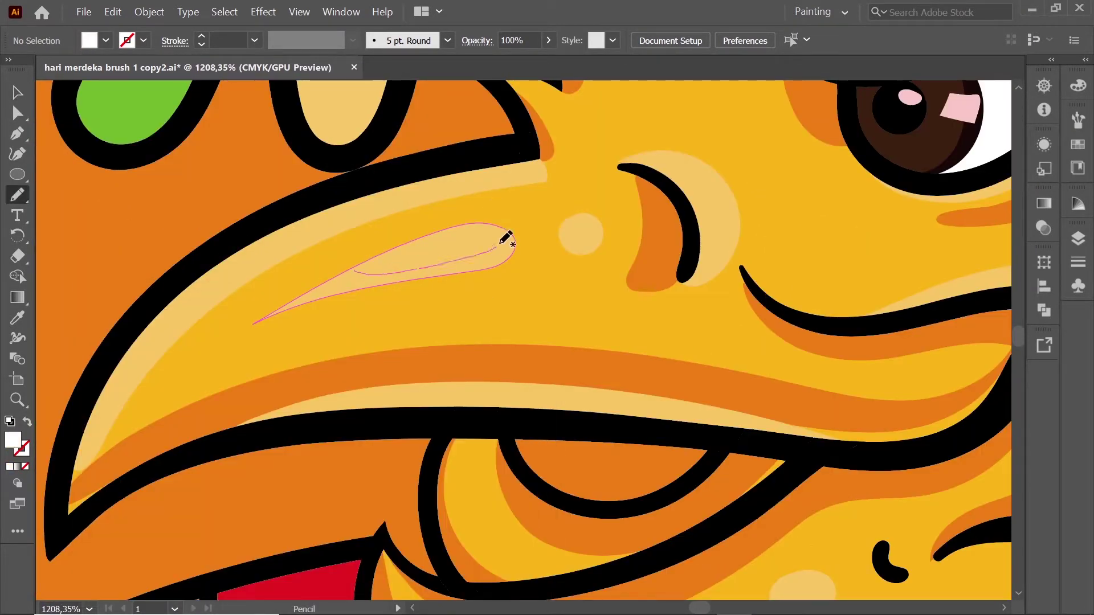
left_click_drag(501, 243, 396, 282)
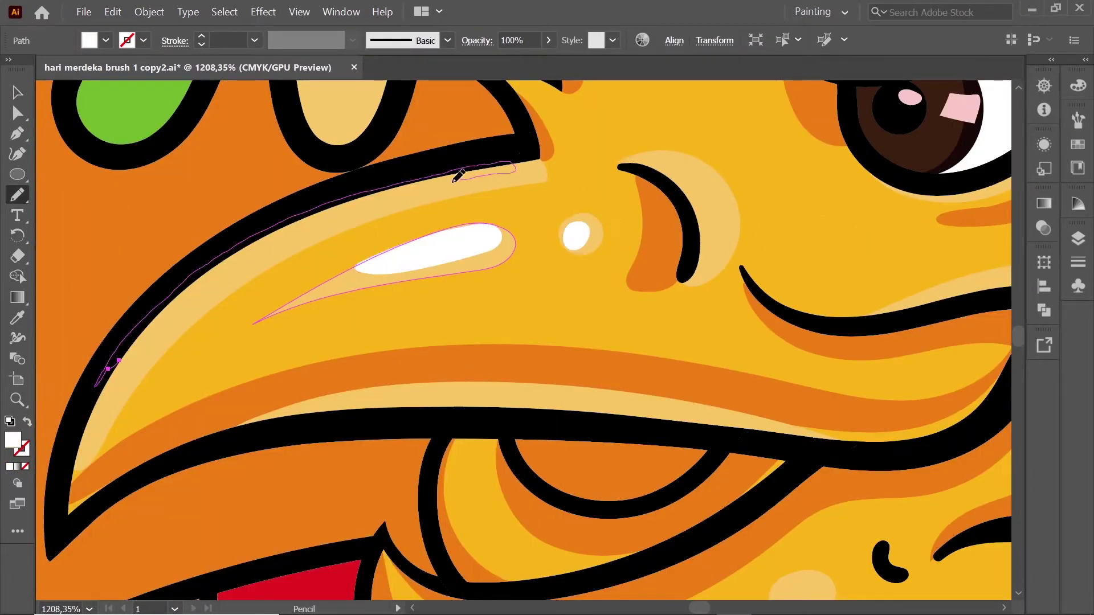
left_click_drag(83, 438, 71, 461)
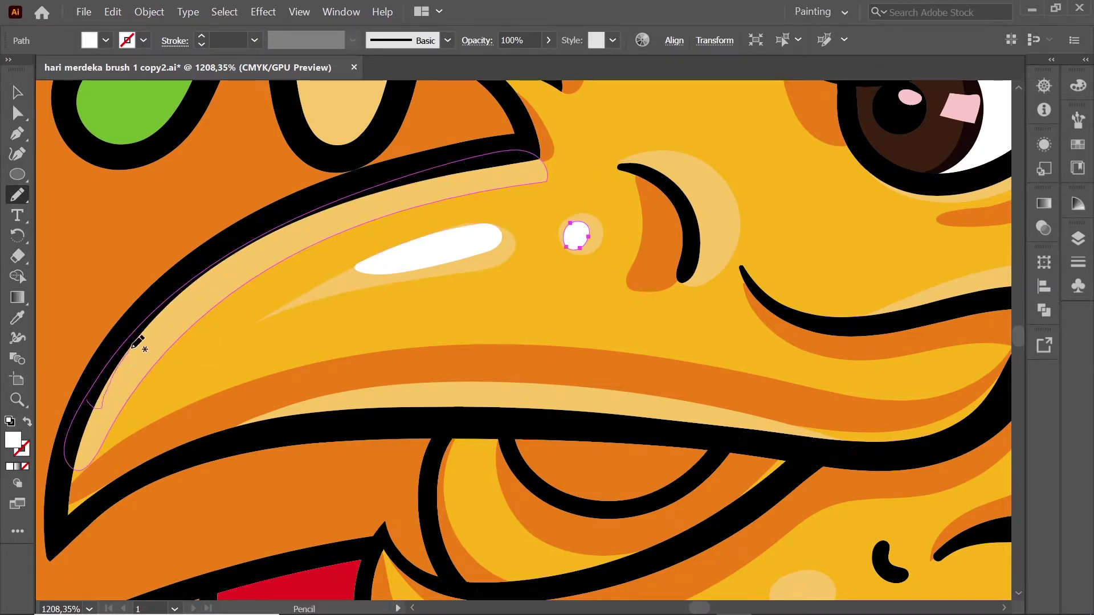
left_click_drag(254, 230, 244, 313)
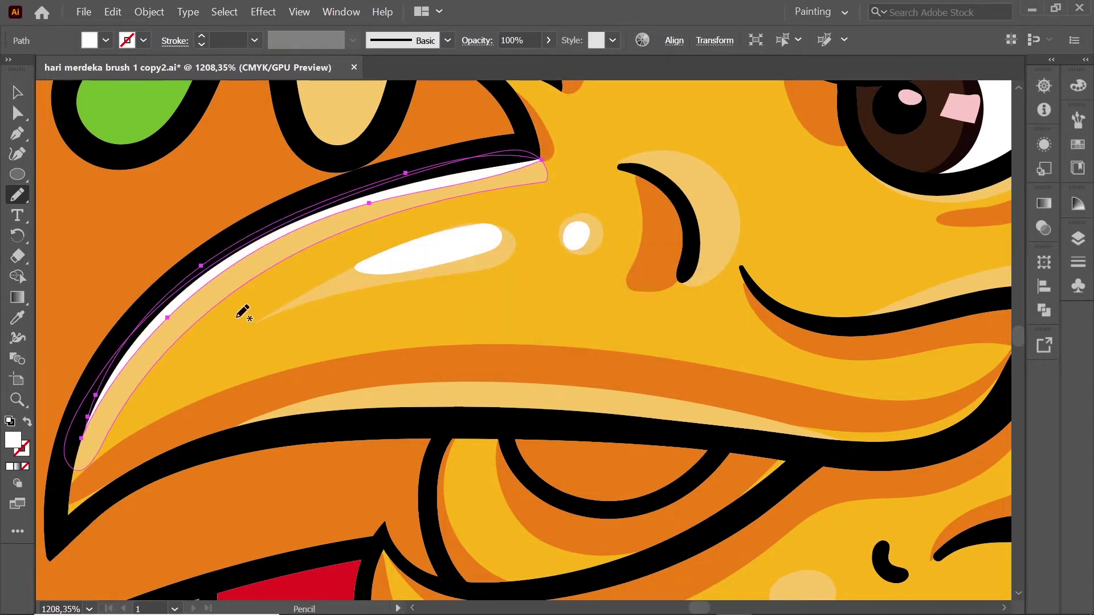
left_click_drag(718, 242, 707, 178)
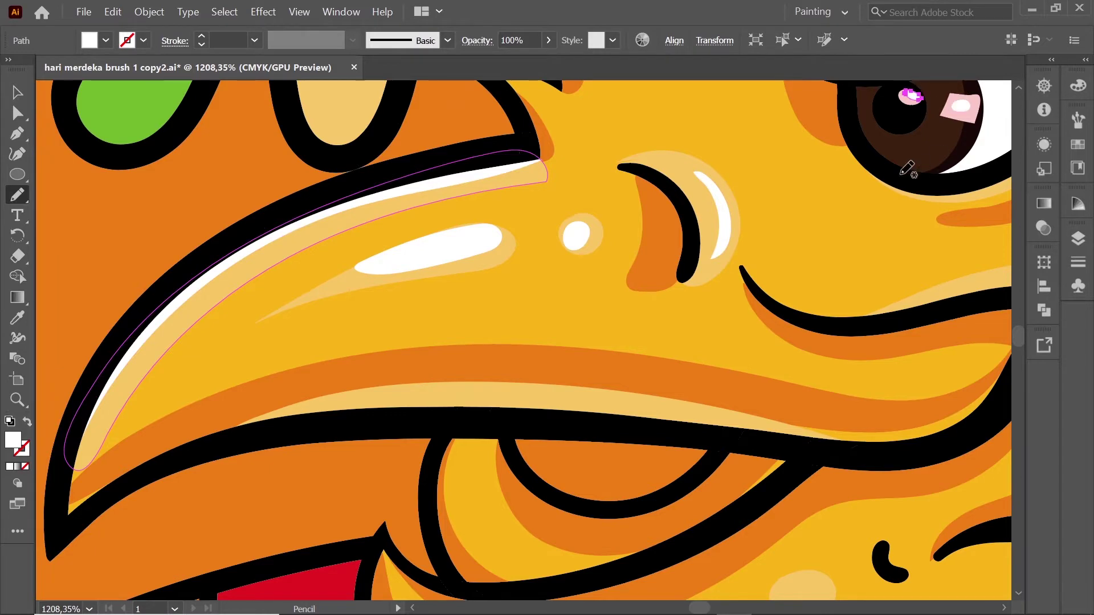
scroll(688, 288, "down", 3)
scroll(911, 249, "up", 2)
left_click_drag(400, 209, 445, 199)
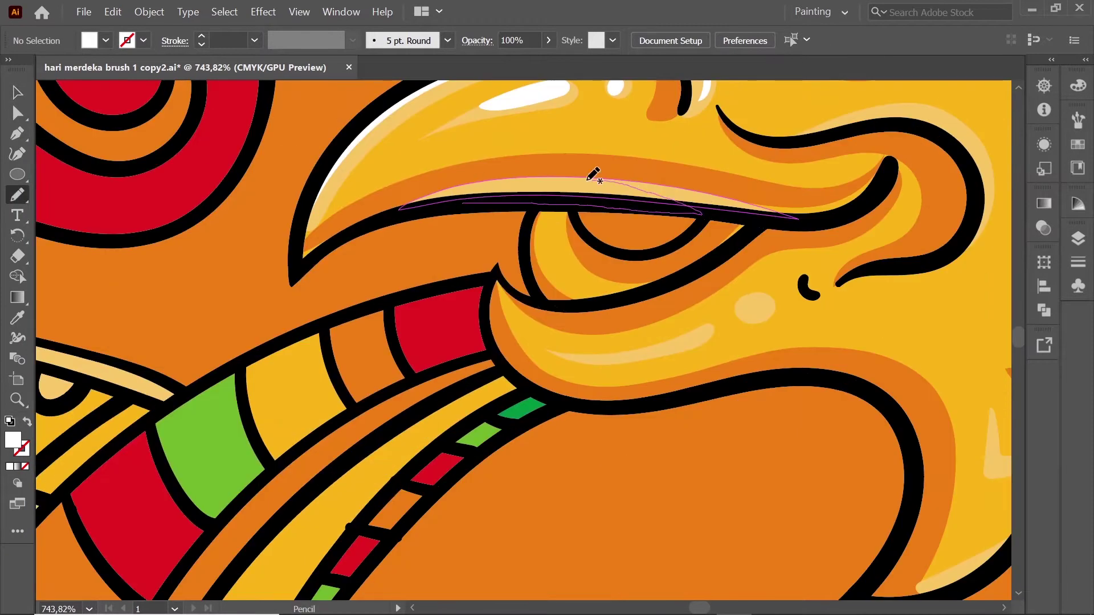
left_click_drag(593, 174, 510, 184)
left_click_drag(695, 342, 645, 352)
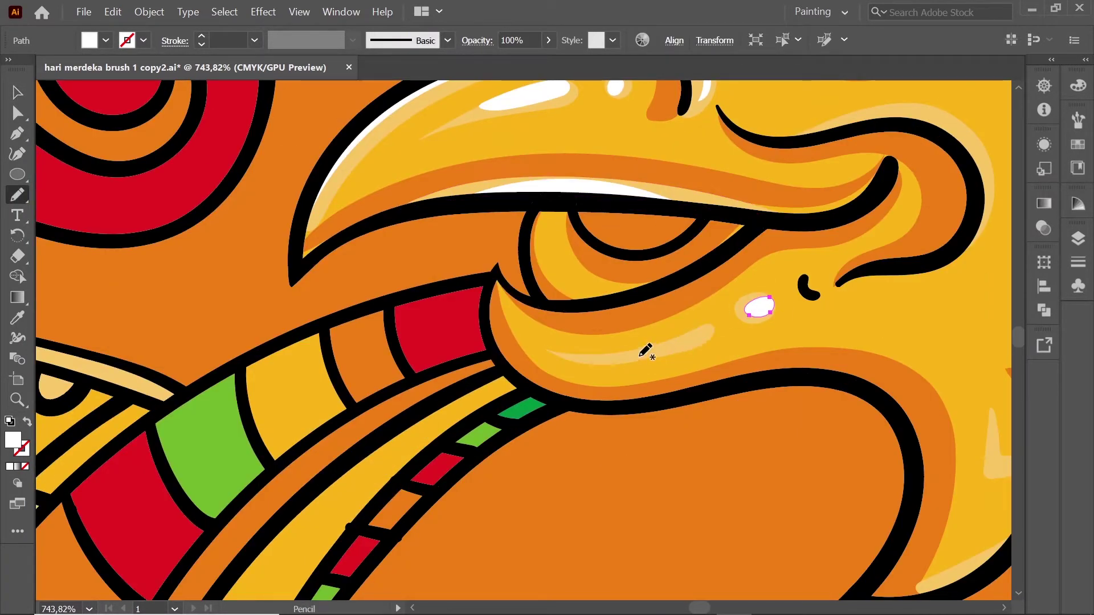
Step: Trace a white highlight along the top edge of the Garuda's black curl
scroll(542, 373, "down", 5)
scroll(706, 359, "up", 6)
scroll(298, 144, "up", 2)
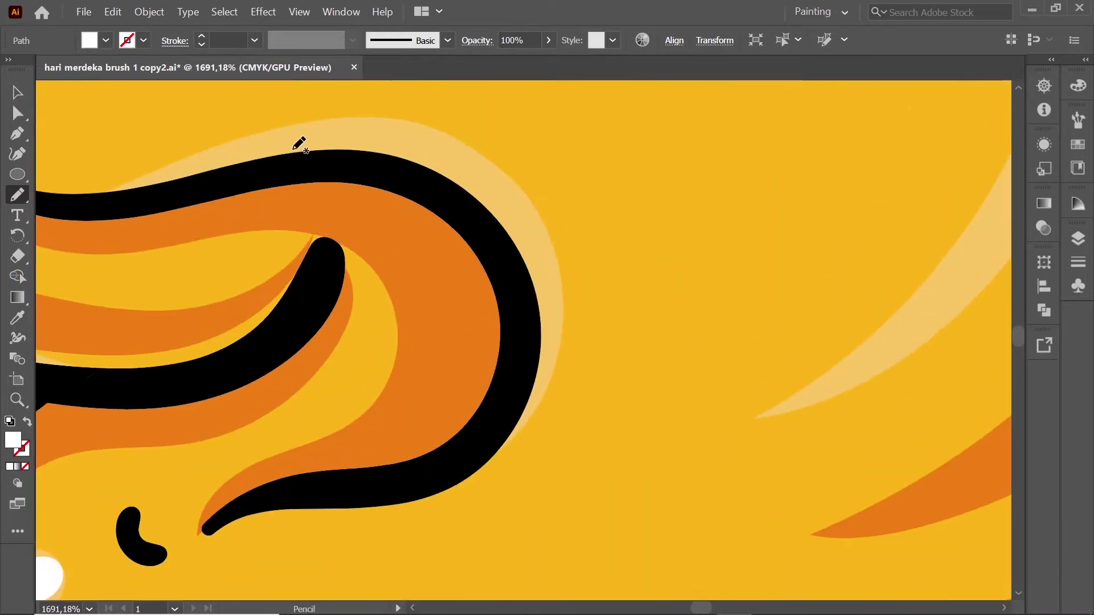
left_click_drag(271, 135, 547, 290)
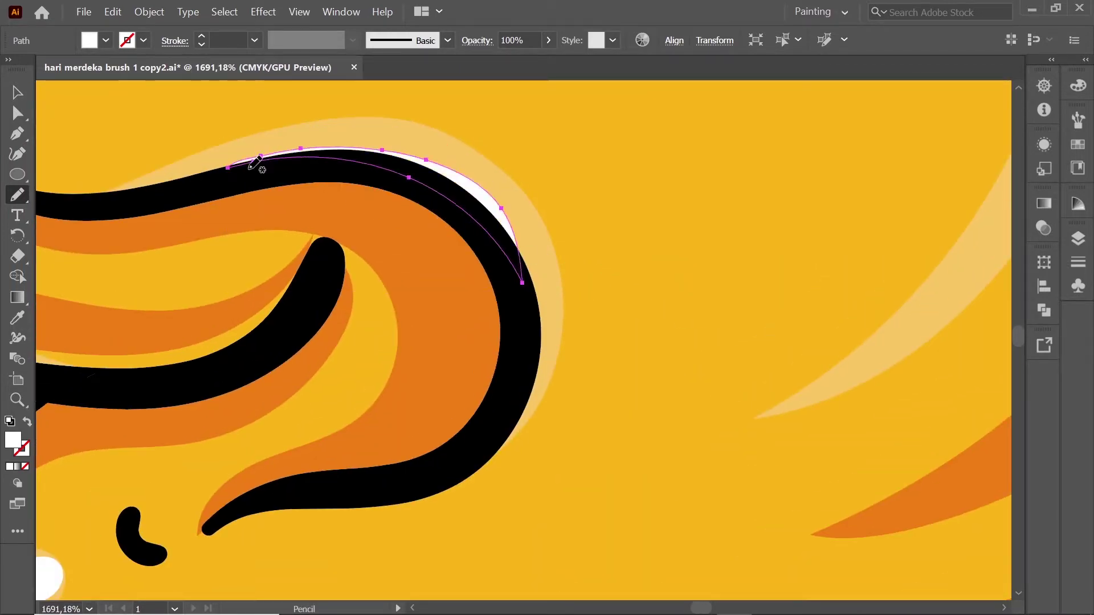
left_click_drag(407, 147, 521, 273)
Step: Try filling the curl's light band white with Live Paint, then undo that fill
key("v")
left_click_drag(450, 159, 460, 157)
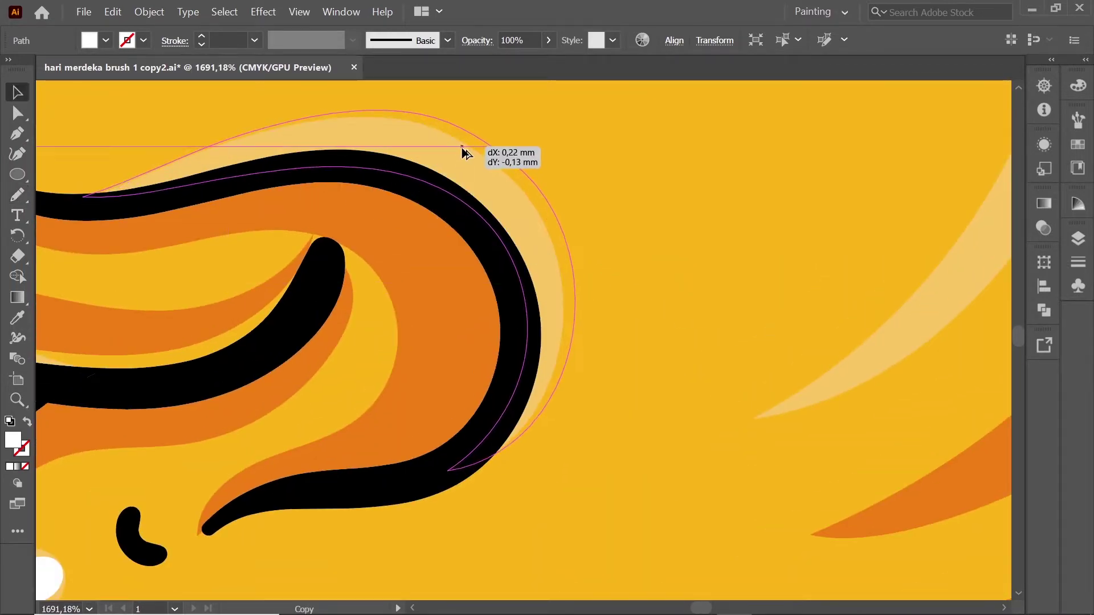
key("k")
double_click(12, 464)
left_click(92, 339)
left_click(496, 345)
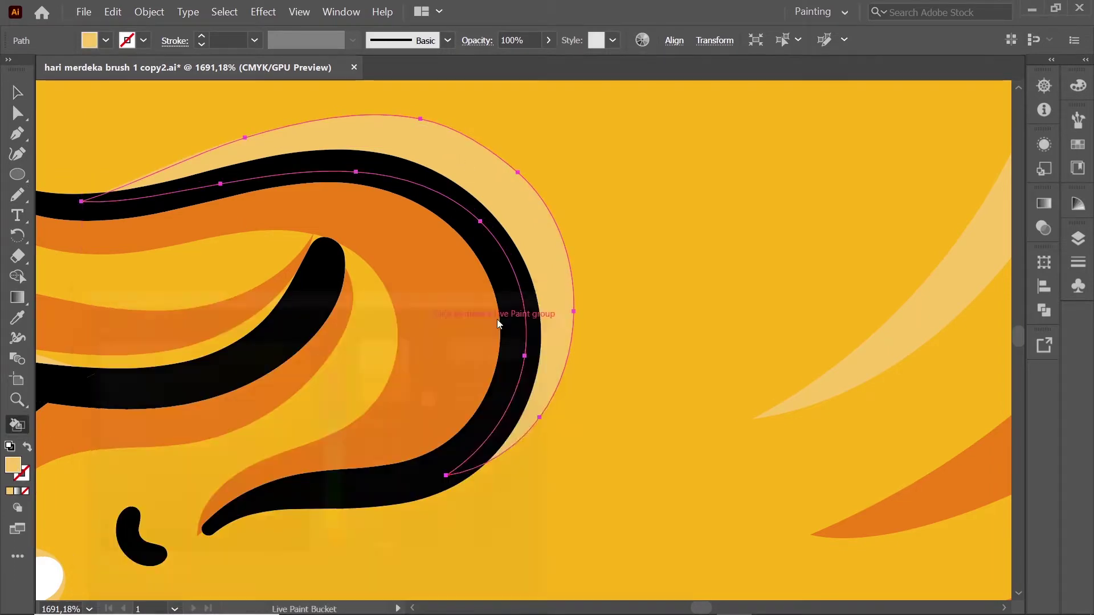
left_click(520, 195)
right_click(469, 165)
left_click(502, 183)
Step: Nudge the highlight shape and redraw the light band's upper edge with the Pencil
key("v")
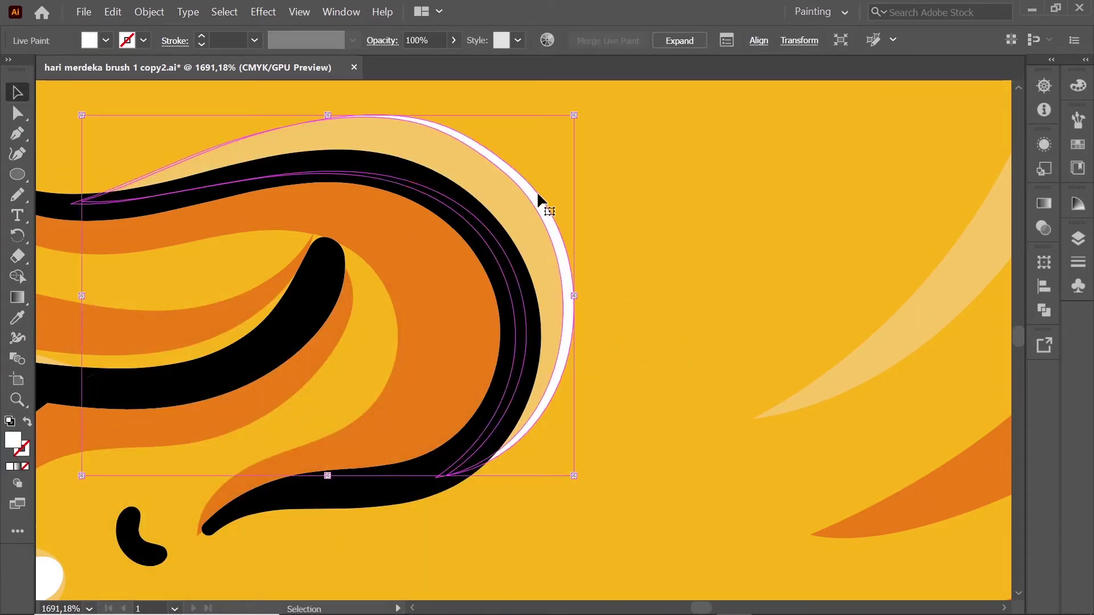
left_click_drag(536, 190, 536, 186)
scroll(536, 188, "down", 5)
key("ctrl+shift+a")
left_click(664, 251)
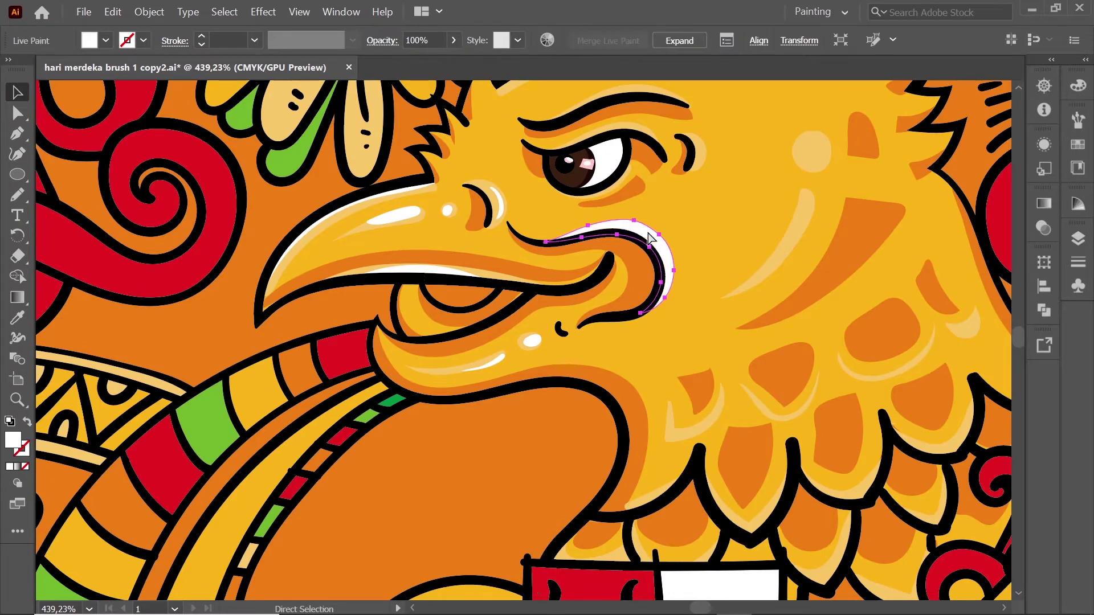
scroll(679, 246, "up", 8)
key("n")
left_click_drag(602, 186, 861, 269)
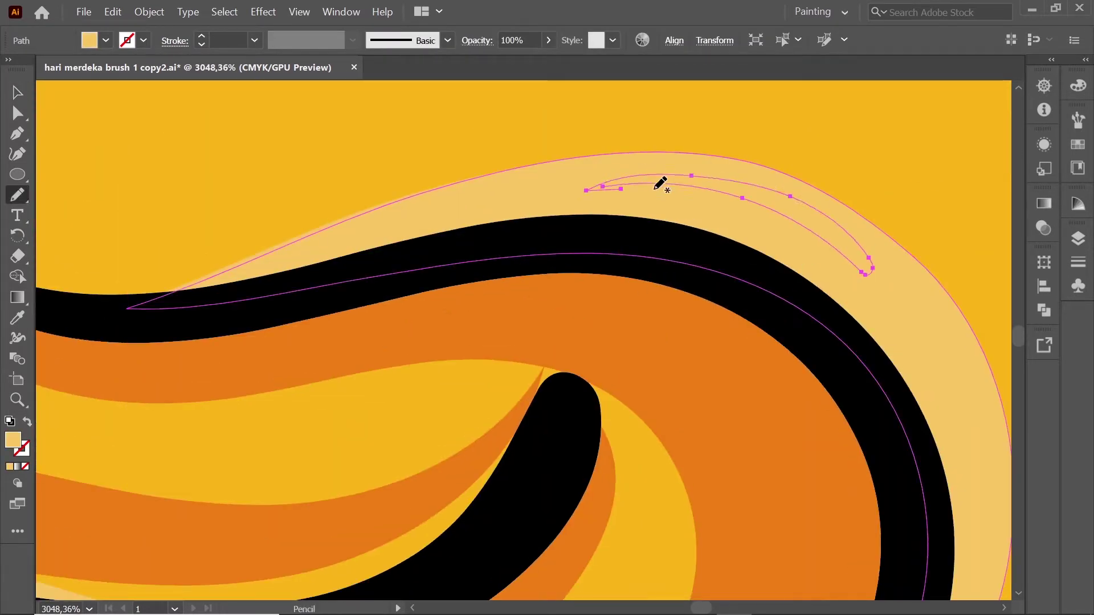
Step: Draw a white highlight inside the curl's light band
key("v")
key("n")
key("ctrl+shift+a")
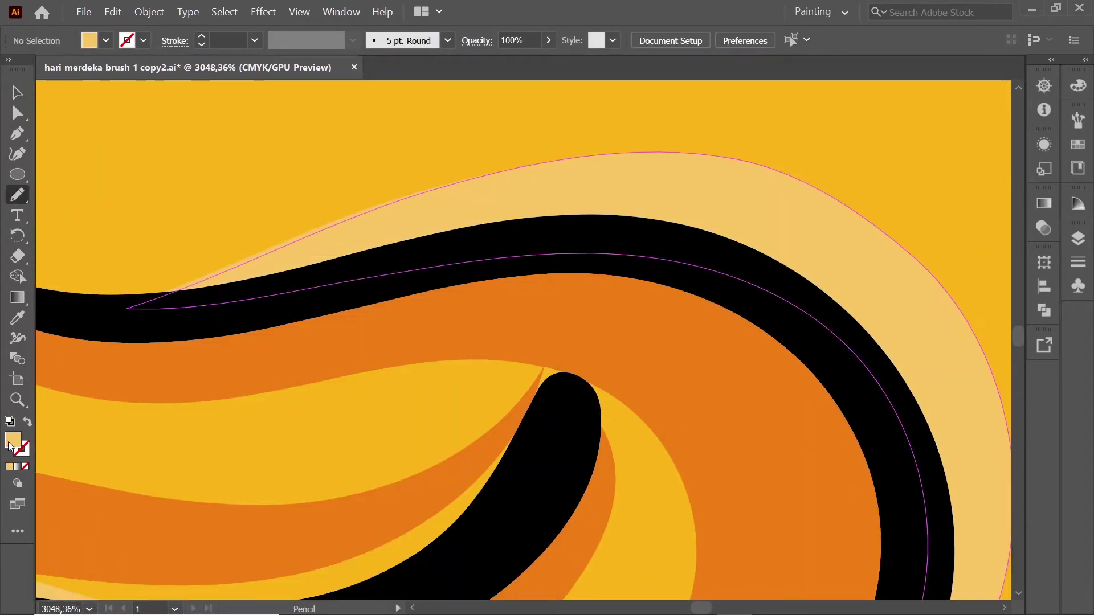
left_click_drag(640, 178, 879, 261)
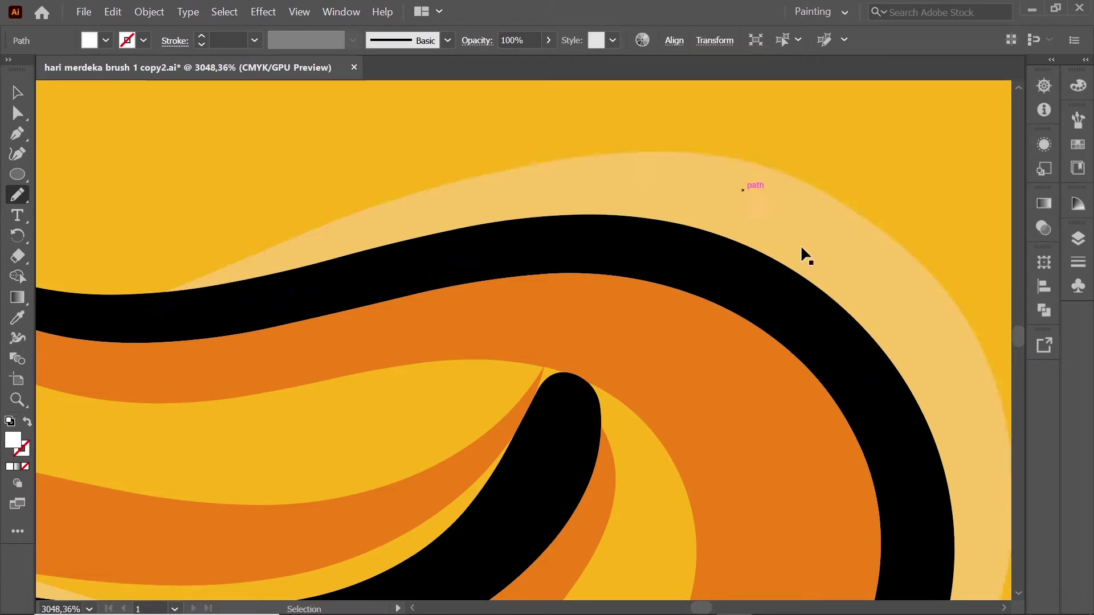
left_click(887, 237, "ctrl")
Step: Resize the white band highlight and adjust one of its anchor points
scroll(955, 272, "down", 9)
key("v")
scroll(886, 234, "up", 5)
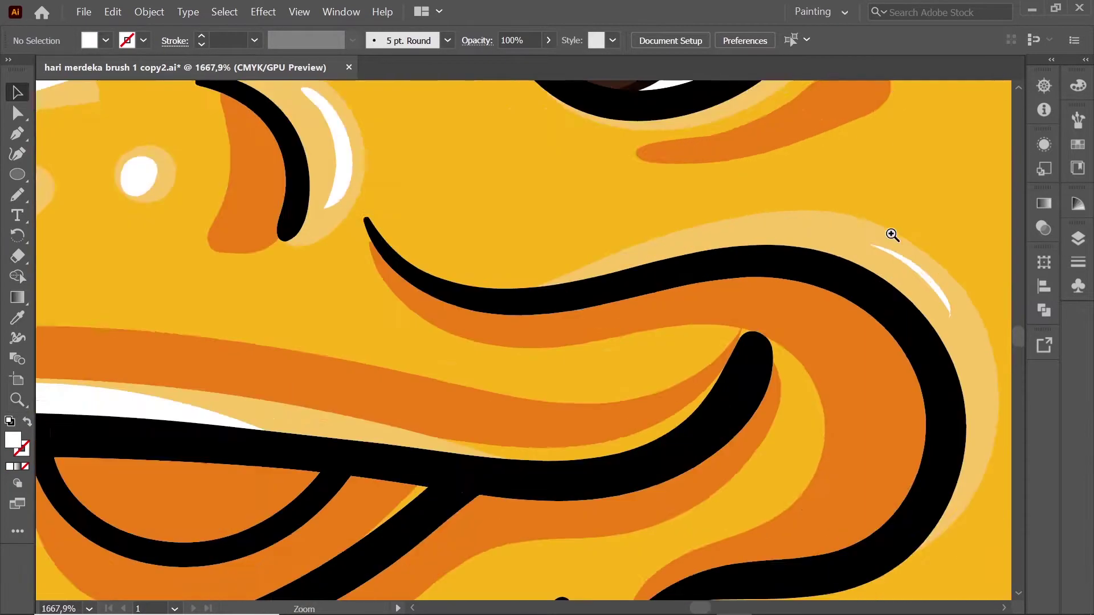
scroll(659, 176, "up", 3)
left_click(659, 176)
left_click_drag(691, 127, 710, 122)
left_click_drag(576, 232, 561, 246)
key("a")
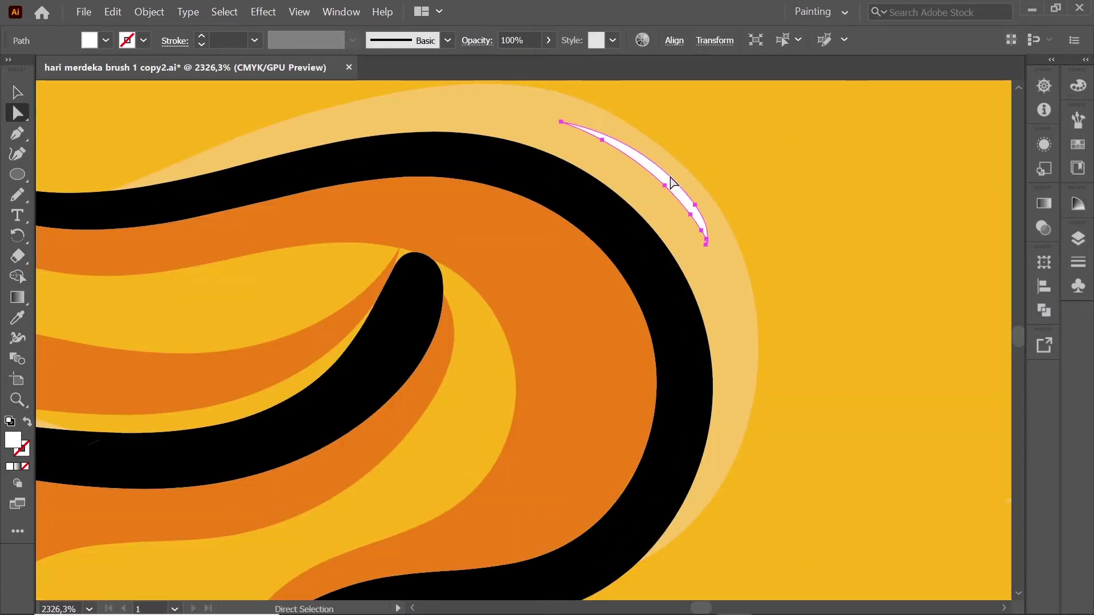
left_click_drag(669, 184, 659, 187)
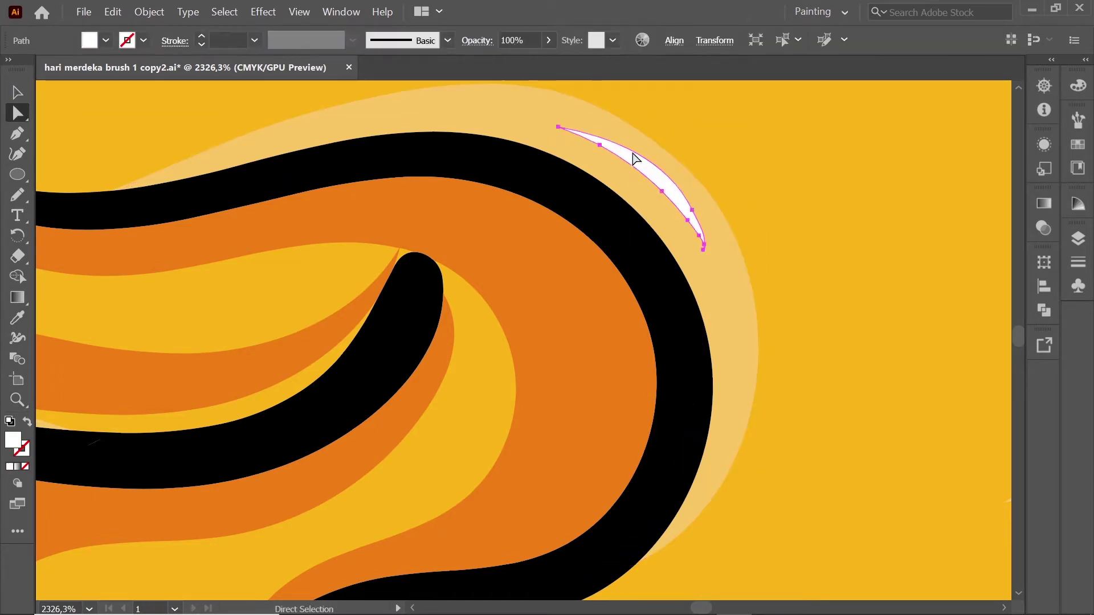
key("ctrl+shift+a")
Step: Draw and reshape a white highlight along the Garuda's brow, then clear the selection
scroll(854, 183, "down", 8)
scroll(854, 183, "up", 3)
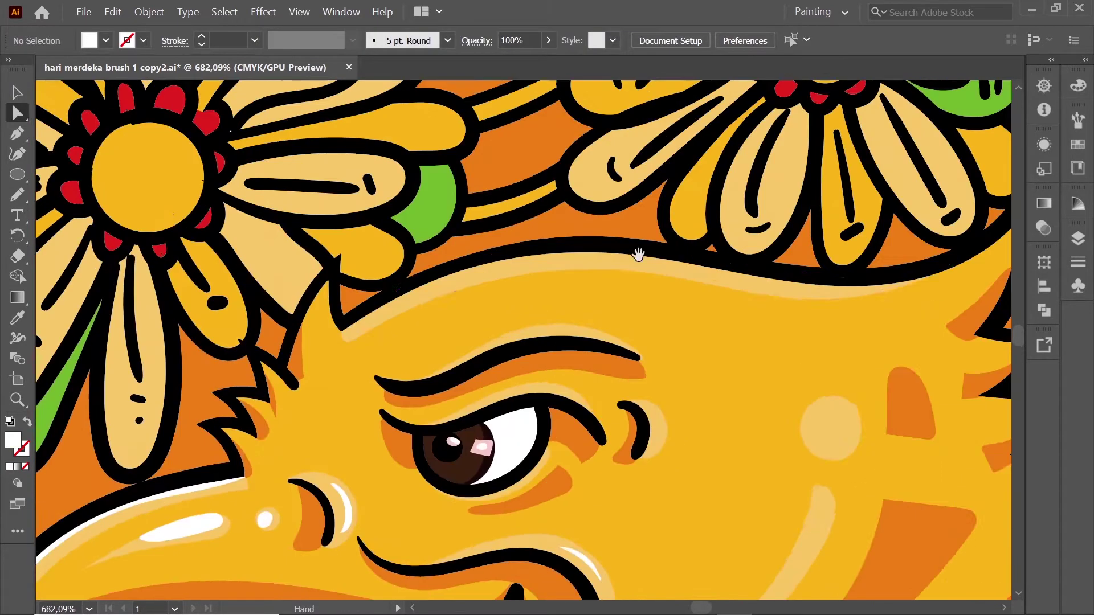
key("n")
left_click_drag(763, 277, 418, 288)
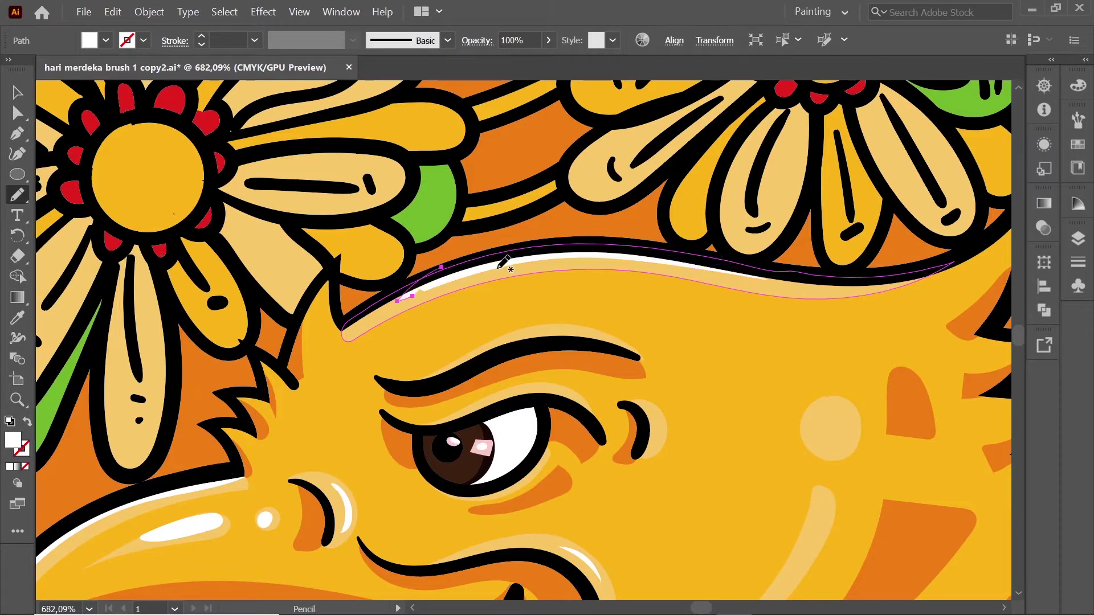
scroll(390, 278, "up", 3)
mouse_move(322, 399)
left_mouse_down()
mouse_move(491, 315)
mouse_move(435, 325)
left_mouse_up()
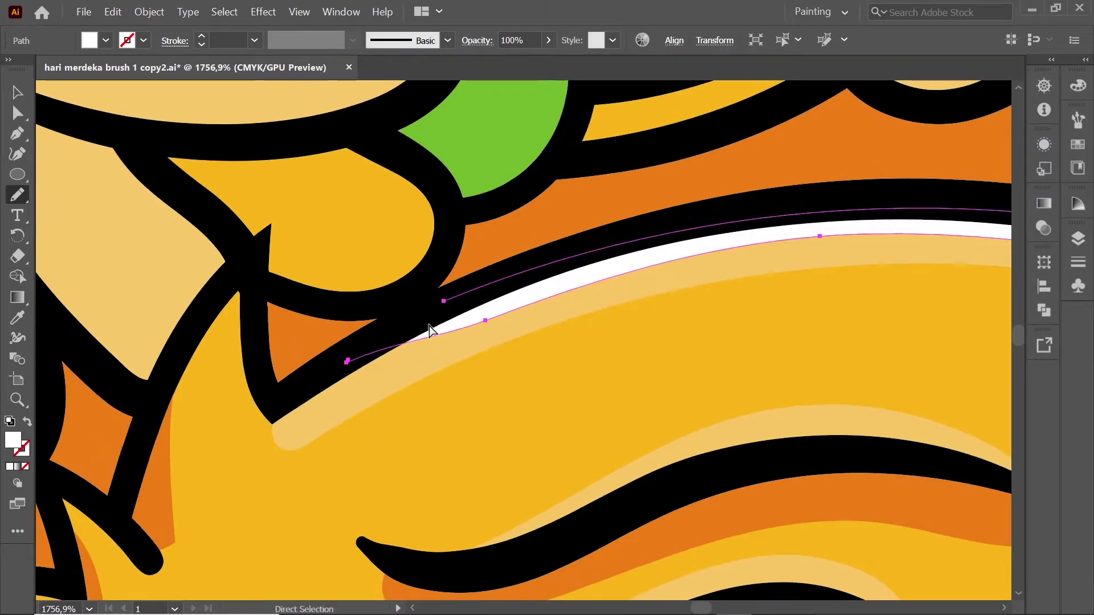
scroll(373, 345, "down", 10)
key("v")
key("ctrl+shift+a")
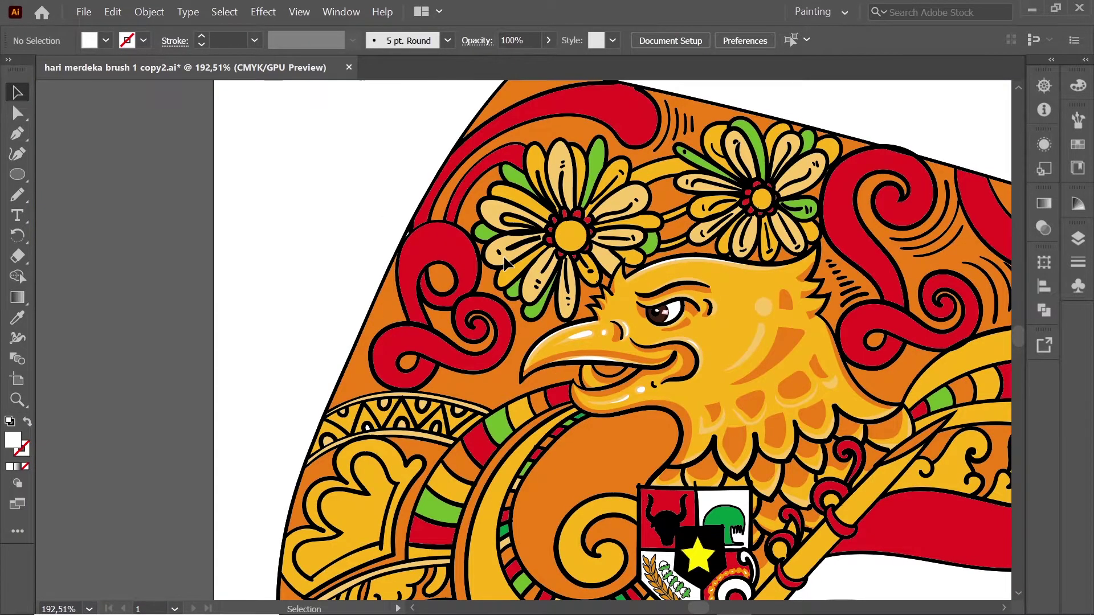
Step: Draw small white highlights on each petal of the first flower
scroll(504, 263, "up", 5)
scroll(504, 263, "down", 3)
key("n")
left_click_drag(655, 265, 732, 261)
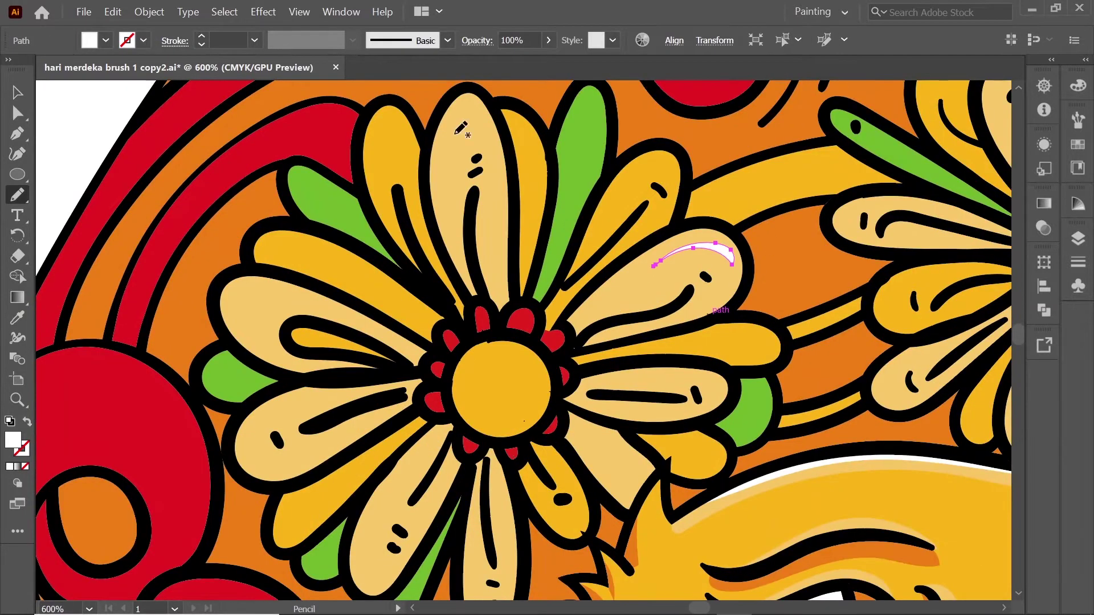
left_click_drag(442, 155, 488, 141)
left_click_drag(278, 300, 235, 336)
left_click_drag(268, 432, 256, 459)
left_click_drag(392, 487, 365, 561)
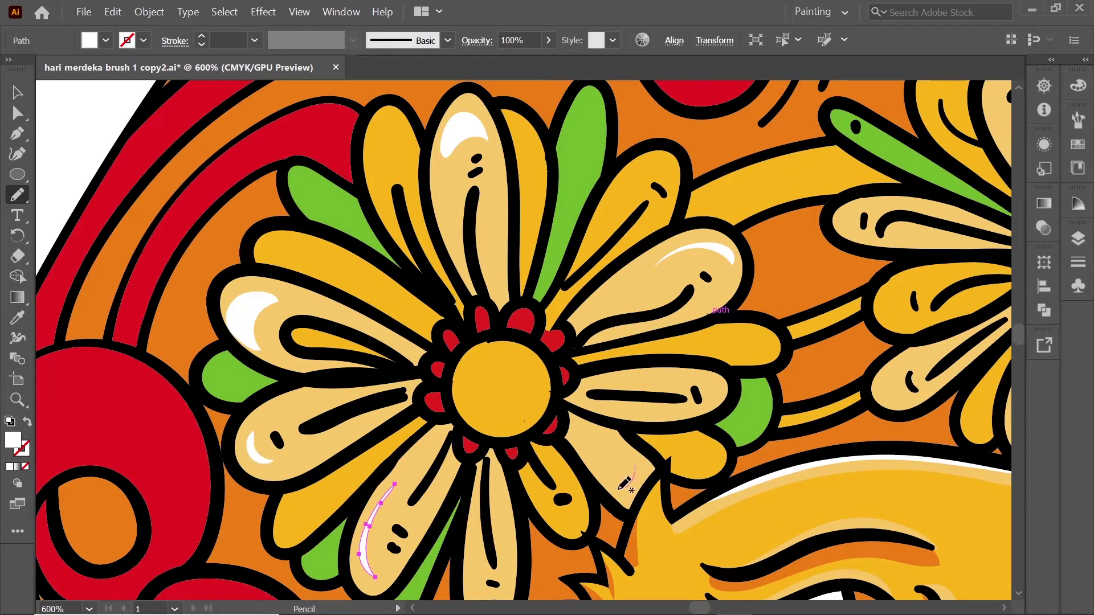
left_click_drag(636, 468, 618, 489)
left_click_drag(601, 380, 699, 383)
left_click_drag(443, 184, 452, 246)
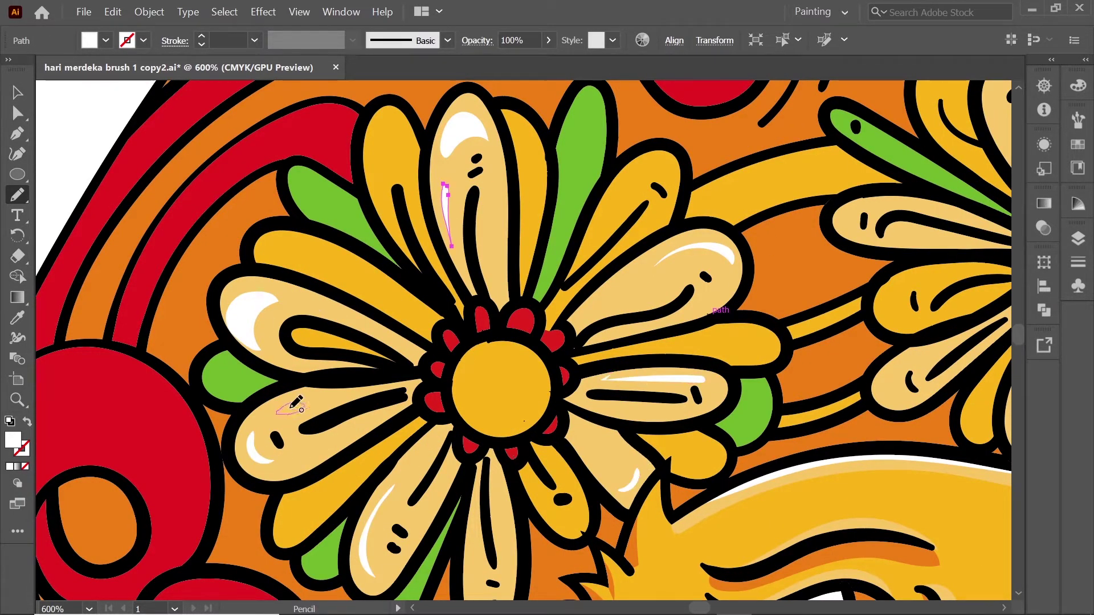
left_click_drag(292, 408, 302, 405)
left_click_drag(889, 374, 902, 402)
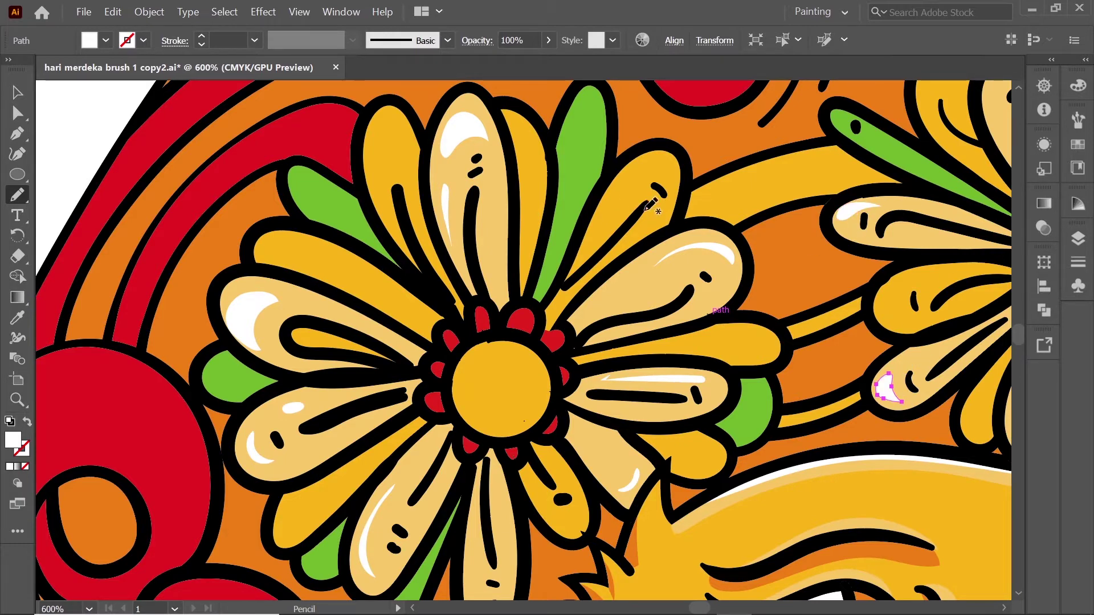
Step: Pan to the right-hand flower and add white highlights to its petals
left_click_drag(649, 204, 214, 310)
left_click_drag(575, 185, 556, 205)
left_click_drag(766, 194, 746, 234)
left_click_drag(798, 270, 739, 312)
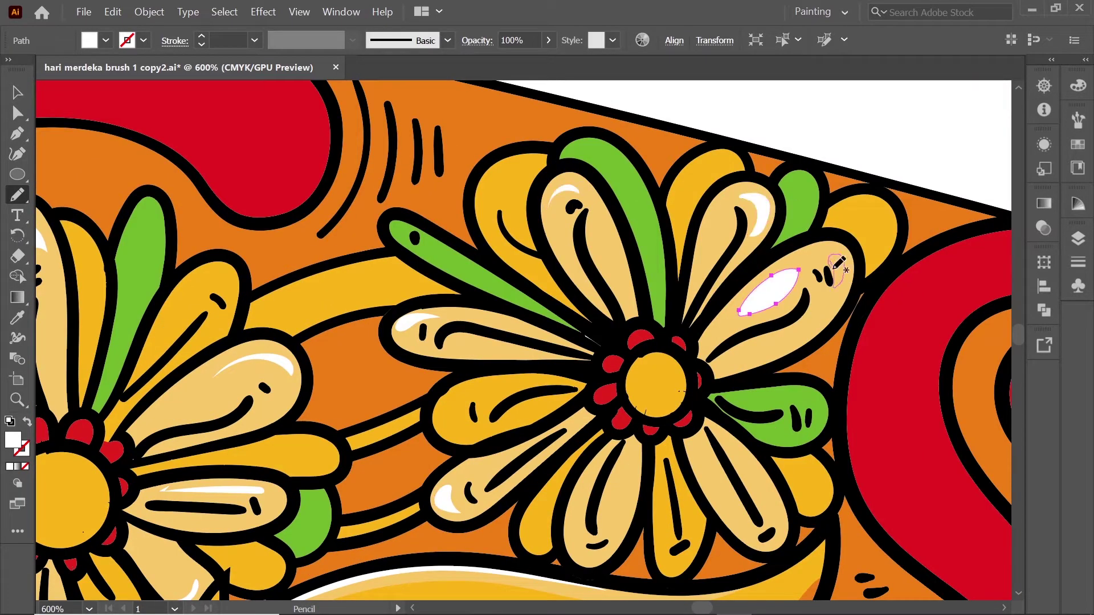
left_click_drag(835, 267, 836, 285)
left_click_drag(629, 470, 609, 524)
left_click_drag(749, 462, 778, 515)
left_click_drag(714, 478, 723, 504)
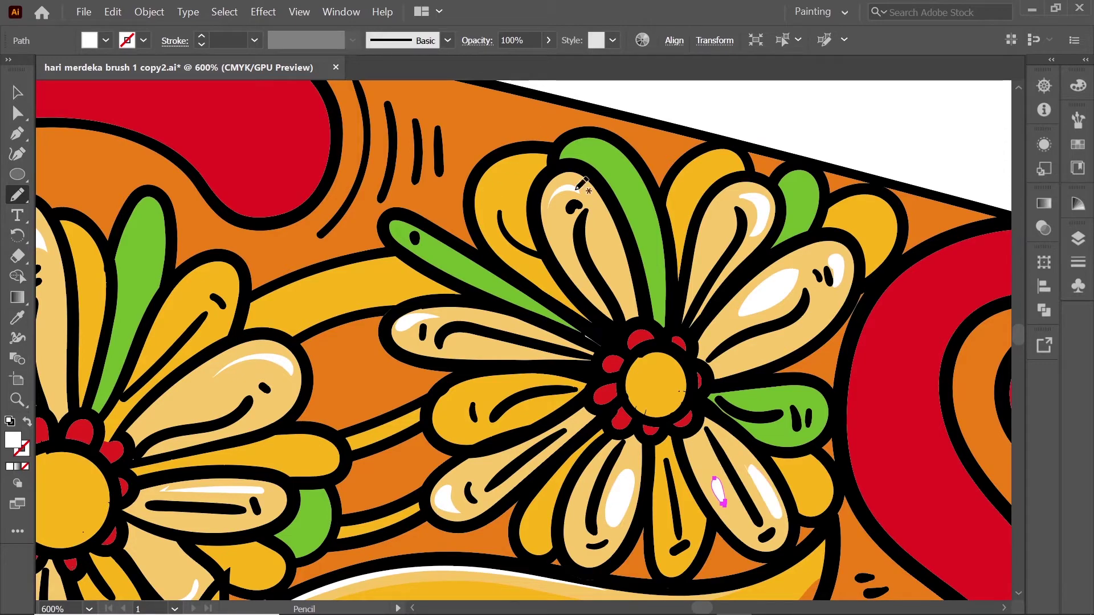
left_click_drag(653, 247, 639, 191)
Step: Pan to the third flower and add white highlights to its petals
left_click_drag(655, 285, 245, 199)
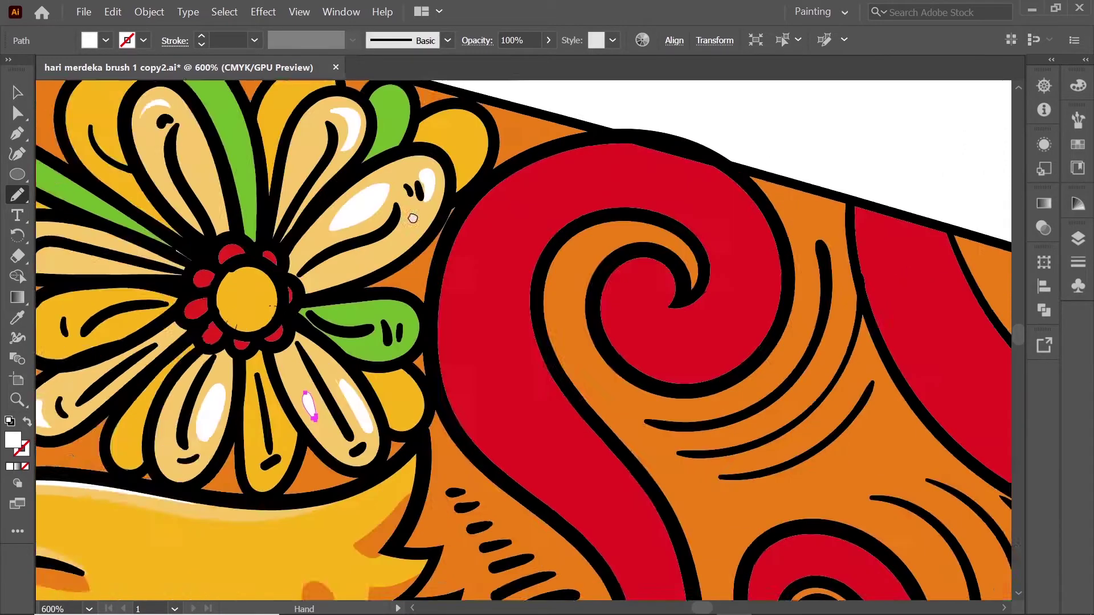
scroll(918, 310, "down", 5)
scroll(919, 310, "up", 5)
left_click_drag(576, 280, 638, 319)
left_click_drag(787, 297, 743, 330)
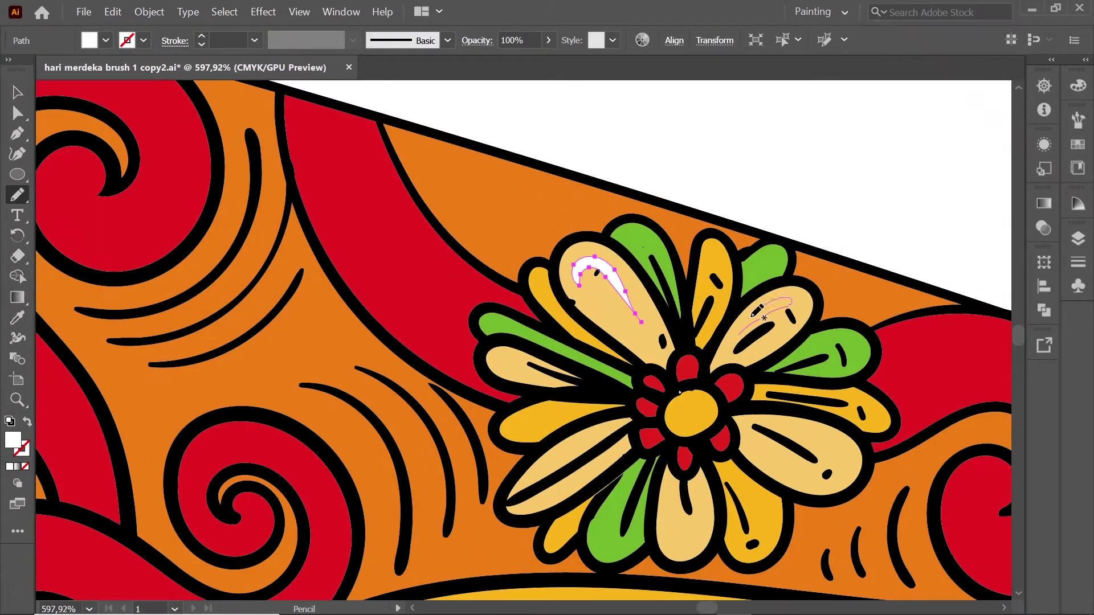
left_click_drag(818, 442, 851, 447)
left_click_drag(597, 465, 538, 493)
left_click_drag(704, 510, 667, 527)
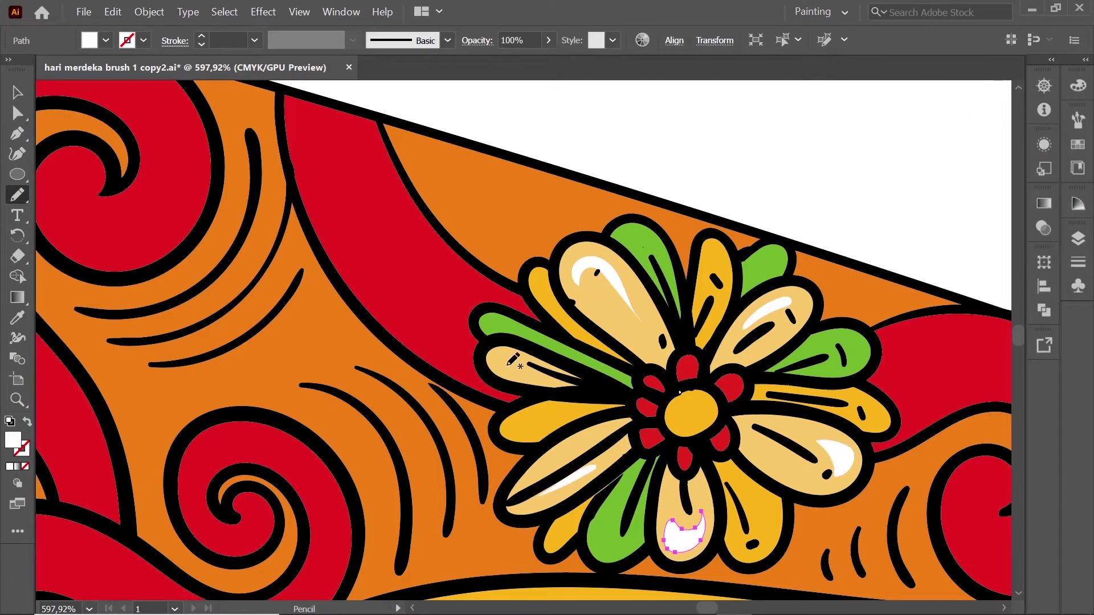
left_click_drag(509, 358, 511, 375)
left_click_drag(587, 437, 592, 434)
scroll(724, 272, "down", 4)
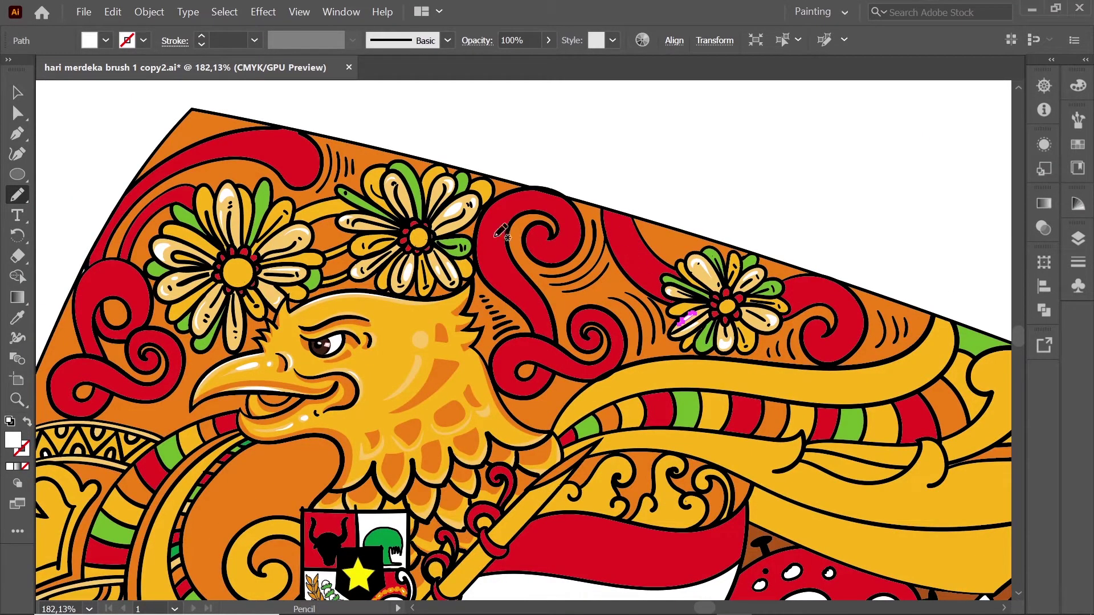
Step: Move to the top-middle flower and turn the sampled pale petal colour into a darker brown fill
scroll(406, 188, "up", 5)
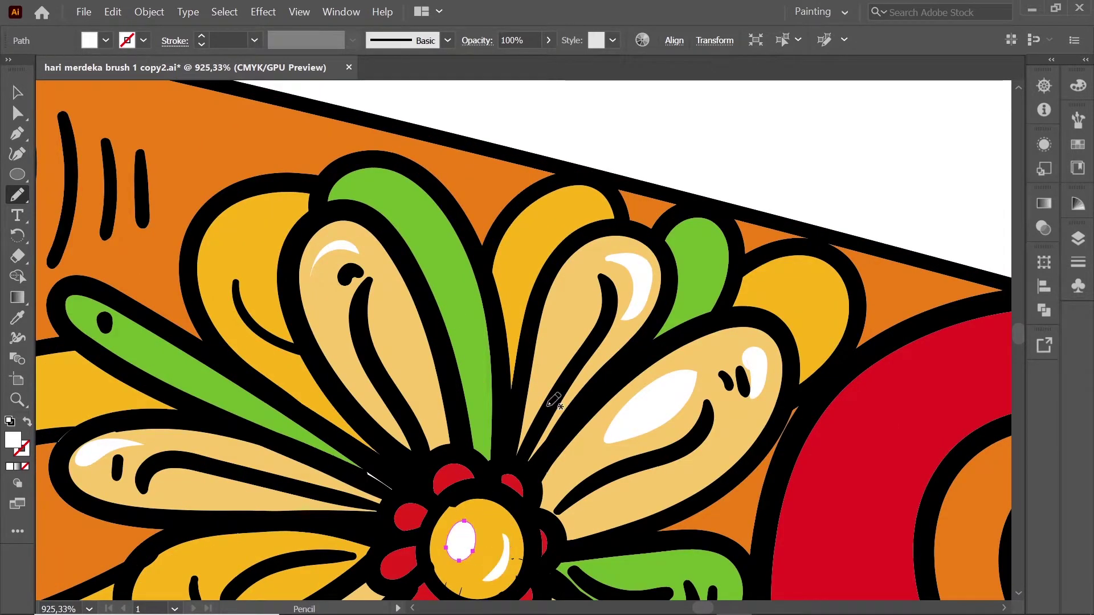
scroll(479, 523, "down", 5)
scroll(464, 464, "up", 4)
left_click_drag(458, 452, 460, 454)
scroll(691, 309, "down", 3)
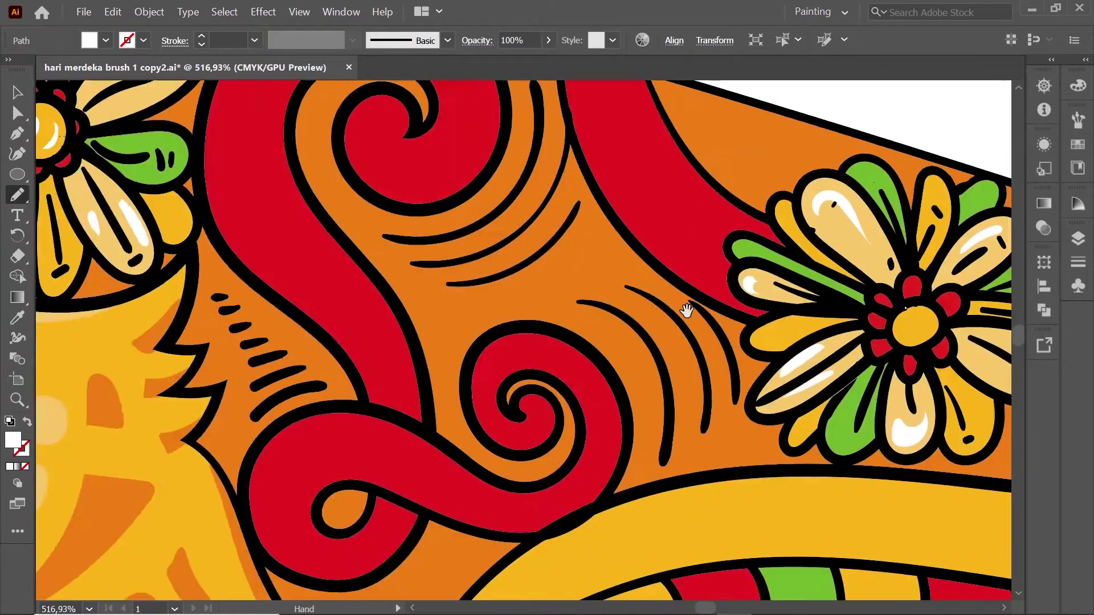
scroll(587, 251, "right", 3)
scroll(518, 262, "up", 3)
scroll(157, 224, "down", 5)
scroll(157, 224, "up", 5)
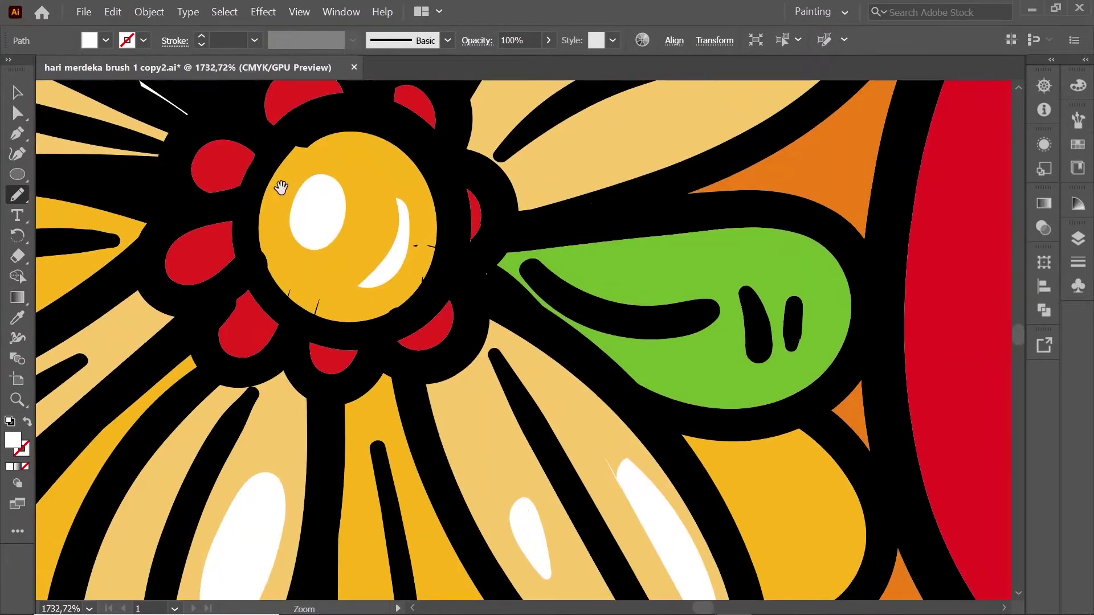
scroll(322, 247, "down", 3)
key("i")
left_click(191, 330)
double_click(13, 439)
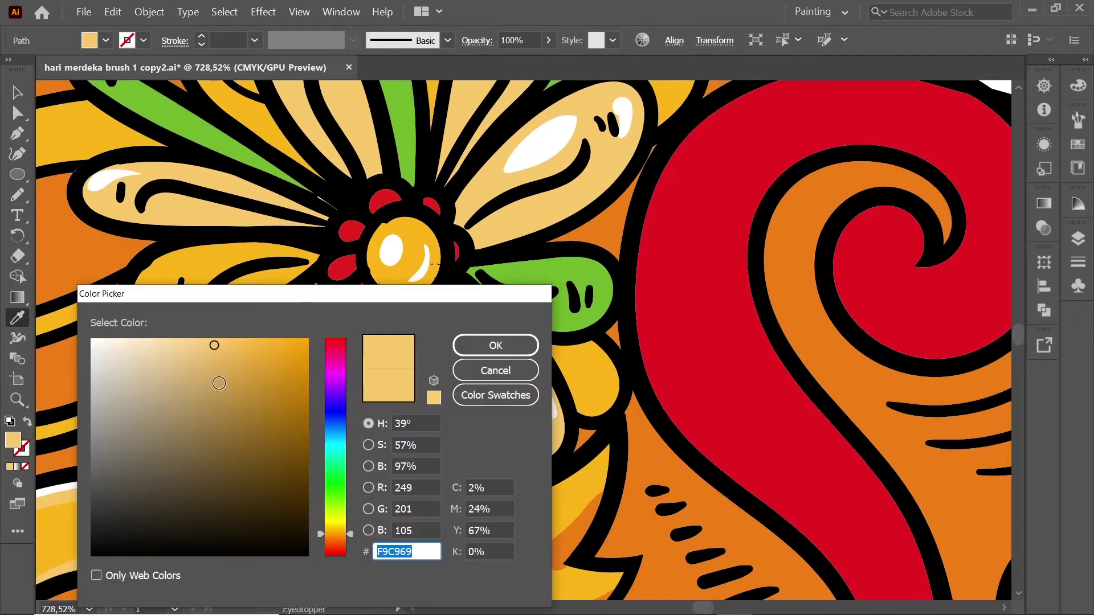
key("ctrl+v")
key("Return")
Step: Pencil-draw brown shadow shapes on the upper, left and lower petals around the flower centre
key("n")
left_click_drag(459, 226, 456, 229)
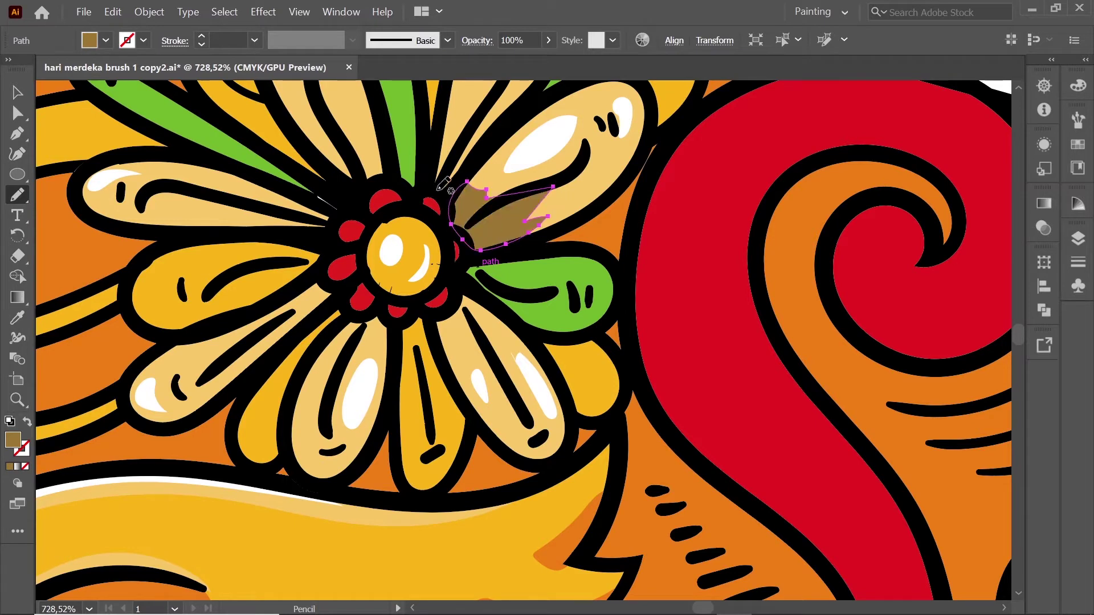
left_click_drag(436, 189, 393, 176)
left_click_drag(335, 212, 333, 214)
left_click_drag(320, 276, 251, 333)
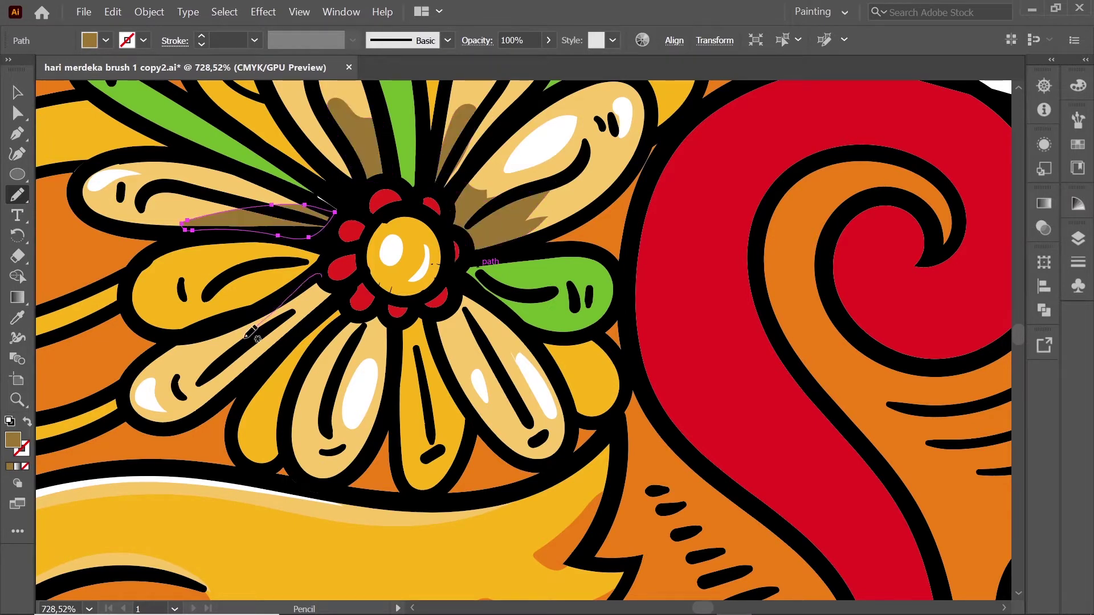
left_click_drag(326, 265, 322, 272)
left_click_drag(381, 313, 389, 328)
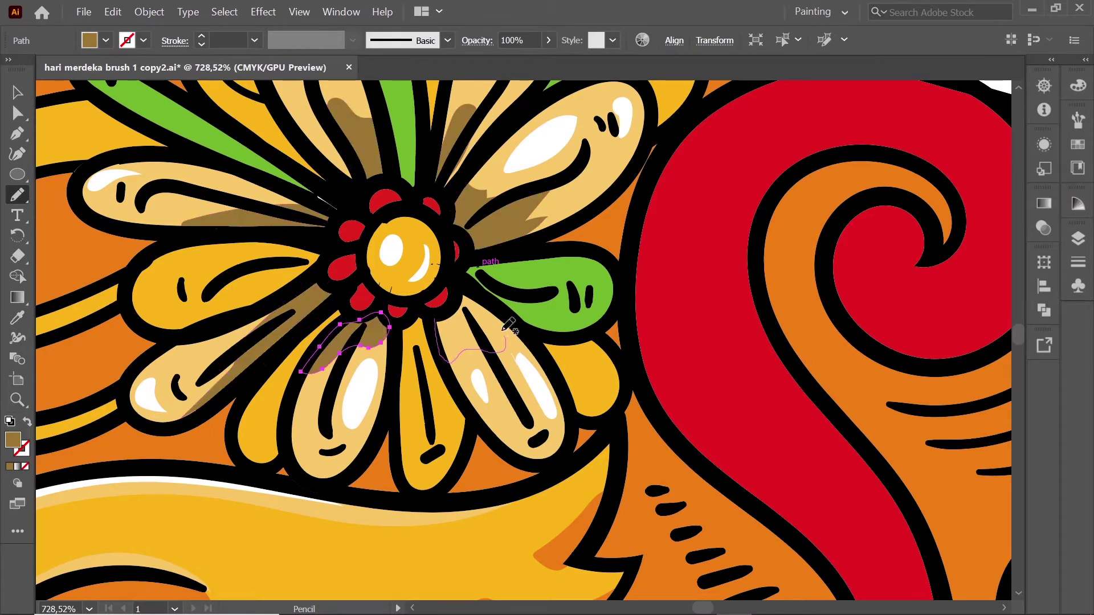
left_click_drag(509, 325, 439, 312)
scroll(371, 193, "down", 5)
Step: Zoom in on the flower, then sample the petal colour and lighten it into a highlight shade
left_click_drag(550, 228, 606, 256)
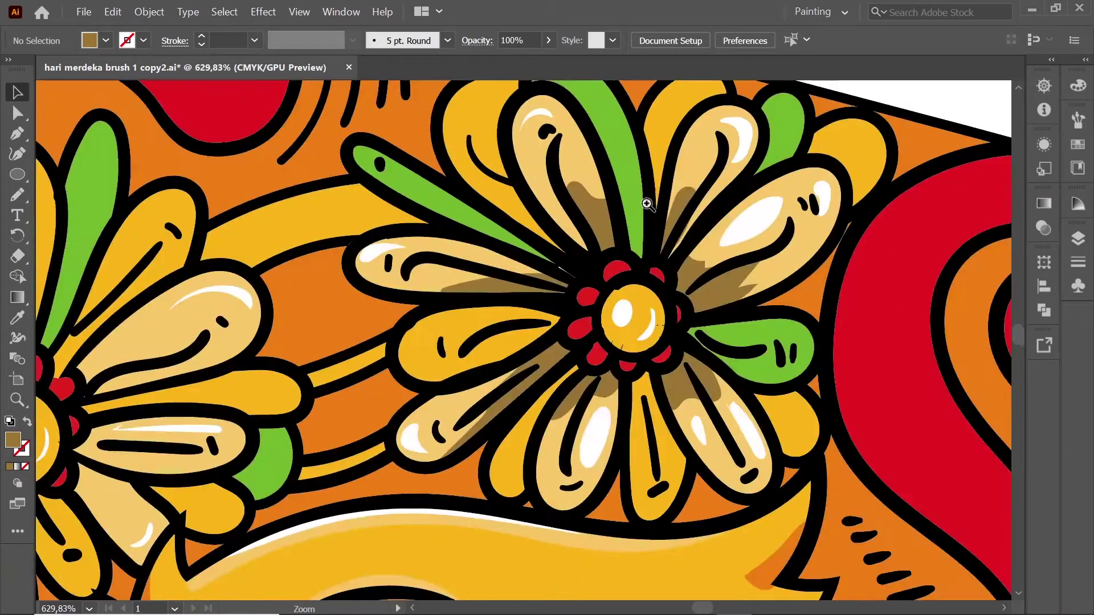
left_click_drag(646, 203, 576, 234)
key("i")
left_click(518, 273)
double_click(12, 440)
left_click(493, 344)
Step: Pencil-draw pale highlights on four golden petals, including the upper and lower-left ones
key("n")
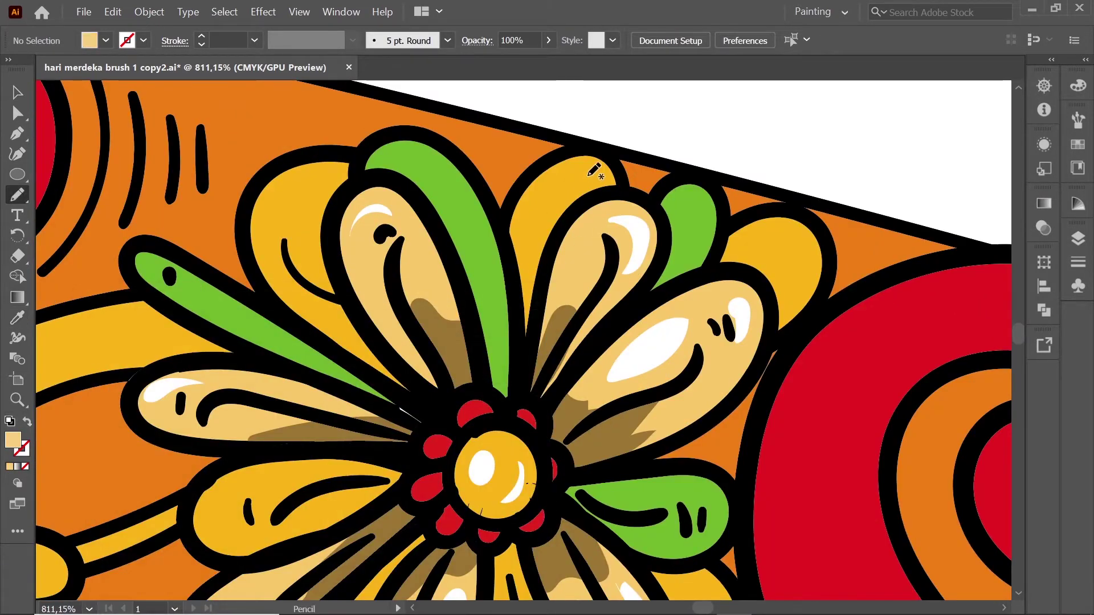
left_click_drag(589, 176, 556, 189)
left_click_drag(318, 183, 273, 230)
left_click_drag(781, 238, 789, 282)
left_click_drag(281, 479, 227, 509)
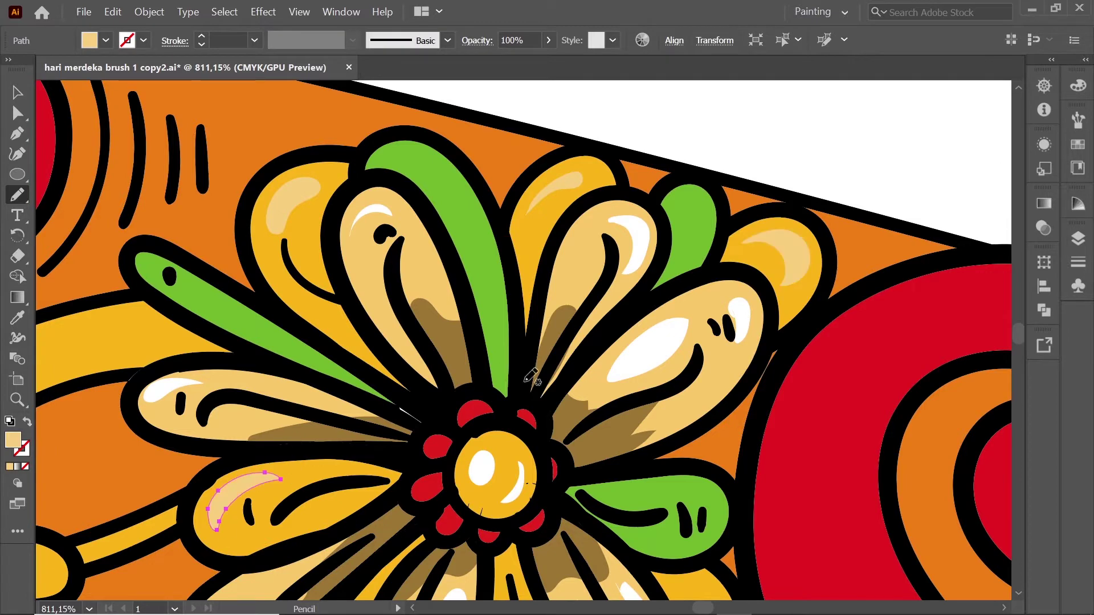
Step: Undo an accidental green recolour, then sample the leaf green and lighten it
key("i")
left_click(493, 225)
double_click(13, 439)
key("Escape")
key("ctrl+z")
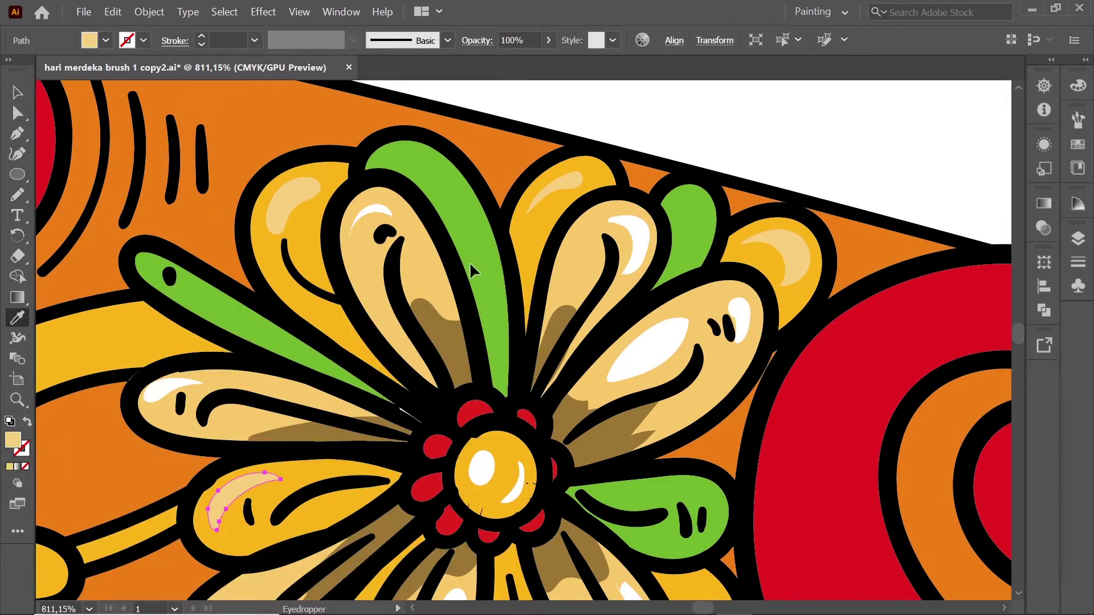
key("ctrl+shift+a")
left_click(433, 217)
double_click(13, 439)
left_click(496, 344)
Step: Draw light-green highlights on the top, left, upper-right and lower-right leaves
key("n")
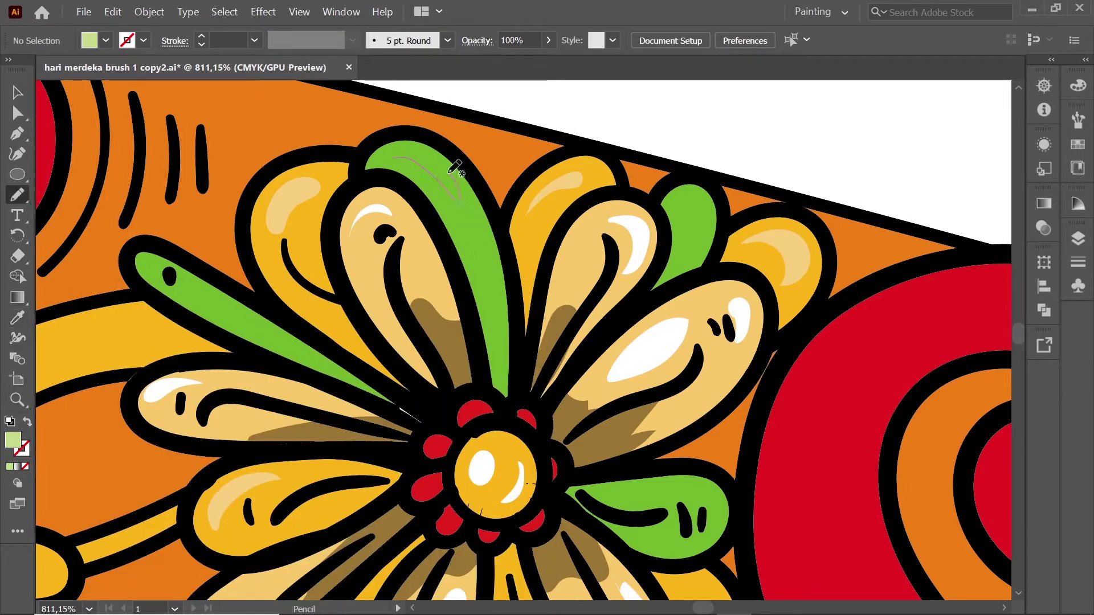
left_click_drag(399, 155, 459, 199)
left_click_drag(165, 266, 156, 286)
left_click_drag(690, 199, 684, 255)
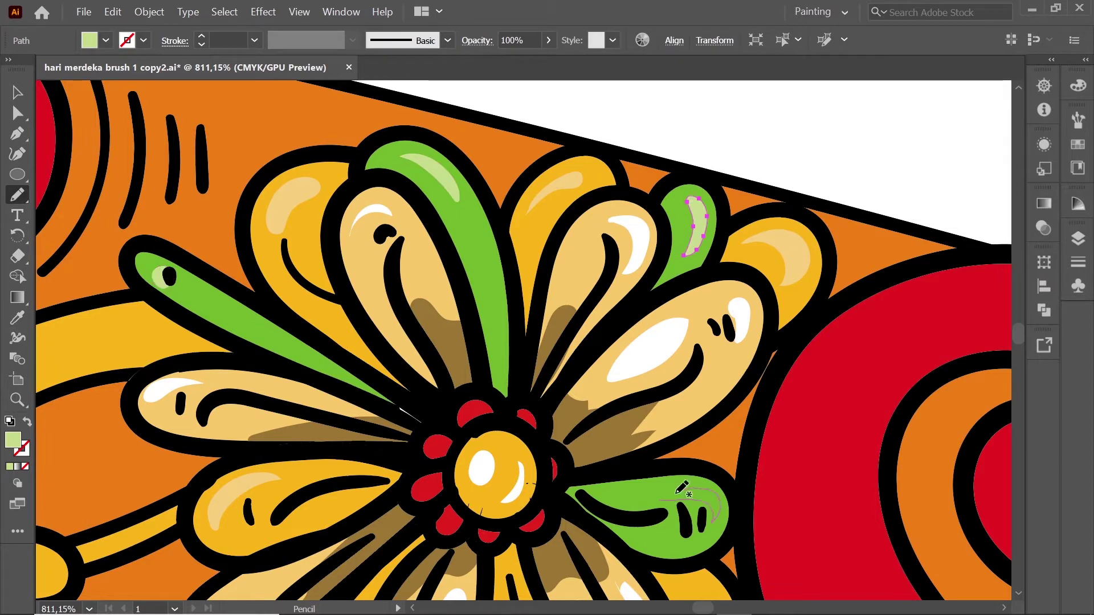
left_click_drag(682, 488, 713, 518)
Step: Darken the sampled leaf green and draw dark green shadows on the central and right leaves
key("i")
left_click(490, 297)
double_click(12, 439)
left_click(495, 344)
key("n")
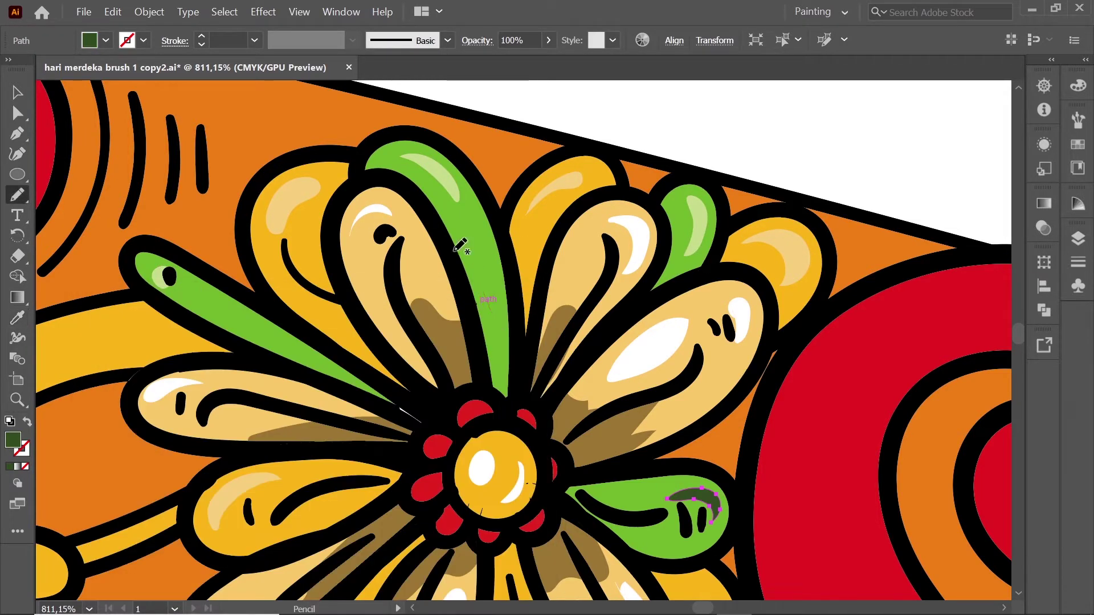
left_click_drag(493, 382, 455, 242)
mouse_move(612, 403)
left_mouse_down()
mouse_move(570, 326)
mouse_move(602, 167)
left_mouse_up()
left_click_drag(658, 266, 702, 291)
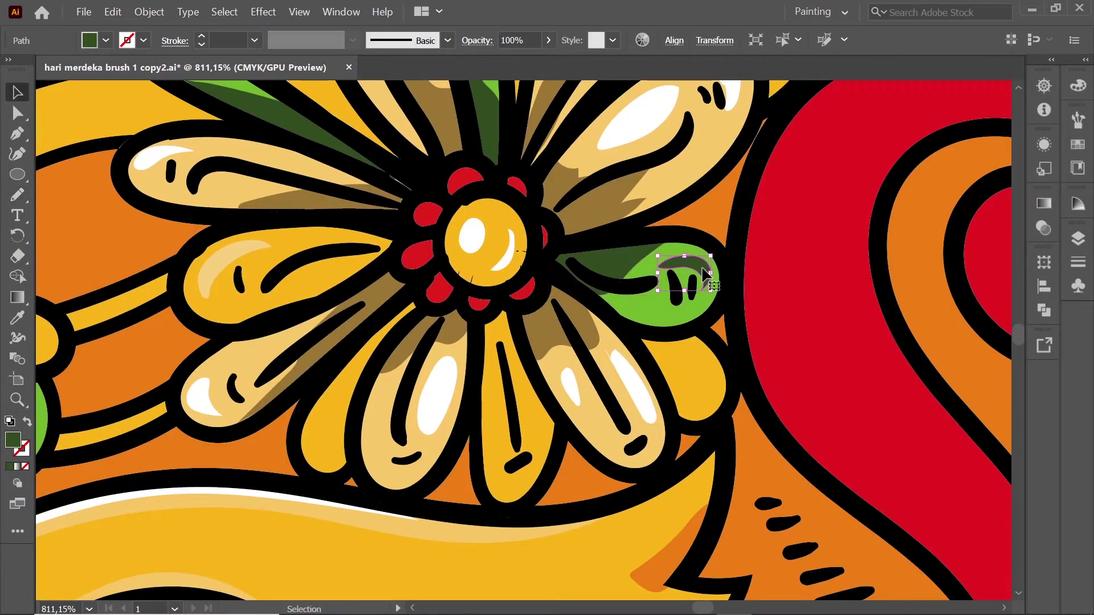
Step: Eyedrop a light-green fill onto the right leaf shape
key("i")
scroll(647, 155, "up", 3)
left_click(451, 122)
key("v")
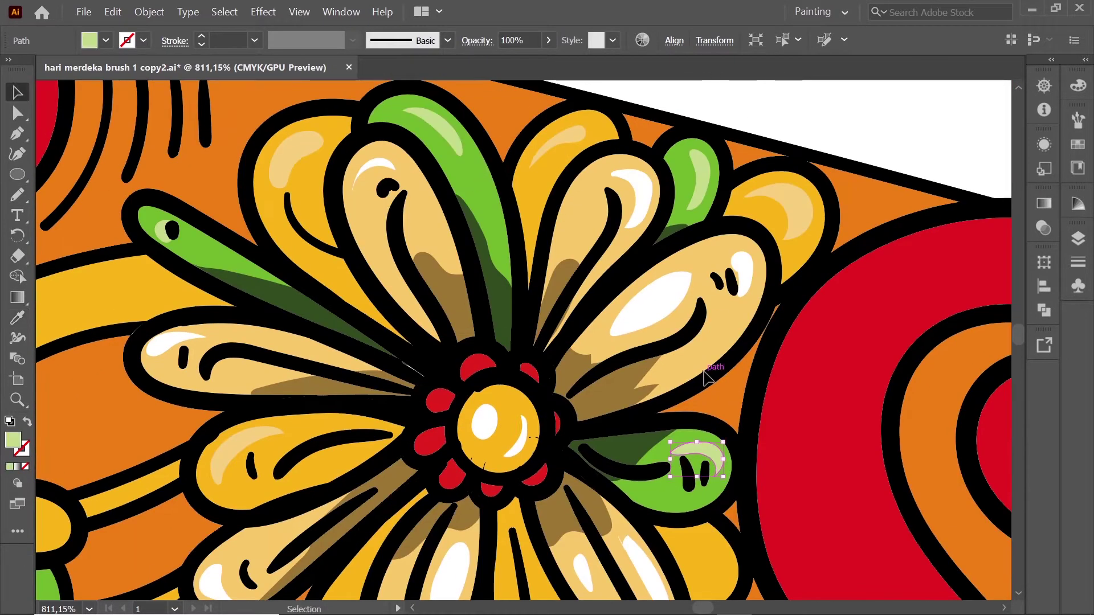
scroll(519, 279, "down", 5)
Step: Recolour the leaf shape to a darker brown chosen in the Color Picker
key("i")
left_click(556, 319)
double_click(13, 439)
left_click(281, 421)
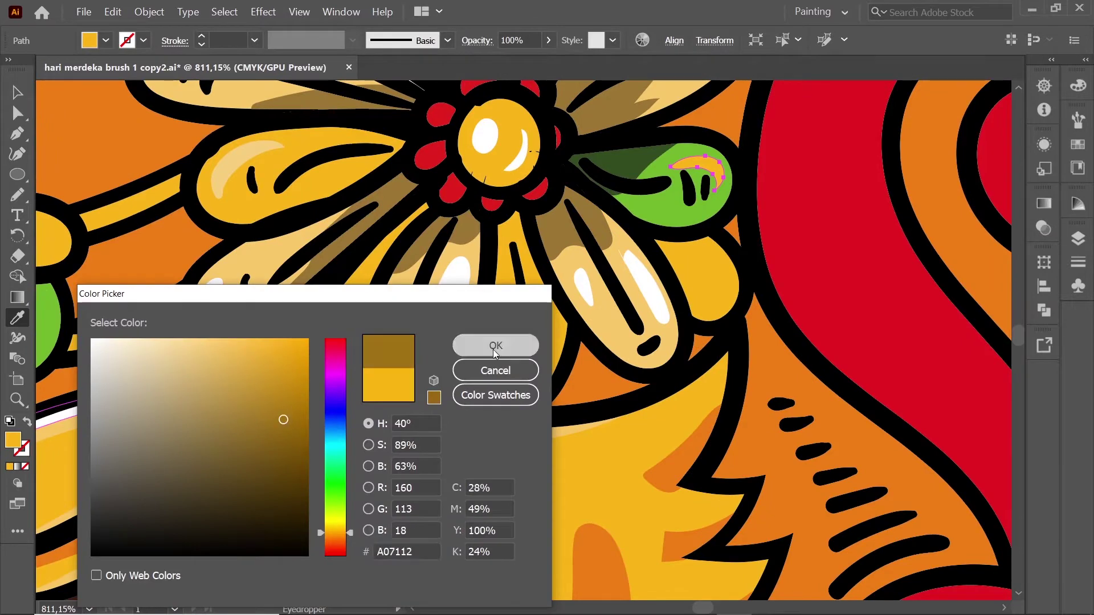
left_click(496, 345)
Step: Draw brown shadows along the lower, lower-right and upper-left petals, then zoom out
key("n")
left_click_drag(534, 256, 499, 218)
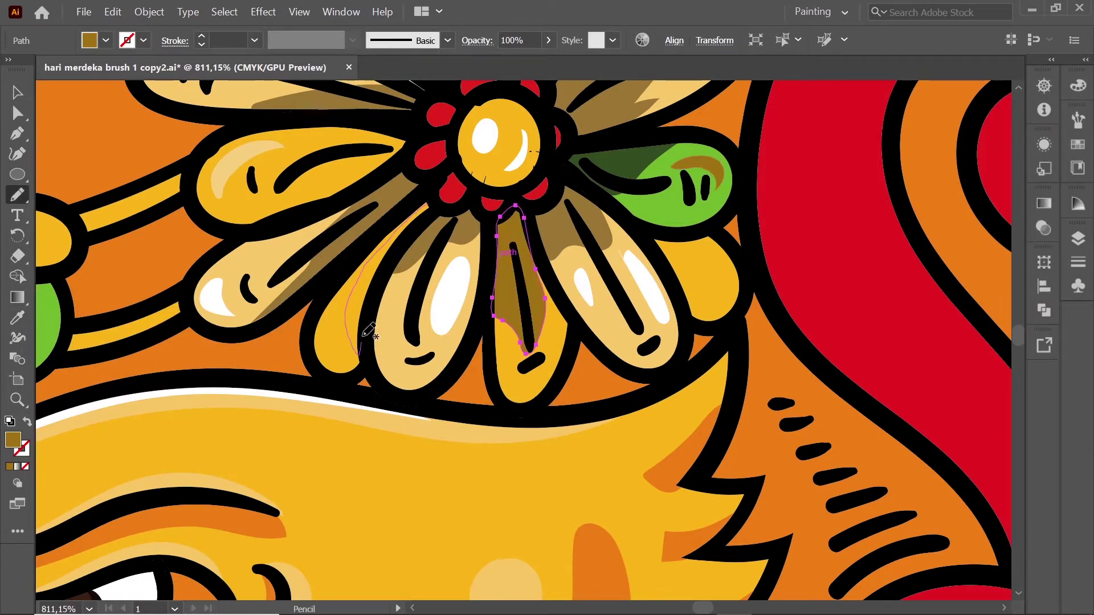
left_click_drag(363, 337, 430, 206)
left_click_drag(414, 140, 263, 222)
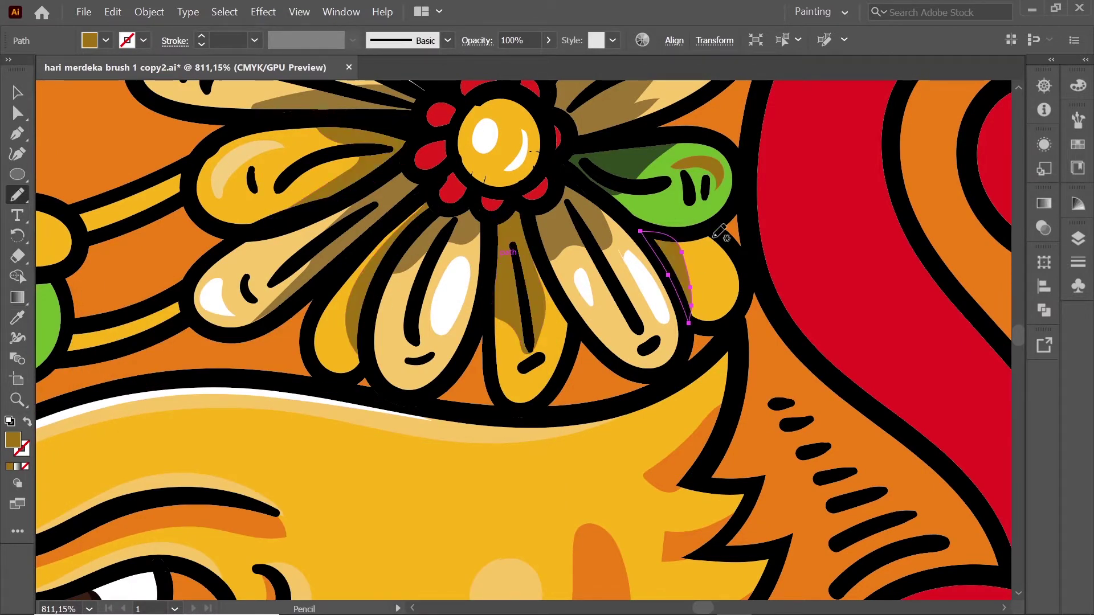
left_click_drag(499, 140, 290, 433)
left_click_drag(359, 183, 330, 285)
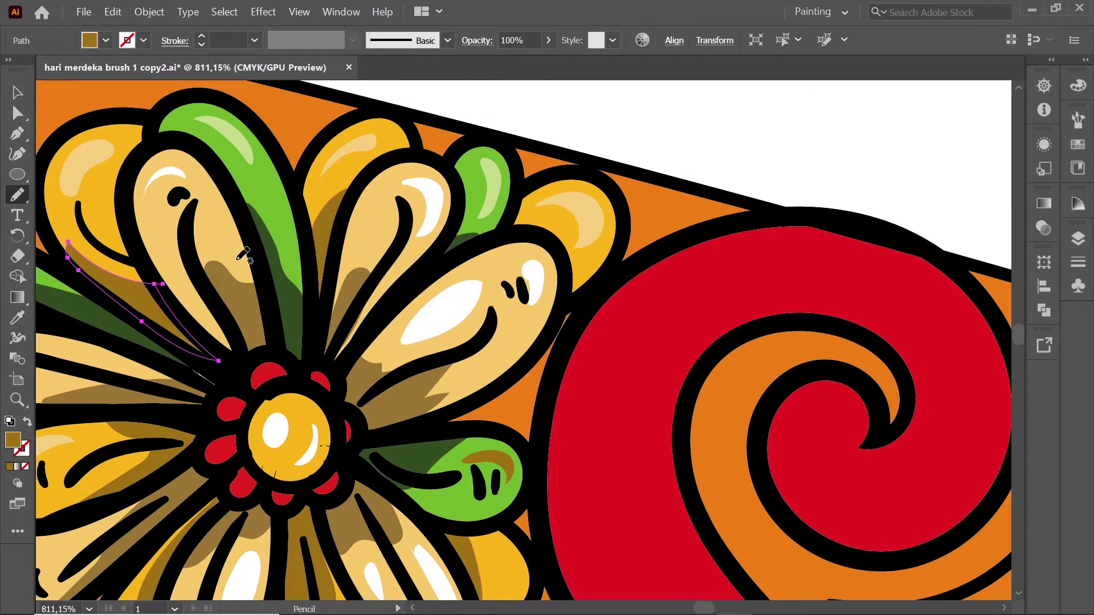
key("ctrl+minus")
key("ctrl+minus")
key("ctrl+minus")
key("v")
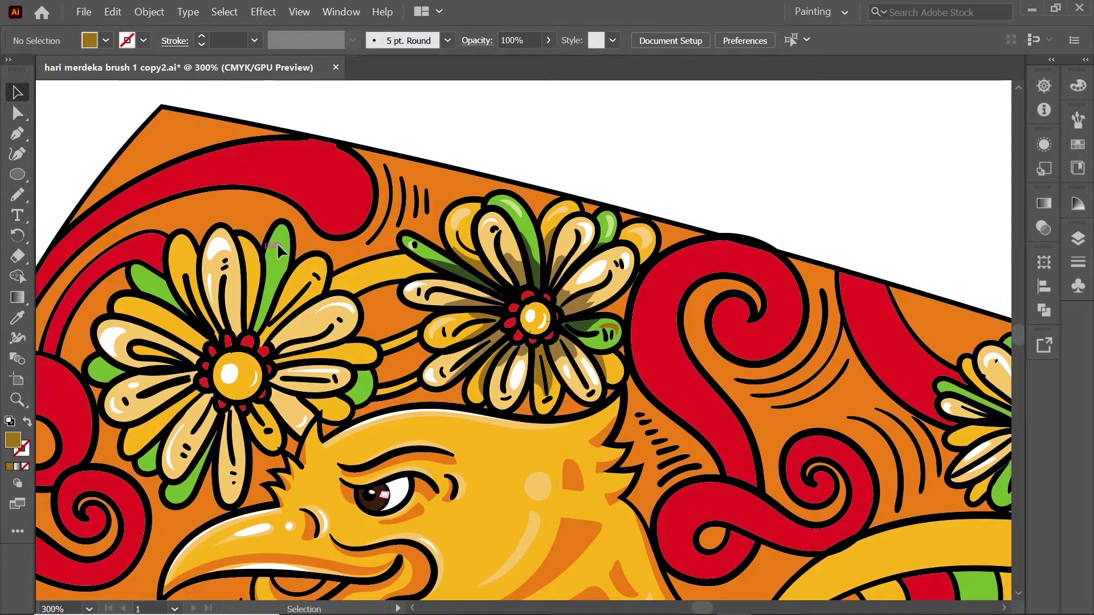
Step: Sample the dark green and draw shadows on four leaves of the left flower
scroll(354, 272, "up", 3)
left_click_drag(354, 272, 414, 234)
key("i")
left_click(418, 222)
key("n")
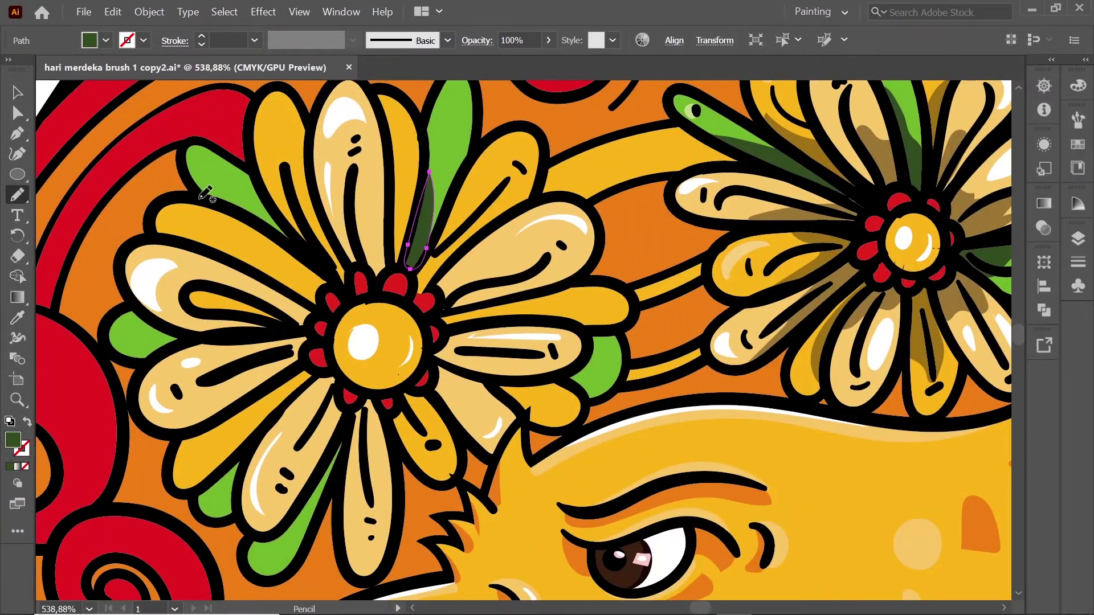
left_click_drag(208, 196, 291, 245)
left_click_drag(180, 317, 149, 355)
left_click_drag(345, 445, 300, 548)
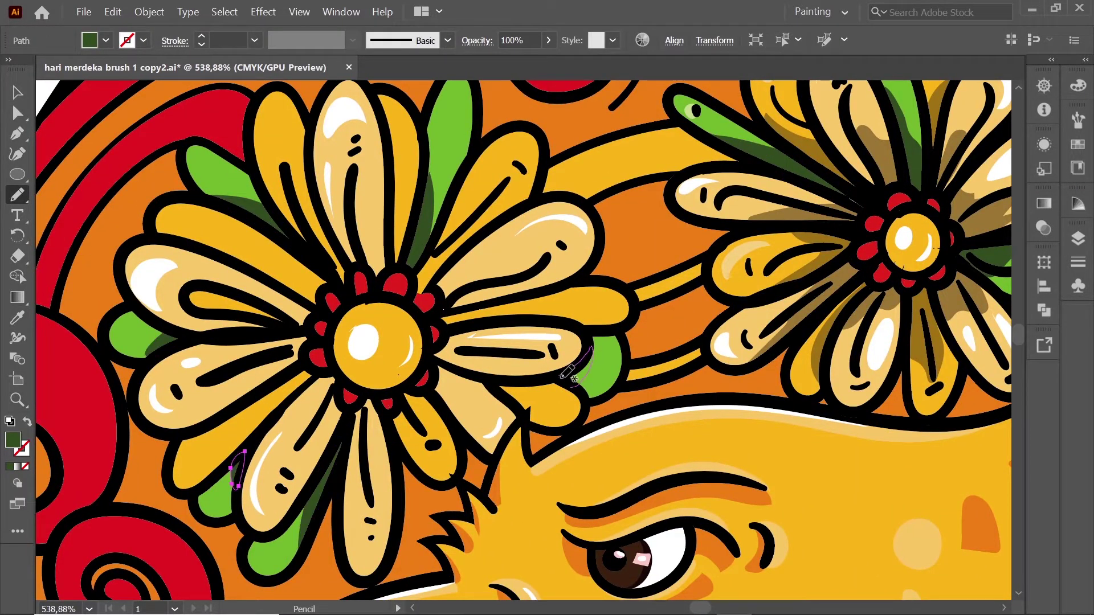
left_click_drag(591, 346, 567, 383)
Step: Sample the brown shadow colour and draw shadows on the flower's upper, left, right and lower petals
key("i")
left_click(780, 213)
key("ctrl+shift+a")
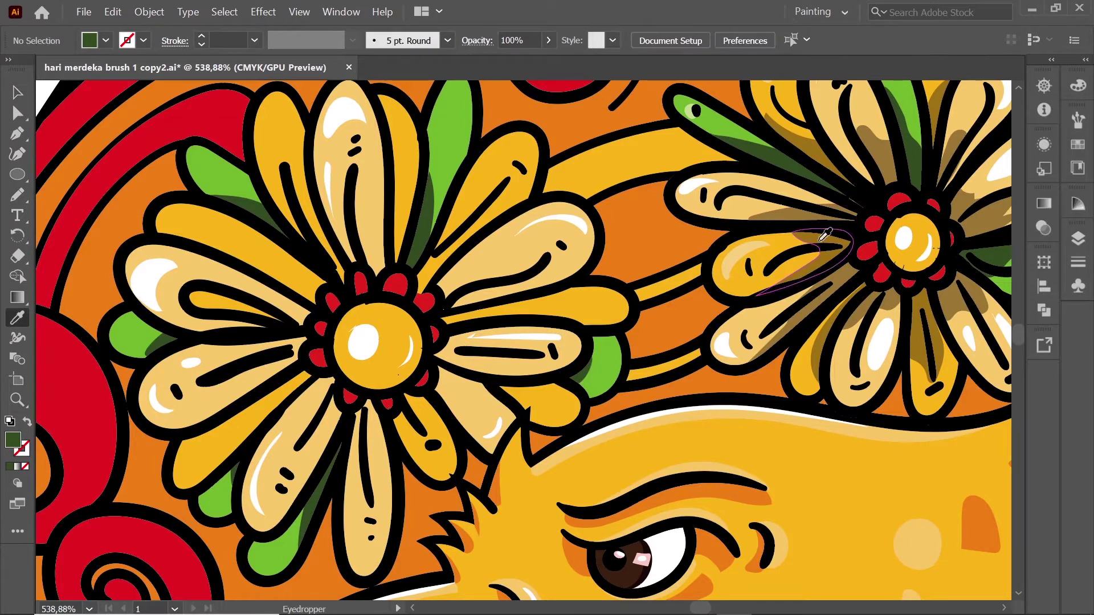
key("n")
left_click_drag(422, 297, 422, 296)
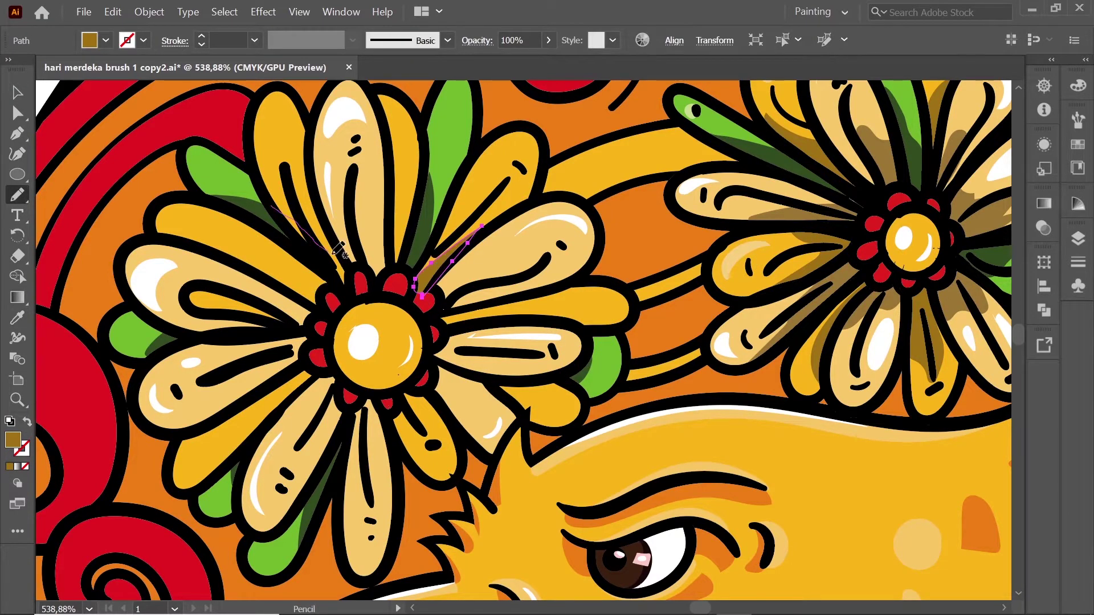
left_click_drag(334, 253, 349, 288)
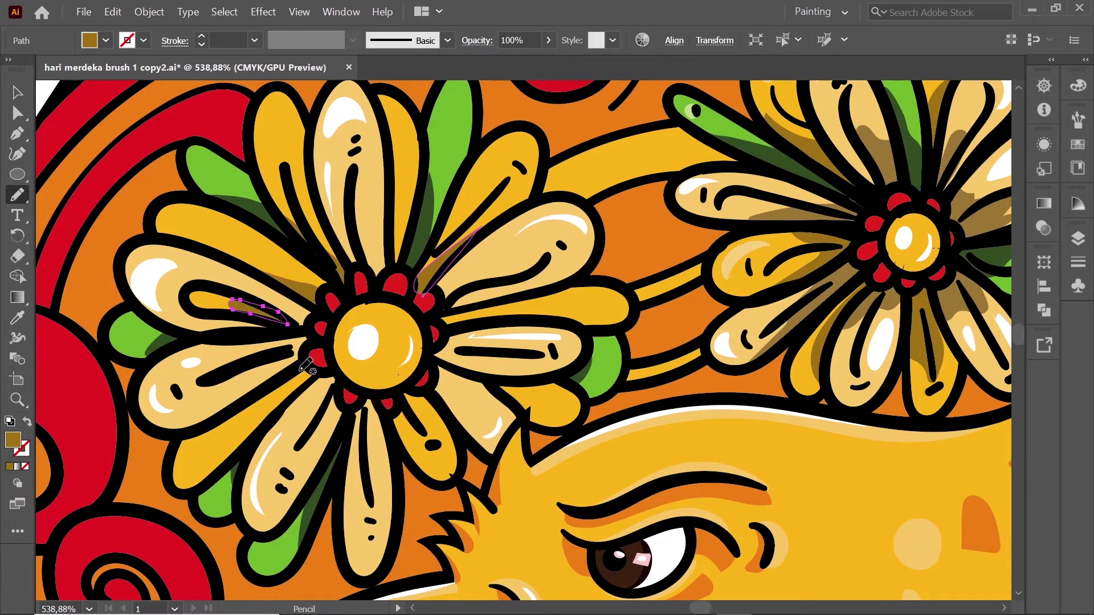
left_click_drag(303, 363, 317, 372)
mouse_move(402, 425)
left_mouse_down()
mouse_move(438, 397)
mouse_move(401, 392)
left_mouse_up()
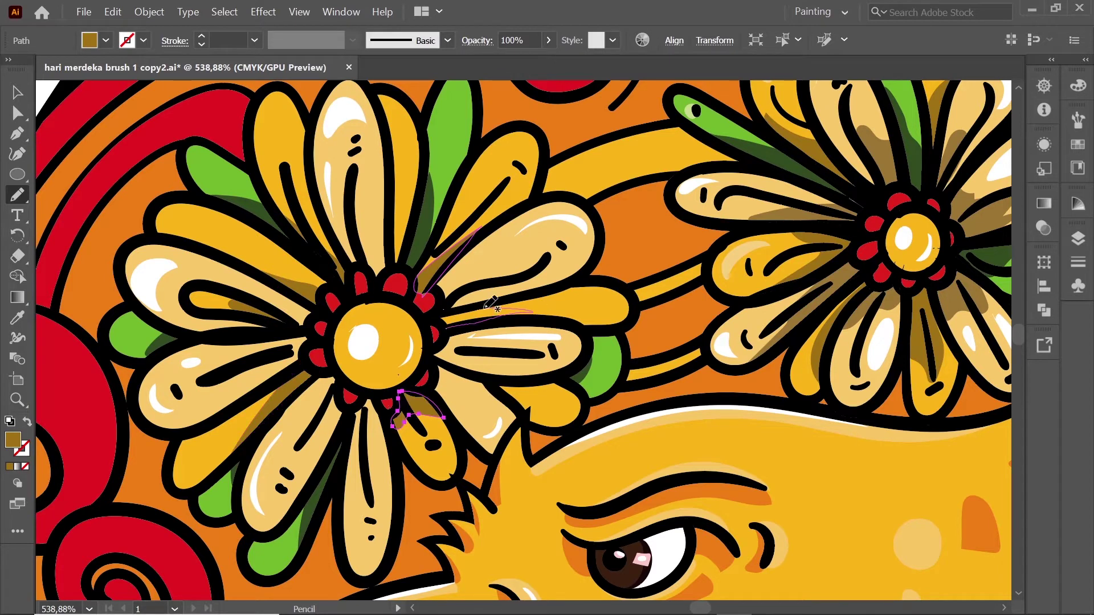
left_click_drag(489, 308, 434, 318)
left_click_drag(537, 382, 494, 377)
left_click_drag(404, 228, 406, 254)
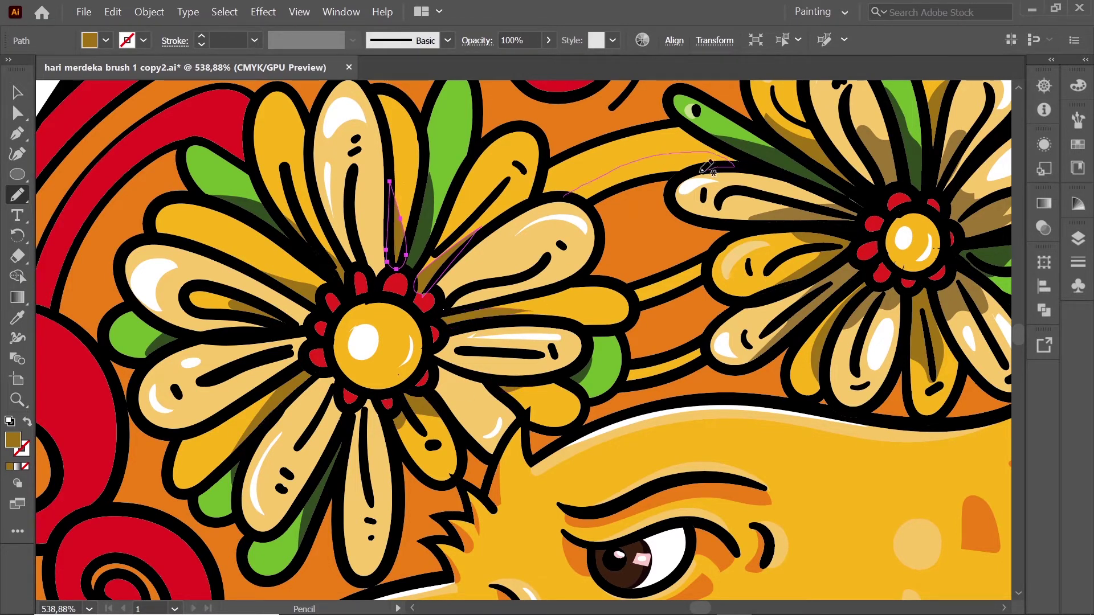
left_click_drag(702, 171, 565, 199)
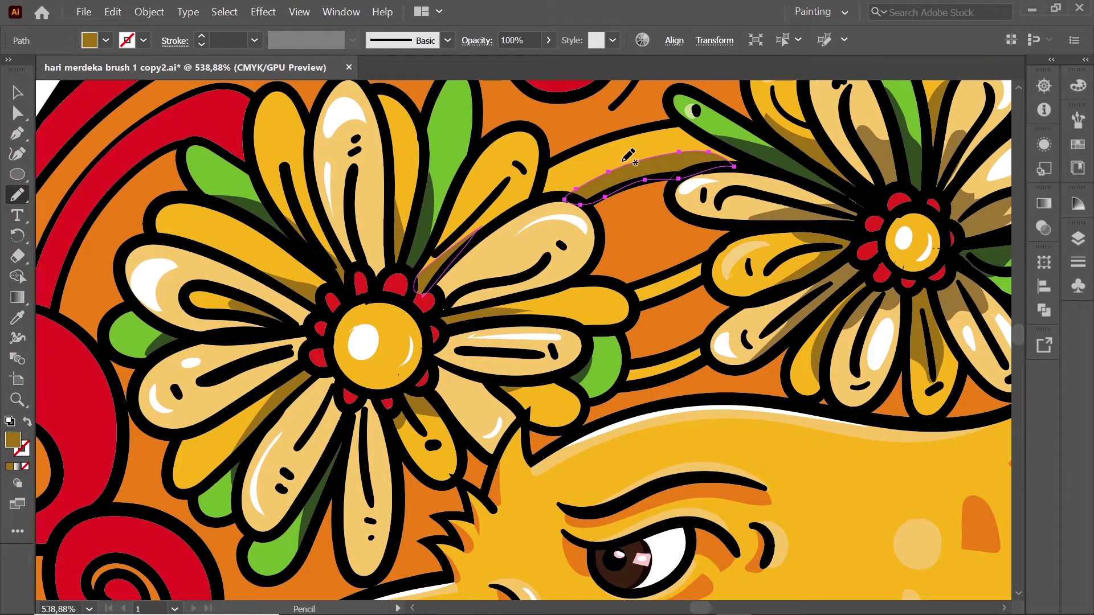
Step: Sample a tan shade and add shadows to the right, lower and upper-left petals
key("i")
left_click(798, 262)
key("n")
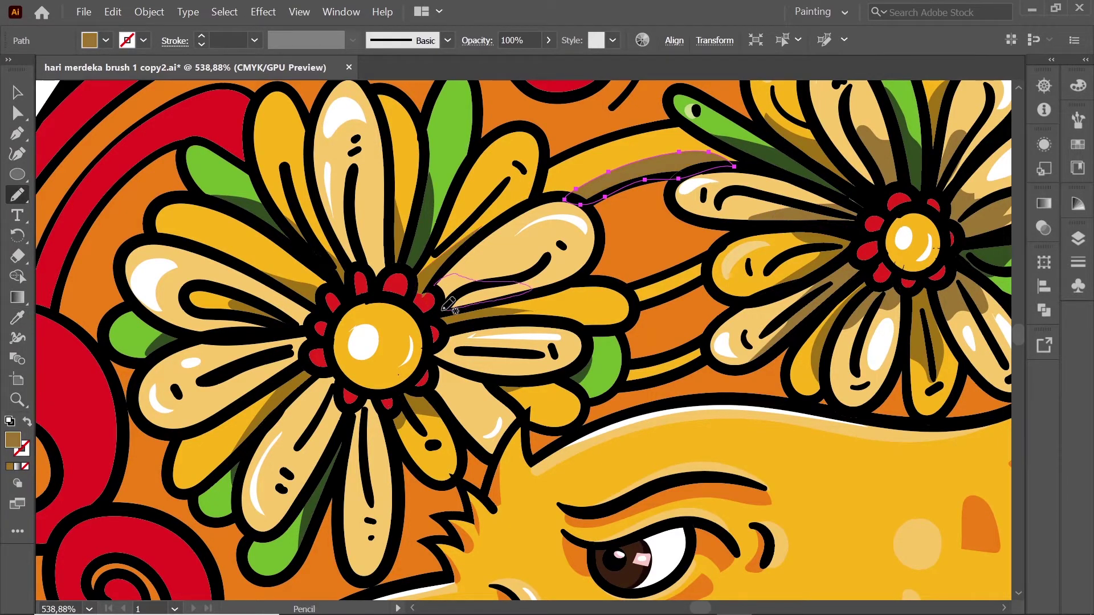
left_click_drag(448, 304, 452, 305)
left_click_drag(376, 393, 331, 381)
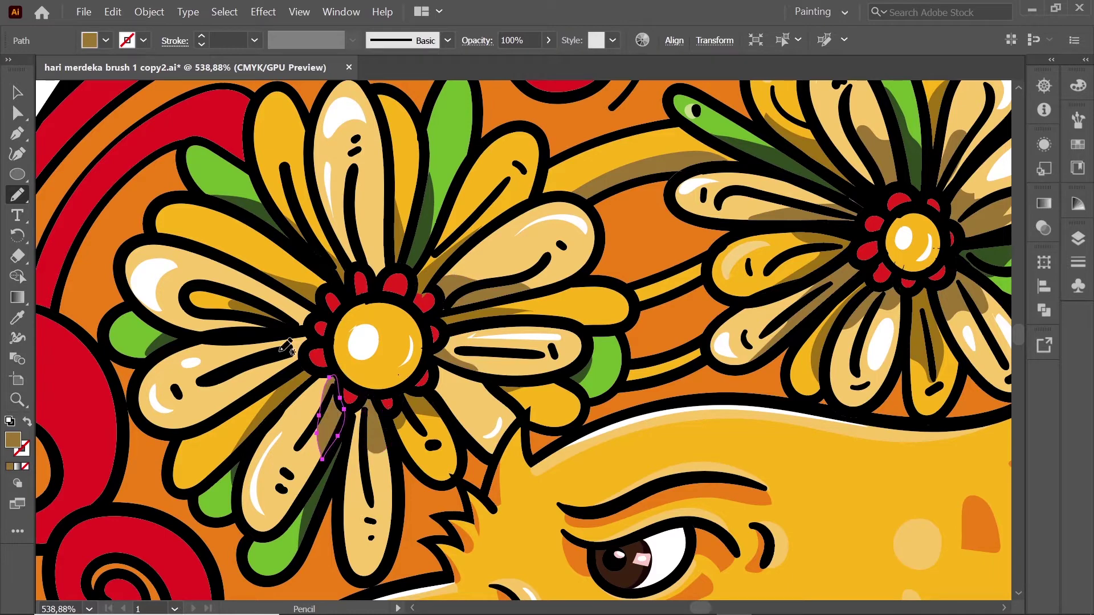
left_click_drag(312, 343, 307, 324)
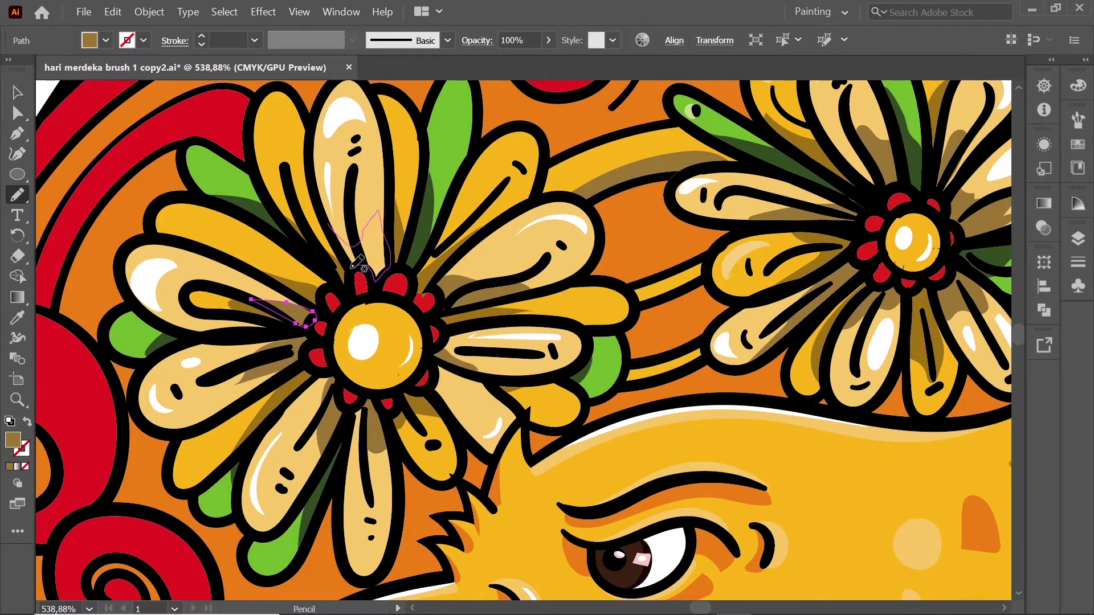
scroll(358, 263, "down", 5)
key("v")
scroll(461, 219, "up", 2)
Step: Sample the light yellow petal colour and draw light accents on three of the big flower's petals
scroll(462, 220, "up", 3)
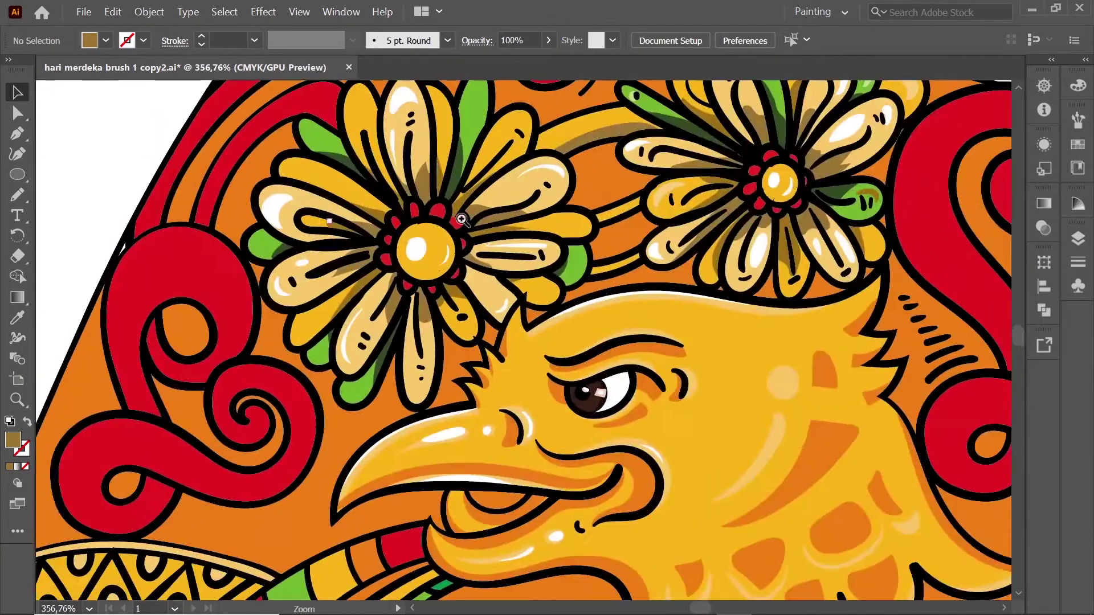
scroll(462, 220, "up", 3)
key("i")
left_click(695, 257)
key("n")
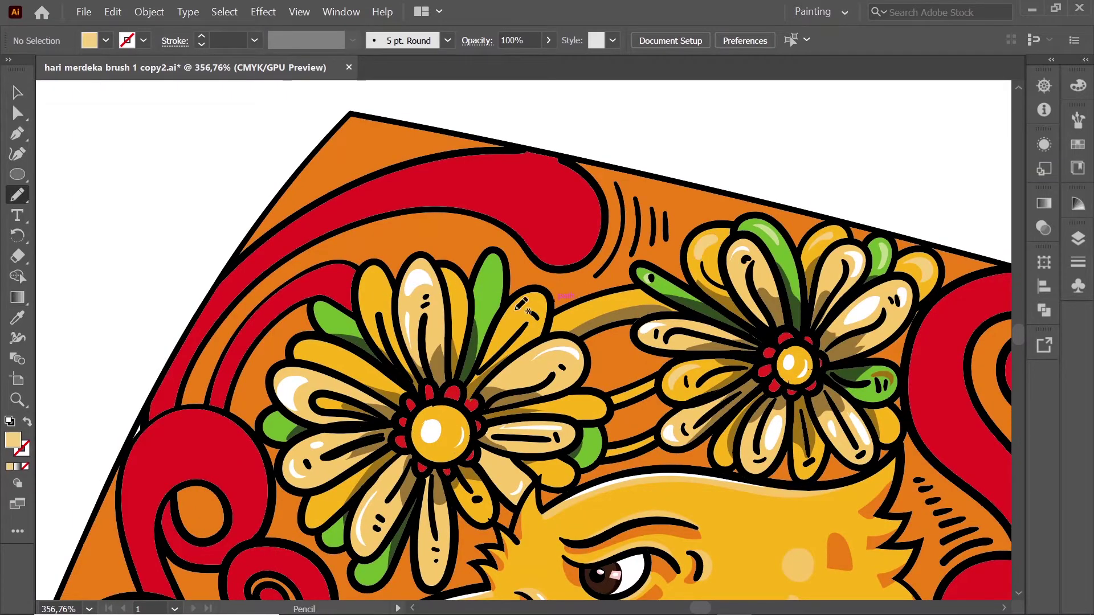
left_click_drag(516, 311, 543, 306)
left_click_drag(383, 273, 359, 325)
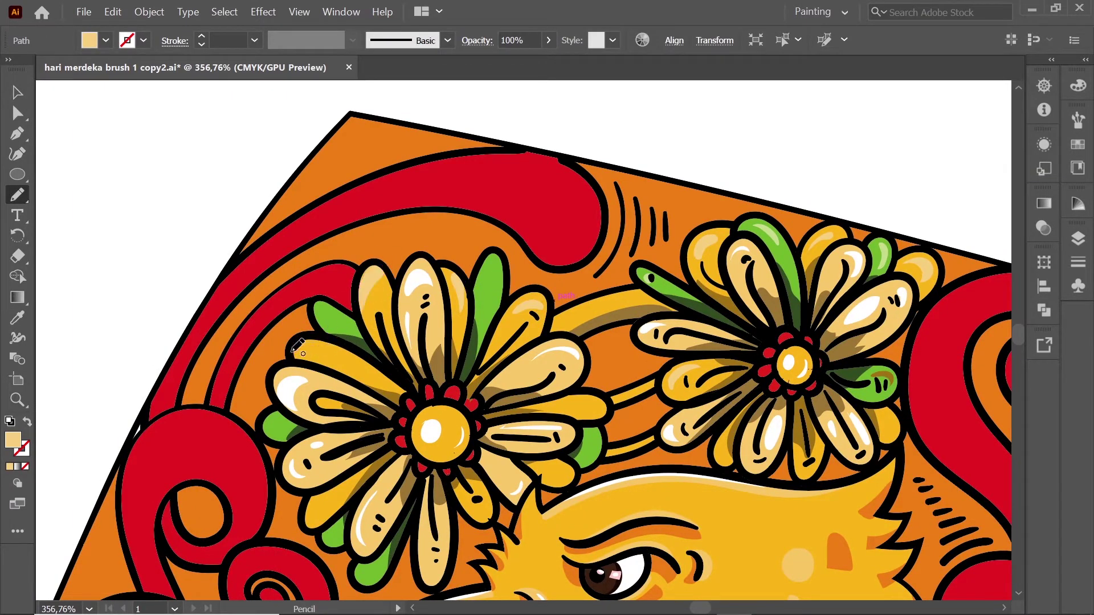
left_click_drag(331, 494, 305, 522)
Step: Move the small accent stroke onto the petal tip and bring the small right flower into view
scroll(513, 291, "right", 5)
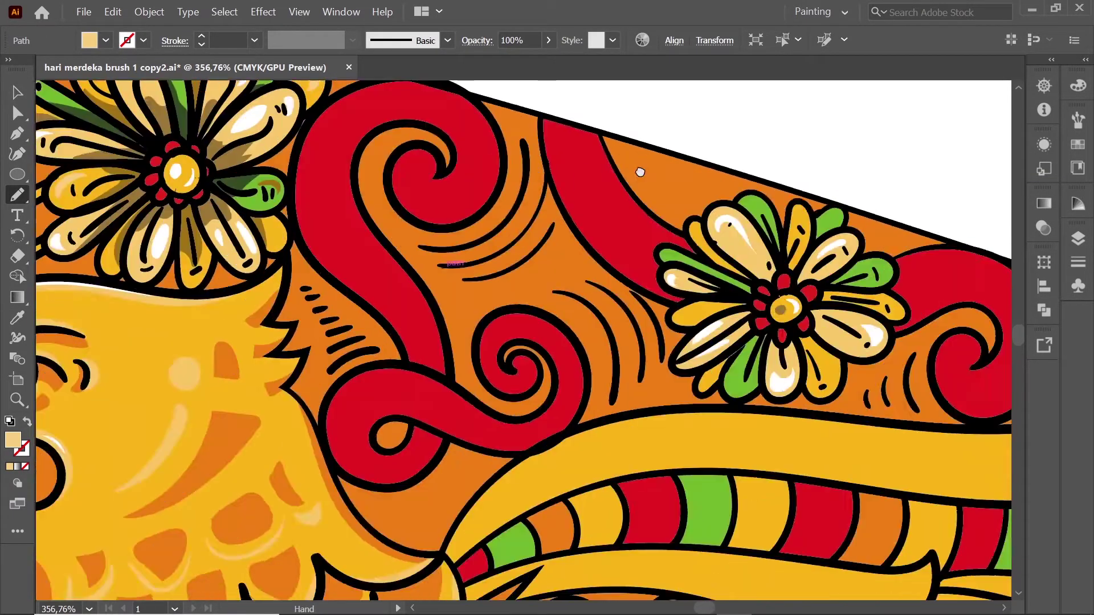
scroll(570, 285, "right", 3)
left_click_drag(719, 263, 734, 286)
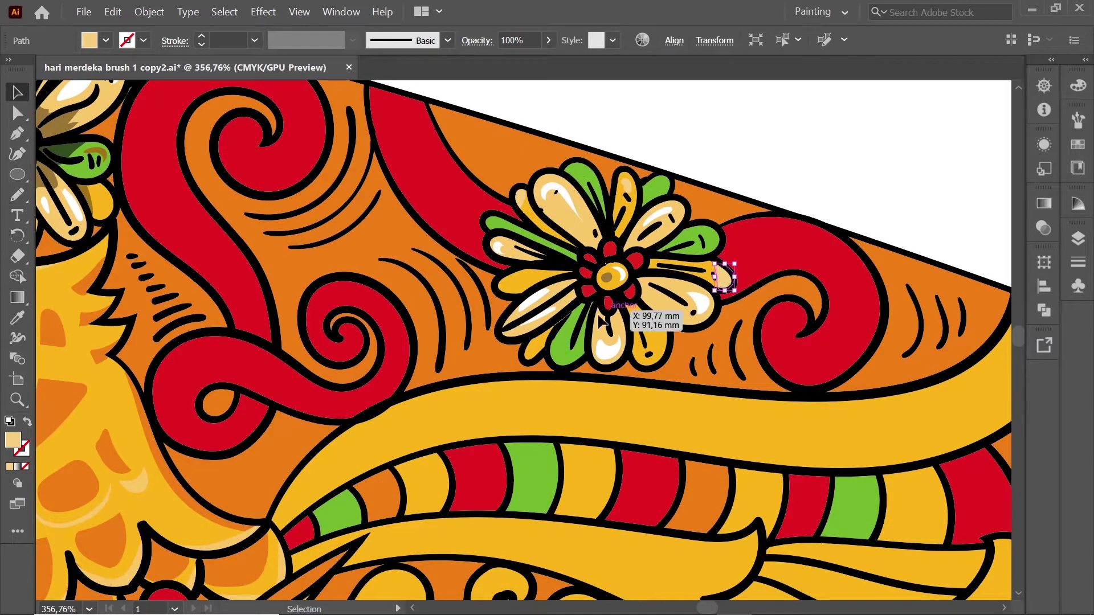
left_click(632, 311, "ctrl")
left_click_drag(540, 346, 527, 359)
left_click(674, 317, "ctrl")
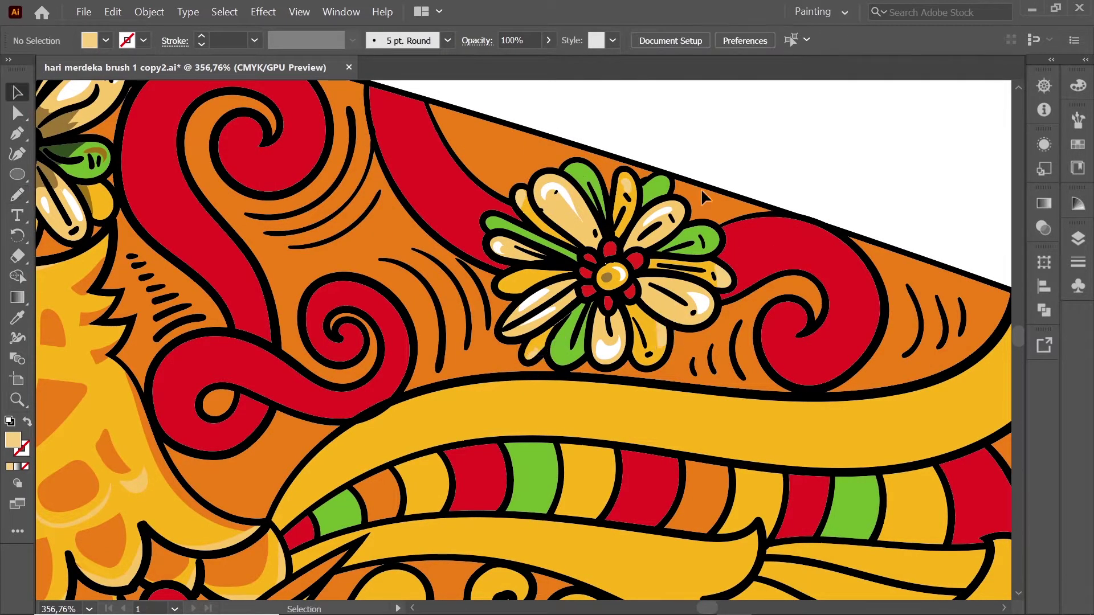
Step: Fill the small right flower's centre shape with white
scroll(656, 273, "up", 1)
key("i")
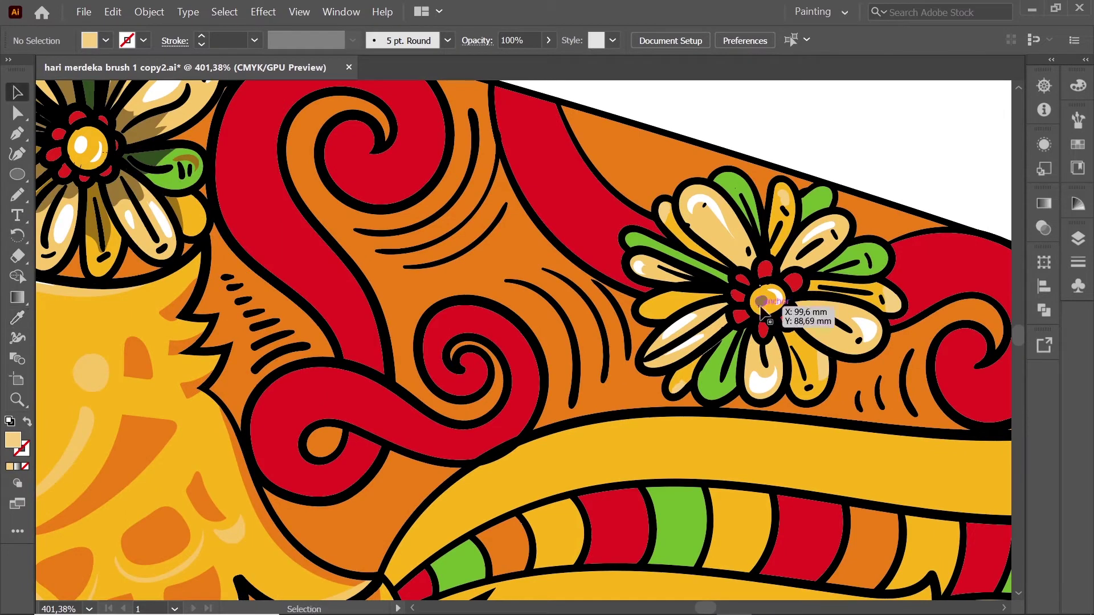
left_click(760, 301, "ctrl")
left_click(837, 161)
Step: Sample the brown shade and Pencil-draw two brown shadows beside the small flower's centre
left_click(210, 170)
key("n")
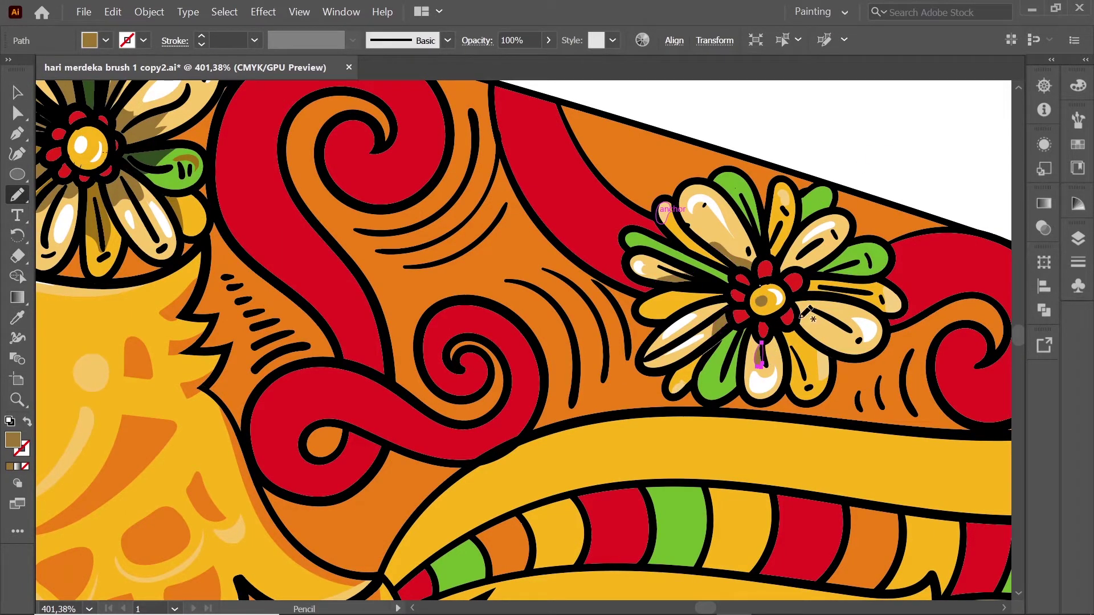
mouse_move(797, 259)
left_mouse_down()
mouse_move(815, 263)
mouse_move(796, 227)
left_mouse_up()
key("i")
left_click(216, 229)
key("n")
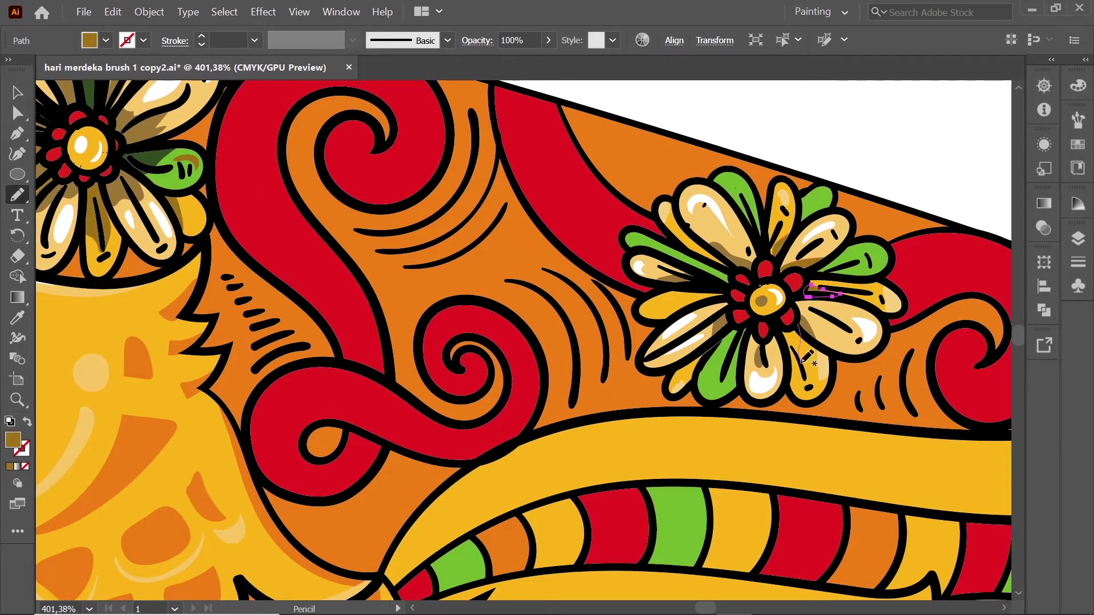
left_click_drag(728, 292, 680, 306)
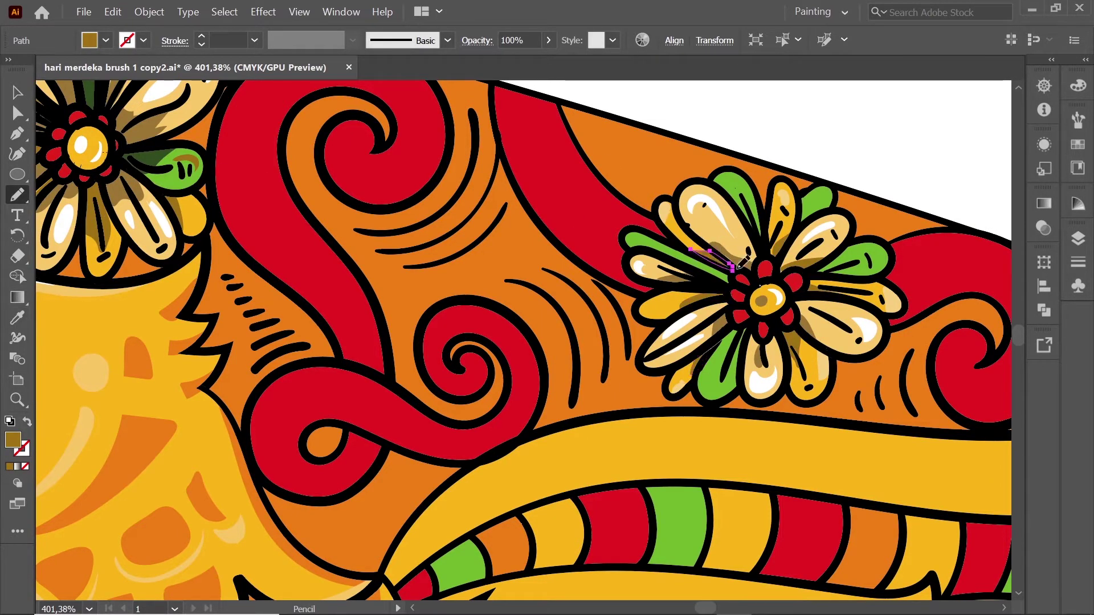
Step: Sample the dark green leaf shade and draw a dark green shadow near the left leaf
key("i")
left_click(157, 158)
key("n")
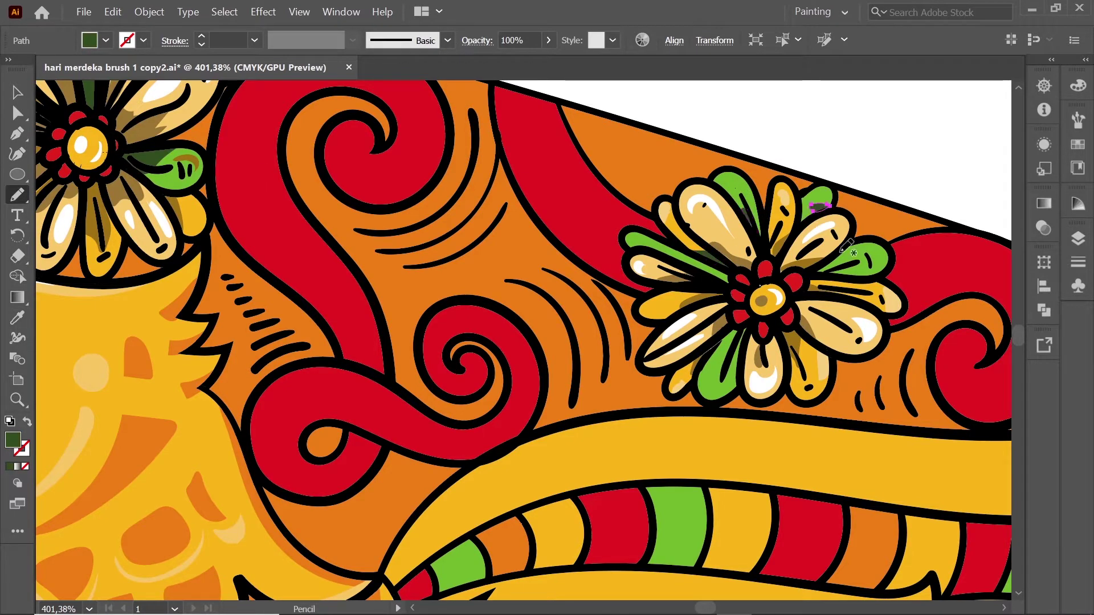
left_click_drag(680, 255, 719, 286)
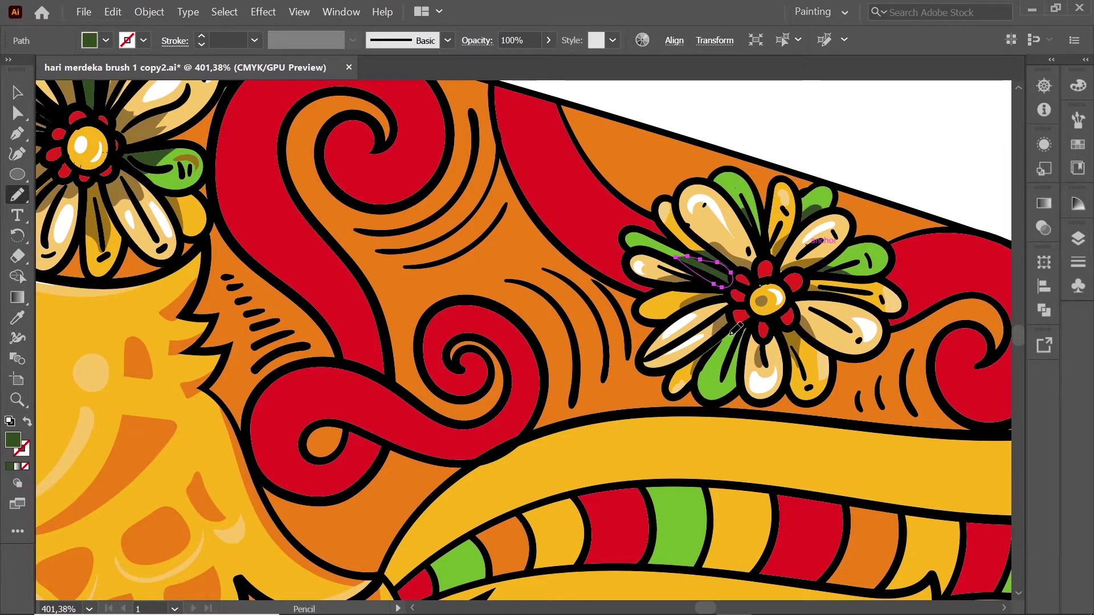
key("v")
key("ctrl+shift+a")
Step: Sample the pink-red colour and draw a pink highlight on the big flower's red centre dots
scroll(741, 215, "down", 3)
scroll(740, 215, "down", 2)
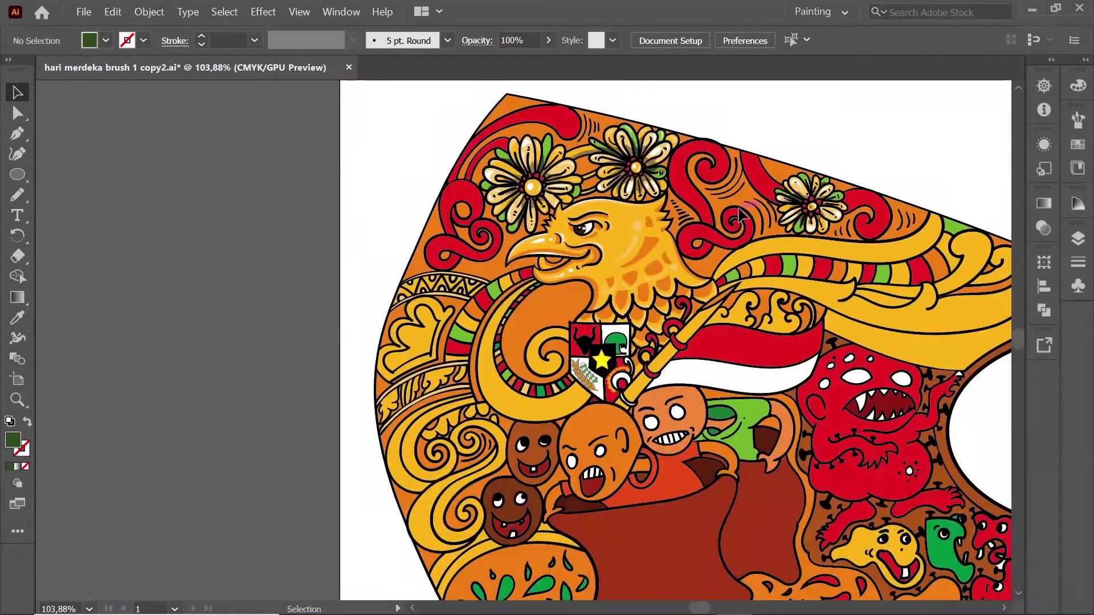
scroll(520, 168, "down", 1)
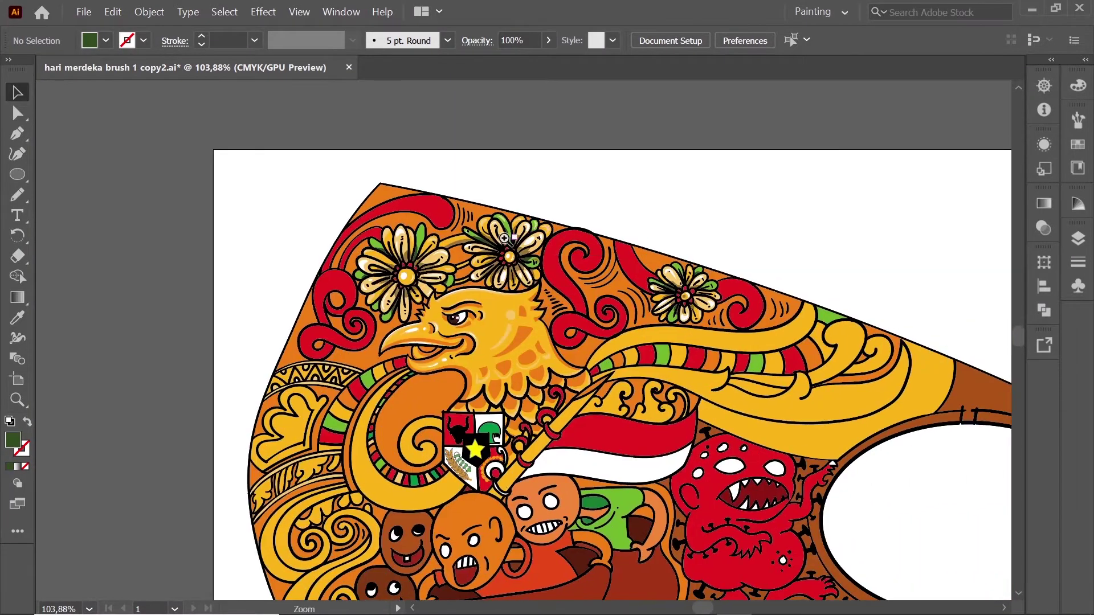
scroll(520, 168, "up", 8)
key("n")
key("i")
left_click(557, 307)
key("n")
left_click_drag(580, 255, 598, 249)
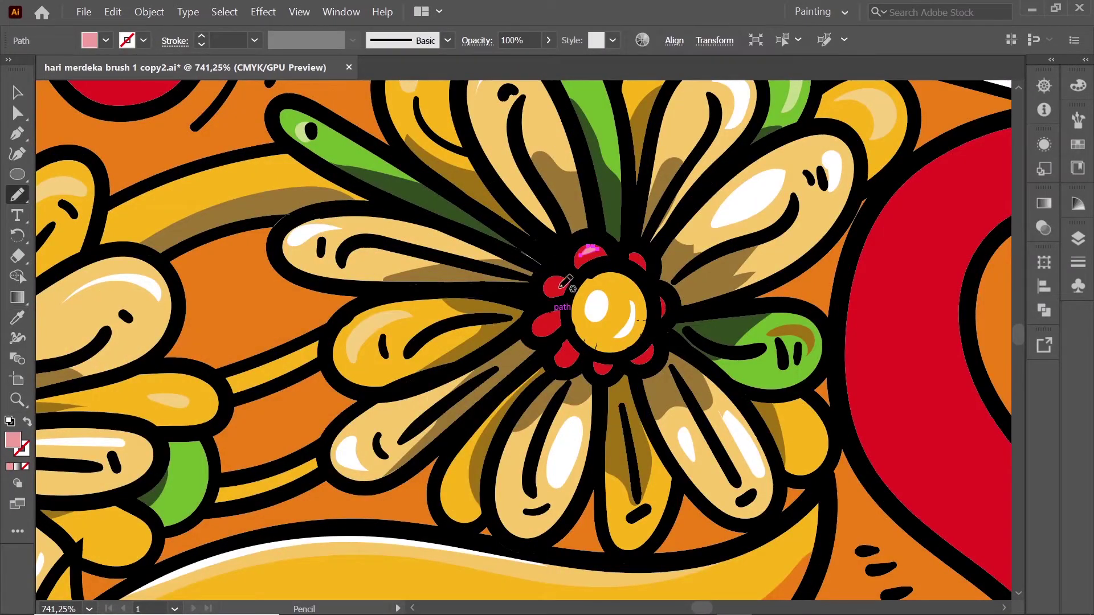
left_click_drag(716, 250, 422, 236)
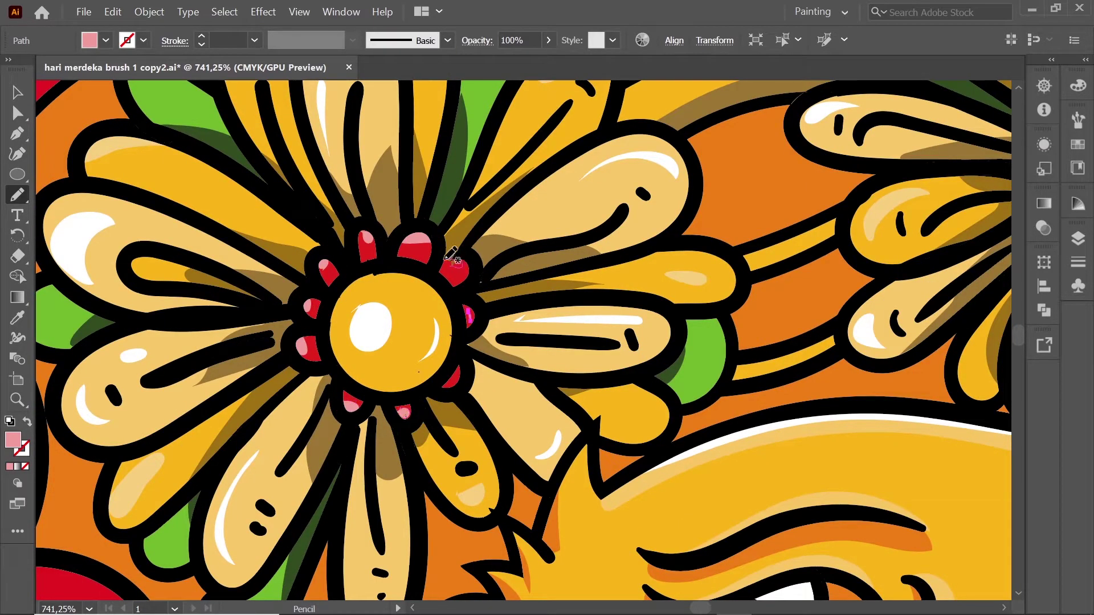
key("v")
key("ctrl+shift+a")
scroll(470, 270, "down", 8)
Step: Pencil-draw a pink highlight curve inside the red swirl near the top edge
scroll(488, 317, "up", 5)
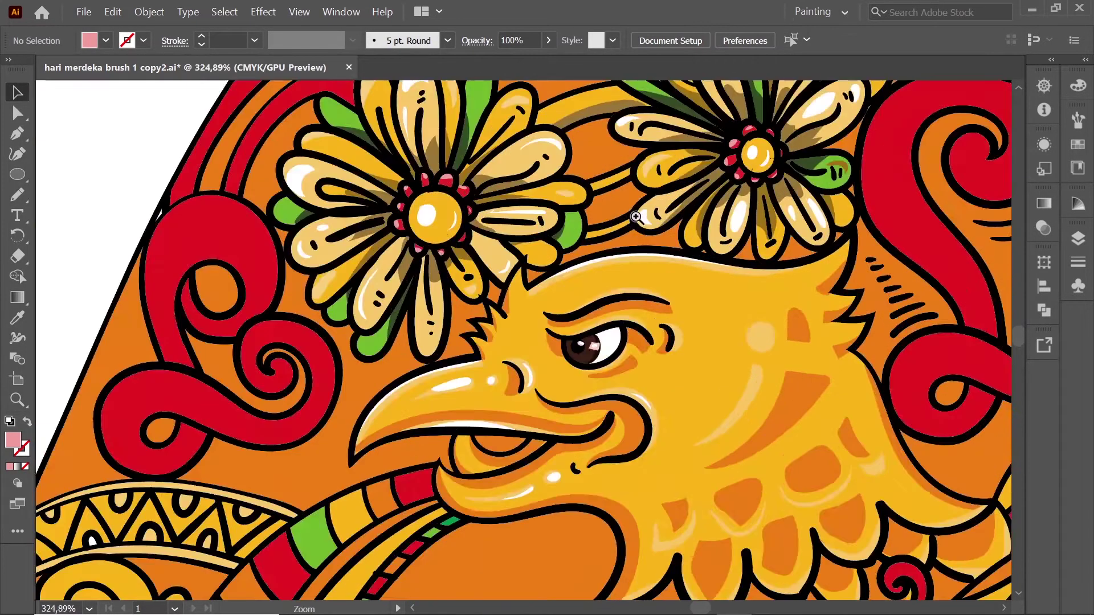
mouse_move(639, 215)
left_mouse_down()
mouse_move(799, 212)
mouse_move(308, 354)
left_mouse_up()
key("n")
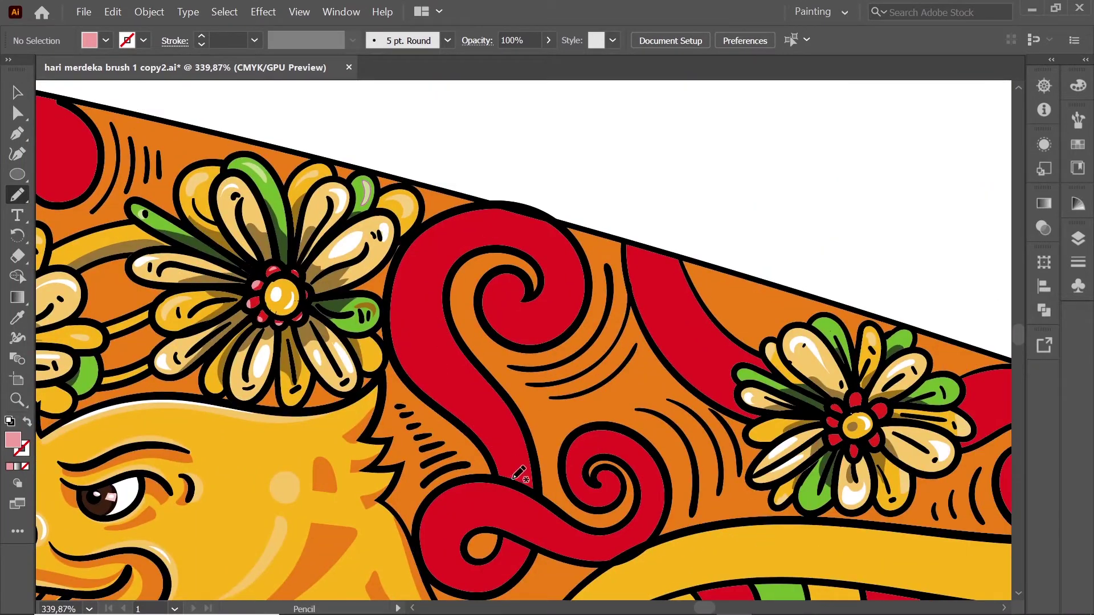
left_click_drag(523, 279, 517, 234)
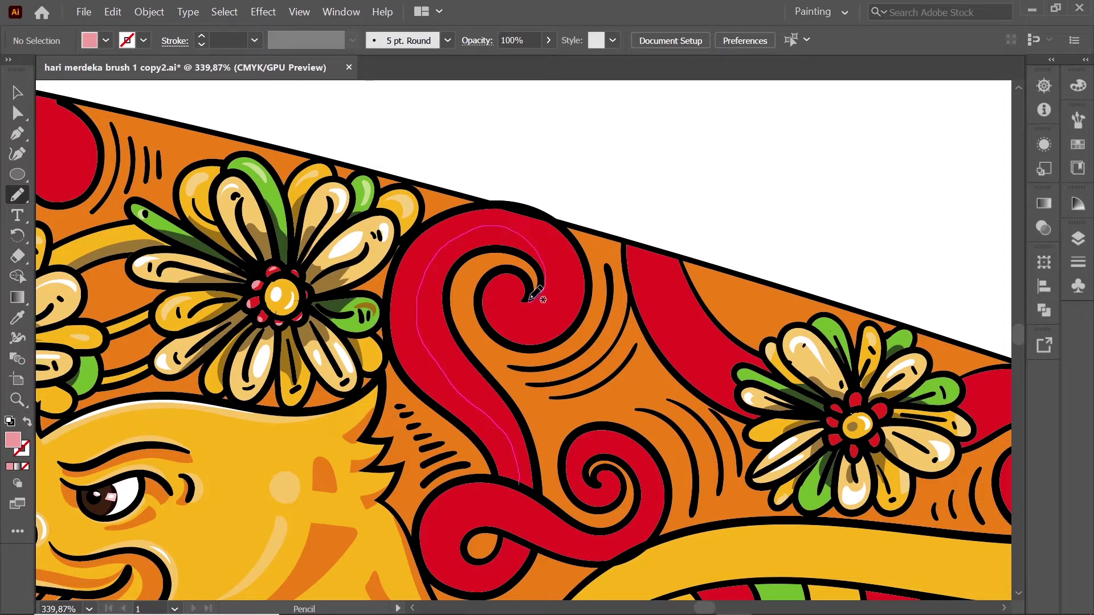
left_click_drag(465, 349, 465, 349)
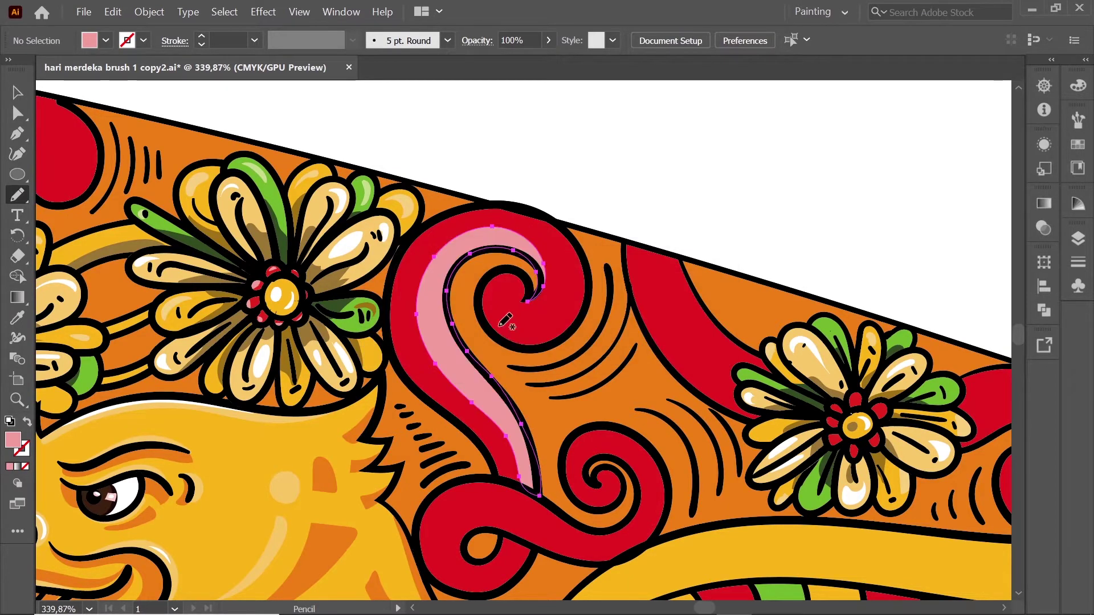
Step: Switch the fill to white and redraw the left edge of the swirl highlight
left_click(499, 276, "ctrl+alt")
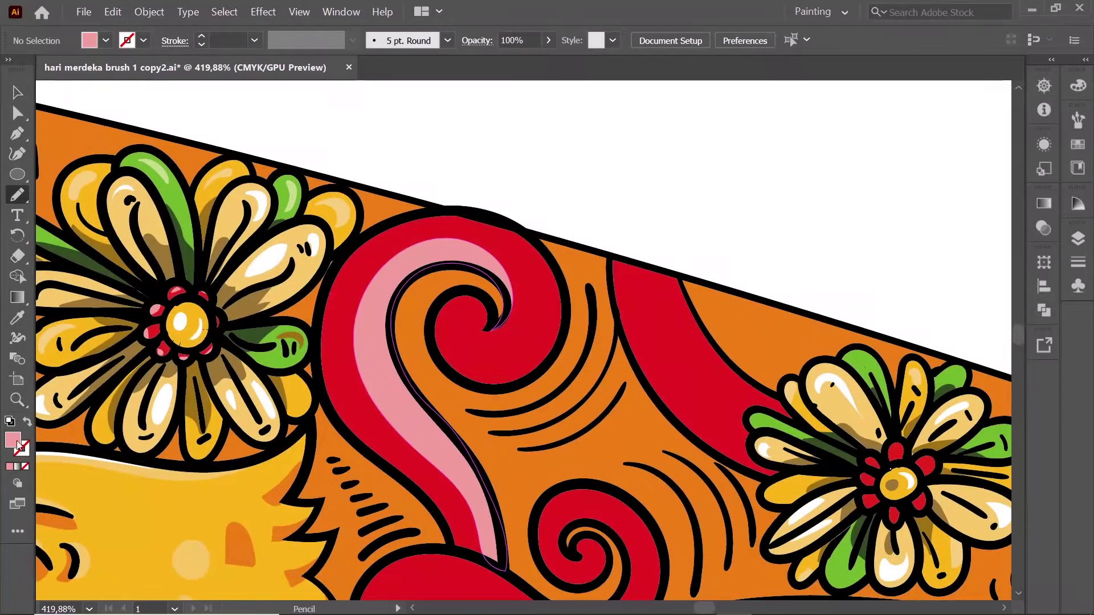
double_click(13, 440)
left_click(496, 344)
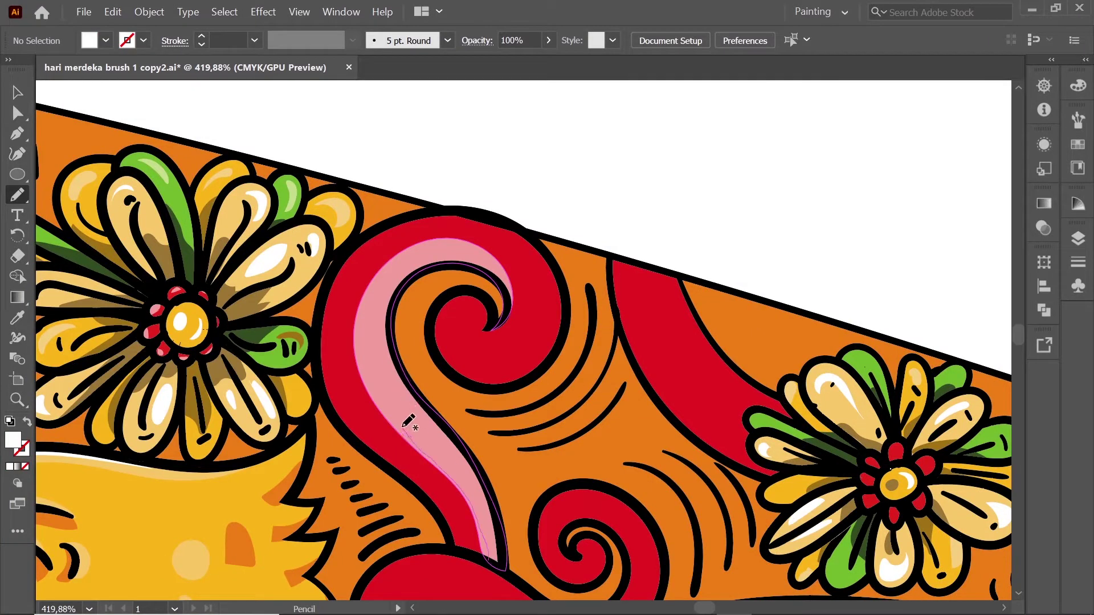
left_click_drag(404, 427, 488, 269)
left_click_drag(422, 391, 422, 391)
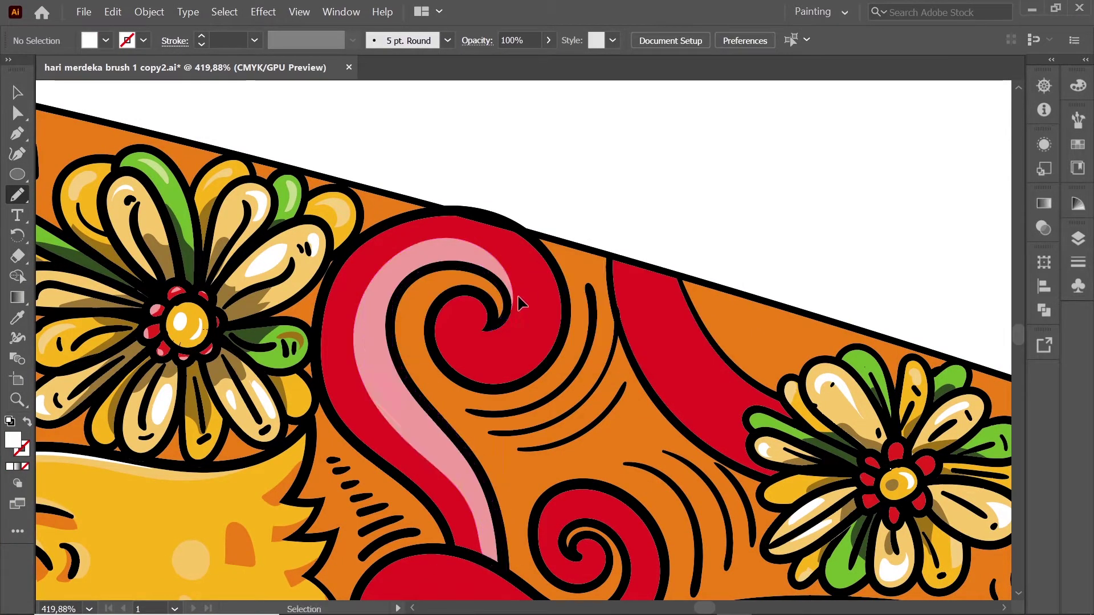
Step: Select the highlight with Direct Selection, try a white fill, then set the fill back to pink
key("a")
left_click(375, 275)
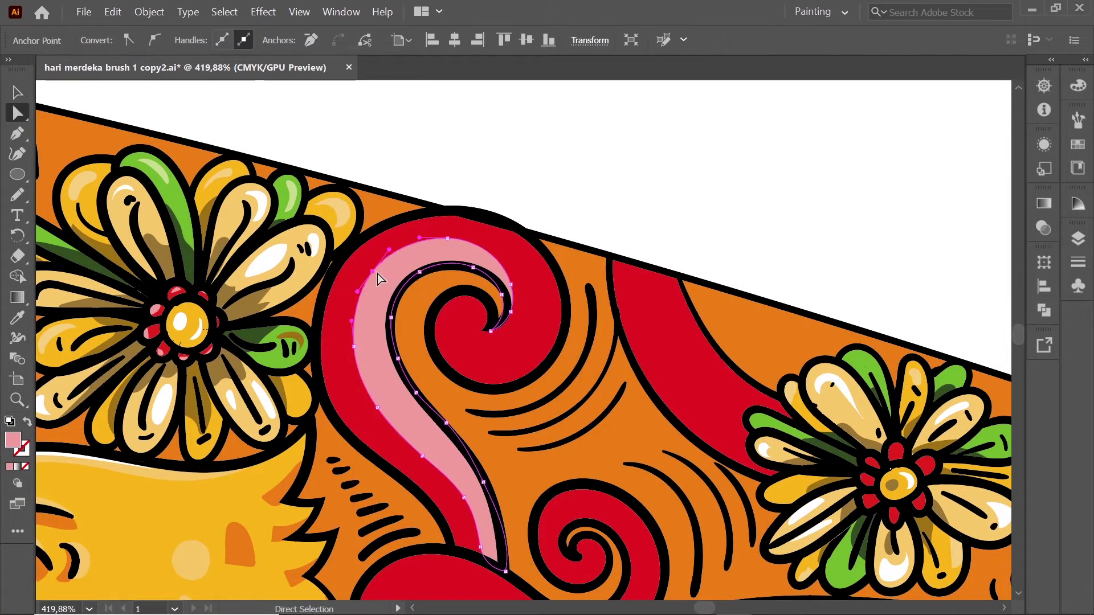
double_click(16, 443)
key("Return")
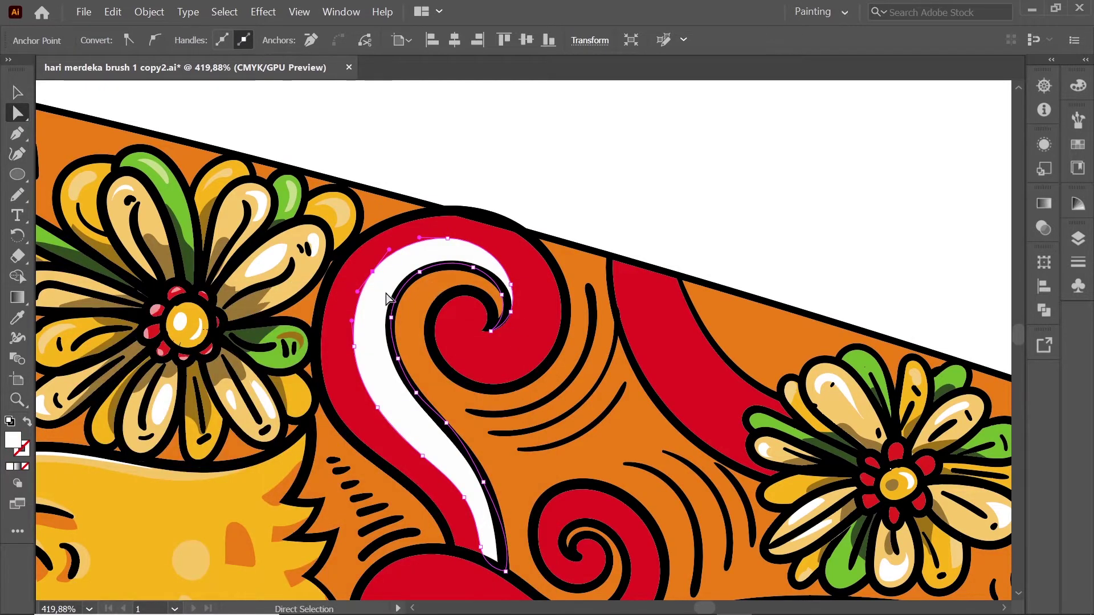
double_click(16, 443)
key("Return")
double_click(12, 443)
key("Return")
Step: Draw pink highlights in the swirl's centre and a crescent along its lower edge, undoing misplaced strokes
key("n")
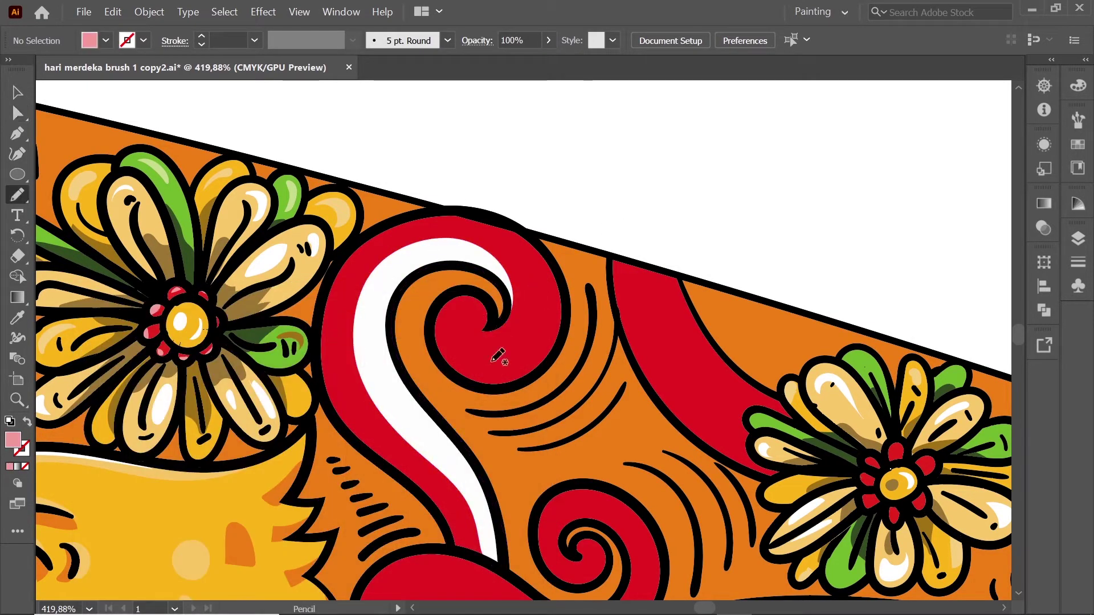
left_click_drag(473, 310, 455, 328)
left_click_drag(548, 310, 472, 363)
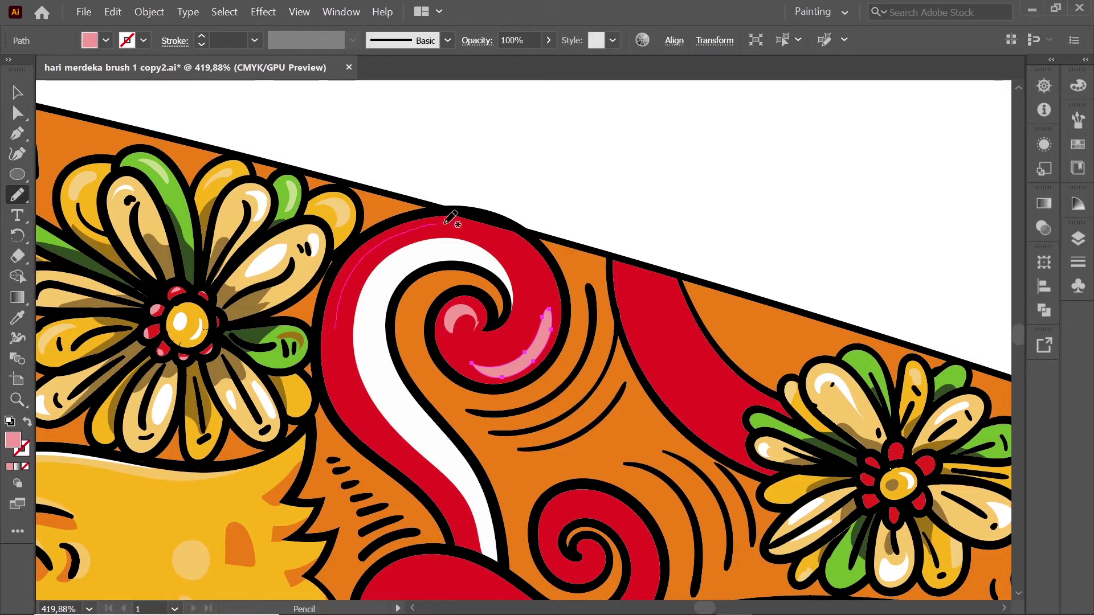
mouse_move(450, 218)
left_mouse_down()
mouse_move(483, 245)
mouse_move(399, 235)
left_mouse_up()
key("ctrl+z")
key("ctrl+z")
key("ctrl+0")
left_click(640, 372)
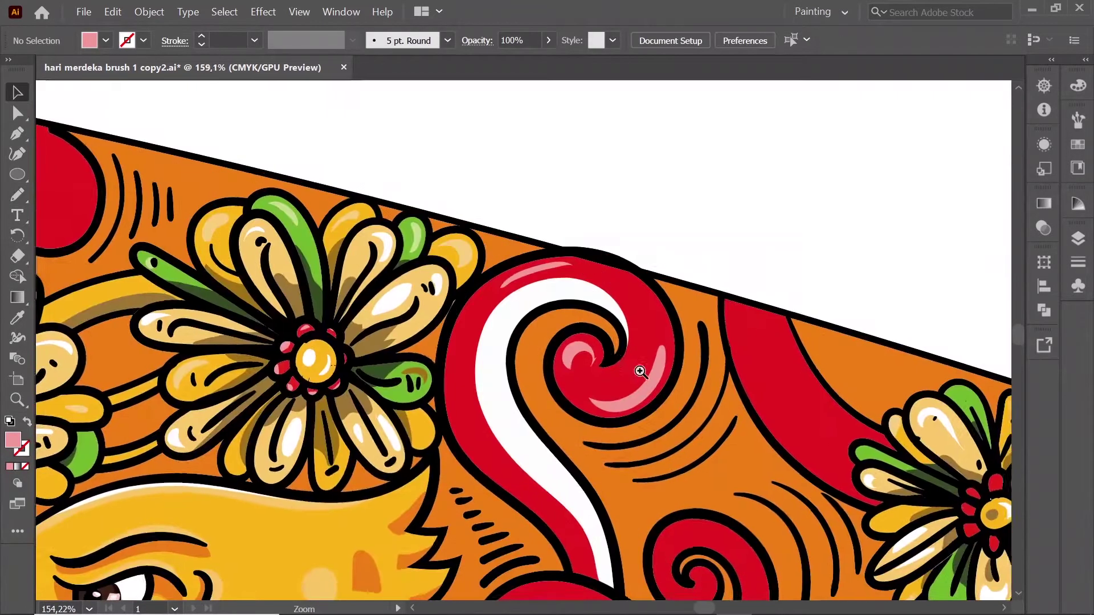
left_click(678, 391, "alt")
Step: Zoom in on the S-swirl and trace a light pink highlight along its underside
mouse_move(544, 290)
left_mouse_down()
mouse_move(620, 399)
mouse_move(626, 384)
mouse_move(577, 373)
left_mouse_up()
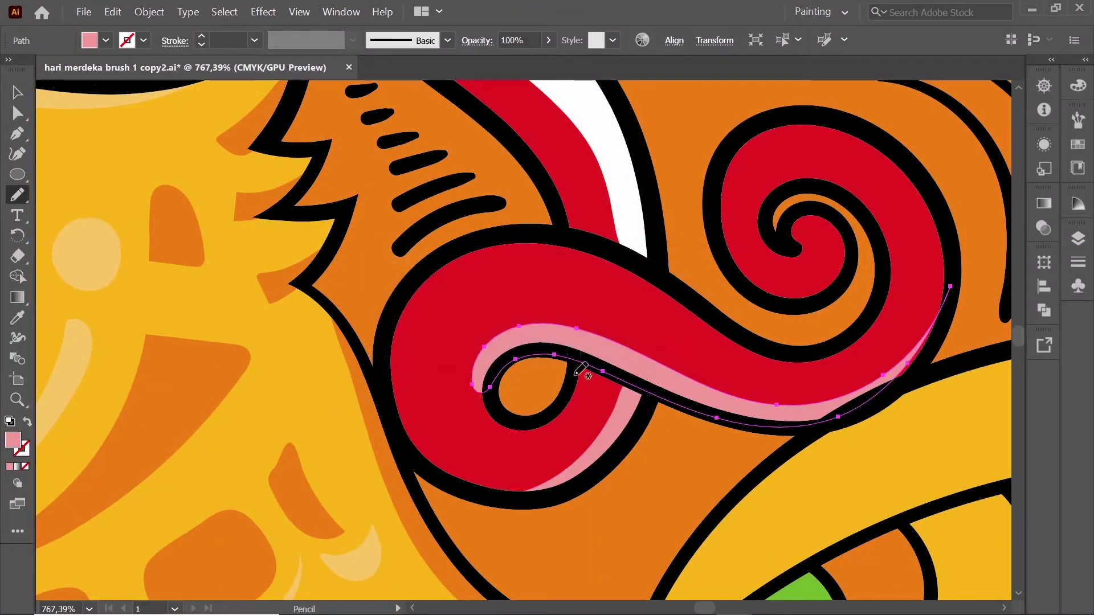
key("ctrl+z")
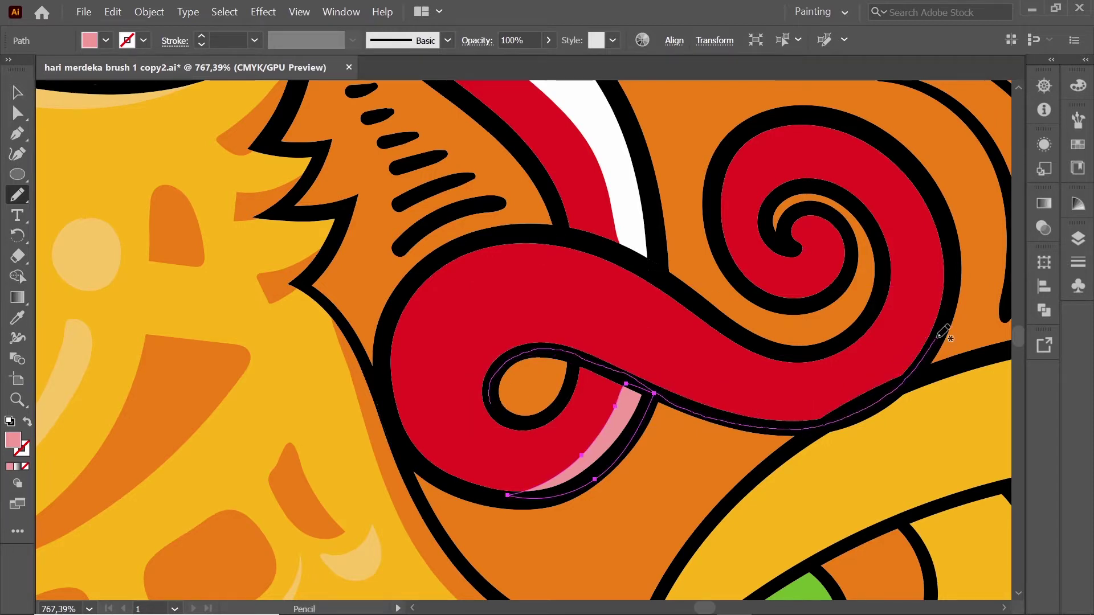
left_click_drag(943, 333, 937, 273)
left_click_drag(723, 385, 566, 325)
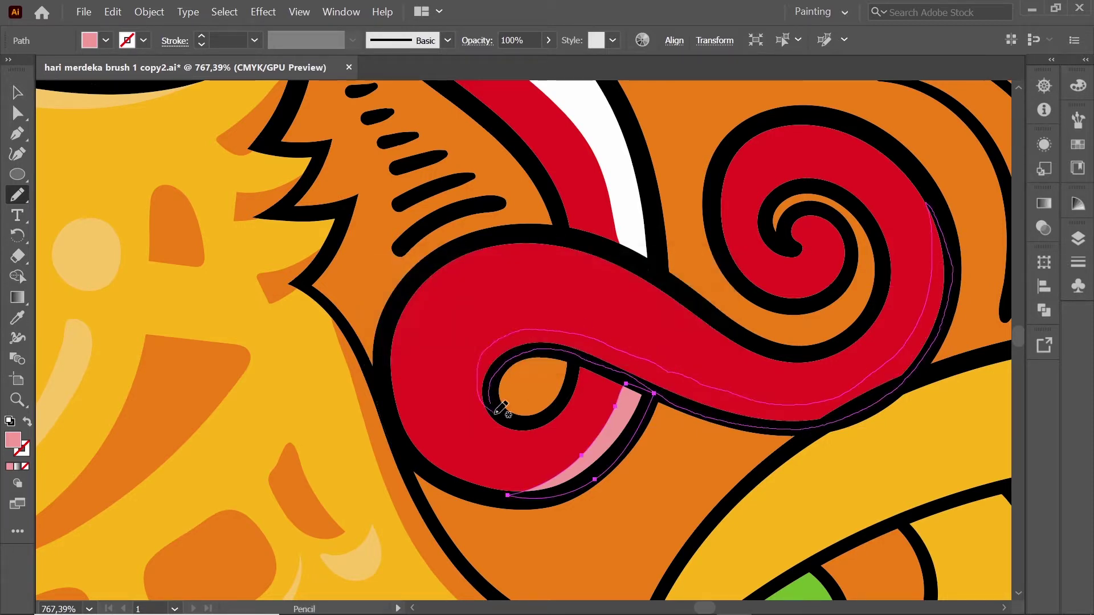
left_click_drag(501, 407, 497, 411)
Step: Switch to a darker pink fill and draw gloss accents on the loop's top and spiral's top
double_click(12, 440)
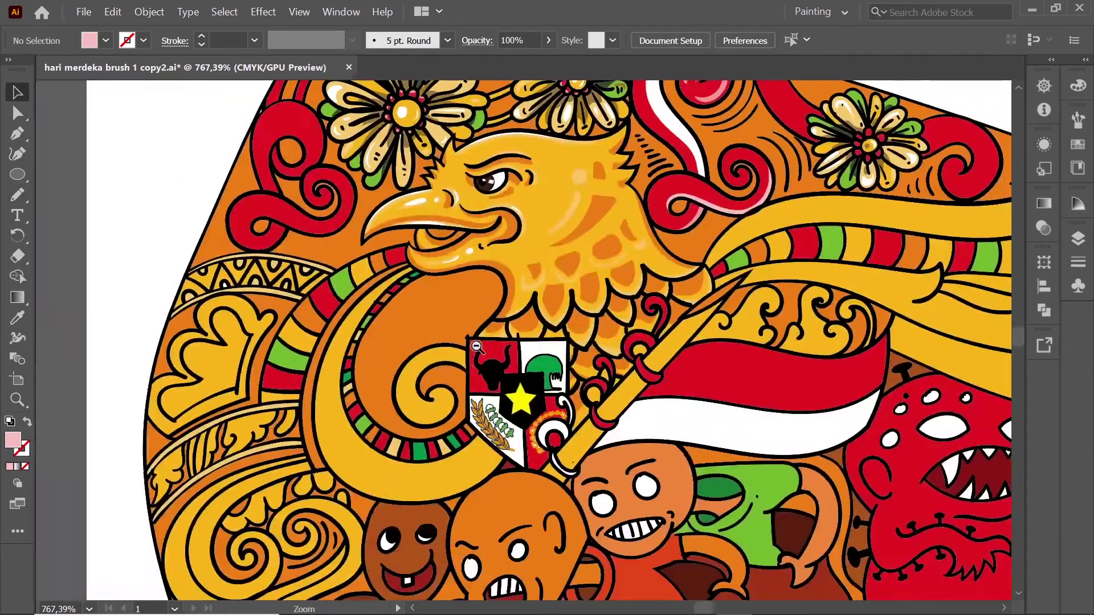
key("Return")
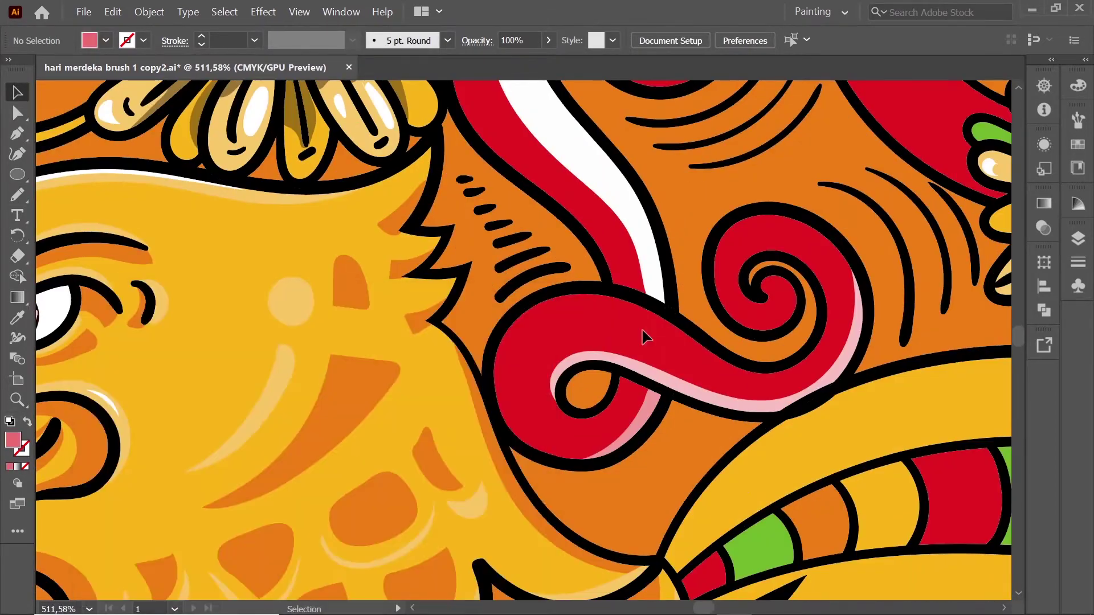
key("n")
left_click_drag(607, 310, 513, 385)
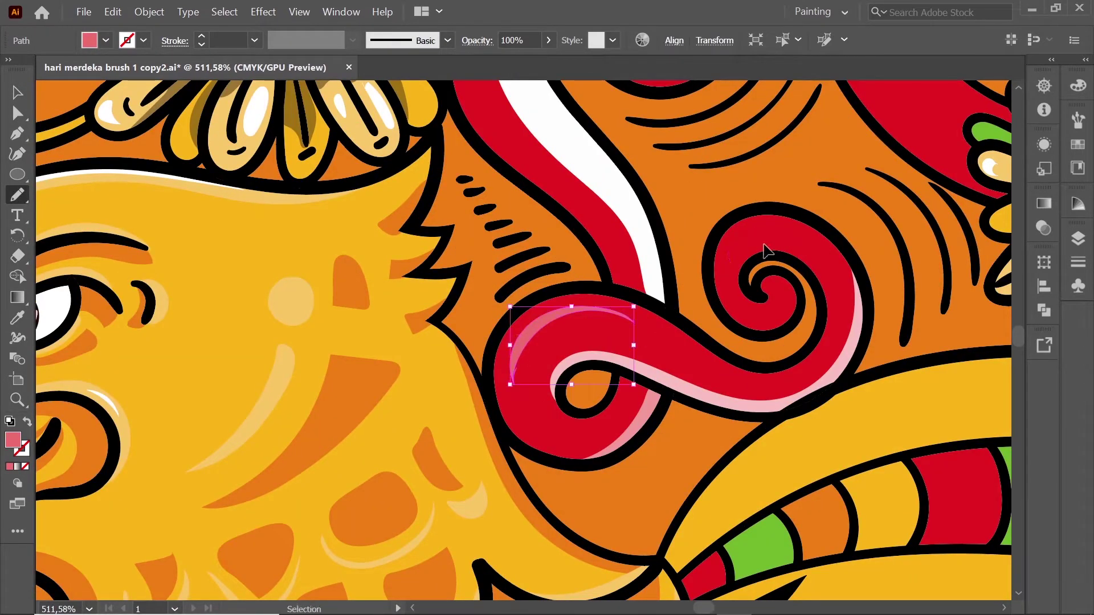
left_click_drag(734, 245, 798, 241)
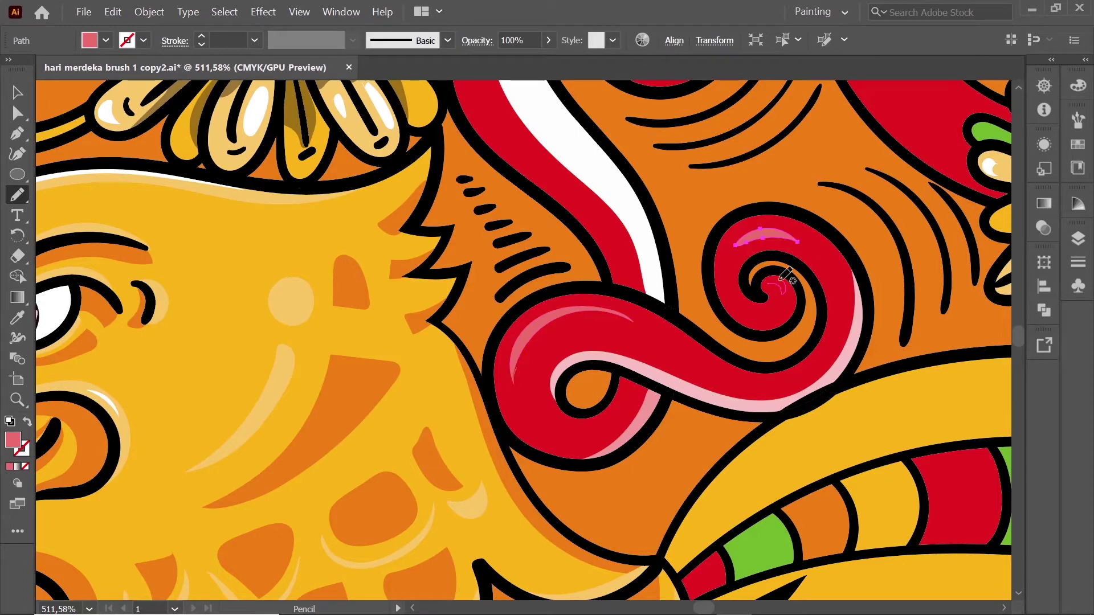
key("ctrl+shift+a")
scroll(594, 295, "down", 5)
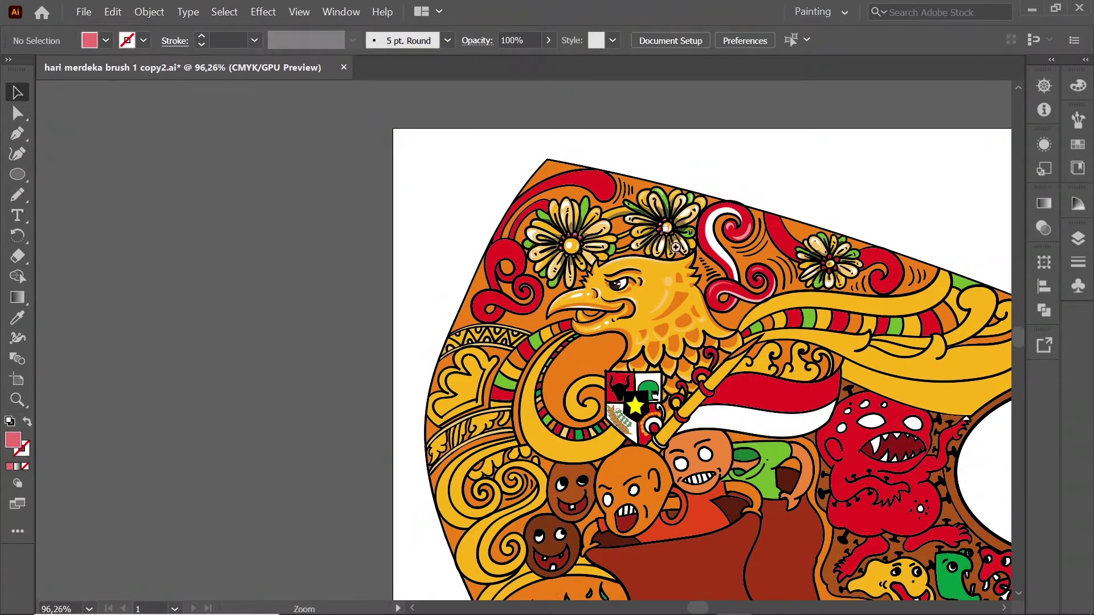
Step: Set a lighter pink fill and draw a highlight inside the inner red band above the flower
scroll(675, 247, "up", 3)
scroll(562, 207, "up", 2)
key("n")
double_click(13, 440)
left_click(490, 345)
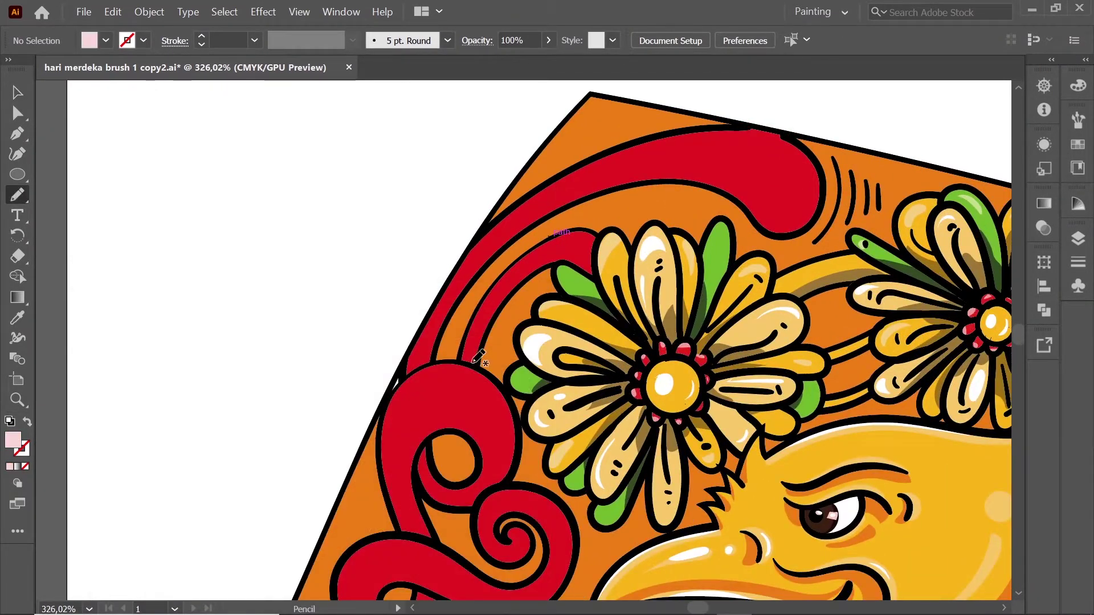
left_click_drag(376, 290, 518, 290)
scroll(741, 311, "up", 3)
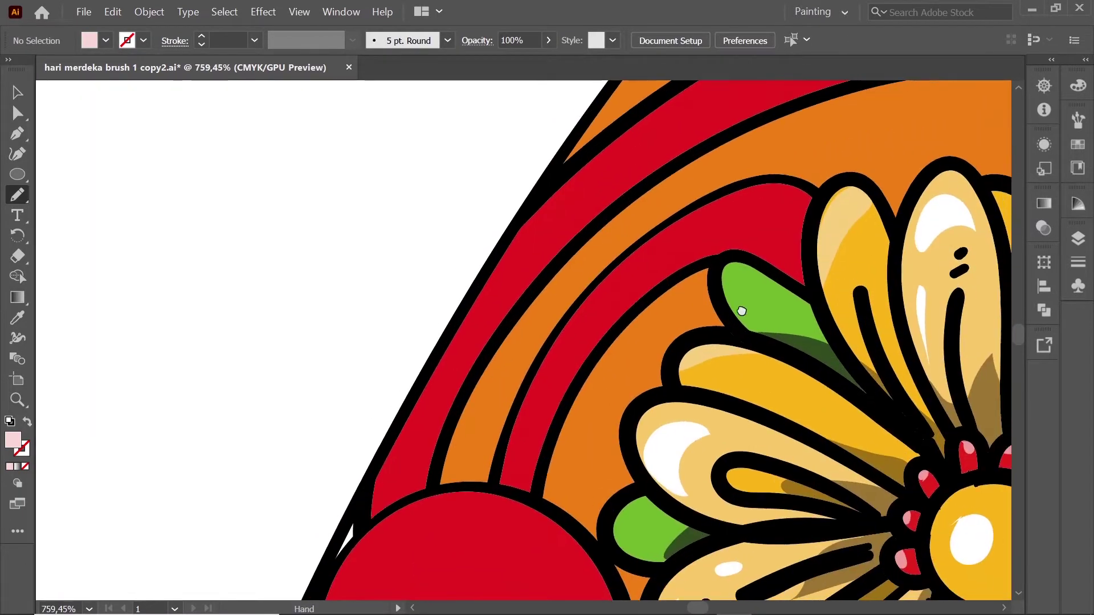
left_click_drag(742, 311, 587, 225)
mouse_move(345, 402)
left_mouse_down()
mouse_move(392, 274)
mouse_move(415, 318)
left_mouse_up()
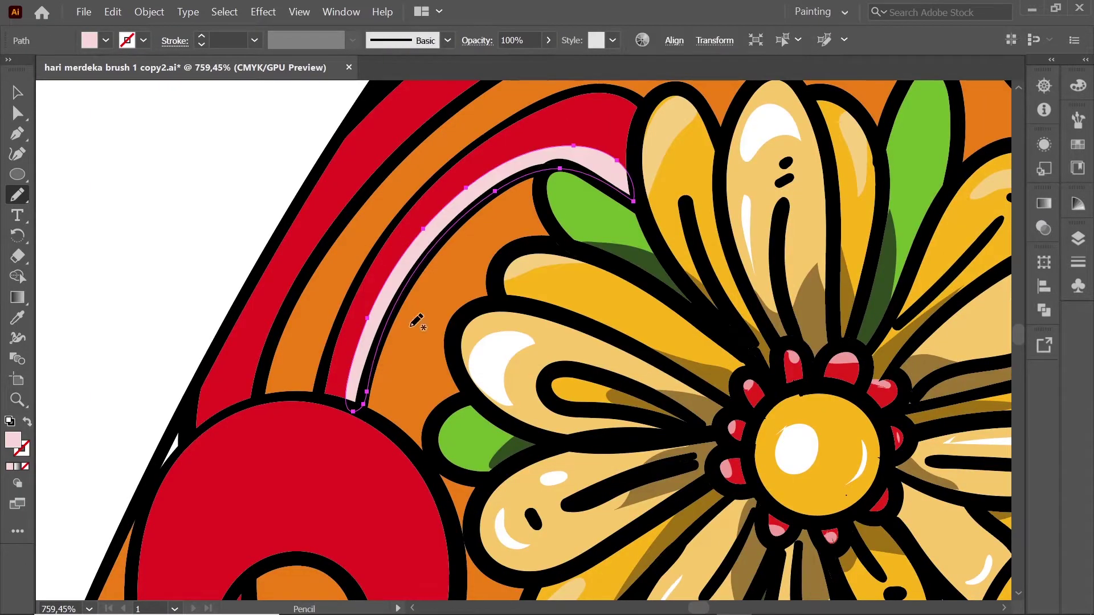
Step: Trace a light pink highlight along the outer red band, undoing a stray short stroke
scroll(228, 403, "down", 2)
scroll(374, 275, "up", 1)
left_click_drag(212, 487, 226, 439)
key("ctrl+z")
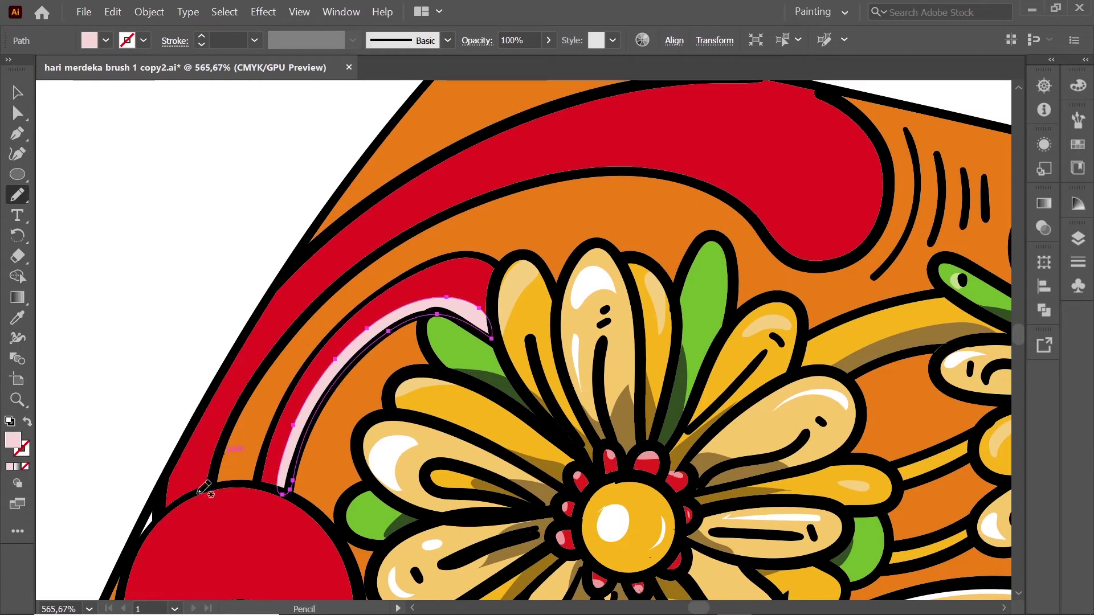
left_click_drag(374, 228, 802, 179)
left_click_drag(738, 191, 472, 196)
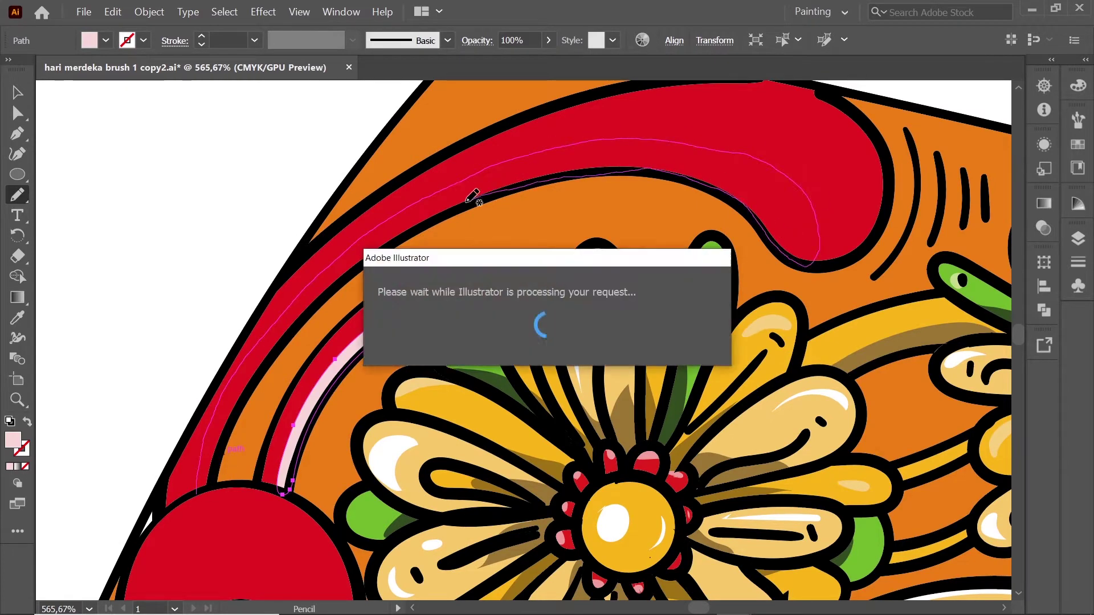
Step: Add a darker pink gloss accent on the band's rounded end and recolour the outer-band highlight lighter pink
double_click(13, 439)
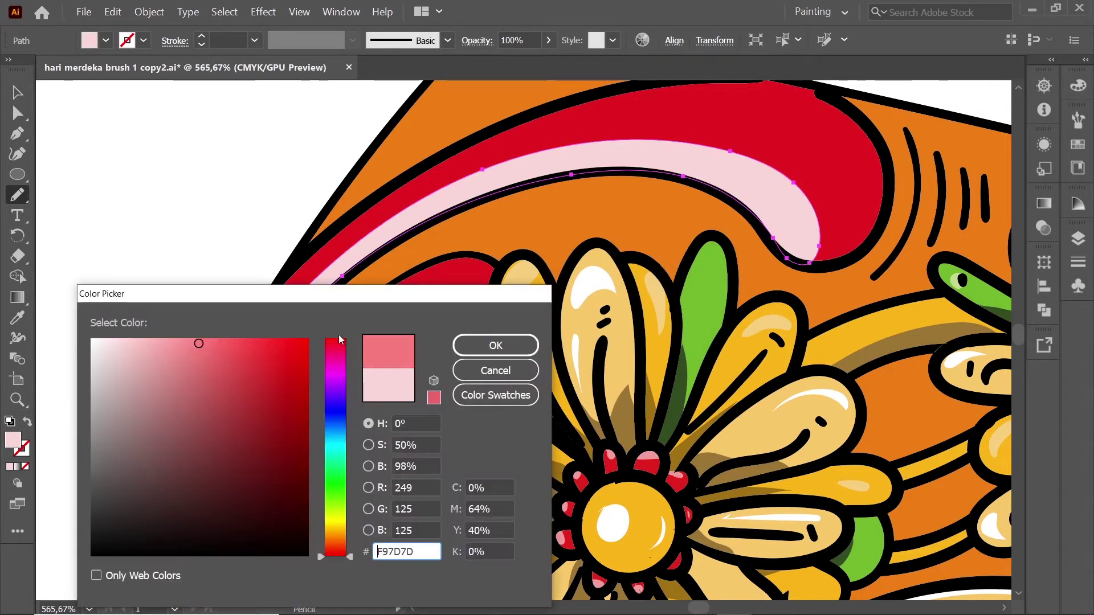
left_click(495, 344)
mouse_move(766, 126)
left_mouse_down()
mouse_move(839, 129)
mouse_move(780, 121)
left_mouse_up()
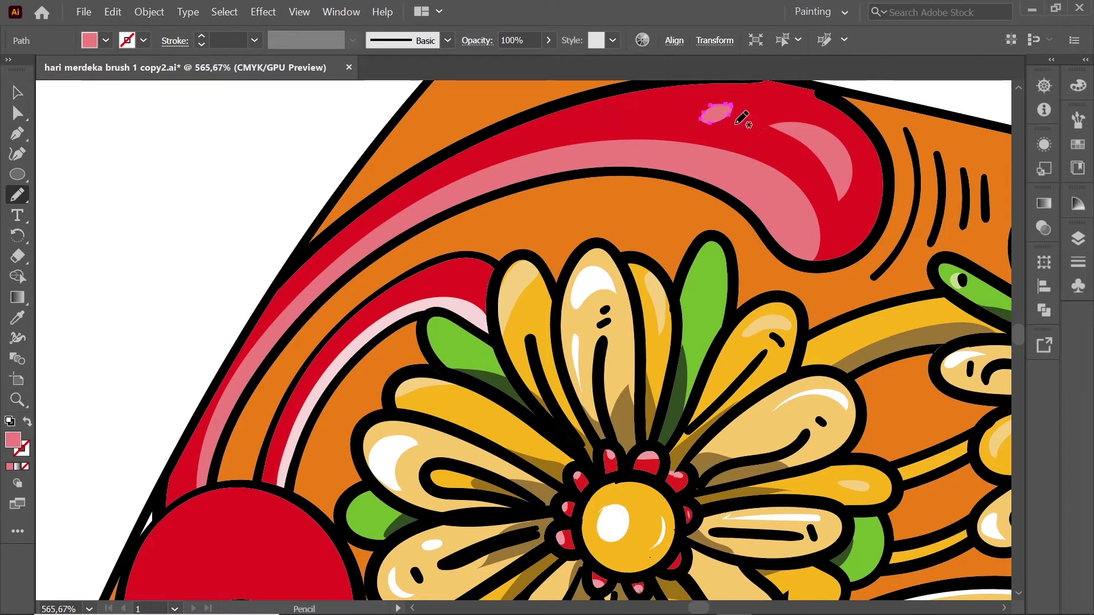
key("v")
left_click(722, 172)
double_click(13, 440)
left_click(495, 359)
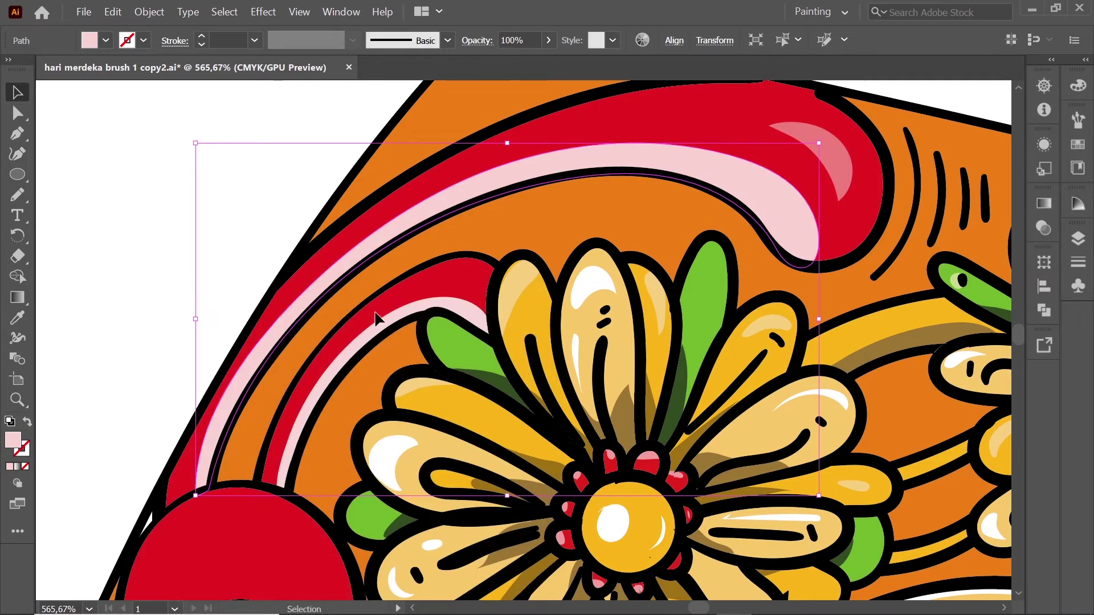
left_click(176, 303)
Step: With a light pink fill, draw a highlight along the inside of the red curl below
key("n")
double_click(13, 440)
left_click(495, 345)
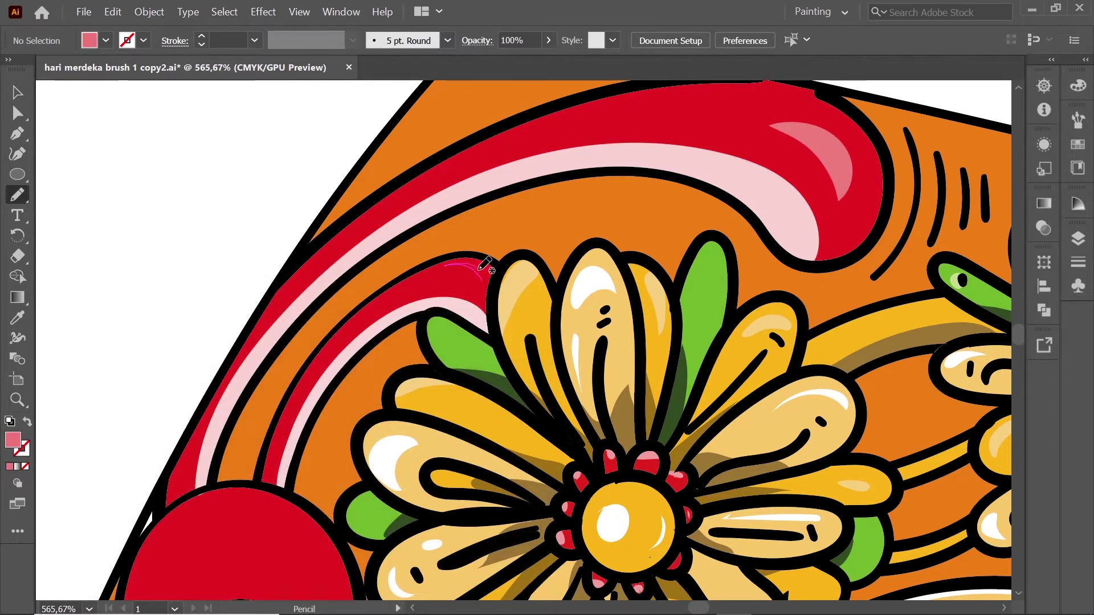
scroll(442, 403, "down", 5)
scroll(442, 404, "down", 1)
scroll(580, 379, "up", 5)
double_click(12, 439)
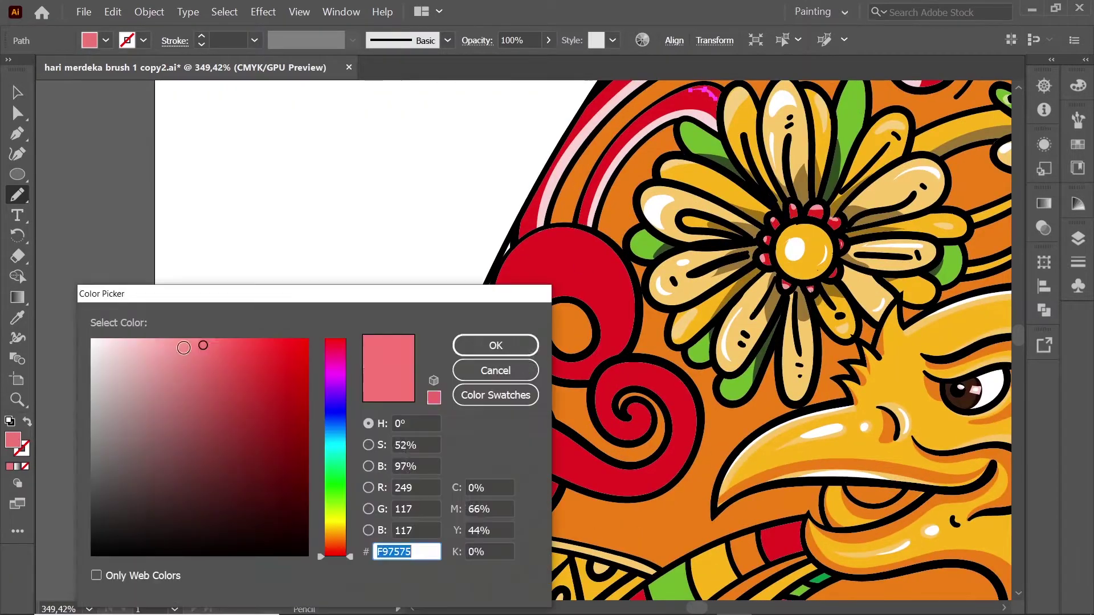
left_click(495, 345)
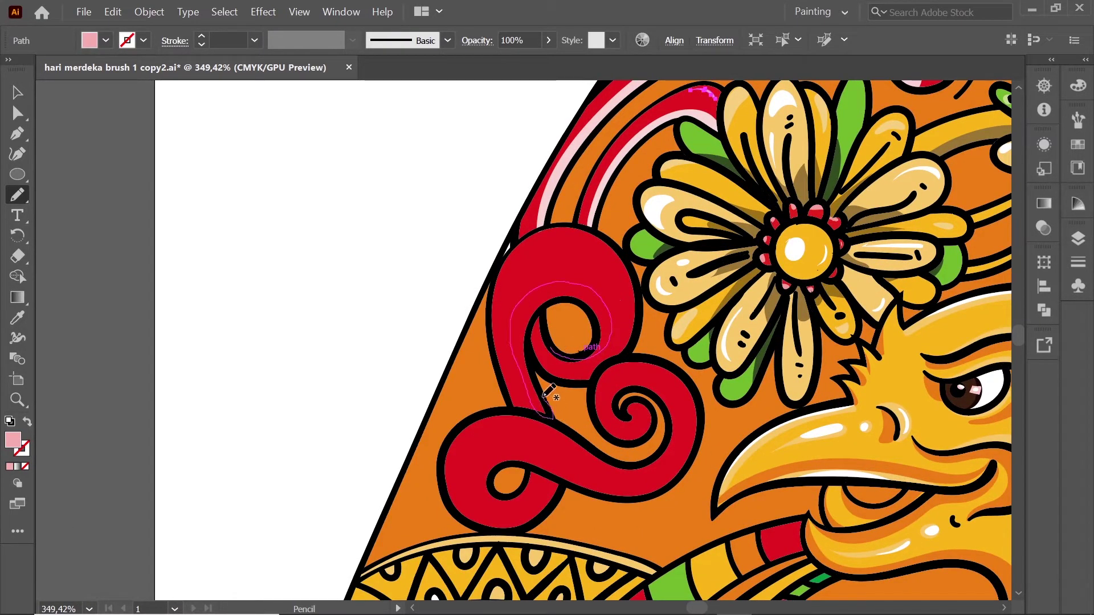
left_click_drag(544, 397, 548, 413)
key("ctrl+z")
left_click_drag(575, 357, 600, 302)
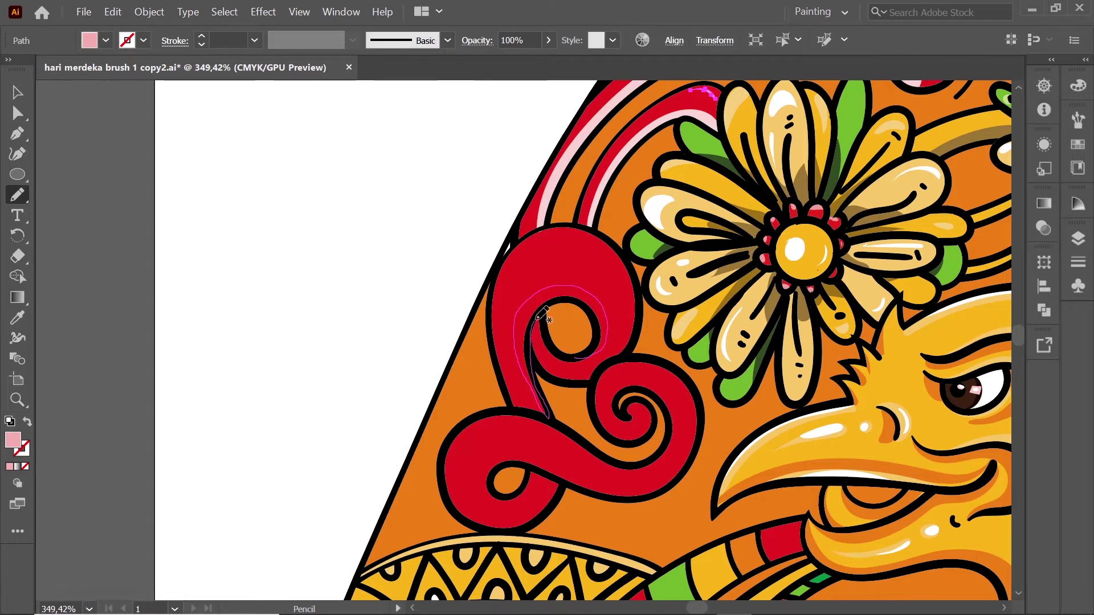
left_click_drag(537, 318, 539, 317)
Step: Switch to darker pink and add a gloss accent on top of the red curl
left_click(368, 272)
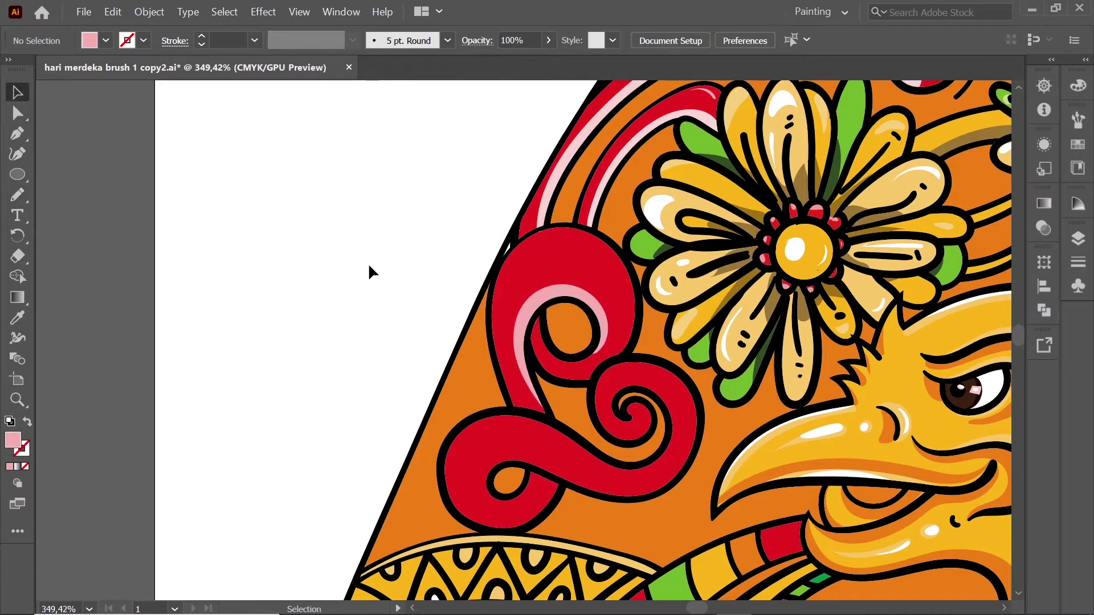
double_click(13, 440)
left_click(496, 344)
mouse_move(523, 263)
left_mouse_down()
mouse_move(601, 266)
mouse_move(527, 266)
left_mouse_up()
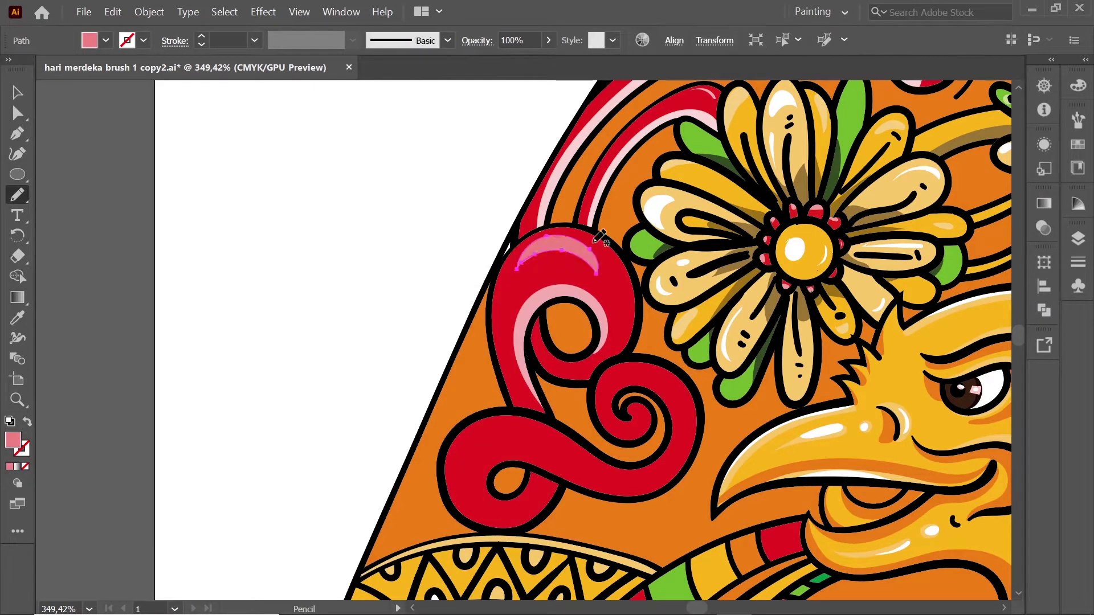
key("v")
left_click(458, 149)
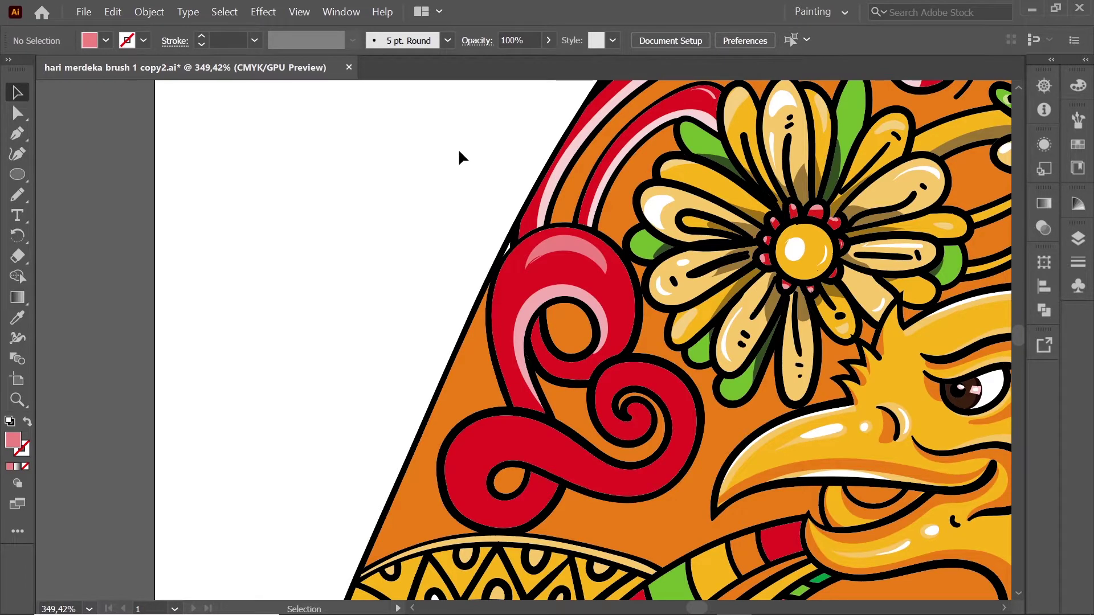
Step: Sample the swirl's red and set the fill to a darker red shade
scroll(532, 343, "down", 3)
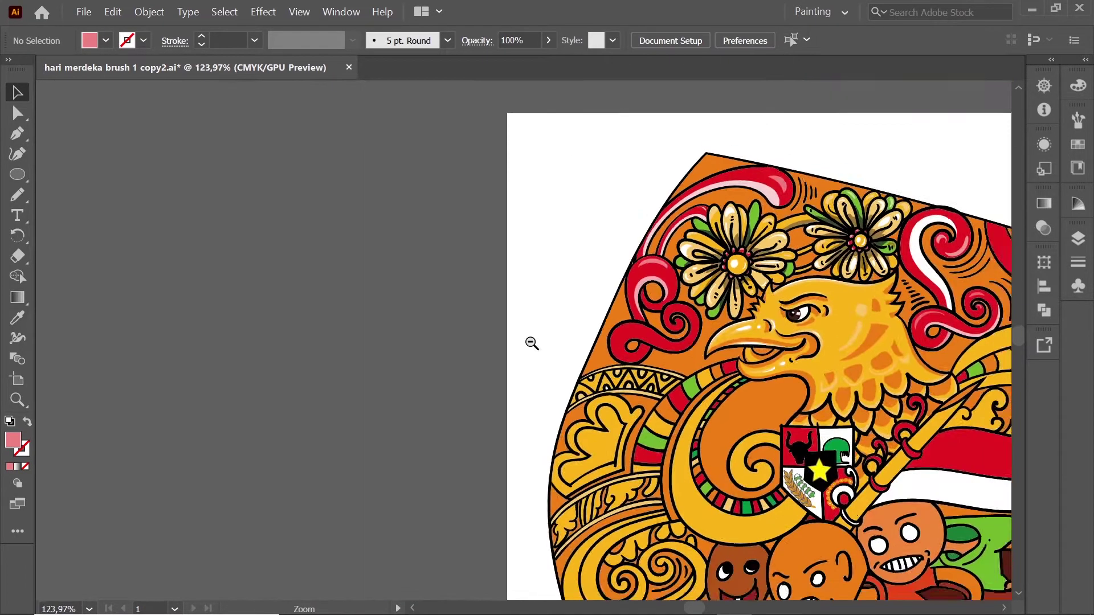
scroll(661, 291, "up", 3)
key("i")
left_click(603, 325)
double_click(12, 440)
left_click(299, 459)
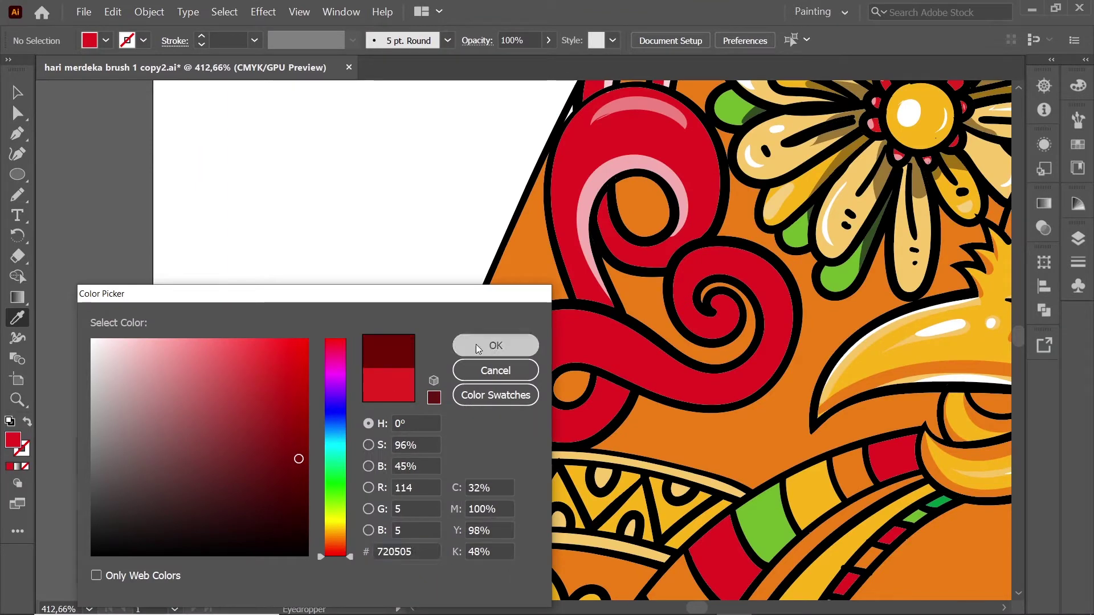
left_click(478, 345)
Step: Pencil a dark-red shadow crescent inside the red swirl's lower loop
key("n")
left_click_drag(615, 238, 606, 197)
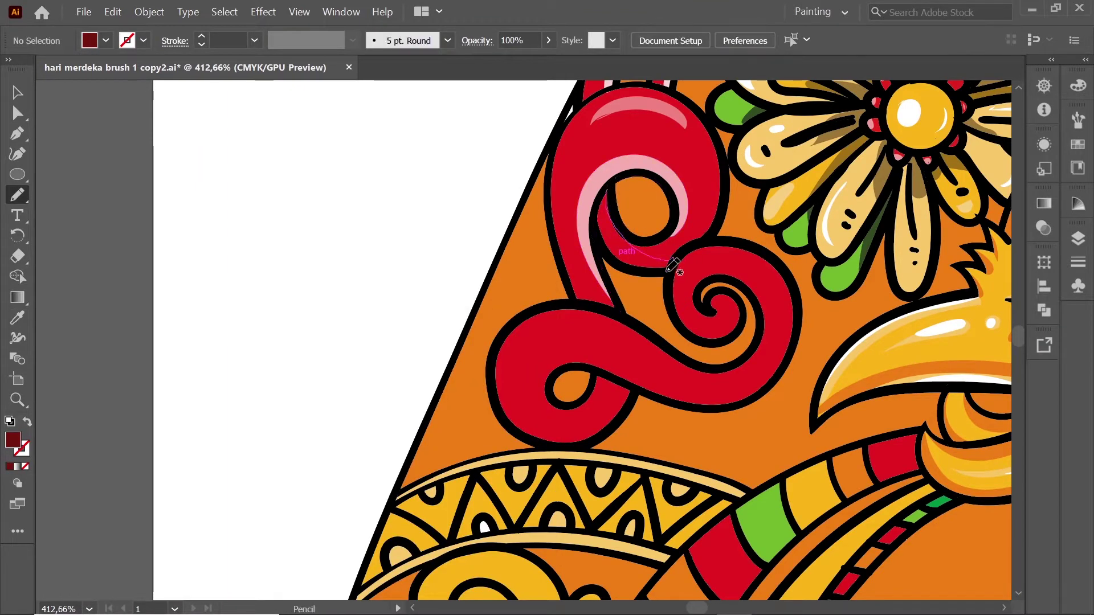
left_click_drag(667, 271, 605, 193)
left_click_drag(616, 370, 576, 393)
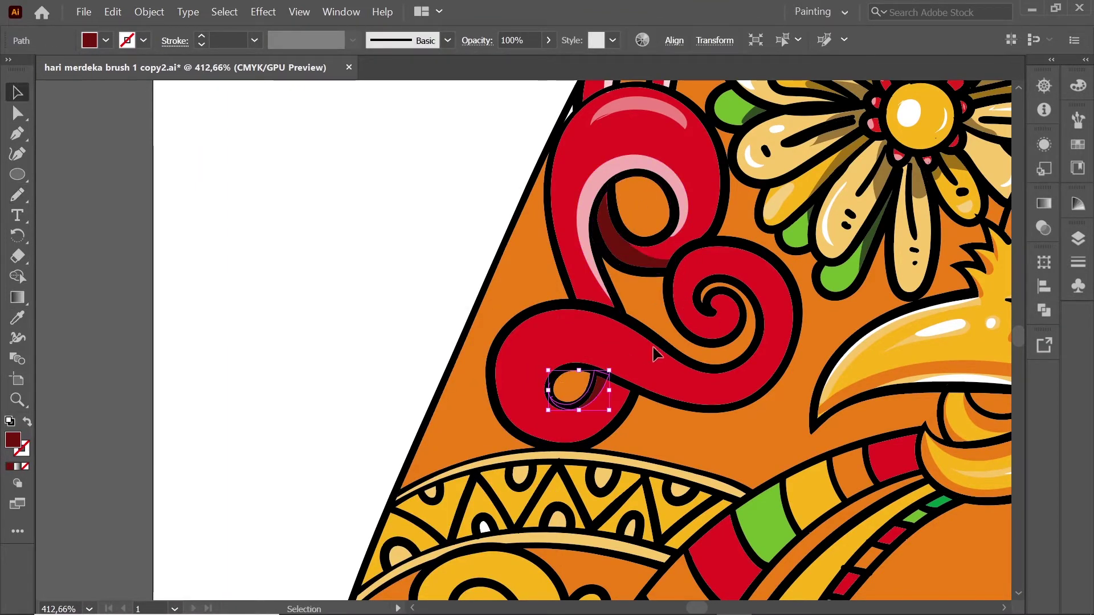
key("ctrl+shift+a")
Step: Draw highlight shapes along the inner spiral and the lower loop
key("i")
key("n")
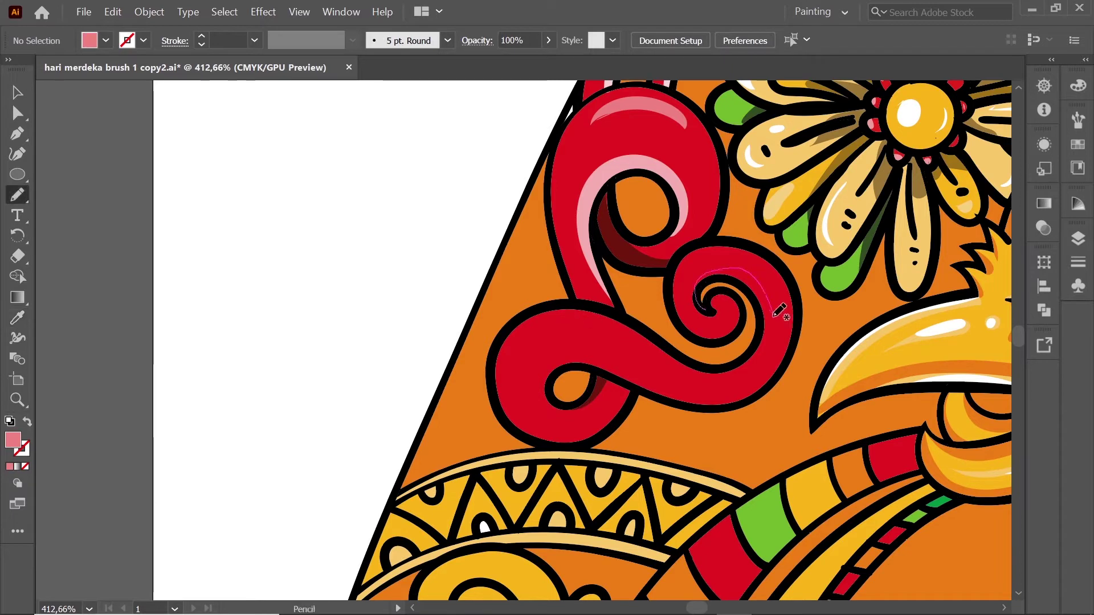
mouse_move(779, 311)
left_mouse_down()
mouse_move(723, 310)
mouse_move(758, 303)
left_mouse_up()
left_click_drag(573, 406, 656, 379)
left_click_drag(594, 363, 564, 401)
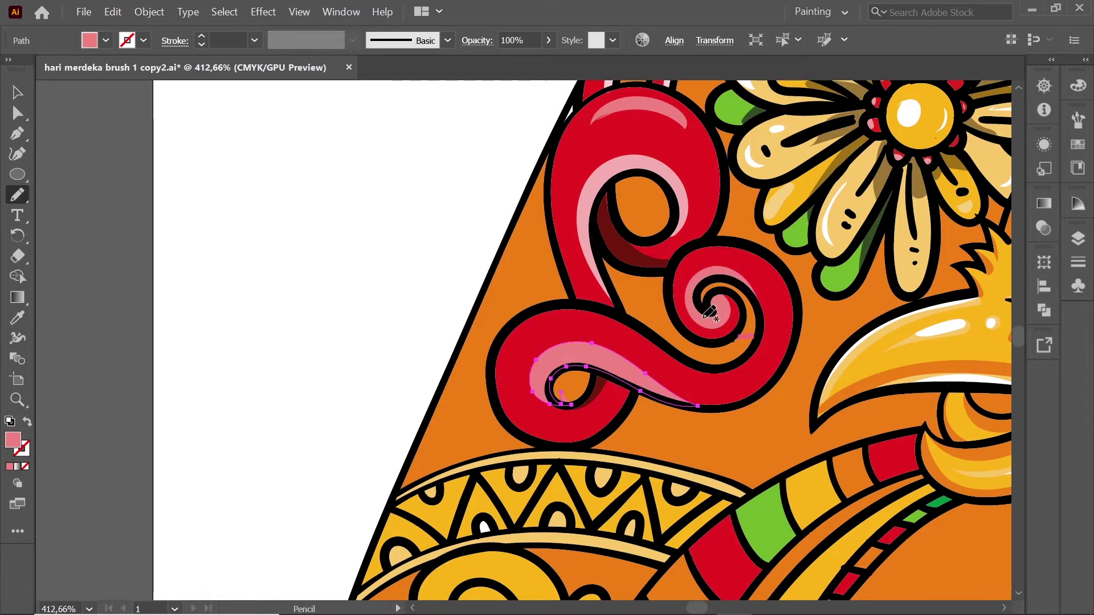
key("v")
left_click(446, 302)
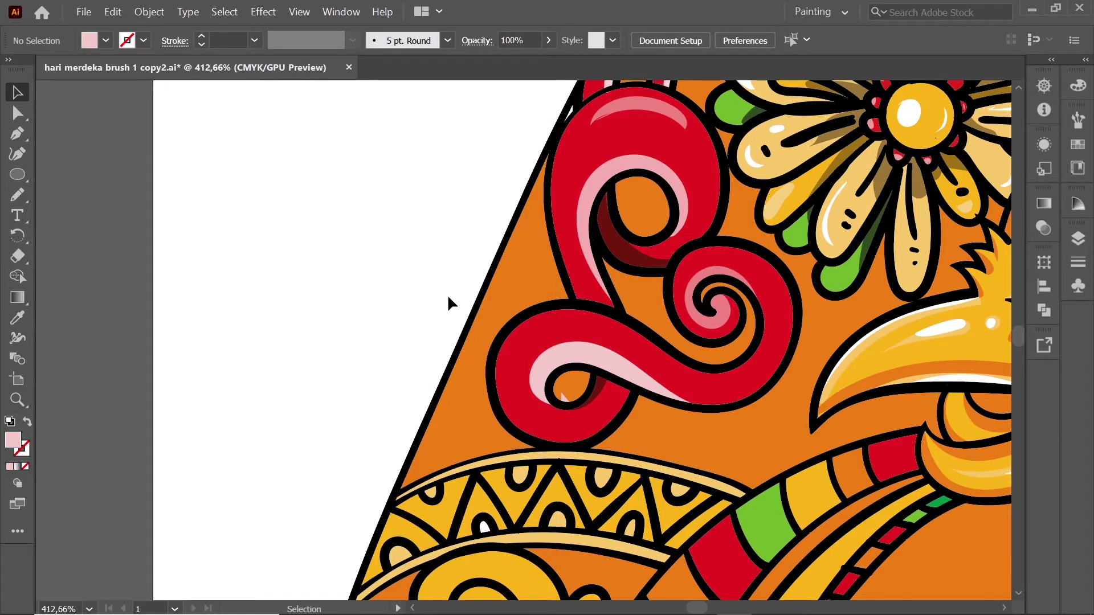
Step: Replace the medium-pink lower-loop highlight with a light-pink one
key("i")
left_click(593, 194)
key("n")
left_click_drag(509, 349, 572, 333)
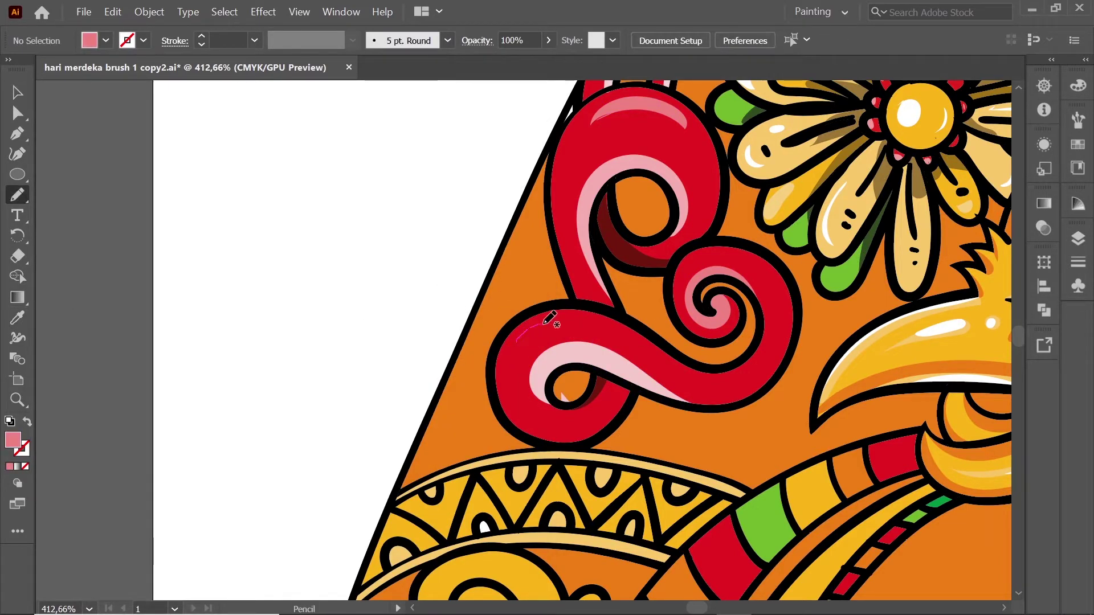
key("ctrl+z")
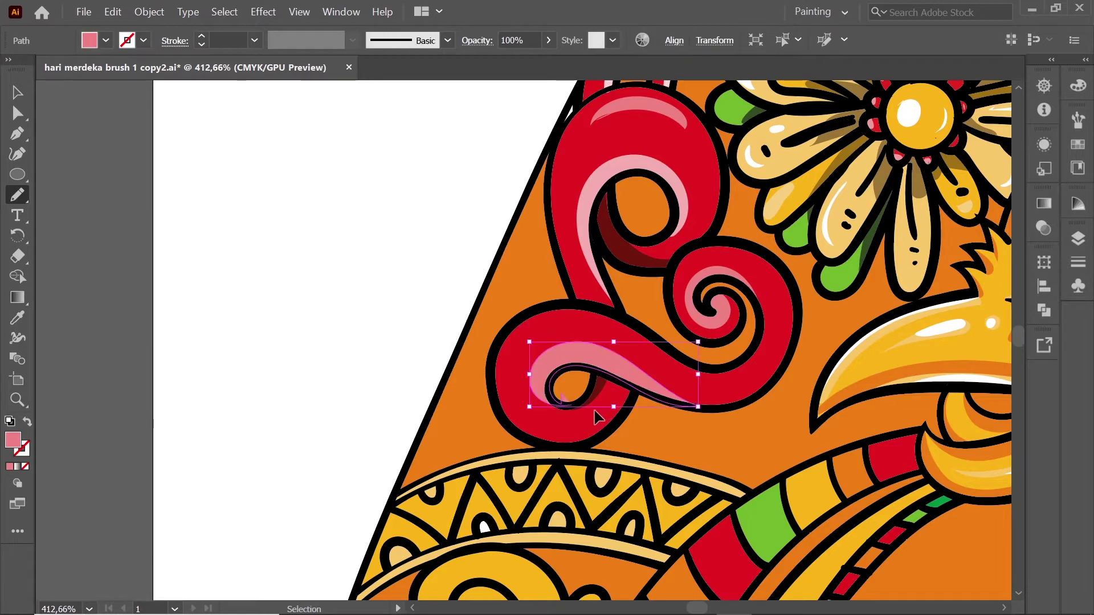
double_click(13, 440)
left_click(495, 344)
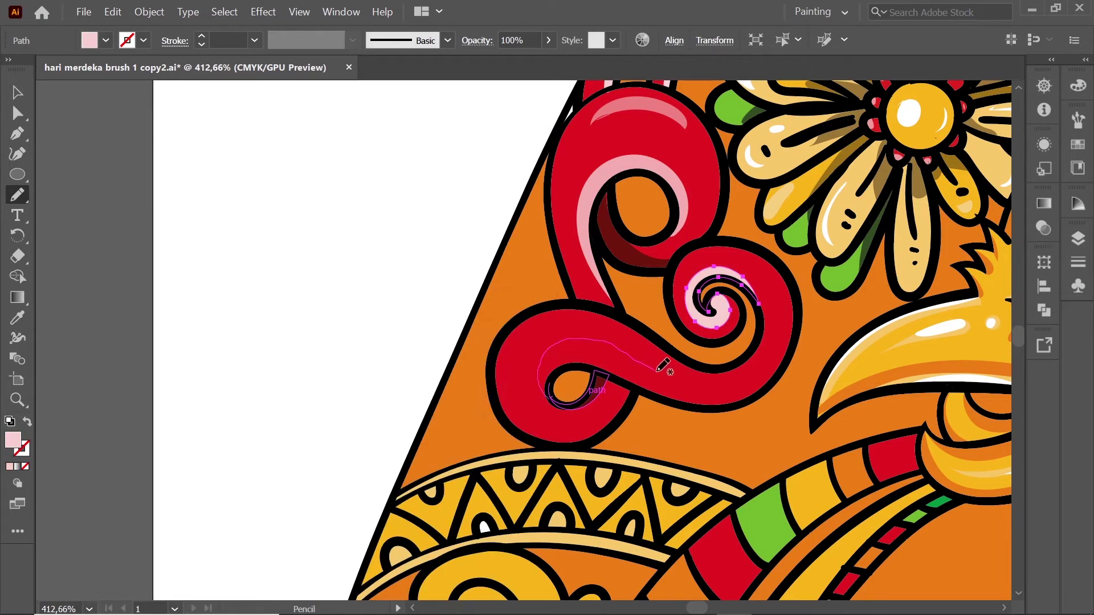
left_click_drag(658, 369, 708, 407)
left_click_drag(555, 373, 556, 373)
scroll(727, 276, "down", 5)
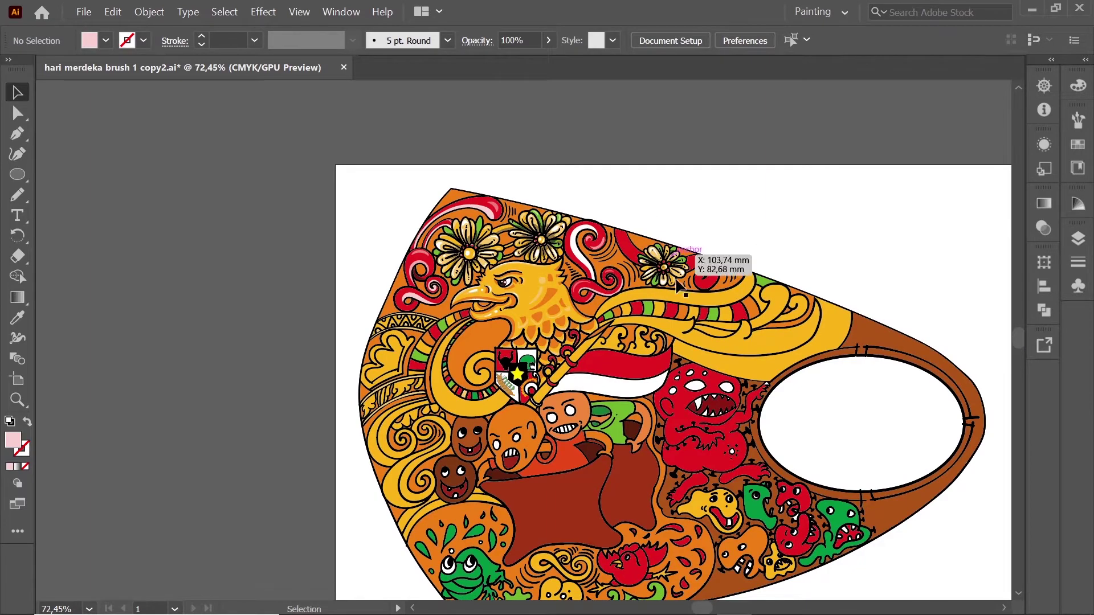
Step: Pencil a pink highlight along the red band's left edge
scroll(692, 239, "up", 1)
scroll(692, 239, "up", 3)
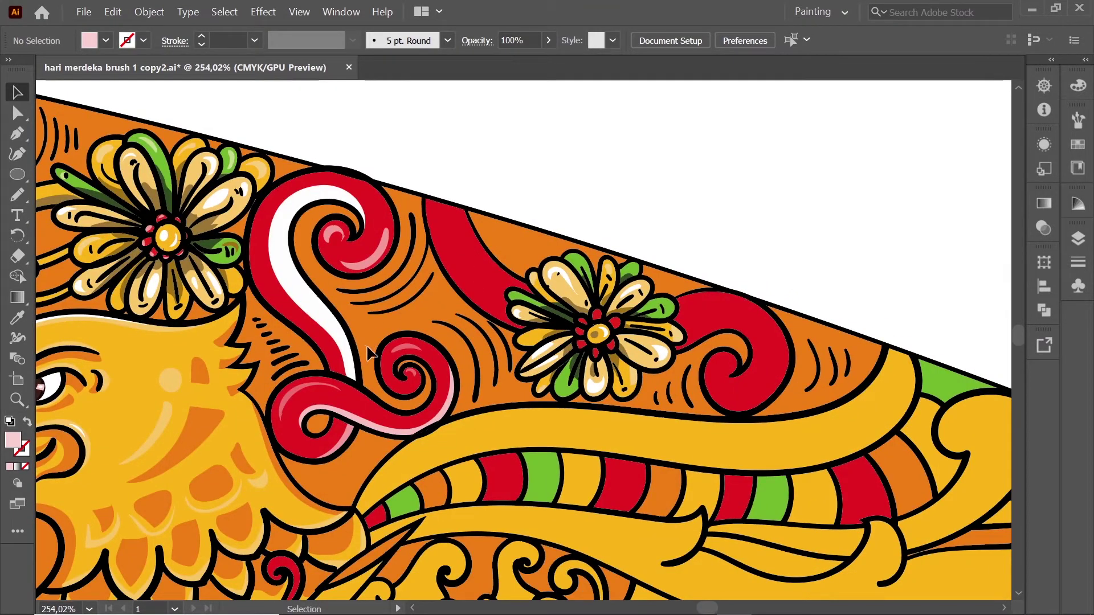
key("n")
left_click_drag(423, 197, 435, 250)
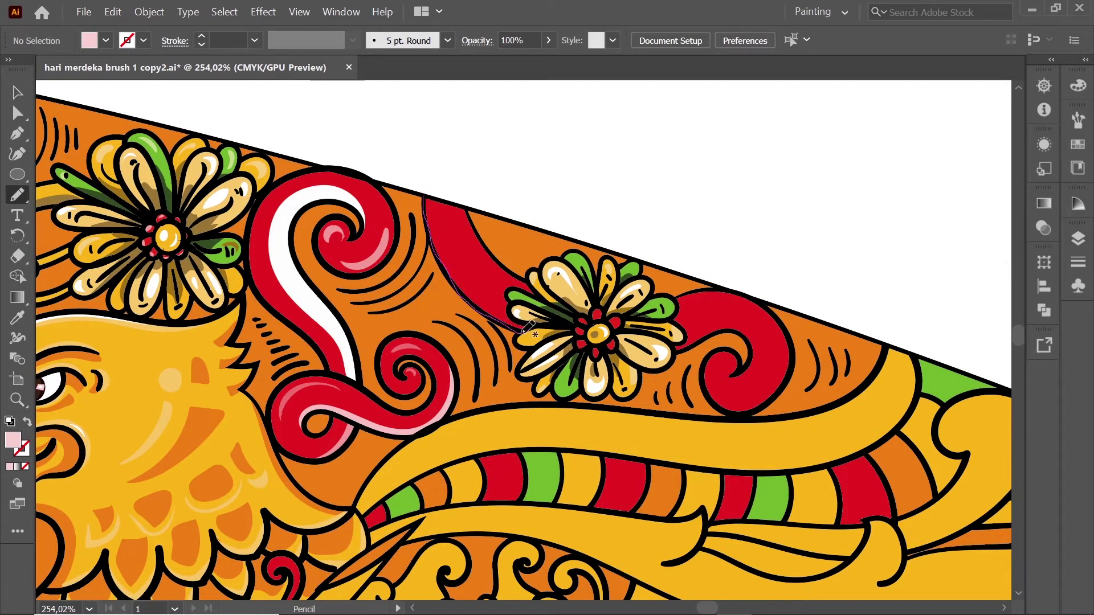
left_click_drag(524, 329, 531, 325)
Step: Reshape the highlight's tip anchor with the Direct Selection tool
key("a")
scroll(519, 306, "up", 4)
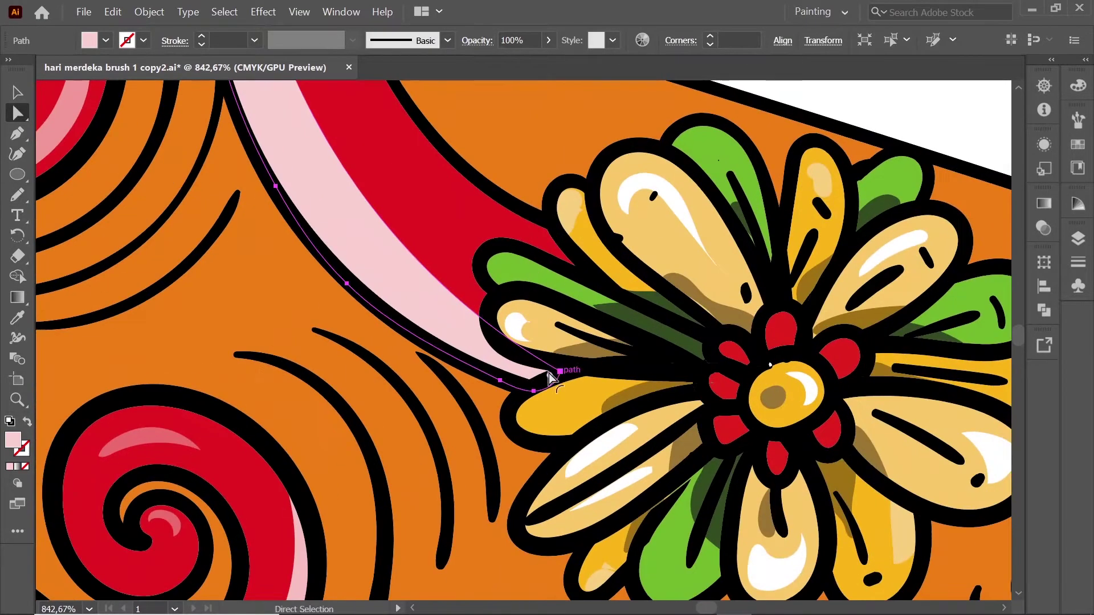
mouse_move(560, 371)
left_mouse_down()
mouse_move(570, 359)
mouse_move(559, 365)
left_mouse_up()
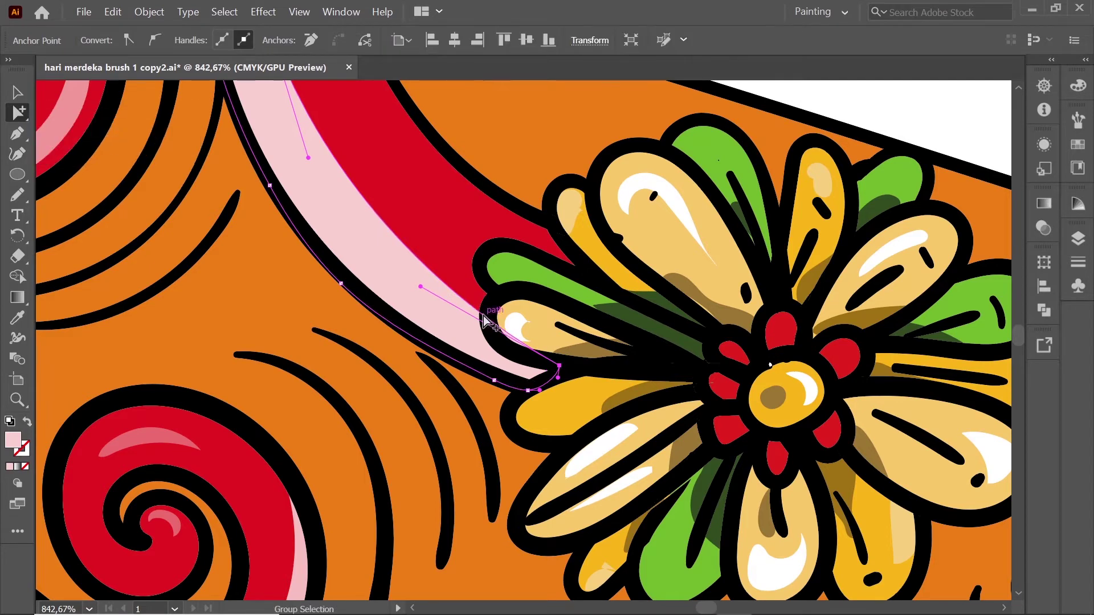
key("ctrl+z")
key("ctrl+z")
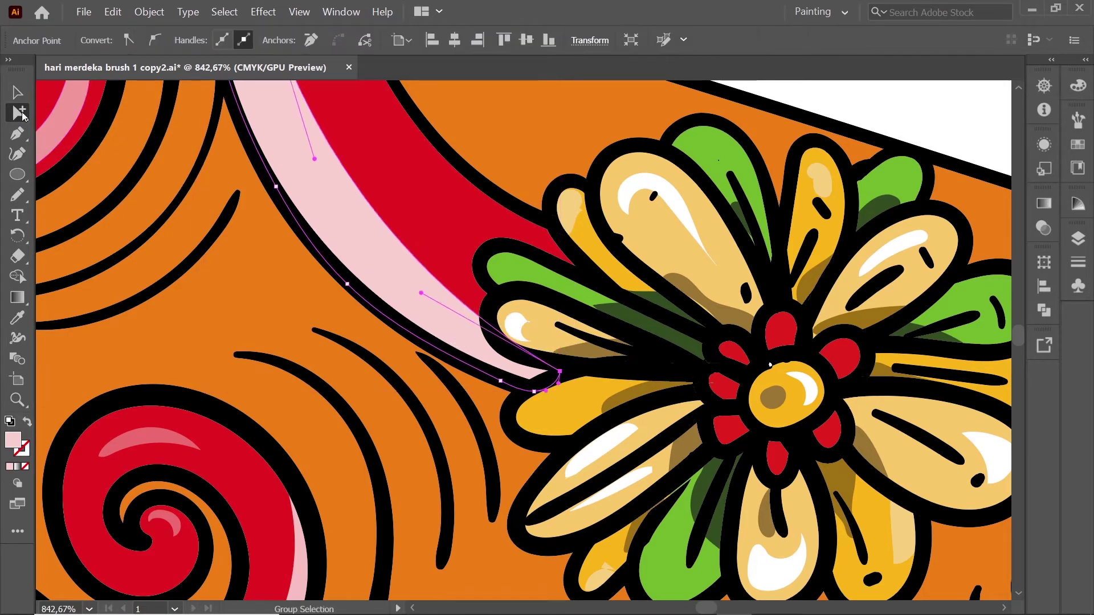
scroll(467, 205, "up", 5)
mouse_move(468, 206)
left_mouse_down()
mouse_move(499, 204)
mouse_move(494, 232)
left_mouse_up()
key("ctrl+shift+a")
scroll(461, 258, "down", 10)
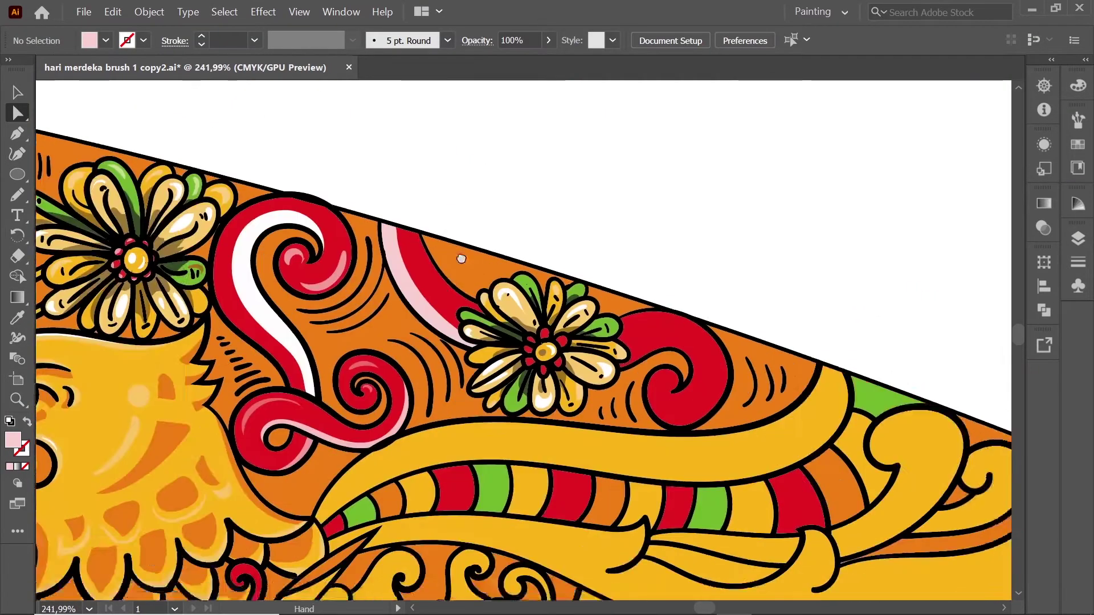
scroll(461, 258, "up", 5)
scroll(462, 259, "up", 3)
Step: Draw a dark-red shadow along the band where it meets the flower
key("i")
key("n")
key("Return")
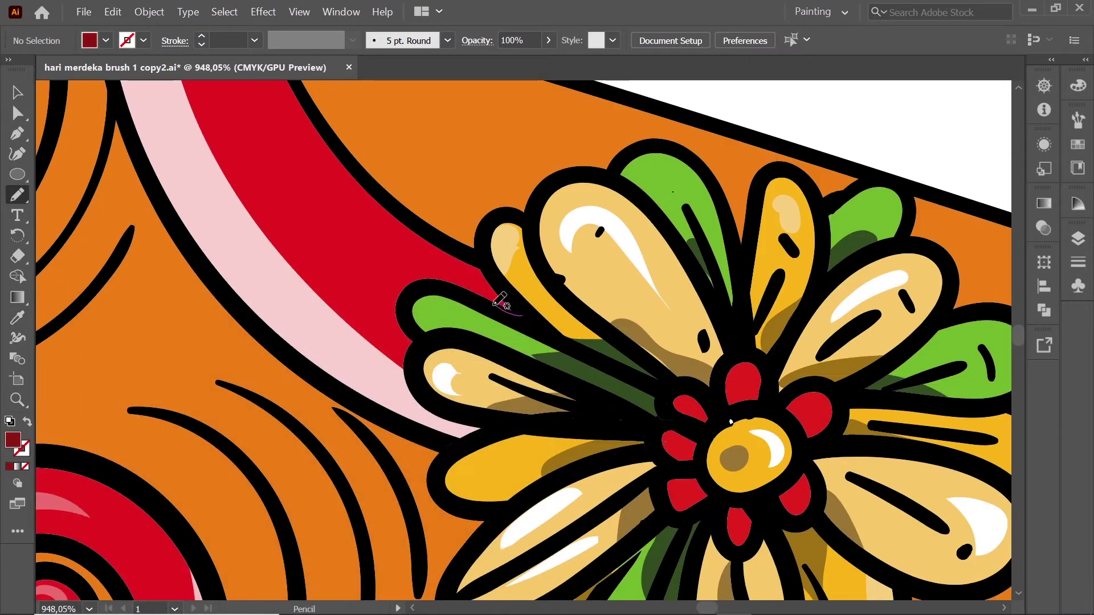
left_click_drag(332, 136, 329, 134)
scroll(683, 171, "down", 8)
key("v")
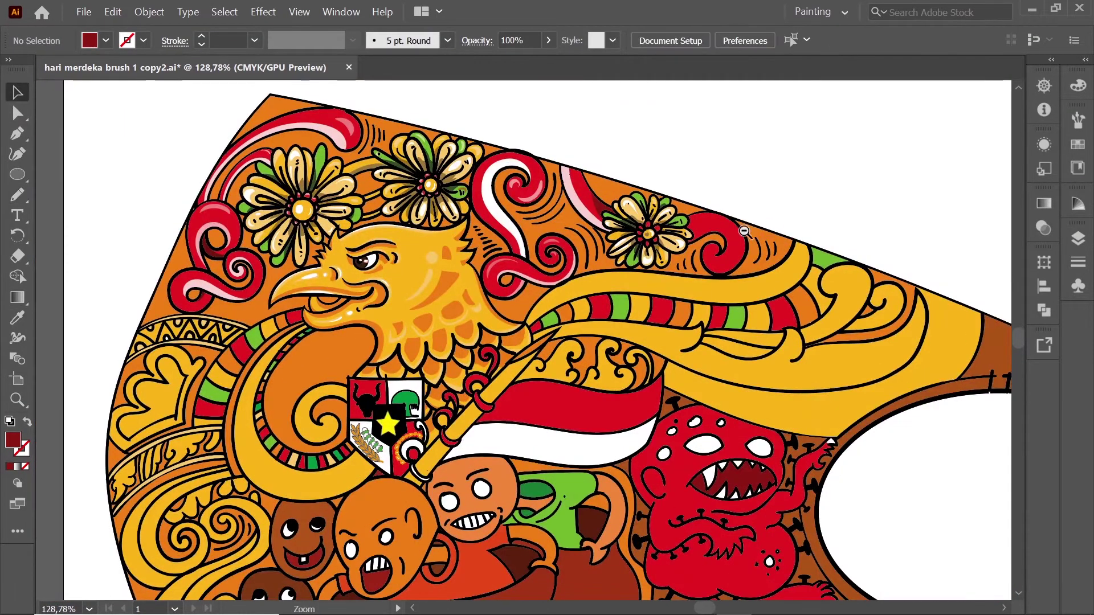
scroll(638, 214, "up", 7)
key("ctrl+z")
key("n")
mouse_move(532, 378)
left_mouse_down()
mouse_move(361, 188)
mouse_move(542, 373)
left_mouse_up()
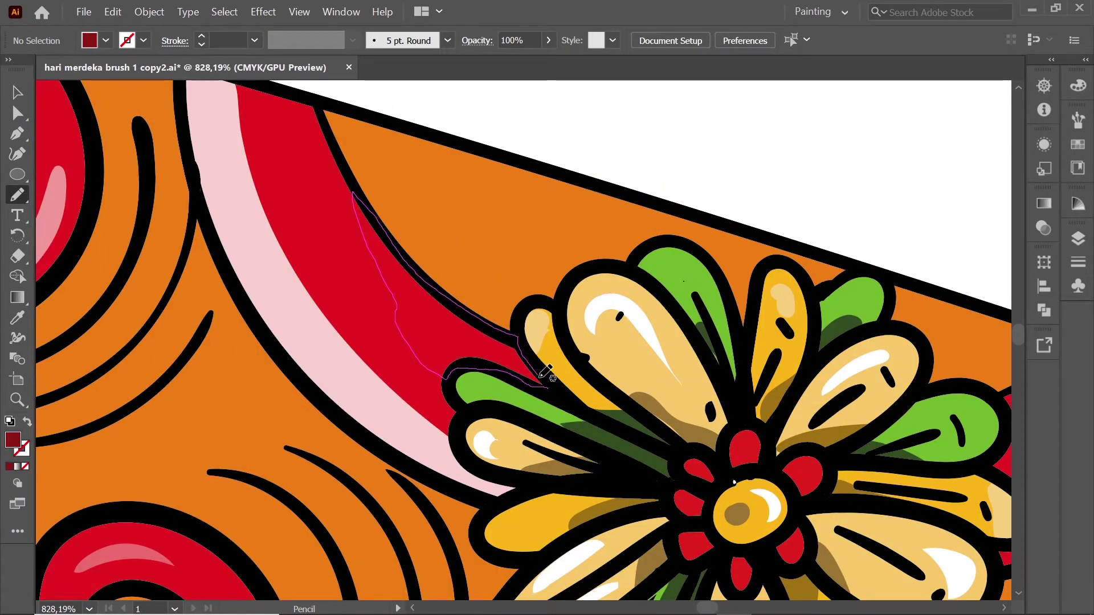
left_click_drag(1056, 302, 548, 187)
scroll(427, 288, "down", 3)
Step: Add a pink highlight inside the red curl right of the flower
double_click(13, 439)
key("Return")
scroll(285, 273, "down", 3)
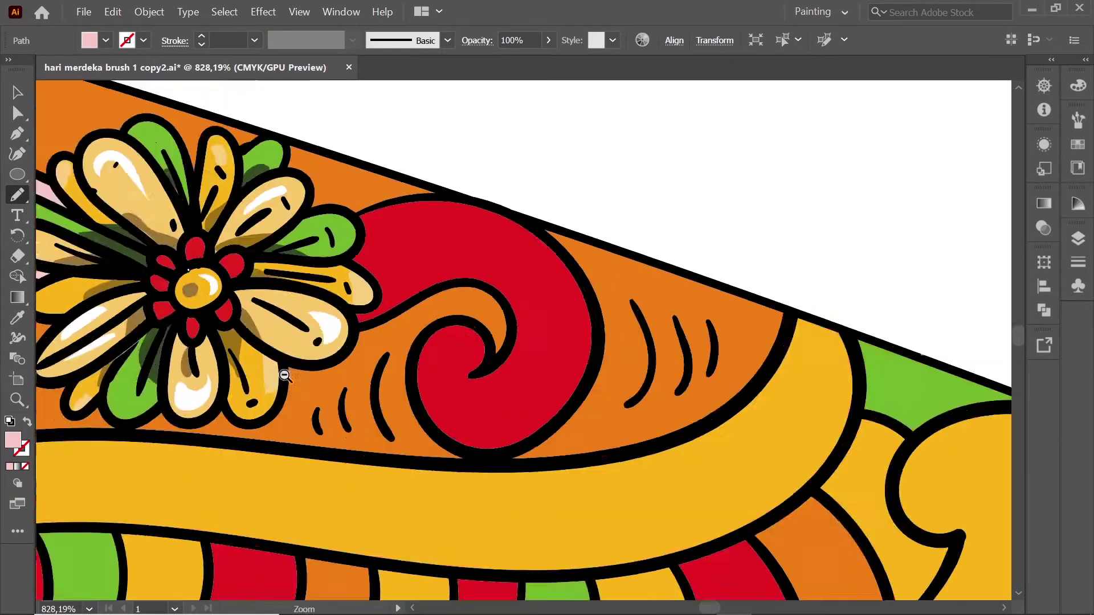
left_click_drag(361, 208, 480, 216)
key("ctrl+shift+a")
scroll(628, 298, "up", 5)
double_click(12, 440)
key("Return")
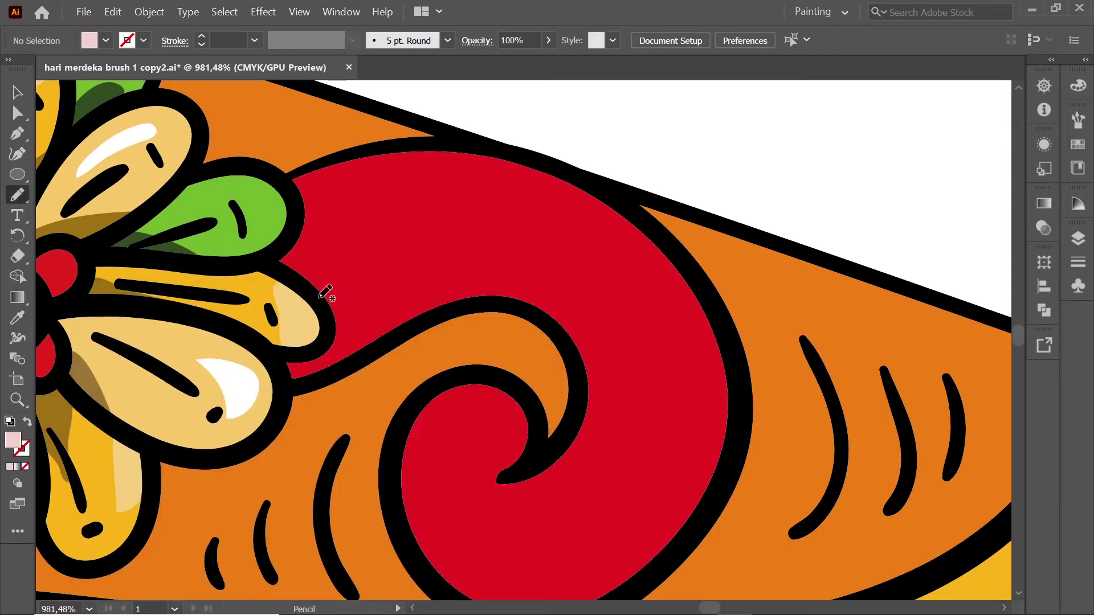
left_click_drag(563, 449, 322, 293)
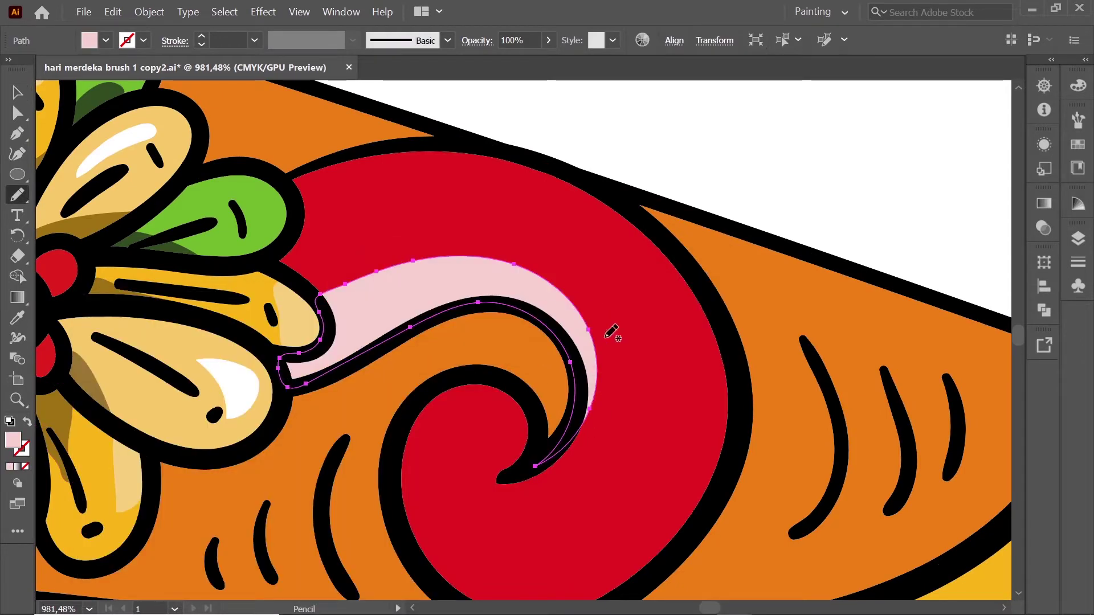
scroll(522, 393, "down", 5)
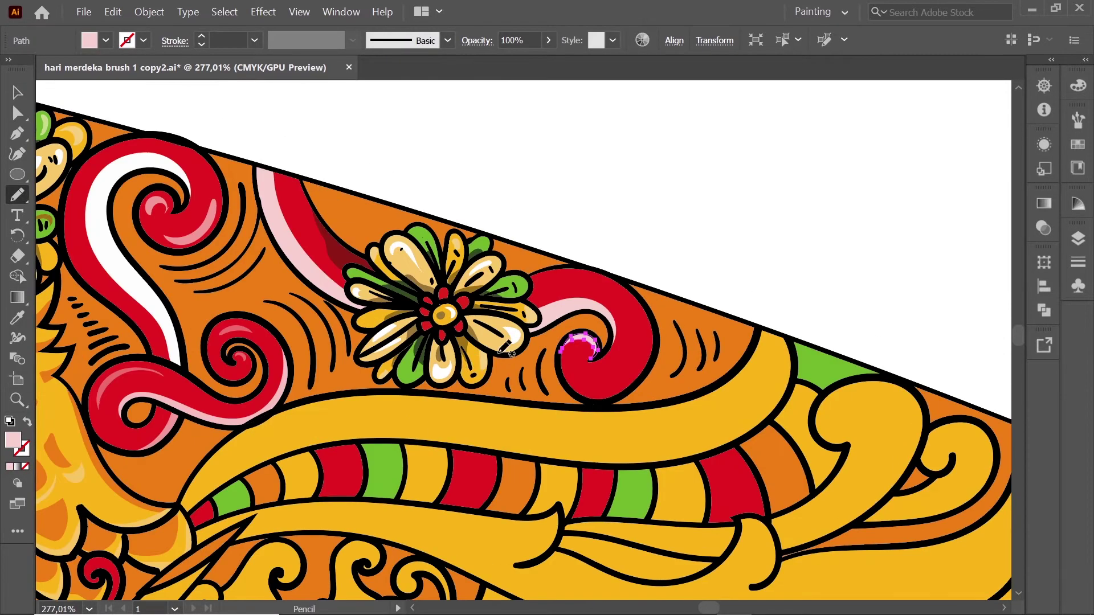
key("v")
key("ctrl+shift+a")
Step: Draw a small pink highlight in the centre of the red curl
scroll(741, 193, "down", 4)
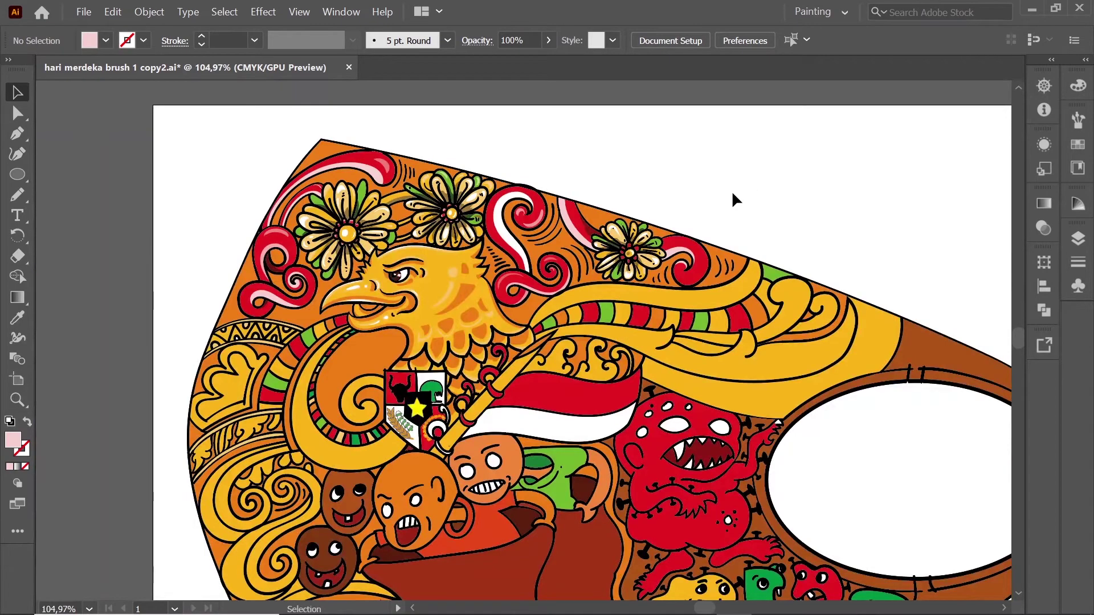
scroll(556, 419, "up", 4)
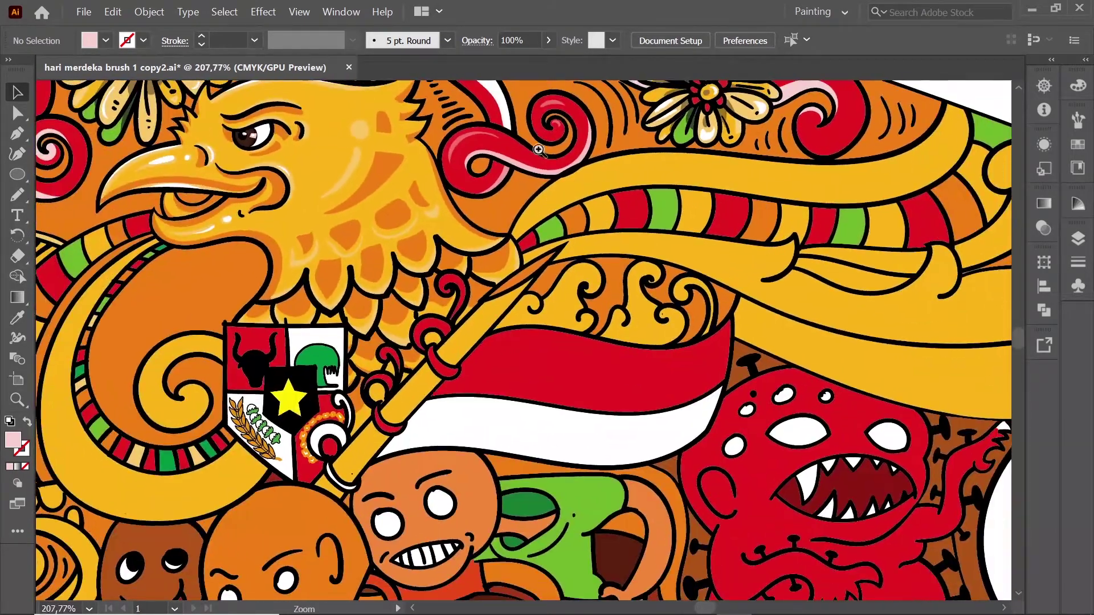
scroll(532, 168, "up", 6)
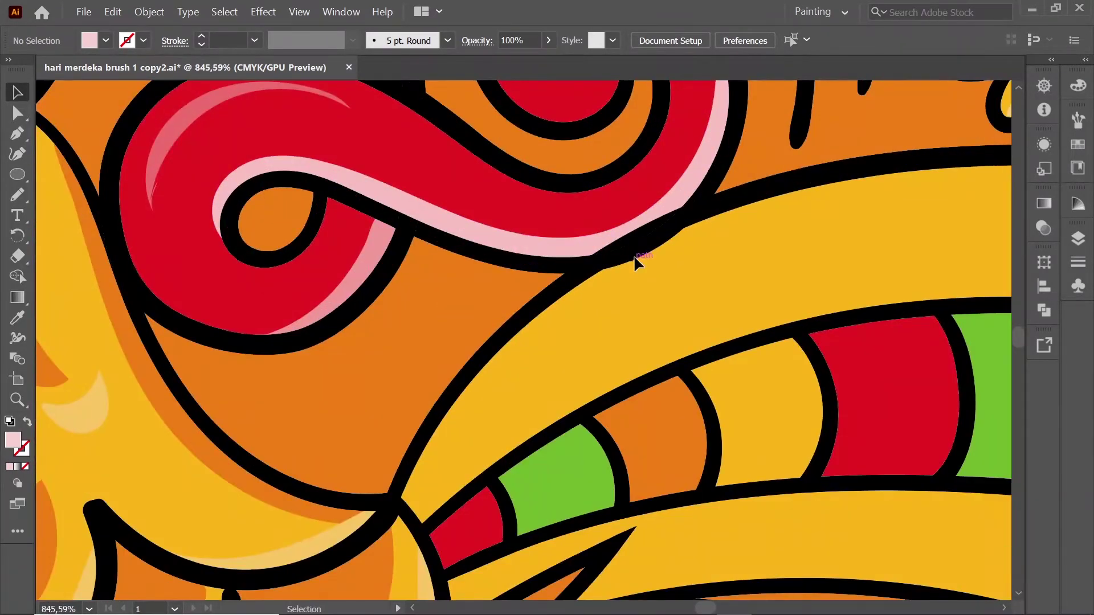
scroll(445, 292, "down", 5)
scroll(476, 294, "up", 3)
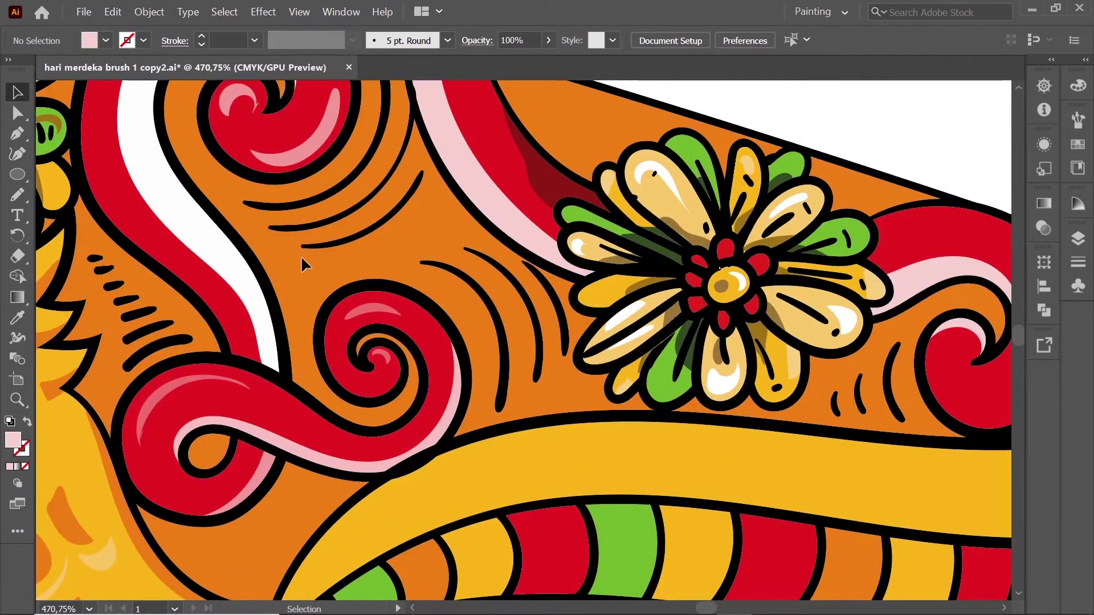
left_click_drag(302, 259, 315, 329)
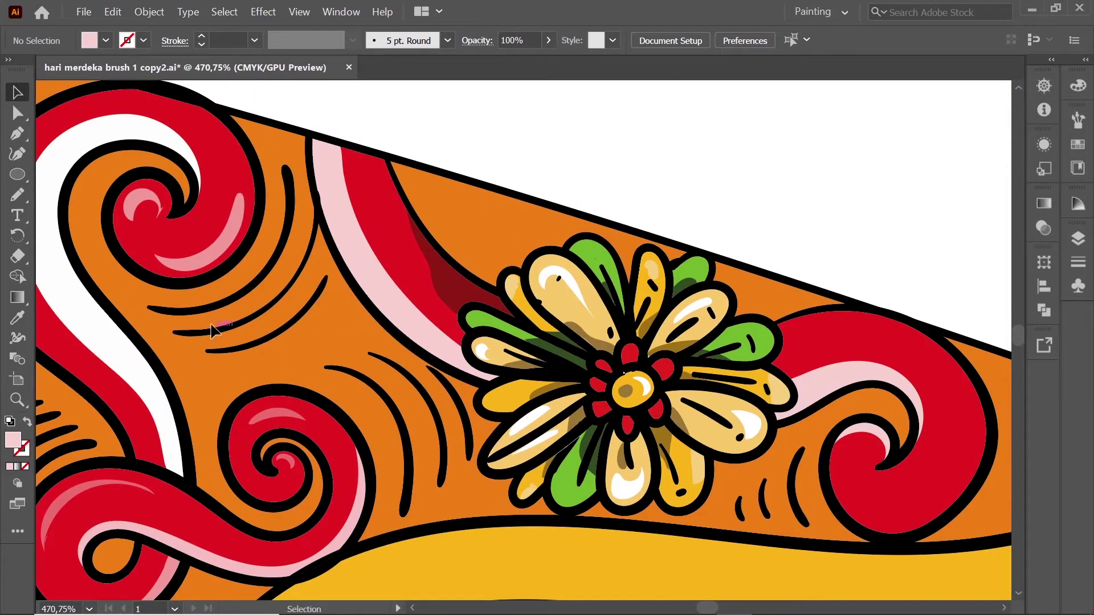
right_click(413, 234)
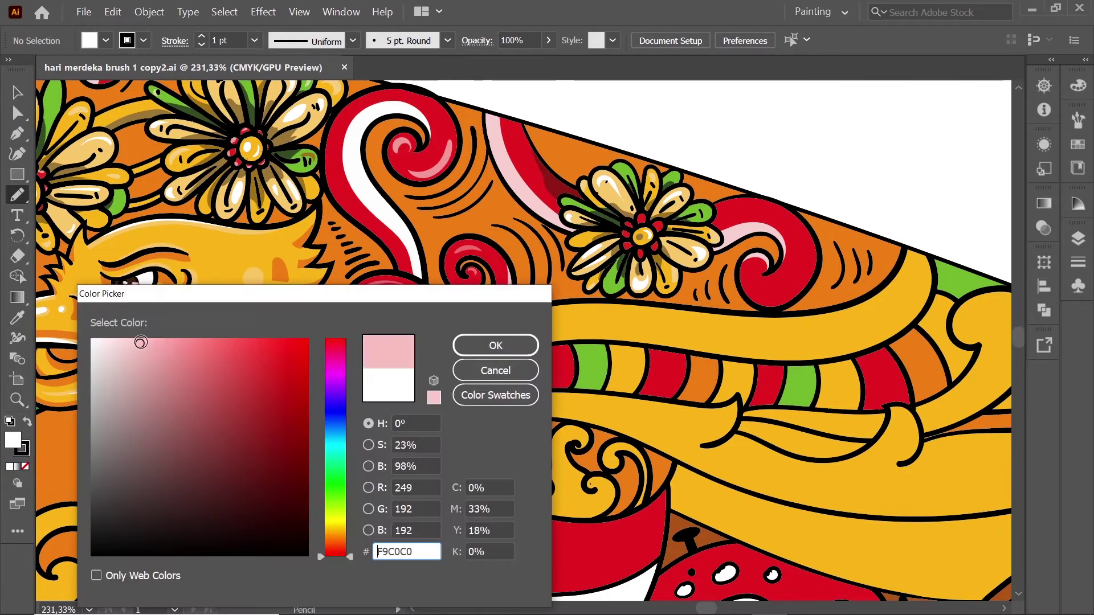
key("Return")
left_click(1078, 238)
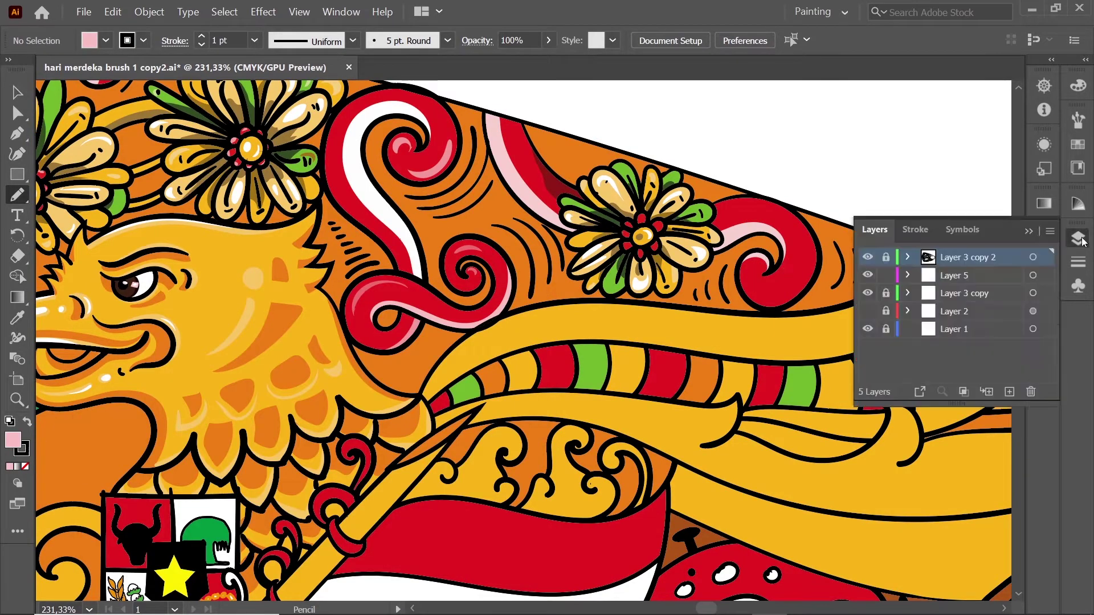
left_click_drag(763, 286, 771, 280)
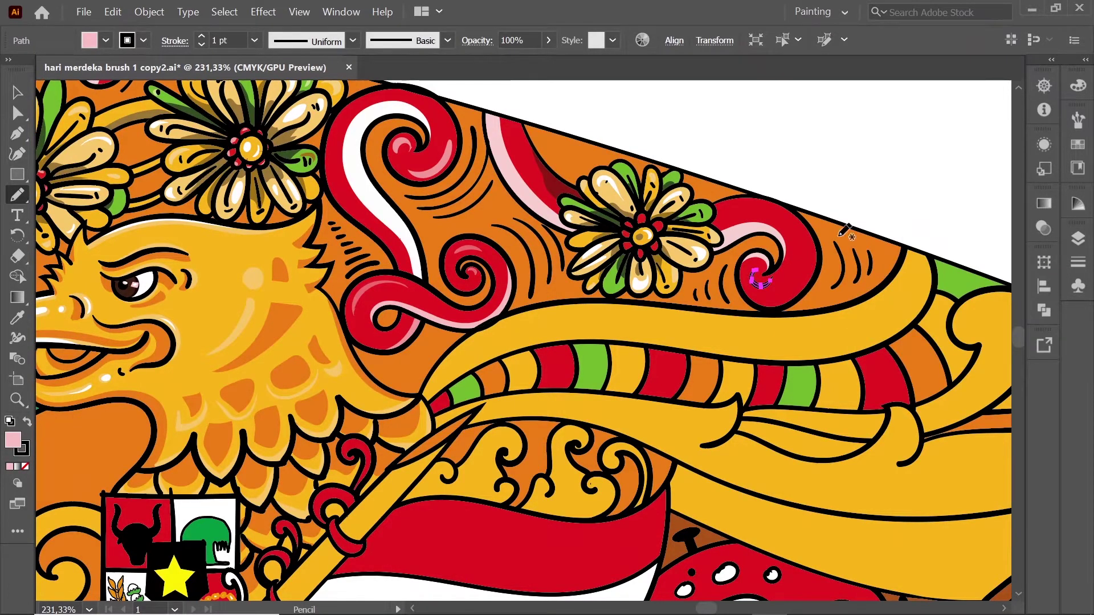
Step: Set the pink highlight path's stroke to None and deselect it
left_click(144, 40)
left_click(8, 64)
key("v")
left_click(760, 281)
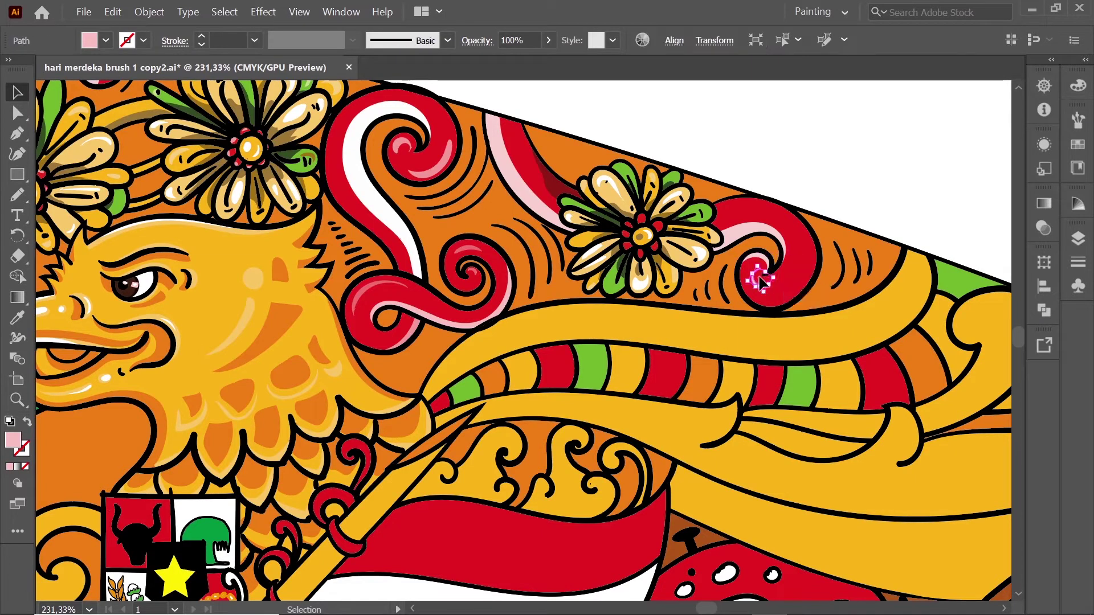
left_click(826, 295)
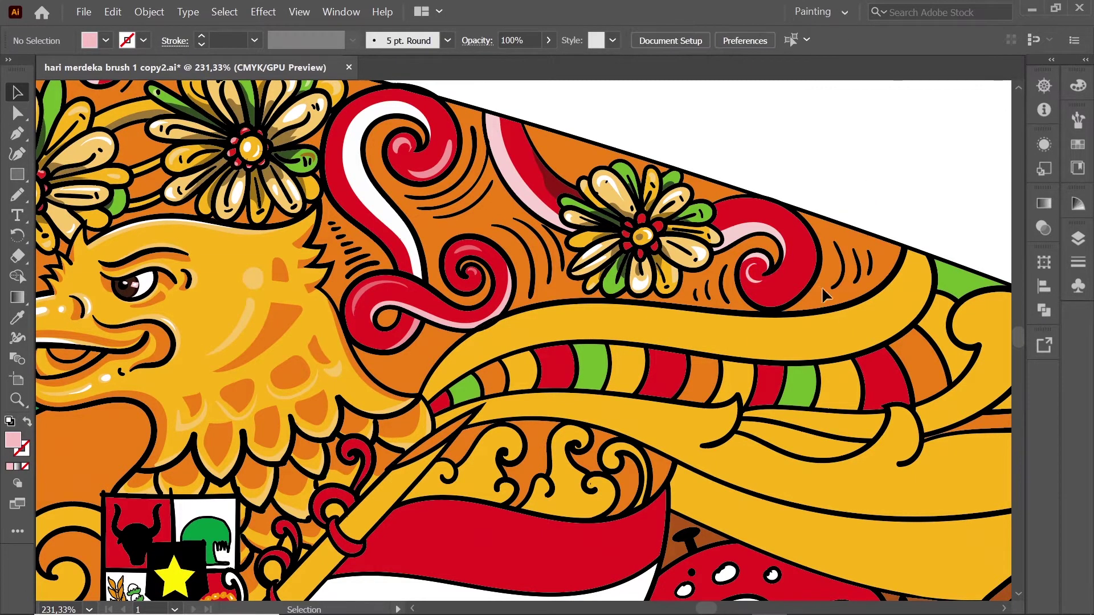
key("n")
scroll(422, 108, "up", 5)
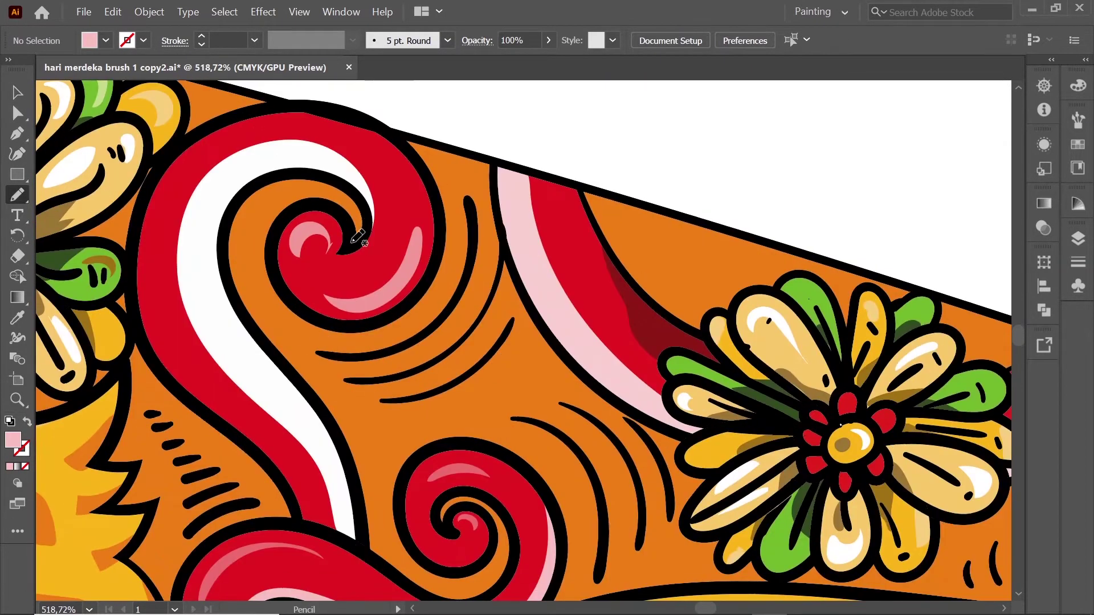
Step: Draw a dark red-brown shadow in the swirl's curl and send it backward
double_click(13, 440)
left_click(335, 544)
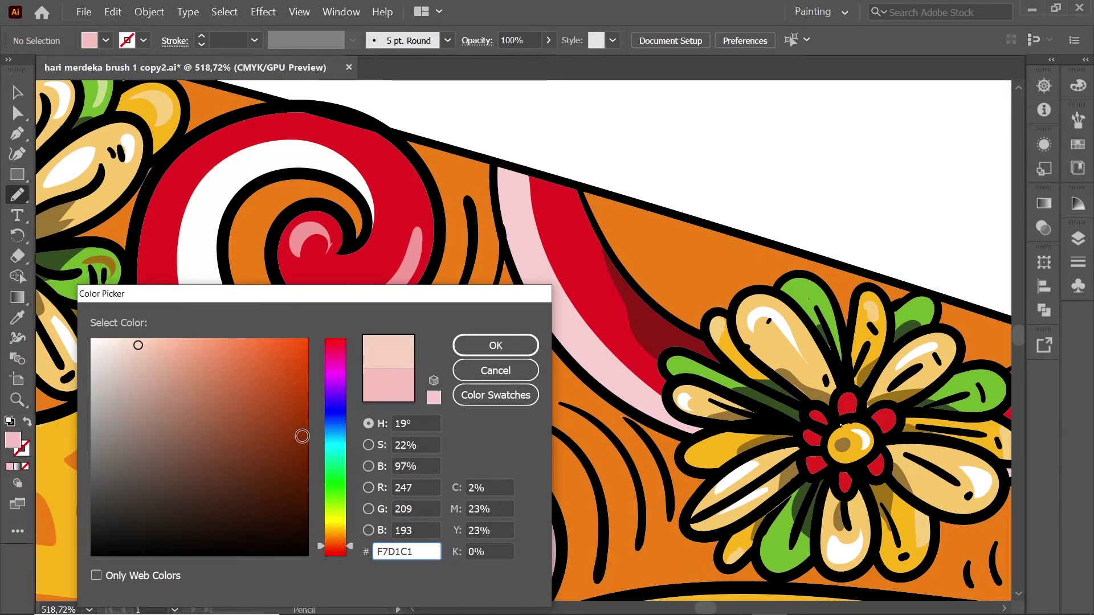
left_click(302, 436)
left_click(495, 345)
left_click_drag(352, 405, 327, 411)
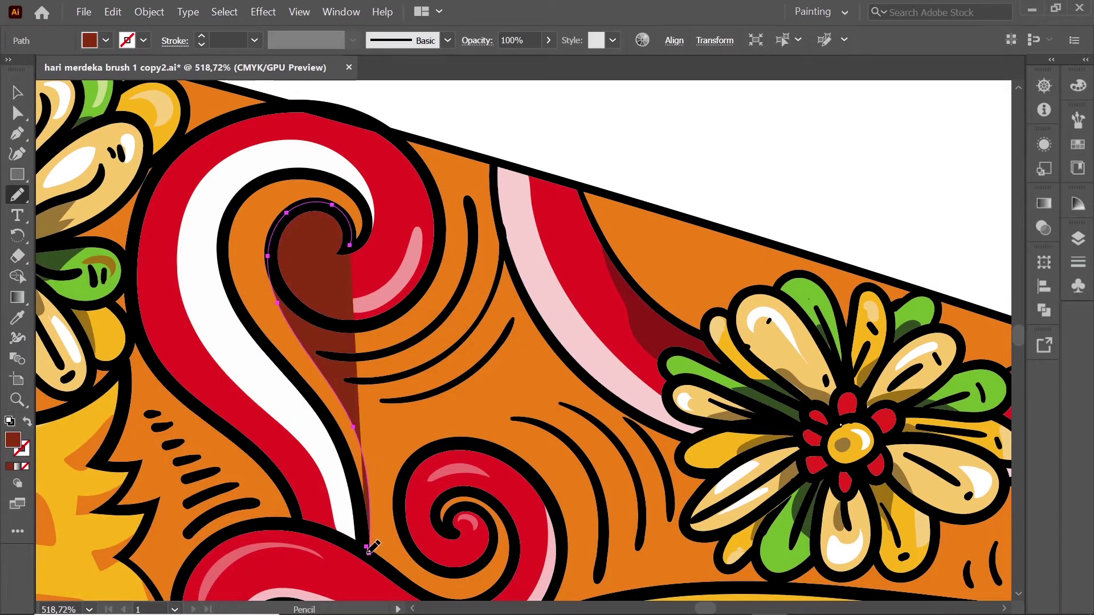
key("ctrl+bracketleft")
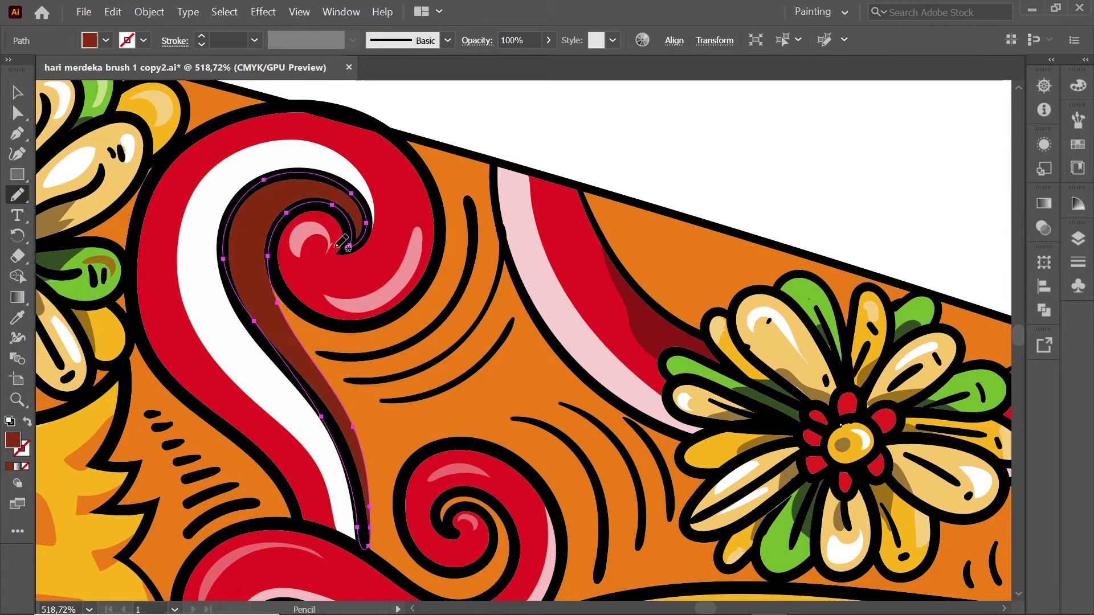
key("v")
left_click(572, 147)
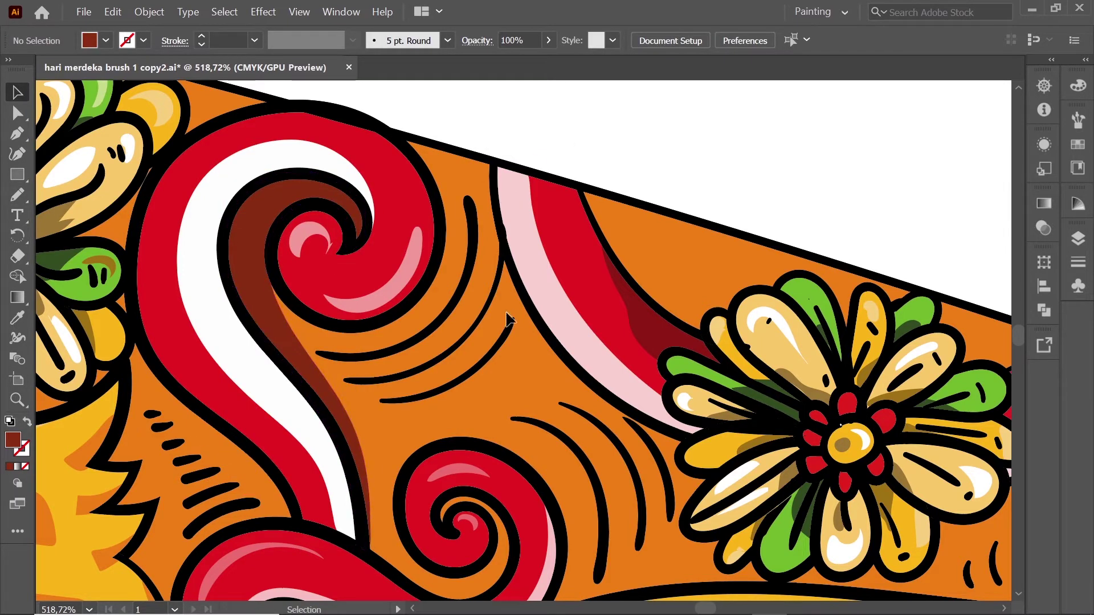
Step: Drag the shadow's anchors with Direct Selection to fit the swirl's inner curve
key("a")
left_click(254, 222)
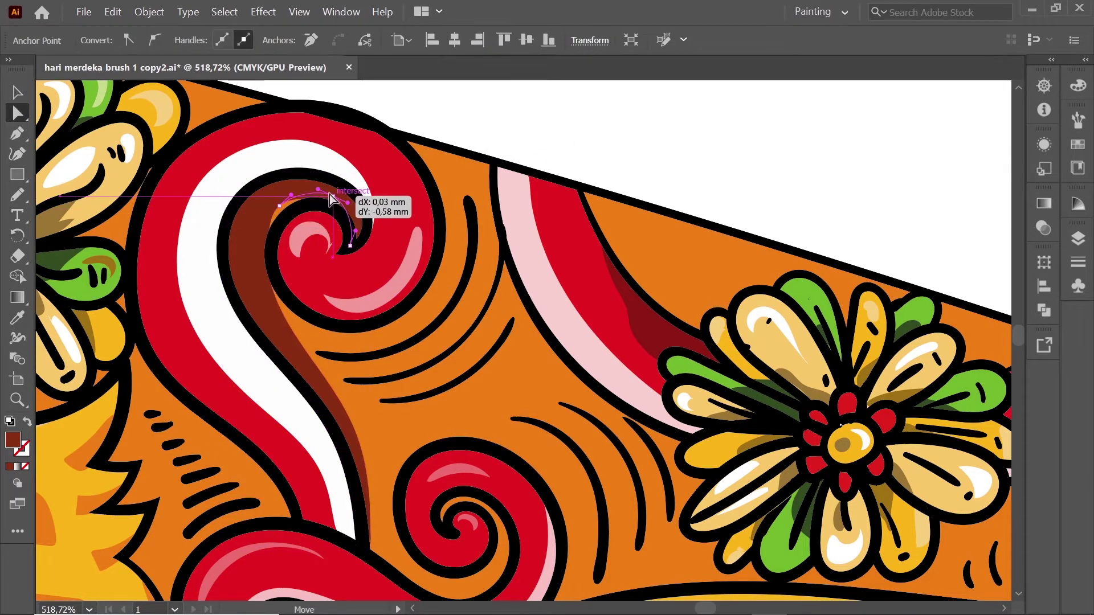
left_click_drag(287, 212, 257, 251)
left_click_drag(276, 307, 270, 308)
left_click_drag(319, 188, 354, 199)
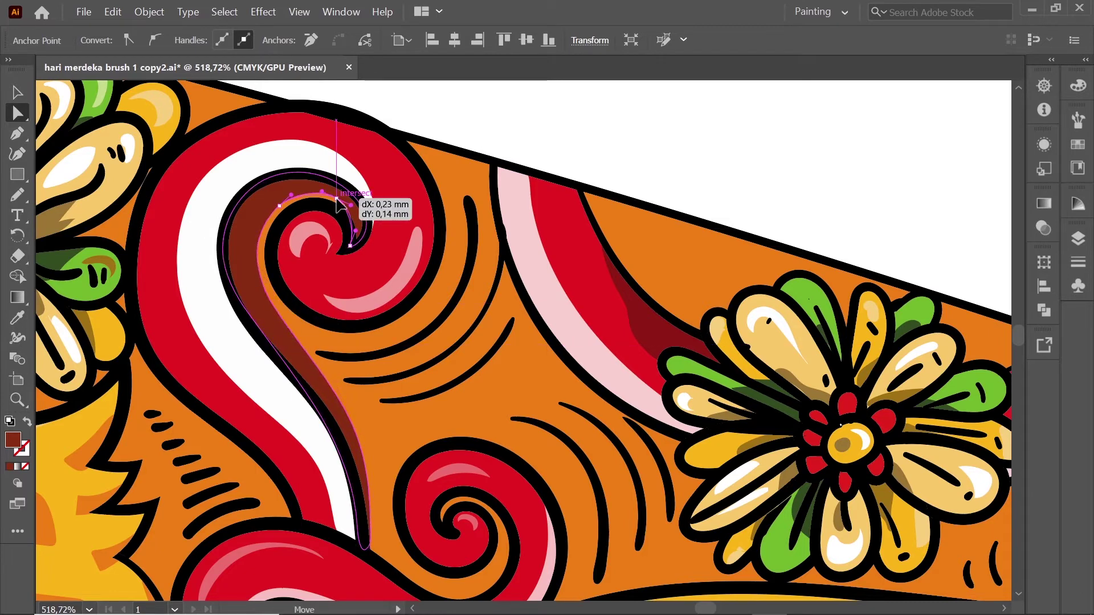
left_click_drag(279, 205, 289, 188)
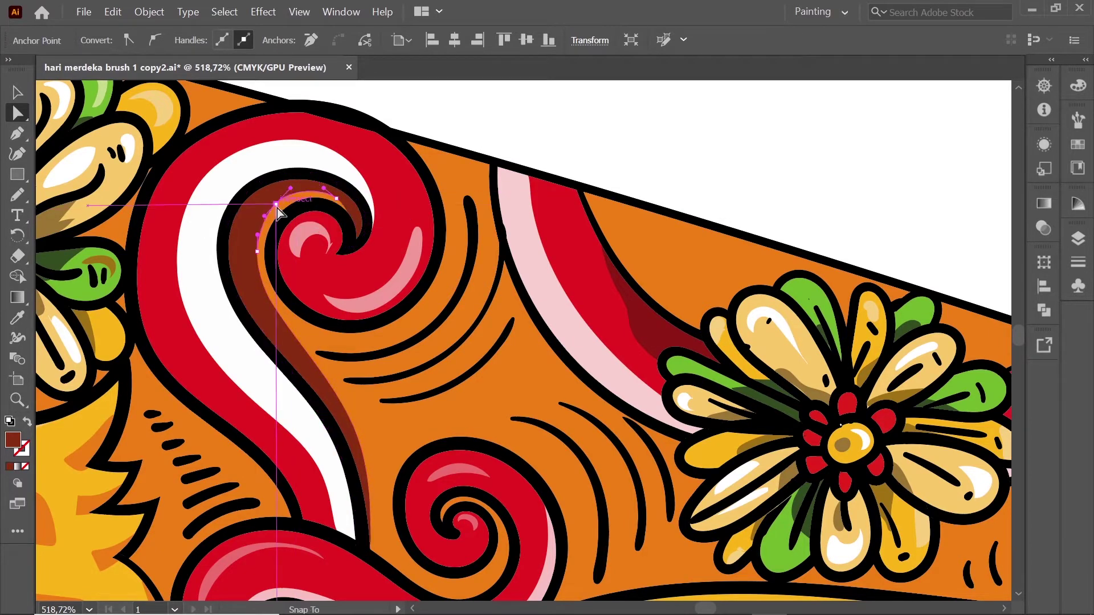
left_click(454, 135)
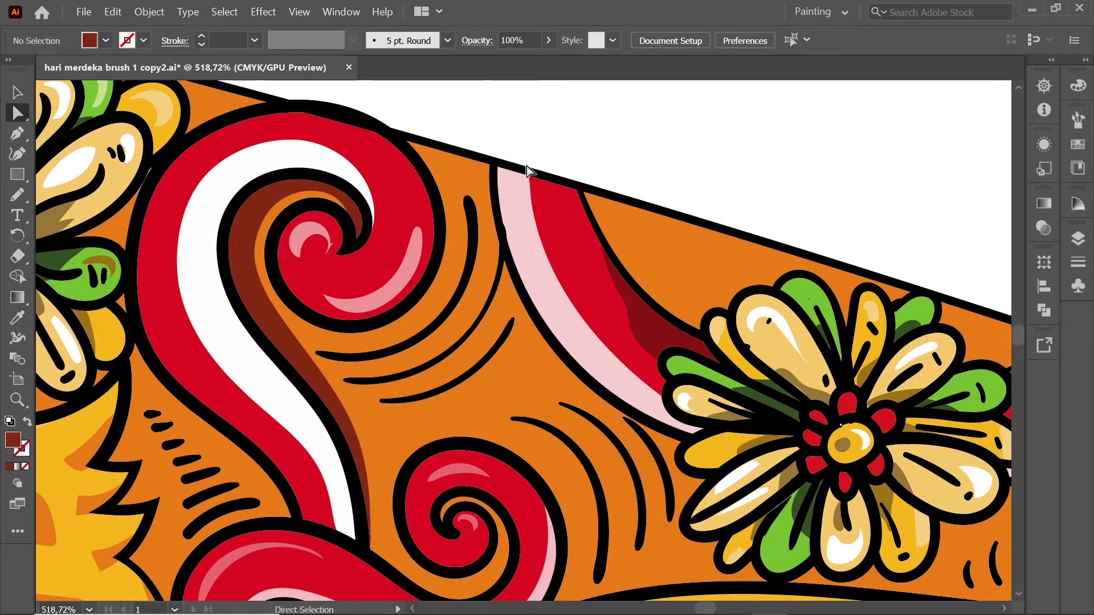
key("n")
scroll(526, 166, "down", 5)
Step: Draw a dark shadow shape inside the lower swirl's loop
scroll(309, 361, "up", 5)
scroll(280, 320, "up", 2)
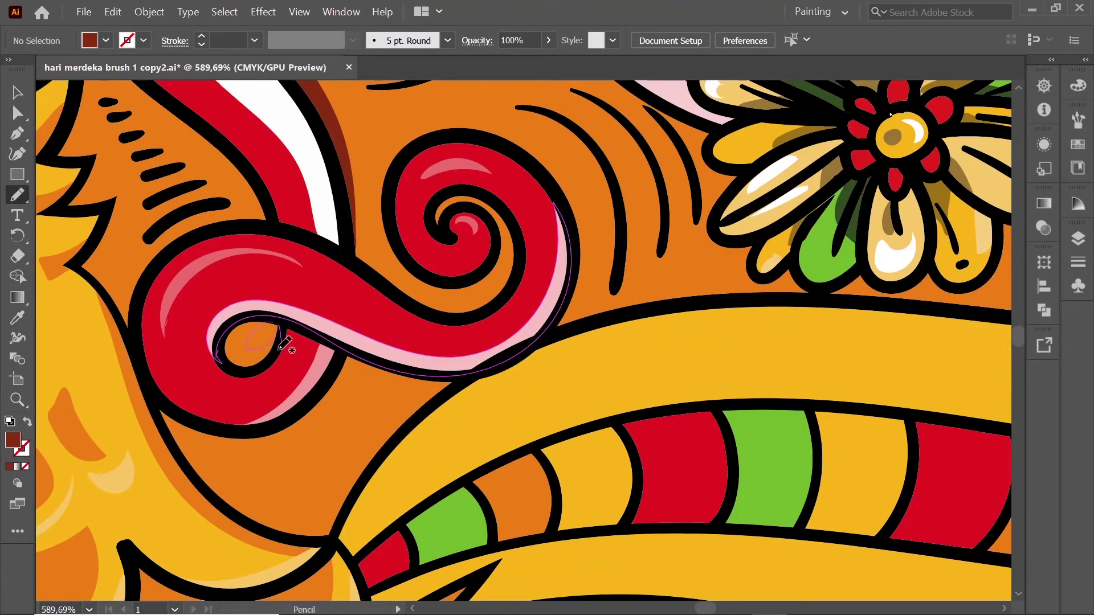
left_click_drag(279, 348, 277, 327)
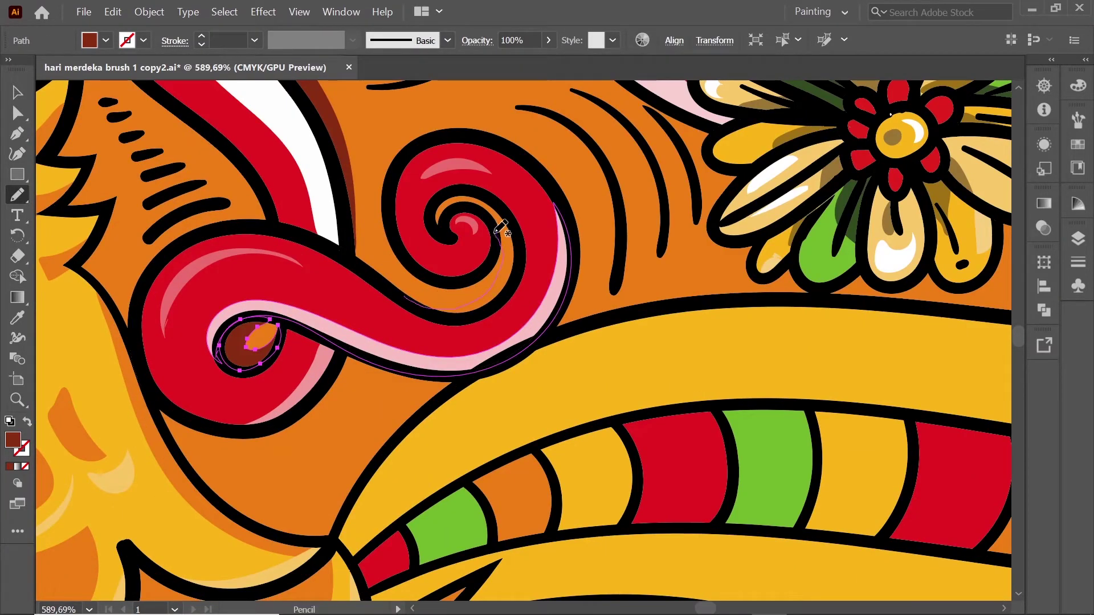
left_click_drag(426, 302, 423, 301)
key("v")
left_click(581, 238)
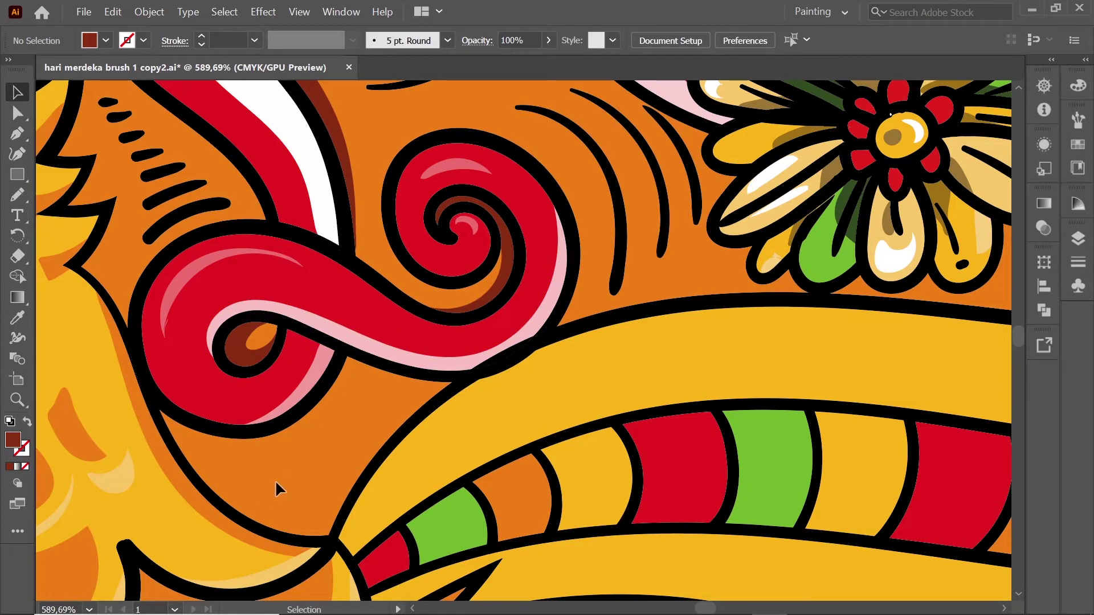
key("n")
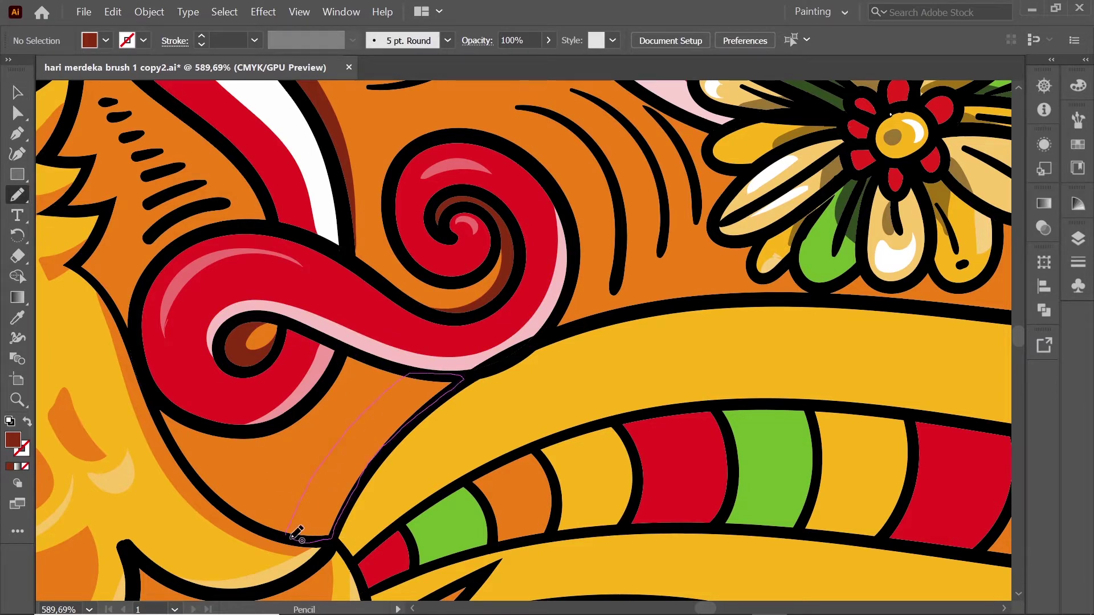
Step: Add closed shadow shapes and a thin band in the orange area below the swirl
left_click_drag(296, 533, 289, 535)
left_click_drag(218, 448, 160, 407)
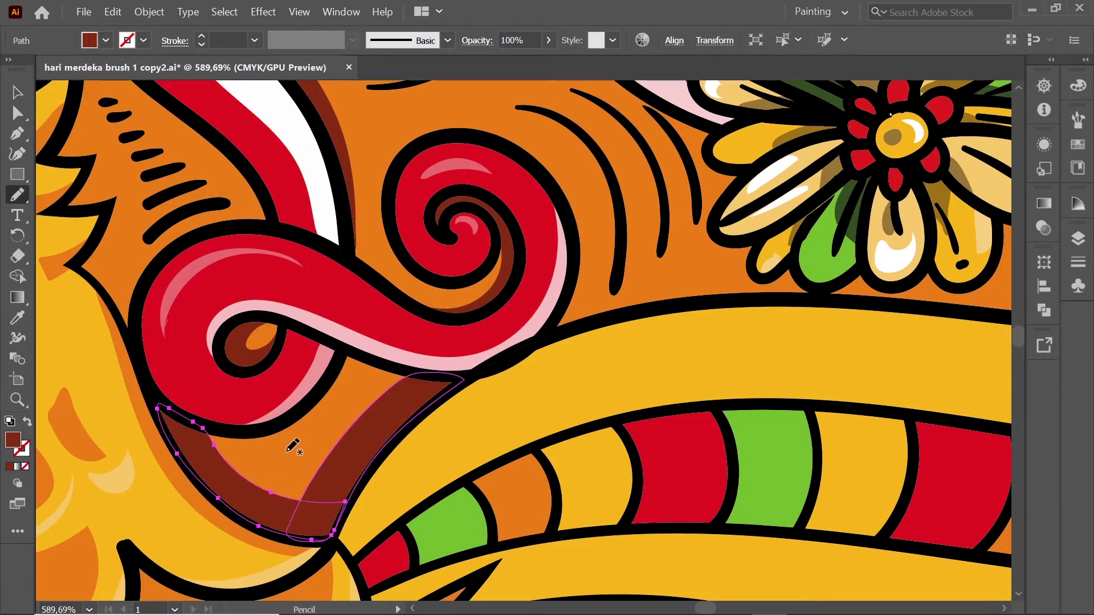
left_click_drag(244, 452, 314, 423)
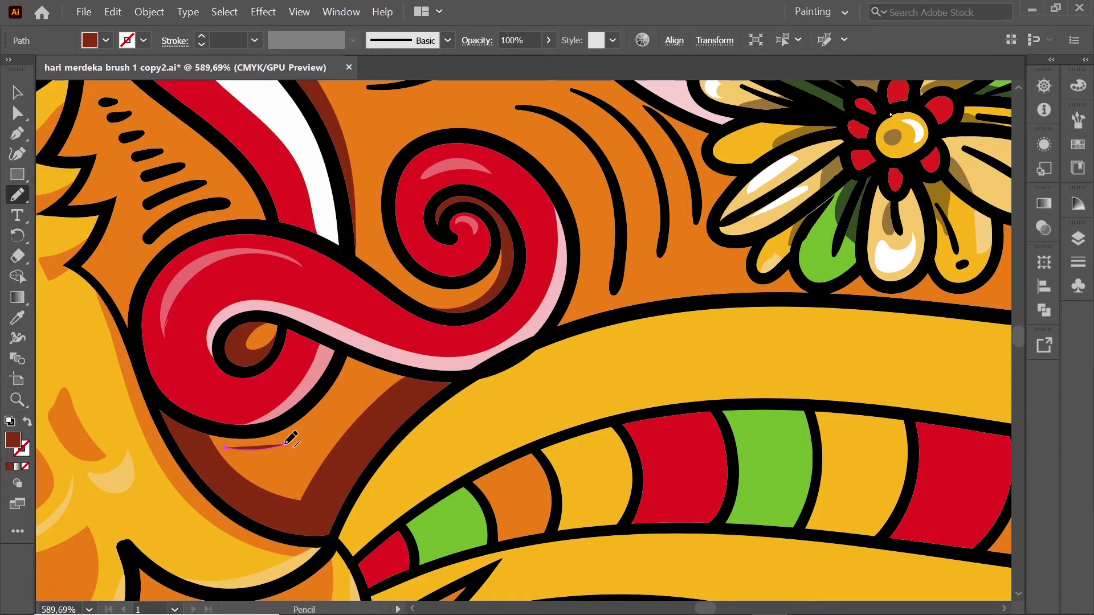
mouse_move(235, 445)
left_mouse_down()
mouse_move(225, 448)
mouse_move(297, 472)
left_mouse_up()
left_click_drag(343, 402, 365, 426)
key("v")
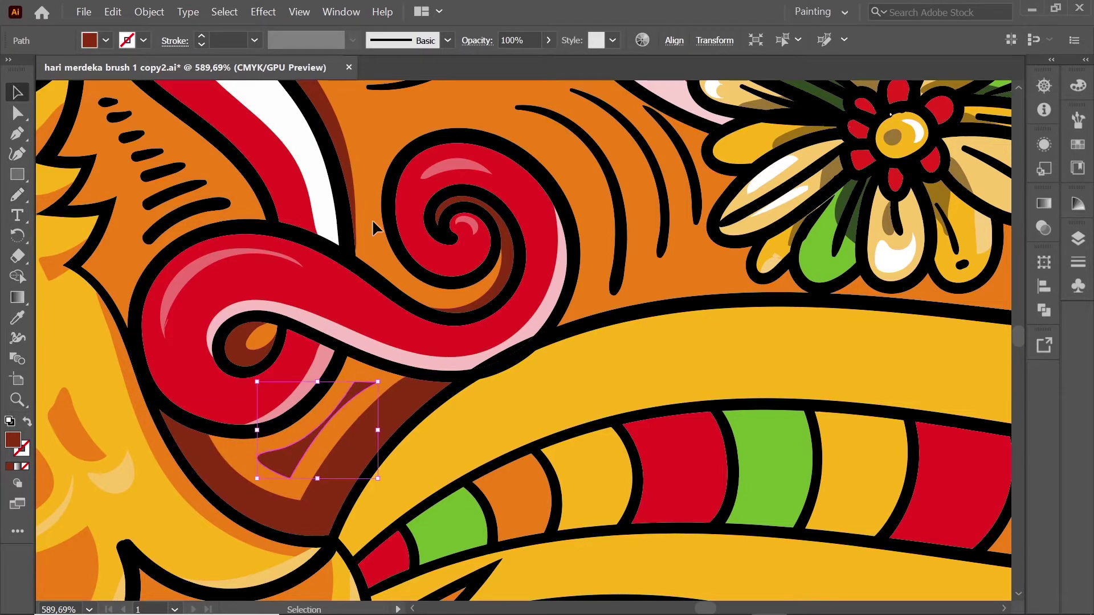
key("h")
Step: Add a thin sliver, a darker brown band and another shadow under the swirl's edge
scroll(414, 406, "up", 2)
key("n")
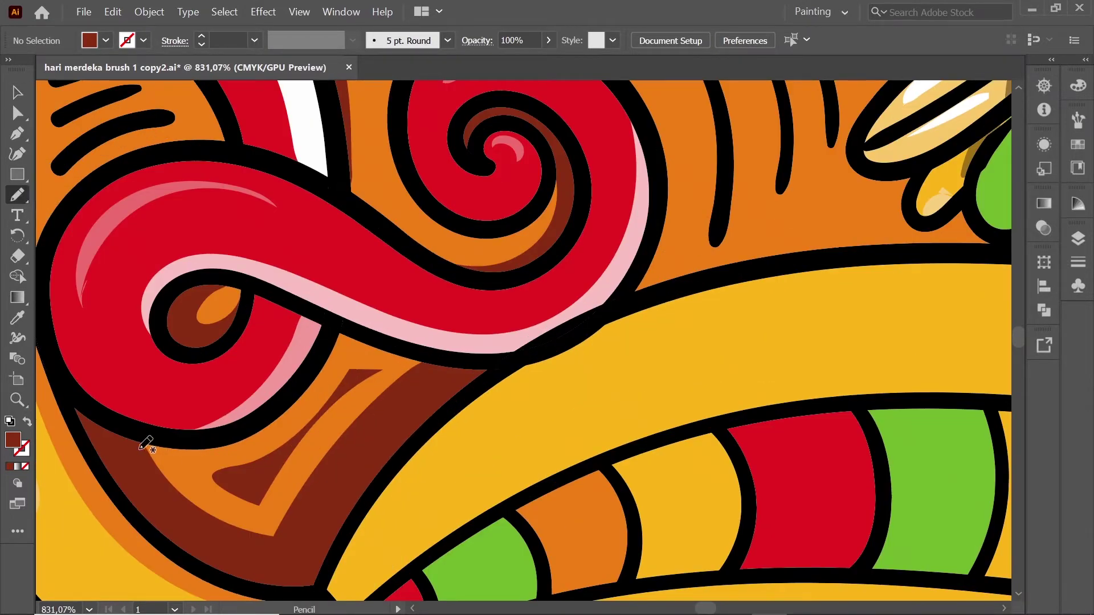
left_click_drag(316, 358, 137, 435)
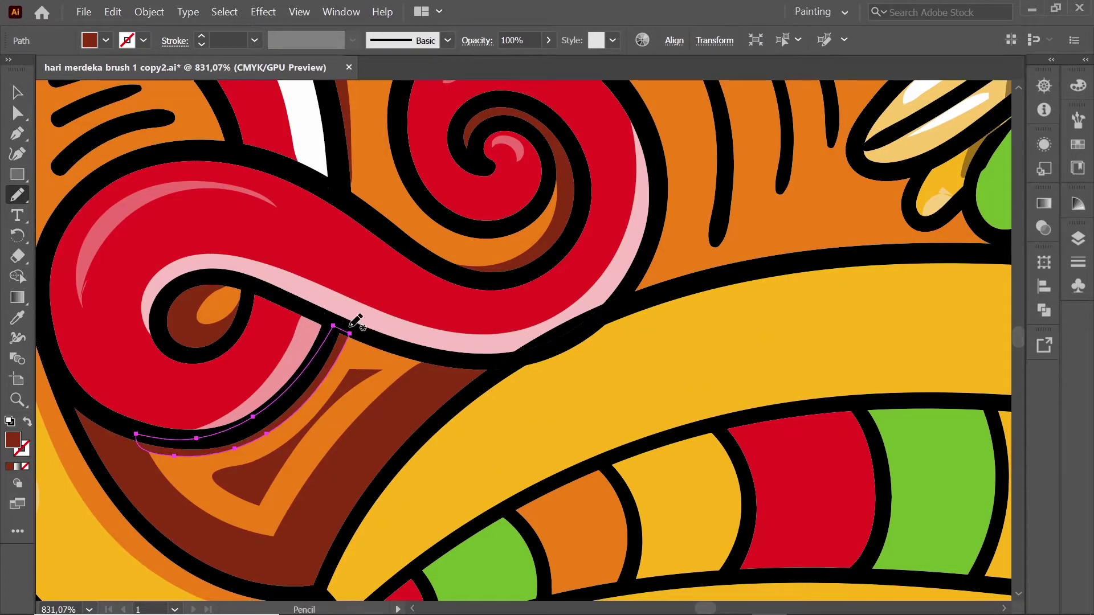
left_click_drag(409, 368, 348, 320)
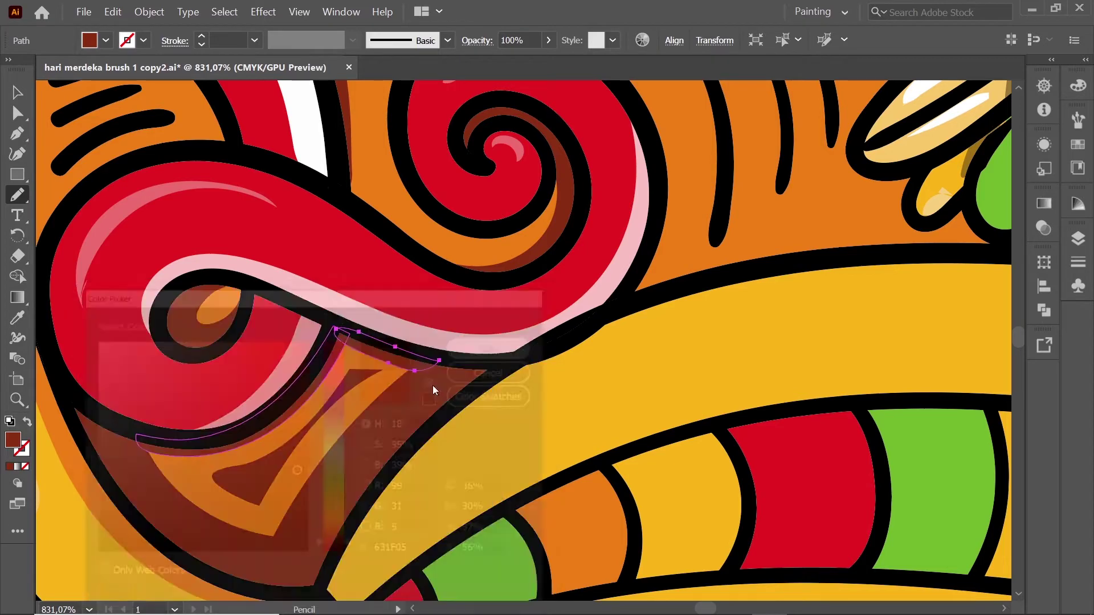
mouse_move(457, 361)
left_mouse_down()
mouse_move(349, 456)
mouse_move(456, 415)
mouse_move(414, 370)
left_mouse_up()
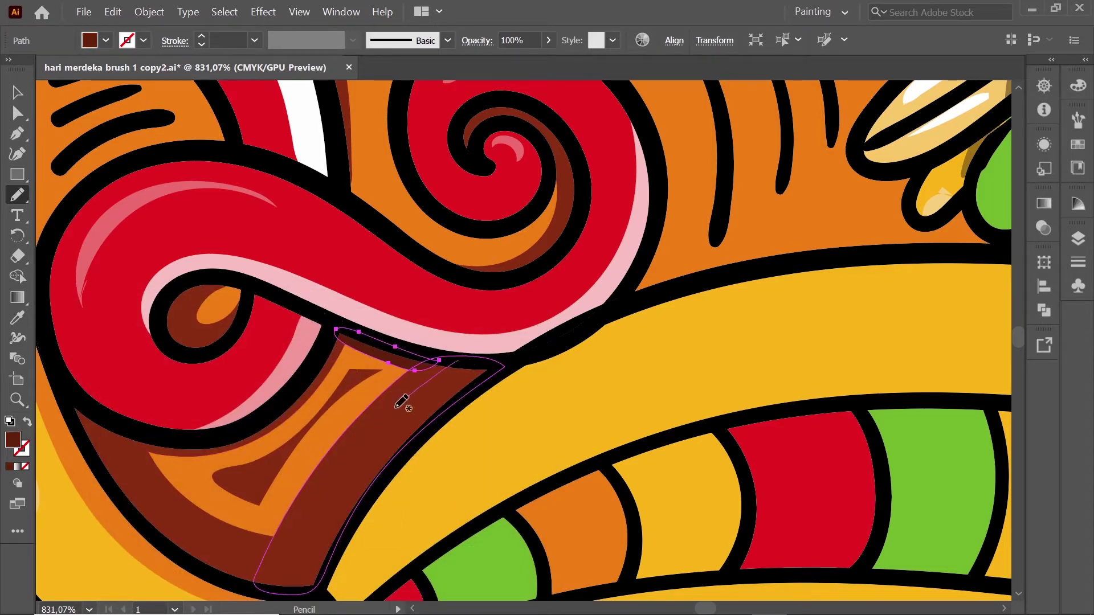
key("v")
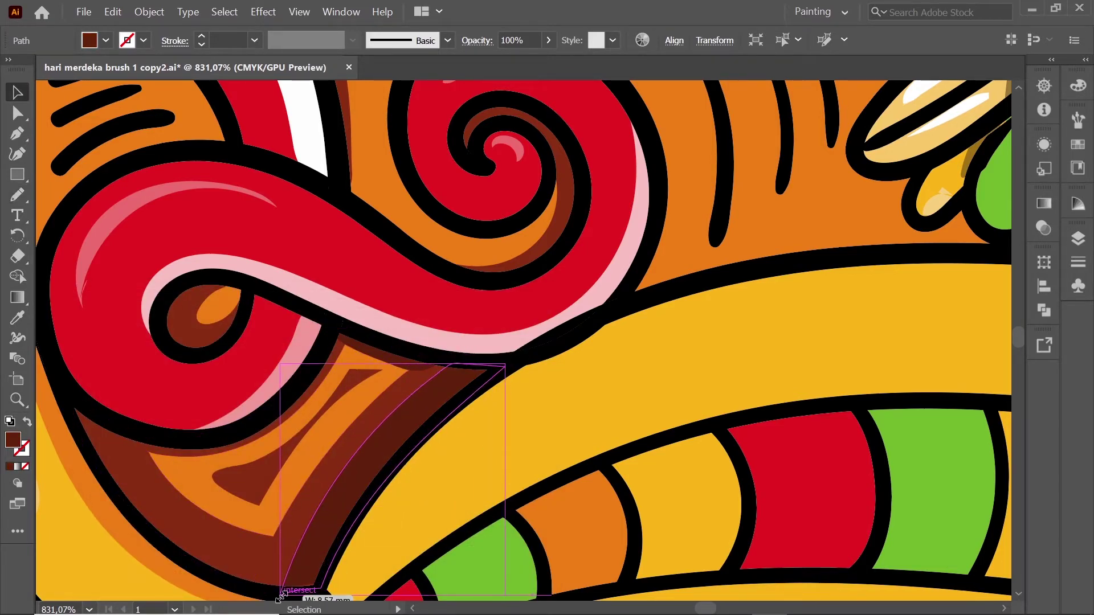
scroll(598, 311, "down", 5)
scroll(415, 391, "up", 5)
key("n")
left_click_drag(202, 377, 223, 419)
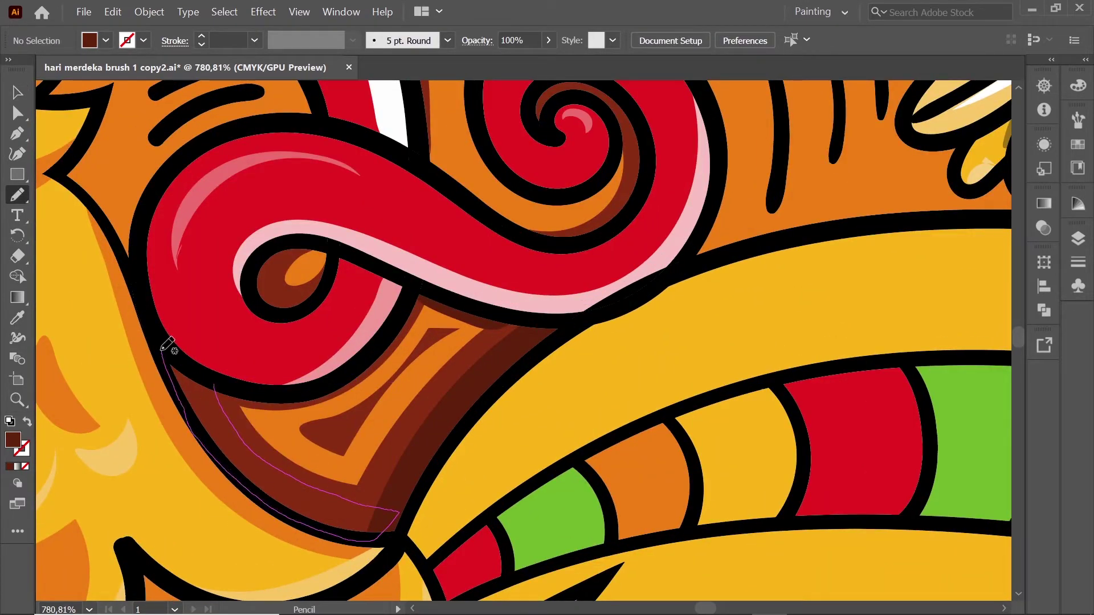
left_click_drag(167, 345, 160, 343)
Step: Sample the dark red-brown shadow colour and draw a dark crescent shadow with the Pencil
key("v")
scroll(677, 331, "down", 5)
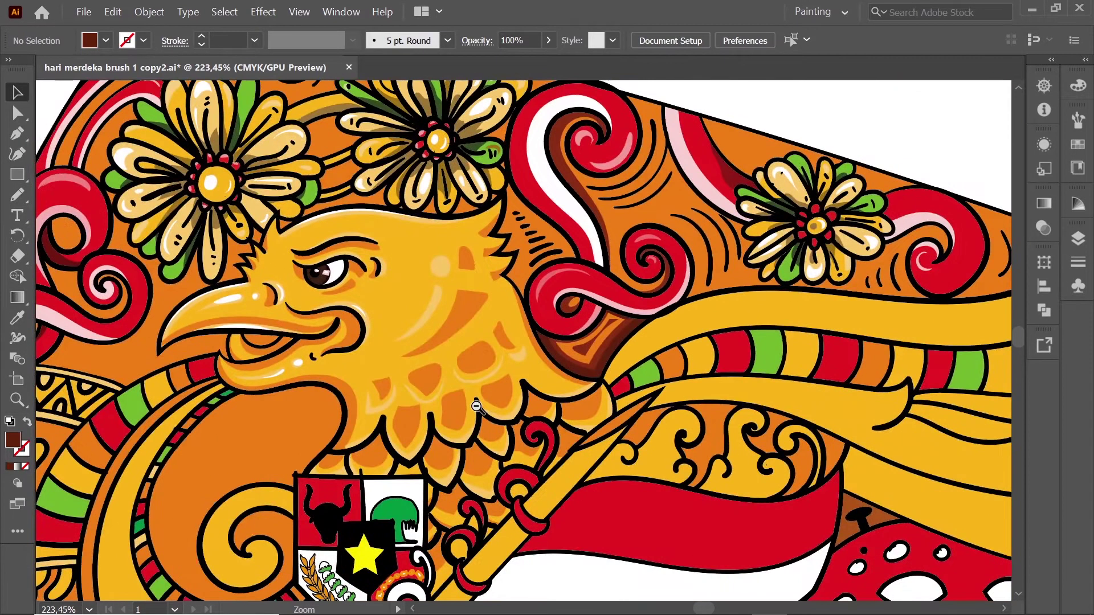
scroll(472, 396, "up", 5)
key("n")
key("i")
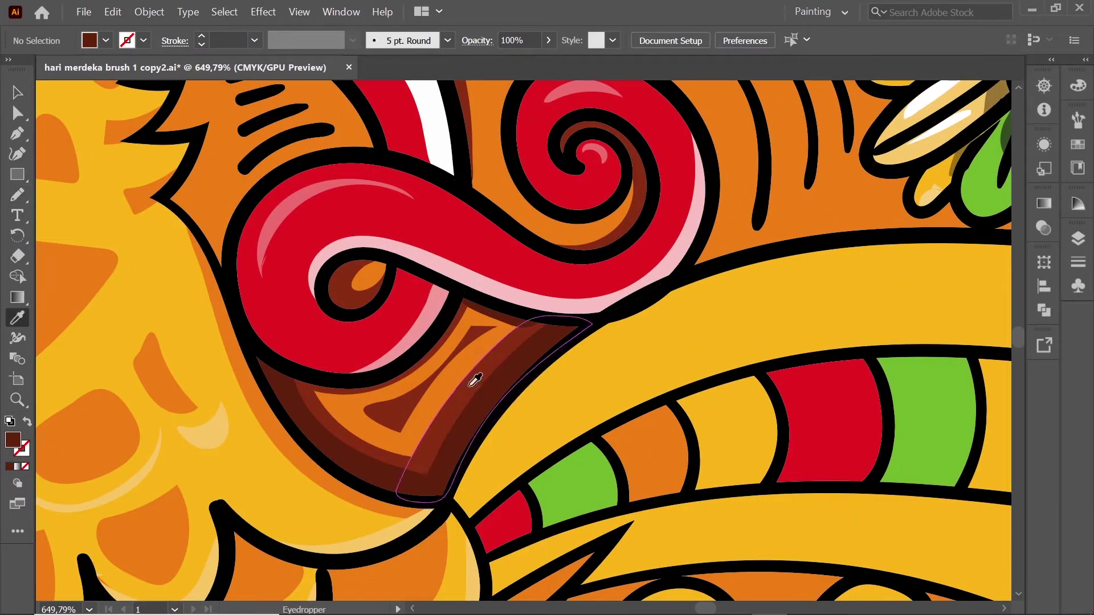
left_click(461, 476)
scroll(585, 306, "up", 6)
scroll(586, 305, "left", 5)
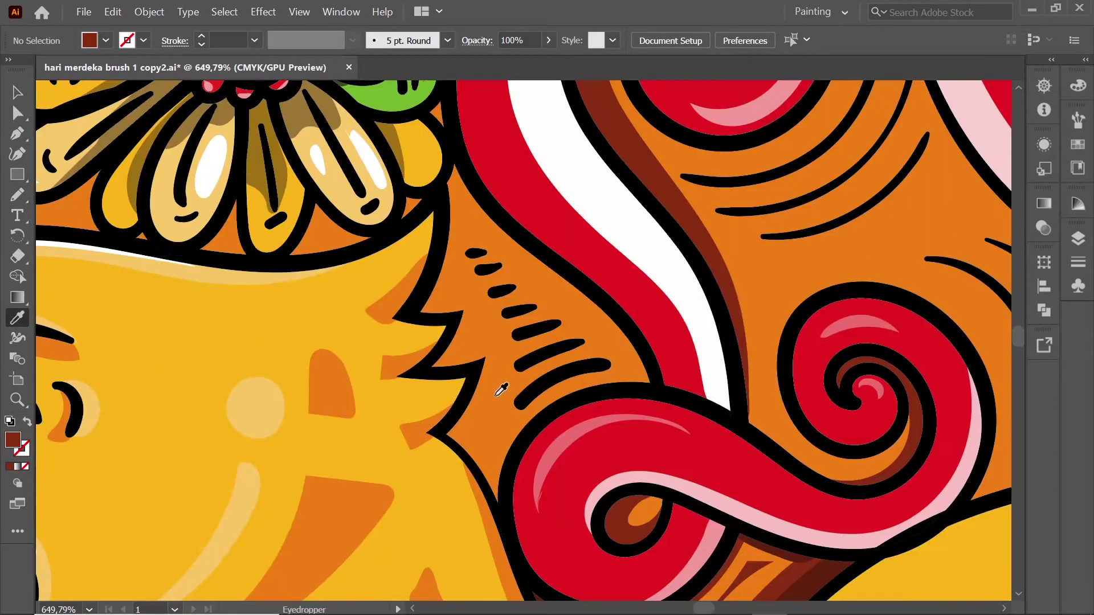
key("n")
left_click_drag(506, 425, 626, 370)
Step: Draw the dark-red shadow along the jagged orange feather edge, discarding the trial strokes
scroll(513, 342, "up", 3)
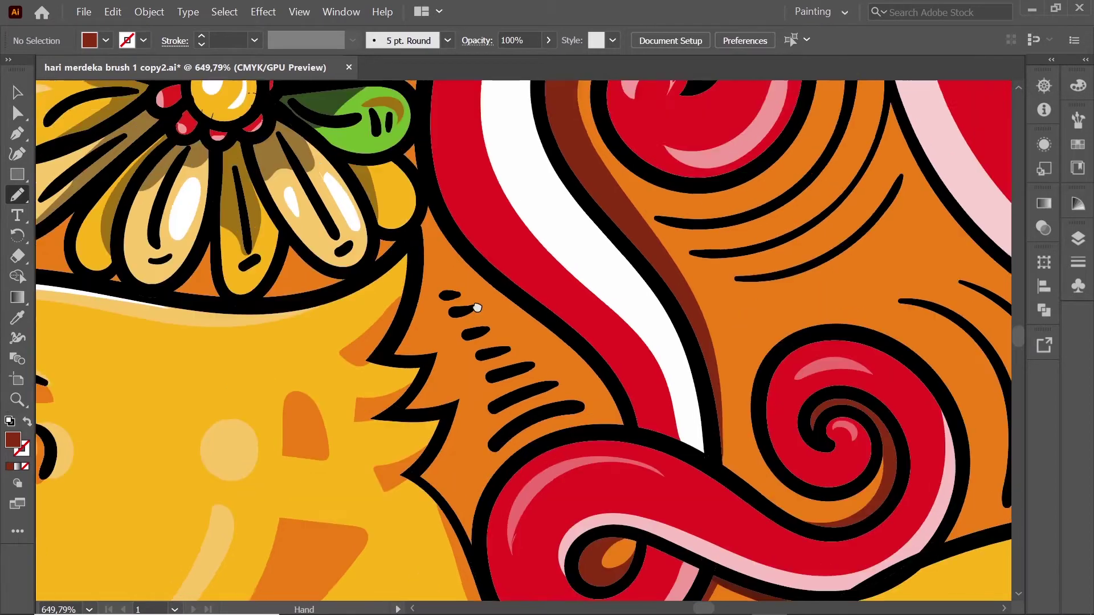
scroll(513, 342, "right", 2)
mouse_move(411, 235)
left_mouse_down()
mouse_move(438, 304)
mouse_move(473, 328)
mouse_move(412, 262)
left_mouse_up()
key("ctrl+z")
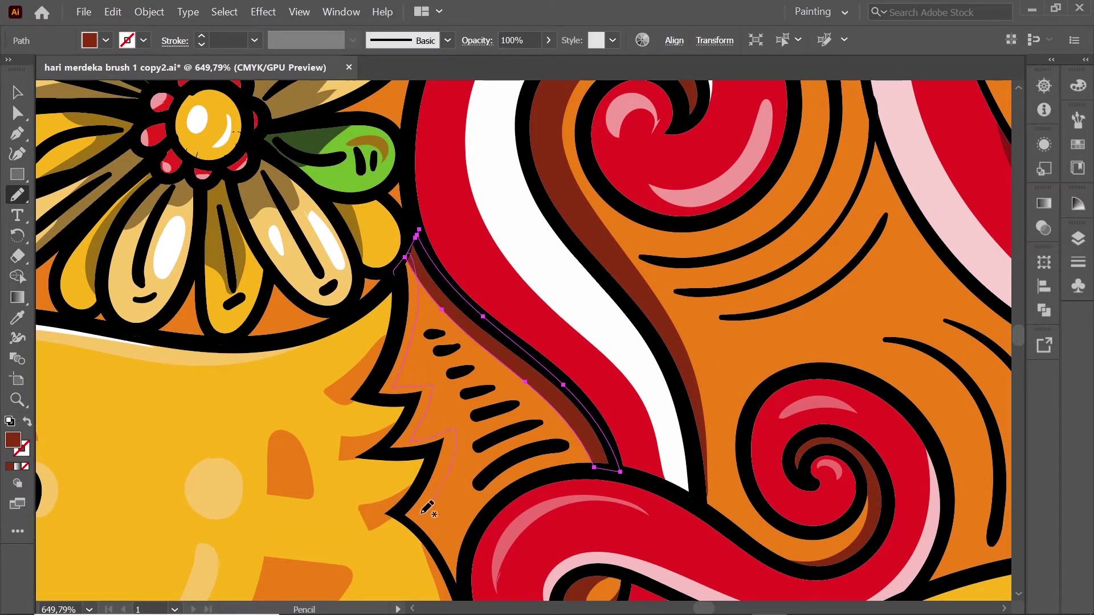
left_click_drag(457, 520, 458, 523)
key("ctrl+z")
left_click_drag(465, 562, 410, 410)
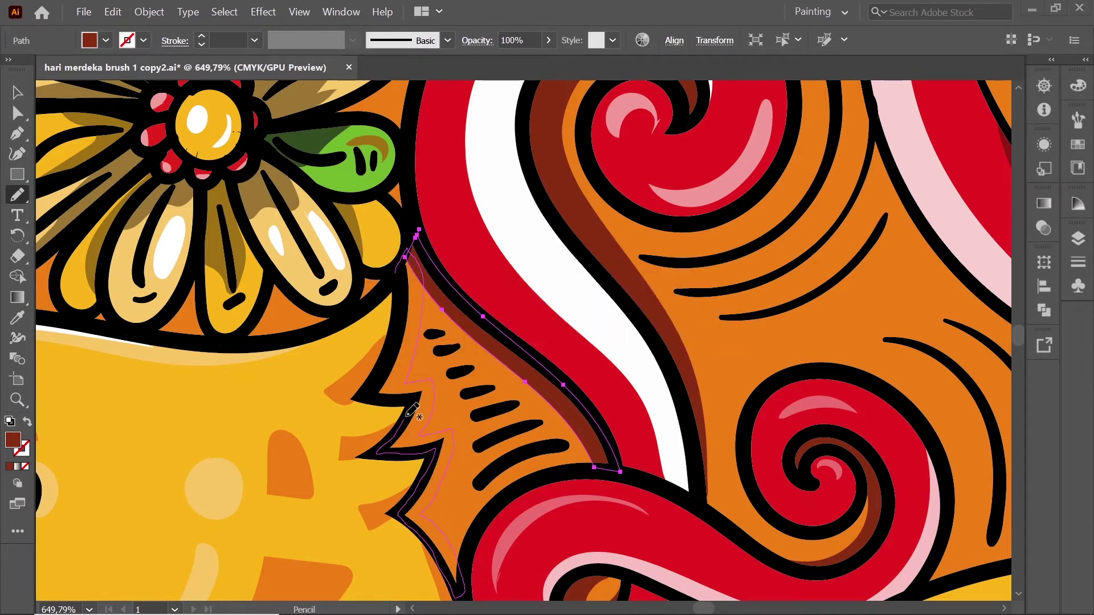
left_click_drag(402, 262, 407, 249)
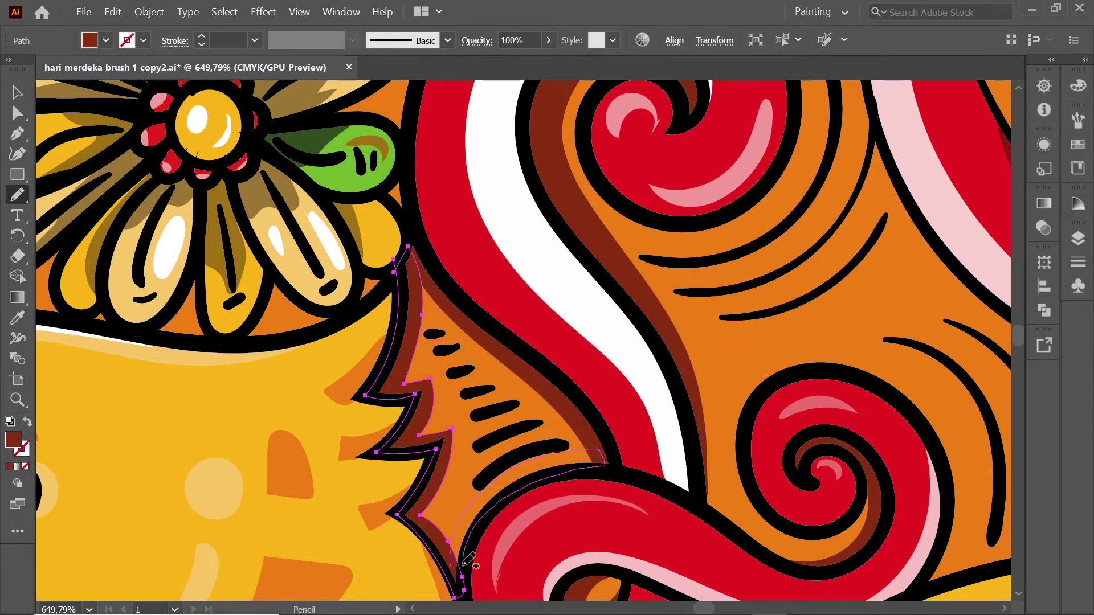
left_click_drag(469, 558, 469, 562)
key("ctrl+shift+a")
Step: Select the green leaf's brown accent and pick light green in the Color Picker
scroll(569, 342, "down", 5)
scroll(746, 385, "up", 5)
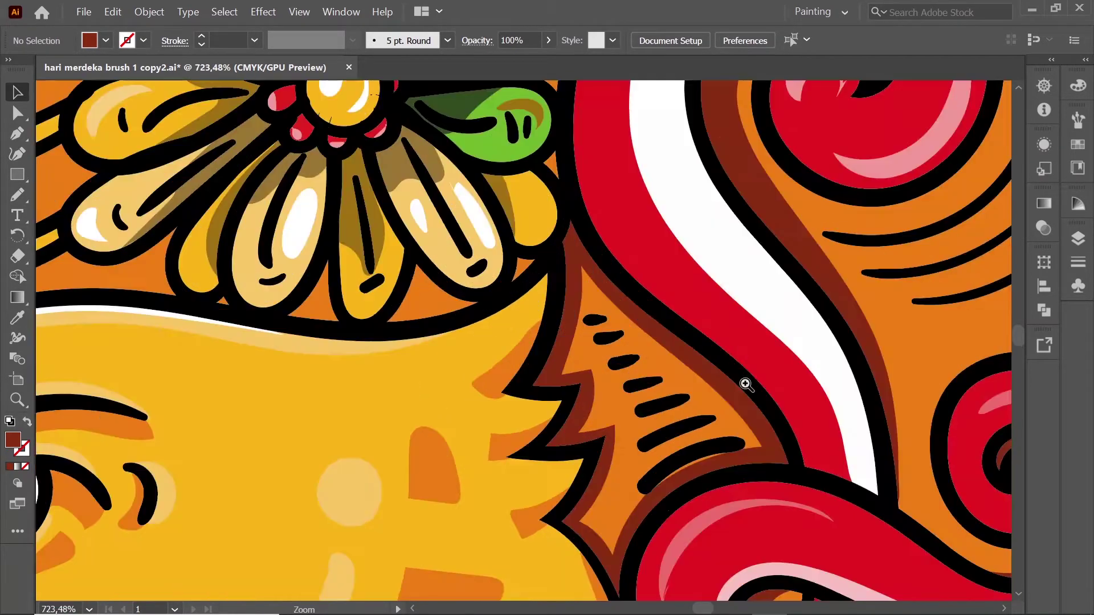
left_click_drag(746, 385, 578, 395)
left_click(368, 122)
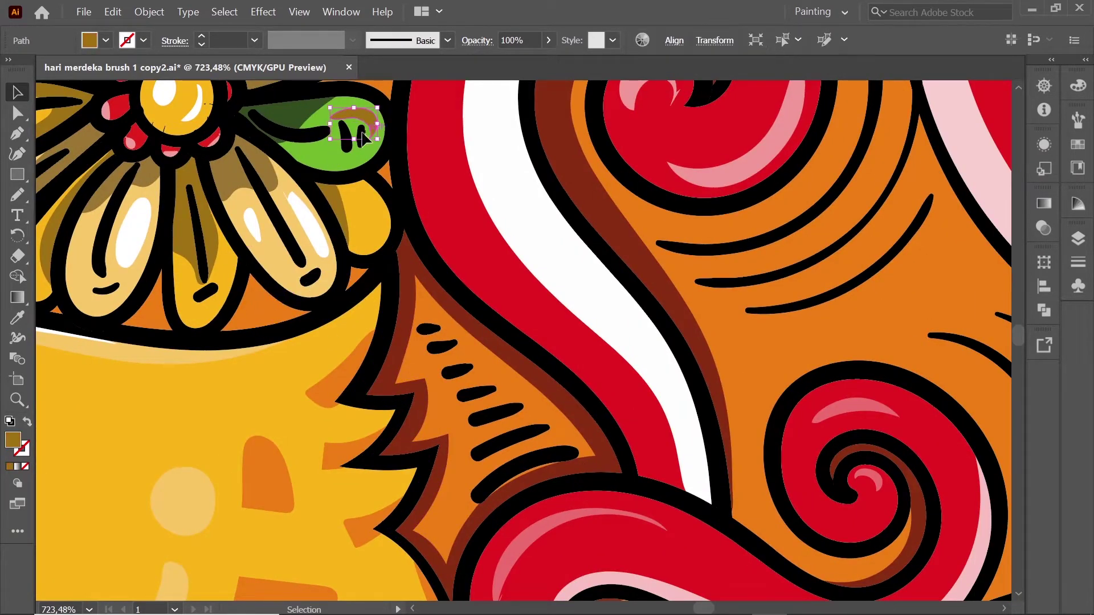
key("i")
double_click(12, 440)
left_click(496, 344)
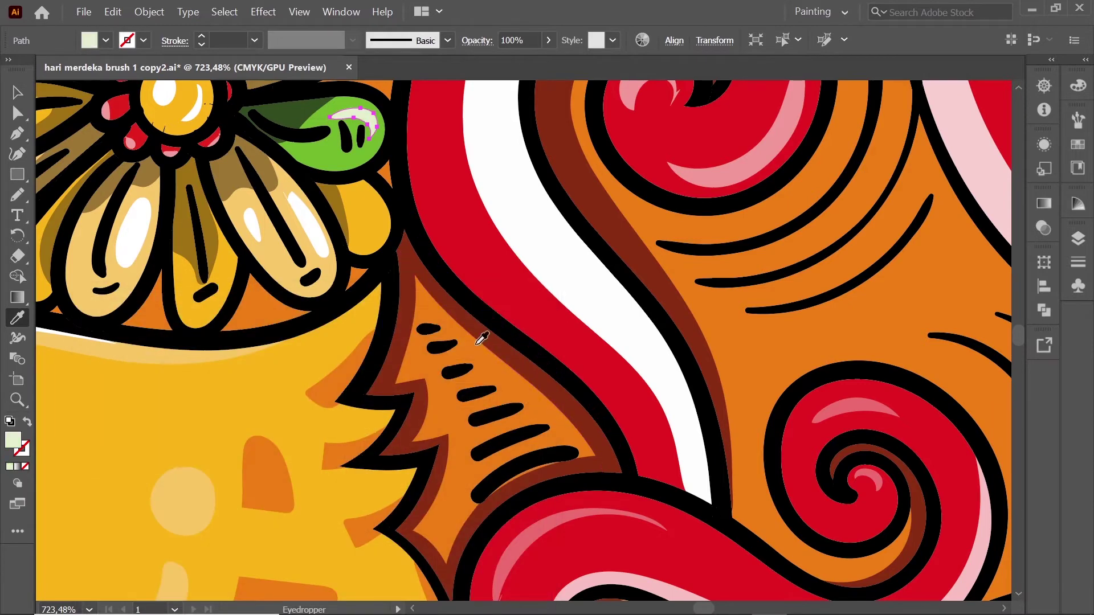
Step: Confirm light green for the leaf accent and deselect it
double_click(12, 439)
left_click(495, 344)
double_click(12, 440)
left_click(496, 344)
key("v")
key("ctrl+shift+a")
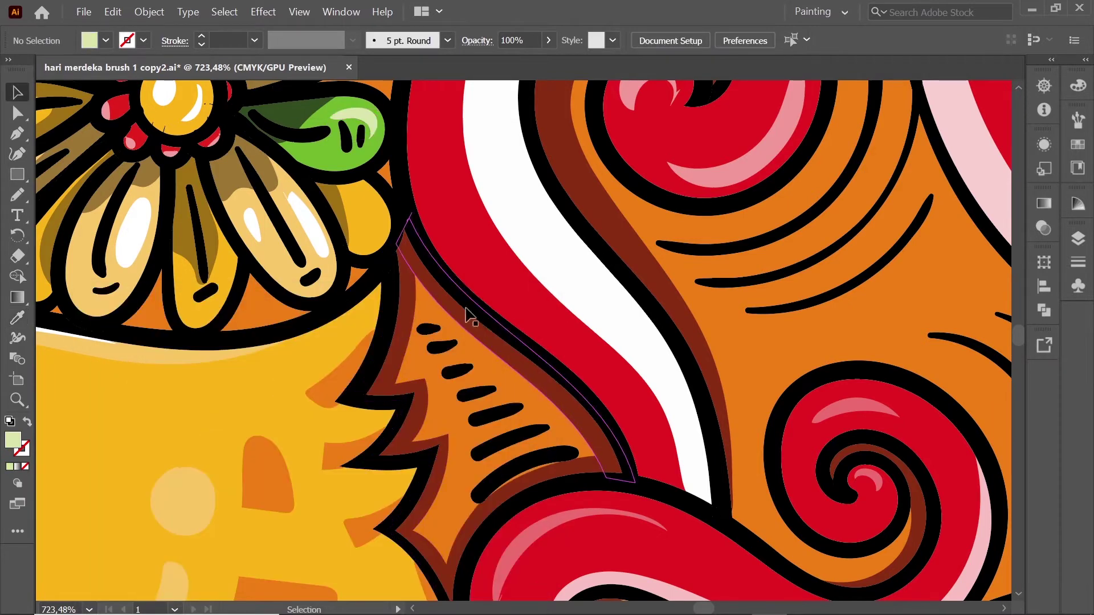
scroll(391, 318, "down", 2)
scroll(371, 237, "up", 3)
scroll(371, 237, "up", 1)
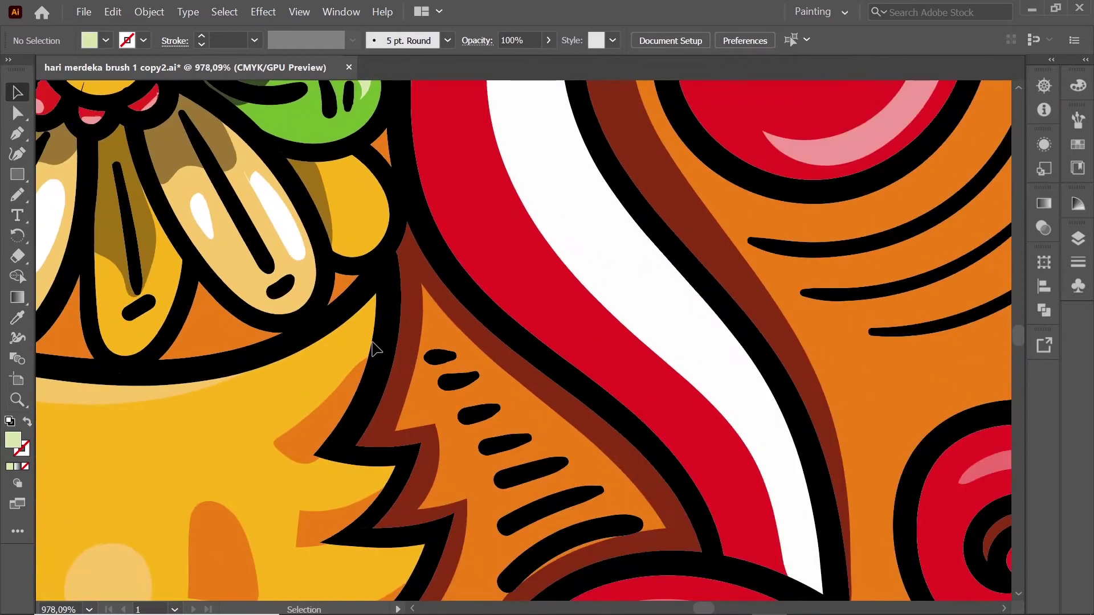
Step: Draw light highlight strips above the bottom two black dashes on the orange feather patch
key("i")
left_click(305, 293)
key("n")
left_click_drag(627, 517, 492, 564)
key("i")
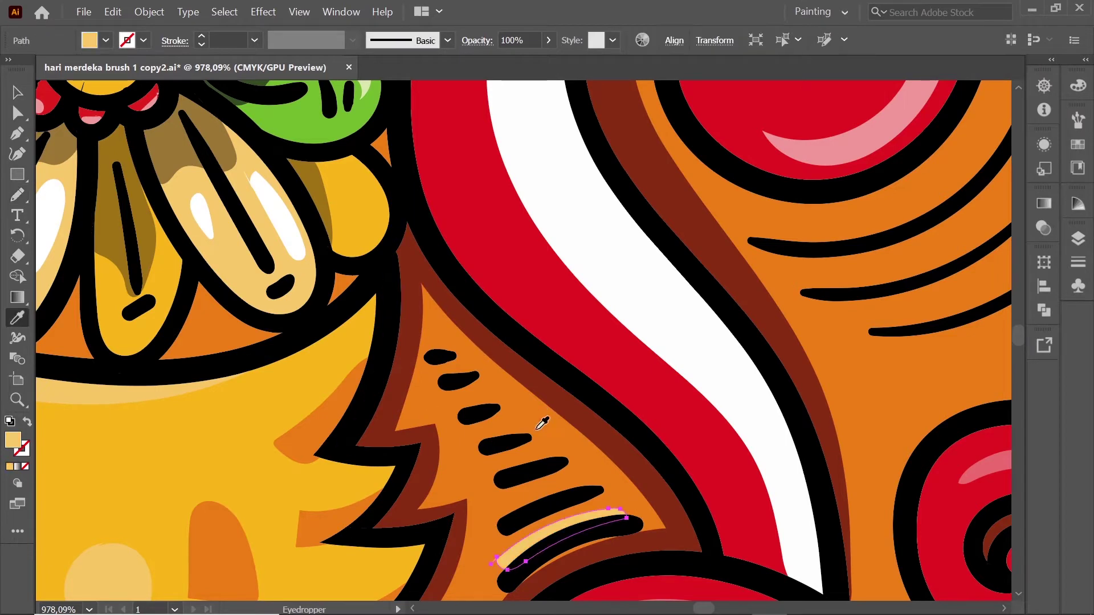
key("n")
left_click_drag(587, 482, 504, 514)
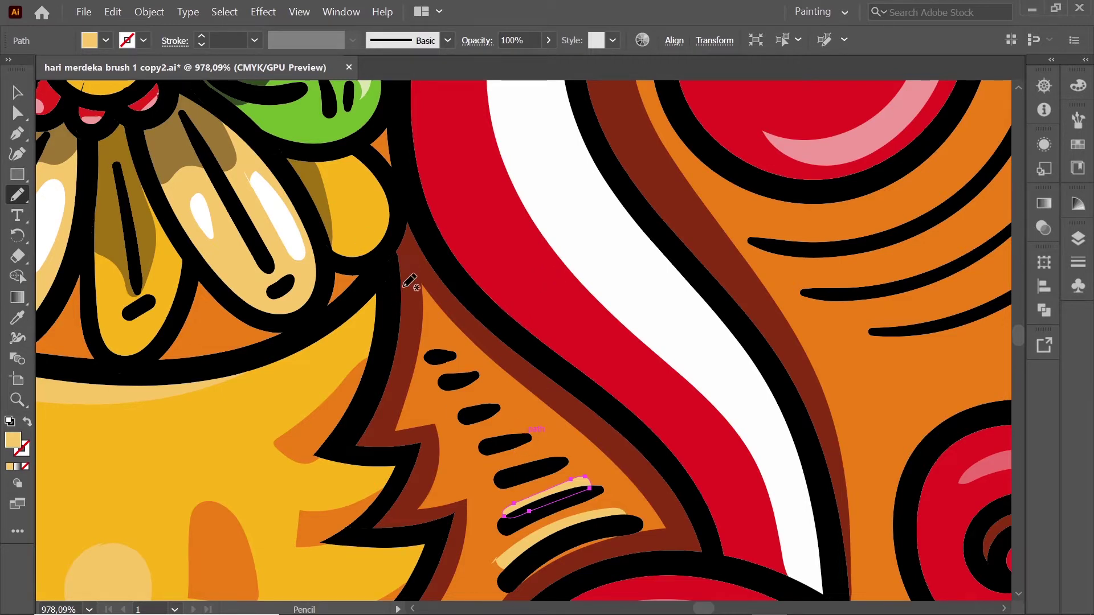
Step: Recolour the dash highlights golden yellow, green and red
key("i")
left_click(532, 276)
left_click(236, 254)
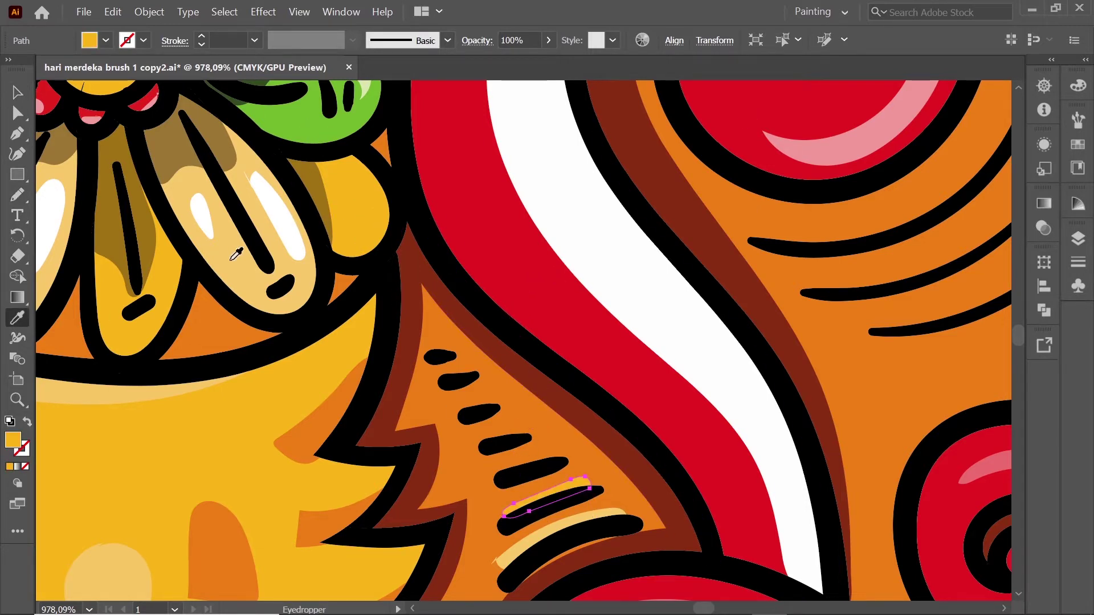
left_click(524, 462, "ctrl")
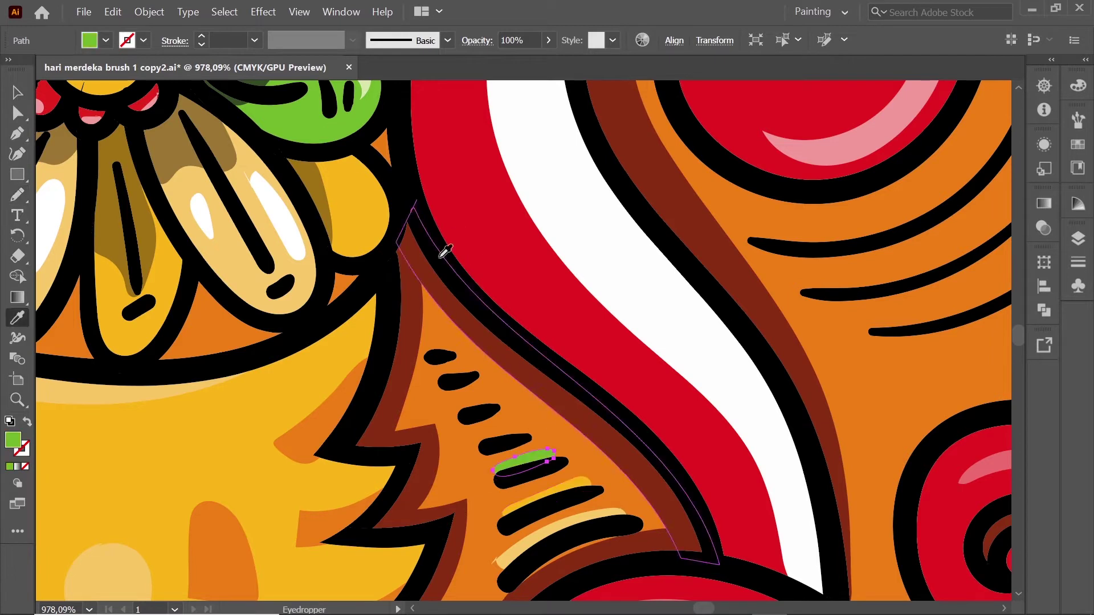
key("n")
left_click(501, 433, "ctrl")
key("i")
left_click(596, 323)
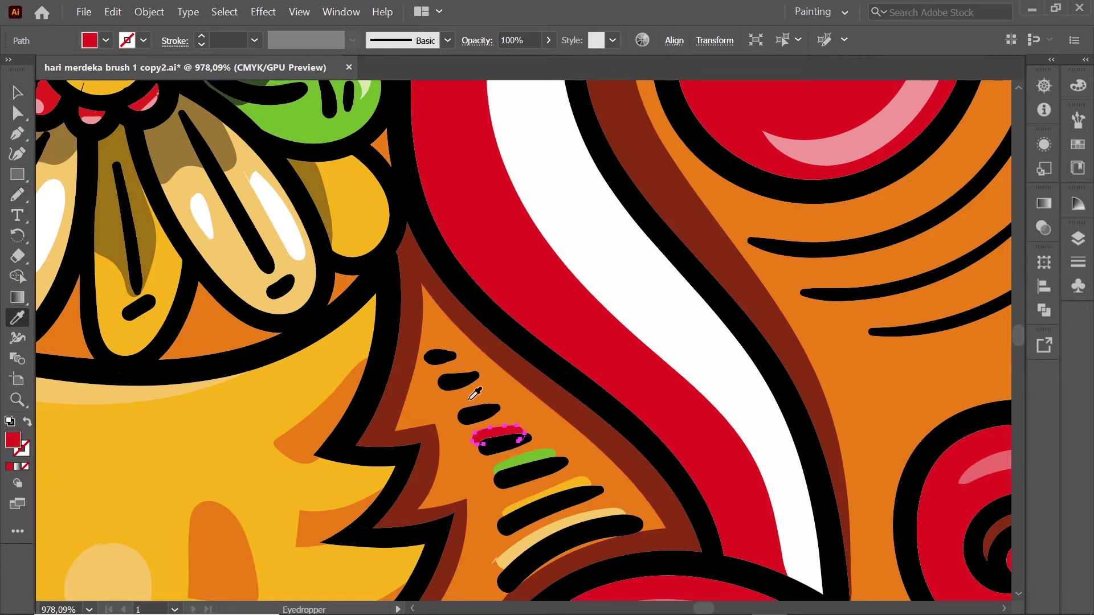
Step: Sample the dark brown shadow colour and select two small black dashes
key("n")
left_click(498, 388, "ctrl")
key("i")
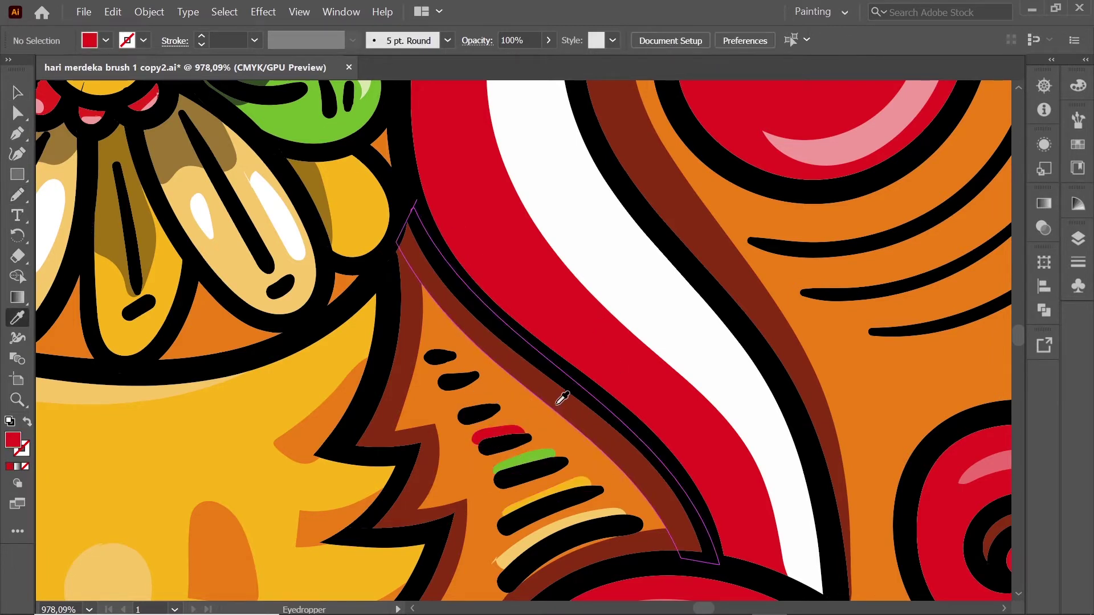
key("n")
left_click(462, 377, "ctrl")
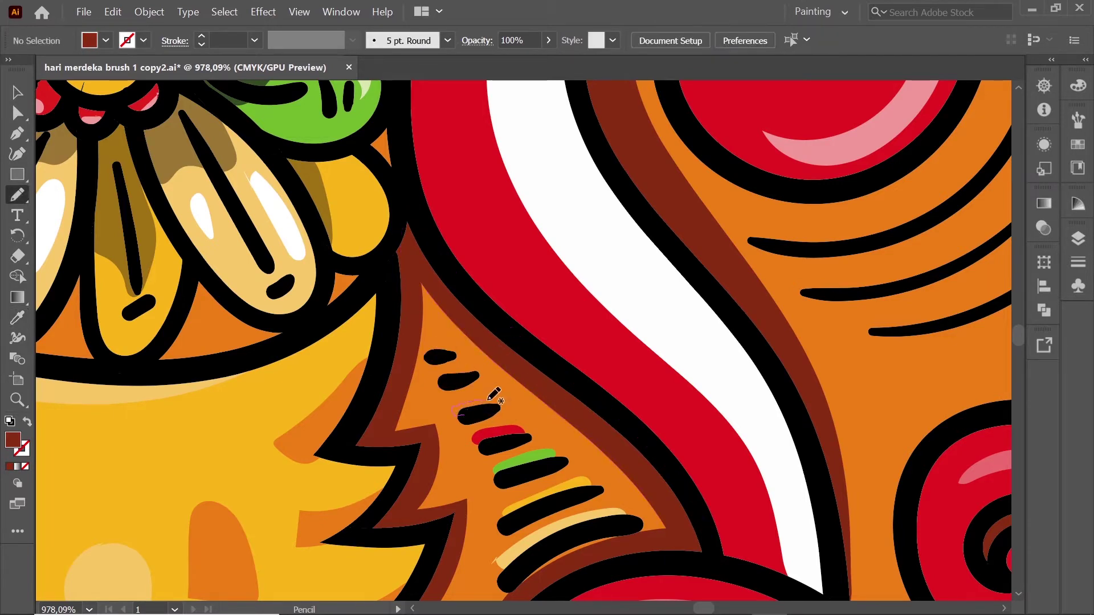
left_click(459, 379, "ctrl")
scroll(647, 328, "down", 5)
Step: Draw a pink highlight along the first curved black line beside the red swirl
scroll(647, 328, "up", 2)
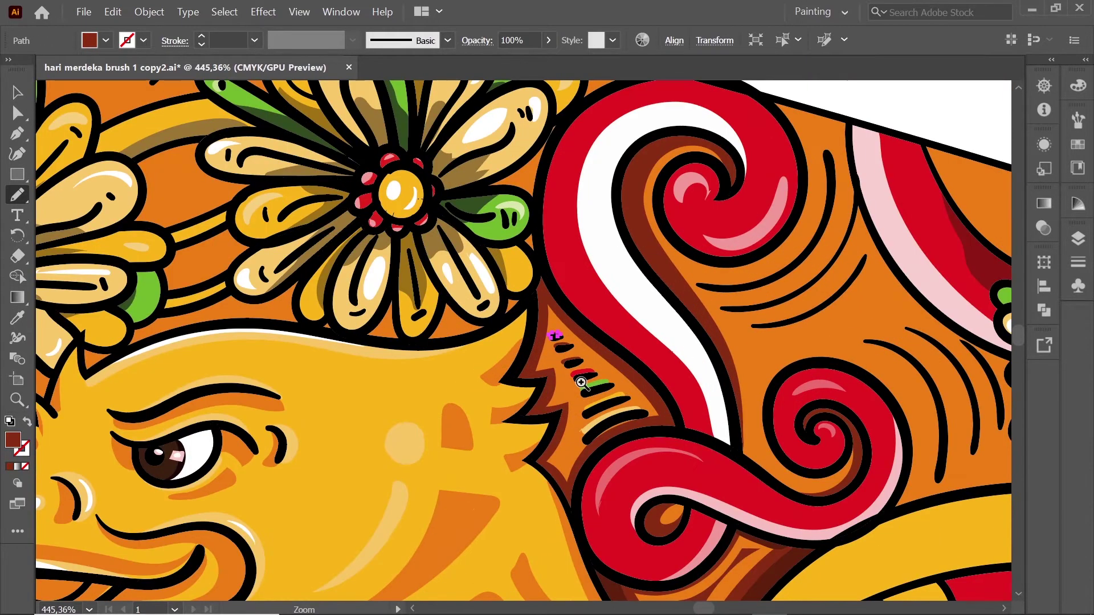
scroll(581, 383, "up", 3)
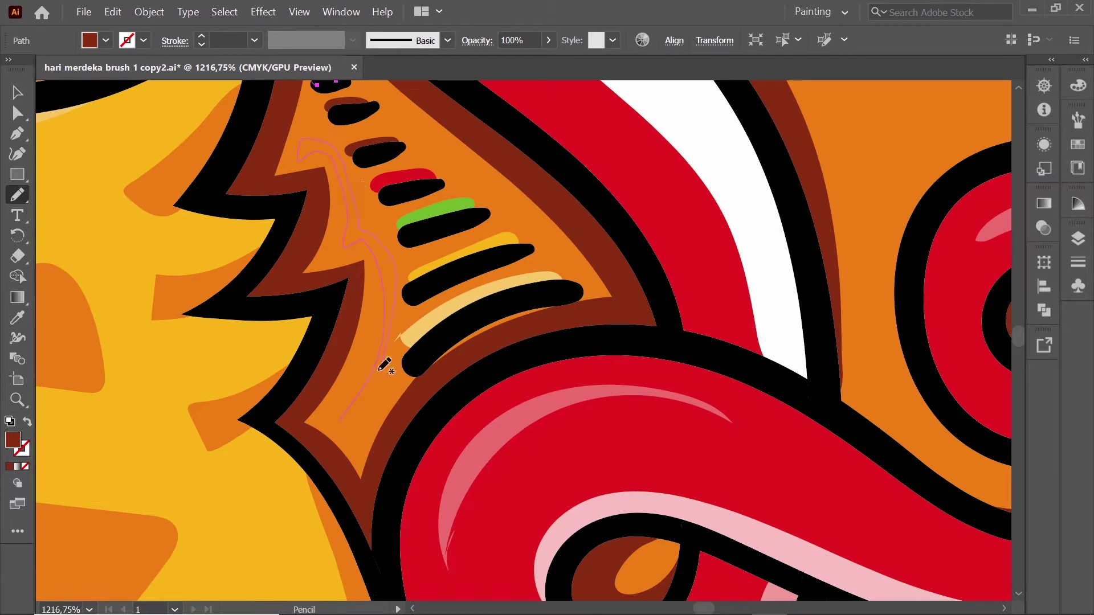
scroll(591, 303, "up", 3)
scroll(591, 302, "right", 5)
scroll(525, 313, "right", 5)
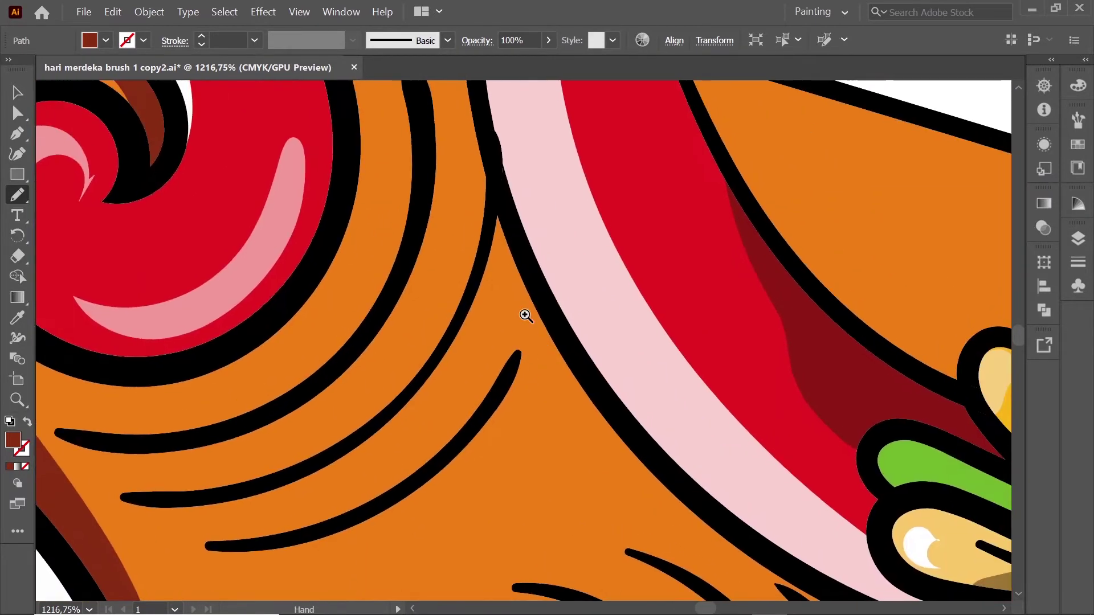
scroll(330, 386, "down", 1)
key("i")
left_click(325, 290)
key("n")
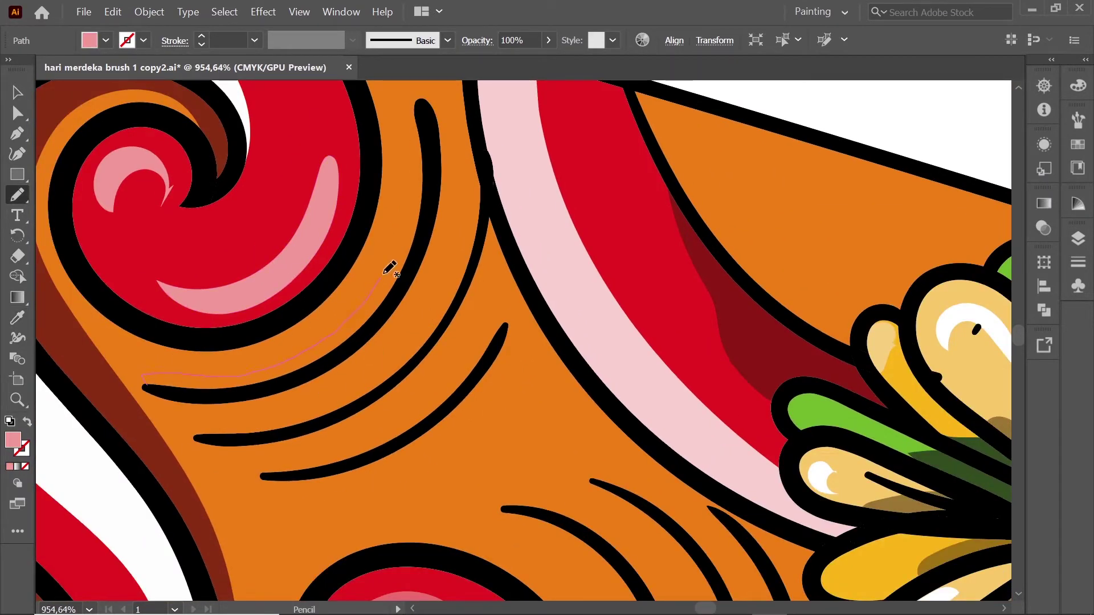
left_click_drag(433, 169, 146, 386)
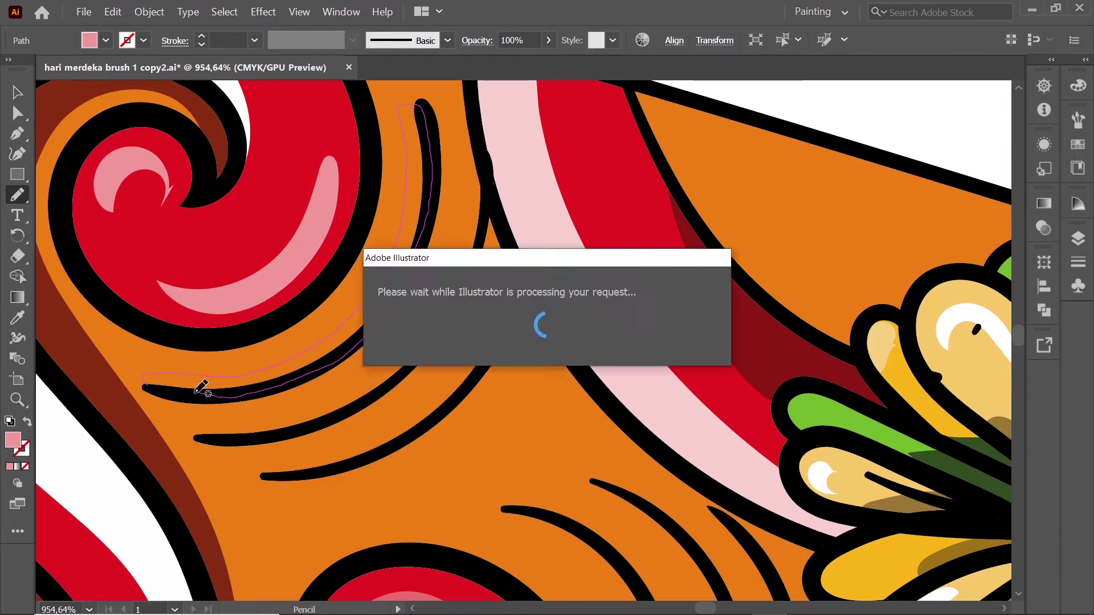
Step: Draw a light-yellow highlight along the second curved line, undoing a mistaken recolour
key("i")
left_click(856, 464)
key("n")
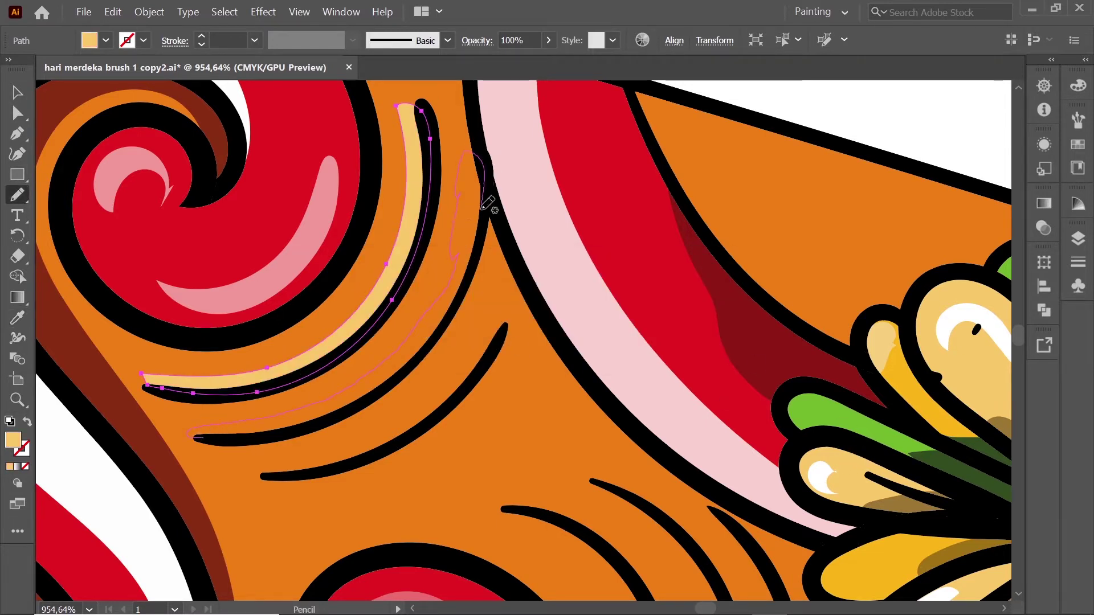
left_click_drag(487, 202, 488, 204)
key("v")
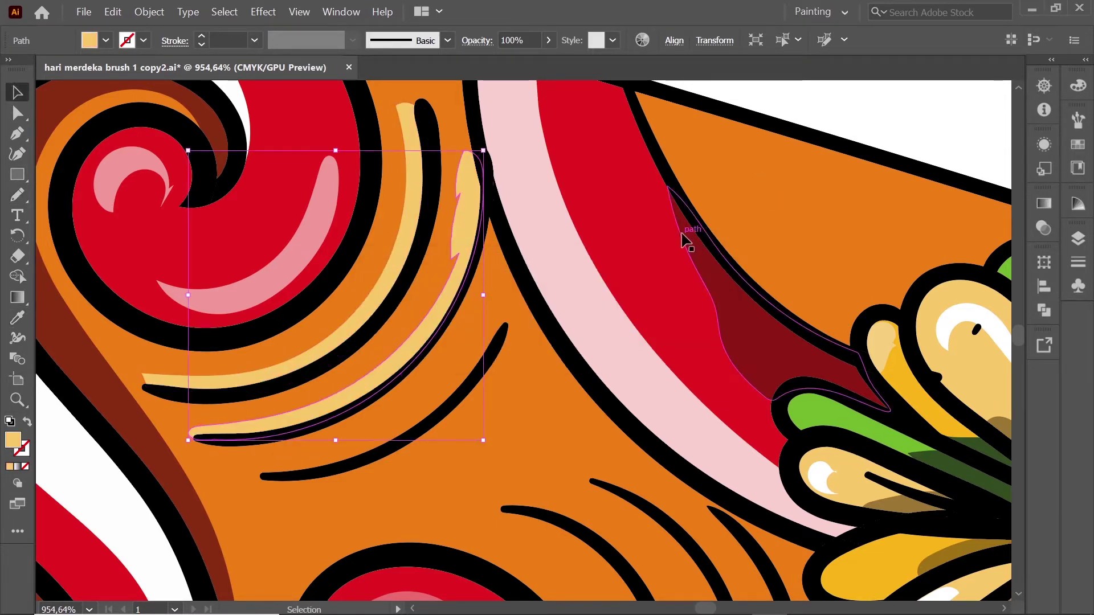
key("ctrl+z")
key("ctrl+z")
key("ctrl+shift+a")
key("i")
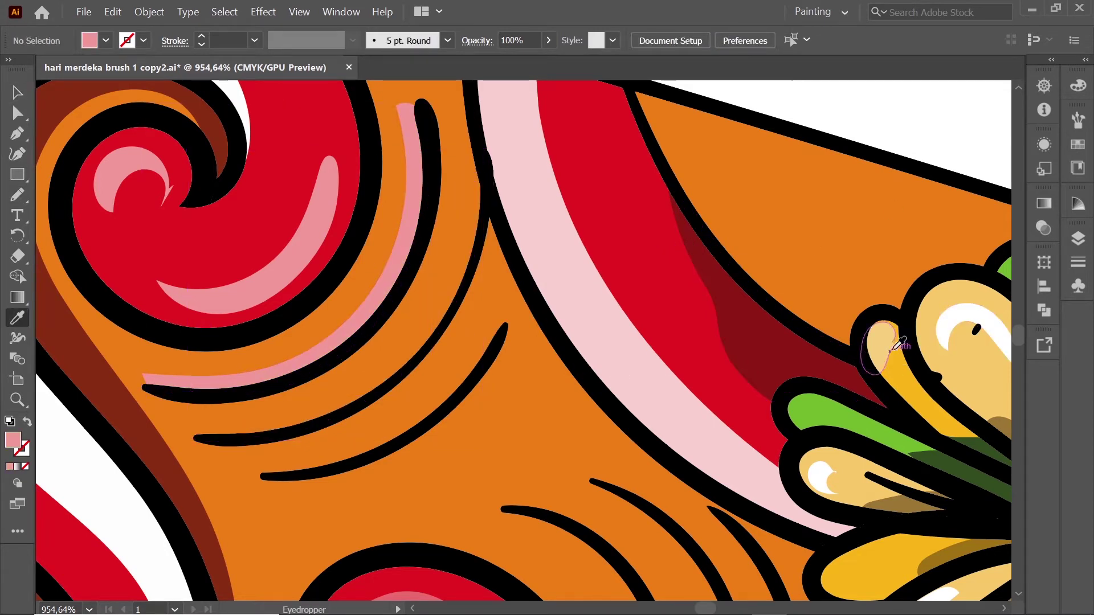
left_click(893, 349)
key("n")
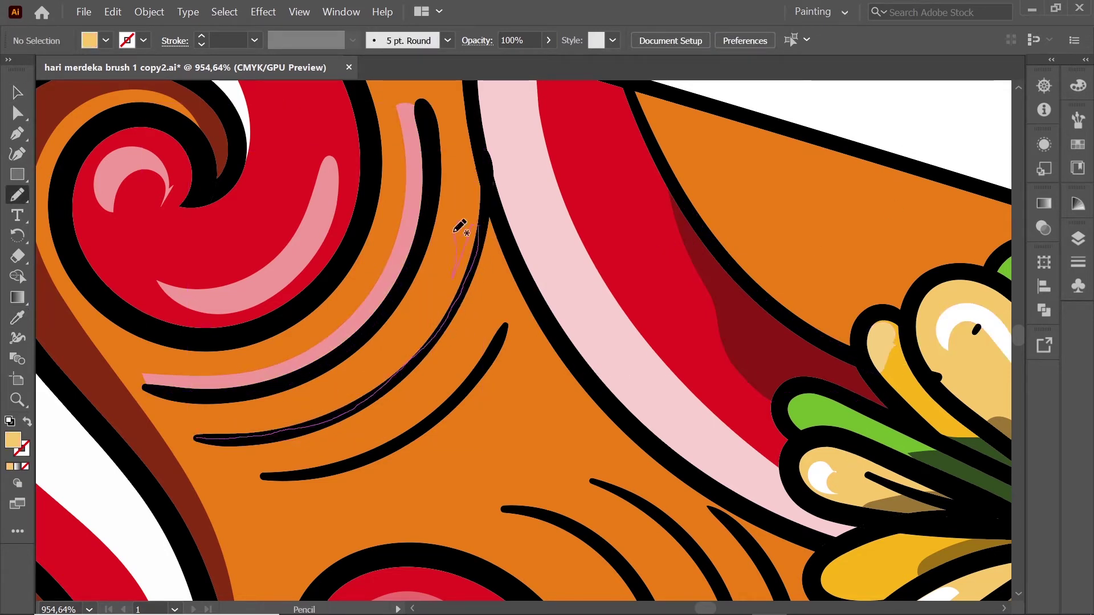
left_click_drag(459, 227, 441, 243)
Step: Draw a green highlight, sampled from the leaf, along the third curved line
scroll(352, 437, "down", 6)
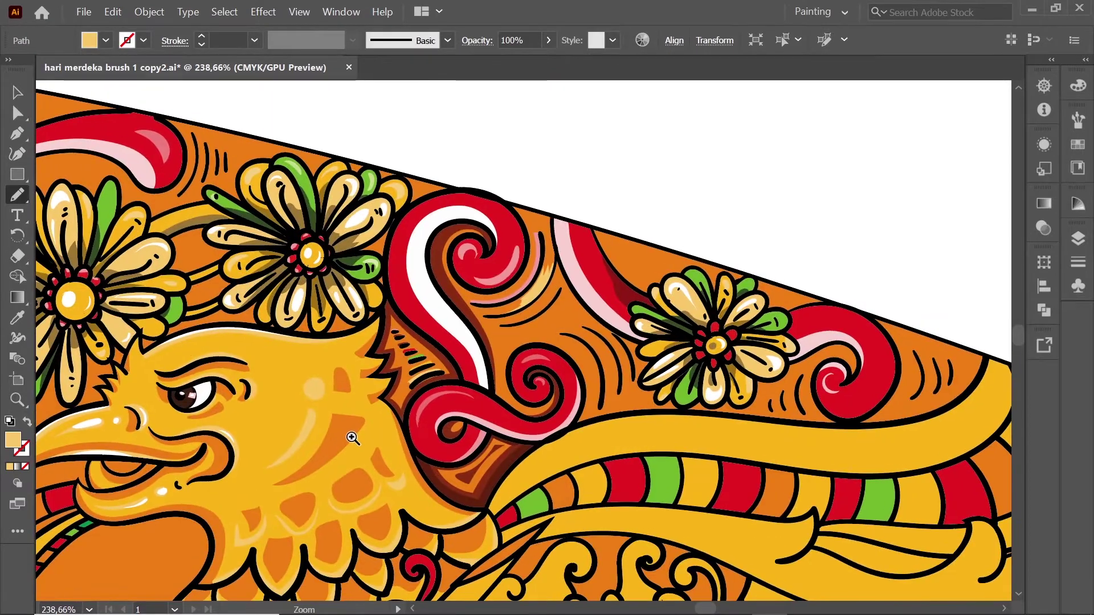
scroll(352, 438, "up", 4)
scroll(505, 359, "up", 2)
key("ctrl+shift+a")
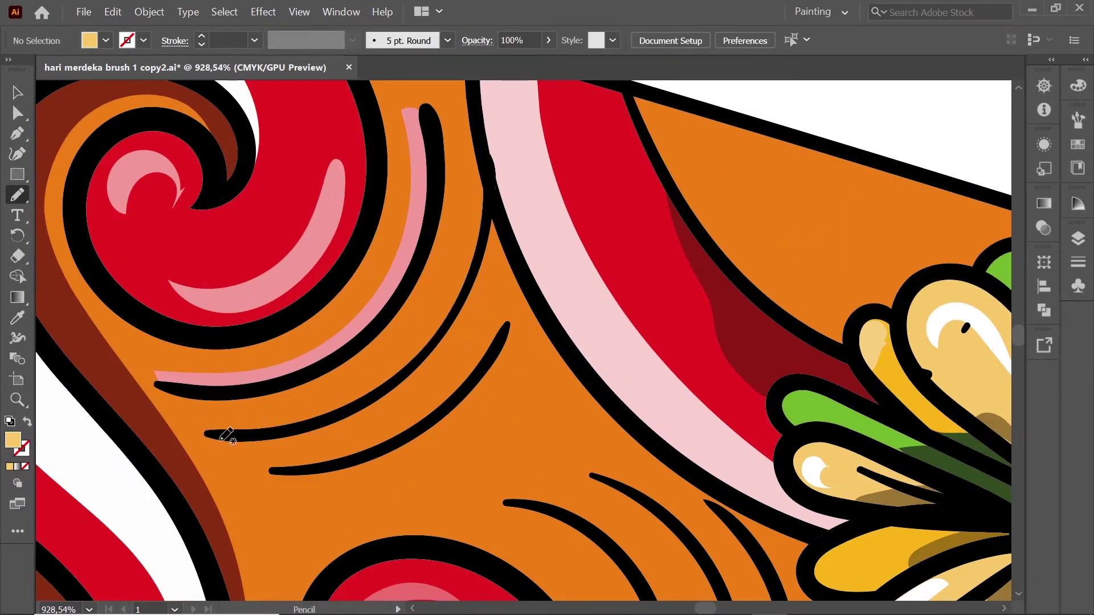
left_click_drag(248, 425, 251, 427)
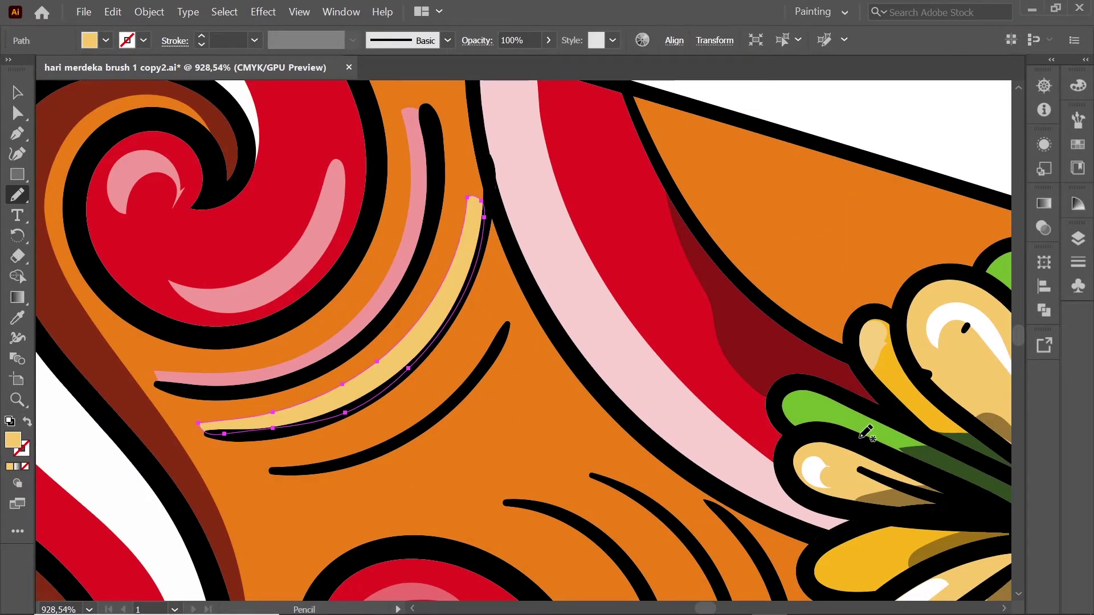
key("i")
left_click(867, 433)
key("ctrl+z")
key("ctrl+shift+a")
key("n")
mouse_move(270, 470)
left_mouse_down()
mouse_move(315, 448)
mouse_move(272, 468)
left_mouse_up()
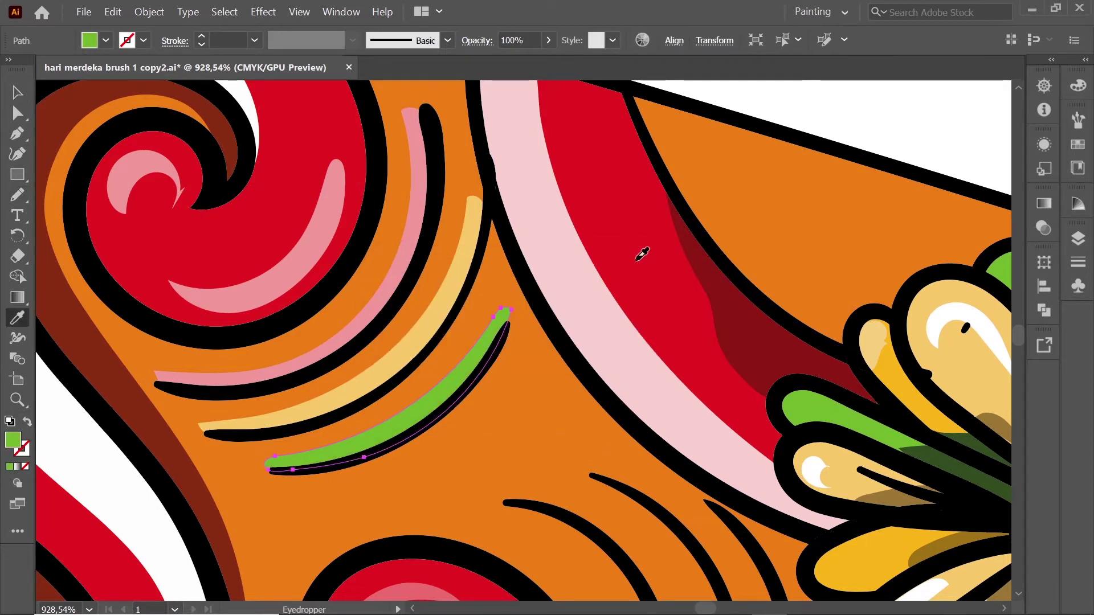
key("ctrl+shift+a")
Step: Sample dark brown and pencil a shadow along the red band plus a scalloped shape above the flower
key("i")
left_click(115, 410)
key("n")
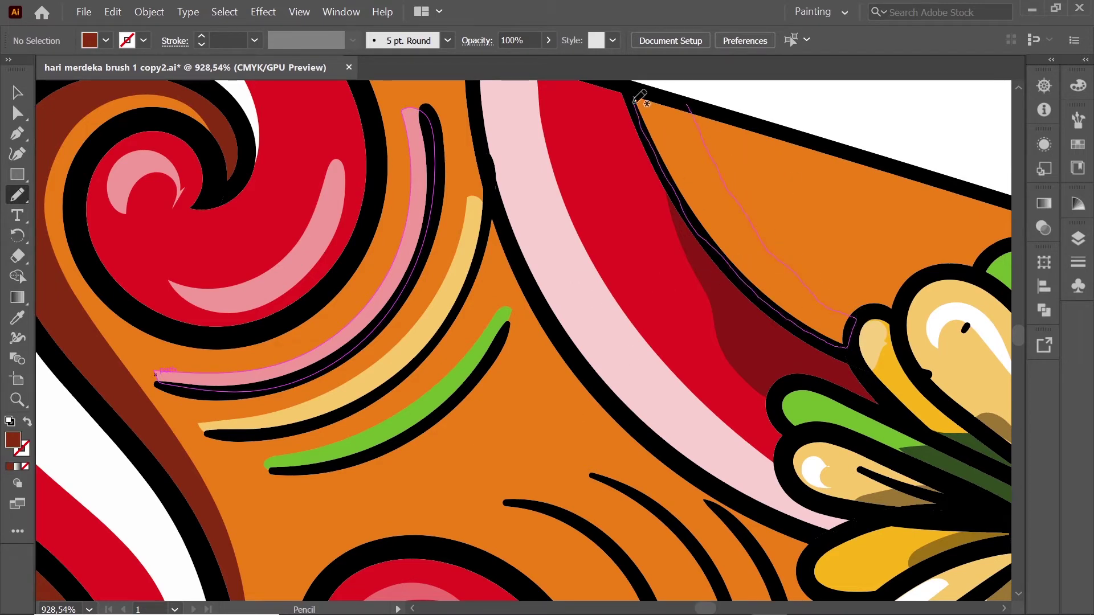
left_click_drag(634, 102, 627, 90)
mouse_move(990, 196)
left_mouse_down()
mouse_move(785, 143)
mouse_move(843, 208)
left_mouse_up()
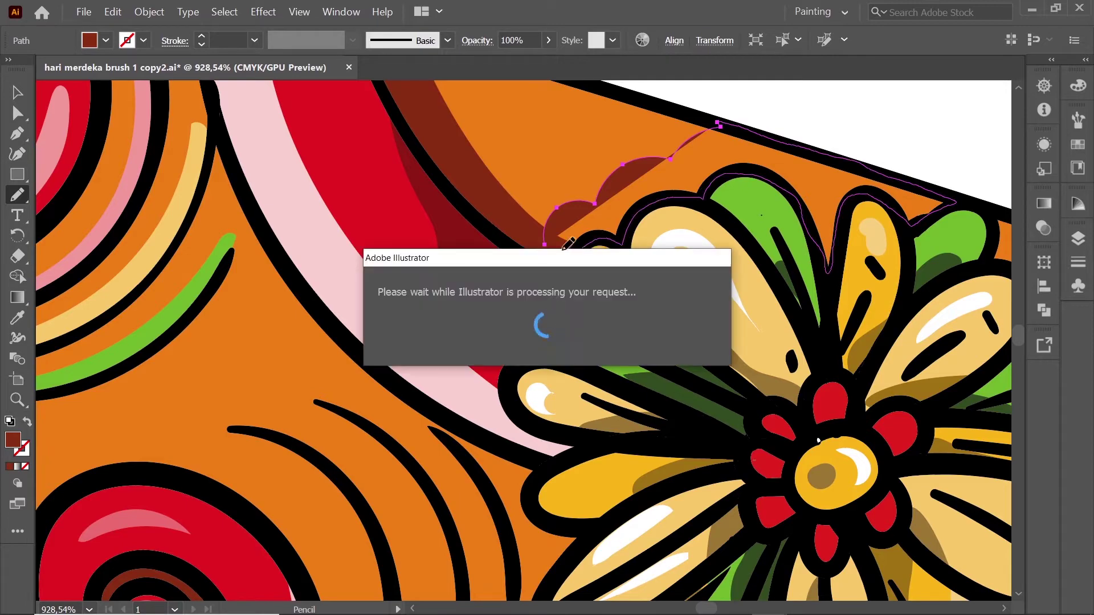
key("ctrl+shift+a")
Step: Draw a shadow loop beside the flower and fill it with the pink band's colour
scroll(607, 282, "down", 8)
scroll(607, 282, "up", 6)
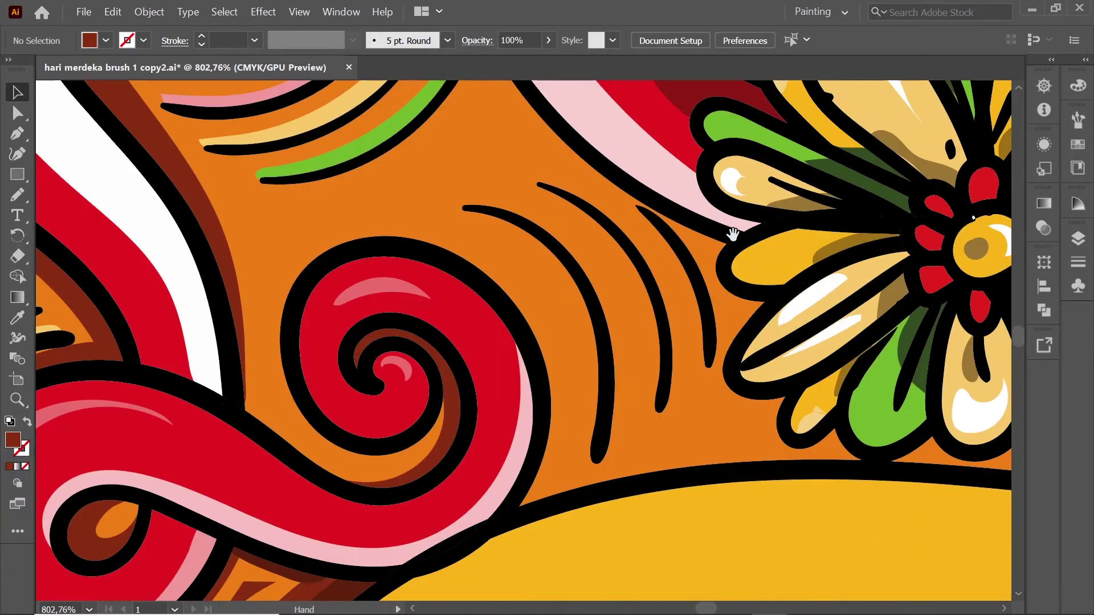
scroll(668, 292, "up", 4)
key("n")
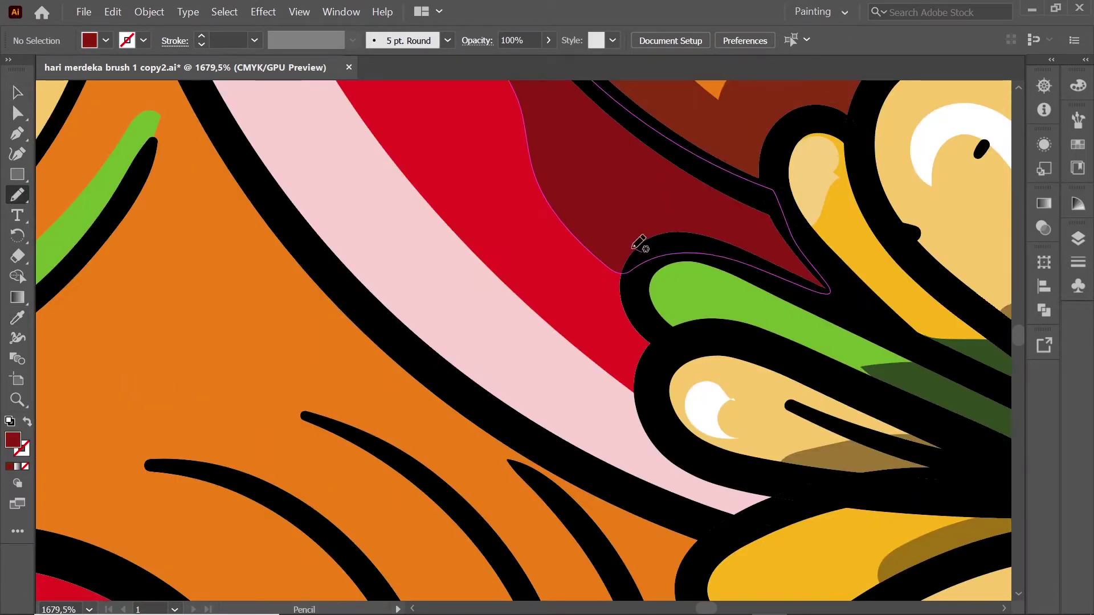
left_click_drag(649, 246, 649, 249)
left_click(473, 424, "ctrl")
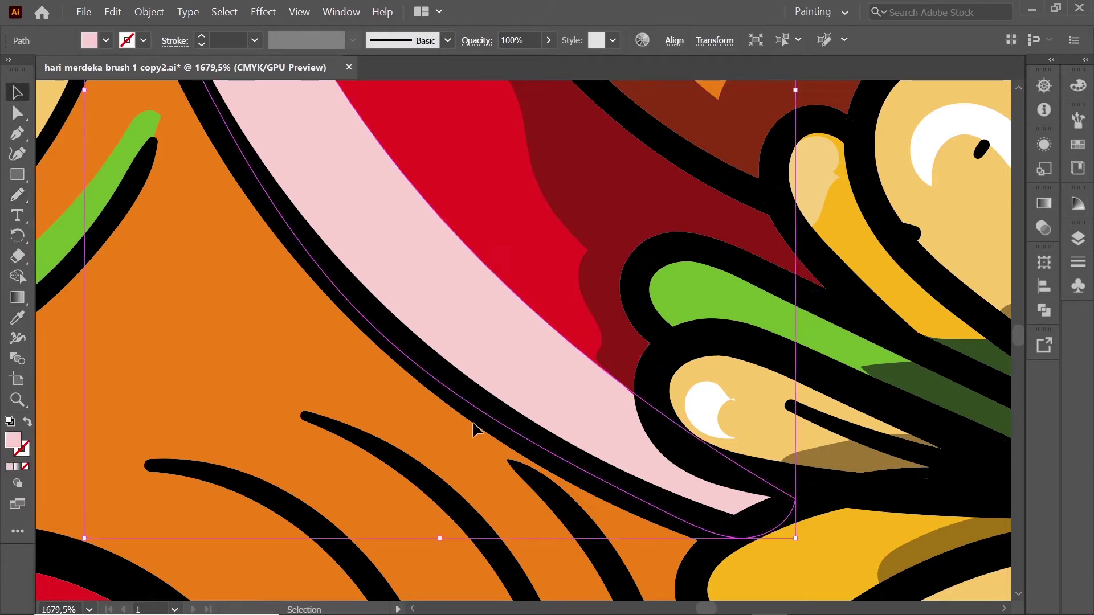
key("ctrl+shift+a")
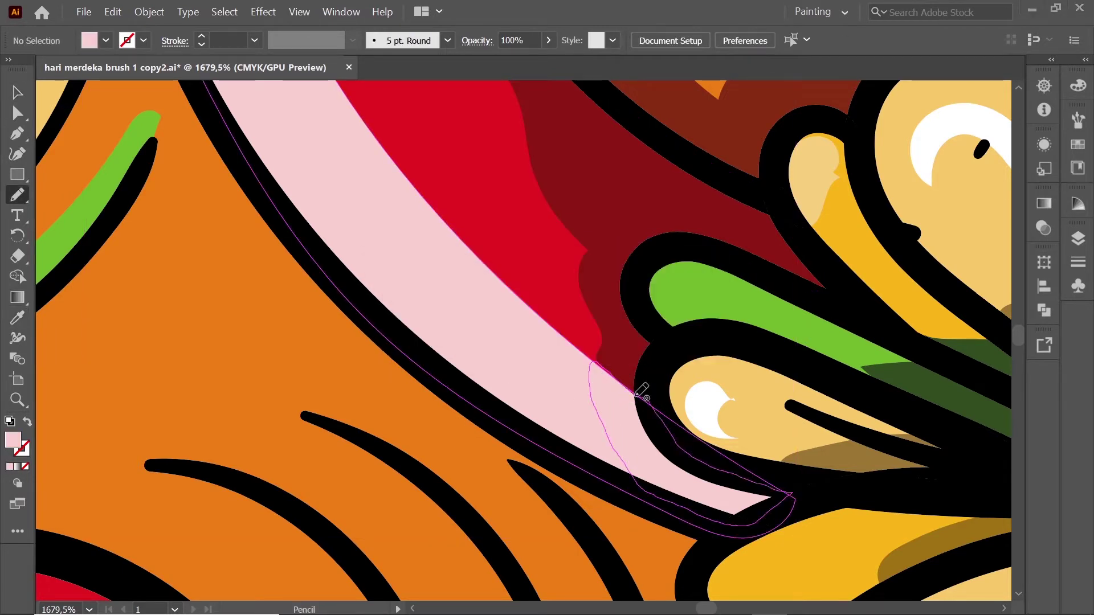
Step: Select the new shadow shape and try an orange fill, then revert it
key("a")
left_click(610, 450)
double_click(13, 439)
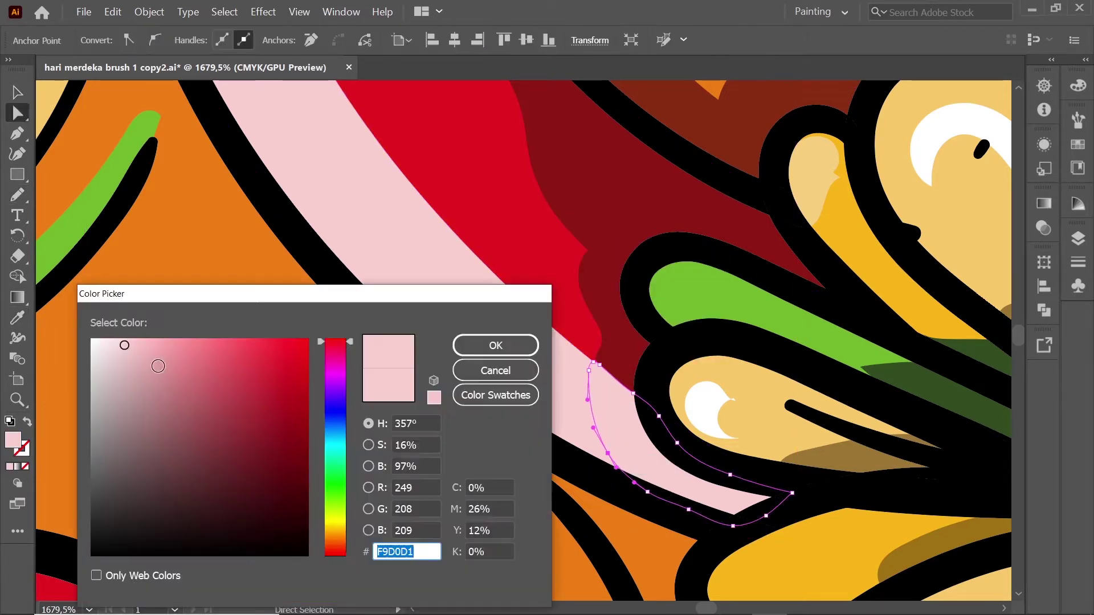
key("Return")
key("i")
left_click(363, 357)
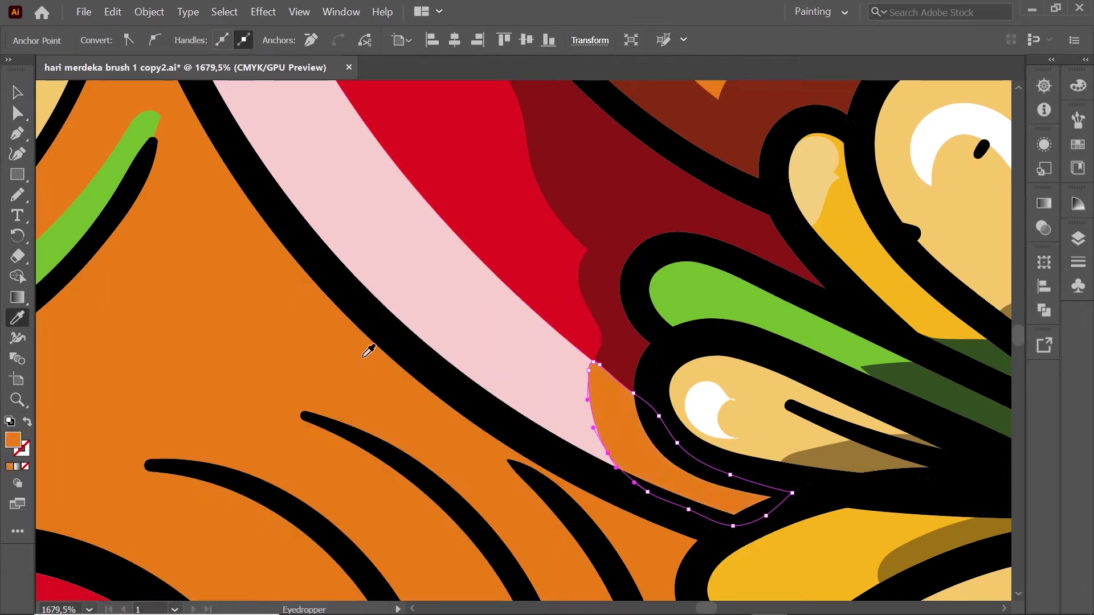
key("ctrl+z")
key("ctrl+shift+a")
Step: Pencil a dark-red shadow shape along the red edge beside the flower, redrawing a discarded stroke
key("n")
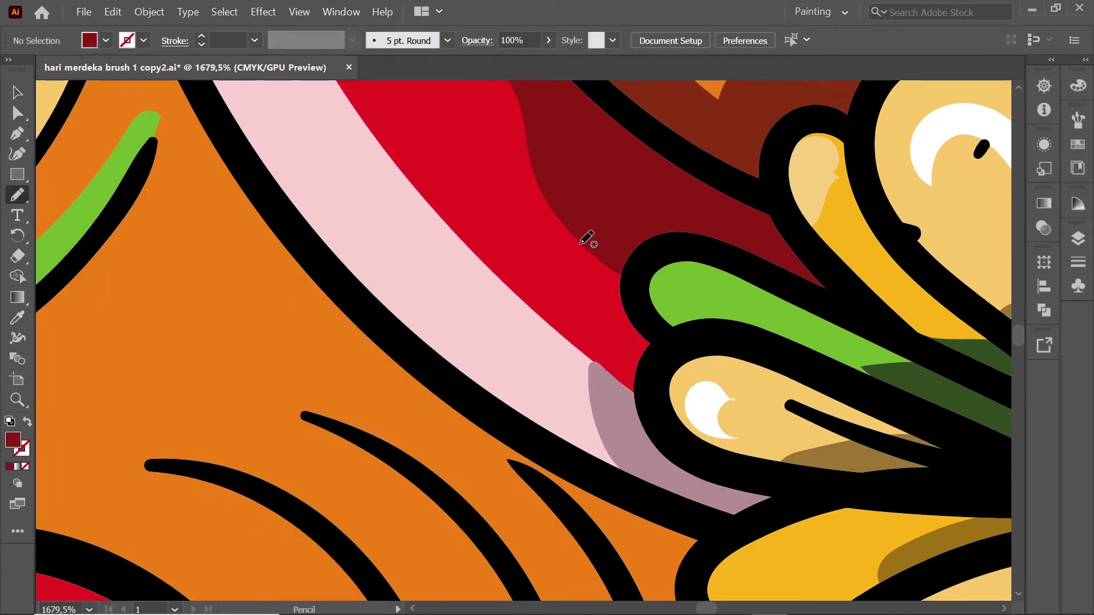
left_click_drag(633, 380, 648, 361)
key("ctrl+z")
left_click_drag(590, 237, 595, 310)
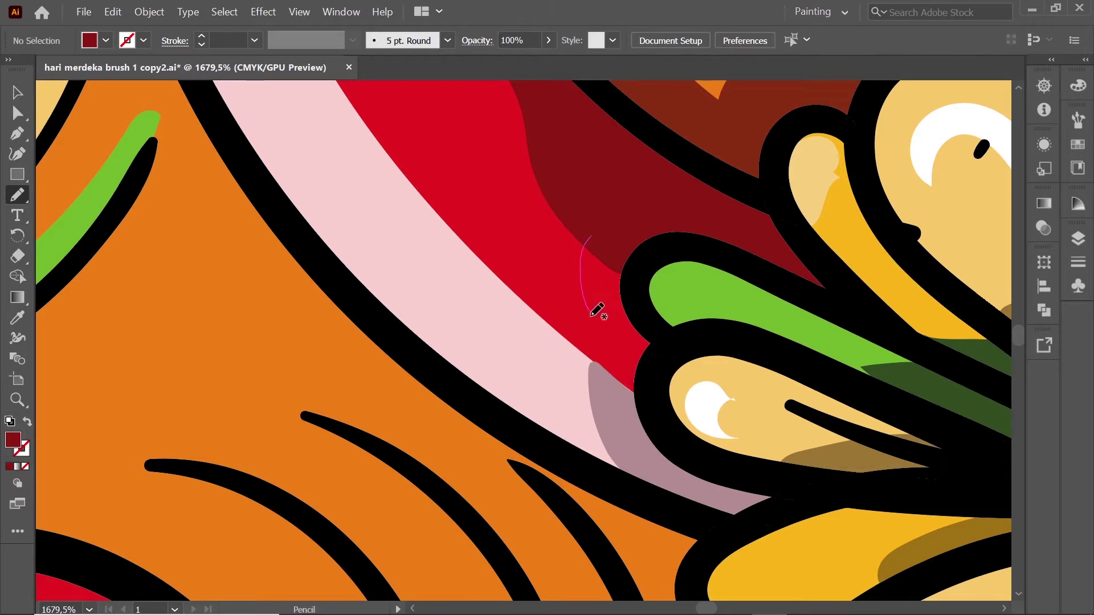
left_click_drag(669, 348, 659, 232)
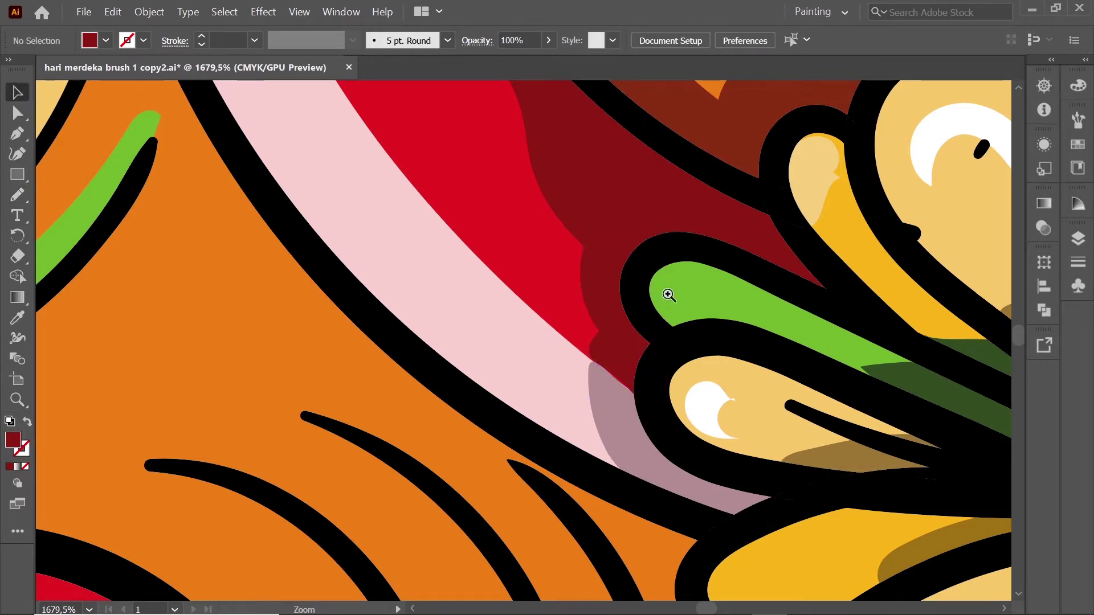
scroll(667, 298, "up", 5)
Step: Move the mauve shadow's top anchor so it meets the red edge
key("v")
key("a")
left_click(540, 335)
left_click(491, 292)
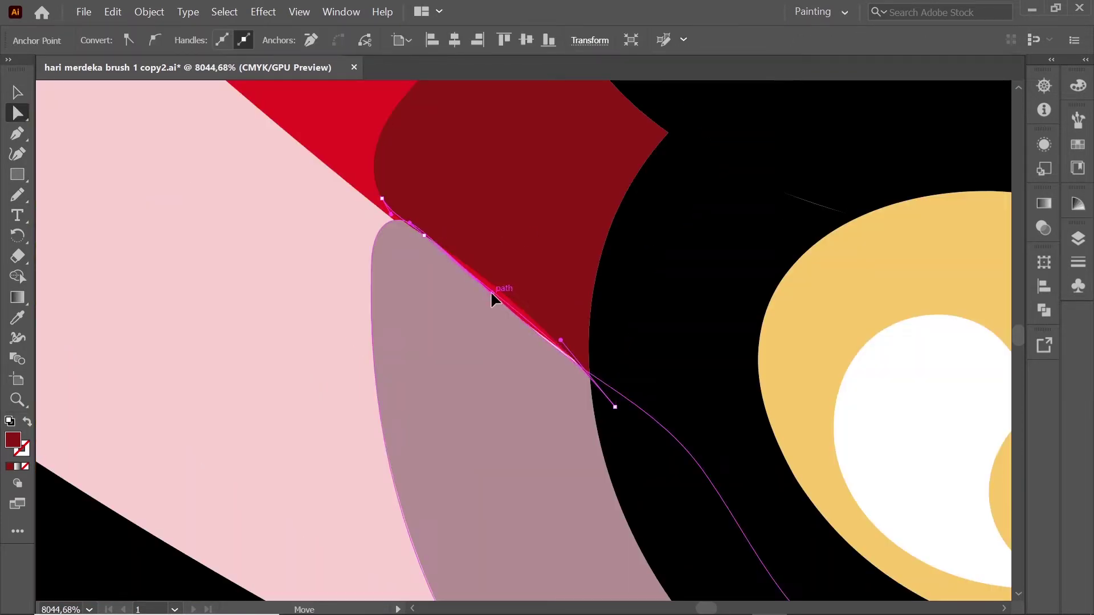
left_click(396, 221)
left_click_drag(397, 220, 419, 237)
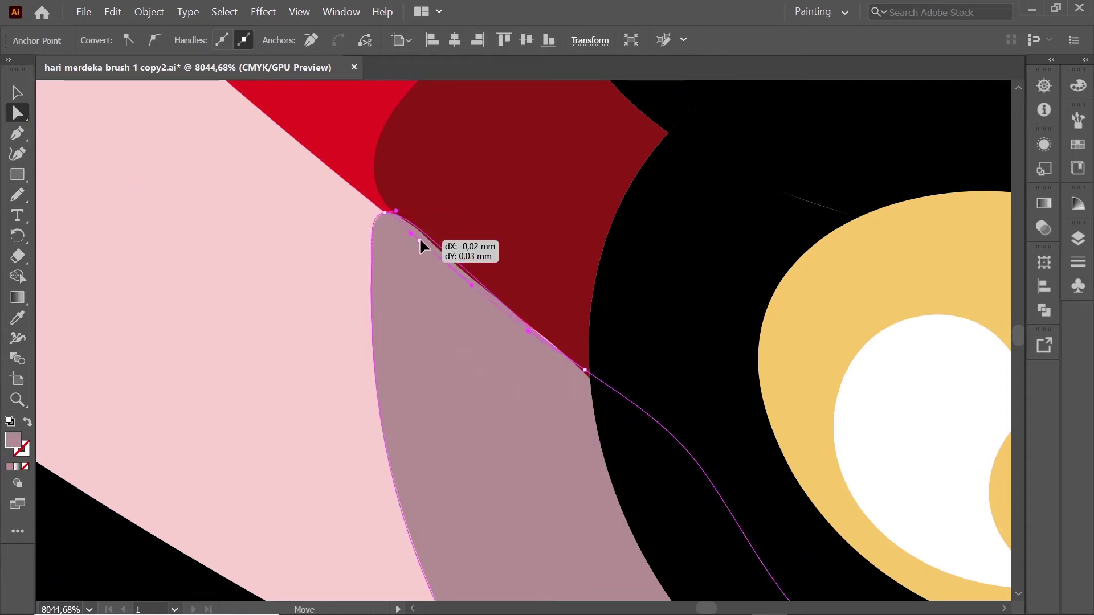
Step: Check the dark-red shadow shapes and bring the area above the flower into view
left_click(450, 239)
scroll(542, 265, "down", 10)
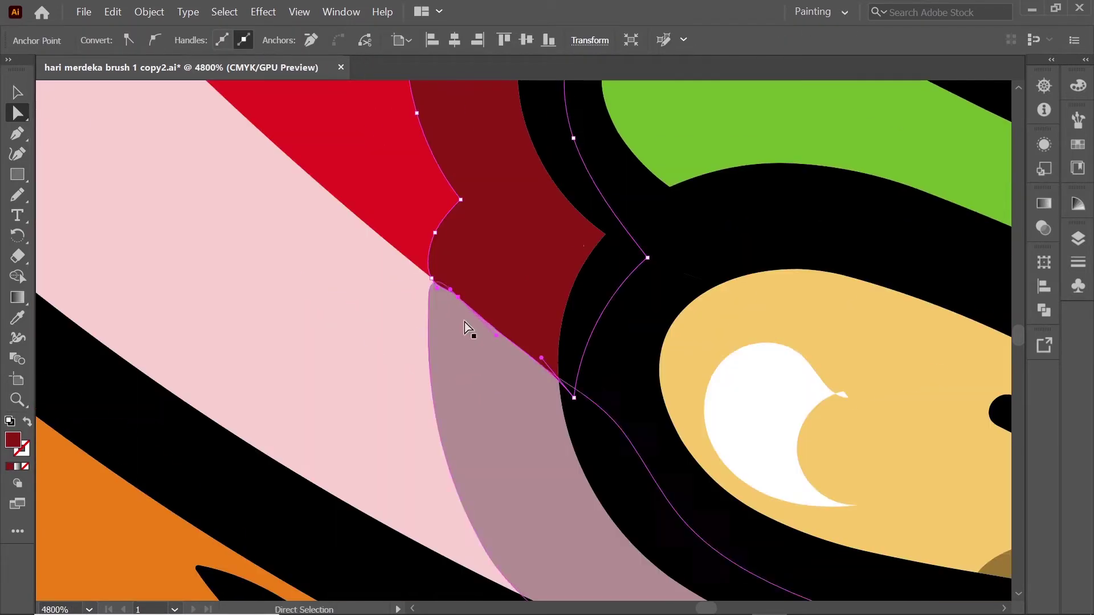
key("v")
key("ctrl+shift+a")
scroll(879, 238, "down", 5)
left_click(510, 149)
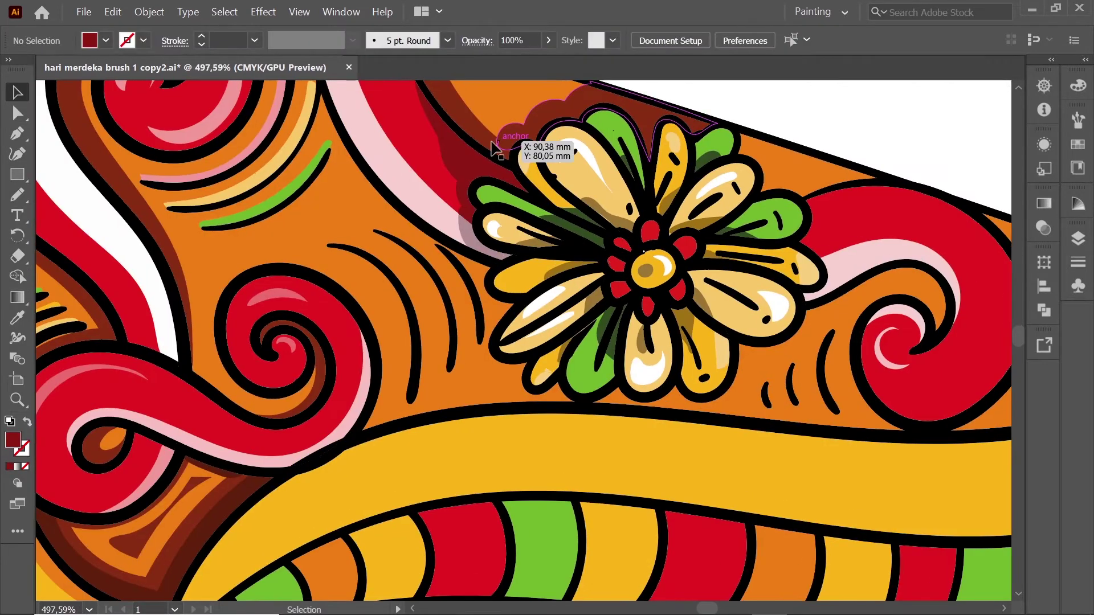
left_click(835, 112)
scroll(556, 267, "down", 2)
left_click_drag(472, 82, 556, 266)
scroll(556, 267, "up", 7)
scroll(613, 259, "down", 9)
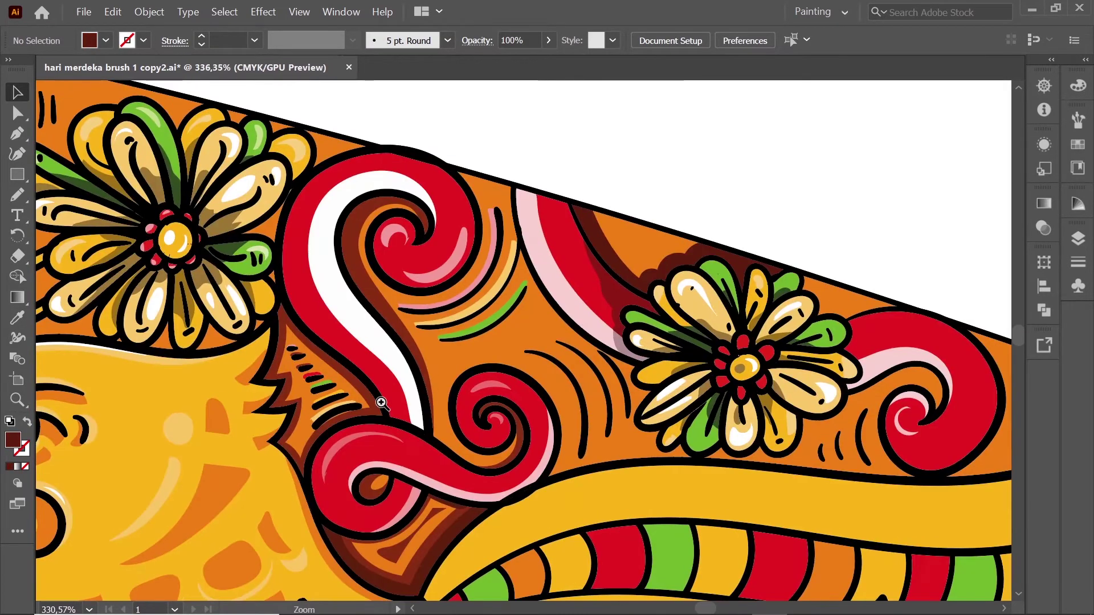
scroll(379, 398, "up", 9)
Step: Draw a darker brown shadow along the upper dark-red band
key("n")
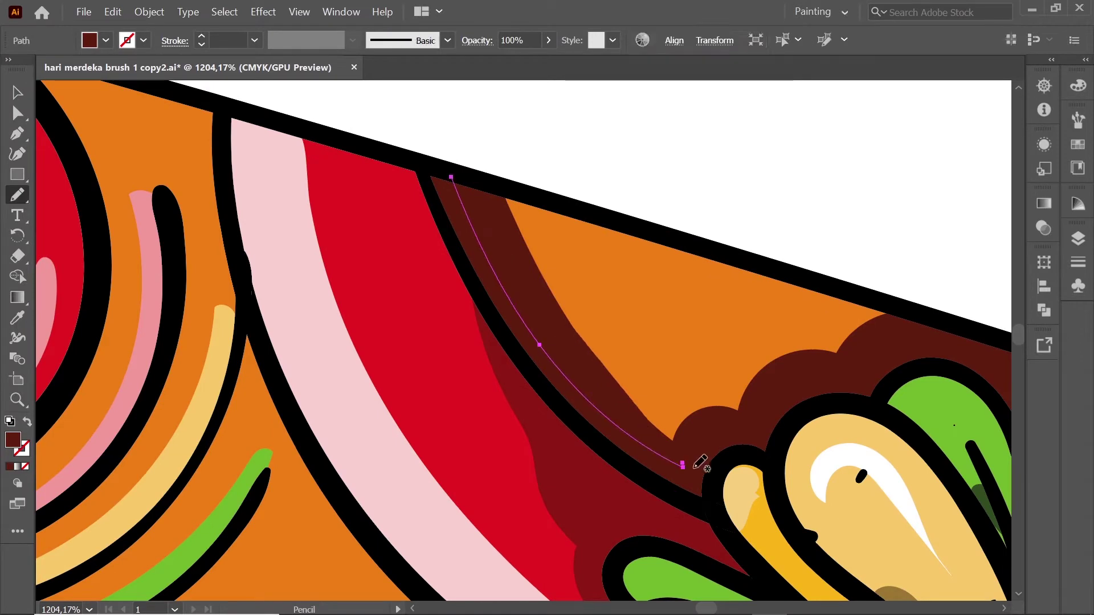
mouse_move(465, 182)
left_mouse_down()
mouse_move(678, 468)
mouse_move(621, 460)
mouse_move(497, 308)
left_mouse_up()
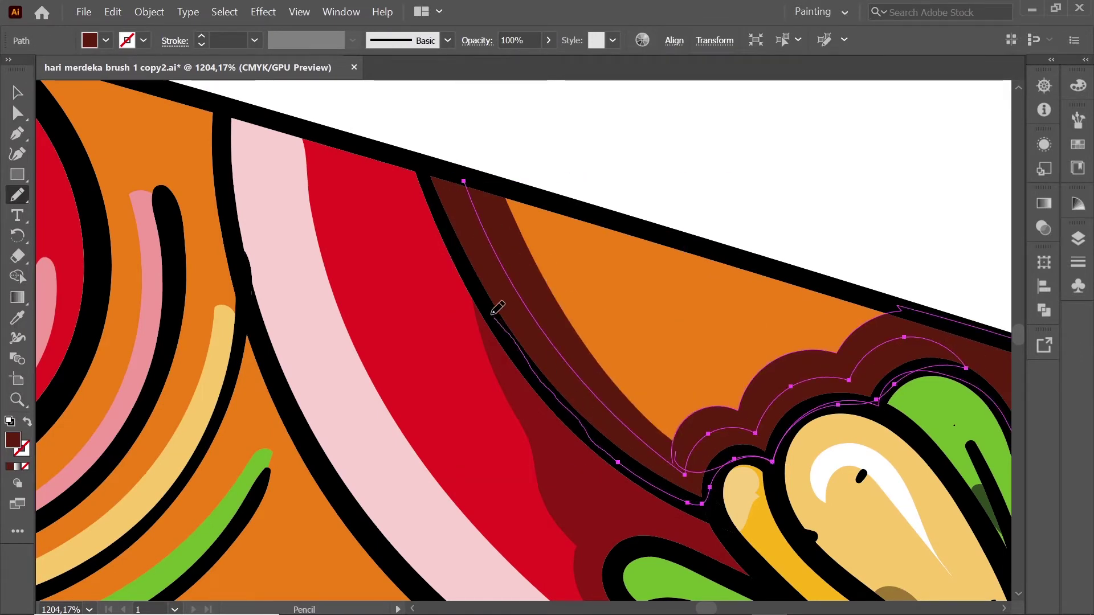
double_click(13, 439)
left_click(496, 345)
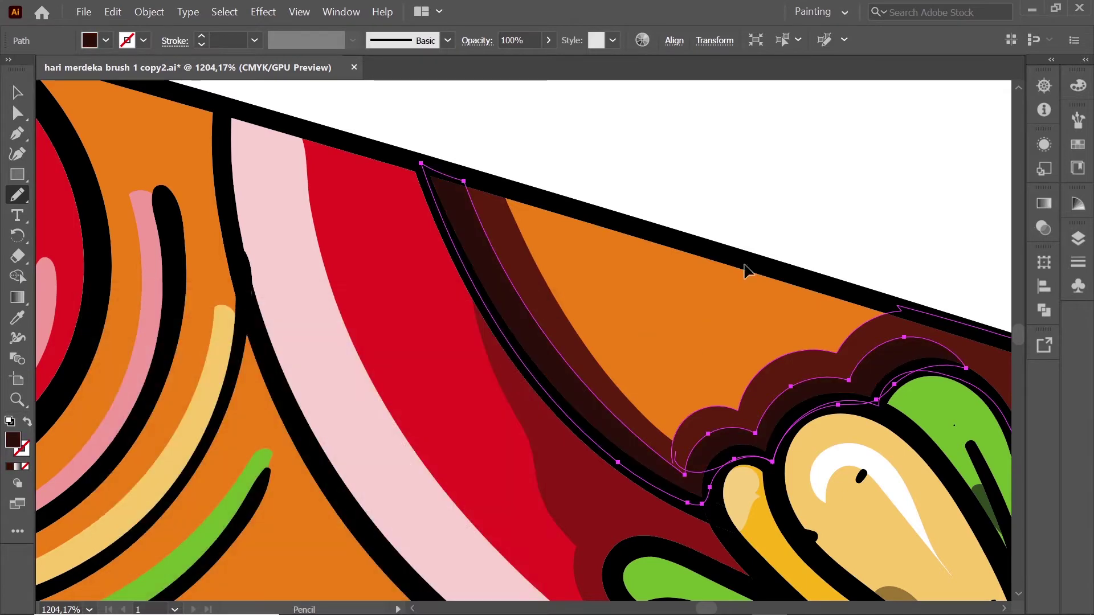
scroll(610, 451, "up", 3)
scroll(609, 451, "left", 5)
scroll(609, 451, "down", 5)
scroll(749, 365, "up", 4)
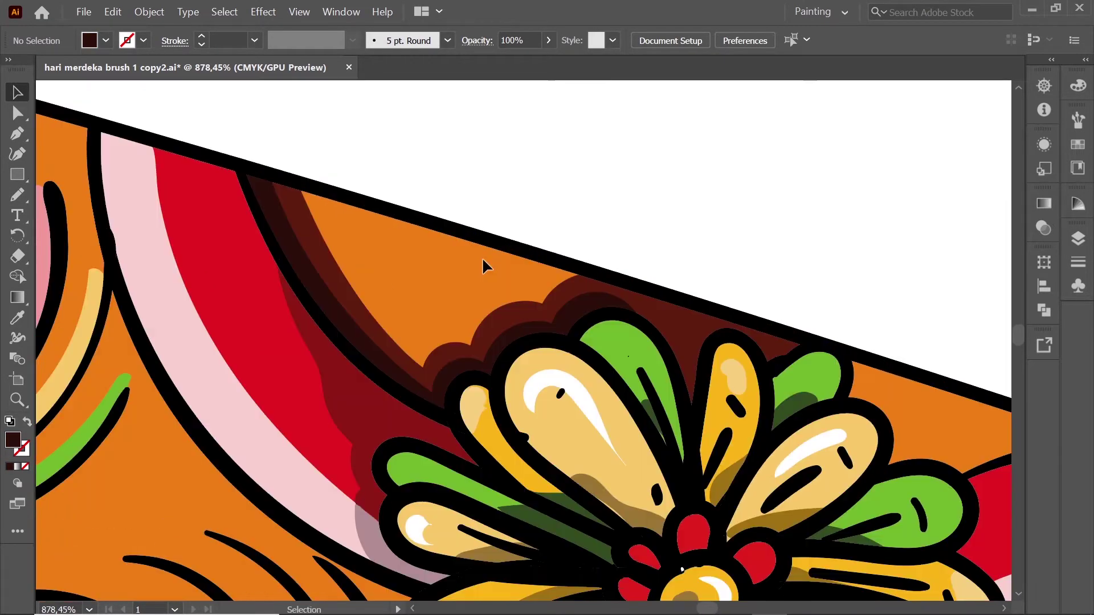
Step: Sample the leaf green and pencil a scalloped cloud shape along the top border
key("n")
key("i")
left_click(621, 342)
key("n")
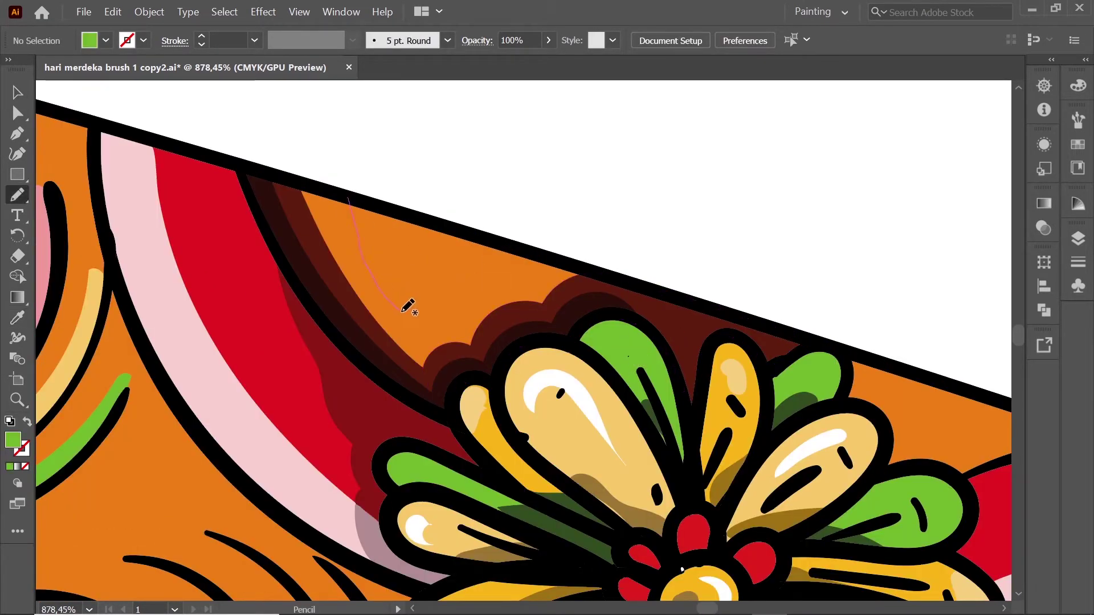
left_click_drag(408, 308, 354, 198)
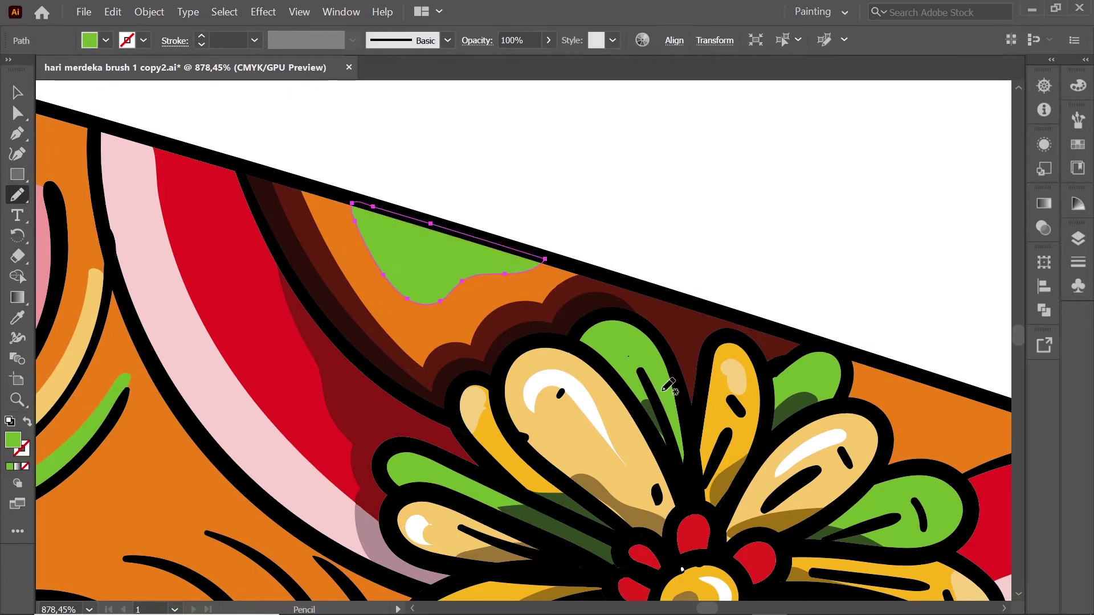
key("ctrl+z")
key("ctrl+z")
mouse_move(409, 294)
left_mouse_down()
mouse_move(410, 212)
mouse_move(503, 242)
left_mouse_up()
left_click_drag(380, 212, 432, 272)
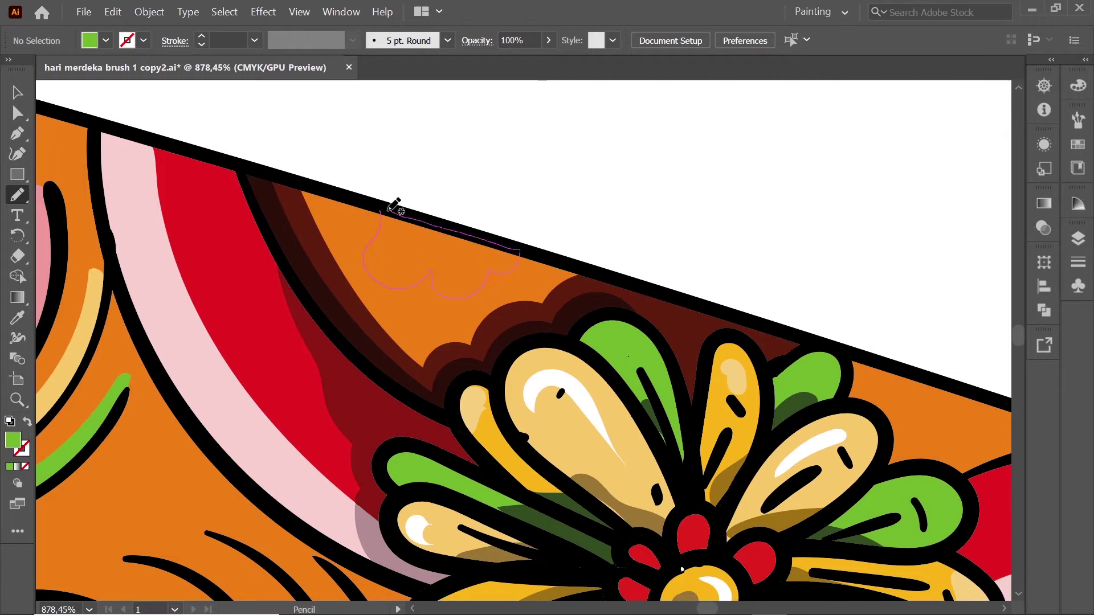
left_click_drag(394, 205, 393, 206)
Step: Add pale-green and darker-green highlight strokes on the cloud
double_click(13, 440)
left_click(495, 345)
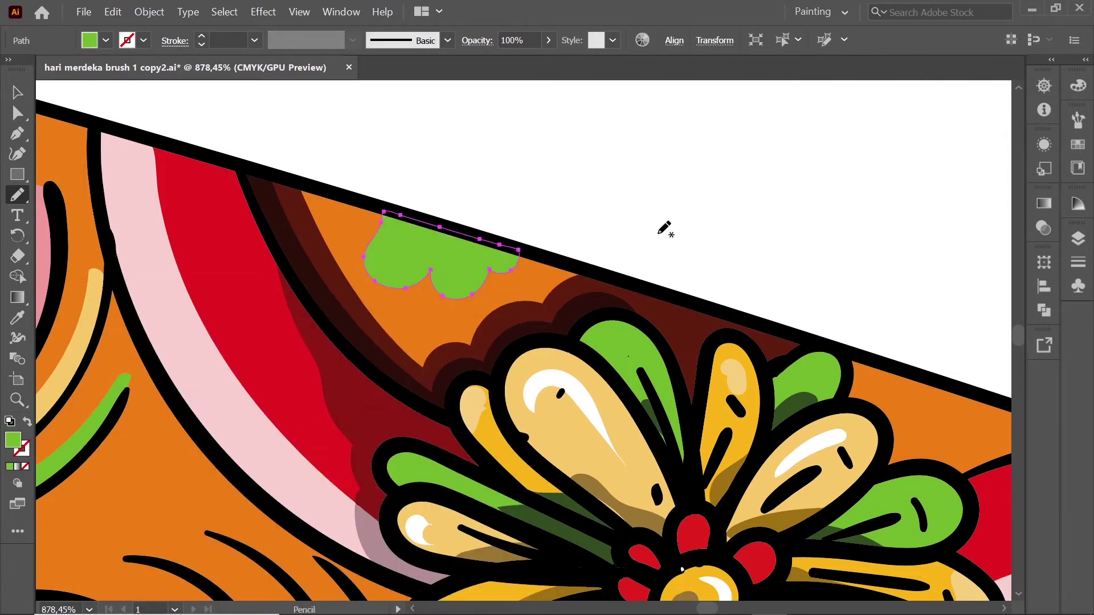
left_click(664, 226, "ctrl")
double_click(13, 439)
key("Return")
left_click_drag(380, 268, 516, 250)
double_click(13, 440)
left_click(496, 345)
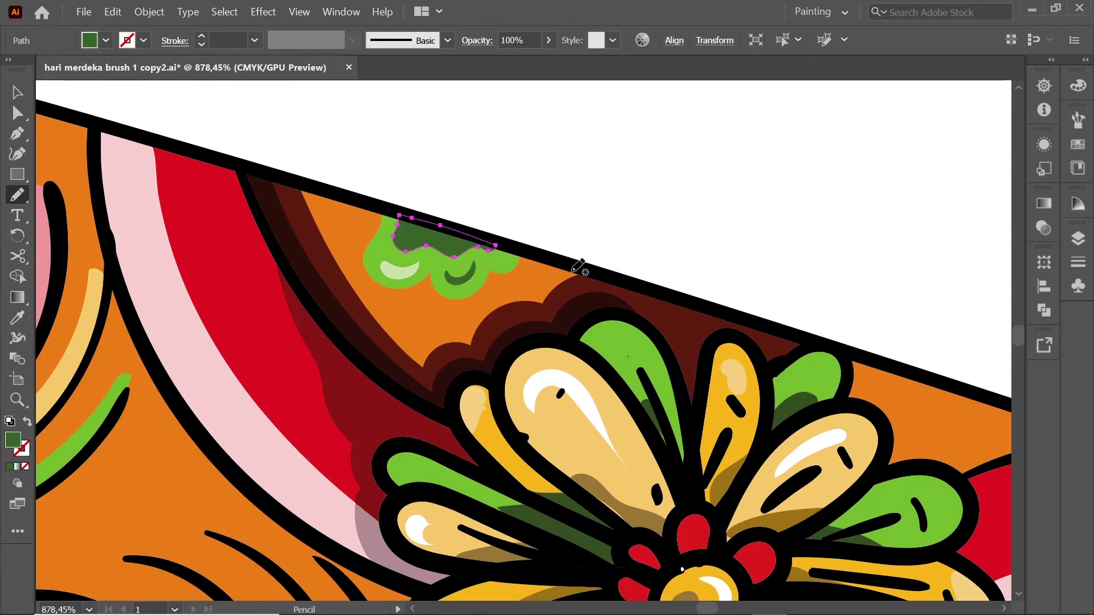
key("v")
left_click(772, 197)
Step: Fill the cloud with the flower's red using the Eyedropper
scroll(698, 257, "down", 2)
left_click(552, 246)
double_click(13, 439)
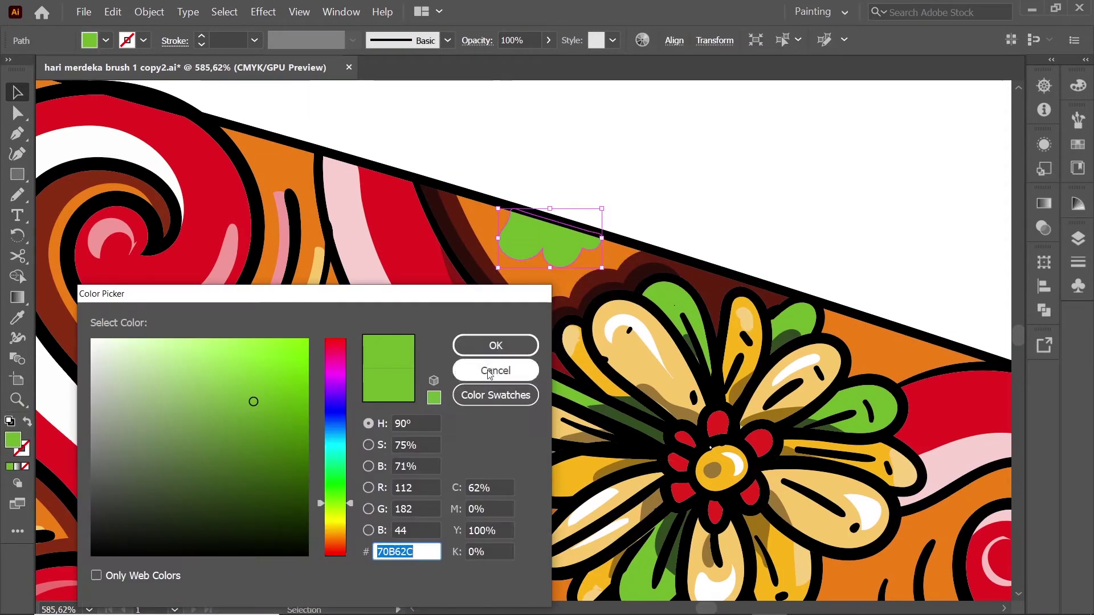
left_click(496, 366)
key("i")
left_click(743, 325)
left_click(719, 423)
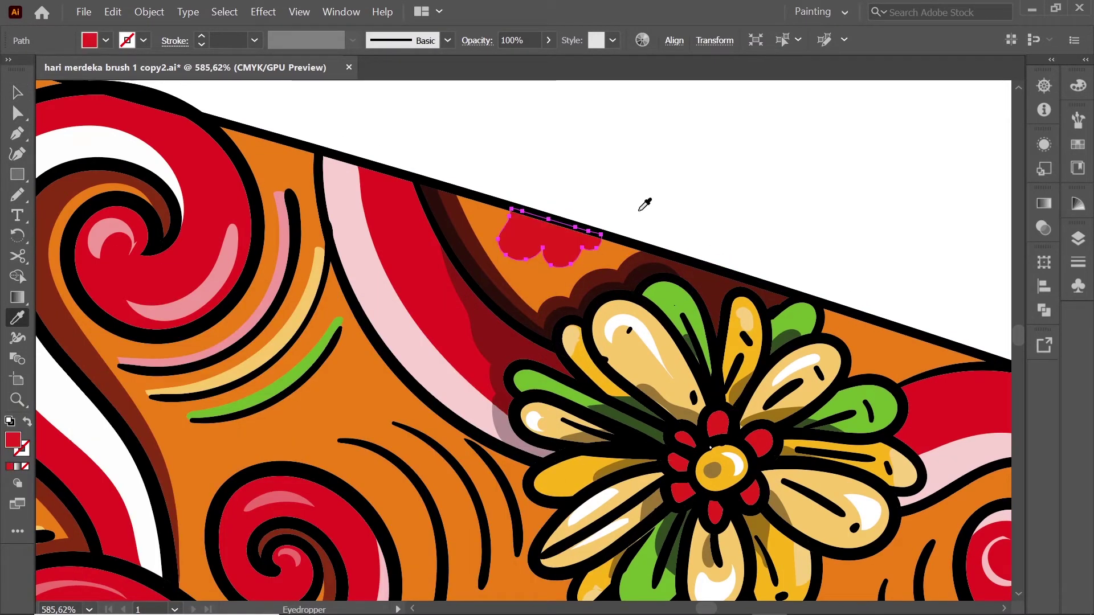
Step: Place a copy of the red cloud near the artwork's right edge
key("v")
left_click_drag(566, 244, 906, 372)
left_click(919, 274)
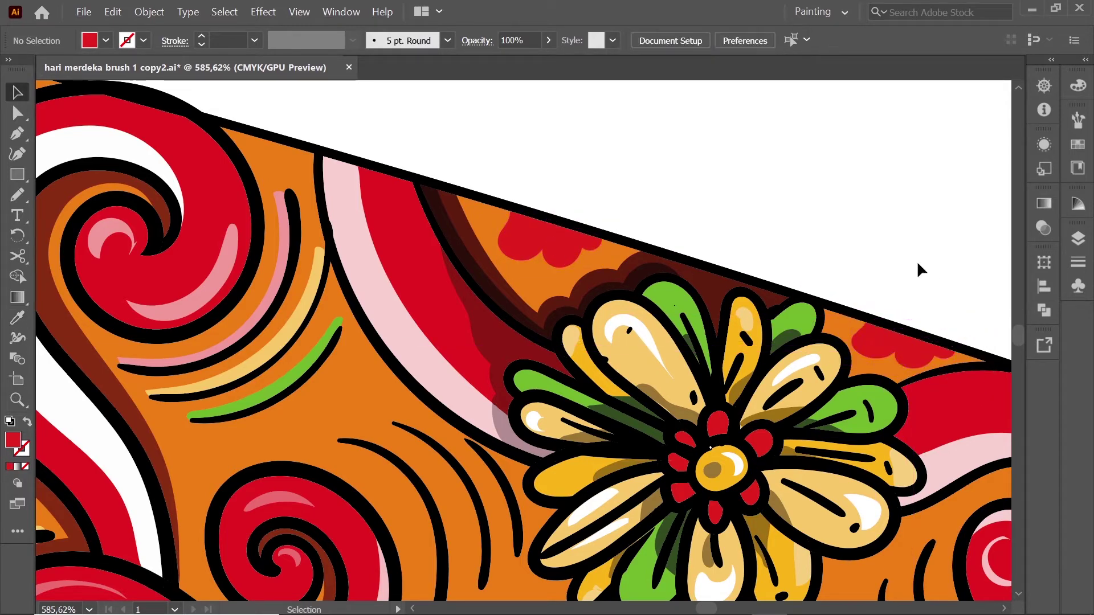
scroll(917, 261, "down", 3)
scroll(675, 262, "up", 2)
scroll(686, 180, "up", 2)
Step: Pencil yellow and pale-yellow highlights beside the curved line, sampling petal colours
scroll(685, 180, "up", 2)
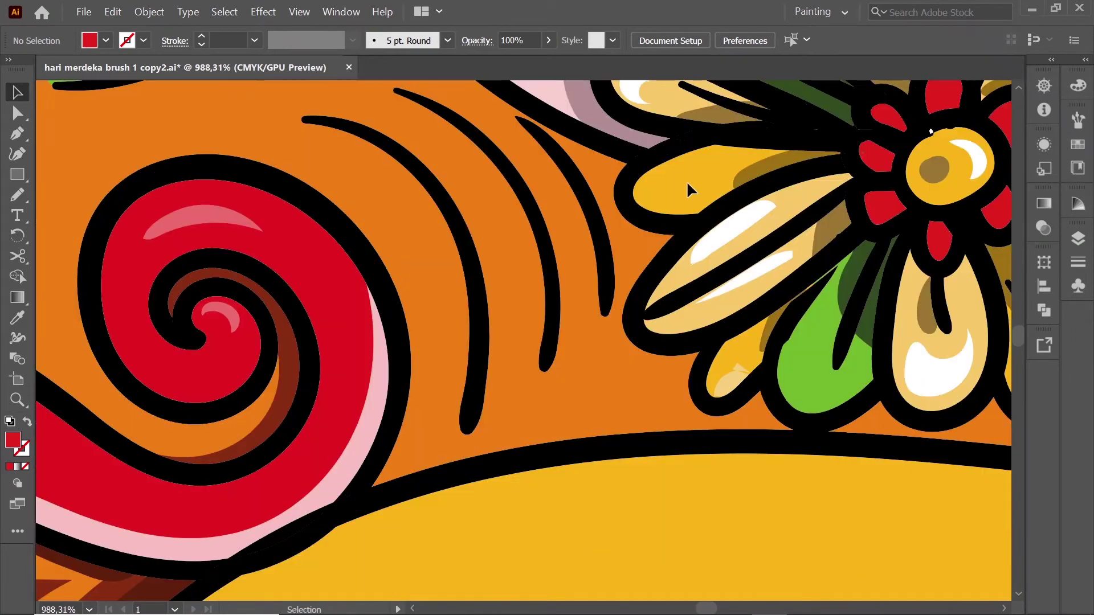
key("i")
left_click(686, 180)
key("n")
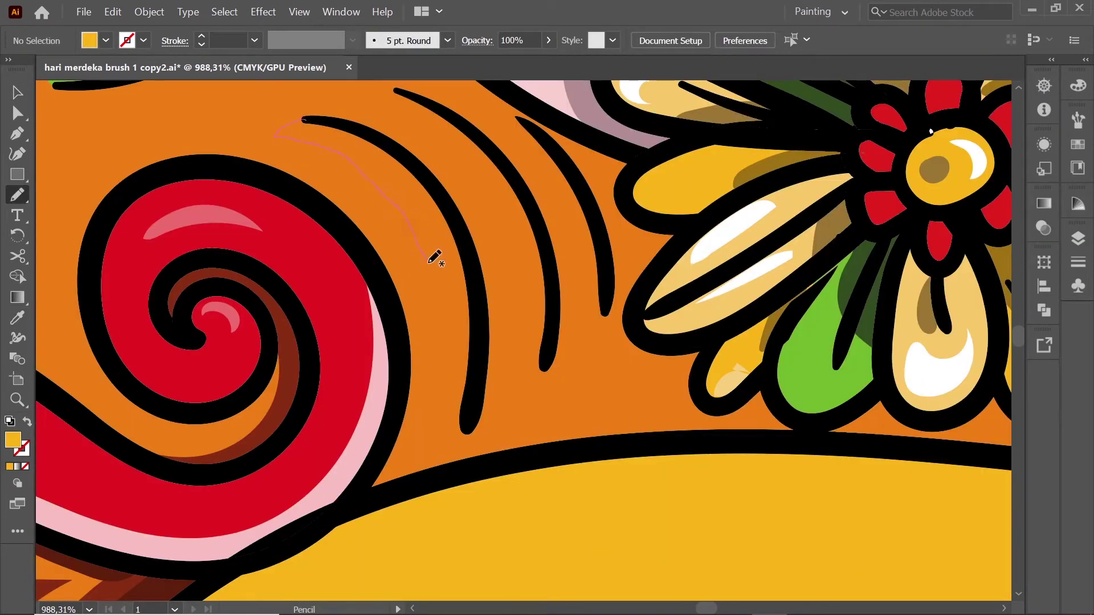
left_click_drag(439, 443, 435, 445)
key("i")
key("ctrl+shift+a")
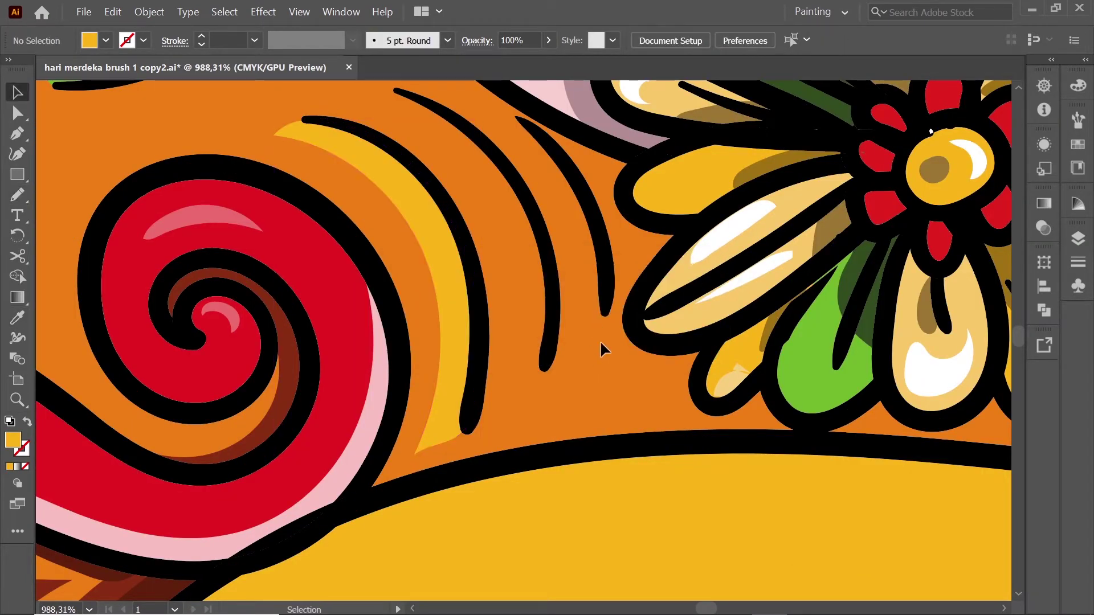
left_click(673, 267)
key("n")
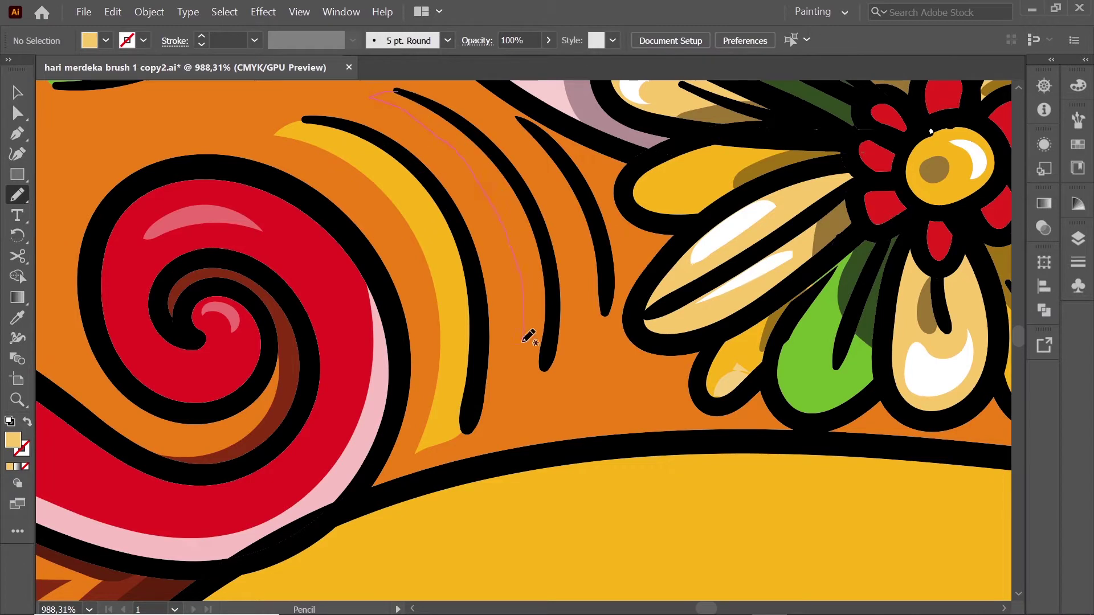
left_click_drag(401, 90, 399, 90)
key("ctrl+shift+a")
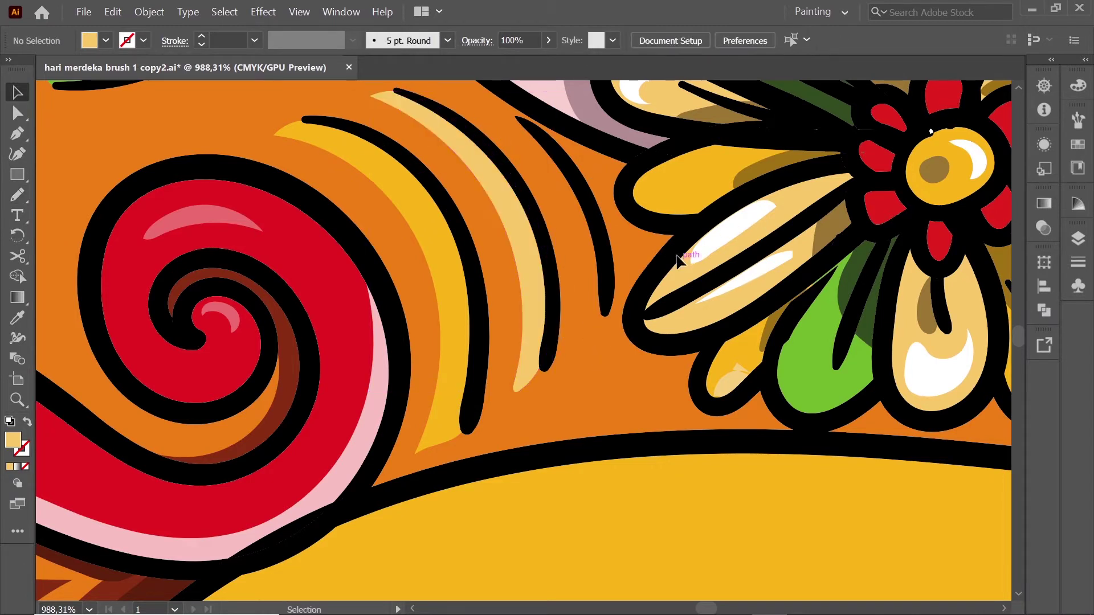
Step: Draw a red highlight along the next curved line using the artwork's red
key("i")
left_click(880, 160)
key("n")
left_click_drag(605, 319, 516, 117)
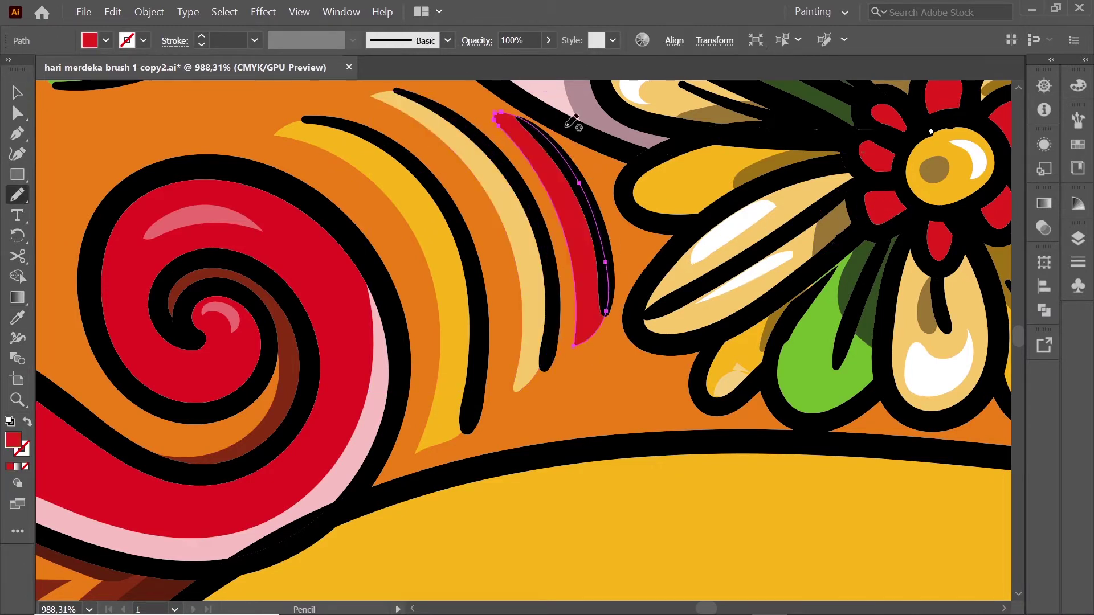
scroll(457, 371, "down", 10)
scroll(491, 312, "up", 10)
Step: Give the shape between the flowers the brown shadow colour
left_click(634, 291)
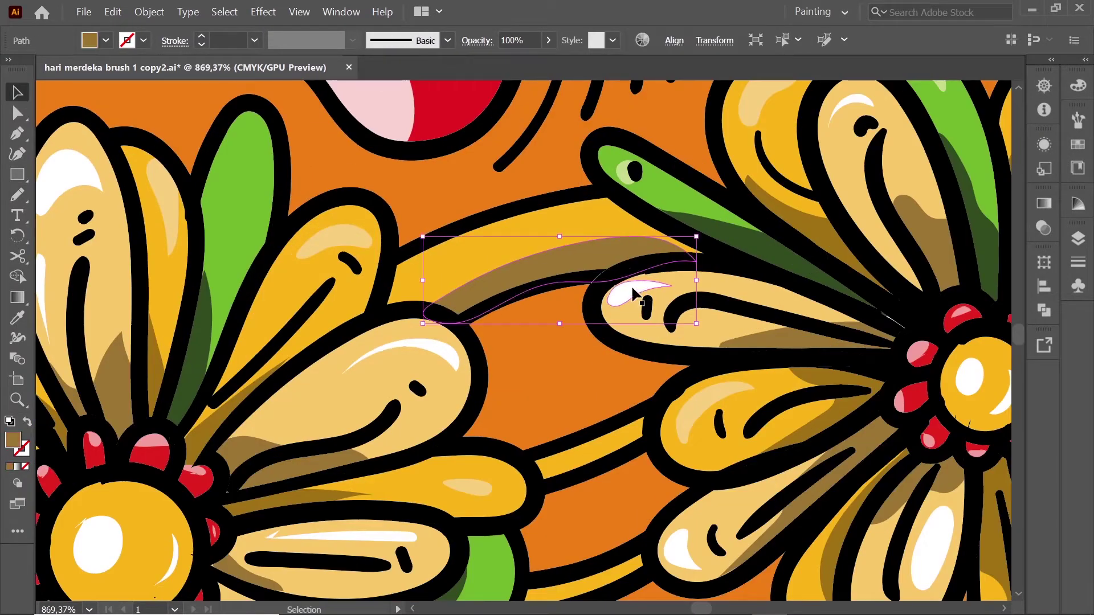
key("i")
left_click(661, 353)
left_click(797, 297)
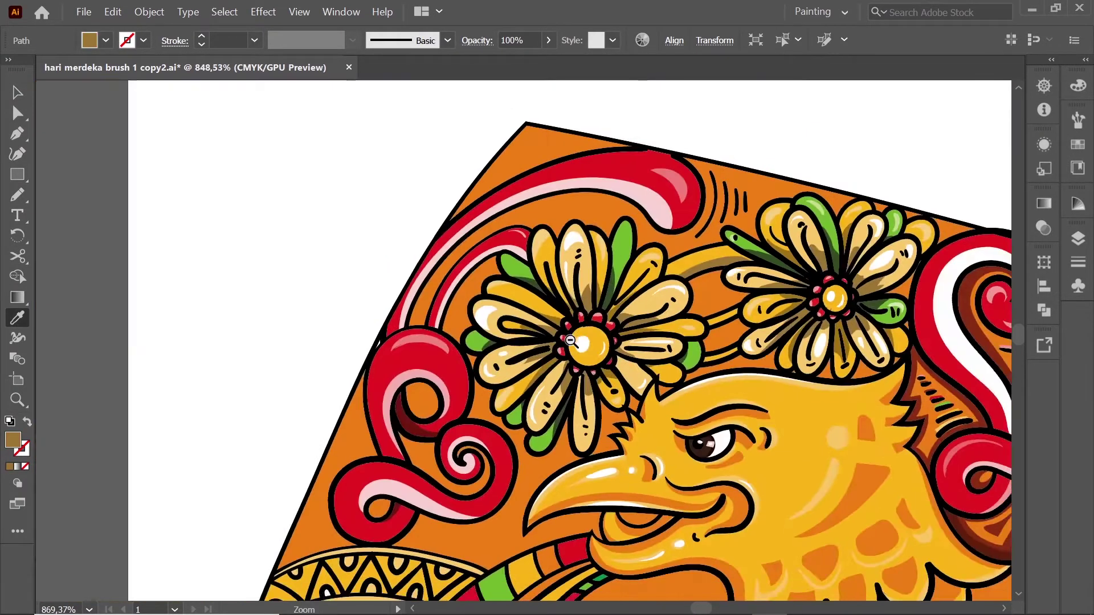
scroll(845, 353, "down", 6)
key("ctrl+shift+a")
Step: Sample the dark maroon for the shadow behind the border flower
scroll(780, 250, "up", 5)
scroll(547, 285, "down", 4)
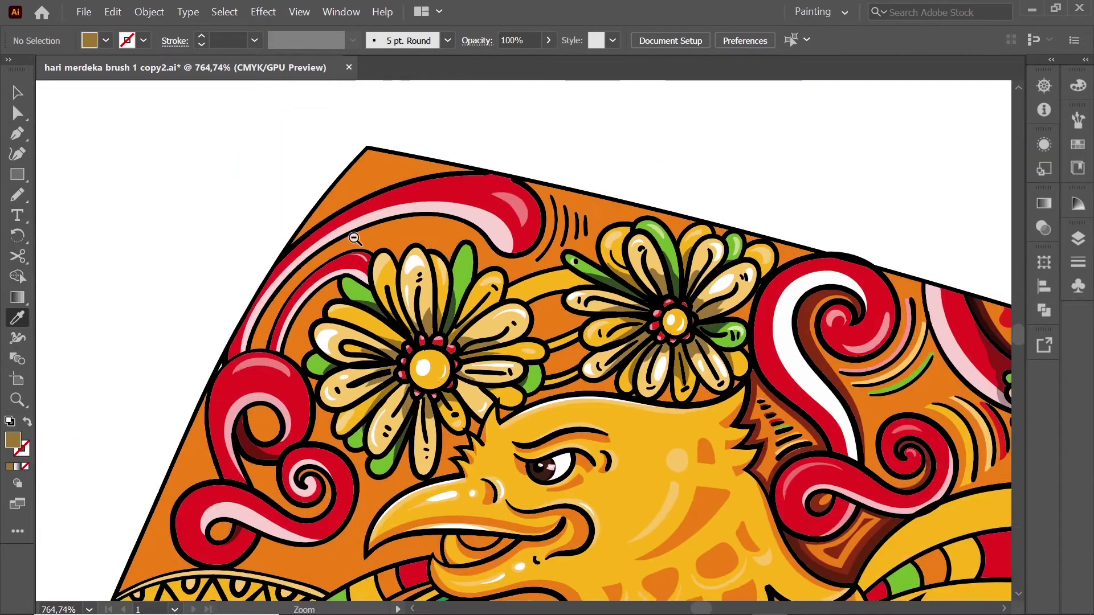
scroll(547, 284, "down", 1)
scroll(380, 214, "up", 7)
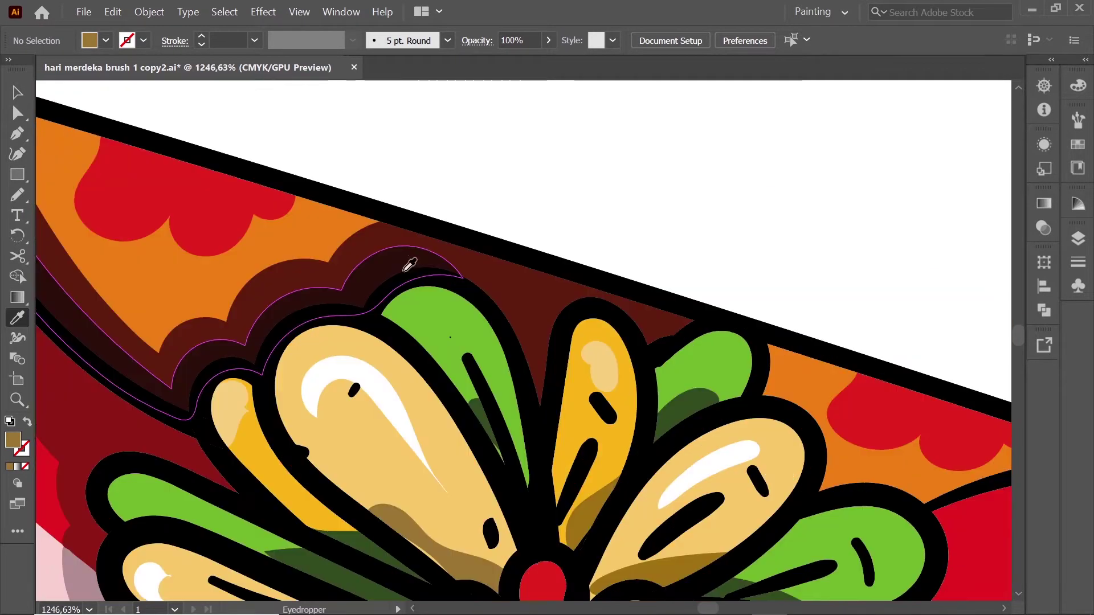
left_click(422, 257)
key("n")
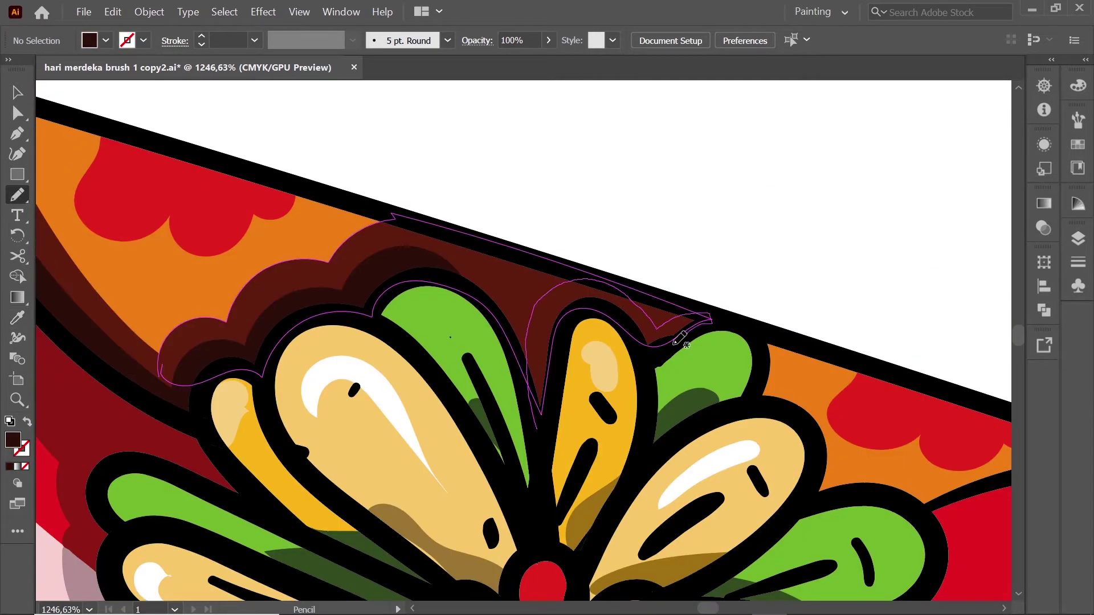
scroll(781, 269, "down", 1)
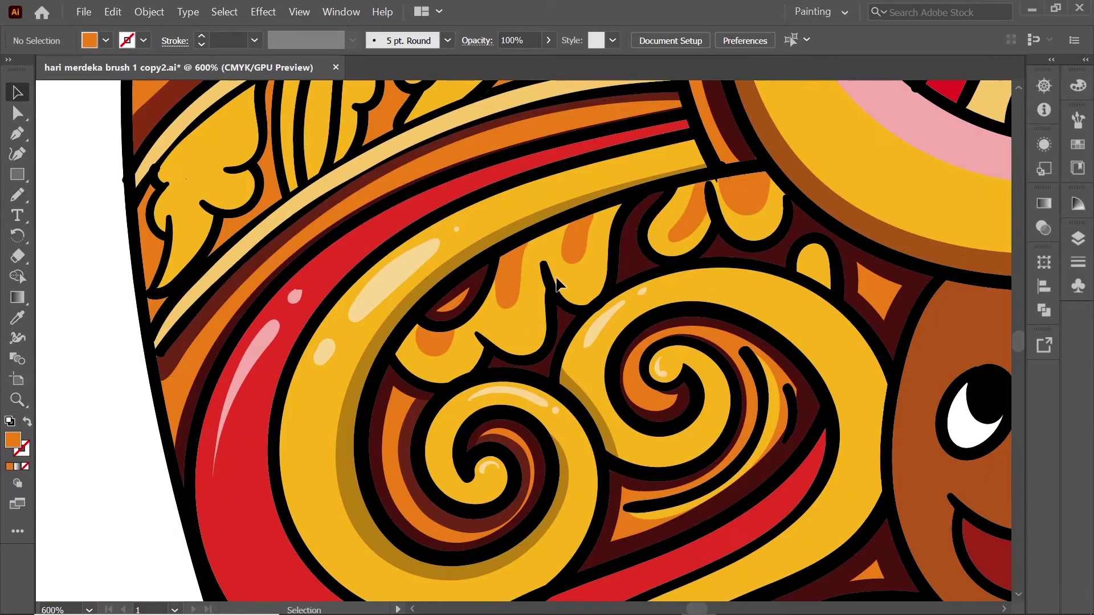
Step: Draw maroon Pencil shadows inside four orange drops, using eyedropped maroon
key("i")
left_click(559, 244)
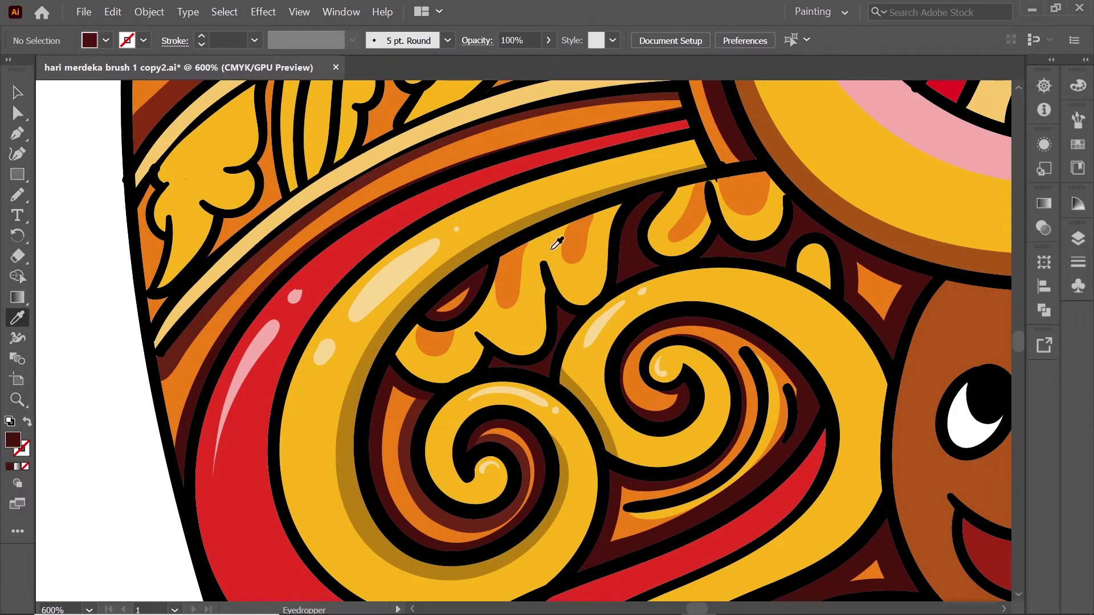
key("n")
mouse_move(736, 174)
left_mouse_down()
mouse_move(741, 195)
mouse_move(686, 219)
left_mouse_up()
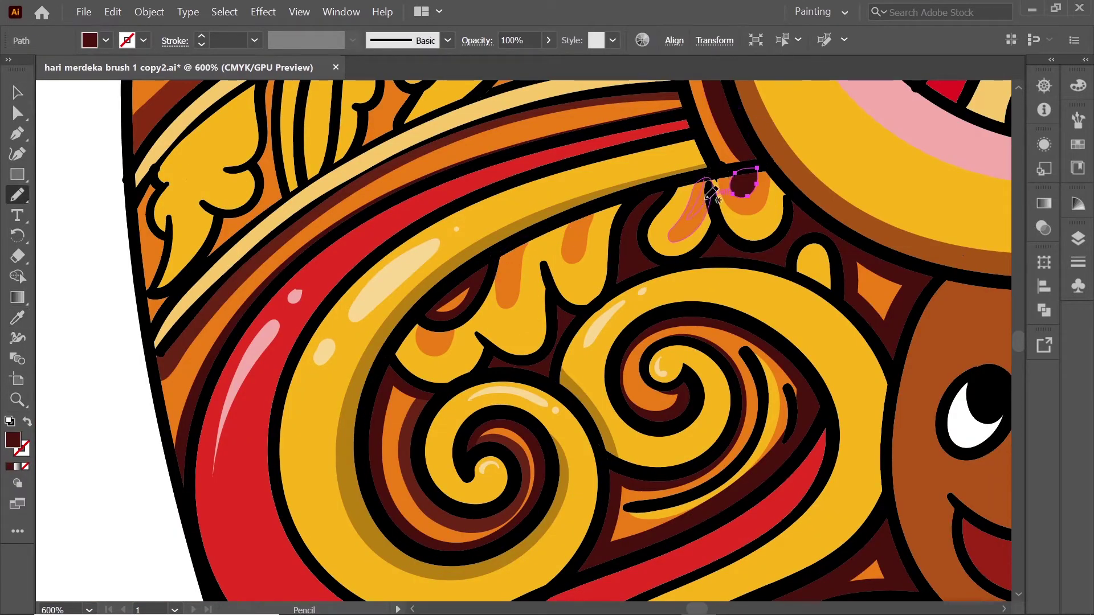
left_click_drag(518, 245, 505, 292)
left_click_drag(433, 327, 437, 343)
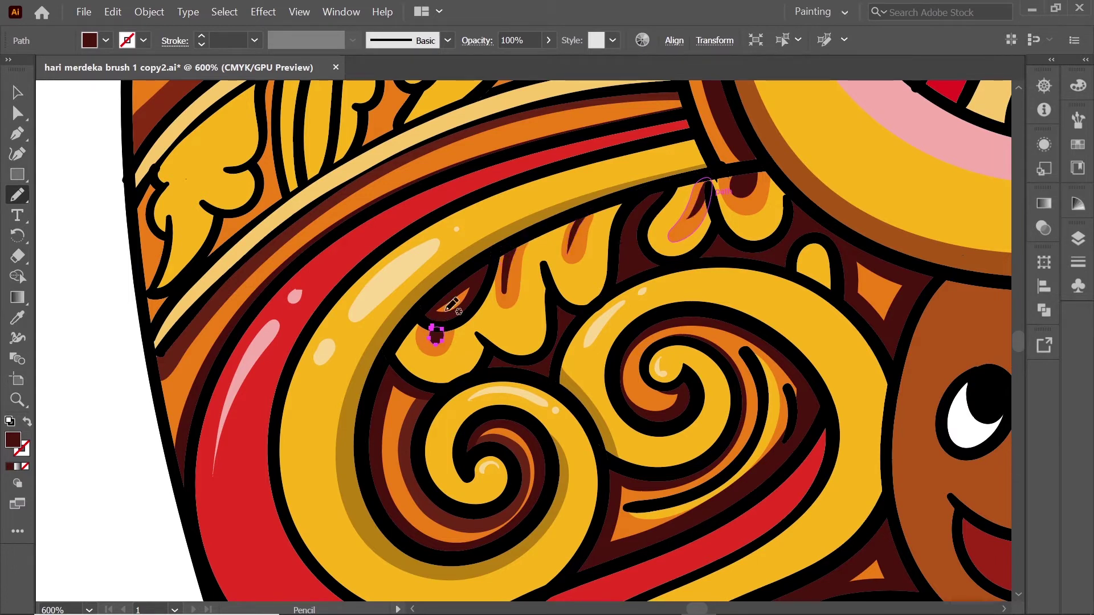
left_click_drag(666, 231, 669, 235)
key("i")
Step: Add eyedropped pale-yellow Pencil highlights to four of the orange drops
key("ctrl+shift+a")
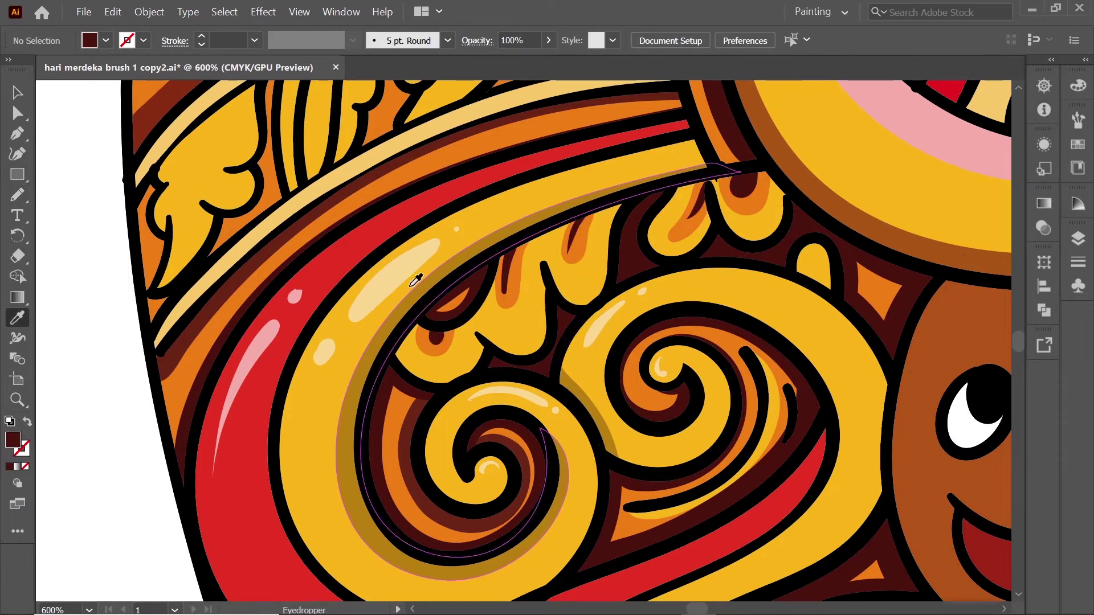
left_click(411, 275)
key("n")
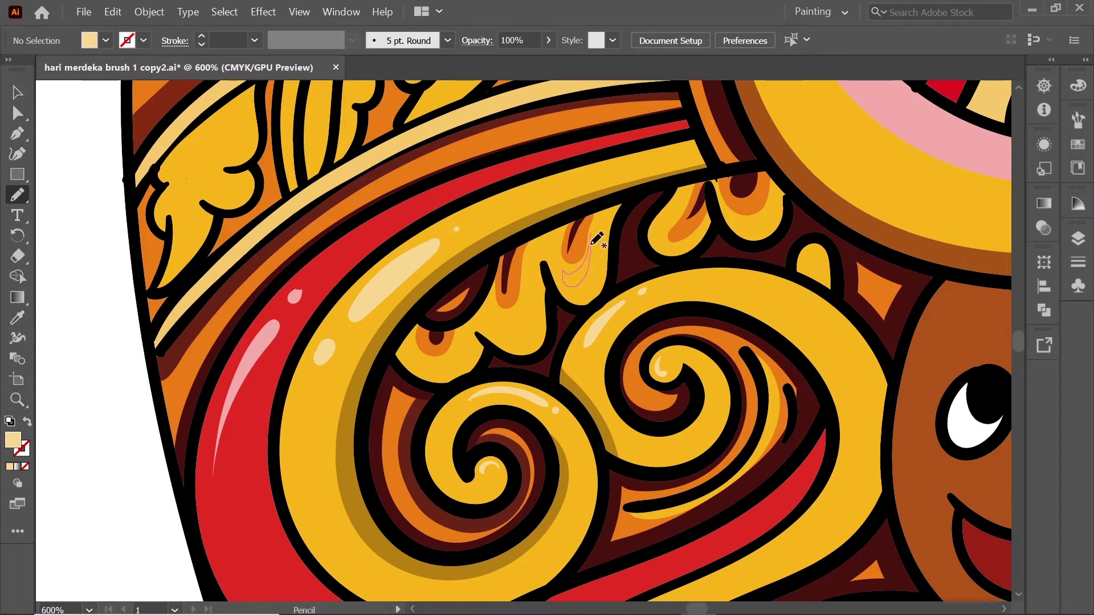
left_click_drag(596, 238, 594, 242)
left_click_drag(769, 209, 749, 231)
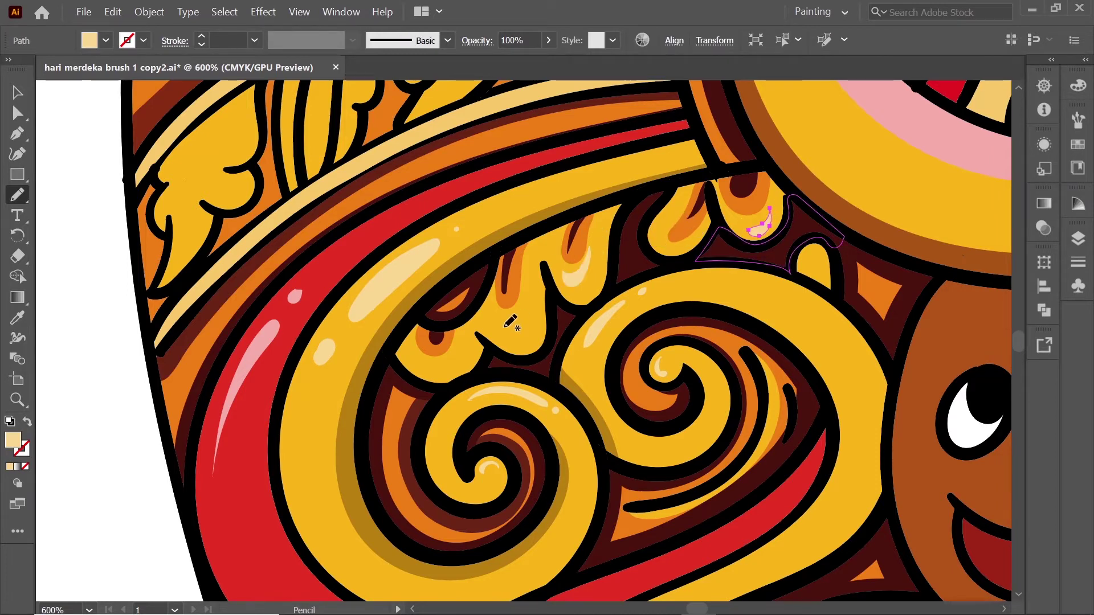
left_click_drag(512, 296, 522, 341)
left_click_drag(433, 347, 473, 365)
key("ctrl+shift+a")
Step: Shade the red S-swirl's inner edge with a darker red set in the Color Picker
key("z")
left_click(427, 395, "alt")
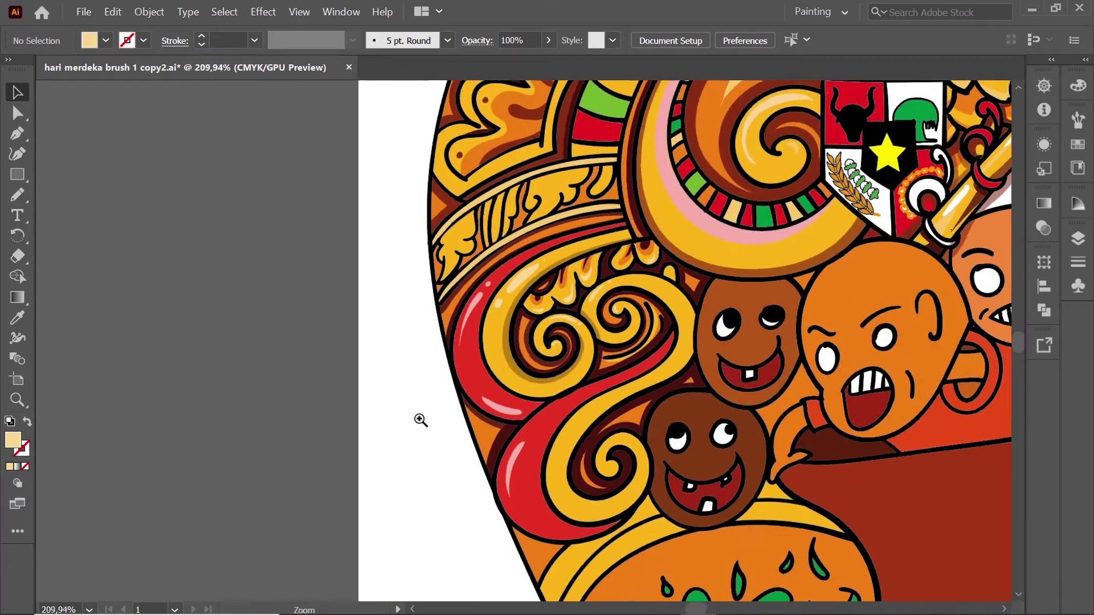
mouse_move(428, 395)
left_mouse_down()
mouse_move(439, 401)
mouse_move(441, 312)
left_mouse_up()
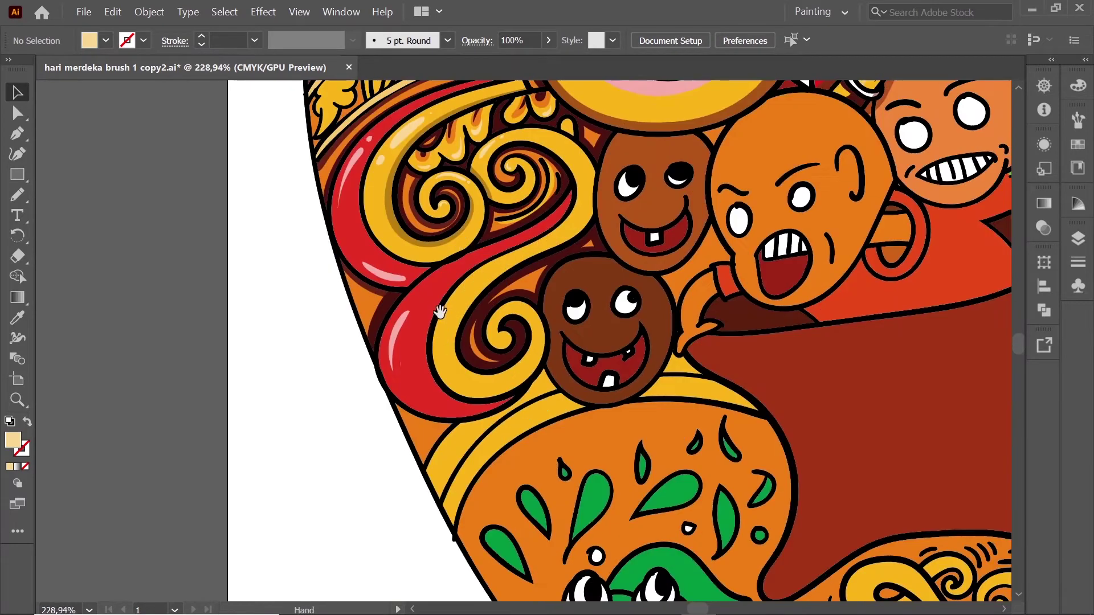
scroll(441, 313, "up", 2)
key("i")
left_click(319, 148)
key("n")
double_click(12, 440)
left_click(496, 344)
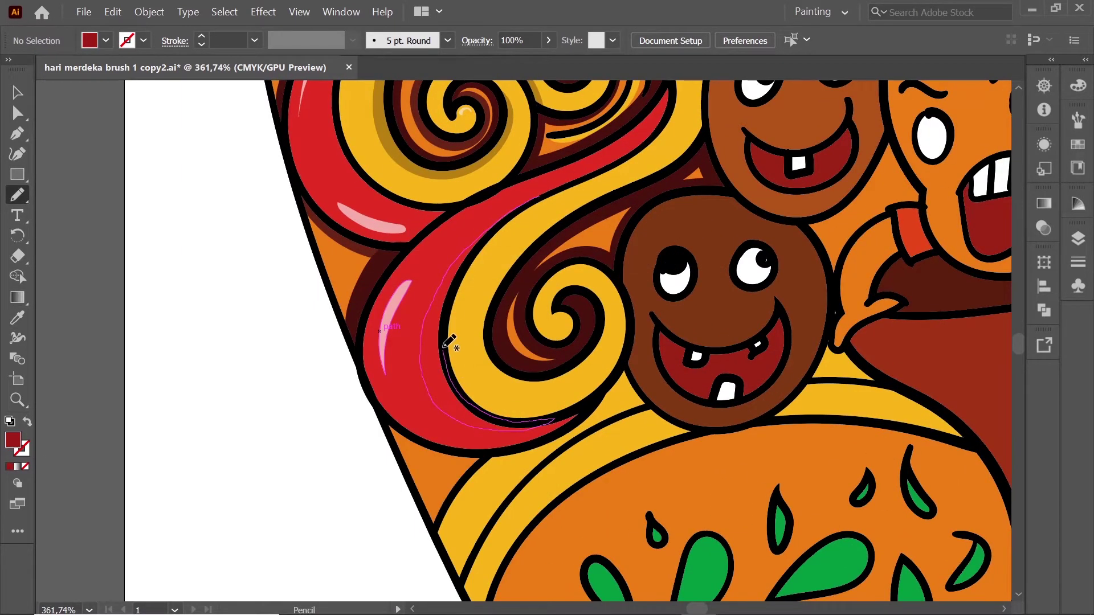
left_click_drag(501, 225, 502, 225)
scroll(495, 233, "up", 5)
scroll(496, 234, "left", 3)
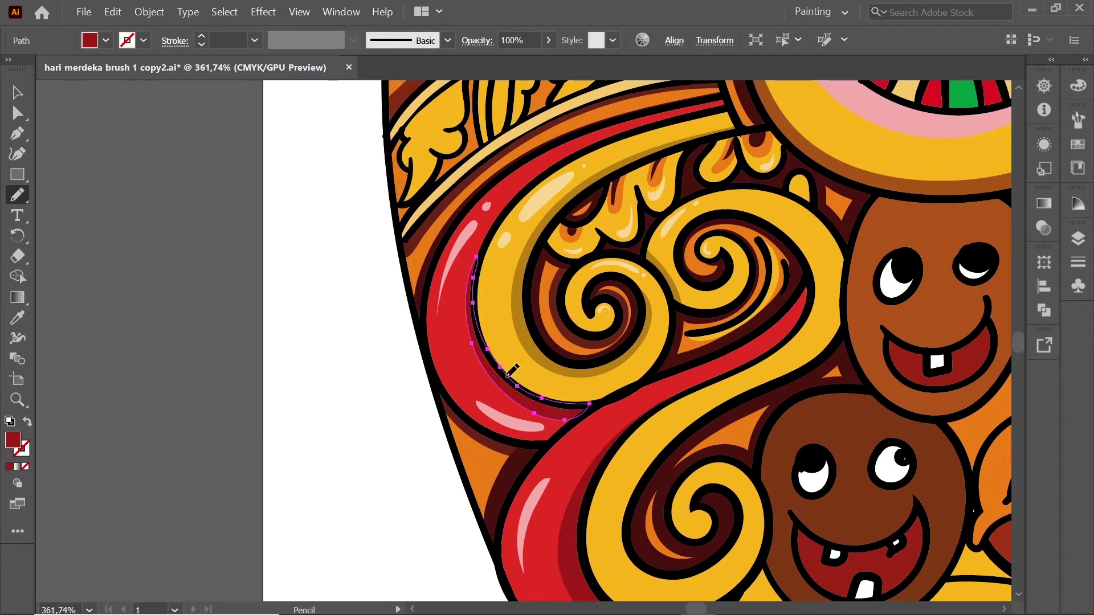
key("v")
key("ctrl+shift+a")
Step: Draw an eyedropped golden shadow curving inside the inner yellow spiral
scroll(541, 310, "down", 3)
left_click_drag(406, 420, 475, 243)
scroll(678, 268, "up", 2)
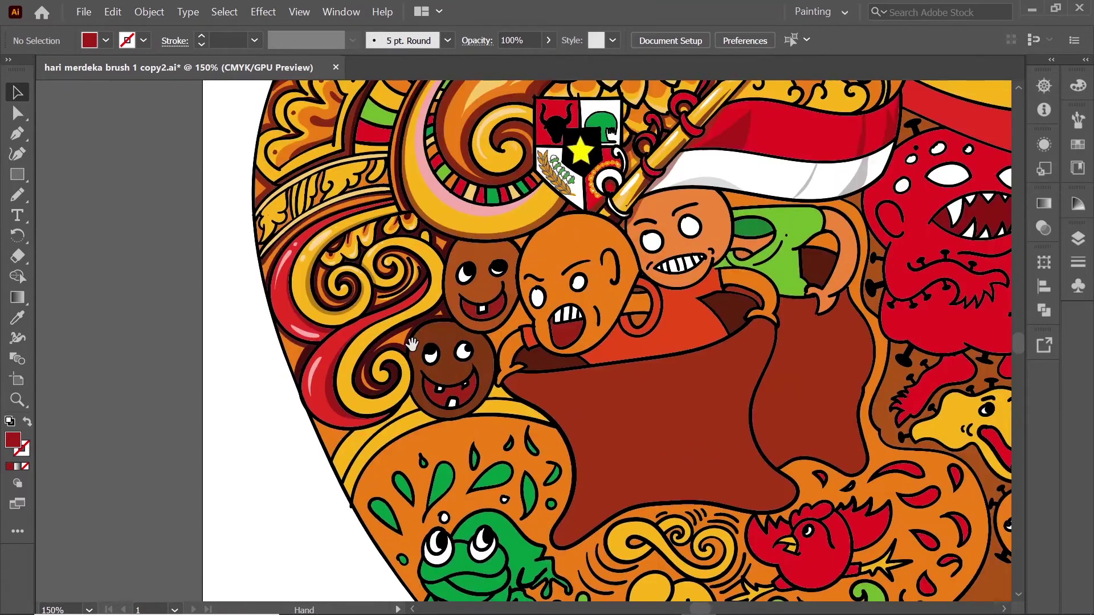
scroll(678, 268, "up", 3)
key("i")
left_click(392, 347)
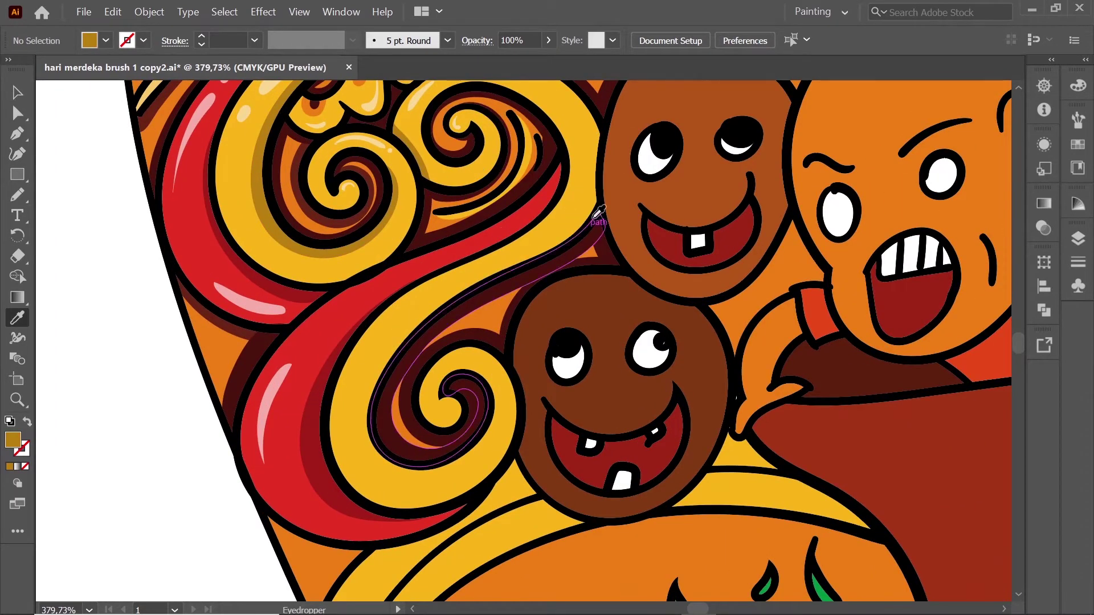
mouse_move(598, 188)
left_mouse_down()
mouse_move(532, 244)
mouse_move(521, 220)
left_mouse_up()
key("n")
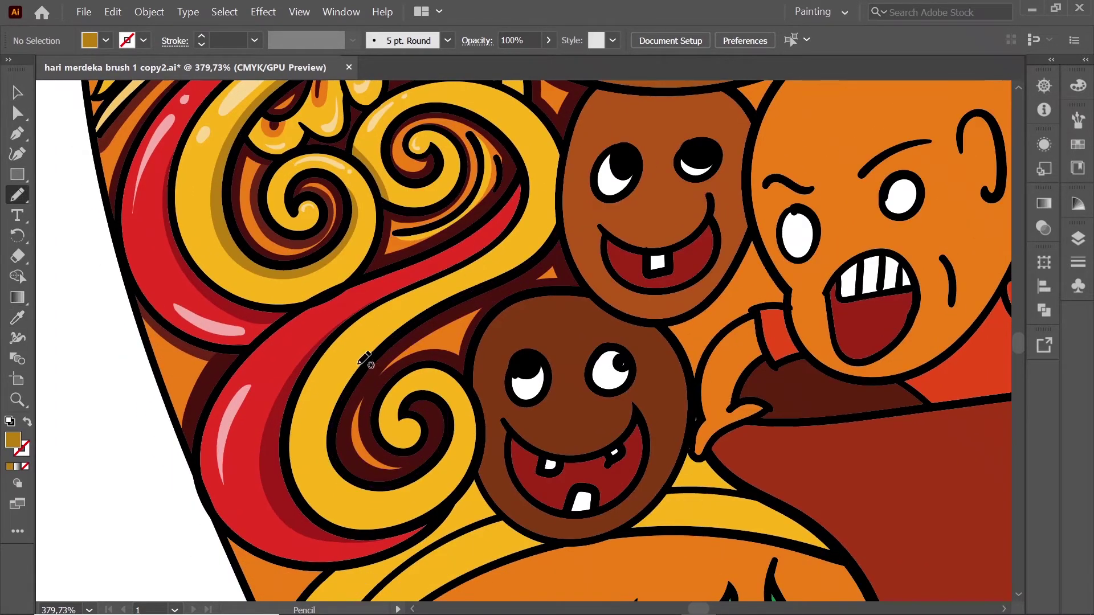
left_click_drag(337, 422, 373, 365)
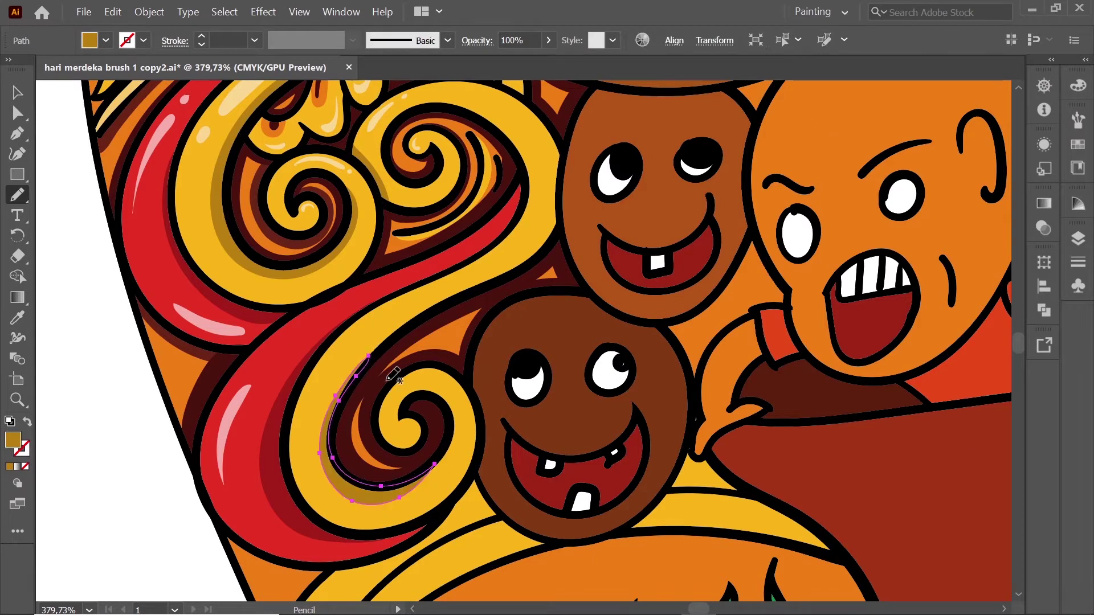
left_click(273, 454, "ctrl")
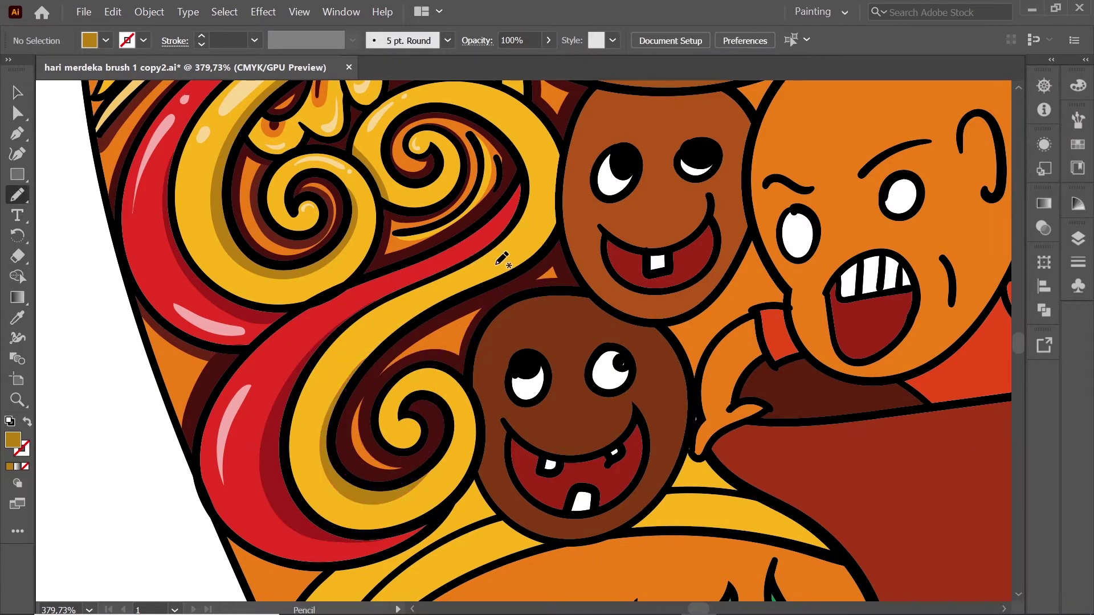
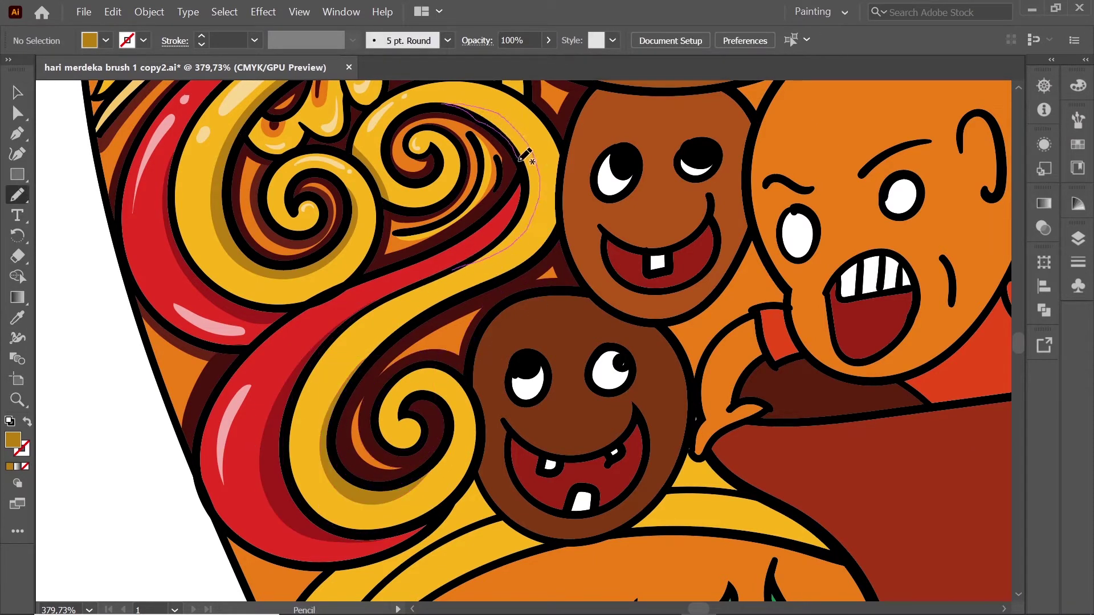
Step: Draw a closed dark brown shadow shape over the top of the brown face's head
key("v")
scroll(654, 257, "down", 3)
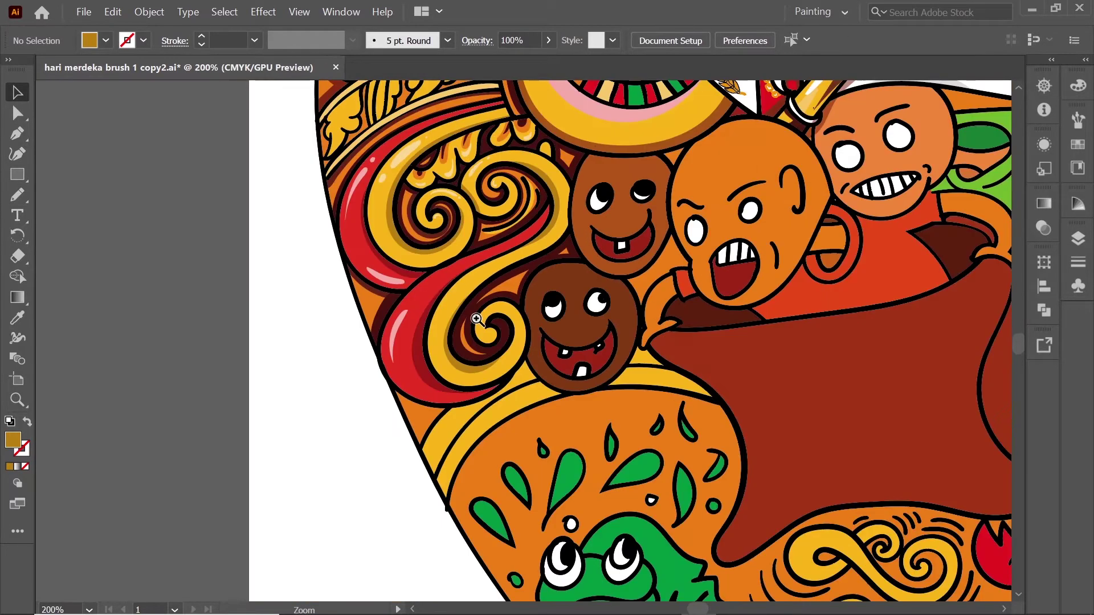
scroll(653, 257, "up", 3)
key("n")
double_click(13, 440)
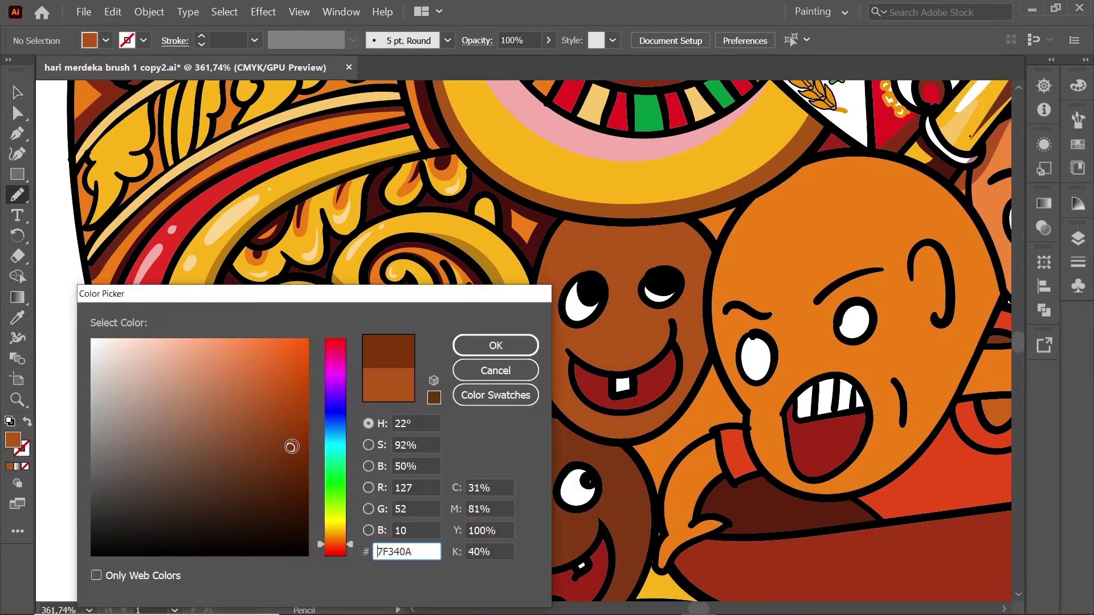
left_click(495, 345)
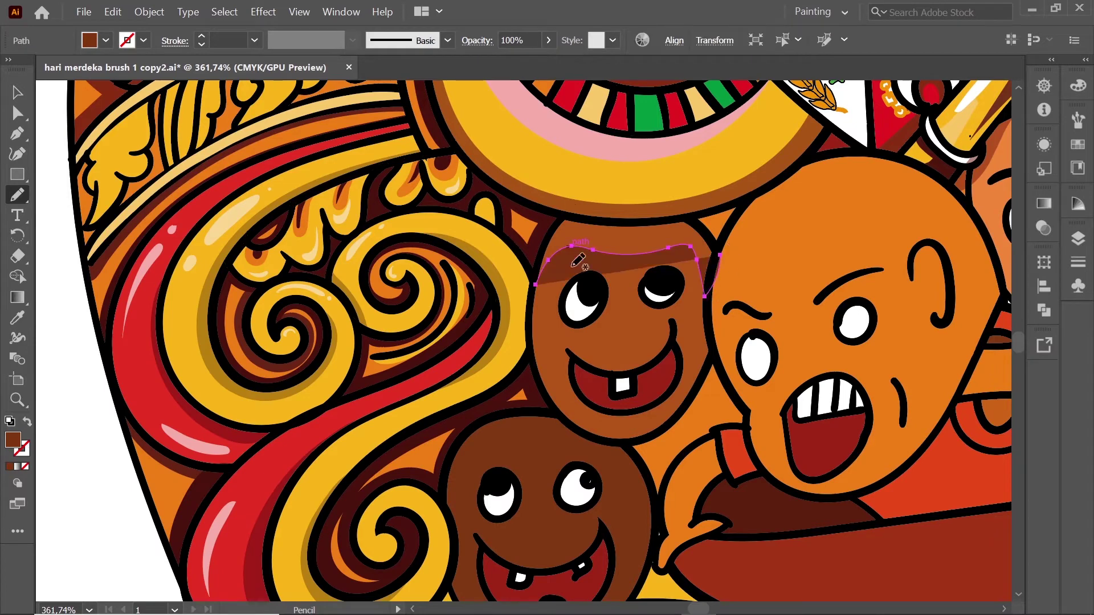
left_click_drag(709, 285, 538, 279)
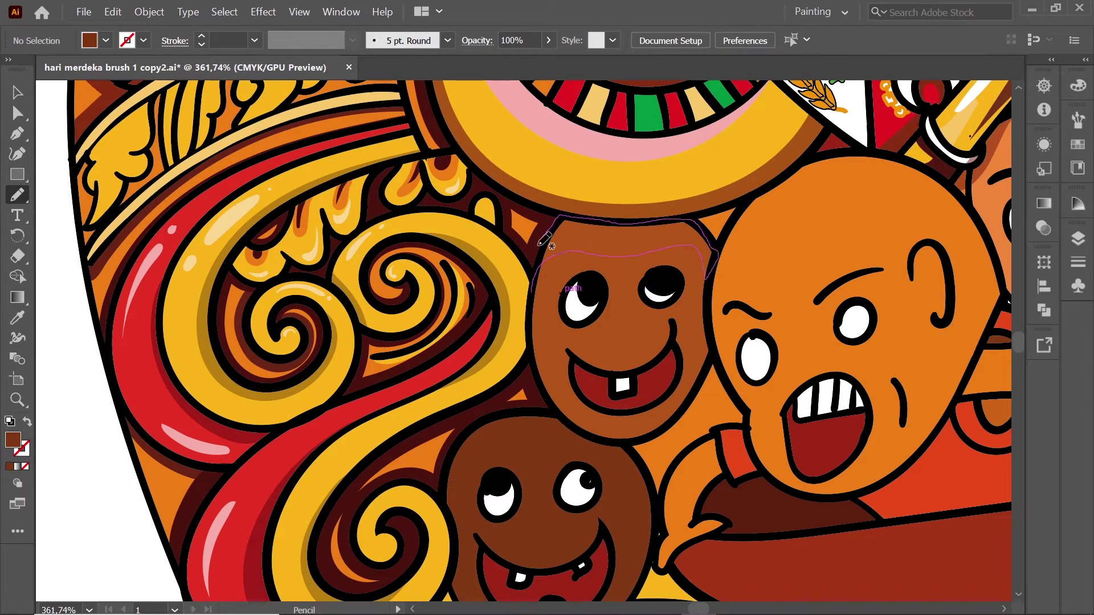
left_click_drag(545, 240, 540, 251)
key("v")
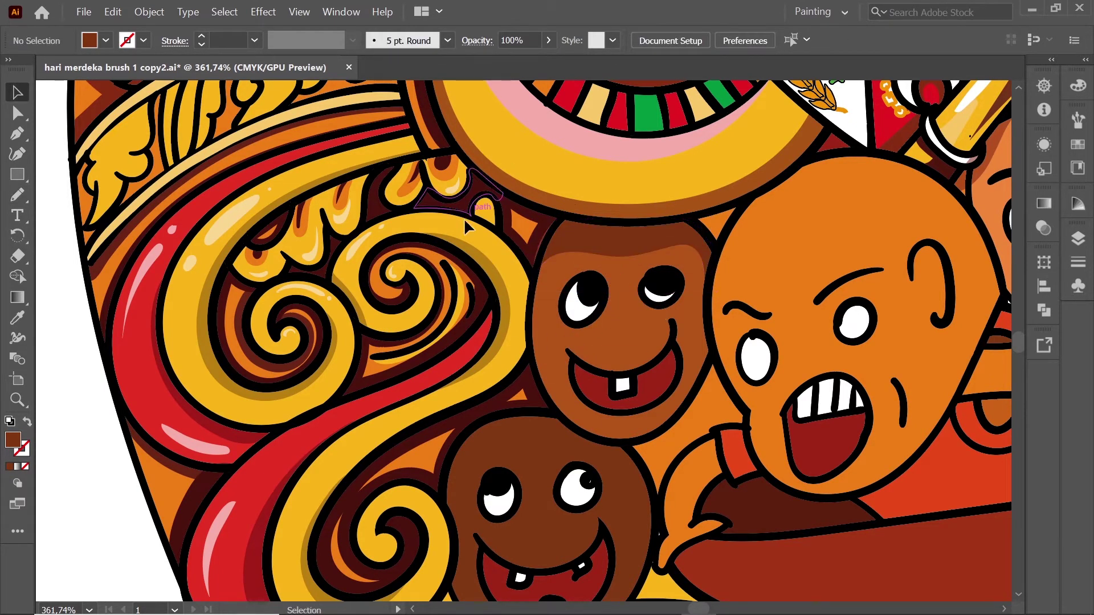
Step: Draw a very dark brown (3D1603) band across the top of the head
mouse_move(655, 257)
left_mouse_down()
mouse_move(564, 345)
mouse_move(537, 346)
left_mouse_up()
key("n")
double_click(12, 439)
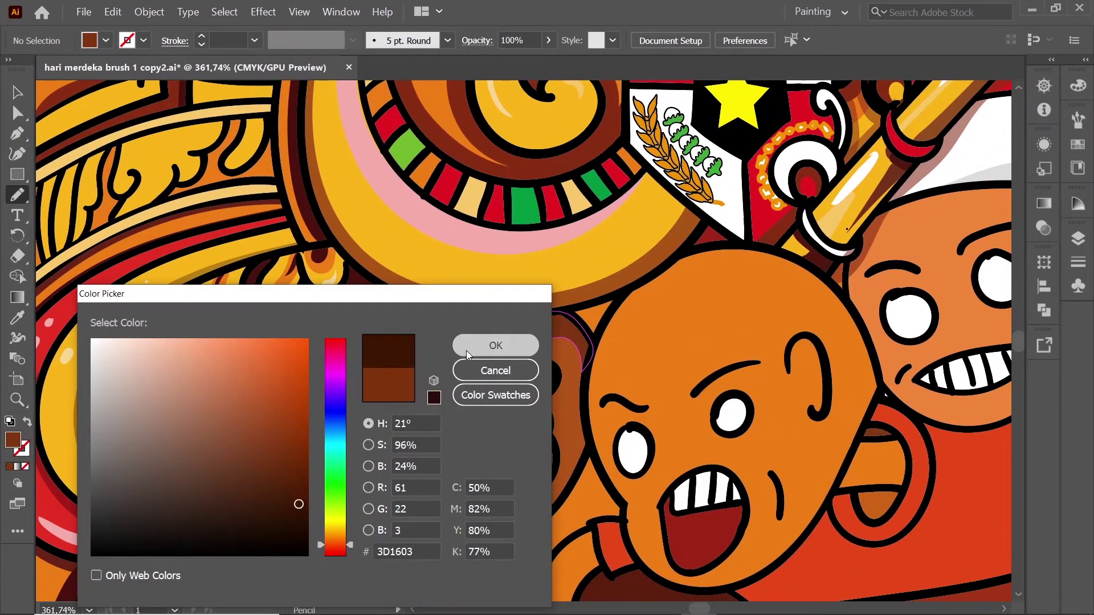
left_click(467, 345)
left_click_drag(567, 324, 569, 325)
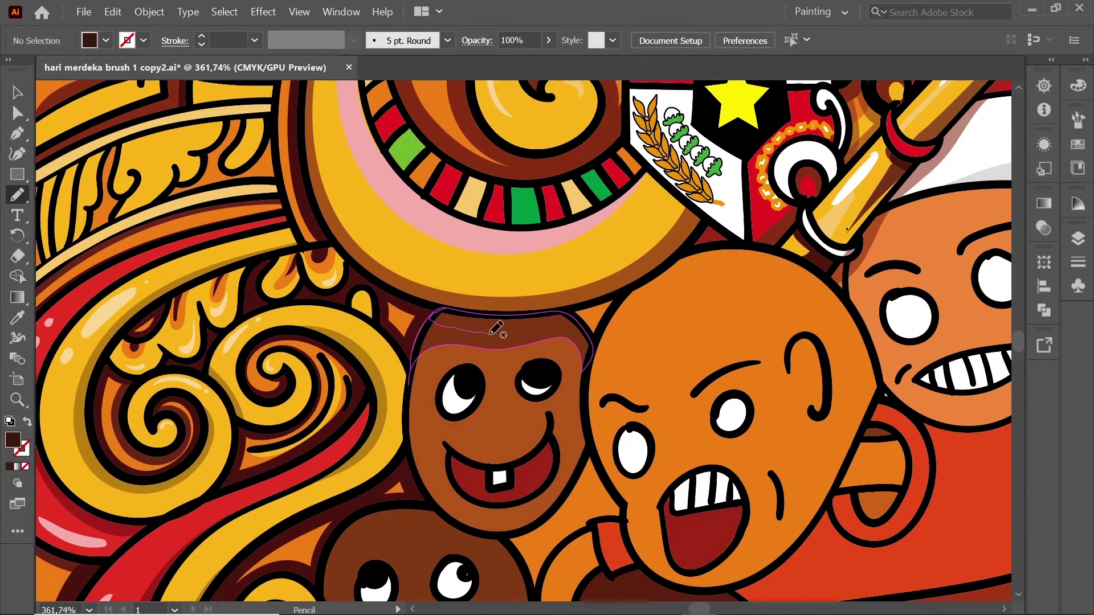
left_click_drag(439, 310, 440, 312)
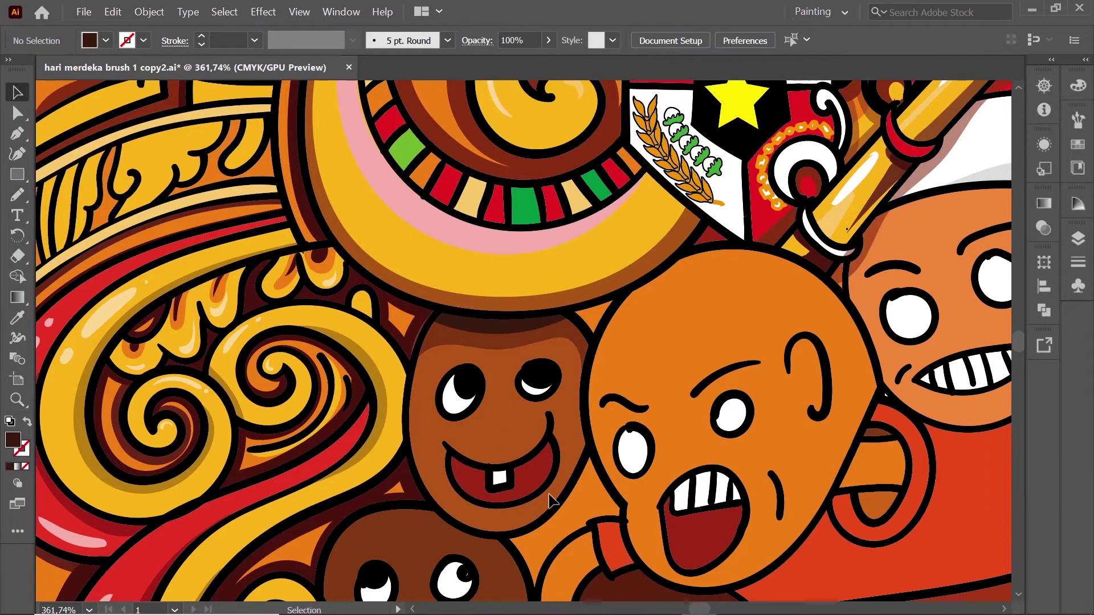
Step: Sample a brown from the artwork and draw a shadow strip along the face's right edge
key("i")
left_click(582, 355)
key("n")
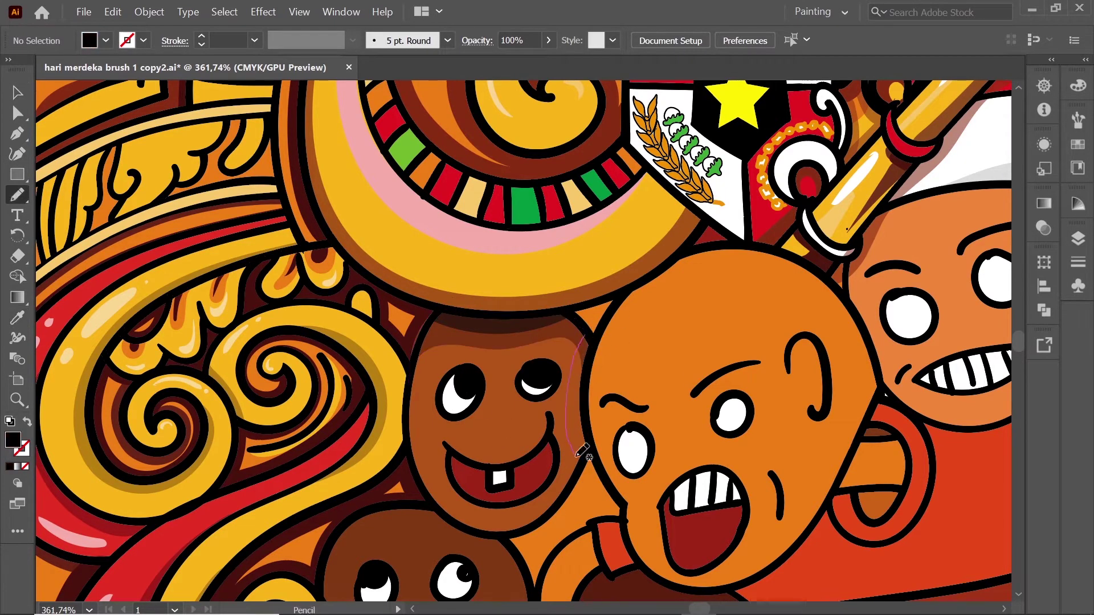
left_click_drag(596, 346, 572, 346)
key("v")
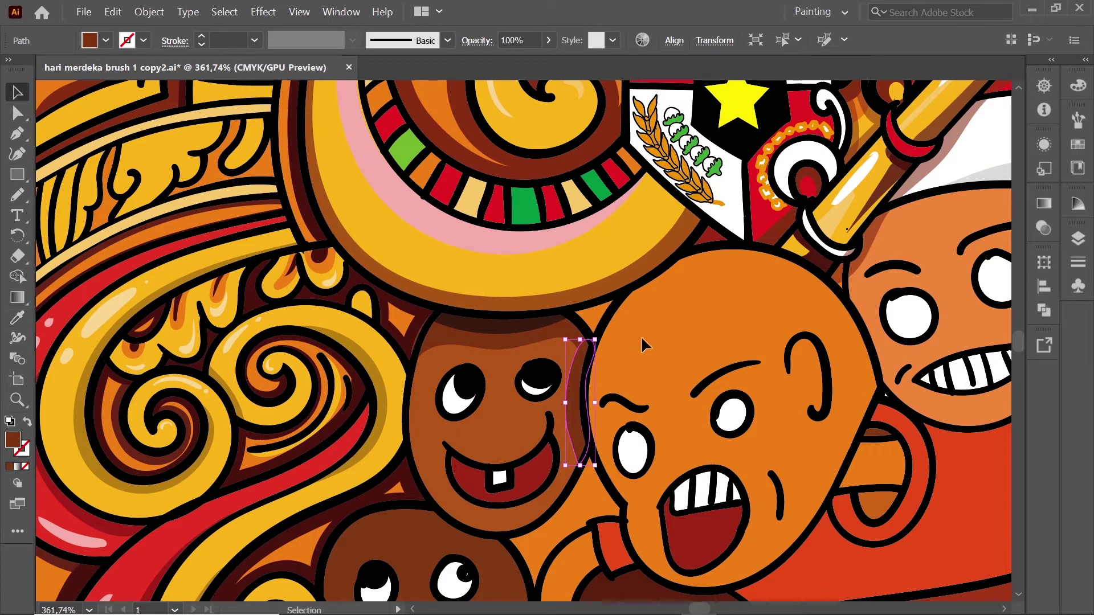
key("ctrl+shift+a")
right_click(574, 323)
key("Escape")
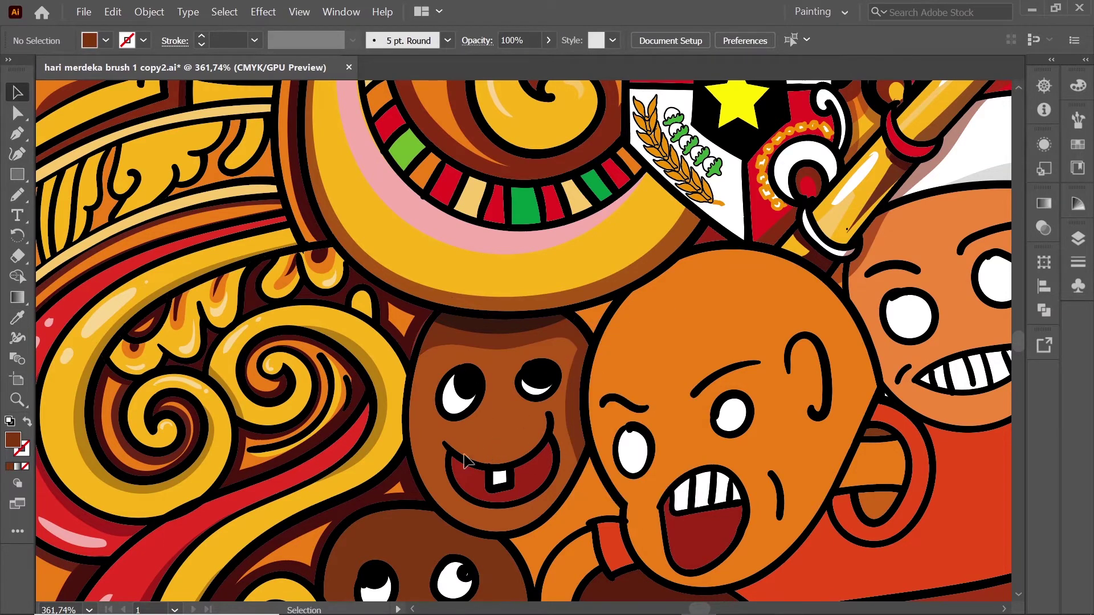
Step: Sample brown B35417, choose a lighter pinkish brown, and draw highlights above both eyes
key("i")
left_click(477, 415)
double_click(12, 440)
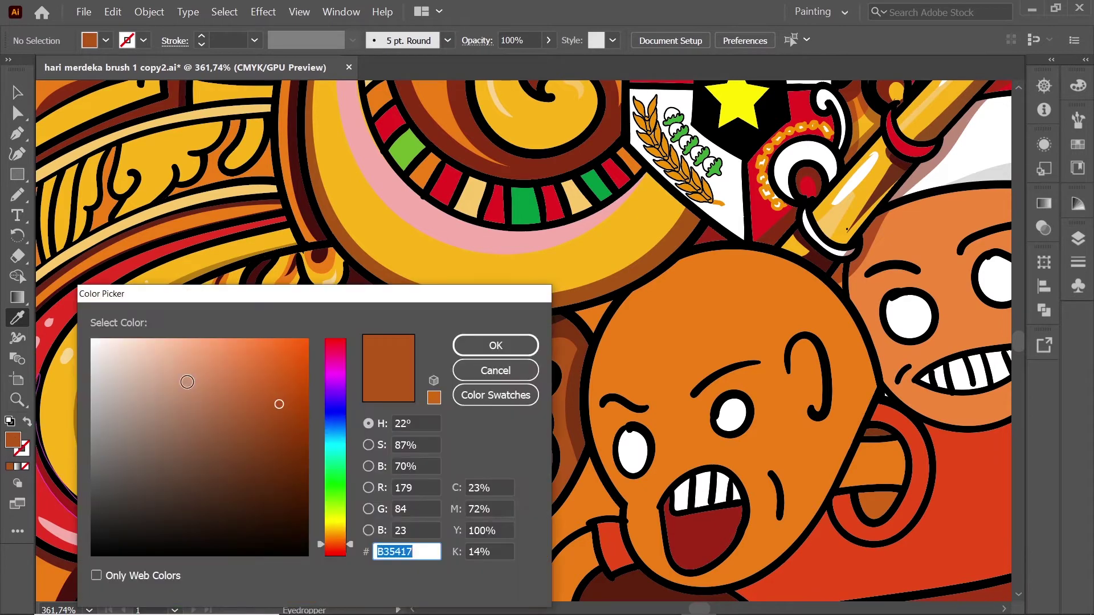
left_click(149, 378)
left_click(495, 345)
key("n")
left_click_drag(448, 364, 473, 360)
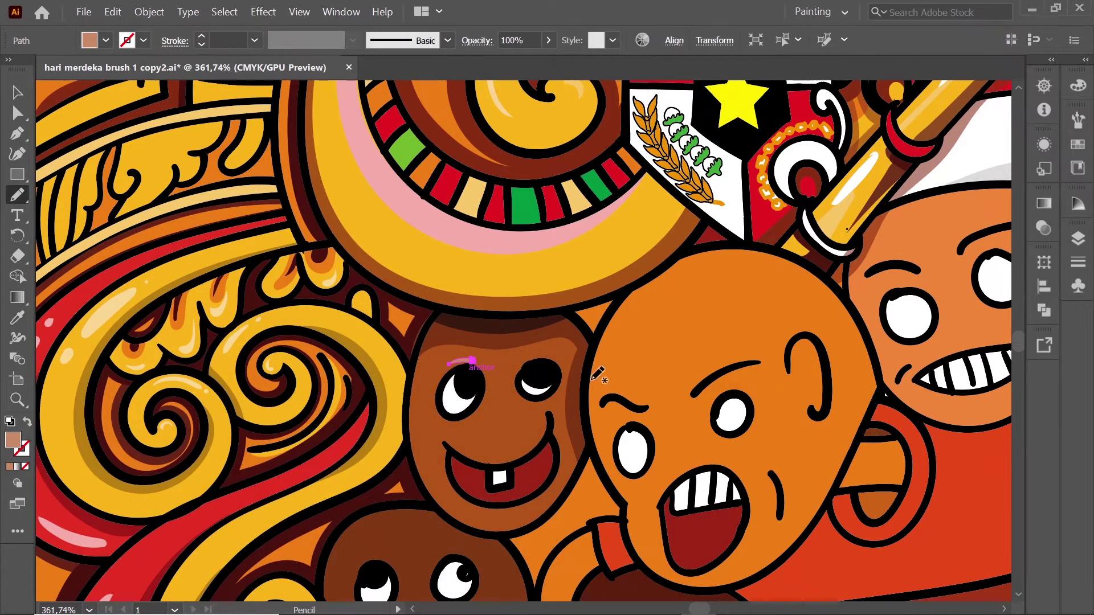
left_click_drag(559, 357, 560, 355)
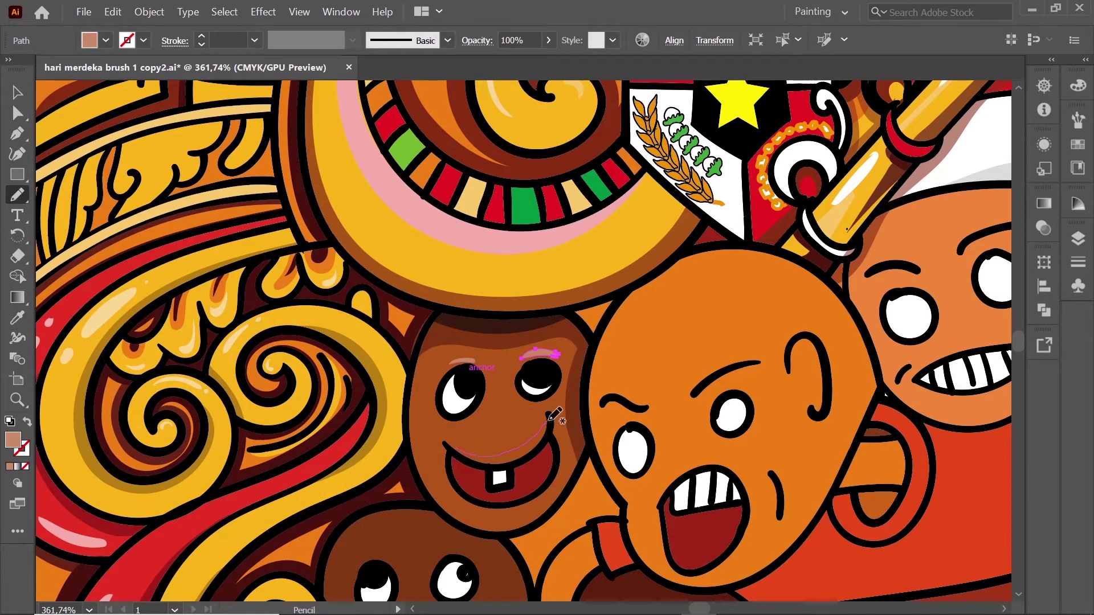
left_click_drag(471, 460, 471, 460)
key("v")
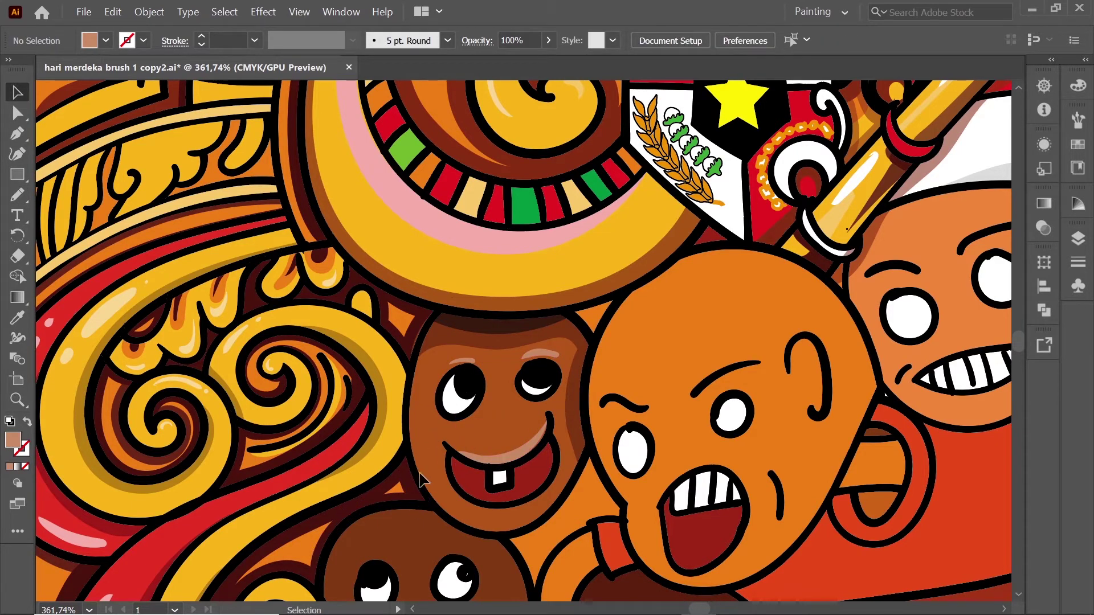
key("ctrl+z")
Step: Draw a pink highlight on the nose
key("n")
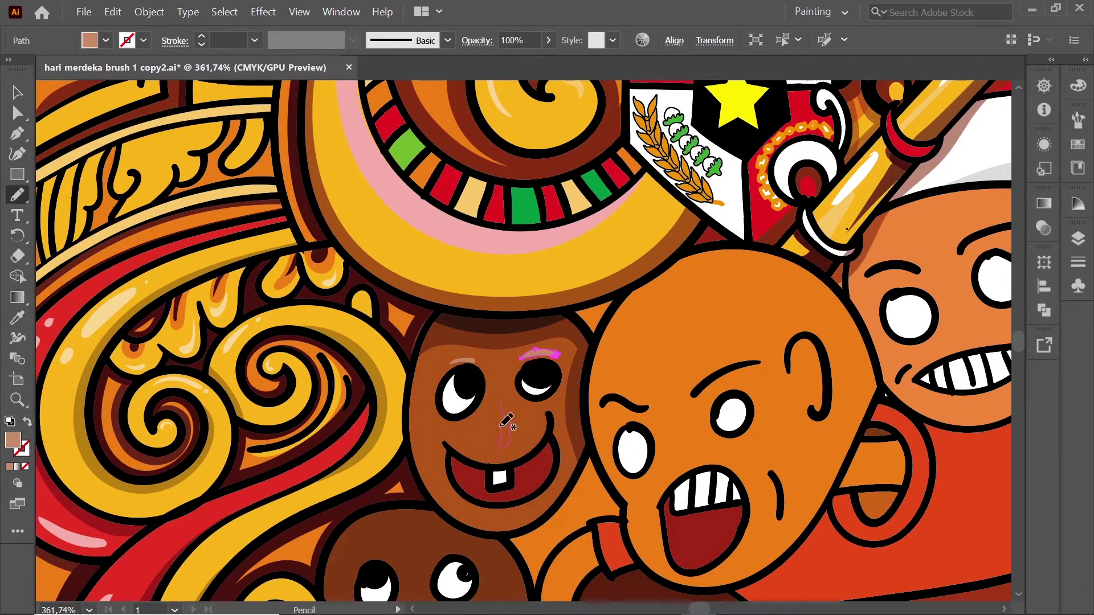
left_click_drag(501, 426, 500, 405)
key("v")
key("ctrl+shift+a")
Step: Sample a dark brown for a nose shadow and remove the pink nose highlight
key("i")
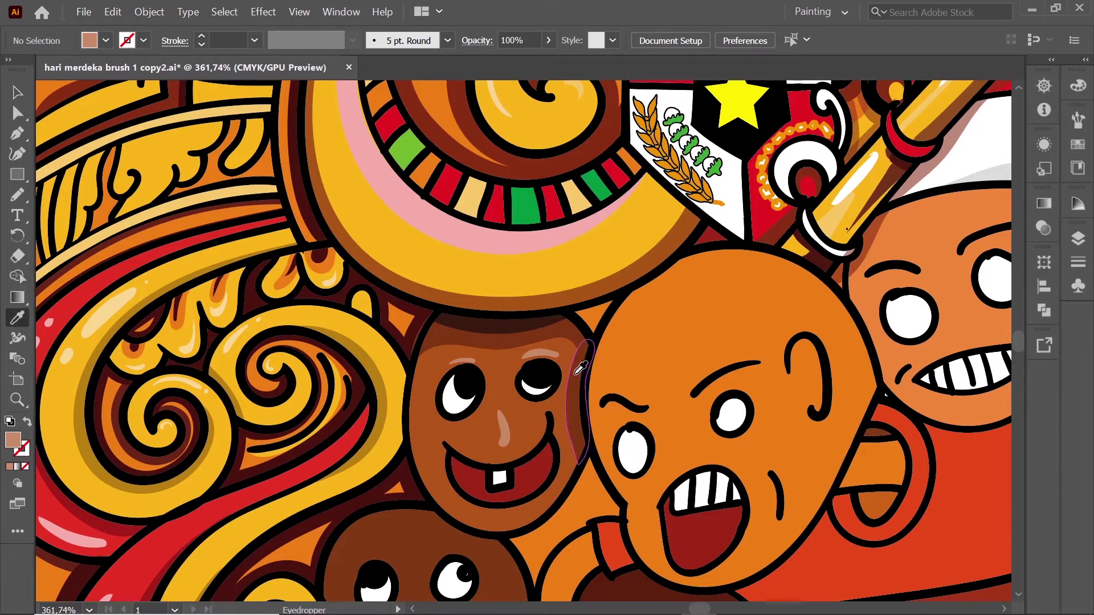
left_click(567, 359)
key("n")
key("v")
left_click_drag(505, 416, 490, 434)
key("ctrl+shift+a")
key("Delete")
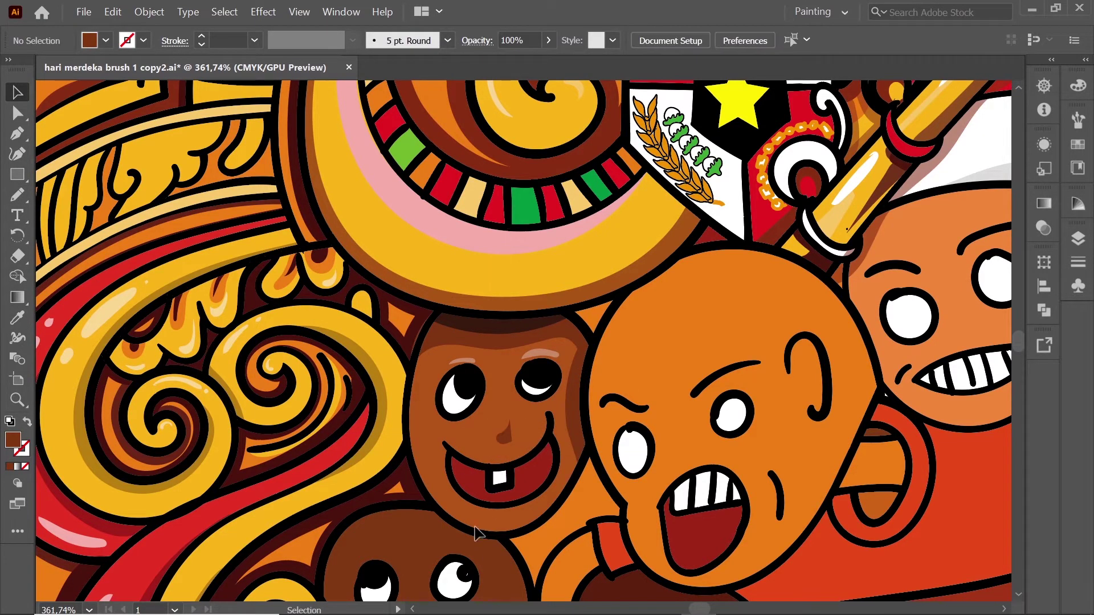
Step: Draw dark maroon shadows inside the mouth and to the right of the tooth
scroll(561, 505, "up", 5)
scroll(575, 550, "up", 2)
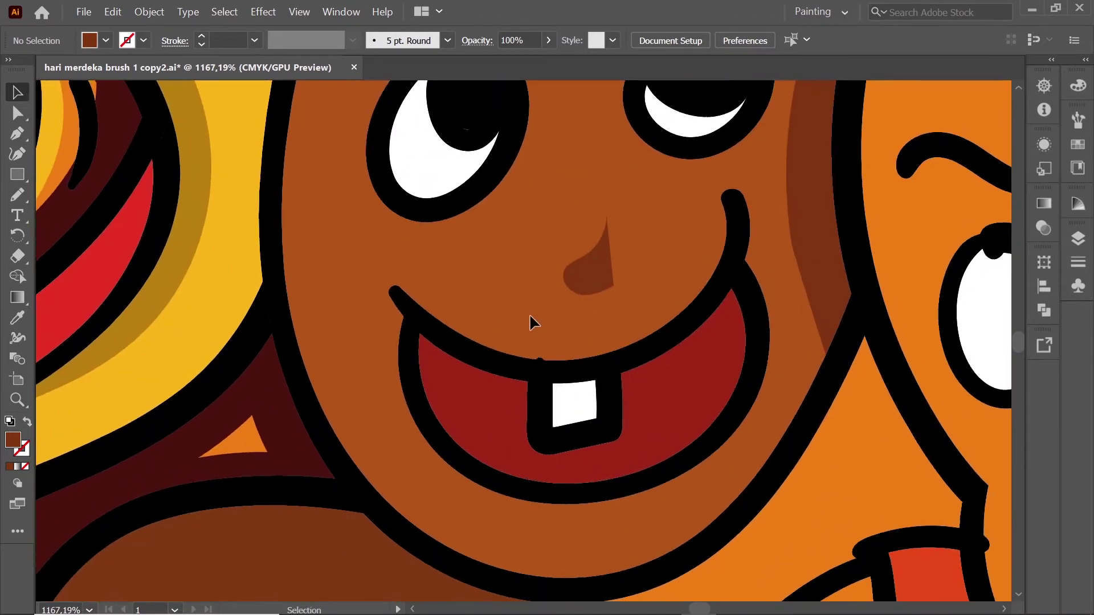
key("i")
left_click(516, 405)
double_click(12, 440)
left_click(310, 481)
left_click(496, 344)
key("n")
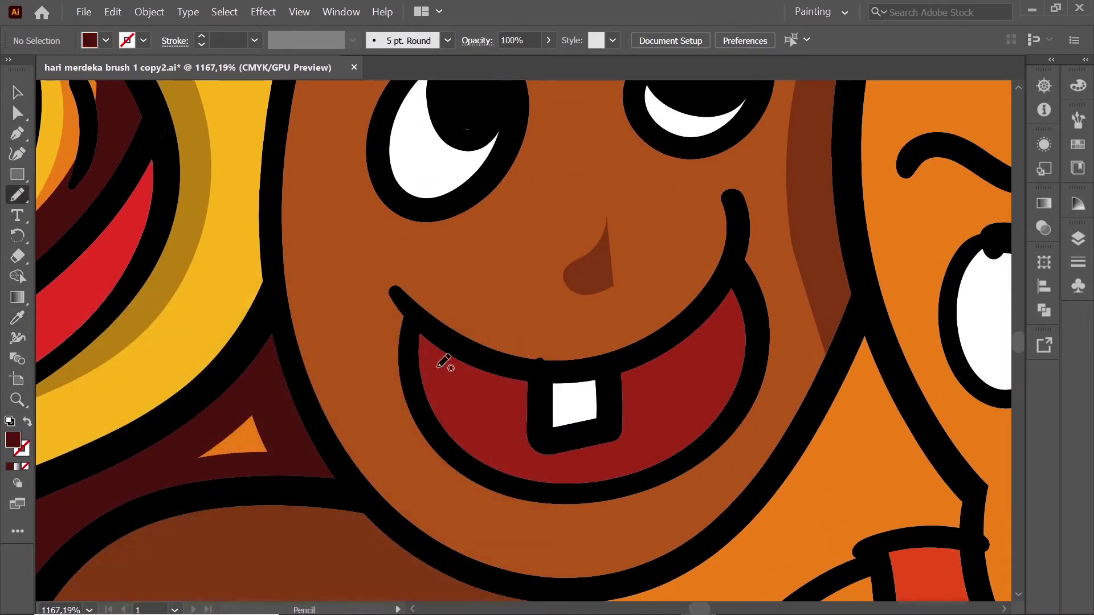
left_click_drag(419, 326, 418, 329)
mouse_move(614, 371)
left_mouse_down()
mouse_move(683, 363)
mouse_move(621, 359)
left_mouse_up()
key("ctrl+shift+a")
Step: Add light highlights on the chin, above the upper lip, nose and tooth
key("i")
left_click(593, 336)
double_click(12, 440)
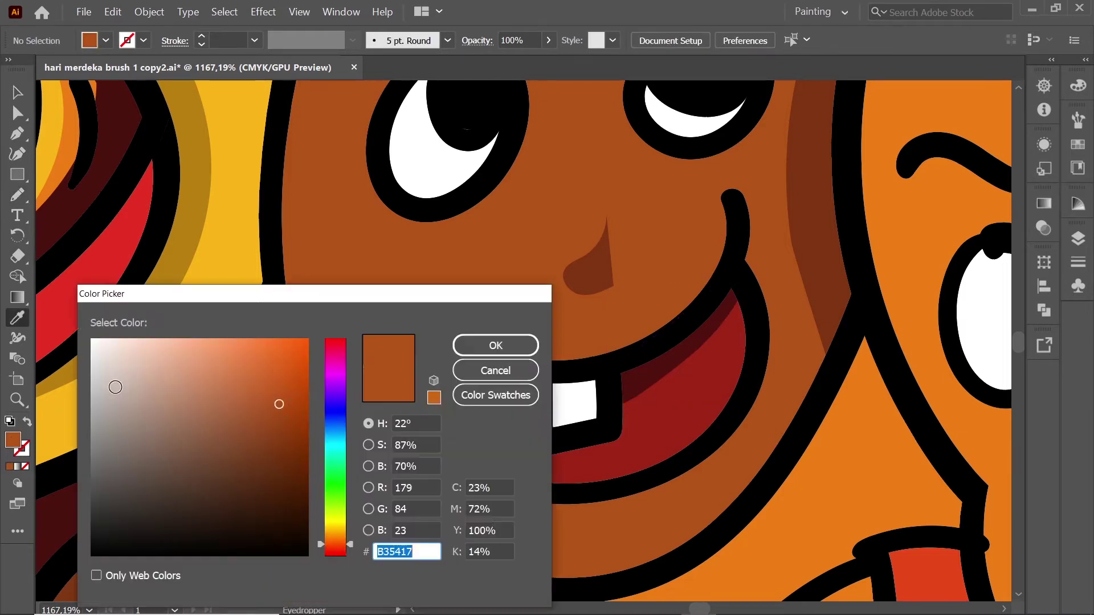
left_click(115, 386)
left_click(495, 345)
key("n")
left_click_drag(551, 562, 475, 534)
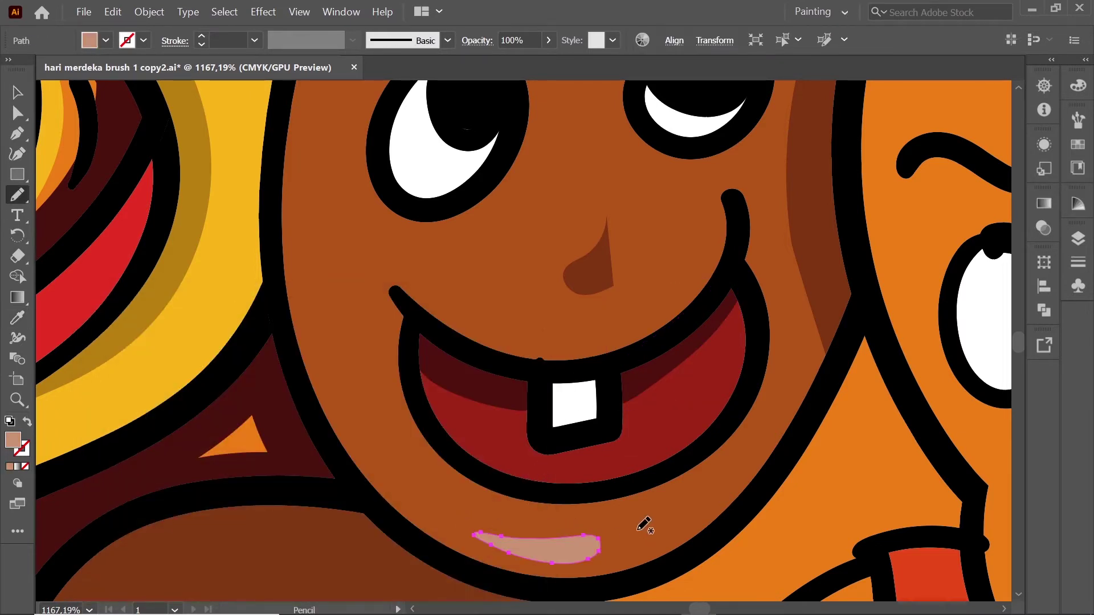
left_click_drag(633, 525, 629, 527)
left_click_drag(524, 325, 437, 300)
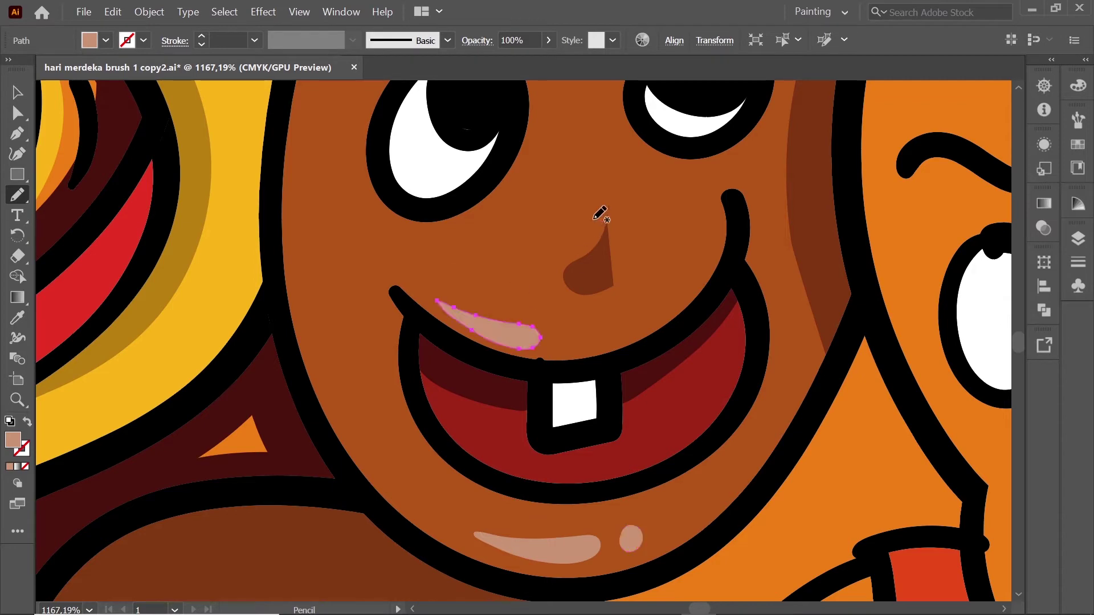
left_click_drag(577, 251, 586, 224)
left_click_drag(579, 331, 576, 337)
scroll(659, 306, "down", 2)
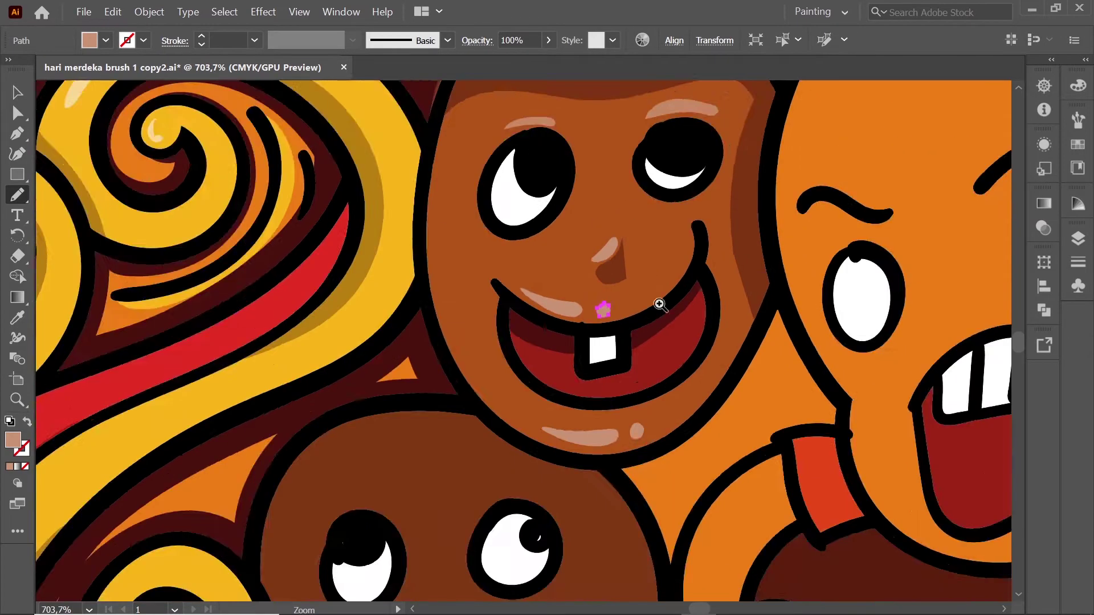
scroll(678, 352, "down", 4)
key("ctrl+shift+a")
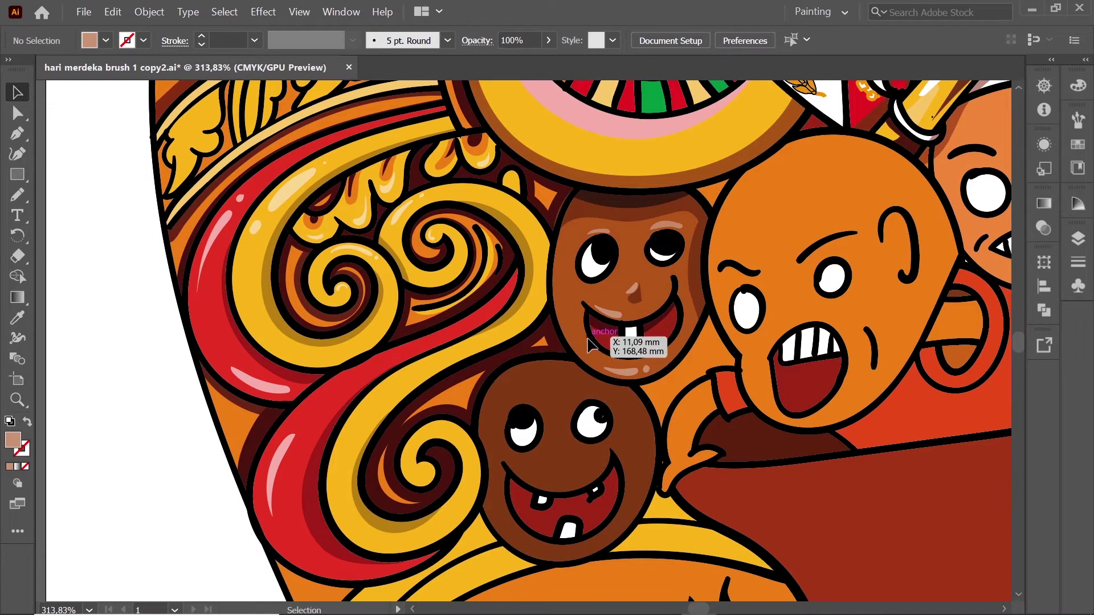
Step: Draw a lighter brown band down the face's left side
key("i")
left_click(574, 297)
key("n")
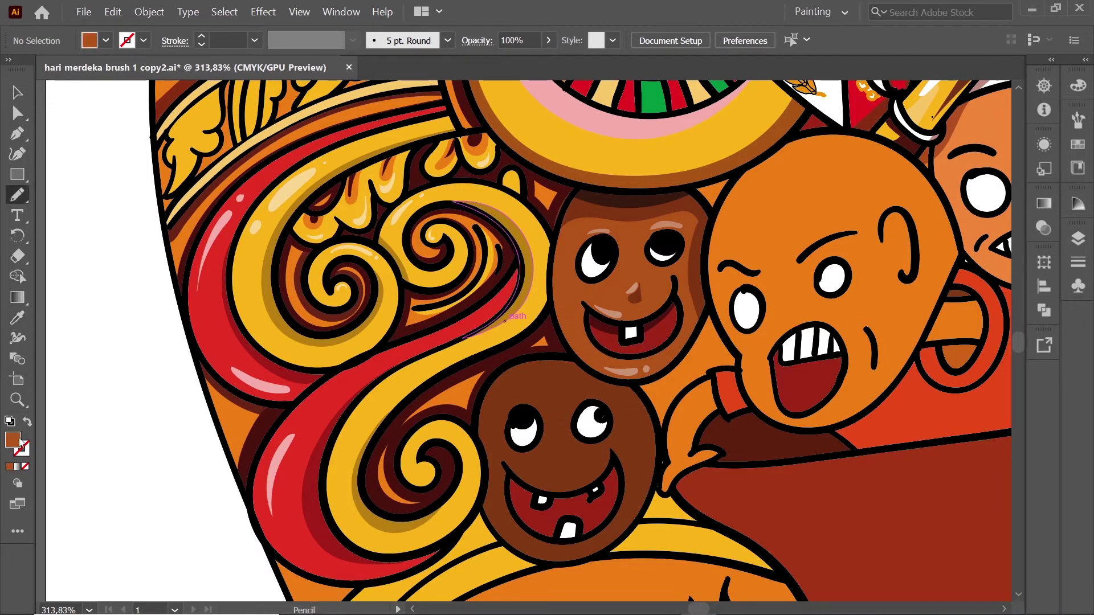
double_click(12, 439)
left_click(477, 343)
scroll(558, 280, "up", 3)
scroll(558, 279, "up", 2)
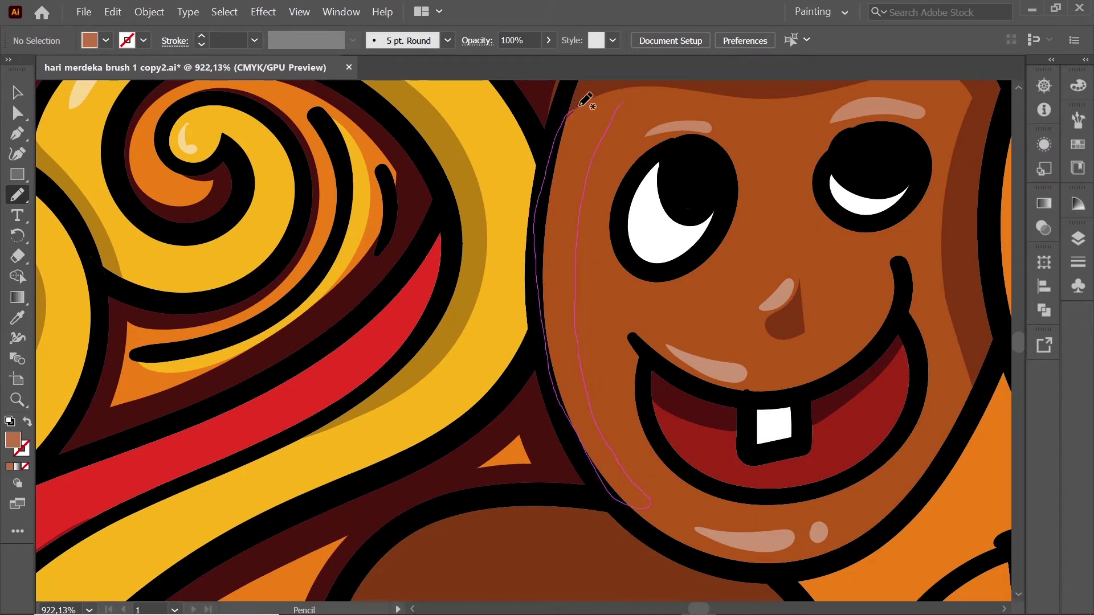
left_click_drag(655, 81, 649, 87)
key("v")
scroll(686, 285, "down", 4)
scroll(686, 285, "down", 4)
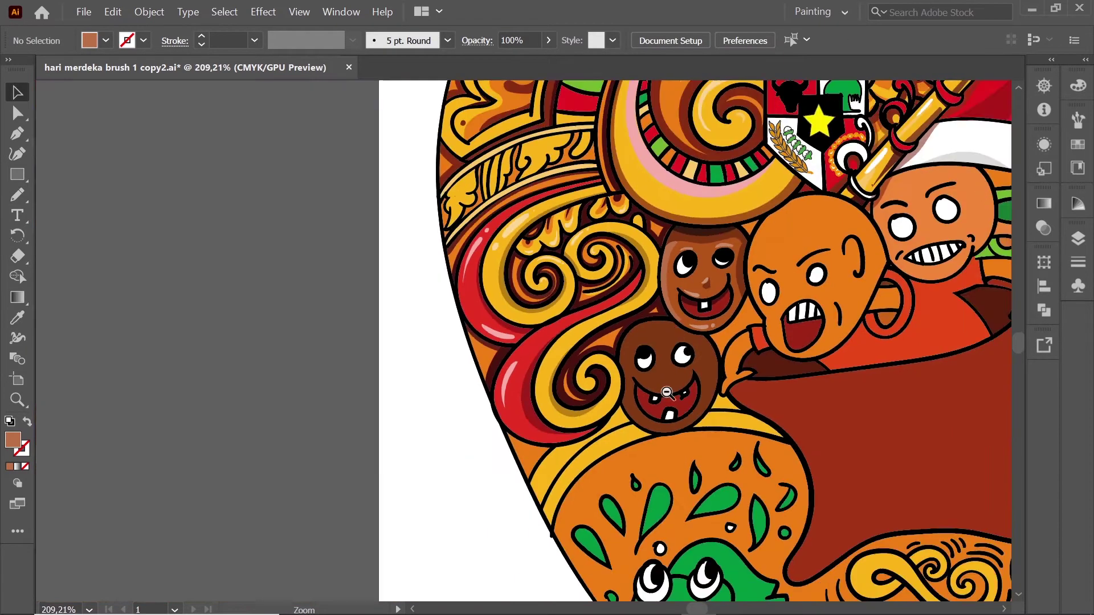
scroll(779, 232, "up", 5)
Step: Sample a darker brown, deselect the shading, and zoom onto the orange monster's face
key("i")
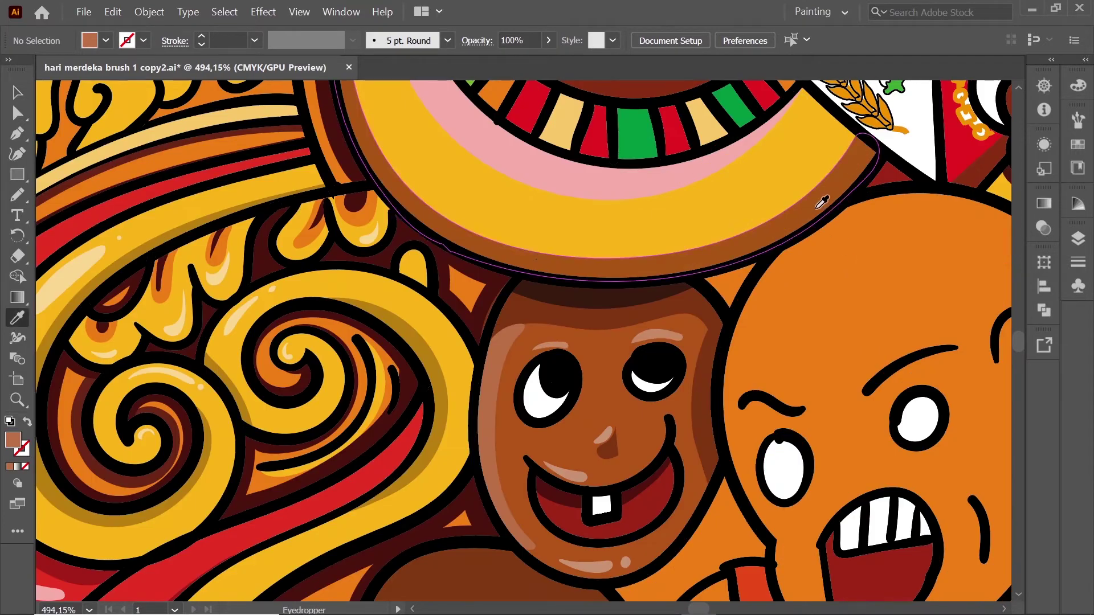
left_click(744, 336)
key("n")
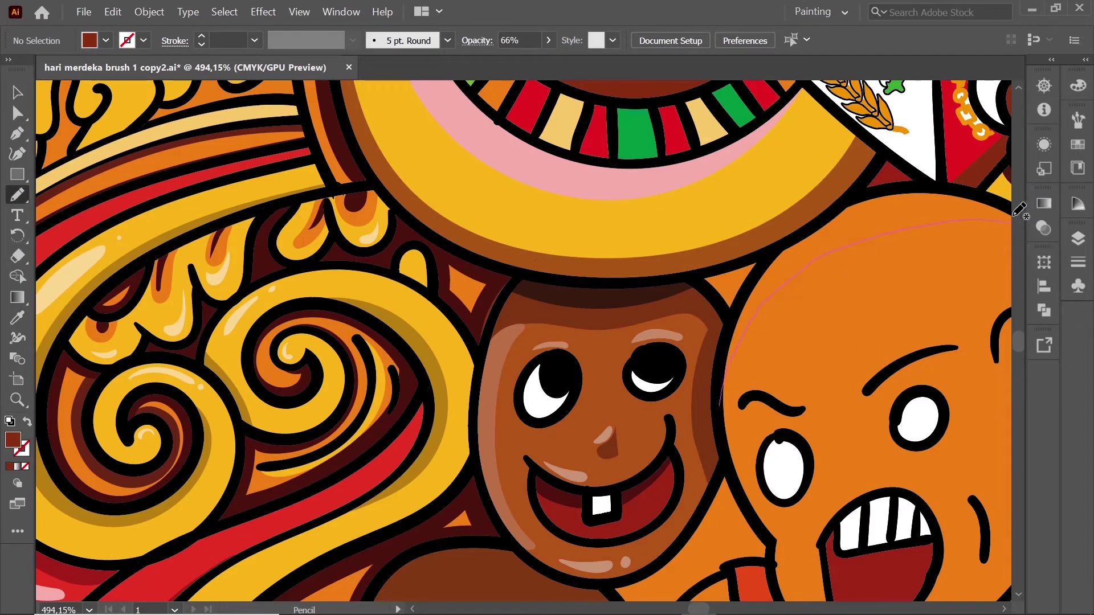
scroll(837, 274, "down", 4)
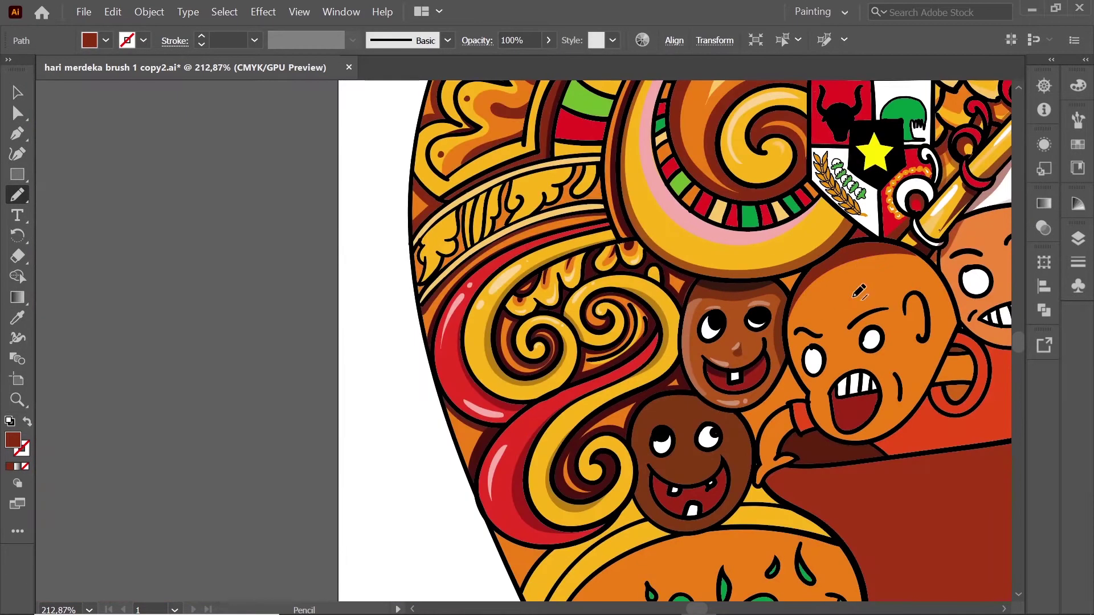
key("v")
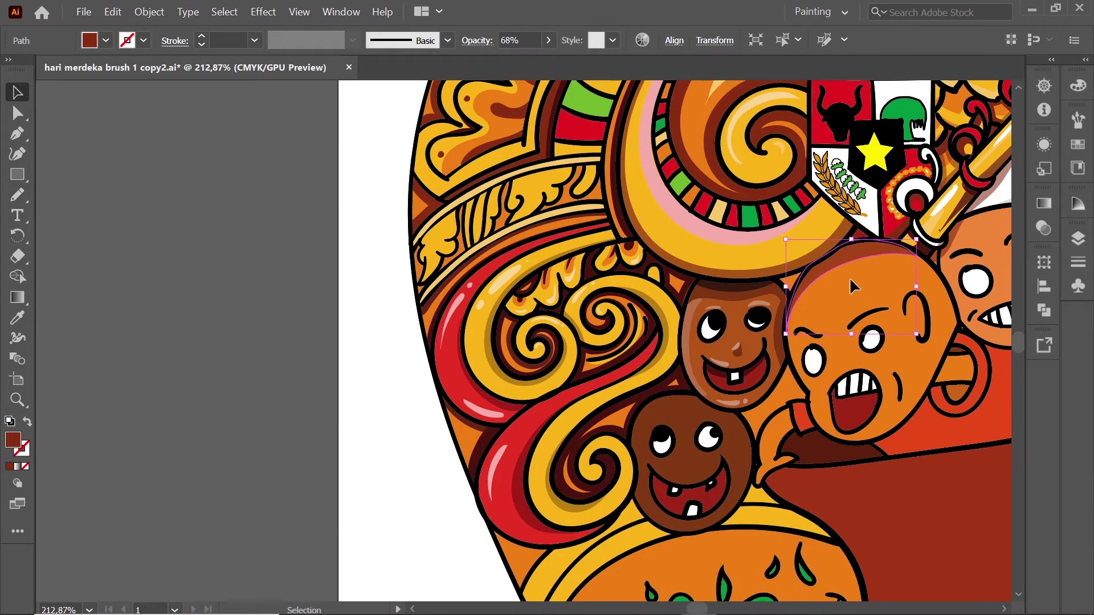
key("ctrl+shift+a")
scroll(720, 237, "up", 4)
left_click_drag(720, 237, 471, 215)
Step: Draw light peach highlights above both brows of the bald orange monster
key("n")
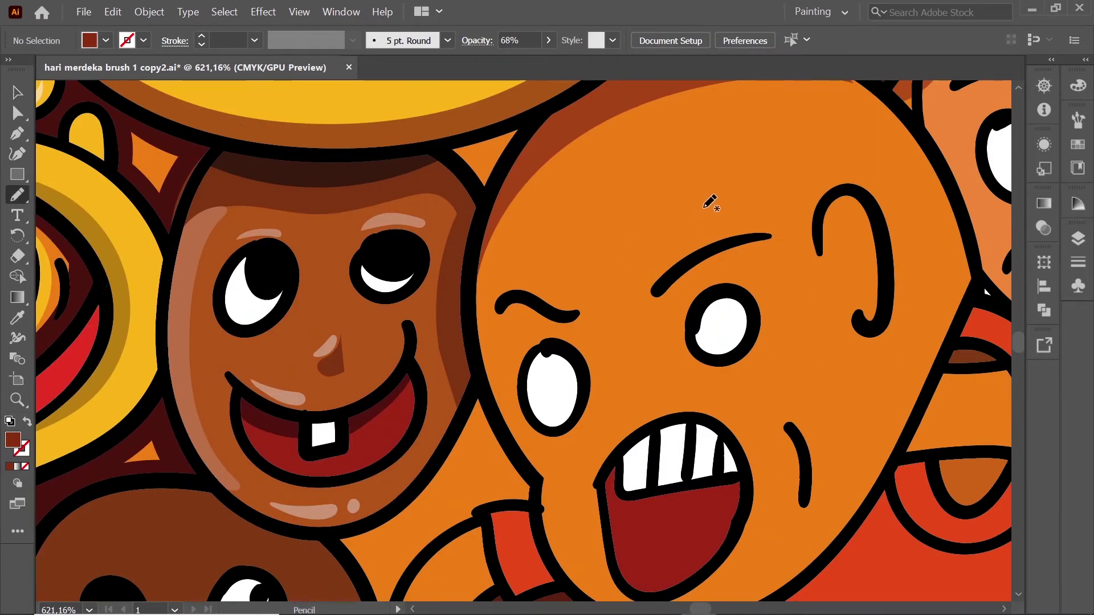
double_click(12, 439)
left_click(495, 344)
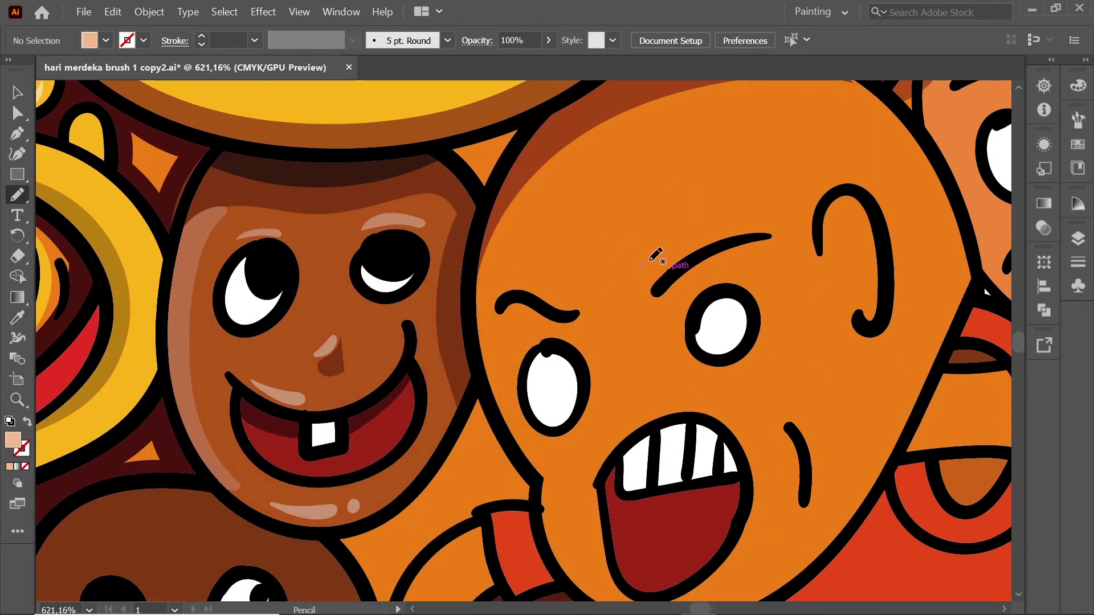
mouse_move(661, 254)
left_mouse_down()
mouse_move(644, 267)
mouse_move(658, 256)
left_mouse_up()
key("ctrl+z")
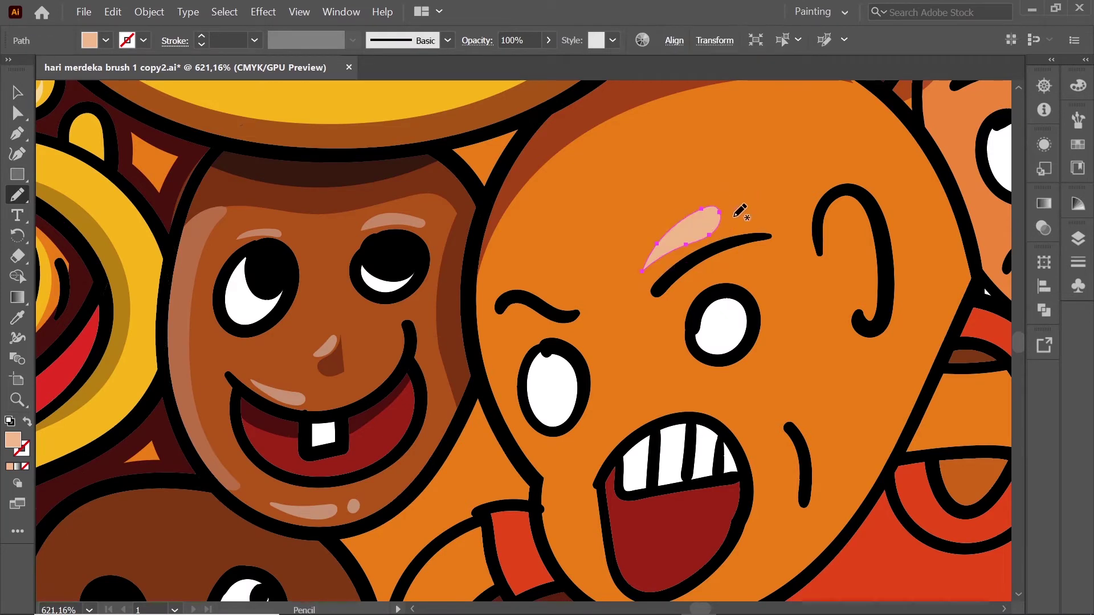
left_click_drag(738, 211, 744, 215)
left_click_drag(548, 290, 542, 282)
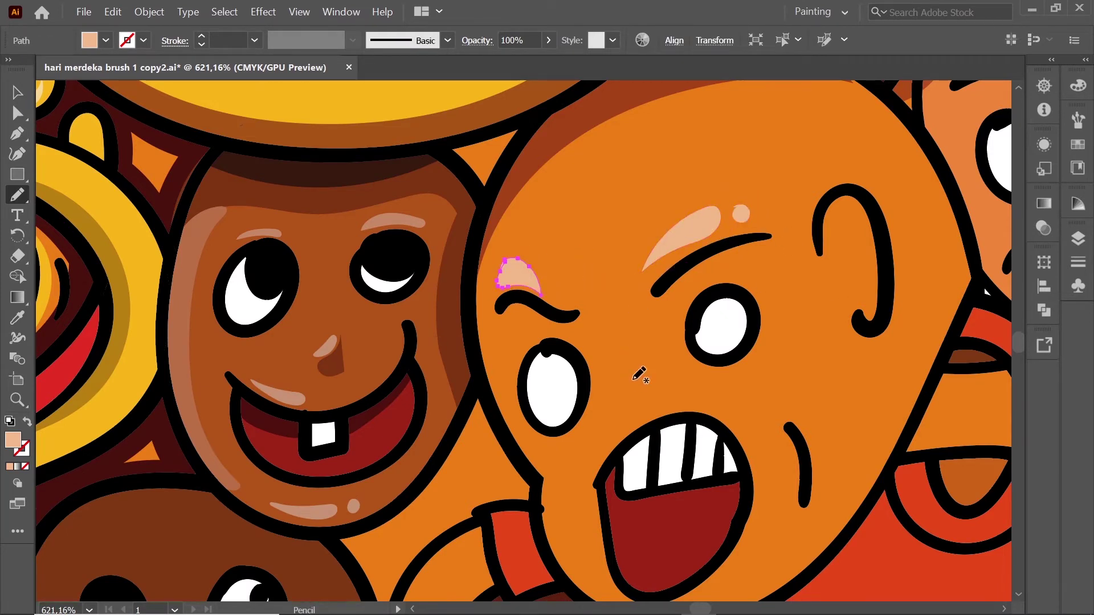
key("v")
key("ctrl+shift+a")
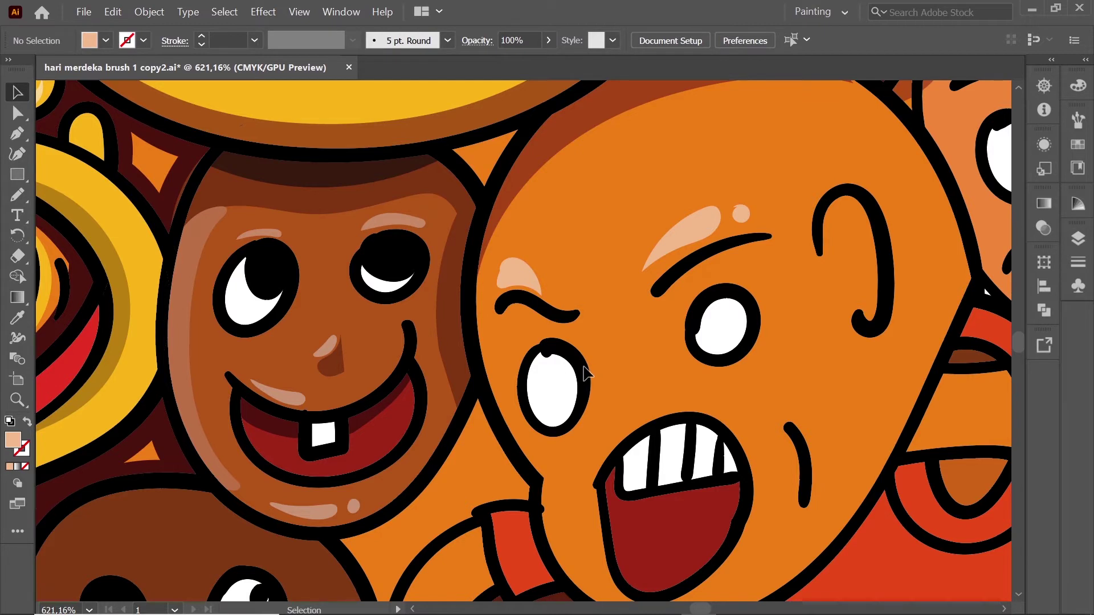
Step: Draw dark red pupils in the left and right eyes
key("i")
left_click(662, 523)
key("n")
left_click_drag(548, 350, 566, 368)
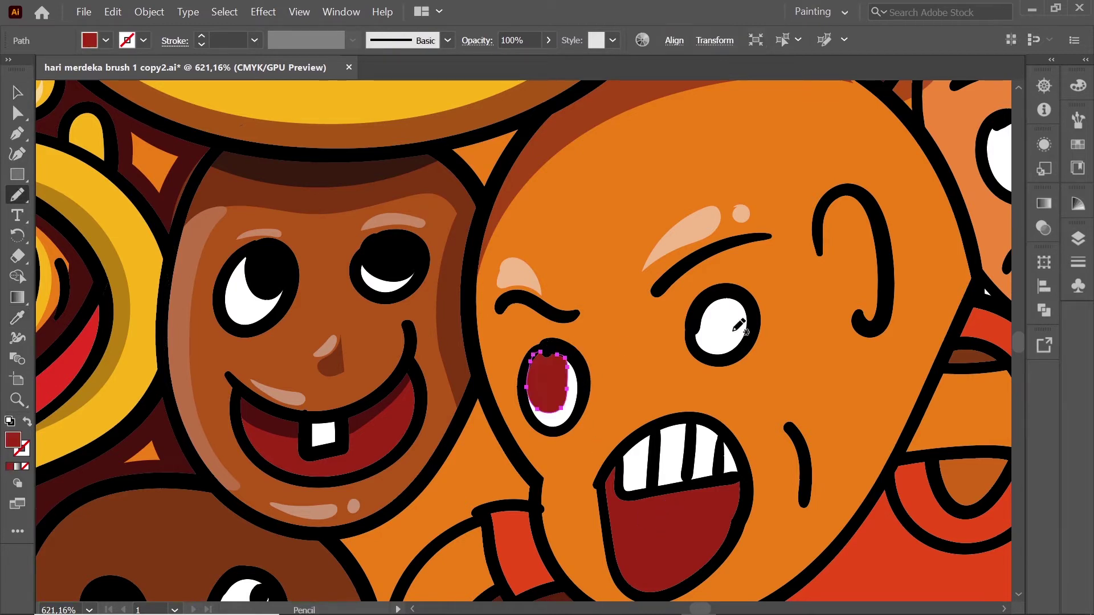
left_click_drag(712, 349, 696, 340)
key("ctrl+z")
key("ctrl+shift+z")
key("ctrl+z")
key("ctrl+z")
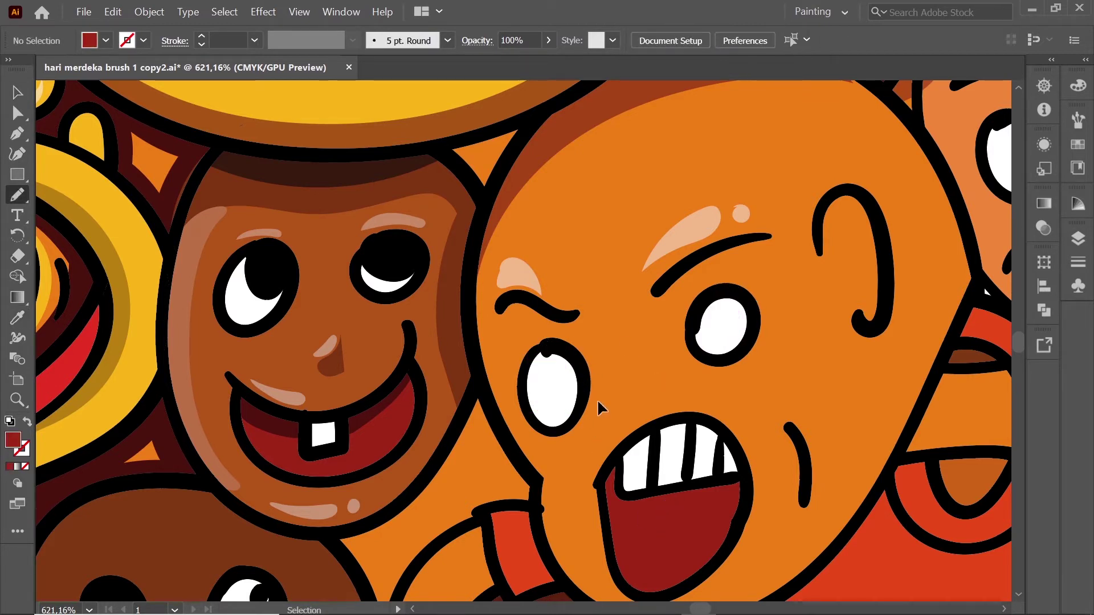
mouse_move(531, 422)
left_mouse_down()
mouse_move(535, 379)
mouse_move(533, 420)
left_mouse_up()
mouse_move(699, 345)
left_mouse_down()
mouse_move(733, 341)
mouse_move(702, 349)
left_mouse_up()
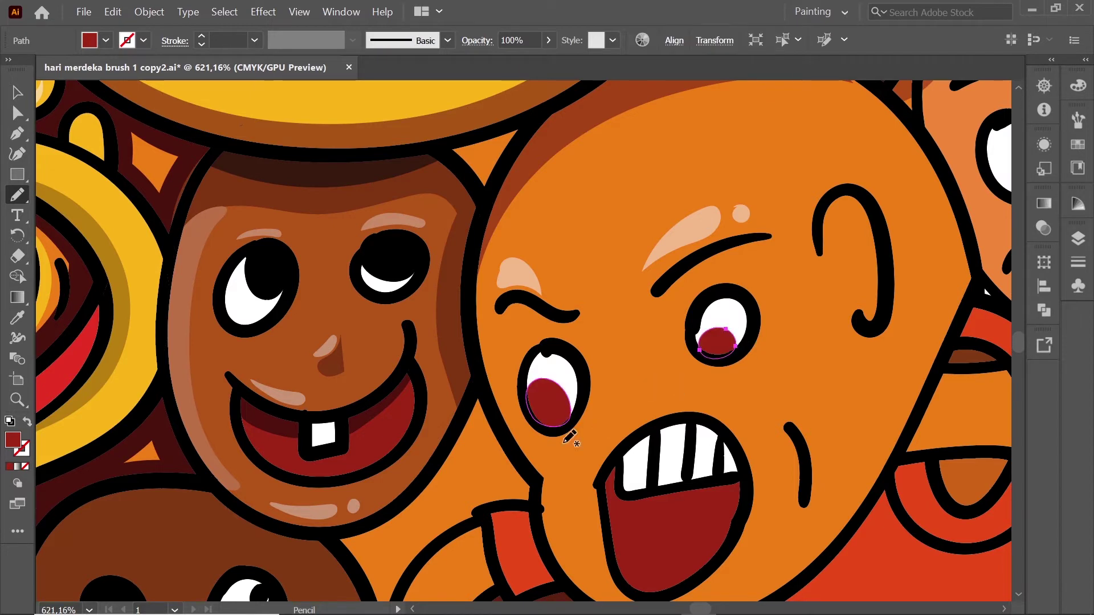
Step: Add dark brown irises in both eyes
key("i")
left_click(584, 359)
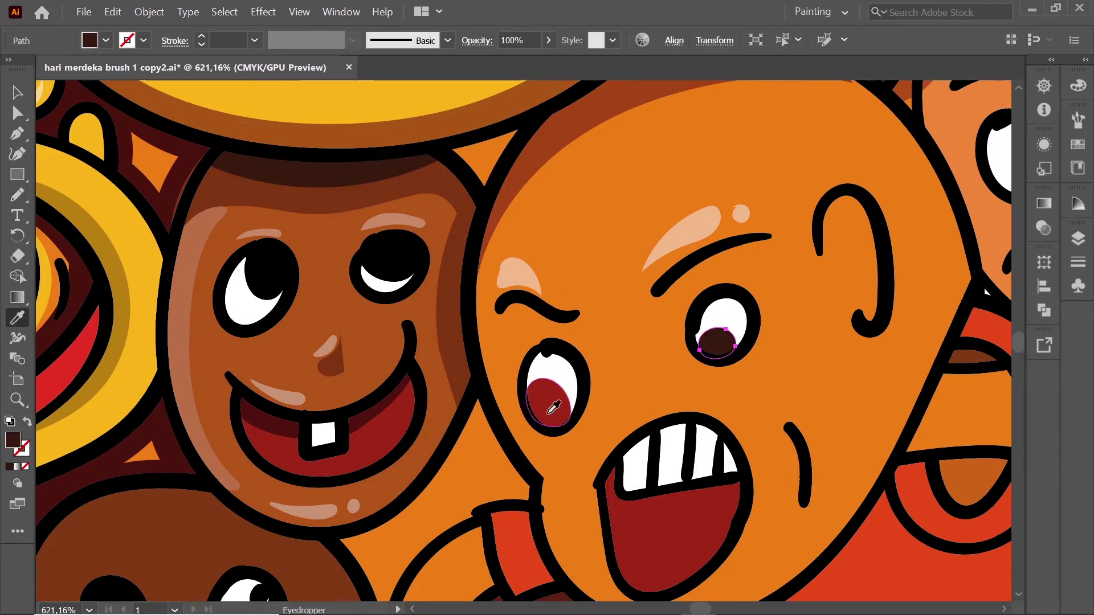
key("ctrl+z")
key("ctrl+shift+a")
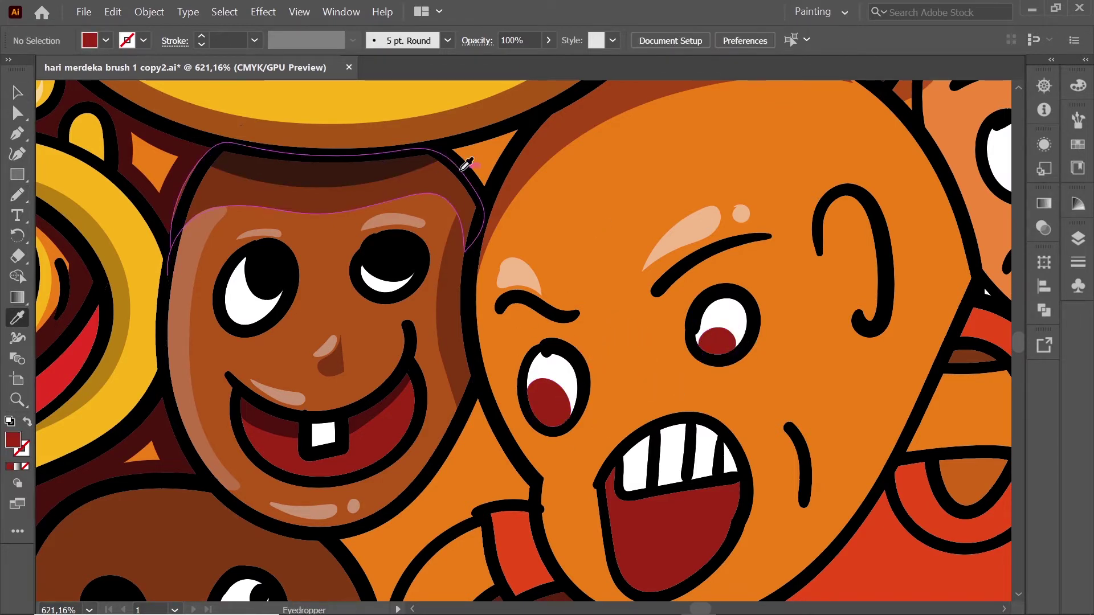
key("n")
left_click_drag(533, 387, 535, 393)
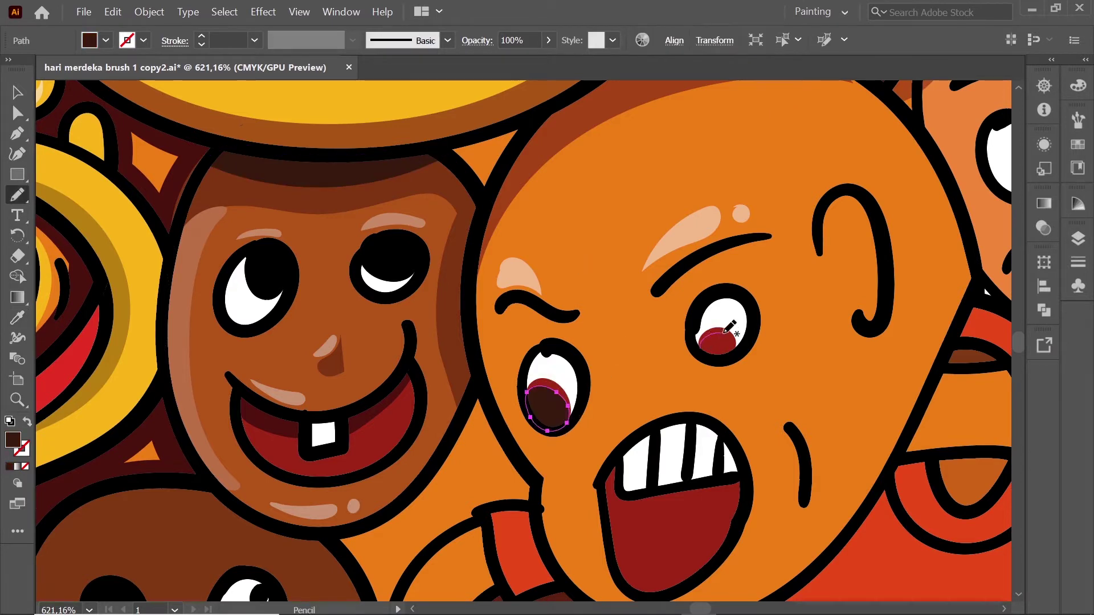
left_click_drag(709, 330, 706, 335)
key("ctrl+shift+a")
Step: Draw small black ellipse pupils in the right and left eyes
key("i")
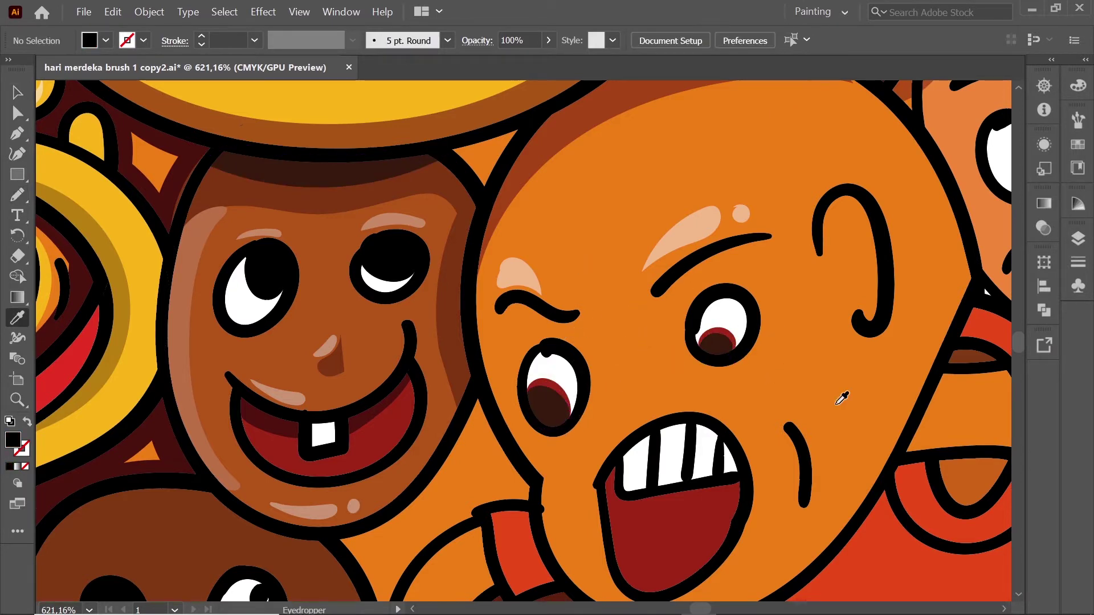
scroll(757, 362, "up", 2)
key("l")
mouse_move(727, 341)
left_mouse_down()
mouse_move(758, 367)
mouse_move(731, 382)
left_mouse_up()
key("v")
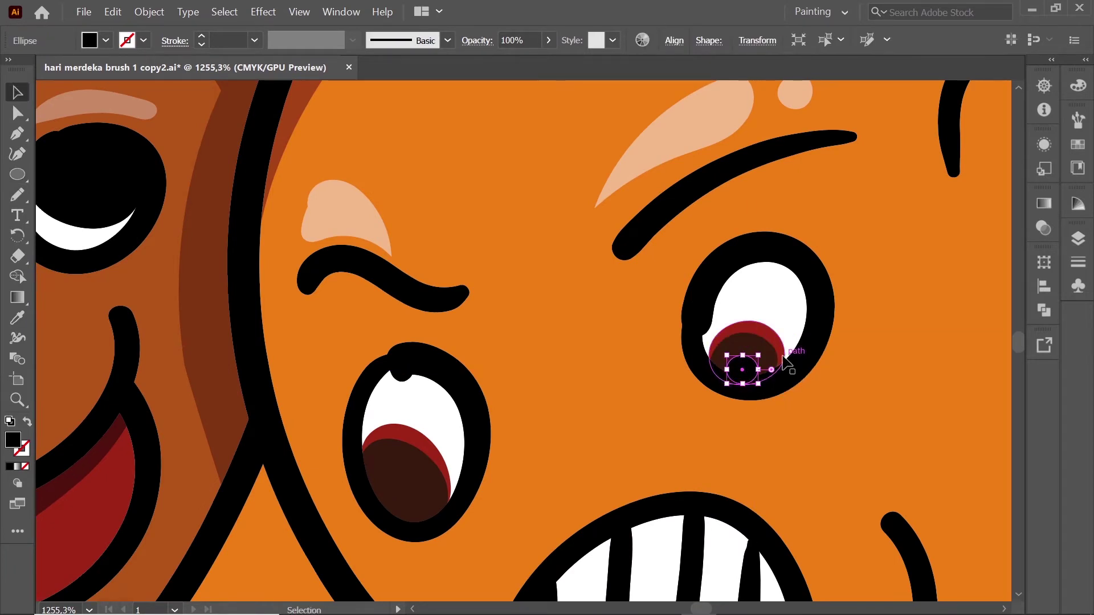
key("ctrl+shift+a")
key("l")
left_click_drag(378, 473, 421, 513)
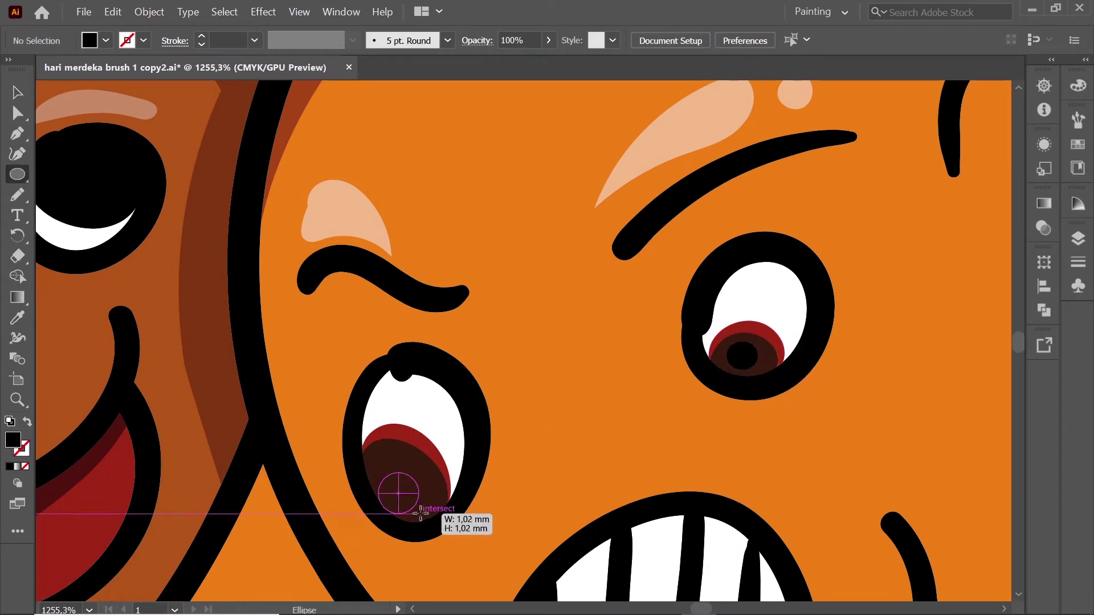
key("v")
key("ctrl+shift+a")
Step: Add a light peach glint in the left eye
scroll(636, 366, "down", 5)
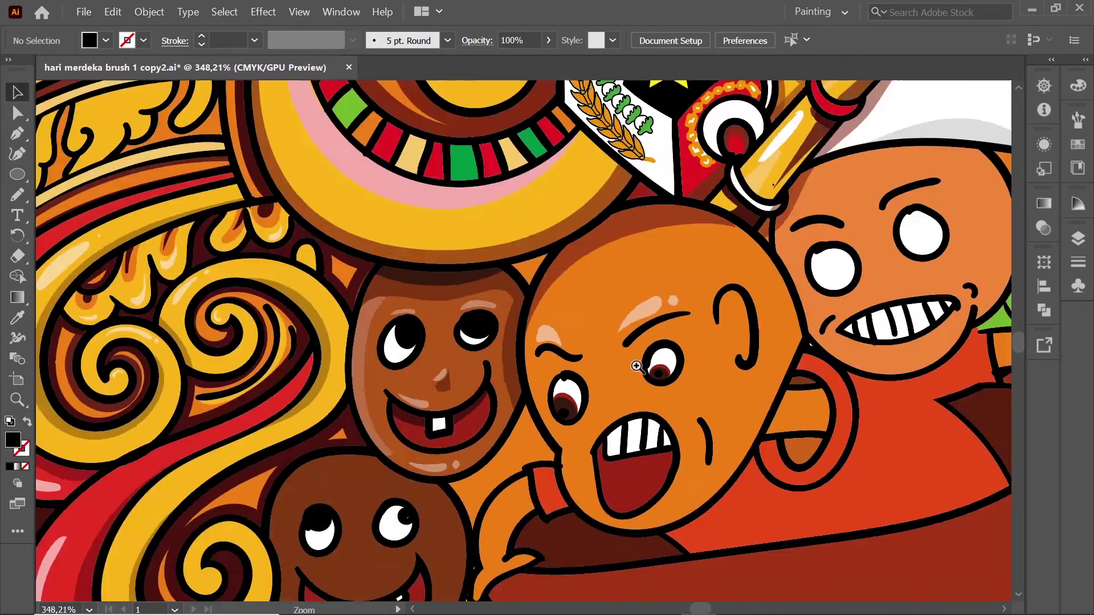
scroll(636, 366, "down", 2)
scroll(570, 444, "down", 1)
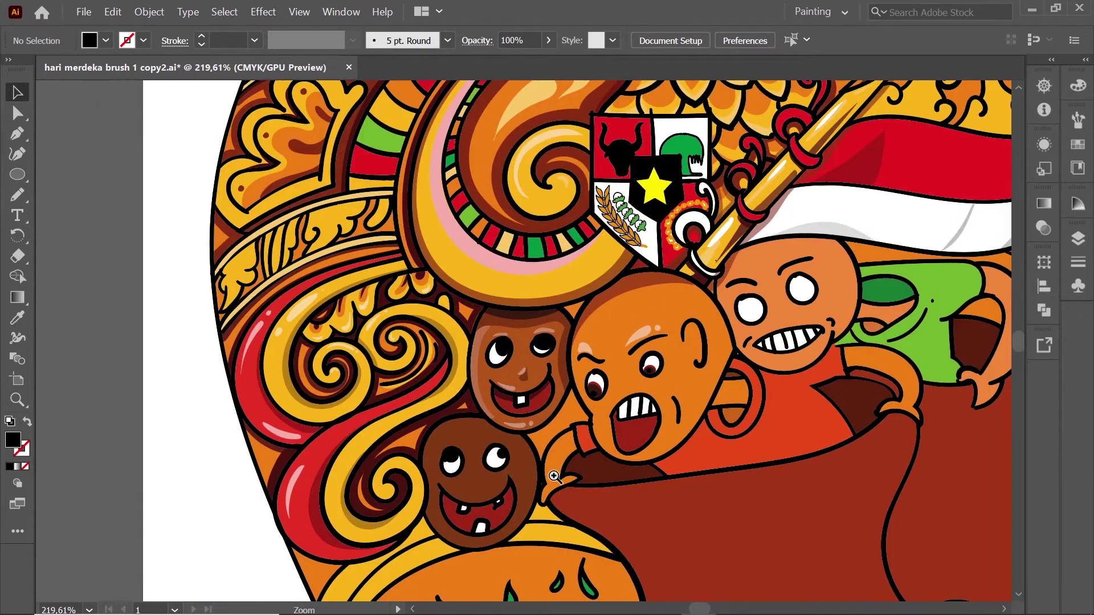
scroll(638, 365, "up", 5)
key("i")
left_click(601, 288)
key("n")
left_click_drag(483, 428, 494, 436)
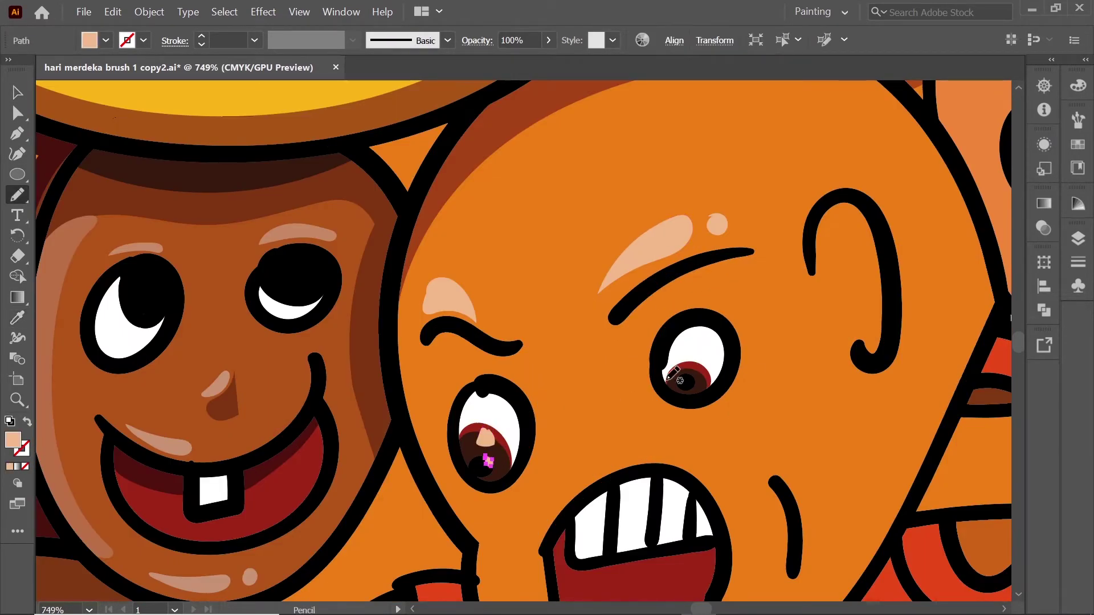
key("v")
key("ctrl+shift+a")
Step: Pick up the translucent shading colour from the head
scroll(785, 342, "down", 4)
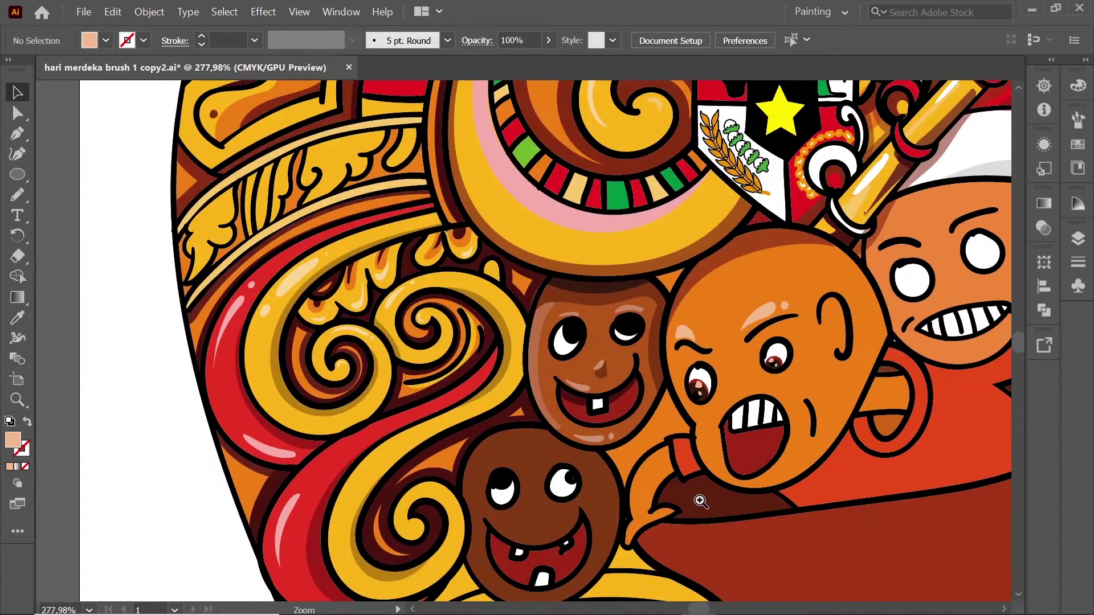
scroll(701, 498, "down", 1)
scroll(577, 266, "up", 2)
scroll(577, 267, "up", 3)
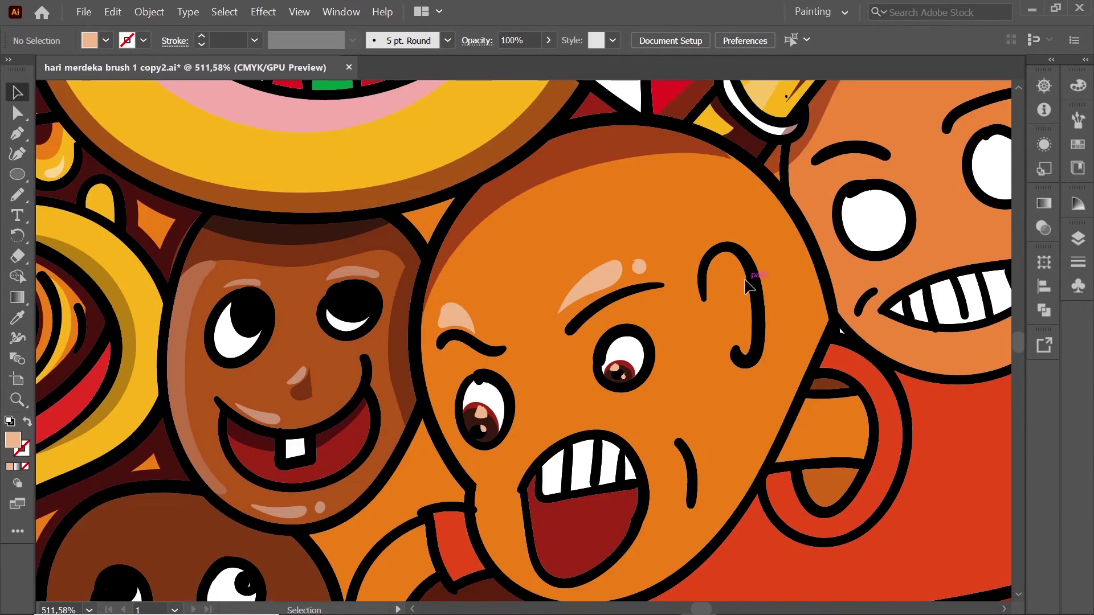
left_click(729, 171)
key("ctrl+shift+a")
key("n")
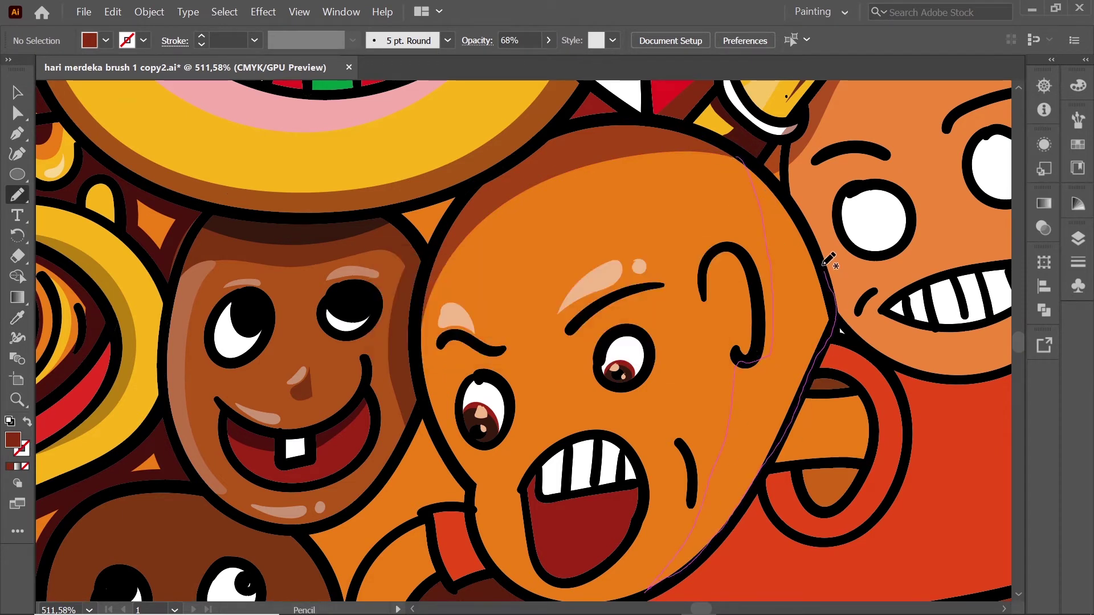
Step: Draw a closed shade shape running down the ear and up the head's right side
mouse_move(827, 261)
left_mouse_down()
mouse_move(780, 163)
mouse_move(755, 357)
left_mouse_up()
key("ctrl+z")
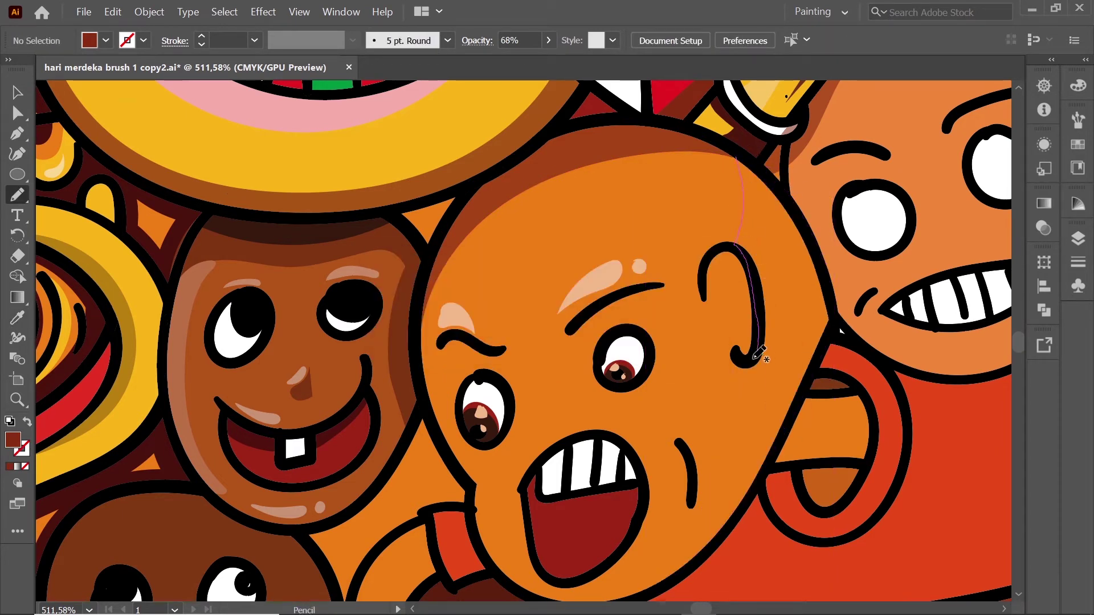
left_click_drag(765, 471, 841, 307)
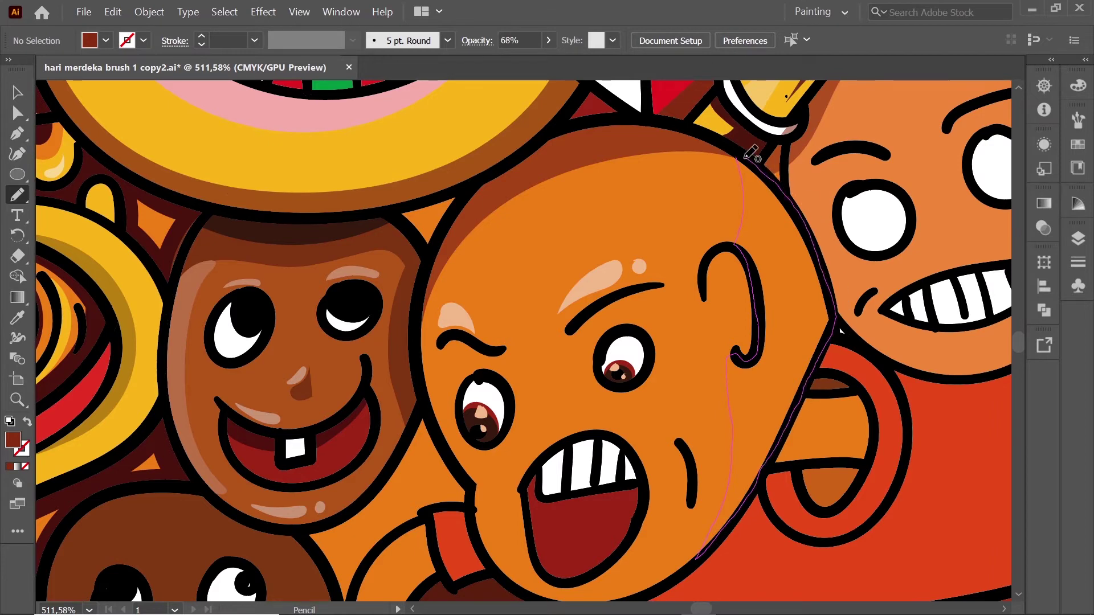
left_click_drag(751, 153, 738, 157)
key("v")
Step: Set a darker maroon fill and draw a shadow on the head's right side
key("i")
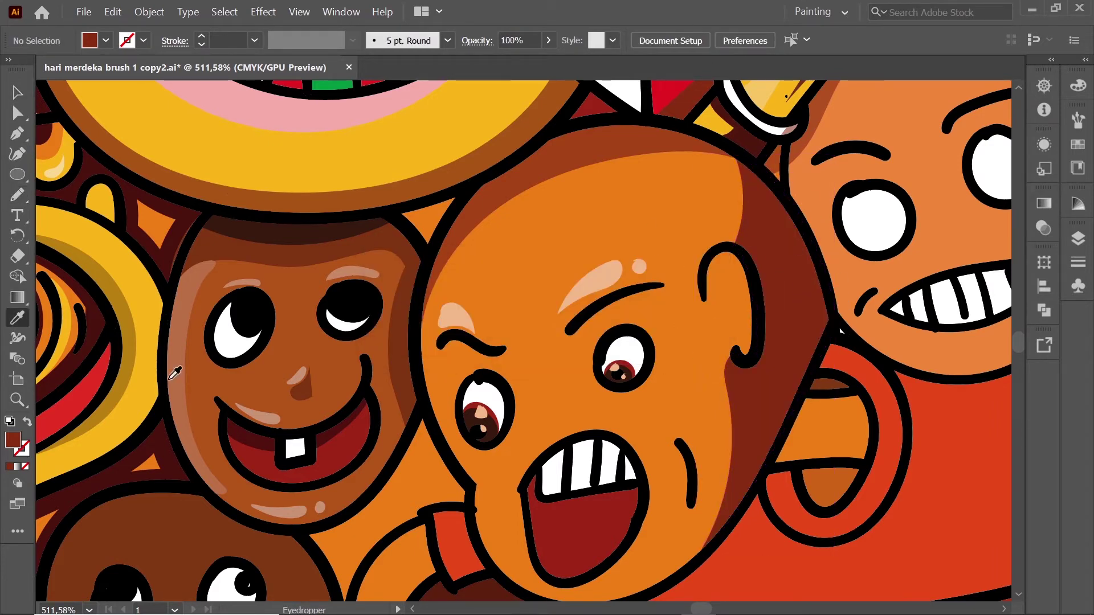
double_click(13, 440)
left_click(496, 344)
key("n")
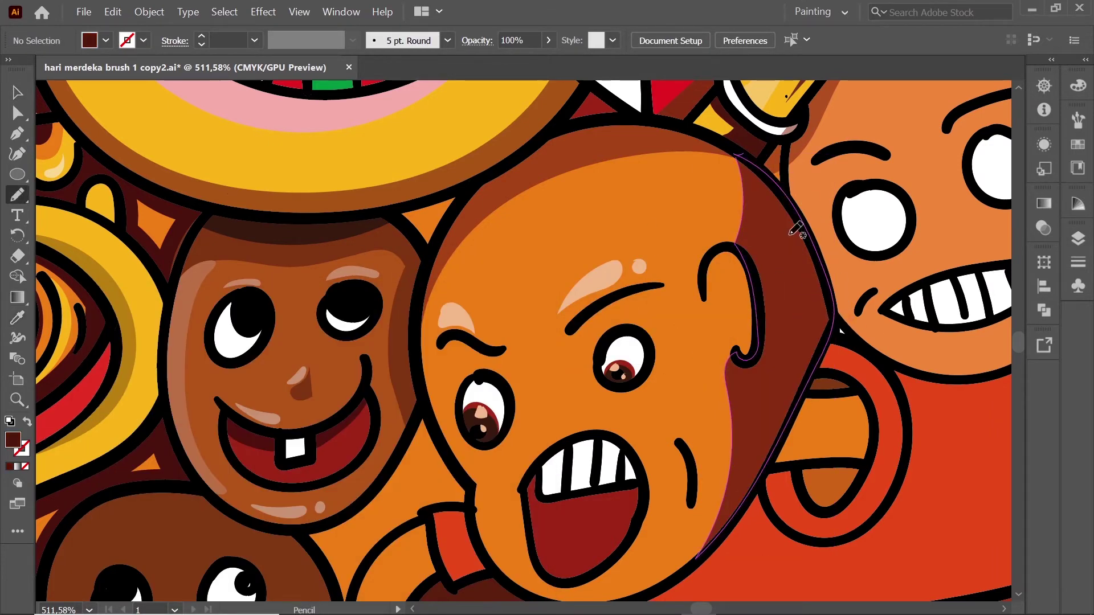
mouse_move(816, 239)
left_mouse_down()
mouse_move(818, 323)
mouse_move(786, 427)
mouse_move(715, 442)
mouse_move(757, 281)
left_mouse_up()
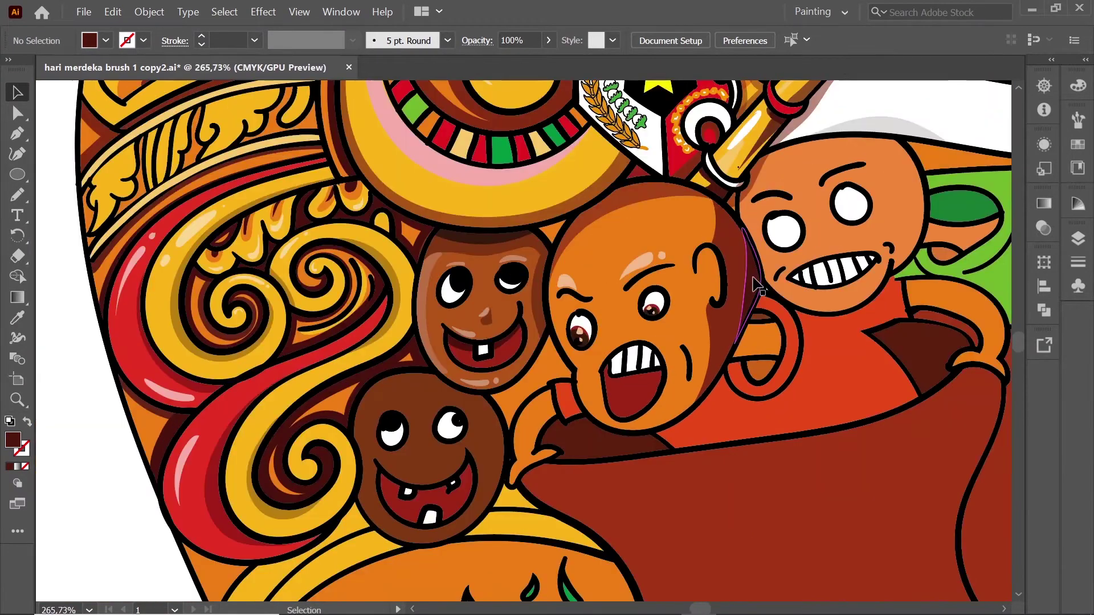
Step: Add a 68%-opacity dark maroon shadow between the head and ear
left_click_drag(760, 349, 746, 326)
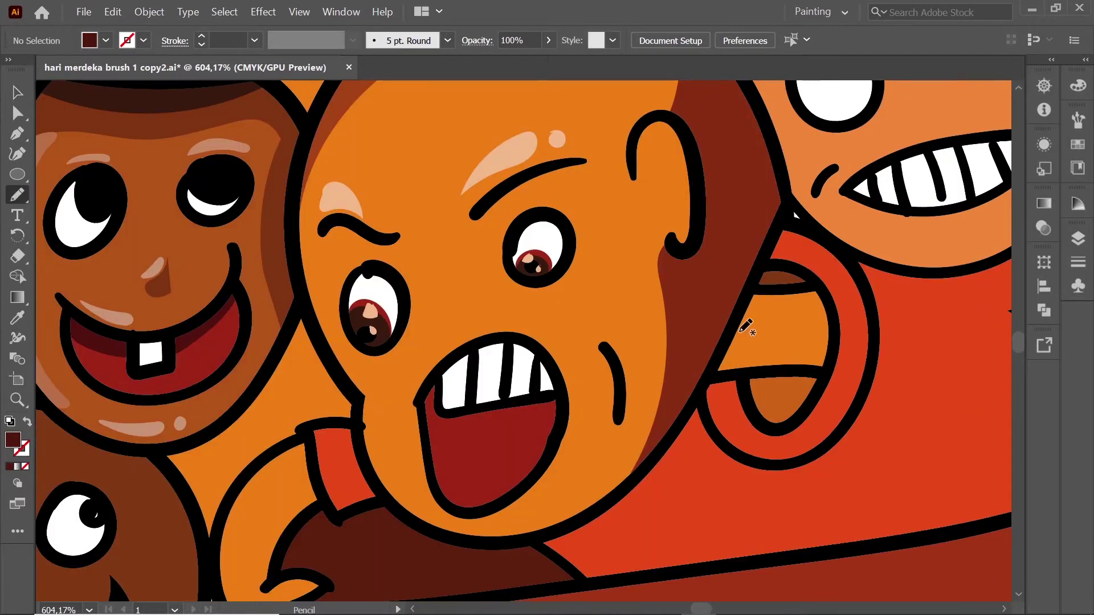
left_click_drag(816, 283, 818, 287)
key("ctrl+z")
left_click_drag(724, 358, 722, 360)
key("v")
left_click(723, 188)
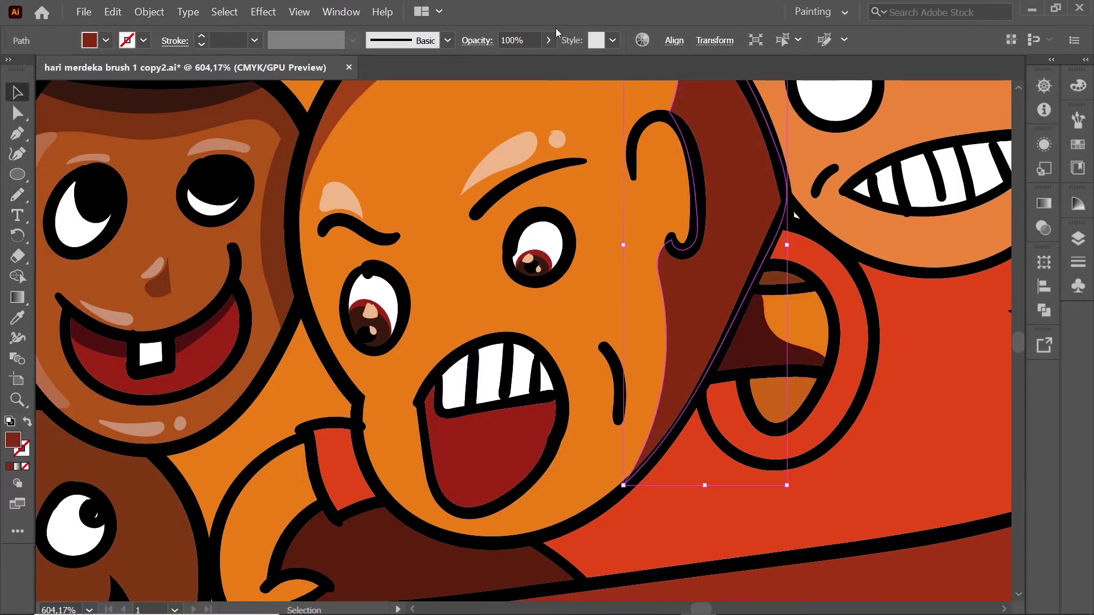
left_click(818, 283)
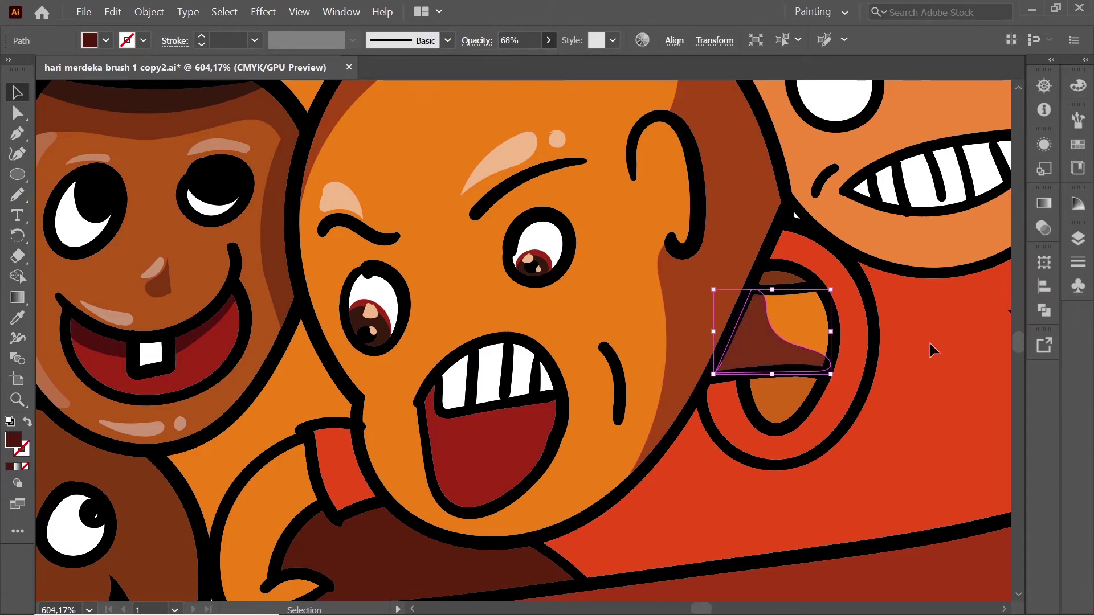
left_click_drag(930, 349, 775, 399)
left_click(727, 254)
Step: Set the fill to #210204 and make Layer 5 the target layer
key("n")
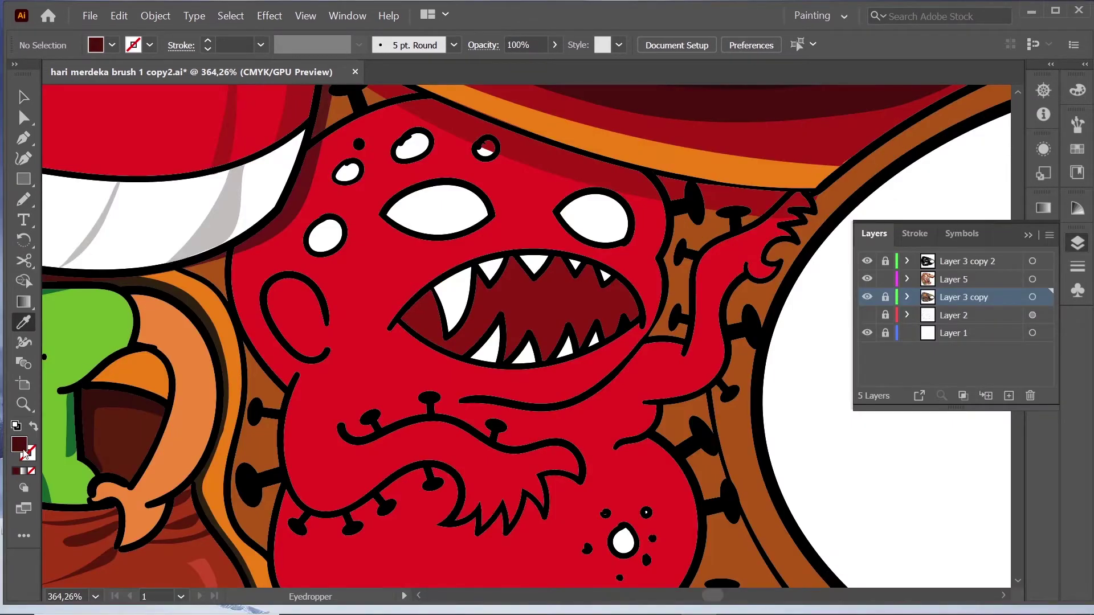
double_click(20, 443)
type("210204")
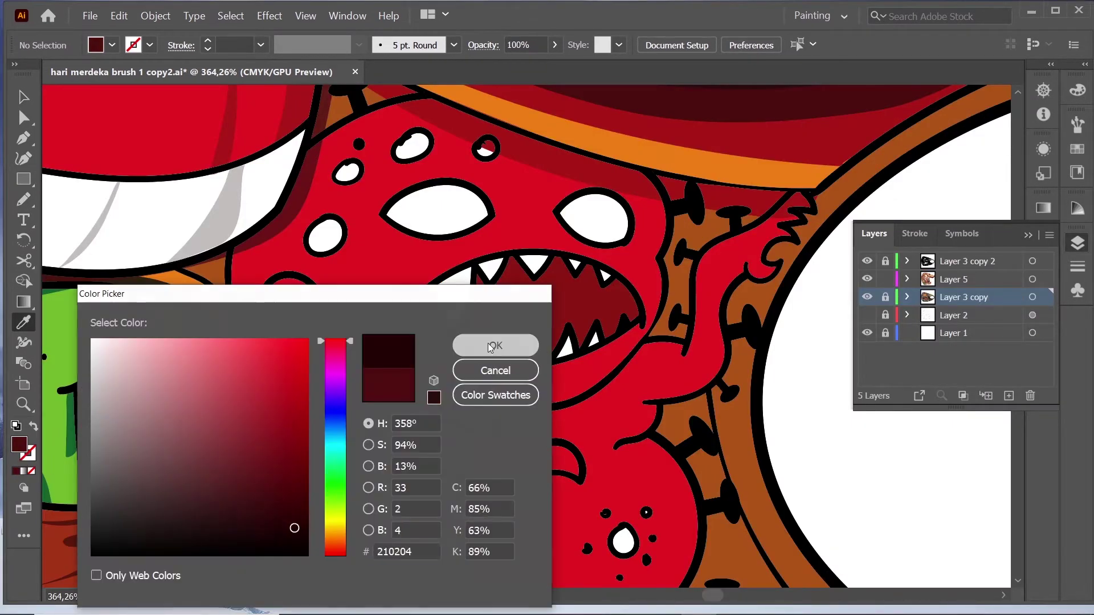
left_click(495, 341)
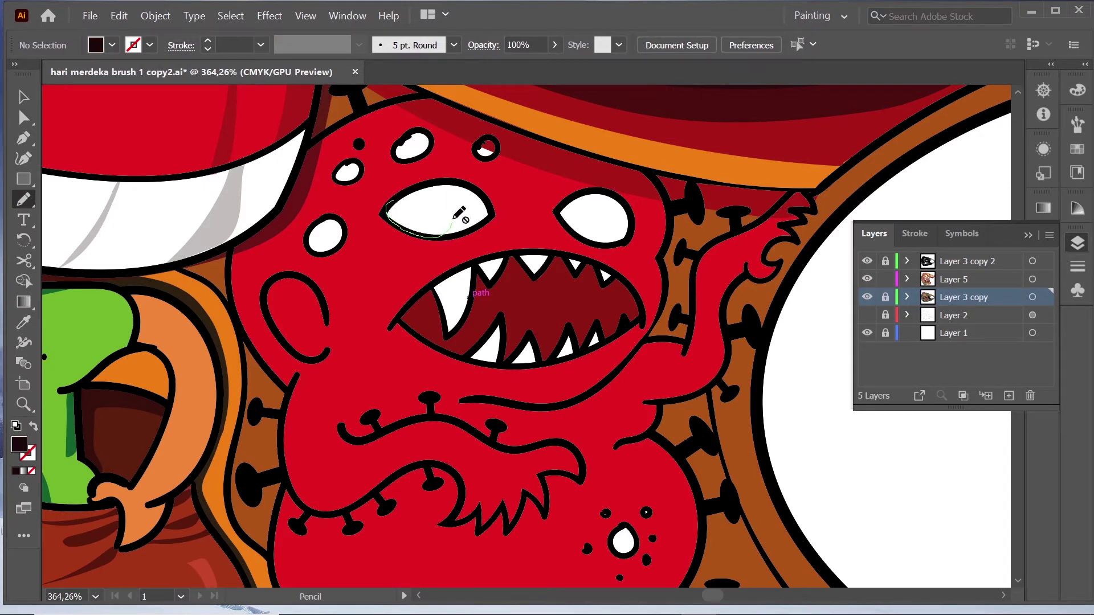
left_click(912, 280)
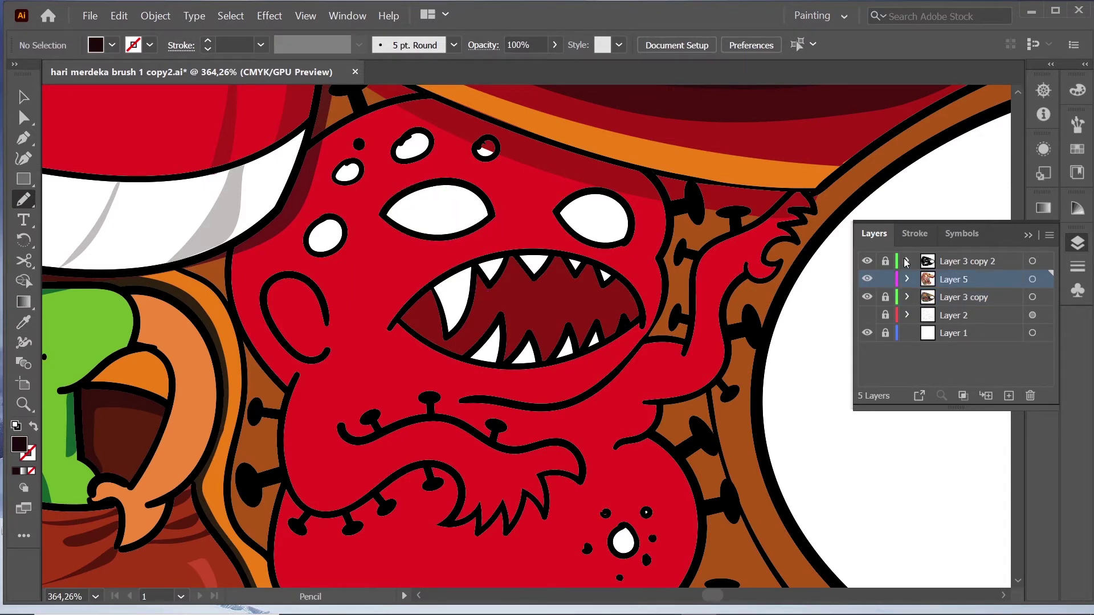
left_click(1028, 235)
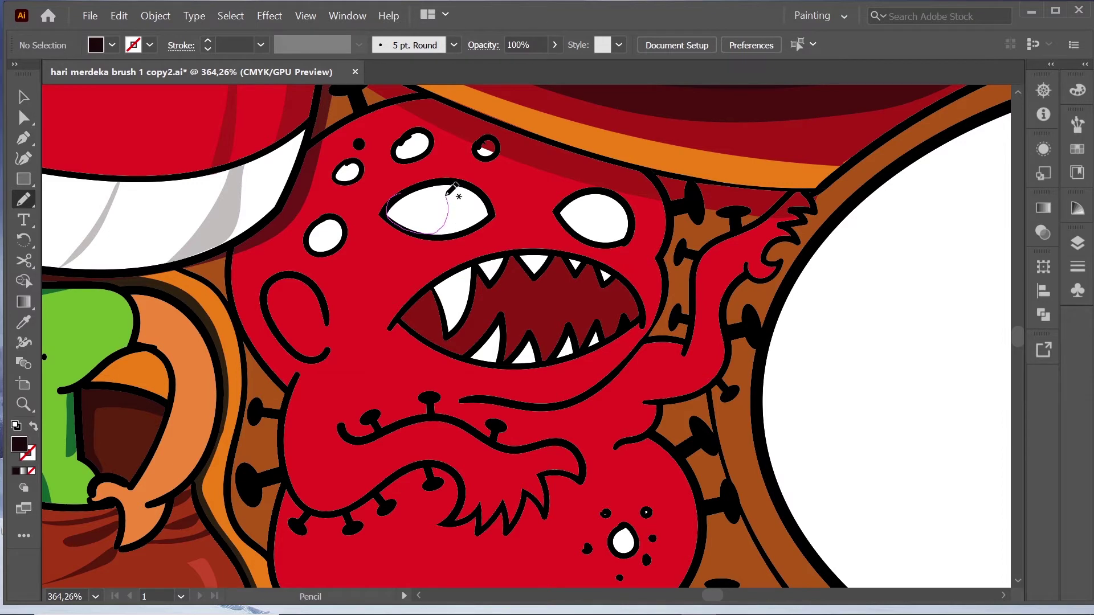
Step: Draw dark maroon irises in both of the red monster's eyes
left_click_drag(404, 192, 406, 193)
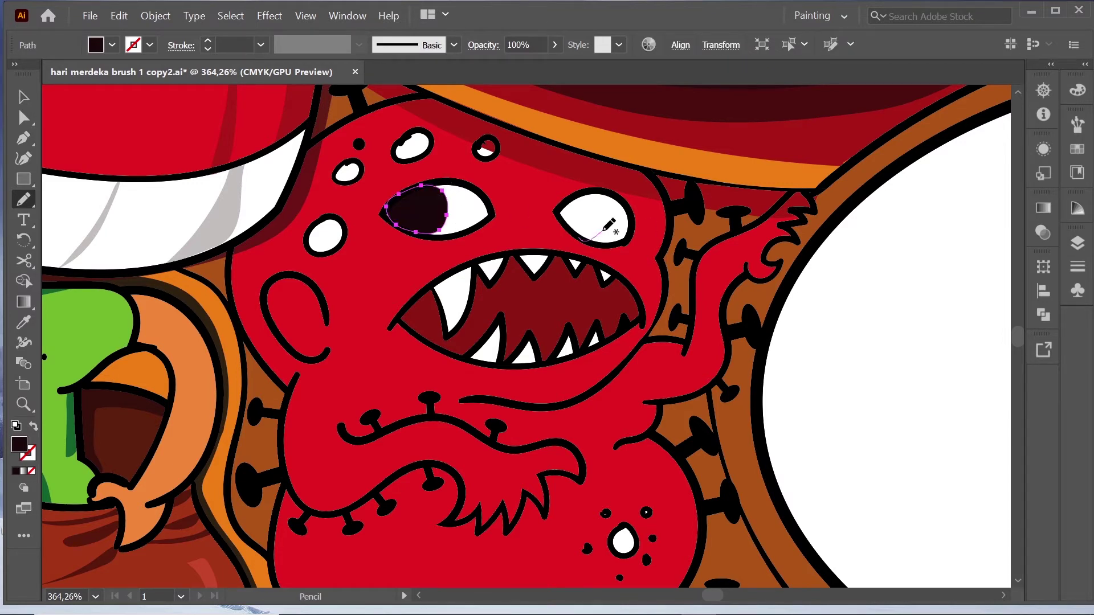
left_click_drag(576, 229, 580, 231)
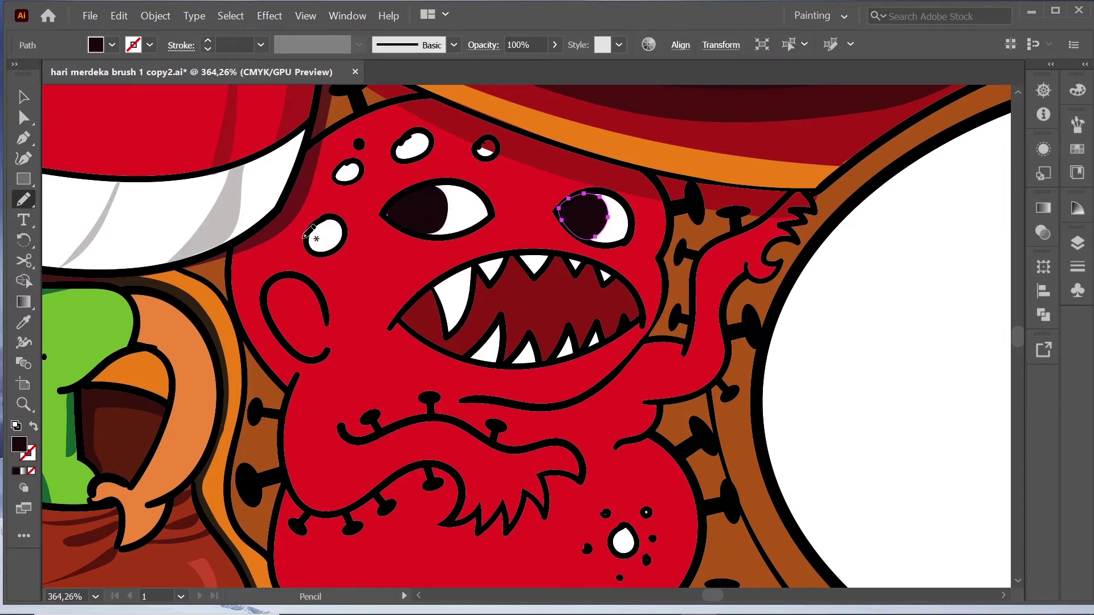
key("v")
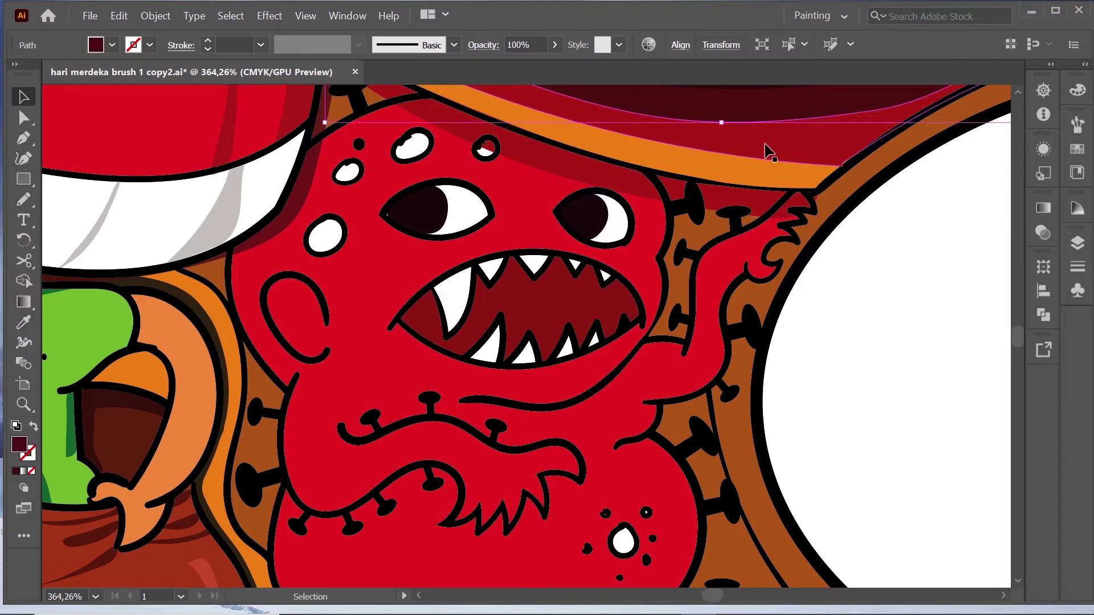
key("ctrl+shift+a")
Step: Draw darker shaded crescents across the right and left irises
key("i")
scroll(569, 188, "up", 3)
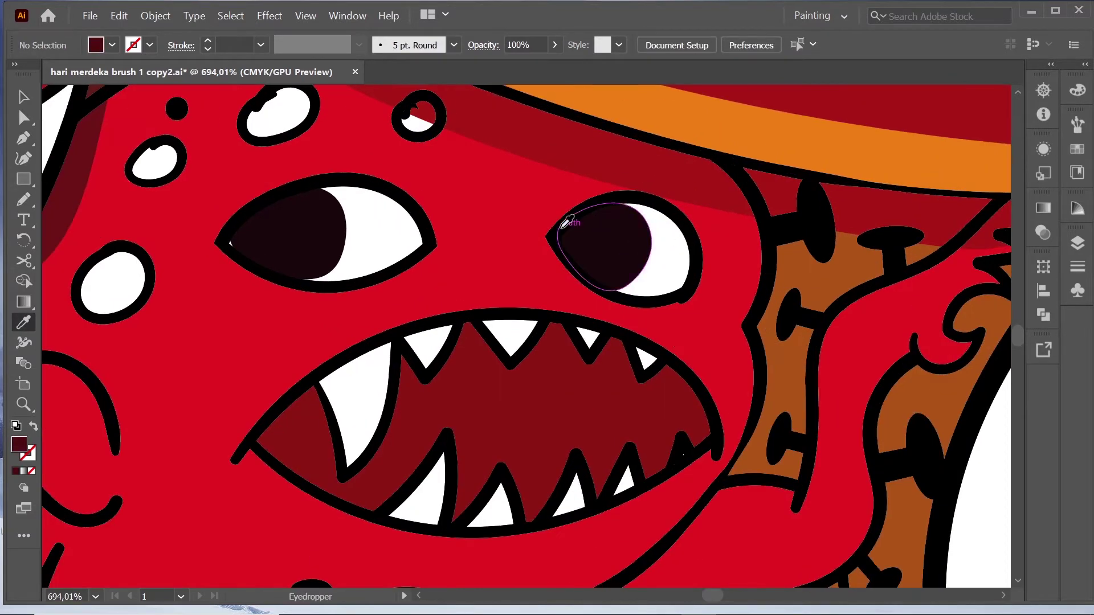
key("n")
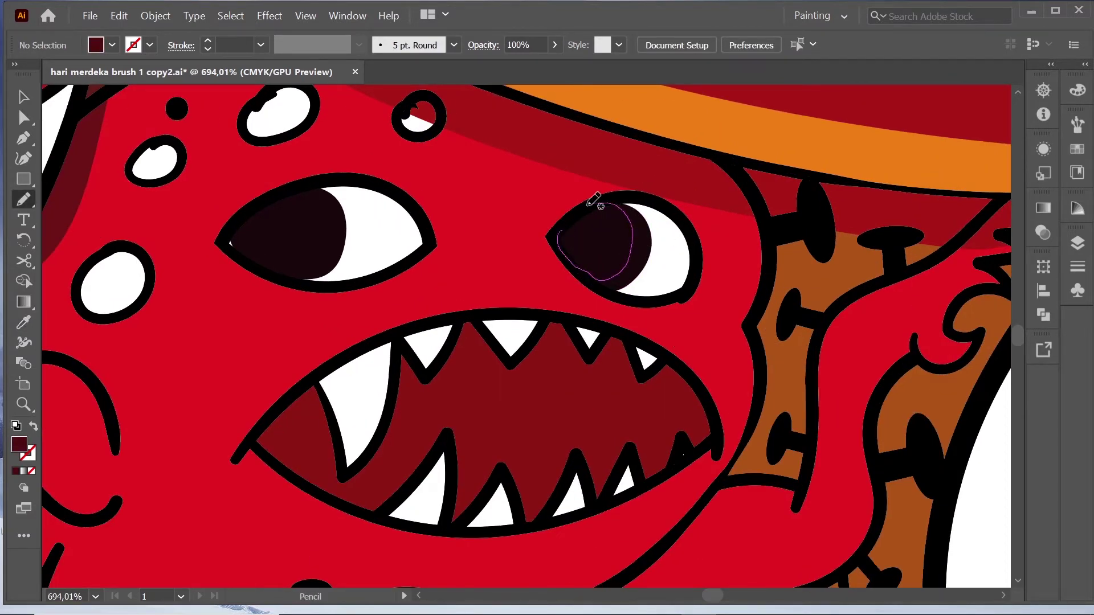
mouse_move(595, 199)
left_mouse_down()
mouse_move(580, 224)
mouse_move(579, 208)
left_mouse_up()
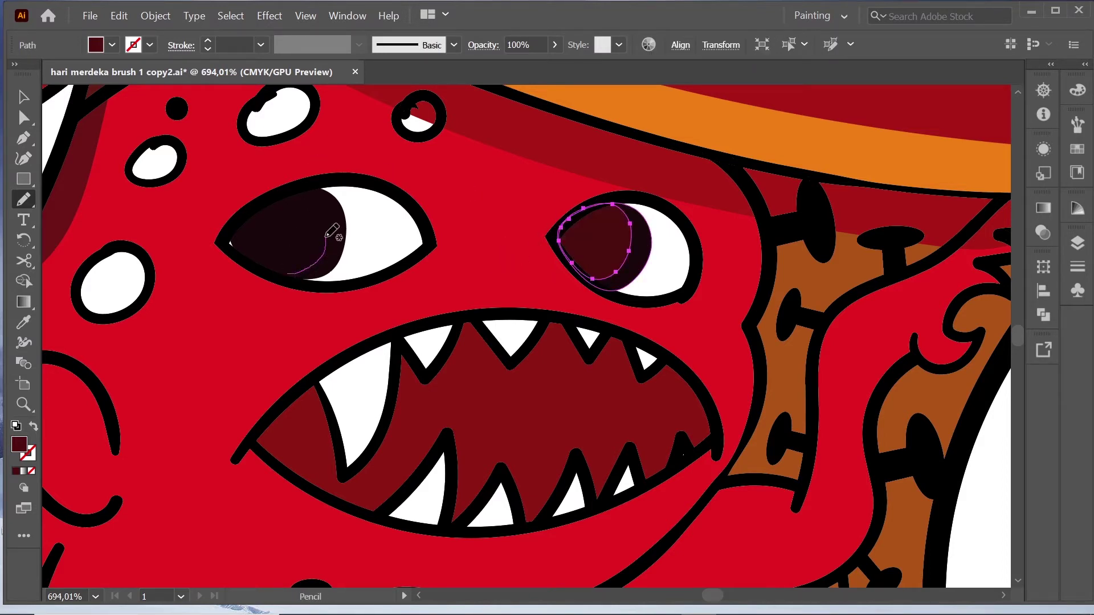
left_click_drag(288, 268, 231, 244)
key("v")
key("ctrl+shift+a")
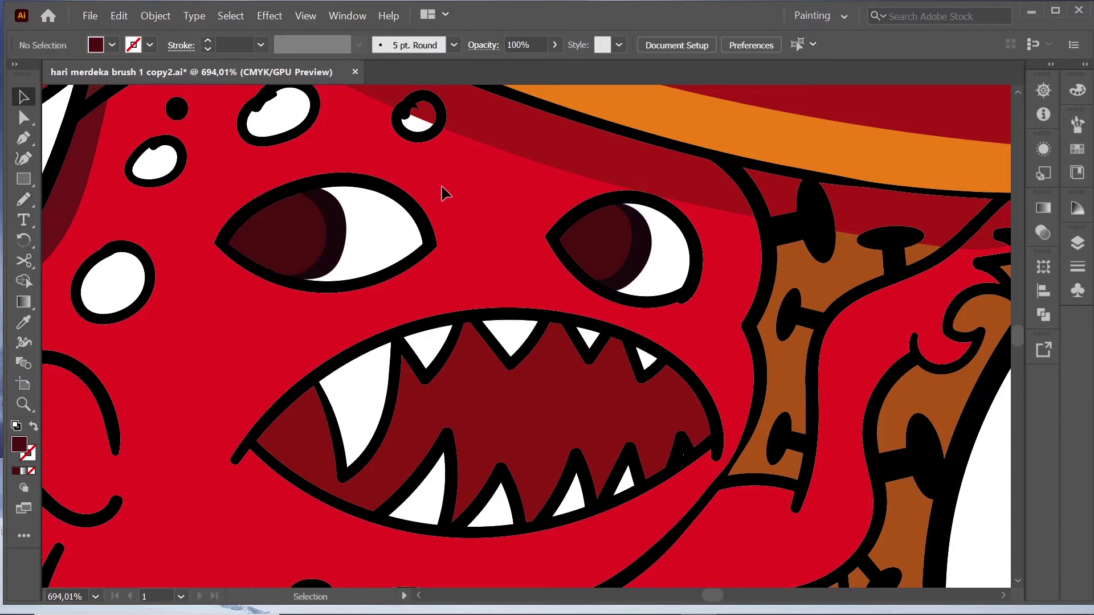
Step: Draw black ellipse pupils over the irises and check their placement
key("l")
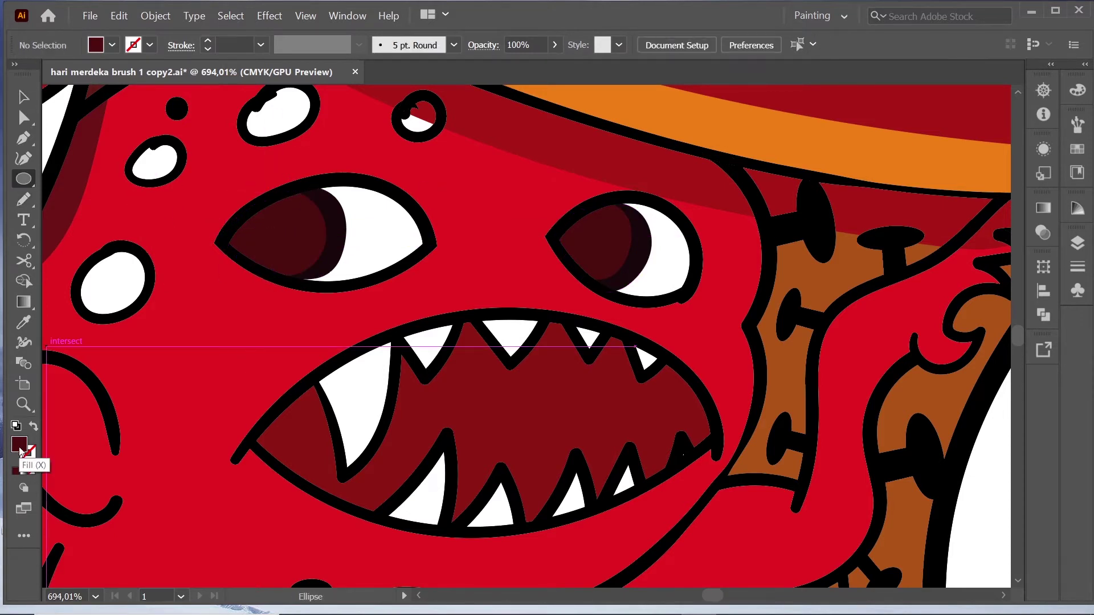
double_click(19, 445)
left_click(308, 555)
left_click(496, 343)
mouse_move(242, 227)
left_mouse_down()
mouse_move(290, 265)
mouse_move(282, 238)
mouse_move(604, 244)
left_mouse_up()
key("v")
left_click(568, 240)
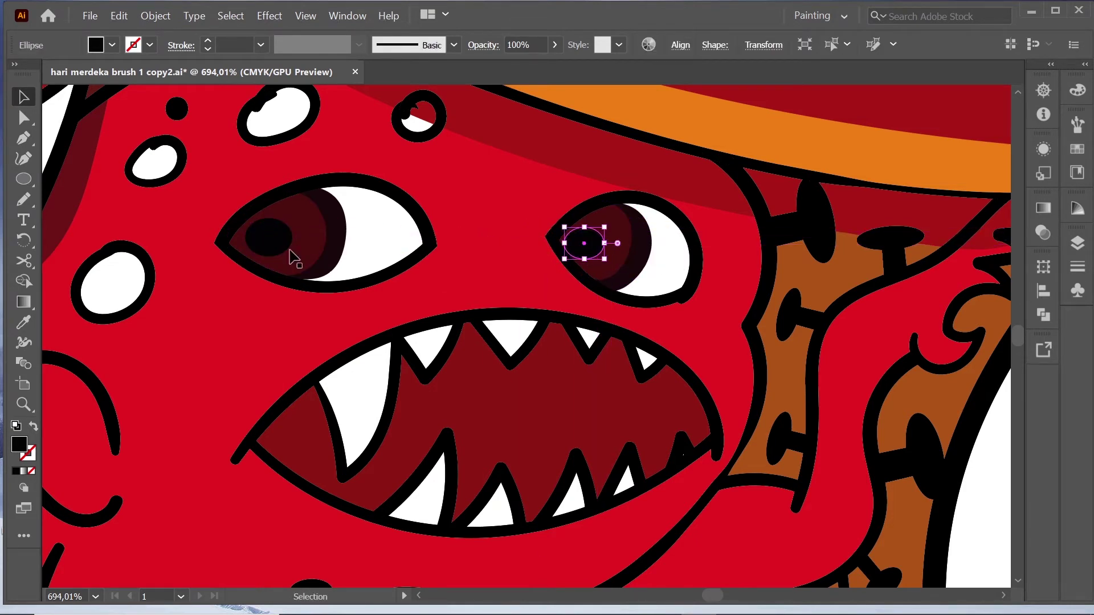
left_click(268, 239)
left_click(458, 193)
Step: Sample a colour from the artwork and set a pink fill
key("z")
left_click(397, 319, "alt")
scroll(398, 319, "down", 3)
scroll(495, 212, "up", 3)
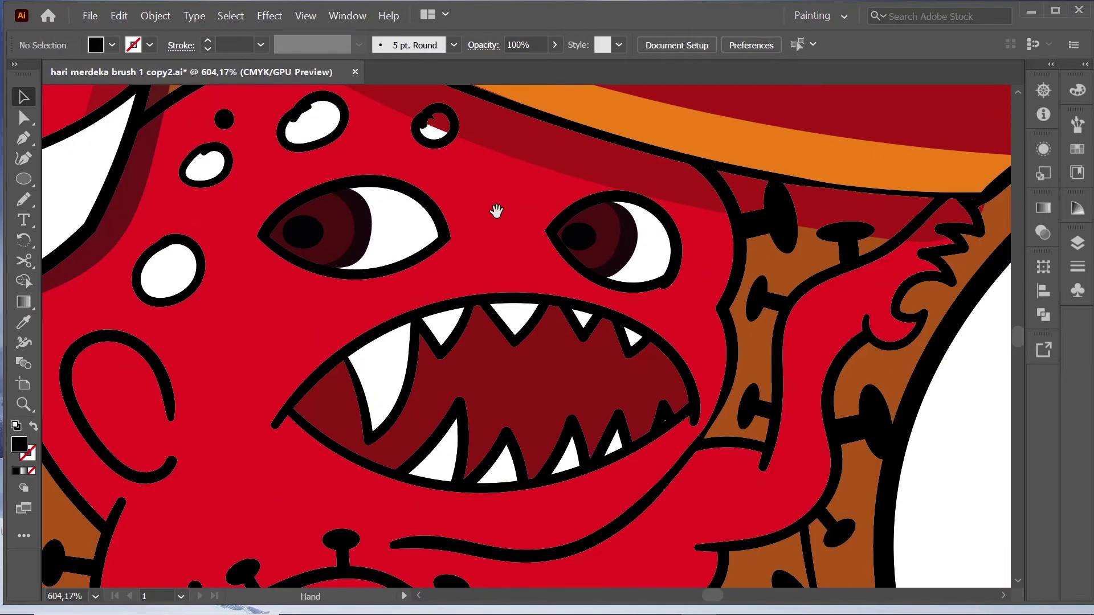
key("i")
left_click(419, 227)
left_click(23, 199)
double_click(19, 444)
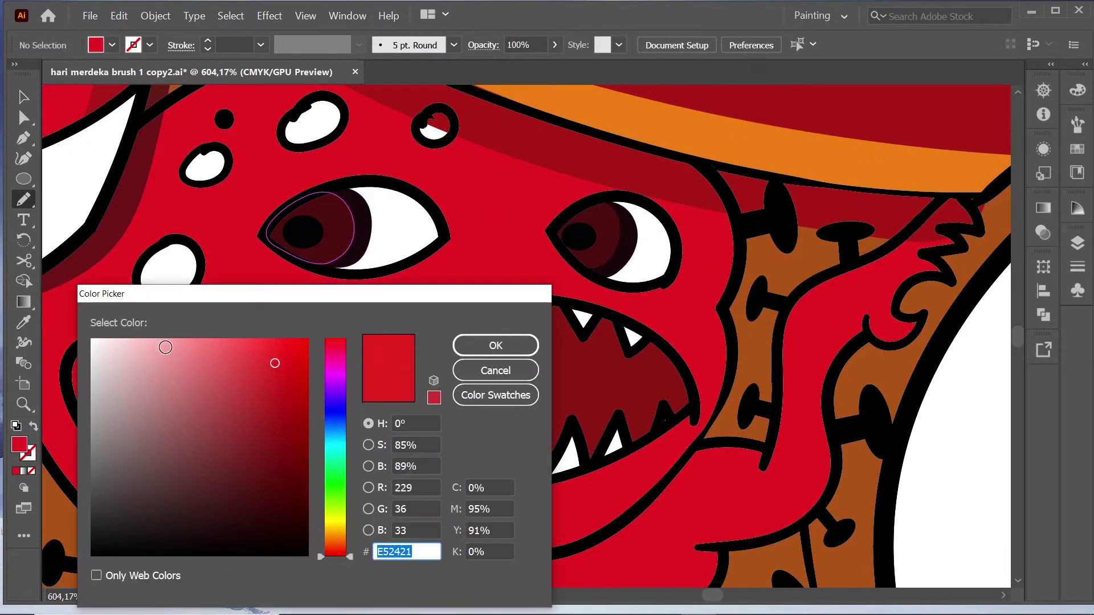
left_click(495, 344)
Step: Draw a pink highlight in the left eye and review both eyes
left_click_drag(344, 238, 343, 238)
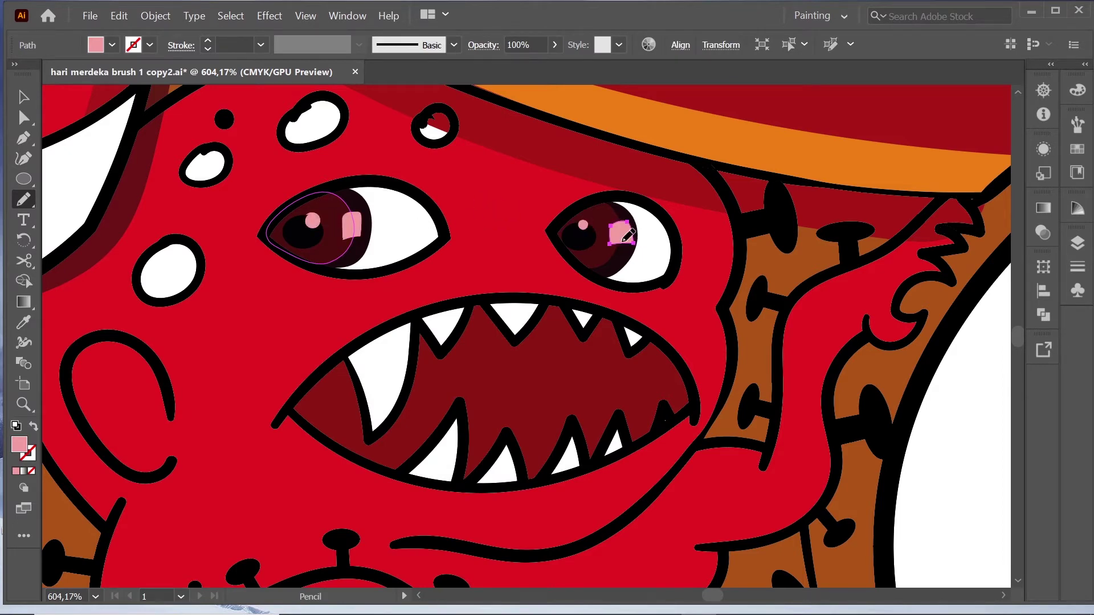
key("v")
left_click_drag(351, 225, 349, 228)
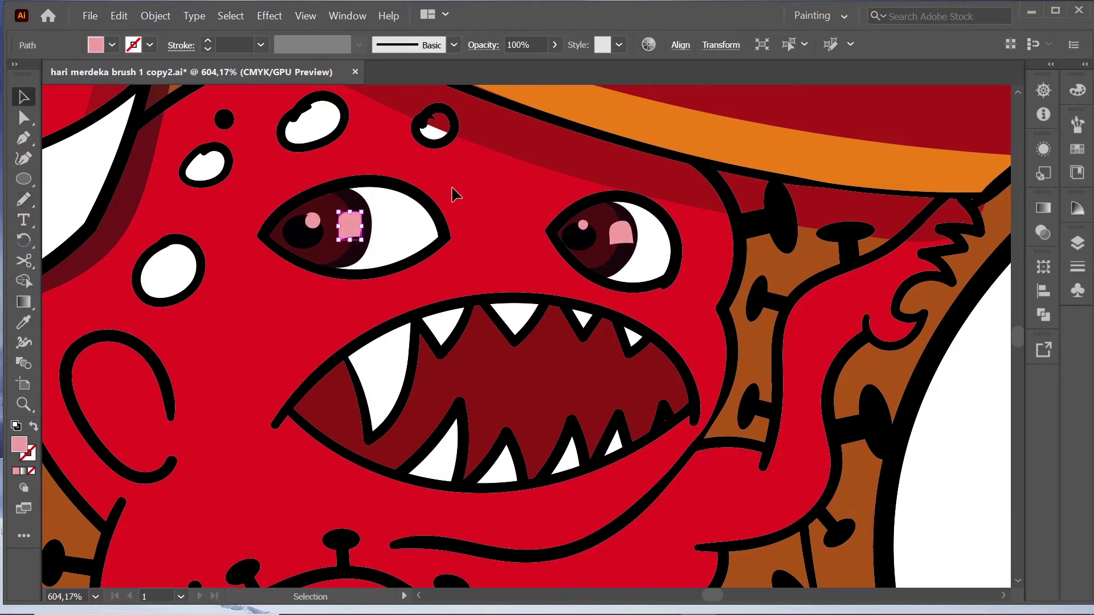
scroll(412, 334, "down", 5)
scroll(412, 334, "up", 3)
Step: Nudge the right eye's pink highlight into place
scroll(664, 220, "up", 2)
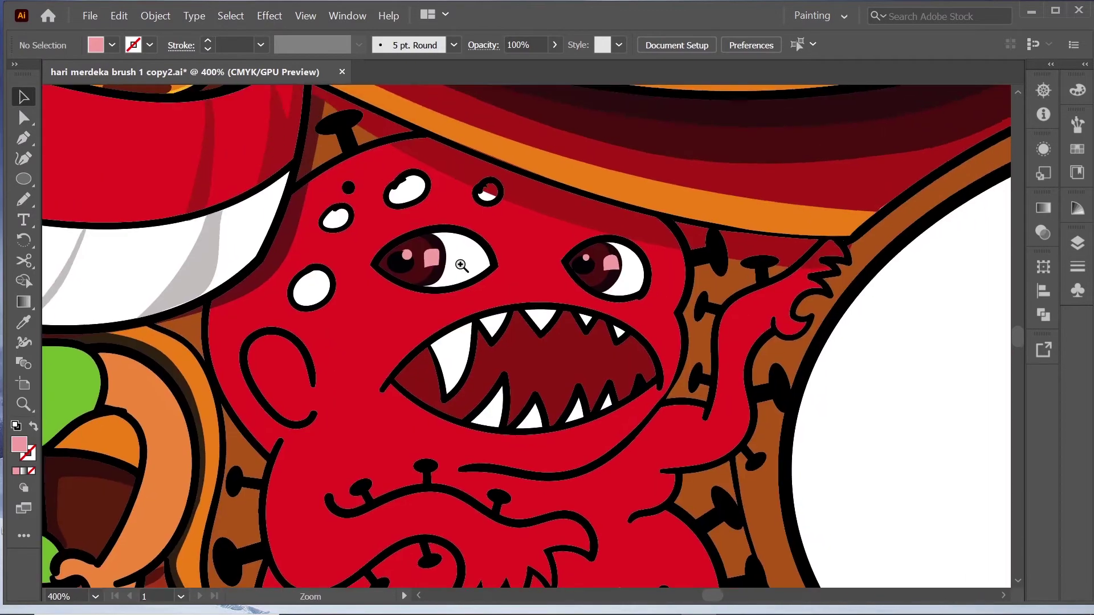
scroll(464, 262, "up", 3)
left_click(406, 263)
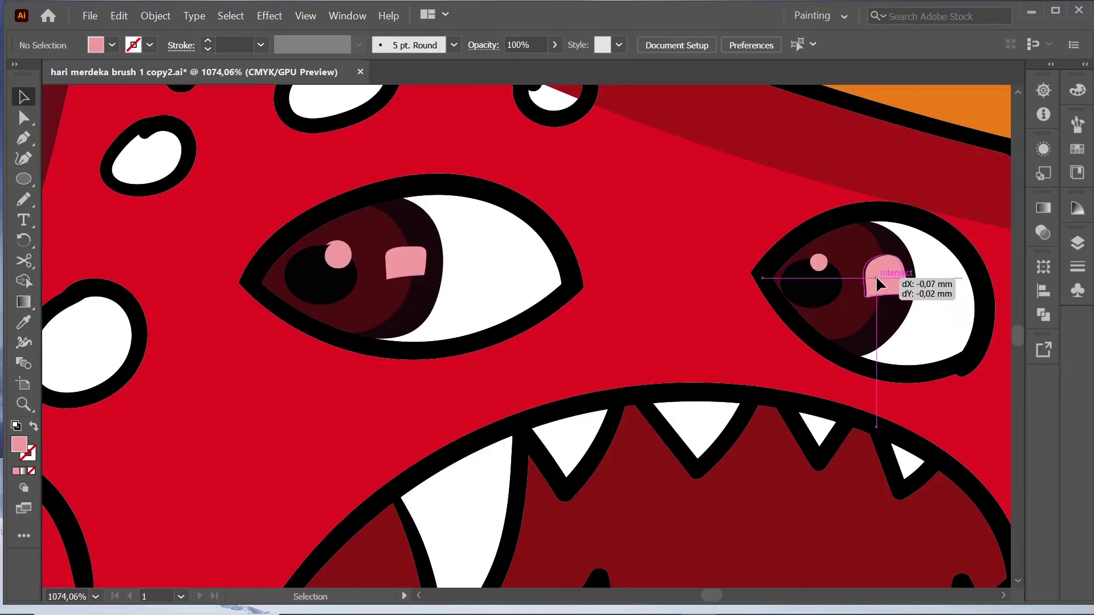
left_click_drag(409, 274, 889, 285)
key("ctrl+shift+a")
Step: Shift the left and right eye highlights slightly and pick up the dark maroon iris colour
scroll(941, 274, "down", 3)
scroll(652, 310, "down", 2)
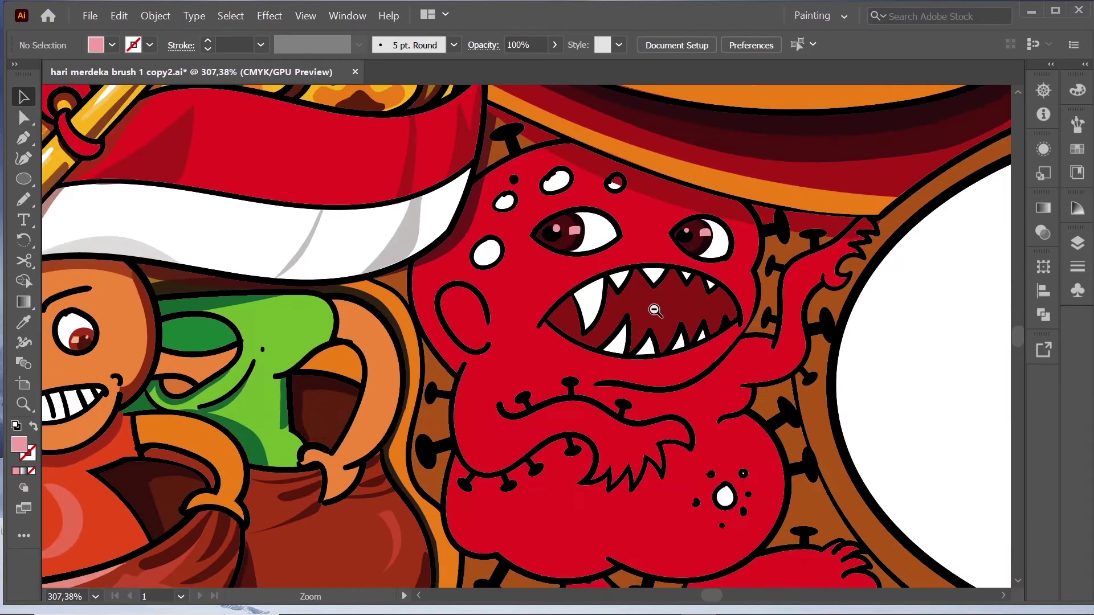
scroll(577, 349, "down", 2)
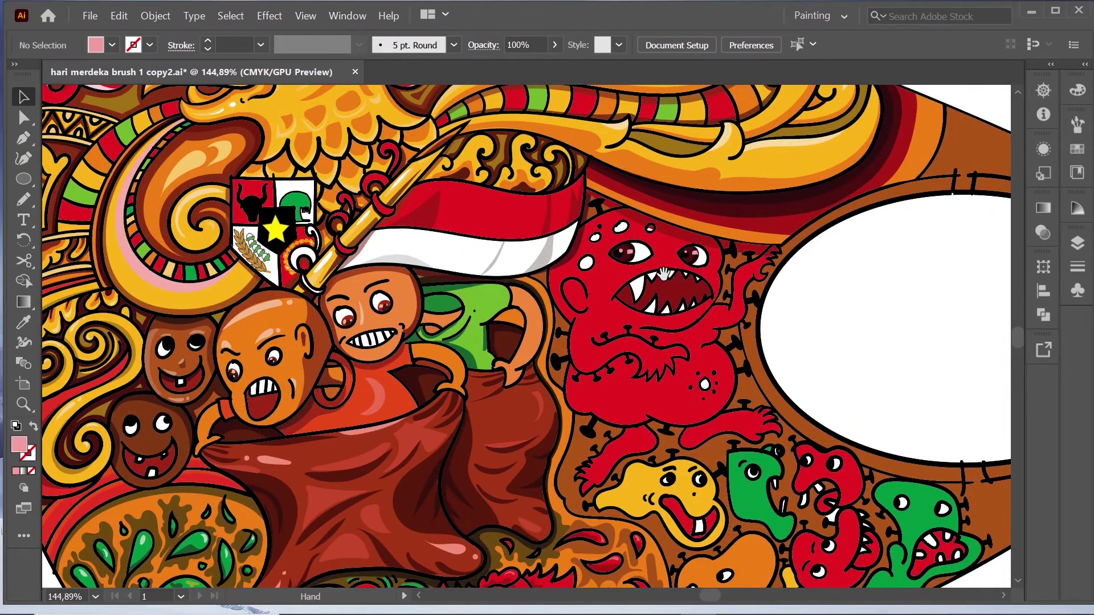
scroll(725, 242, "down", 1)
left_click_drag(722, 251, 680, 354)
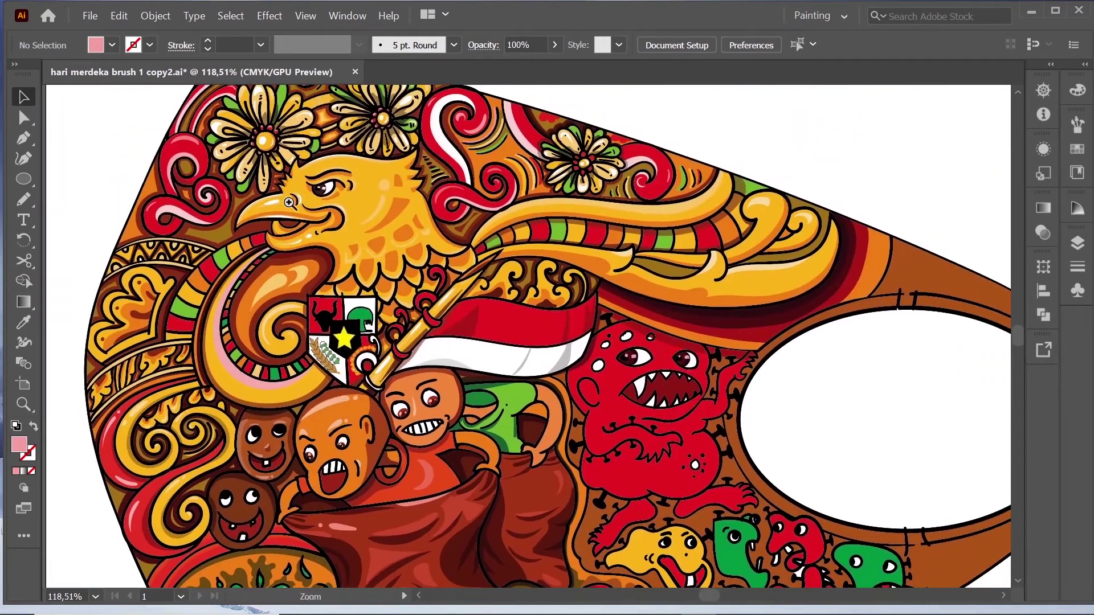
scroll(290, 203, "up", 3)
scroll(464, 317, "down", 3)
left_click_drag(626, 319, 228, 285)
scroll(598, 296, "up", 5)
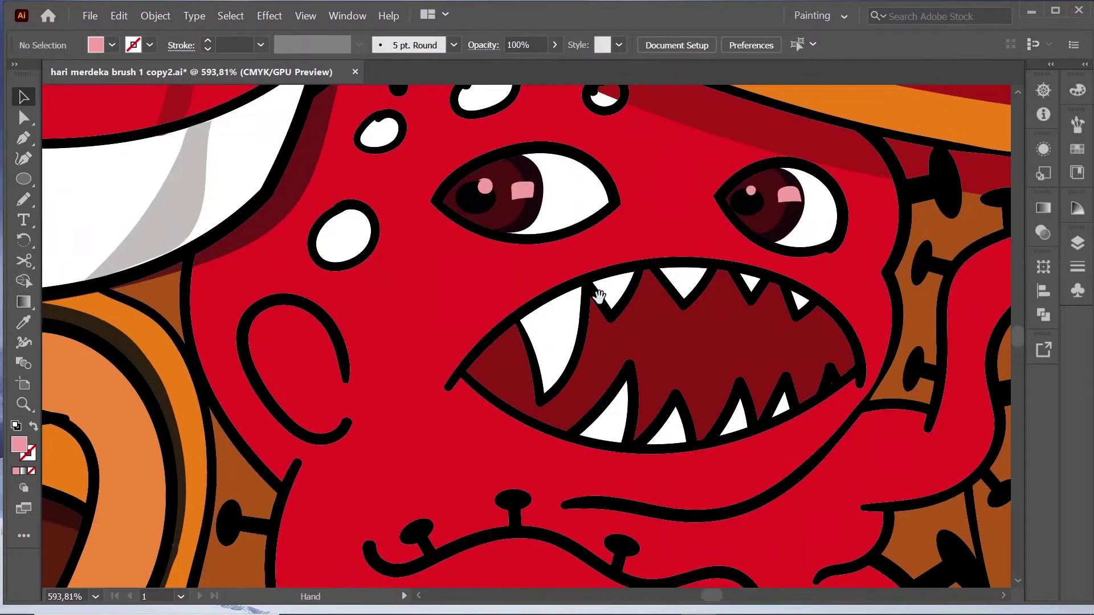
left_click_drag(484, 187, 470, 190)
left_click_drag(751, 191, 744, 195)
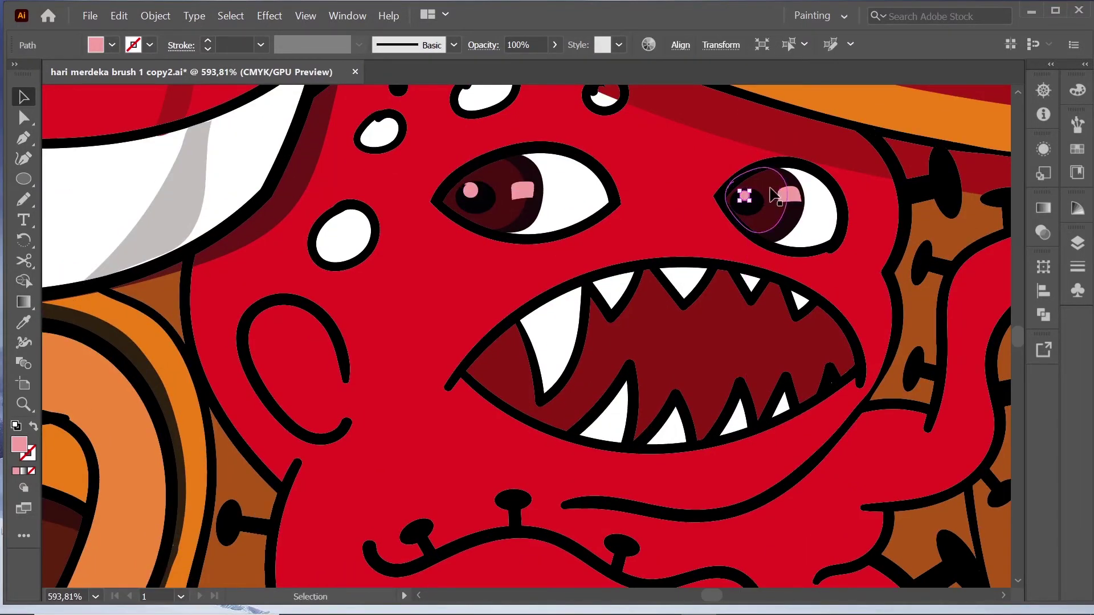
left_click(770, 190)
left_click(505, 283)
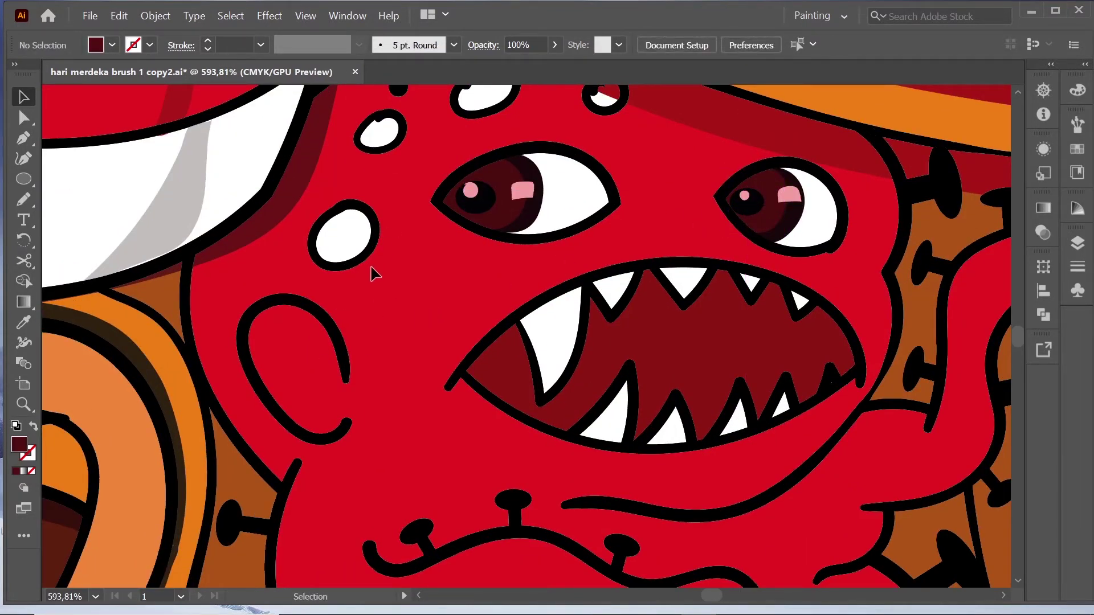
Step: Sample the translucent dark shadow colour, try a left-side shadow, then undo it
key("i")
left_click(268, 239)
key("n")
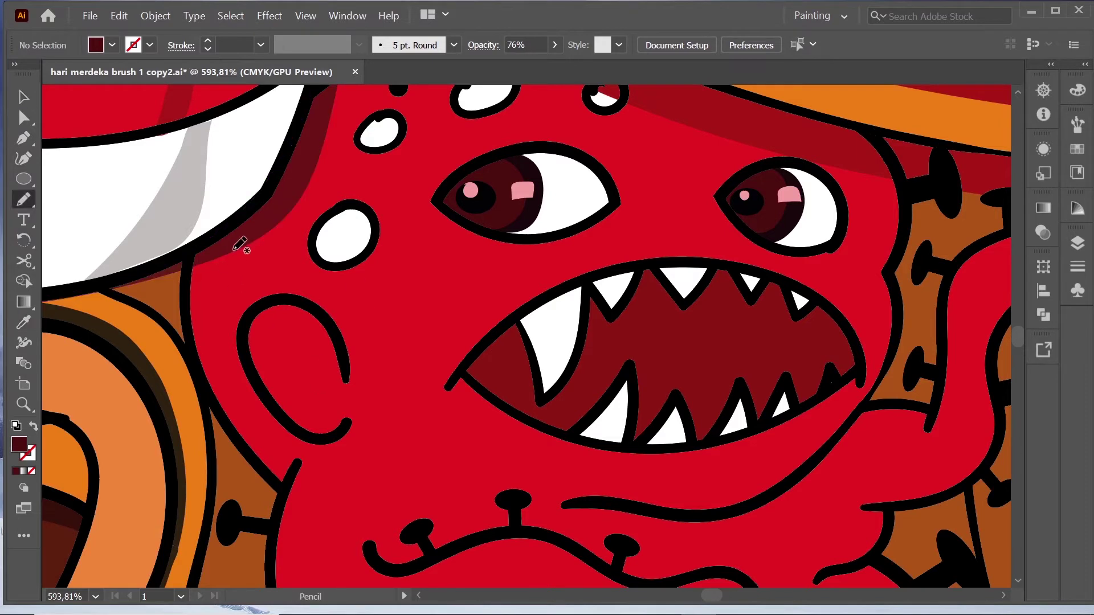
left_click_drag(188, 260, 233, 247)
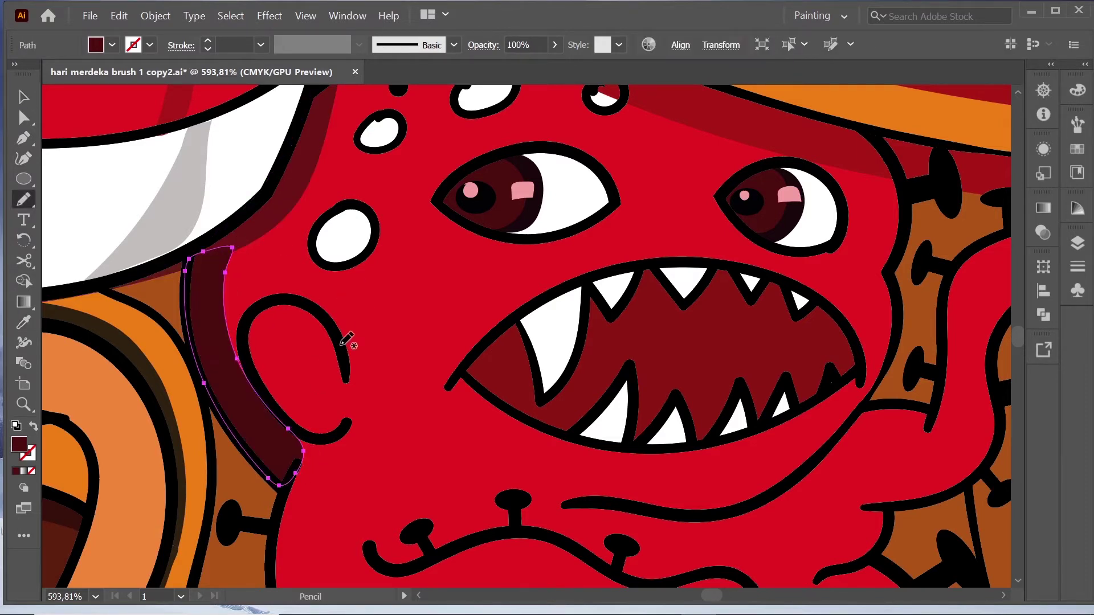
key("ctrl+z")
Step: Set the fill to the darker red 7F0909 in the Color Picker
key("i")
left_click(19, 444)
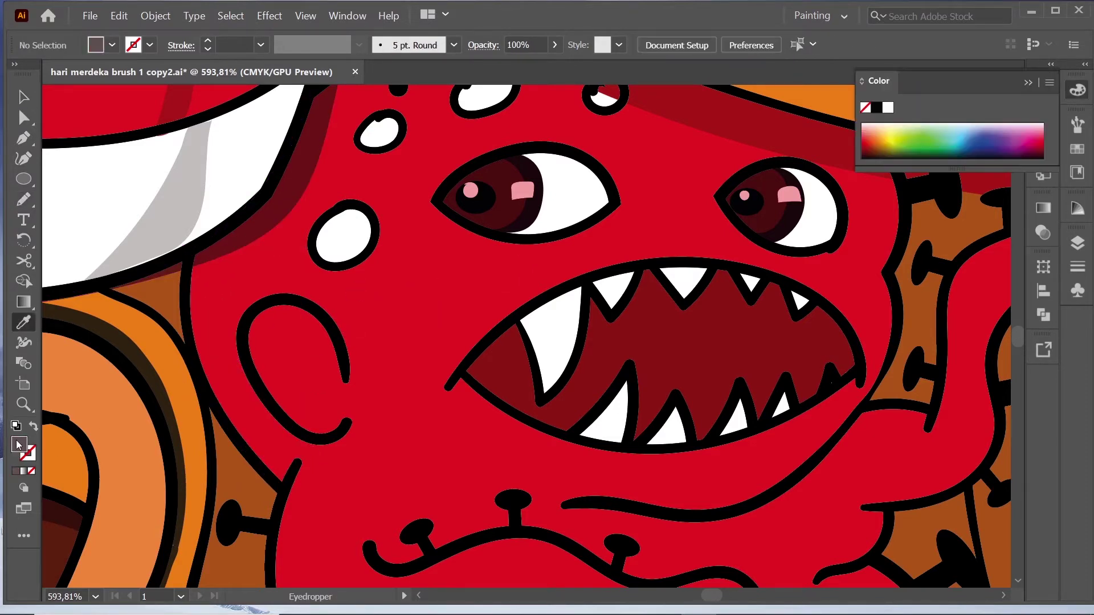
double_click(19, 445)
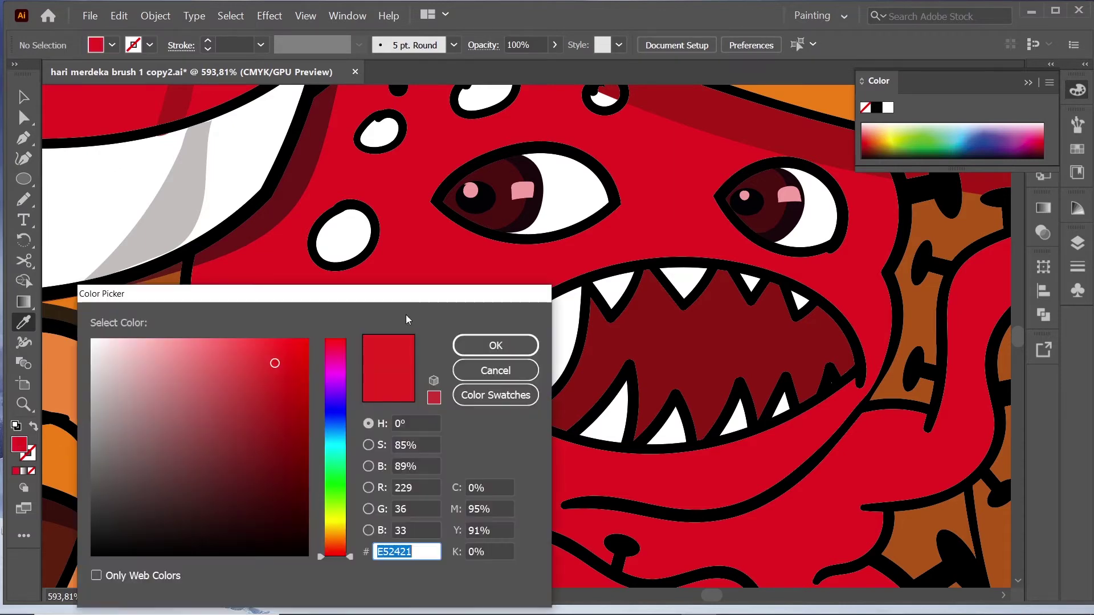
left_click(296, 405)
left_click(496, 345)
key("n")
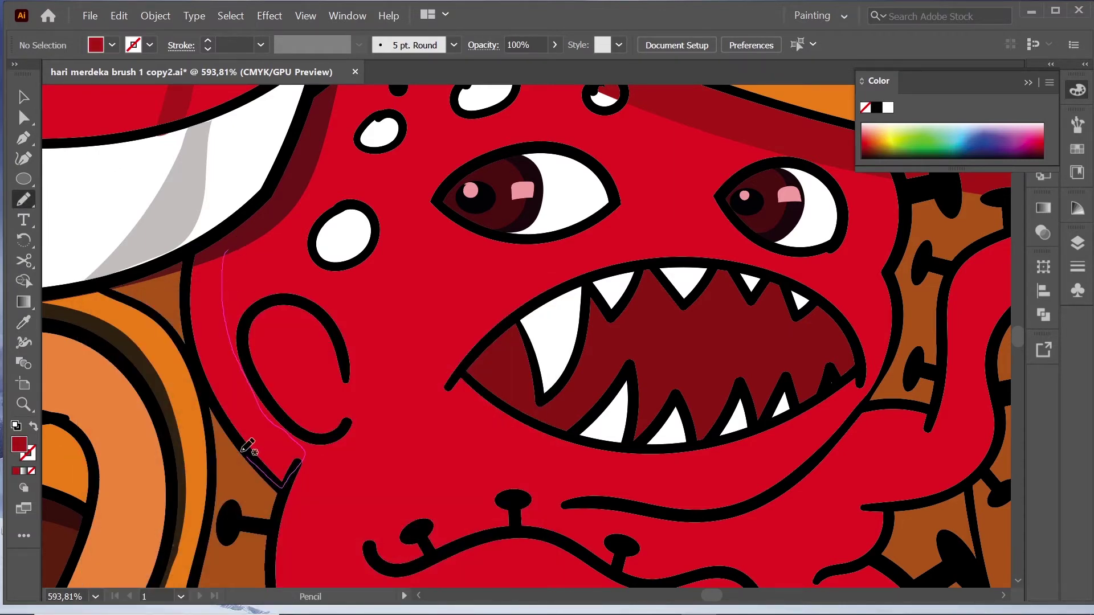
left_click_drag(193, 245, 195, 245)
key("ctrl+z")
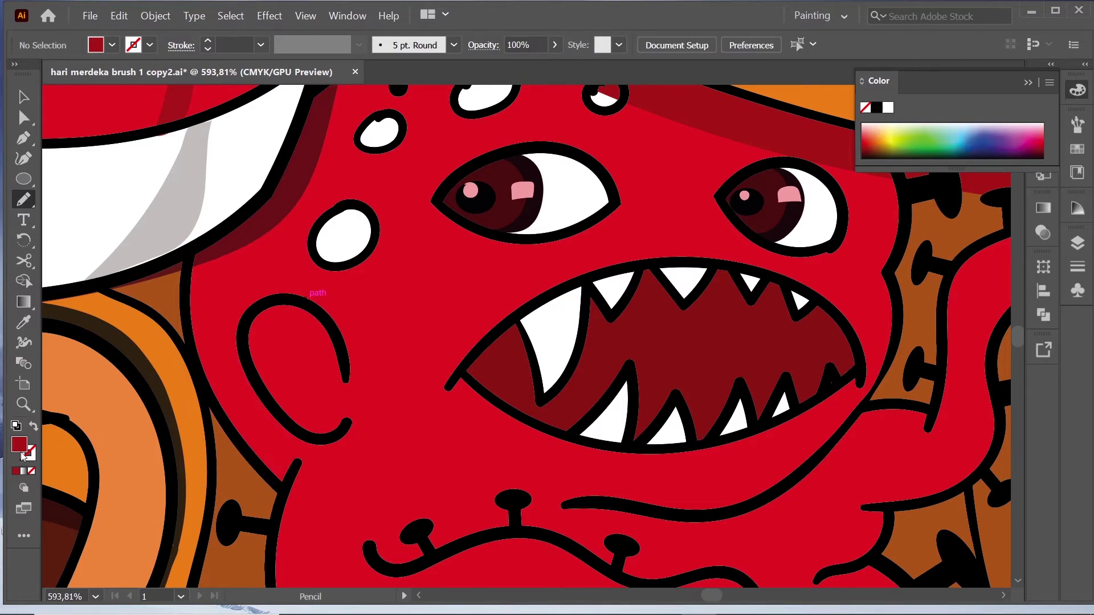
double_click(19, 445)
left_click(496, 345)
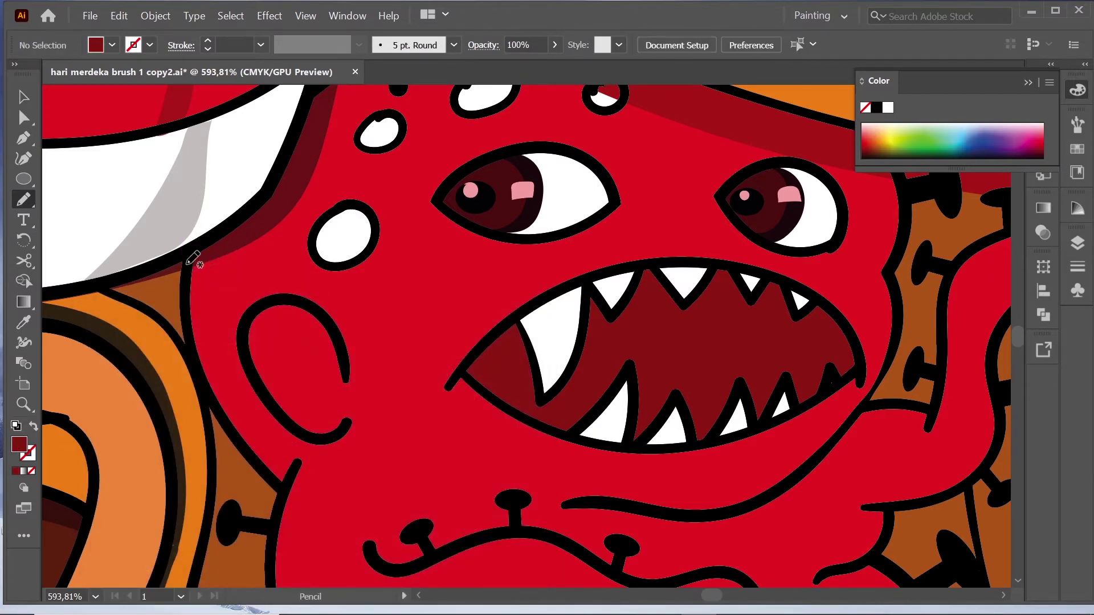
Step: Pencil dark red shadows on the left edge, inside the ear, under forehead spots and the left eye
mouse_move(245, 349)
left_mouse_down()
mouse_move(194, 272)
mouse_move(185, 281)
left_mouse_up()
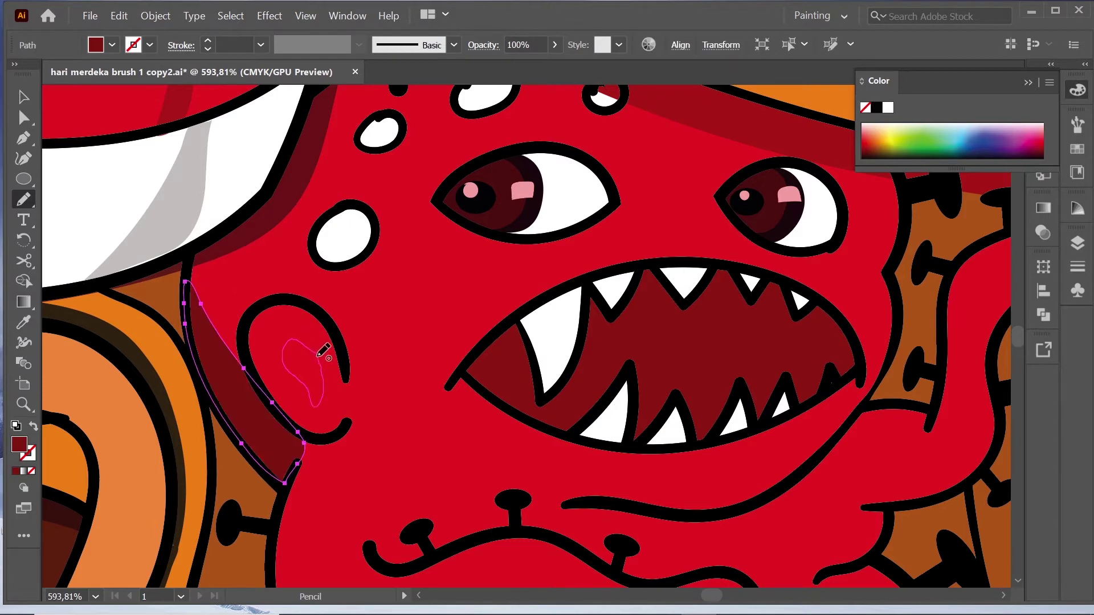
left_click_drag(318, 355, 317, 352)
left_click_drag(356, 258, 360, 254)
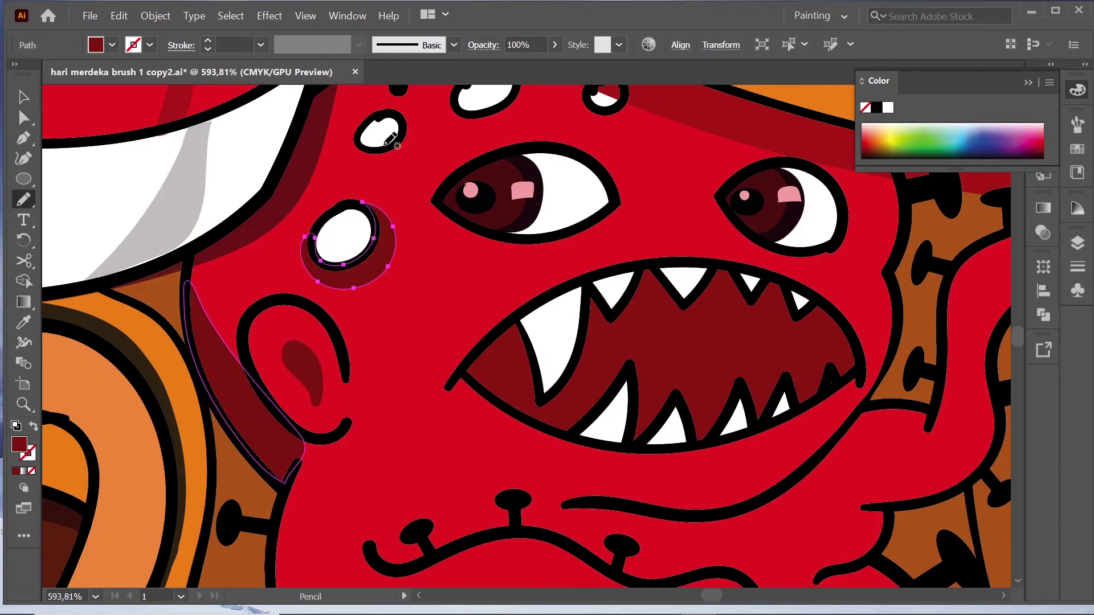
left_click_drag(353, 144, 446, 101)
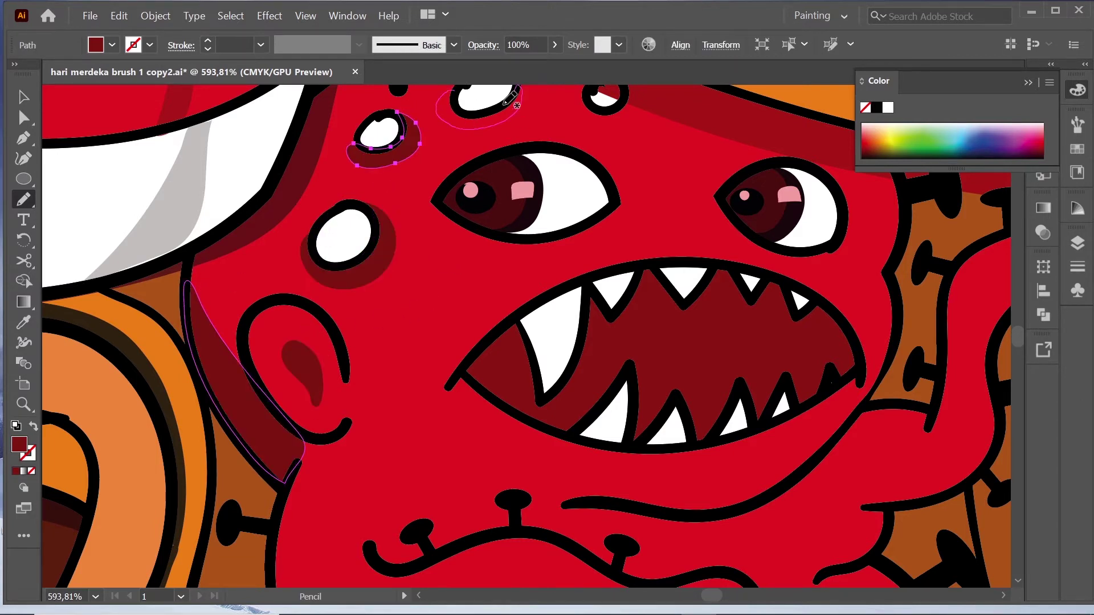
scroll(456, 143, "up", 3)
scroll(456, 142, "left", 3)
left_click_drag(454, 226, 449, 226)
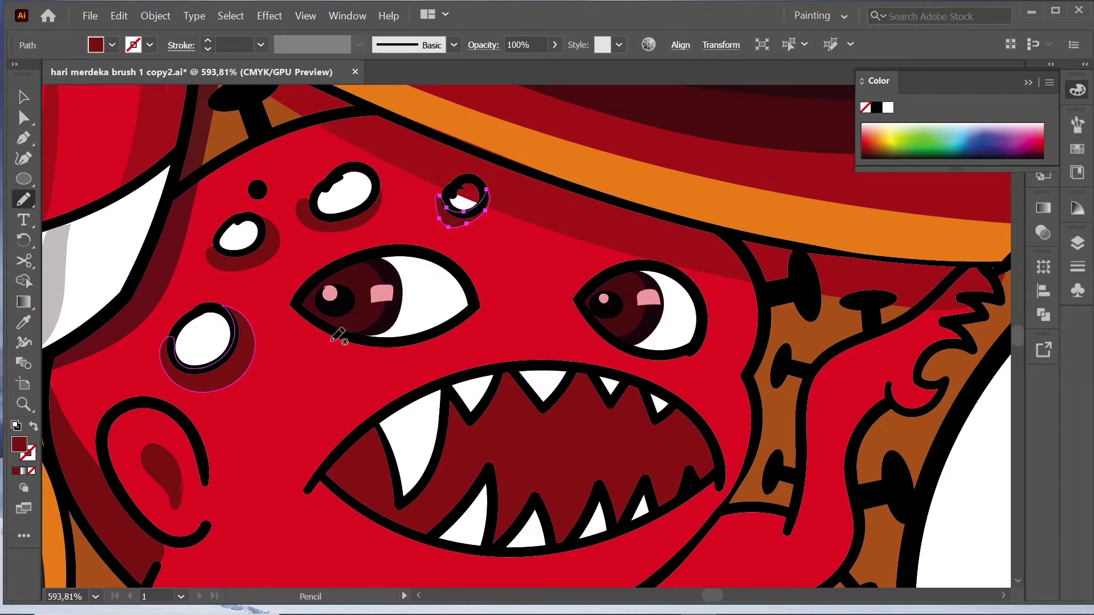
mouse_move(286, 307)
left_mouse_down()
mouse_move(308, 364)
mouse_move(284, 306)
left_mouse_up()
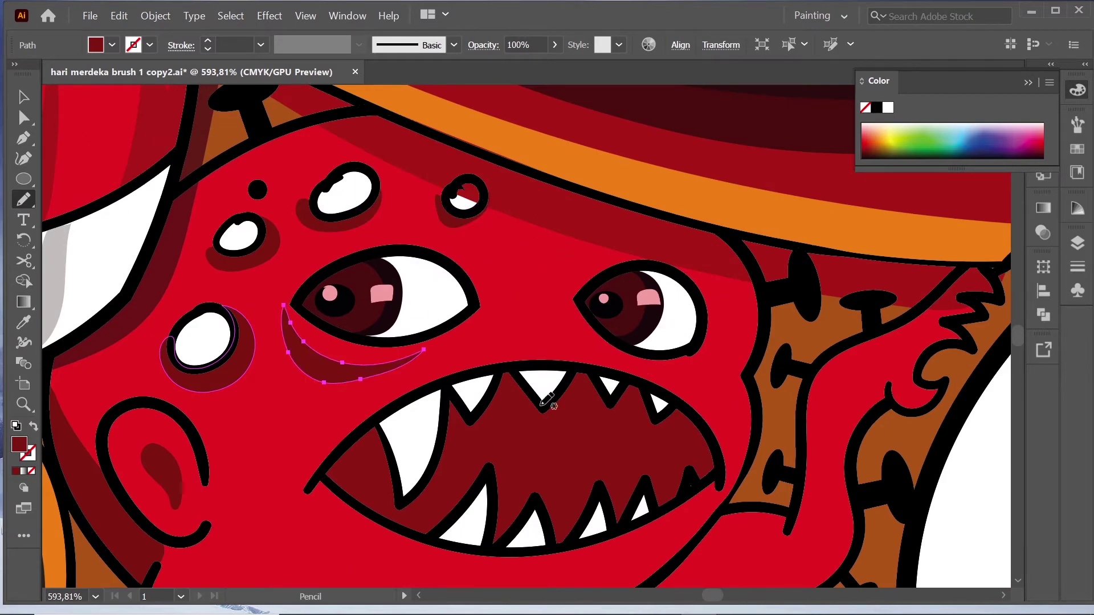
Step: Draw a closed dark red shadow down the cheek beside the mouth
left_click_drag(546, 400, 455, 293)
left_click_drag(645, 211, 549, 496)
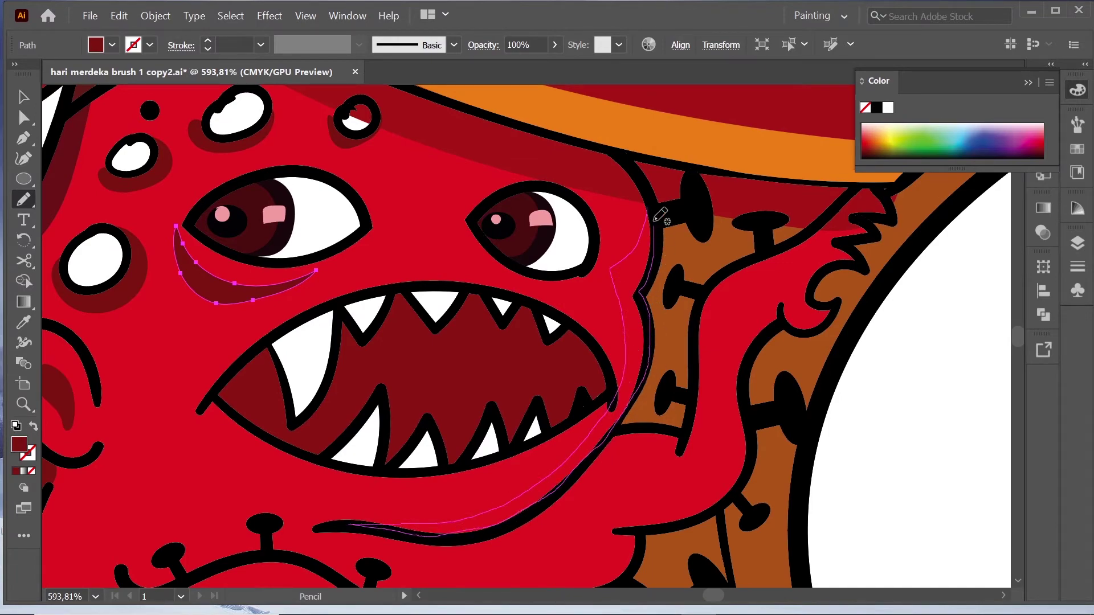
left_click_drag(549, 496, 655, 214)
key("ctrl+shift+a")
scroll(648, 327, "down", 5)
Step: Pencil a dark red shadow under the monster's lip line
scroll(674, 429, "down", 3)
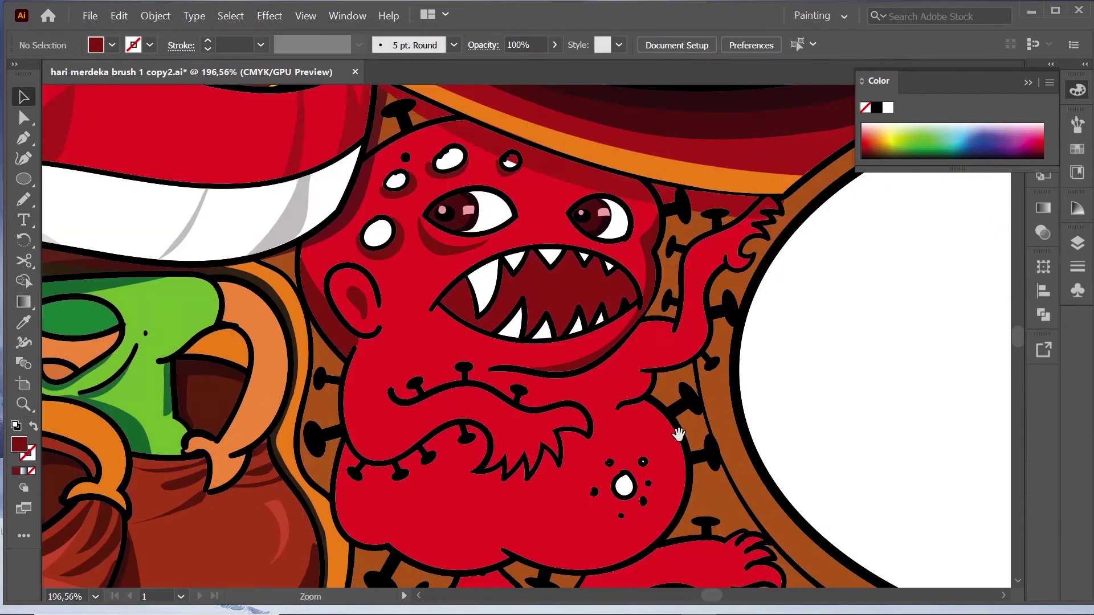
scroll(452, 336, "up", 2)
scroll(492, 219, "up", 3)
key("n")
mouse_move(389, 183)
left_mouse_down()
mouse_move(427, 182)
mouse_move(393, 181)
left_mouse_up()
key("v")
key("ctrl+shift+a")
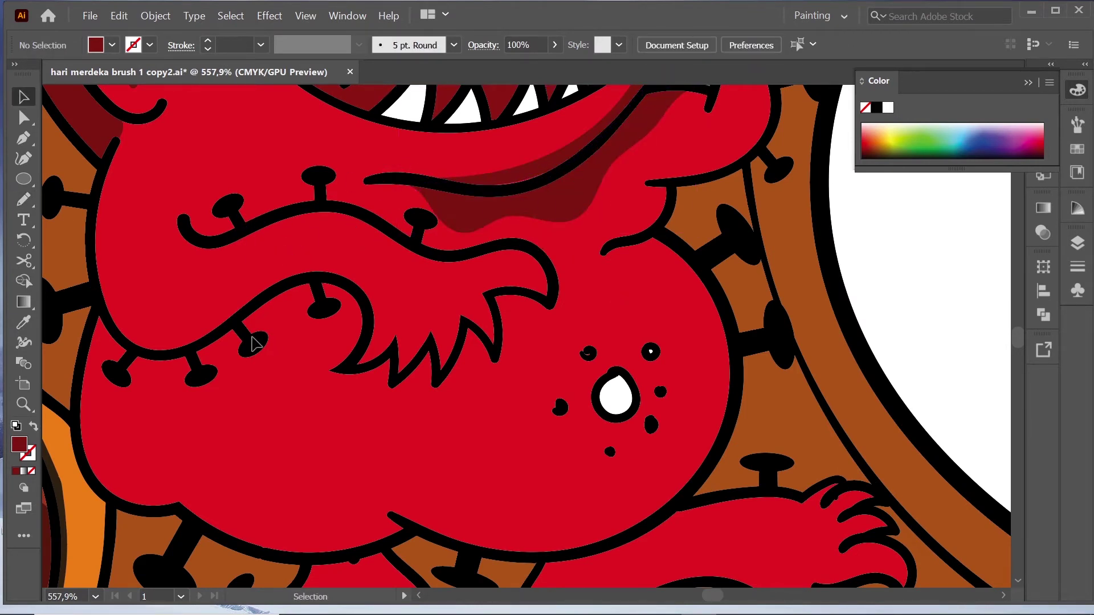
Step: Shade the arm's bumpy top edge and furry cuff at 69% opacity, nudging one anchor
key("n")
left_click_drag(95, 260, 101, 313)
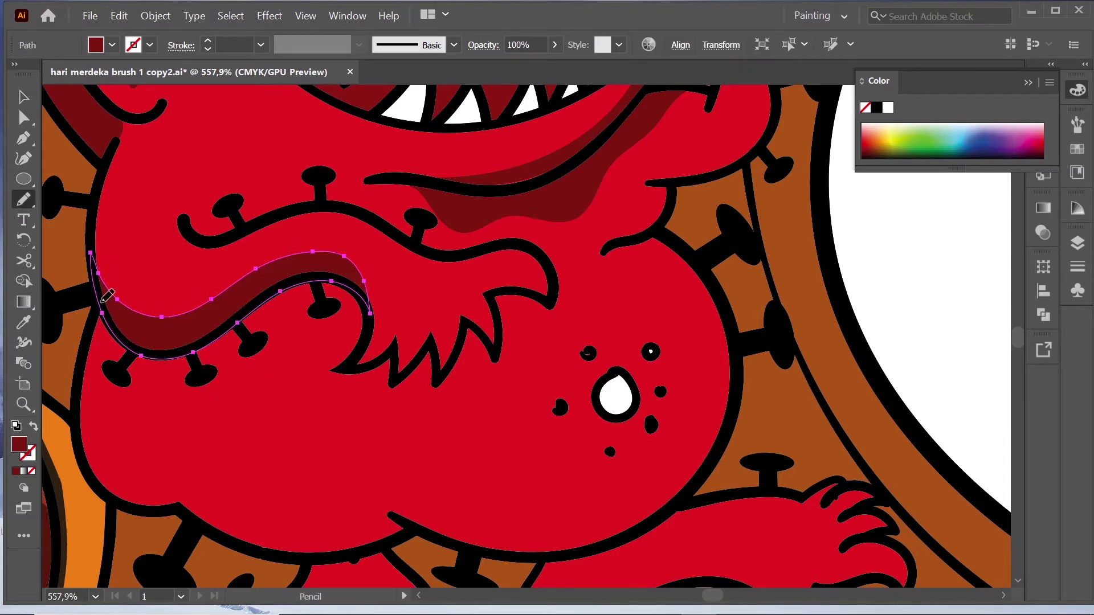
left_click_drag(552, 45, 556, 67)
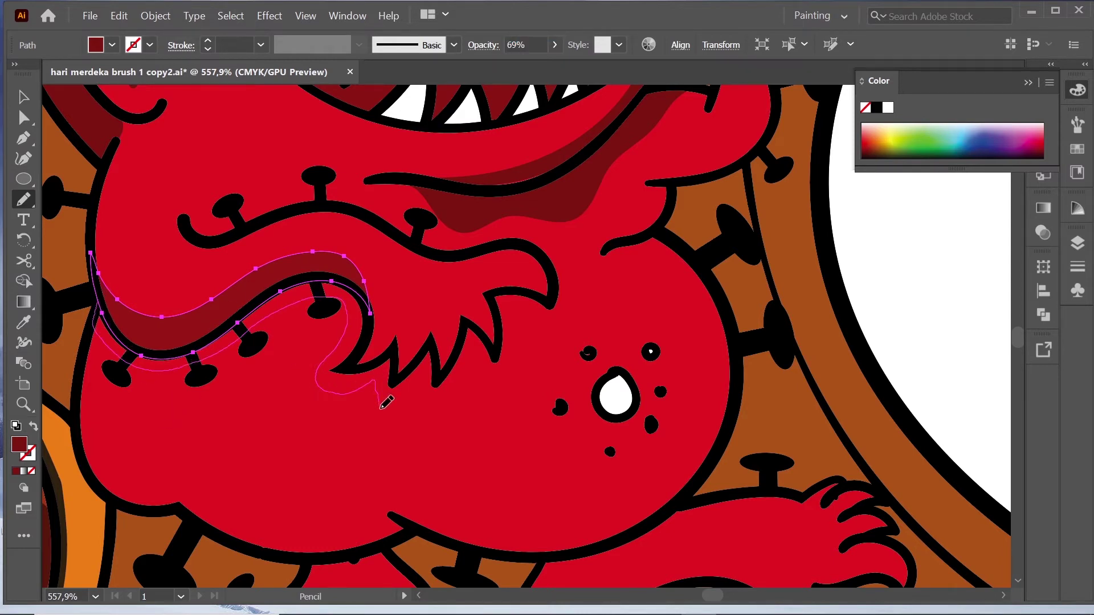
left_click_drag(551, 312, 549, 304)
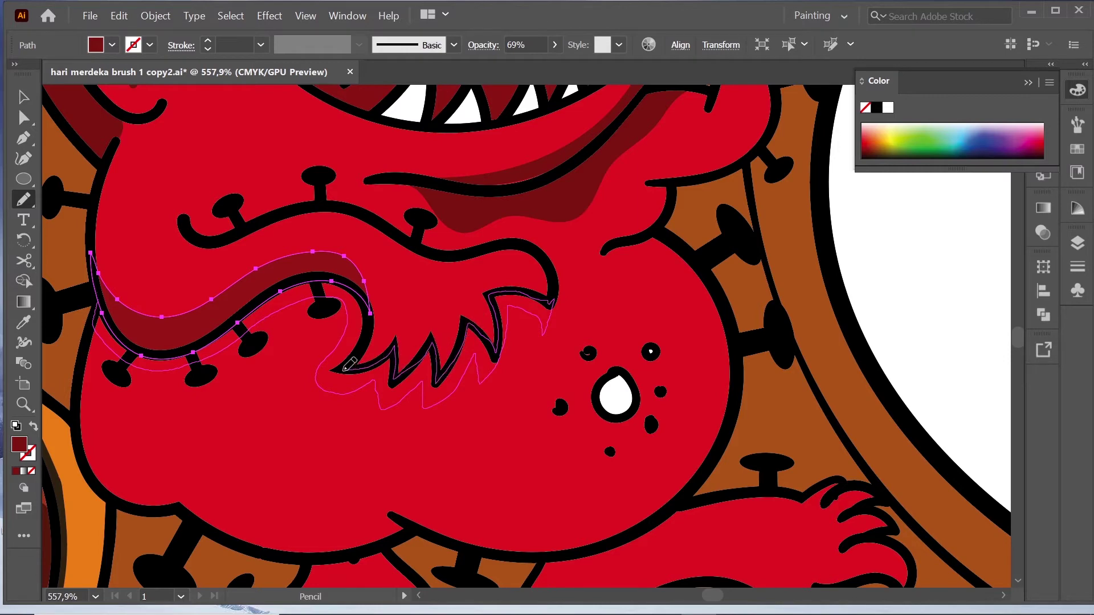
left_click_drag(165, 349, 165, 348)
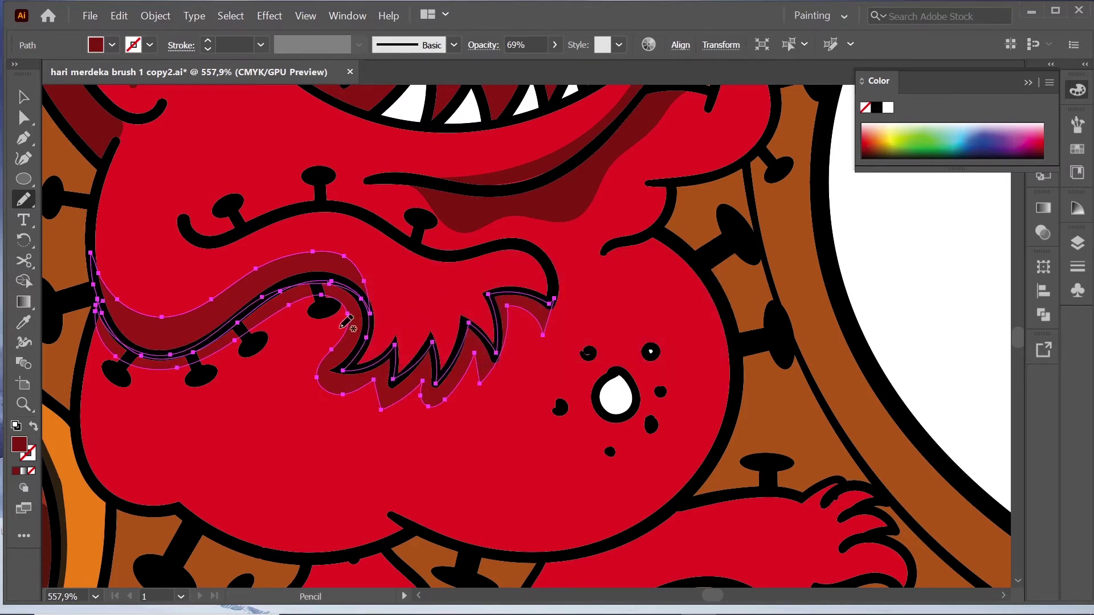
key("a")
left_click_drag(330, 283, 331, 278)
key("ctrl+shift+a")
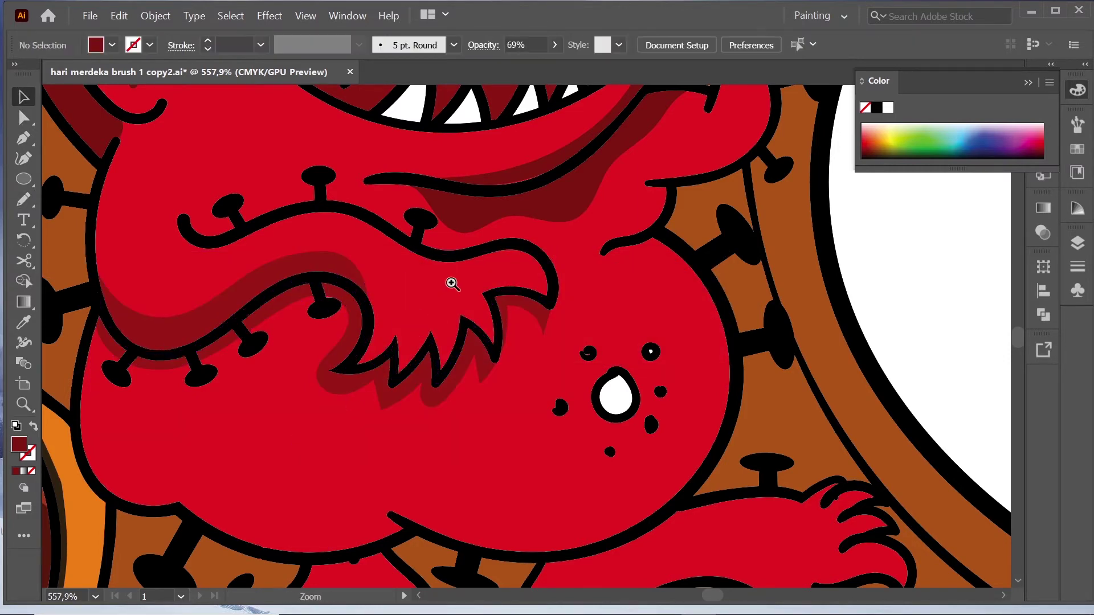
scroll(337, 398, "down", 3)
Step: Pencil a crescent shadow along the belly's left edge, bottom and right side
scroll(560, 284, "up", 3)
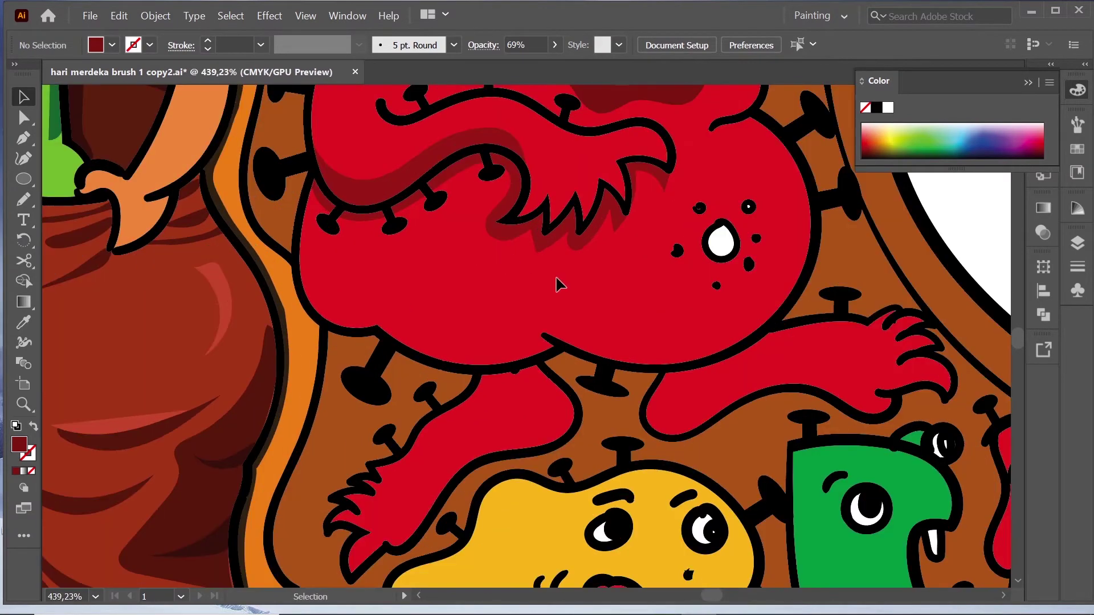
key("n")
left_click_drag(303, 195, 302, 200)
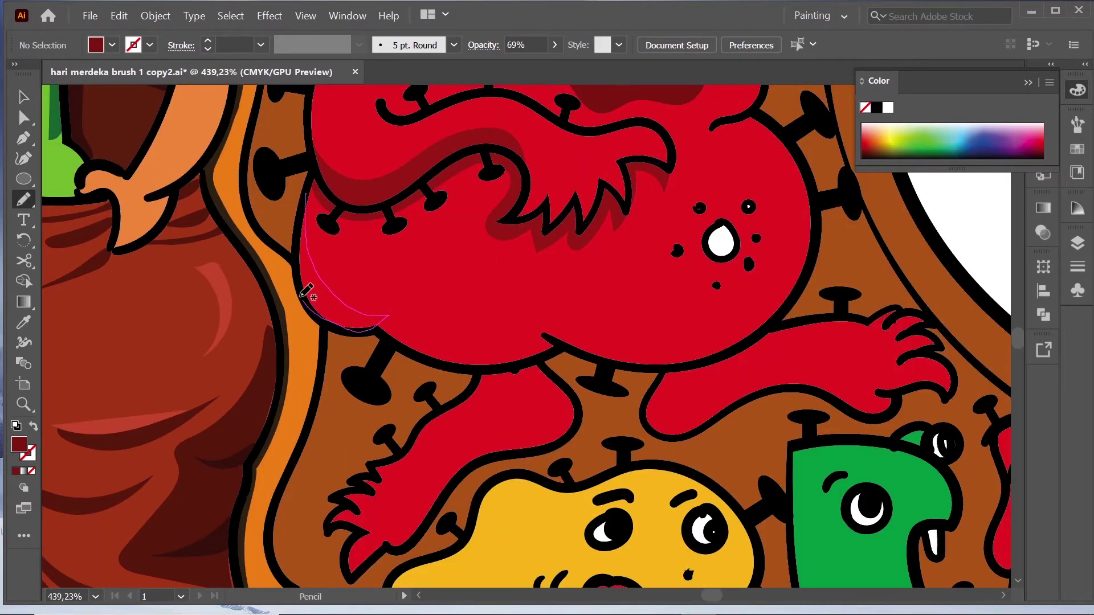
left_click_drag(389, 315, 377, 326)
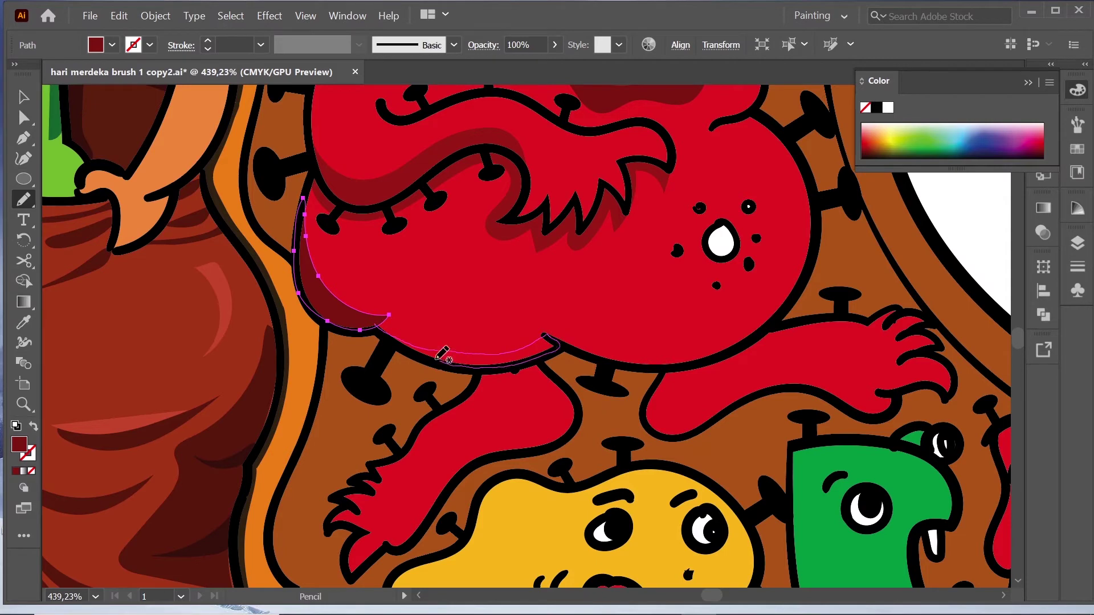
left_click_drag(576, 340, 352, 249)
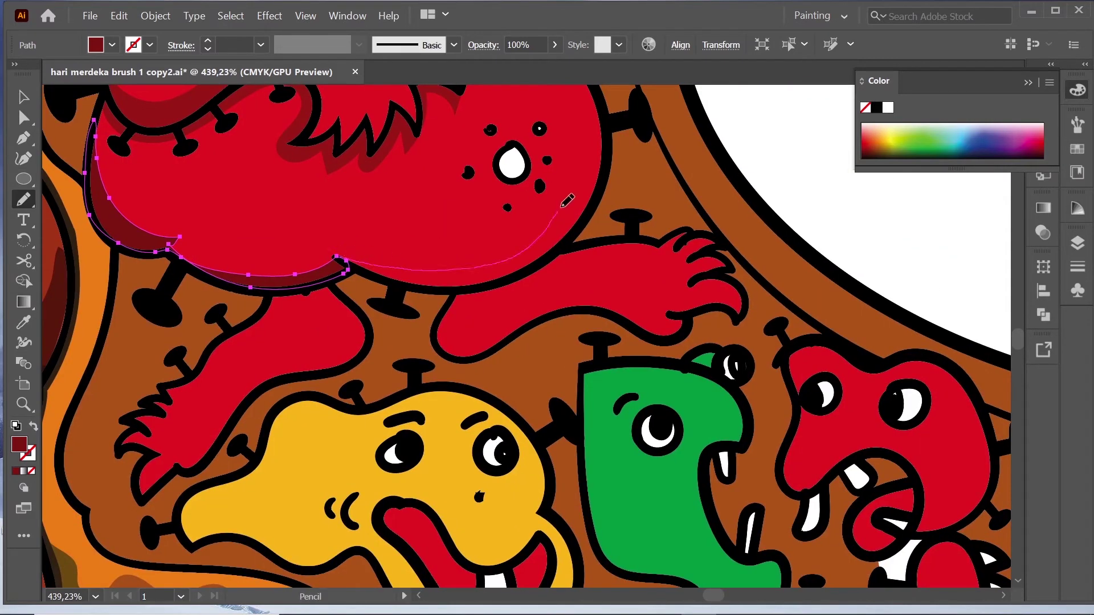
left_click_drag(598, 198, 436, 283)
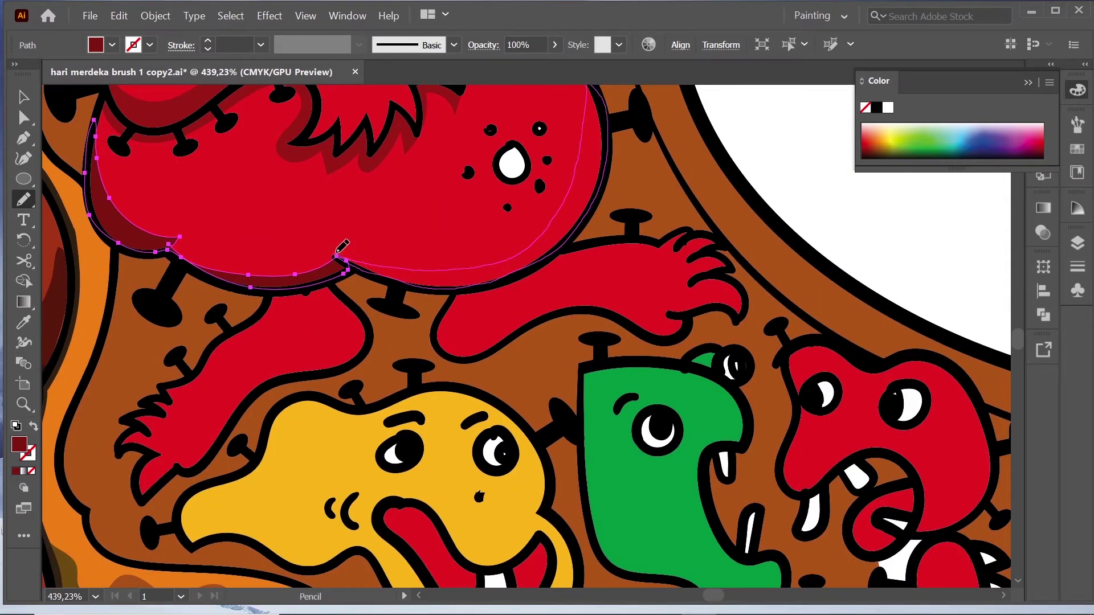
Step: Nudge the belly shadow's anchor points into alignment with Direct Selection, then deselect
key("a")
left_click_drag(542, 243, 490, 253)
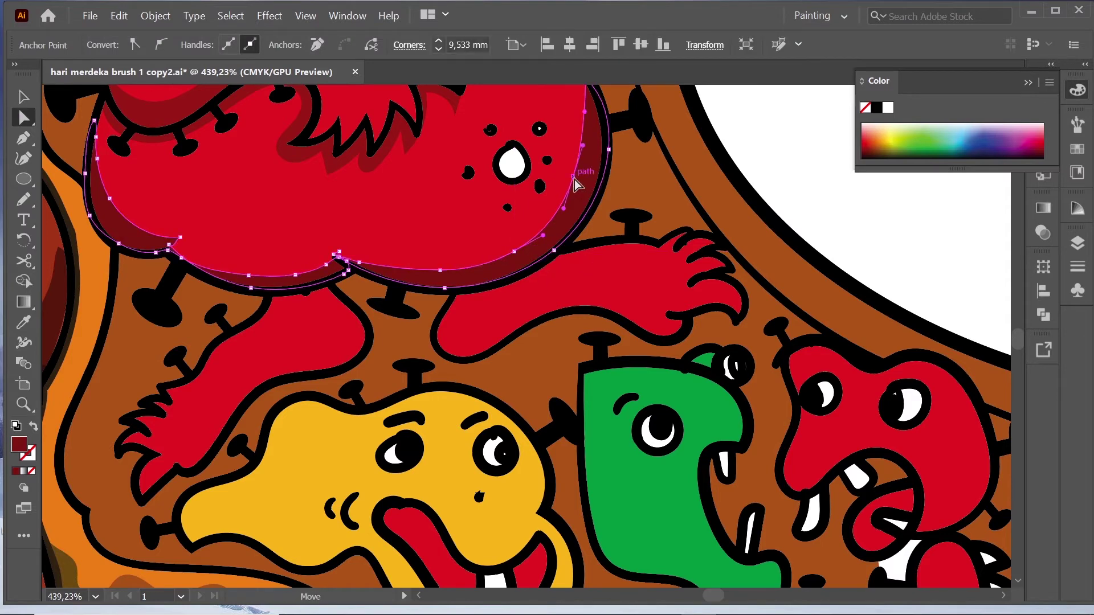
mouse_move(593, 154)
left_mouse_down()
mouse_move(579, 178)
mouse_move(596, 151)
left_mouse_up()
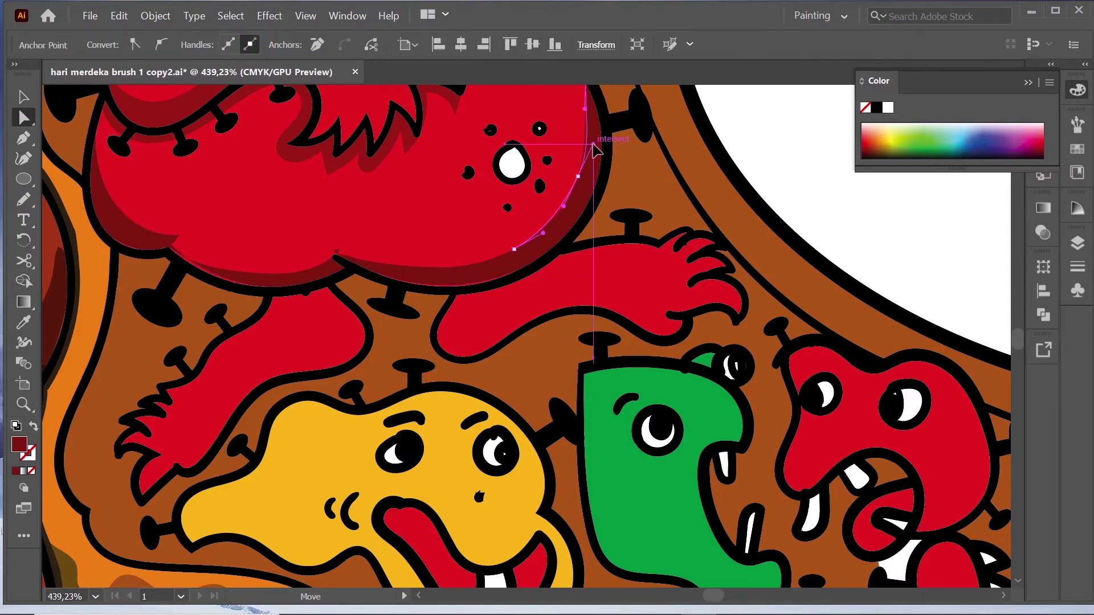
left_click(594, 145)
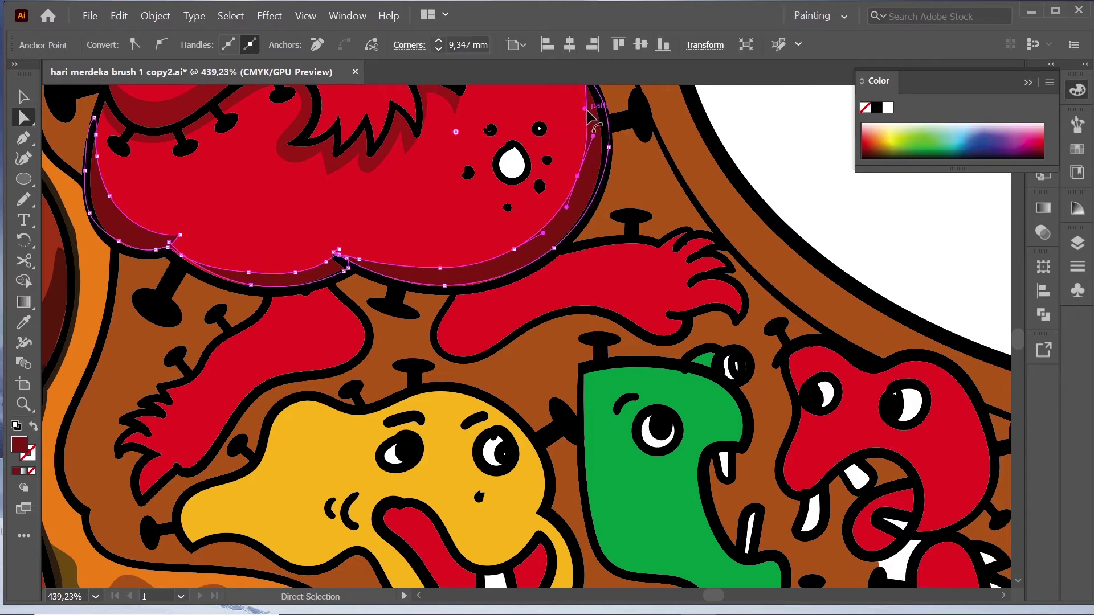
left_click(631, 177)
scroll(635, 171, "down", 3)
scroll(570, 342, "up", 5)
Step: Draw a closed shadow shape up the raised arm from its base
scroll(524, 316, "up", 3)
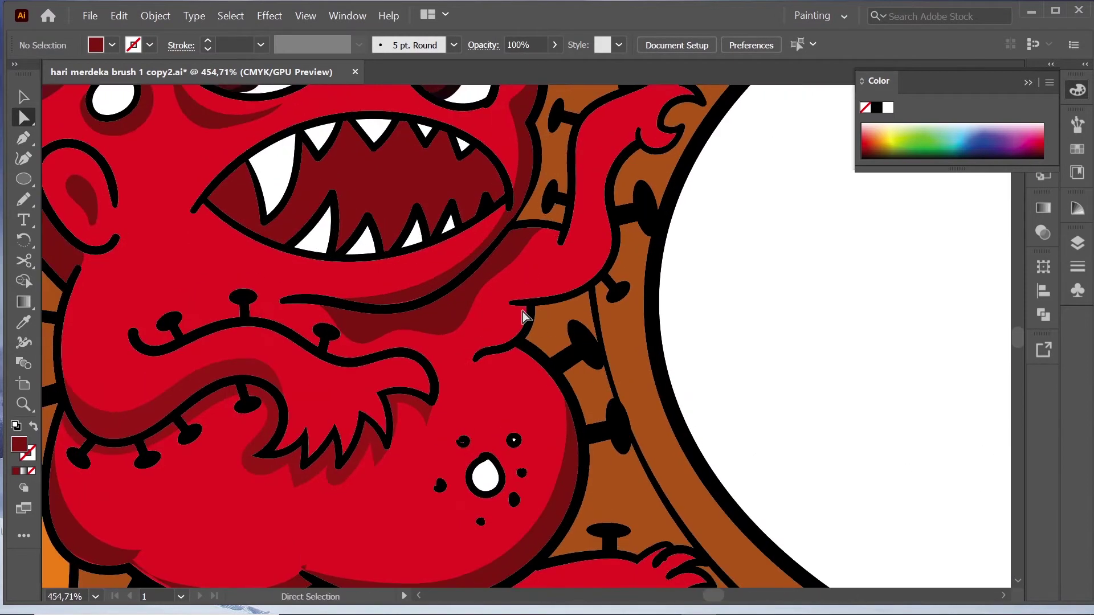
key("n")
left_click_drag(475, 361, 513, 340)
left_click_drag(509, 300, 604, 249)
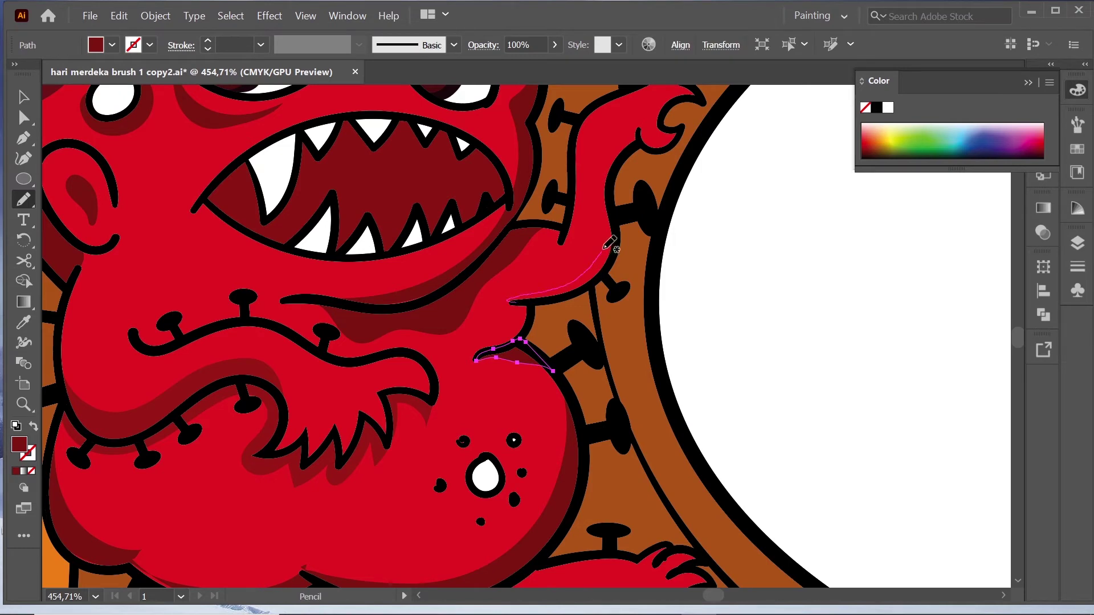
left_click_drag(641, 122, 516, 302)
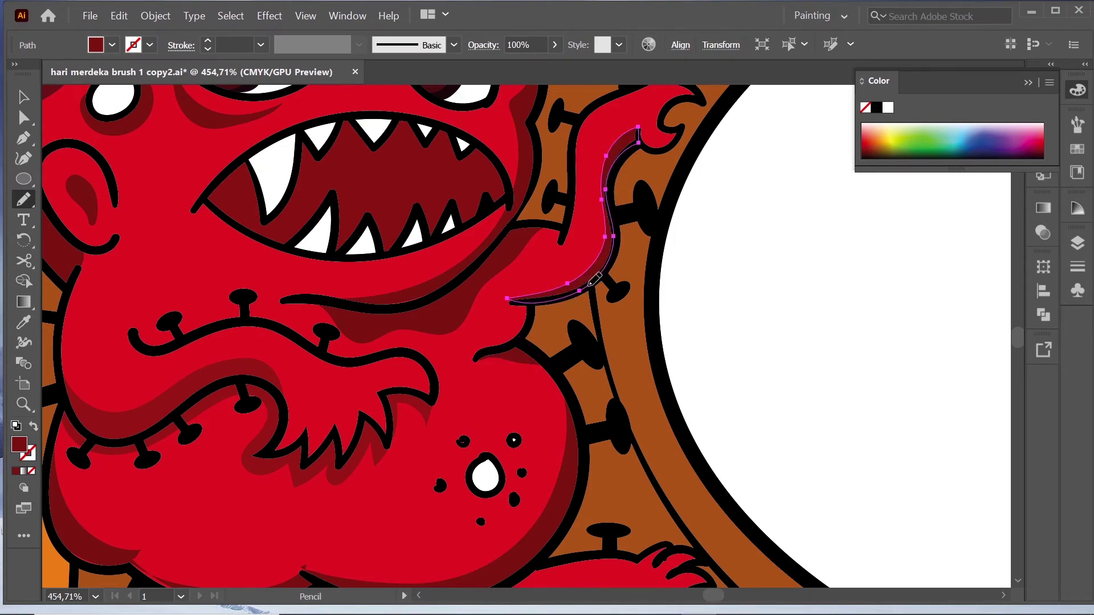
key("v")
left_click(629, 345)
scroll(490, 307, "up", 2)
scroll(621, 165, "up", 4)
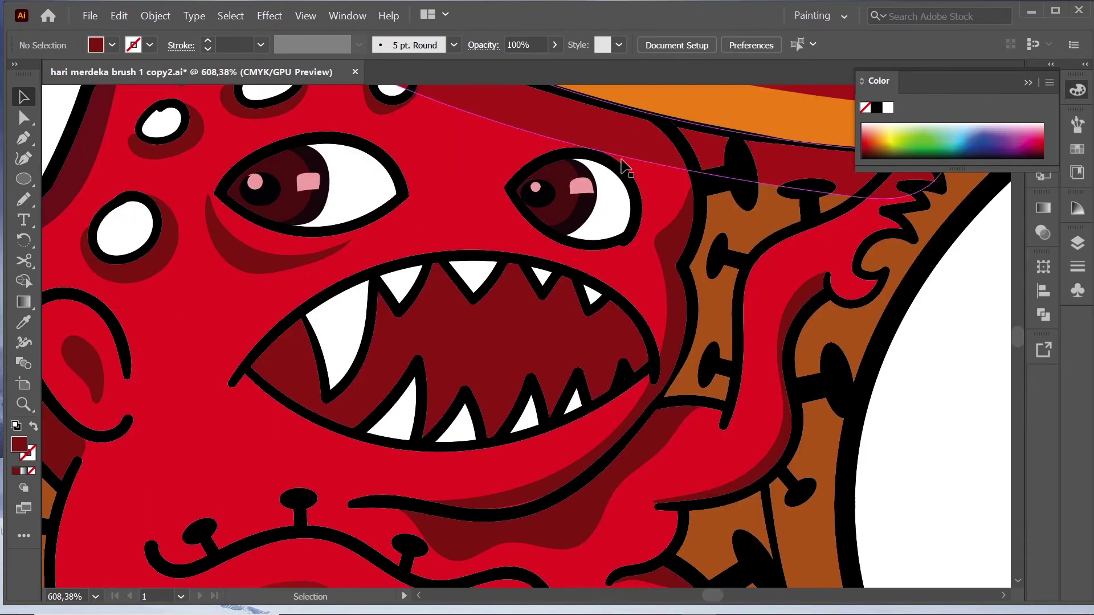
Step: Eyedrop the dark maroon from the mouth and fill the corner left of the fang
key("i")
left_click(556, 216)
key("n")
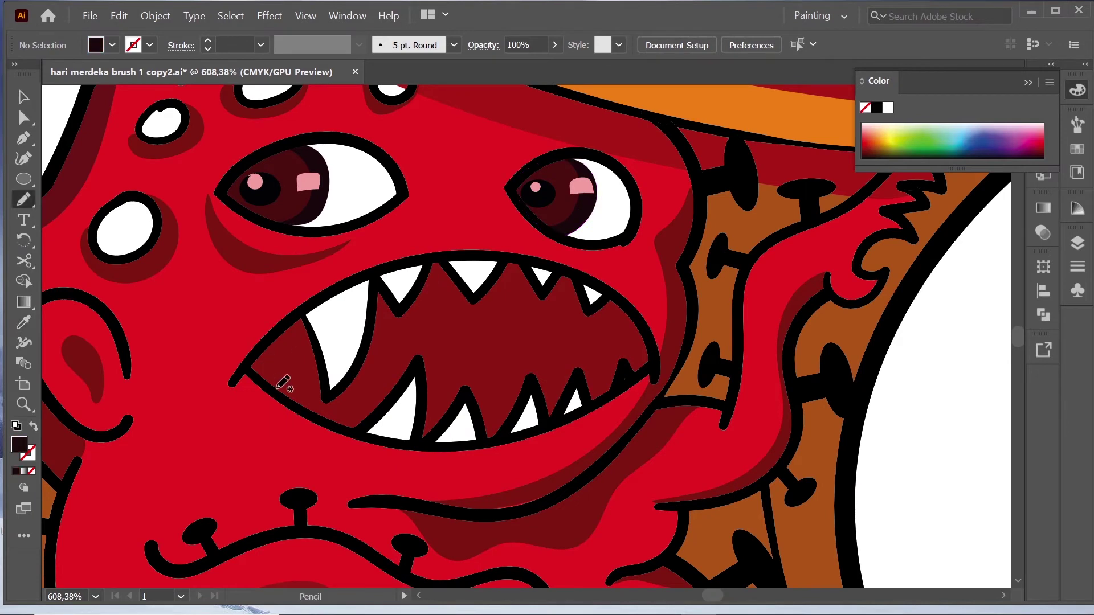
left_click_drag(312, 320, 310, 322)
Step: Draw maroon shadows beside the left fang and along the upper teeth
key("i")
left_click(399, 304)
key("n")
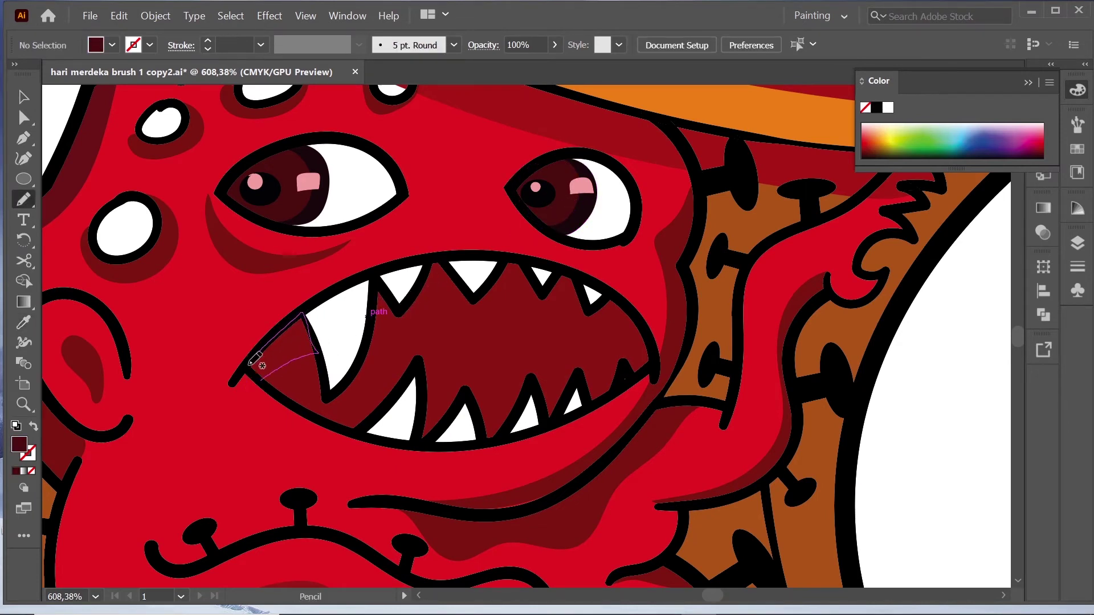
left_click_drag(250, 362, 261, 374)
mouse_move(377, 297)
left_mouse_down()
mouse_move(470, 292)
mouse_move(501, 271)
mouse_move(585, 307)
left_mouse_up()
left_click_drag(655, 365, 611, 288)
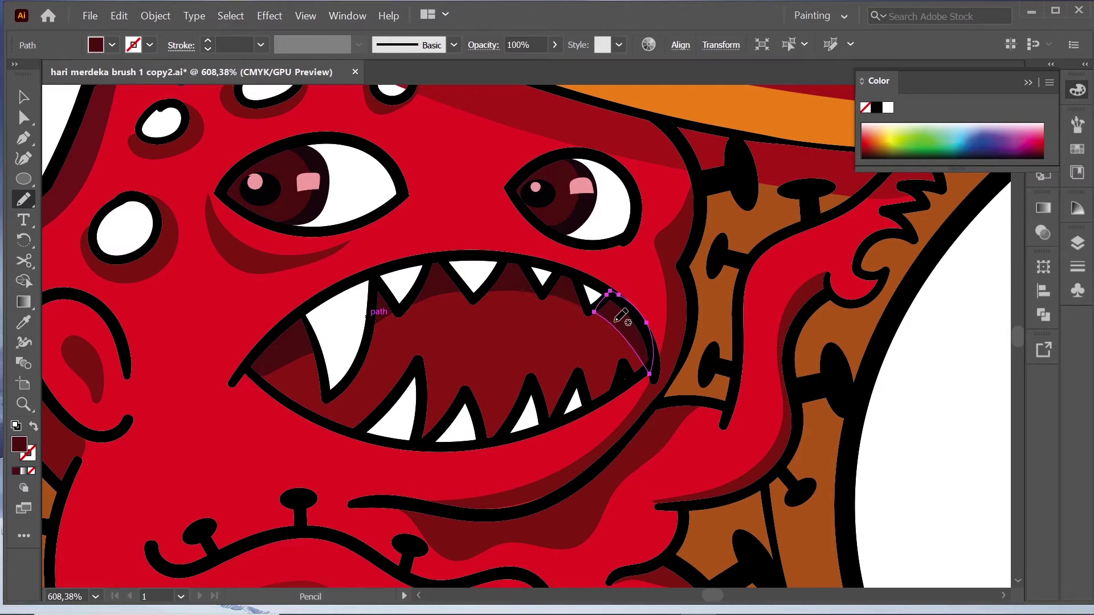
key("v")
scroll(525, 386, "down", 1)
scroll(526, 385, "down", 3)
Step: Draw a dark shadow at the mouth's left corner and set it to 57% opacity
scroll(733, 306, "up", 3)
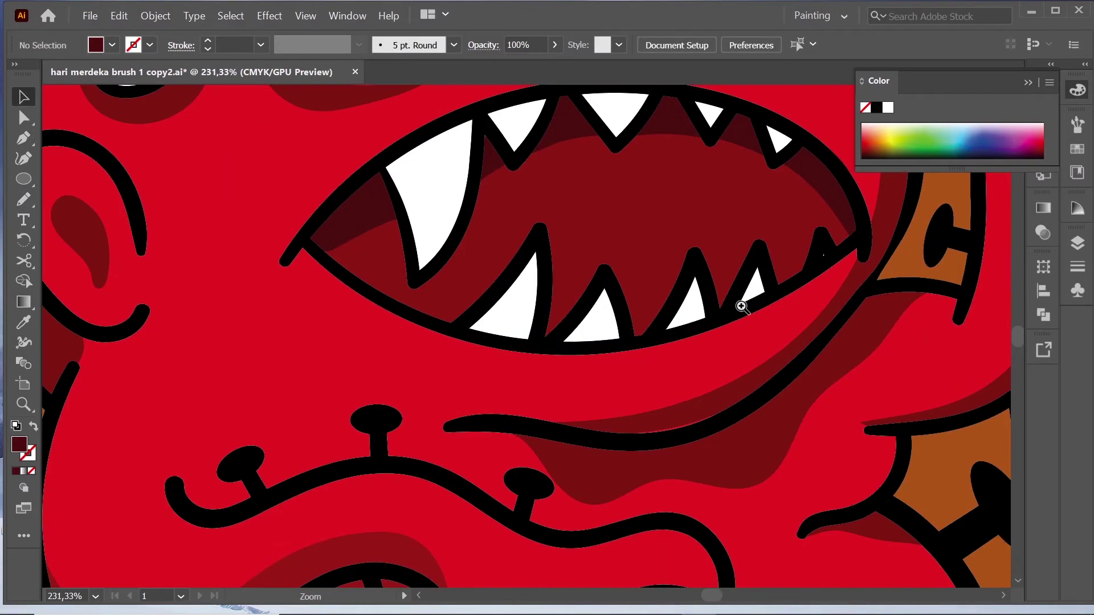
scroll(691, 310, "down", 2)
scroll(491, 343, "down", 2)
scroll(491, 344, "down", 2)
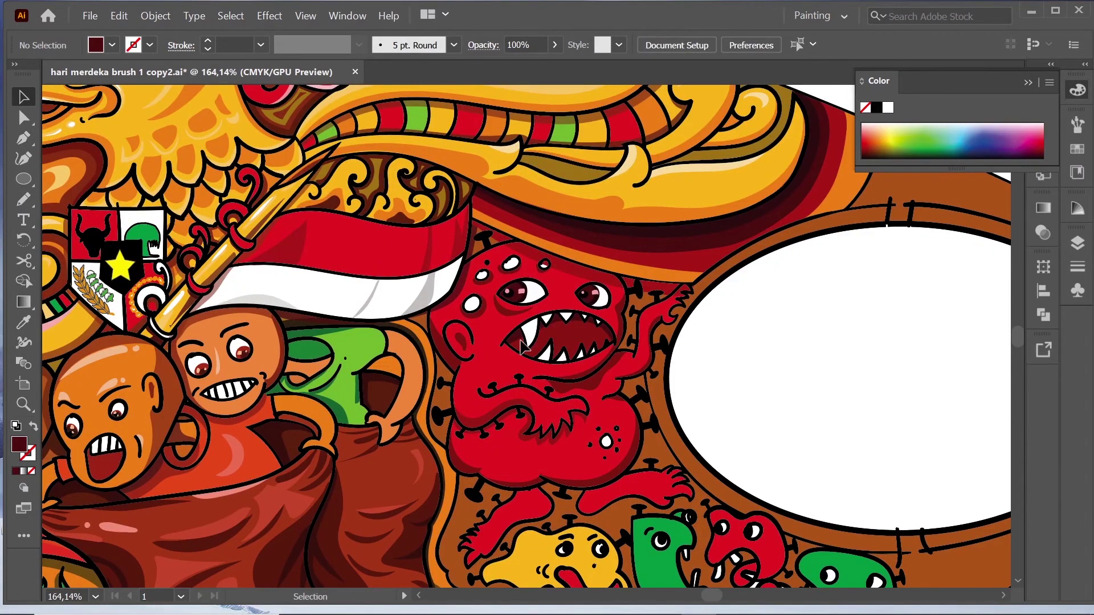
scroll(536, 376, "up", 4)
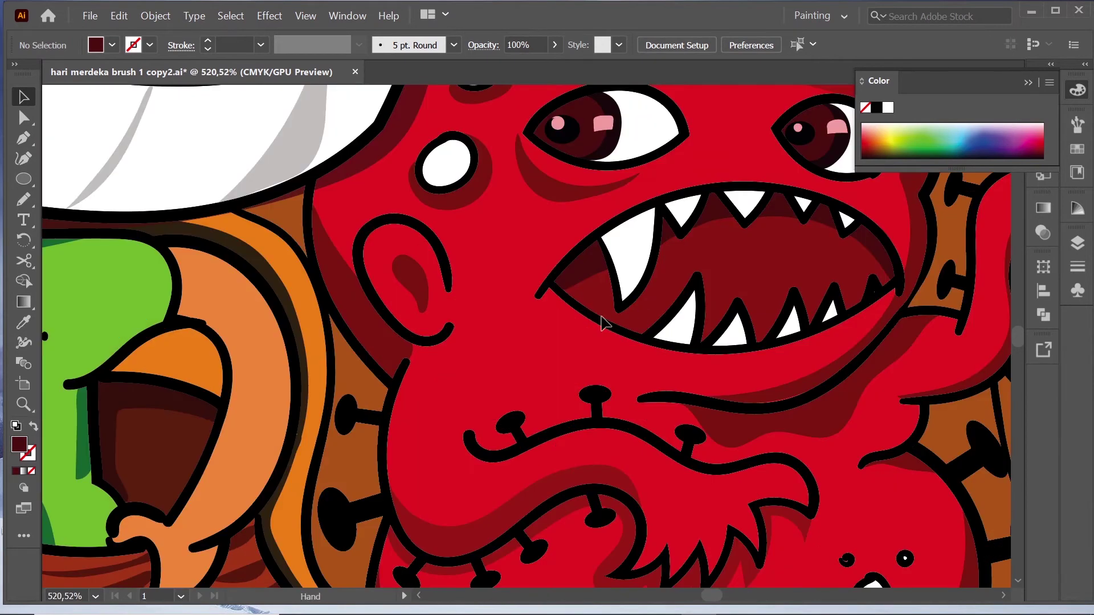
key("n")
mouse_move(539, 295)
left_mouse_down()
mouse_move(561, 285)
mouse_move(539, 294)
left_mouse_up()
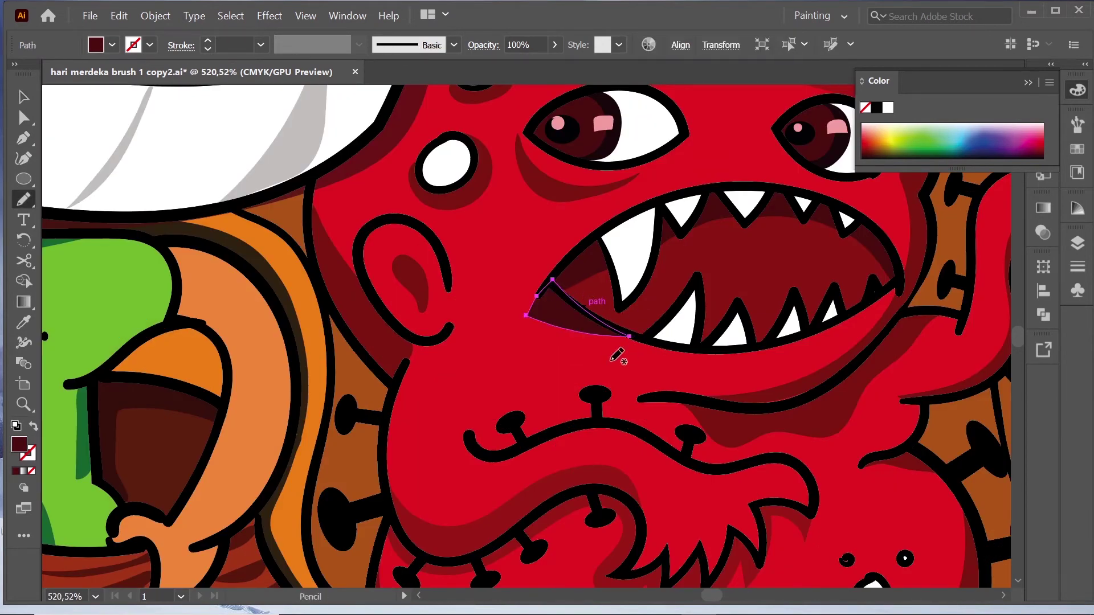
key("v")
key("ctrl+shift+a")
left_click(564, 308)
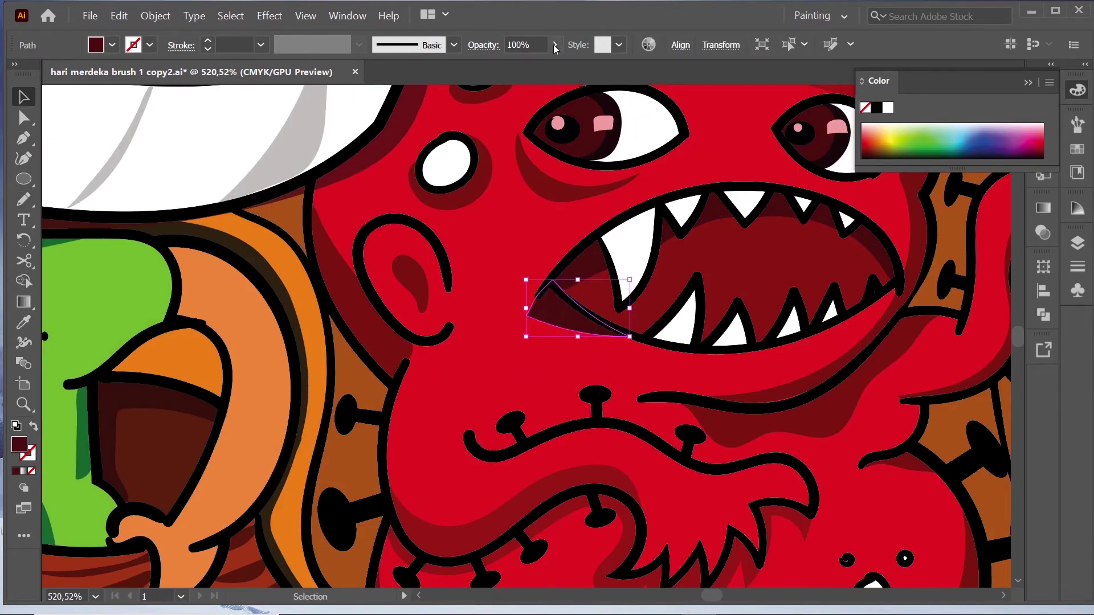
key("5")
key("7")
key("ctrl+shift+a")
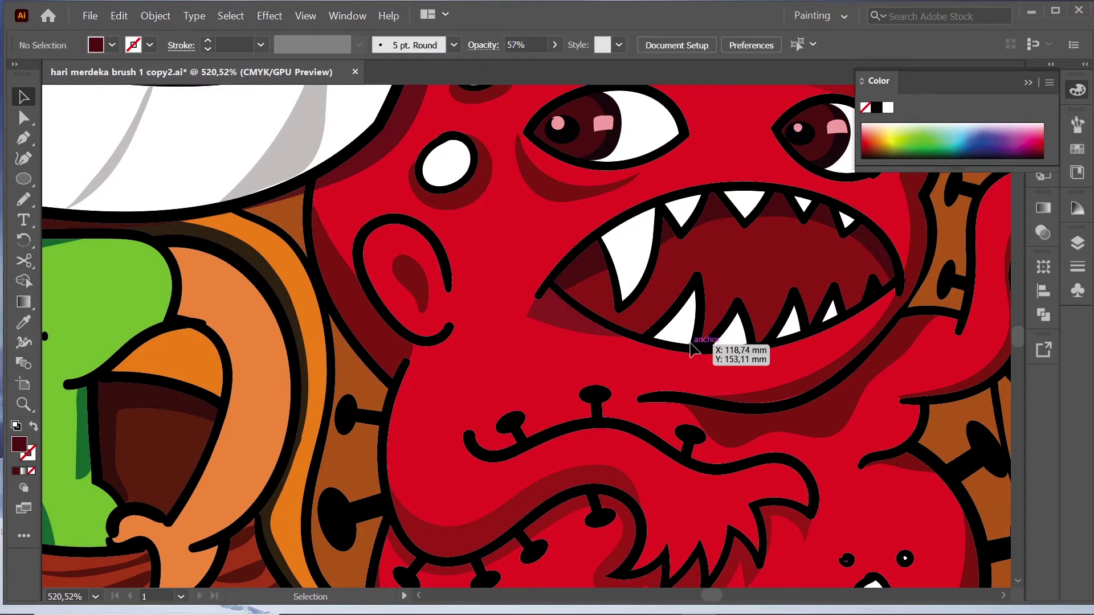
Step: Eyedrop the brighter body red and pencil a red shape beneath the lower lip
key("i")
left_click(724, 269)
key("n")
mouse_move(638, 364)
left_mouse_down()
mouse_move(815, 348)
mouse_move(731, 370)
mouse_move(812, 350)
left_mouse_up()
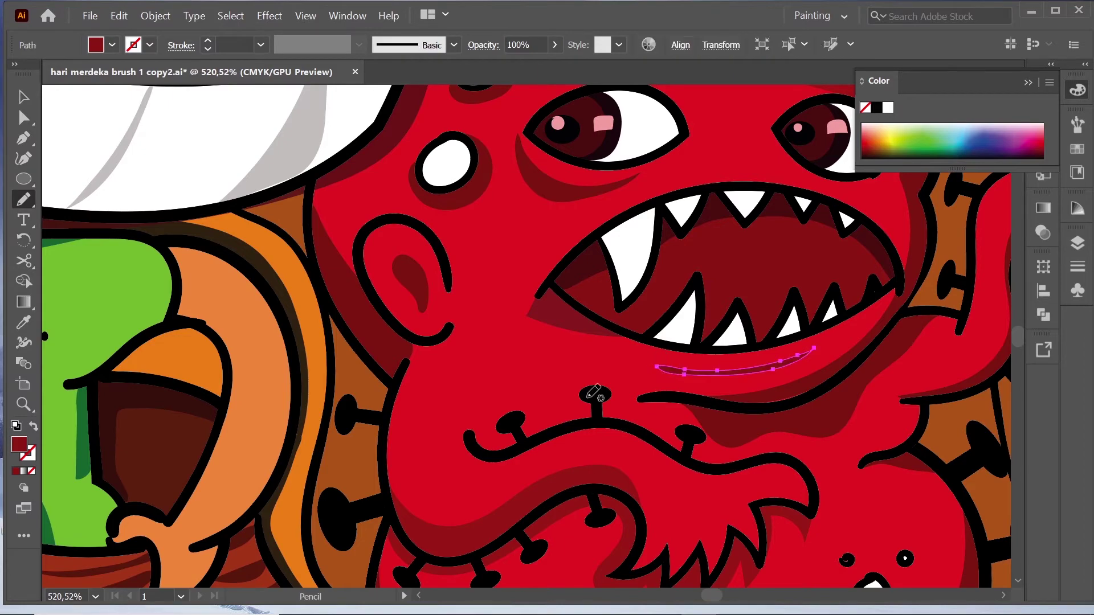
left_click_drag(586, 371, 553, 373)
mouse_move(633, 362)
left_mouse_down()
mouse_move(750, 310)
mouse_move(656, 313)
mouse_move(598, 268)
mouse_move(630, 269)
left_mouse_up()
Step: Unlock Layer 3 copy and Live Paint the four white head spots dark red
key("n")
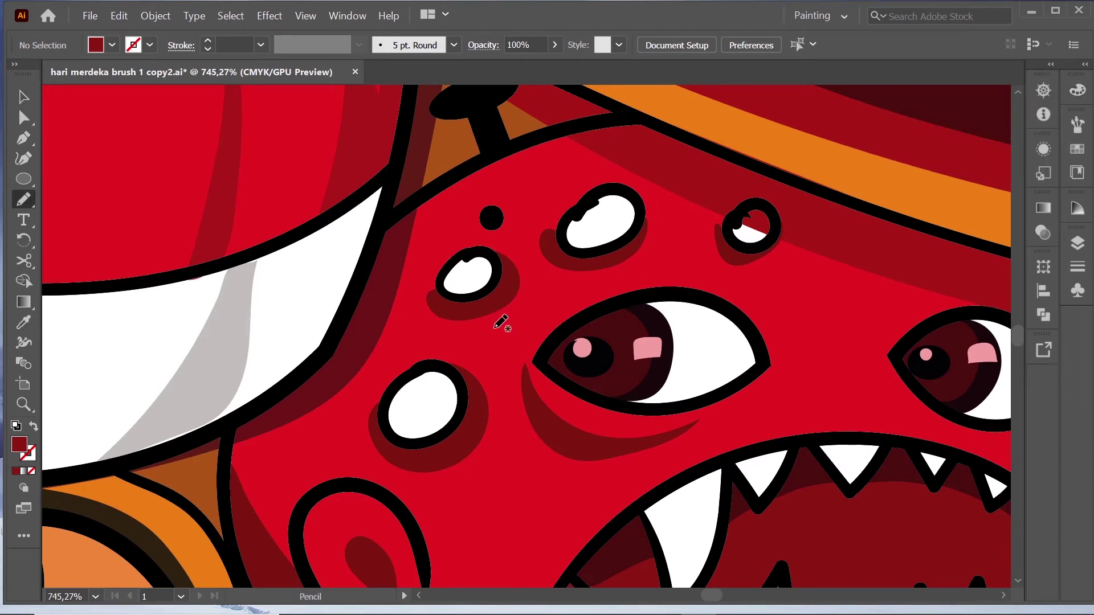
left_click(1077, 243)
left_click(885, 296)
key("k")
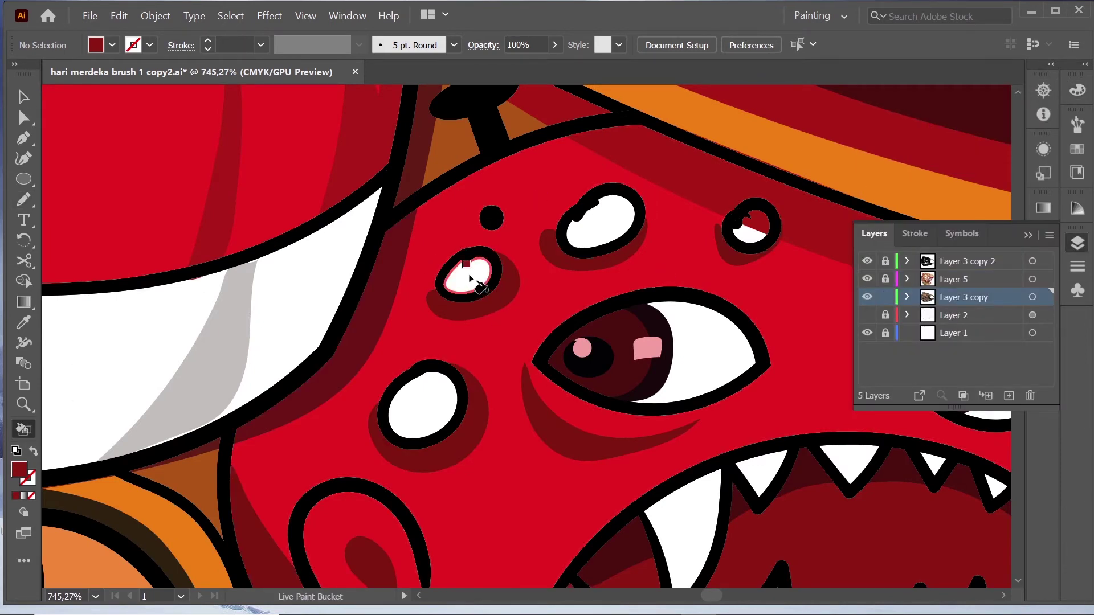
left_click(466, 274)
left_click(426, 408)
left_click(601, 224)
left_click(744, 231)
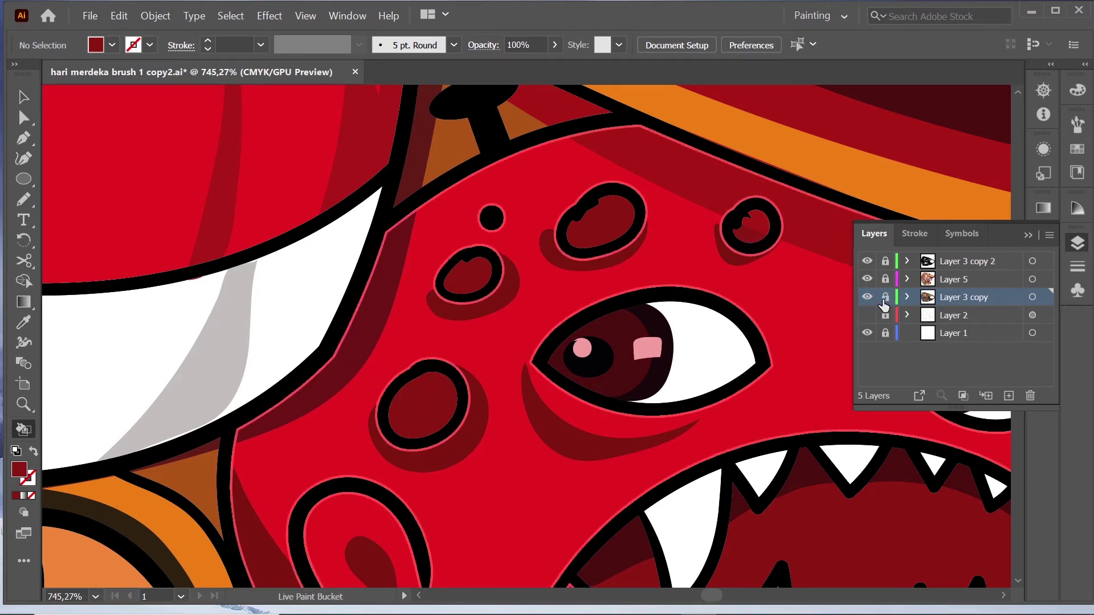
Step: Unlock Layer 5 and pencil darker red centres into the four head spots
left_click(885, 279)
scroll(463, 415, "up", 2)
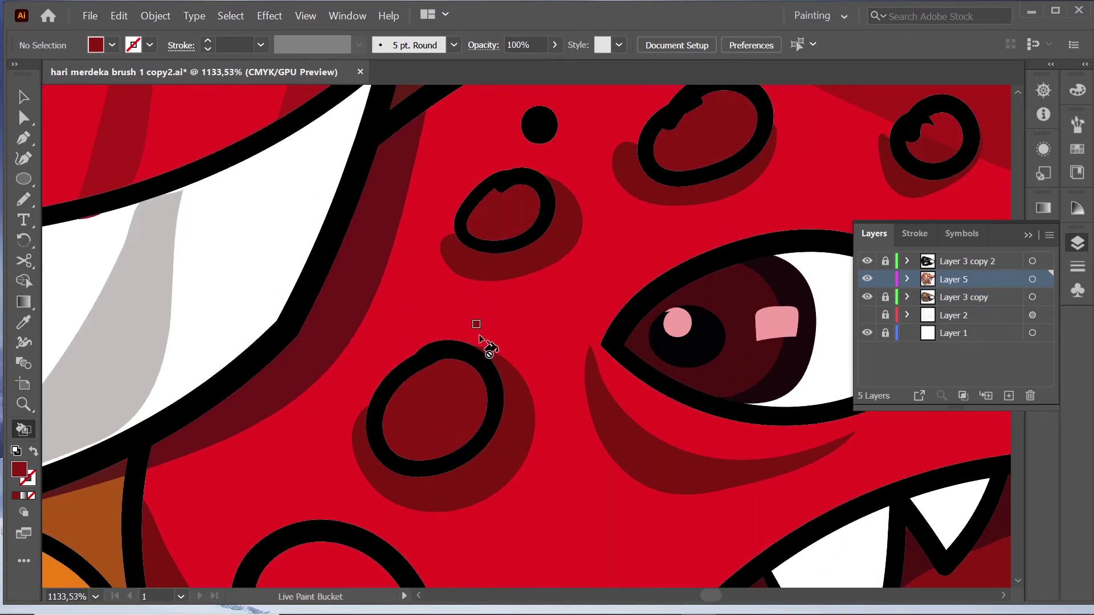
key("i")
left_click(745, 291)
key("n")
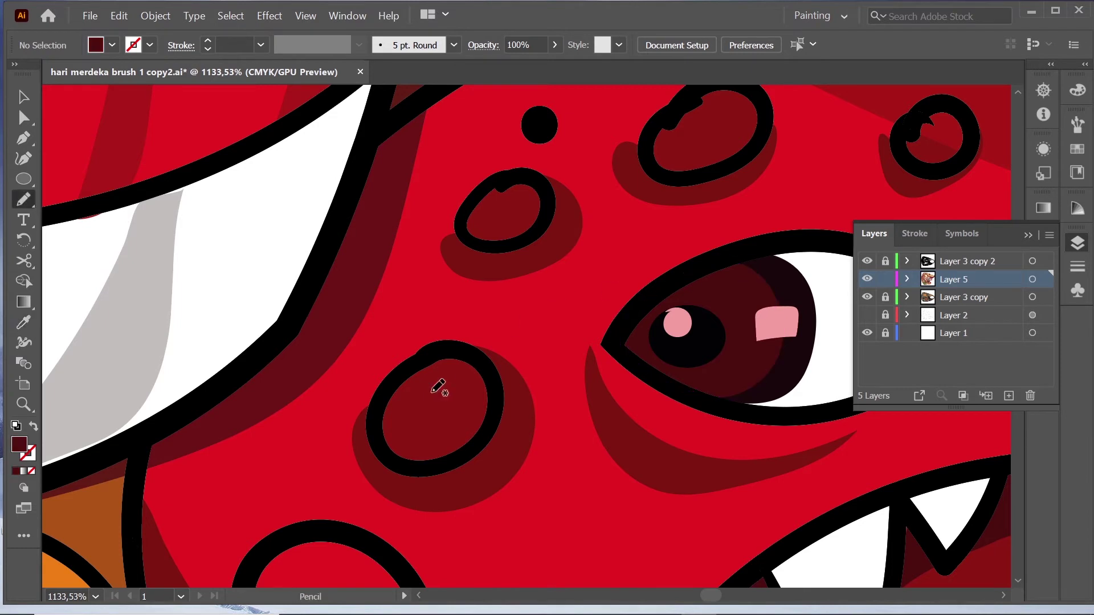
left_click_drag(440, 386, 454, 391)
left_click_drag(516, 203, 511, 203)
left_click_drag(707, 117, 719, 114)
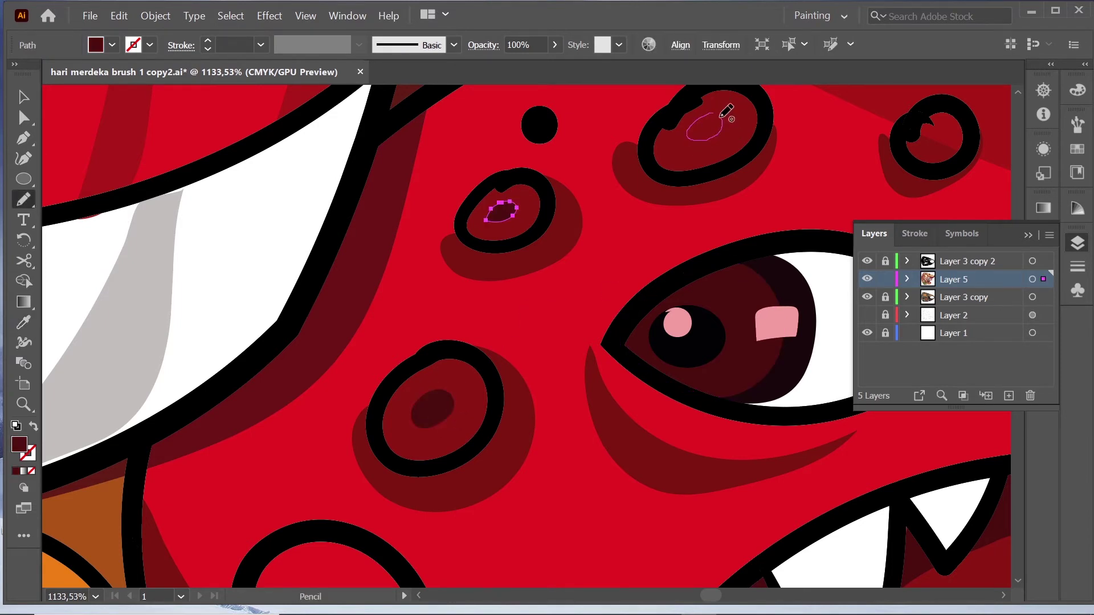
left_click_drag(943, 131, 939, 130)
Step: Eyedrop the eye highlight pink and draw highlight crescents in the lower and upper-left spots
key("i")
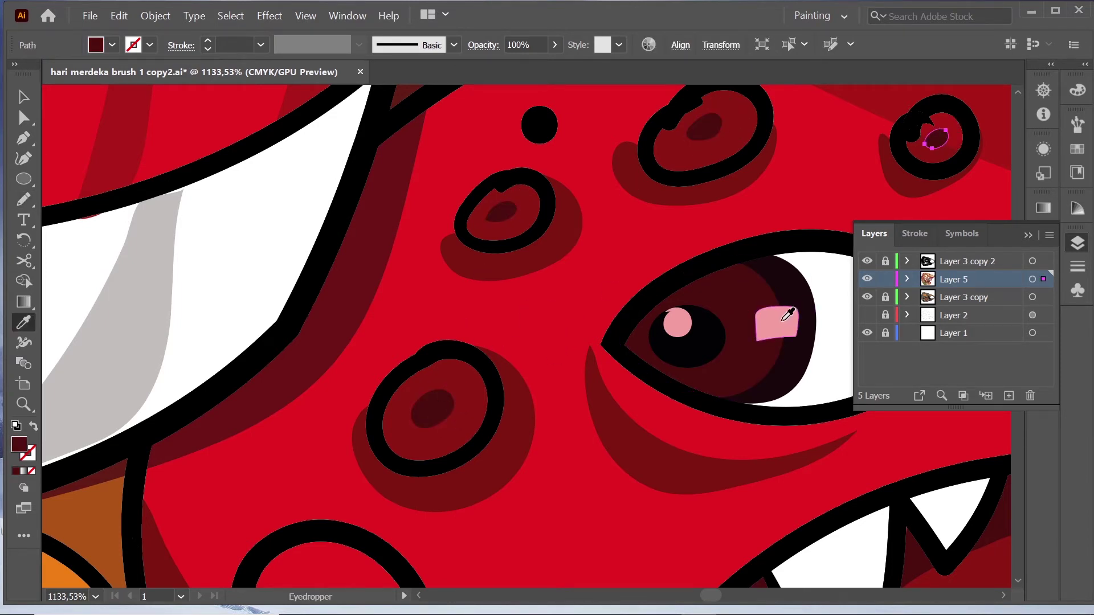
left_click(677, 323)
key("n")
left_click_drag(441, 432, 401, 439)
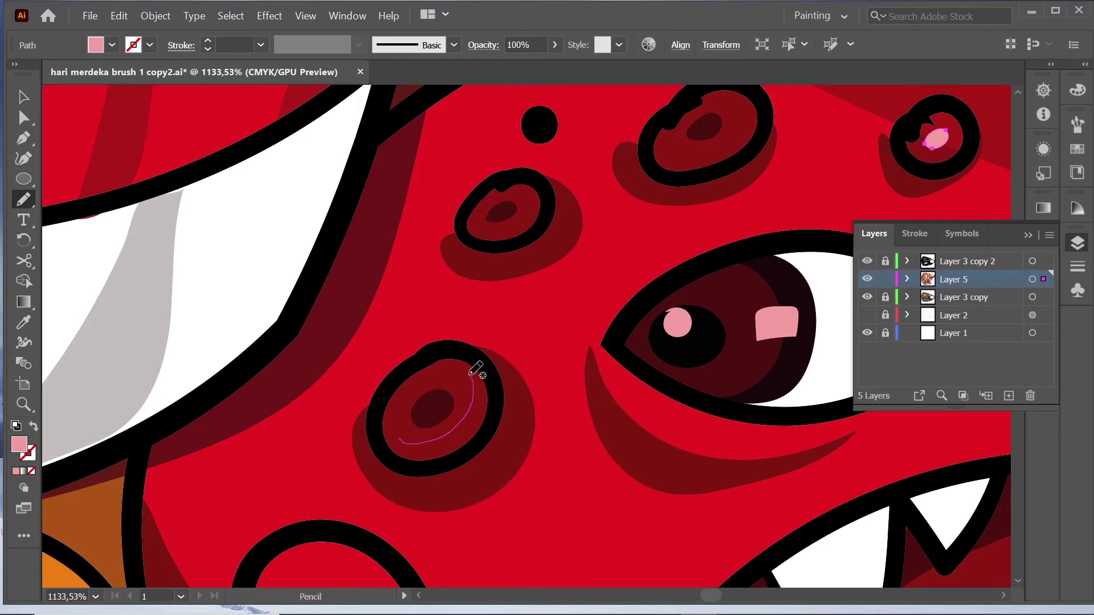
left_click_drag(475, 369, 405, 448)
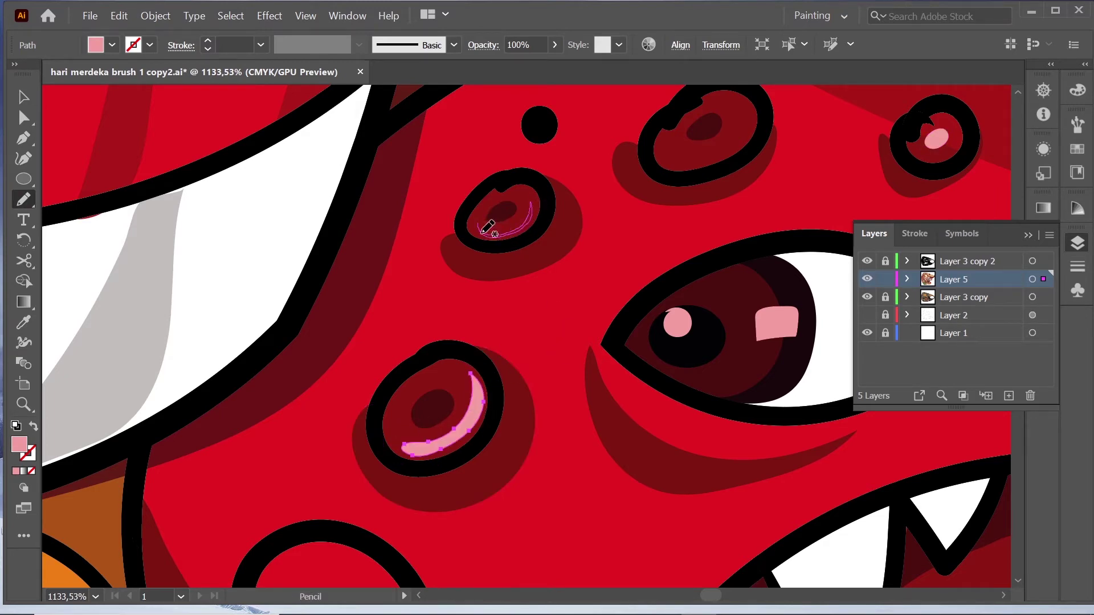
left_click_drag(488, 227, 482, 228)
Step: Sample the brown background and set the fill to a darker brown
left_click_drag(805, 178, 525, 346)
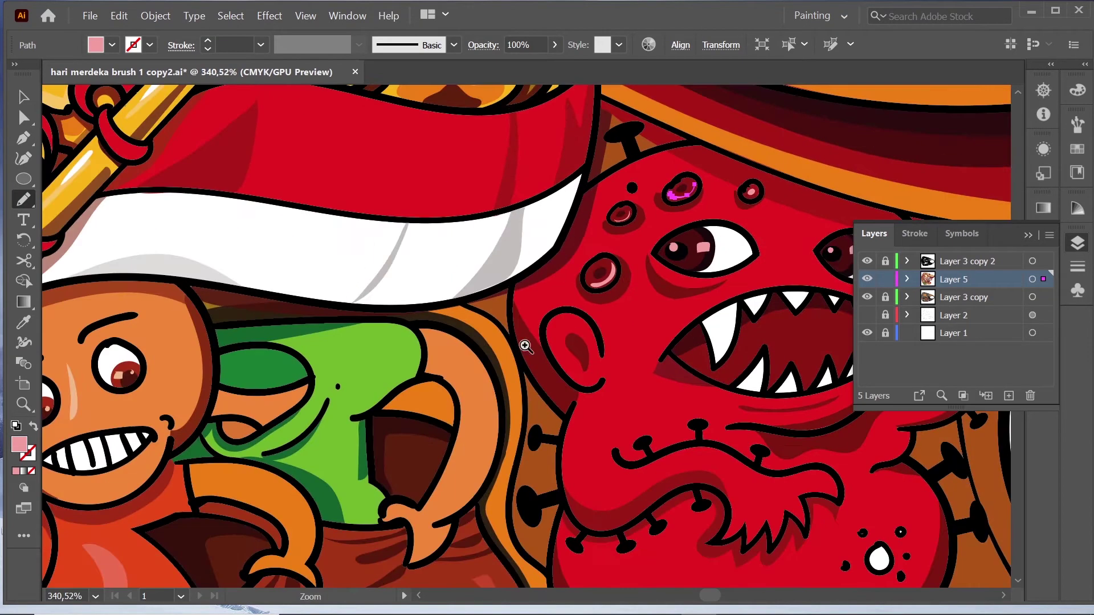
scroll(525, 346, "down", 1)
scroll(642, 342, "down", 1)
scroll(594, 387, "down", 1)
mouse_move(575, 399)
left_mouse_down()
mouse_move(651, 435)
mouse_move(544, 279)
left_mouse_up()
scroll(570, 319, "up", 2)
scroll(476, 245, "up", 1)
key("i")
left_click(458, 231)
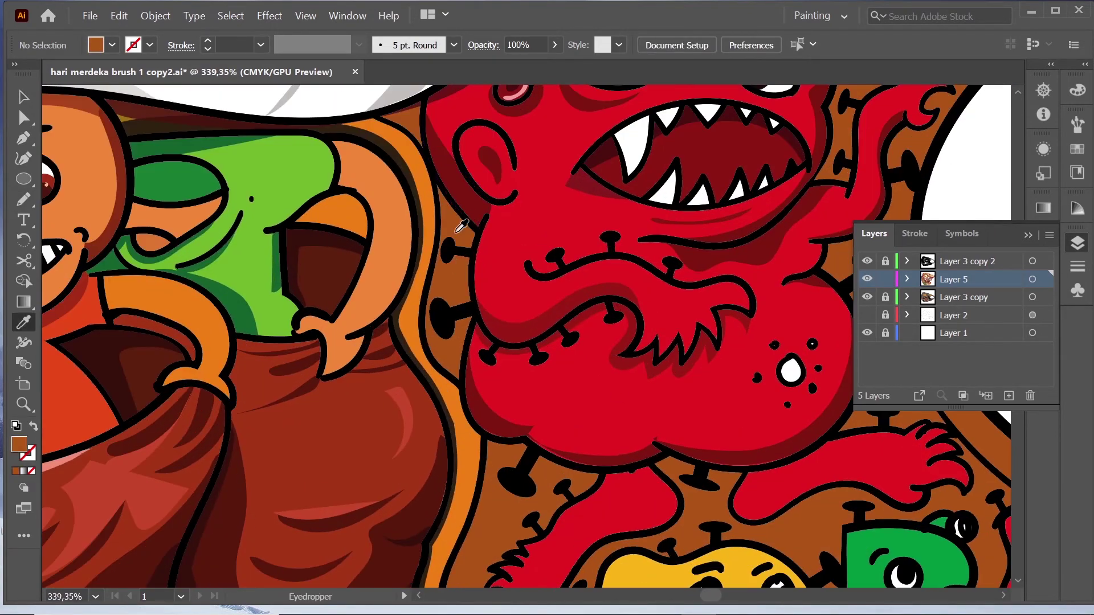
double_click(20, 444)
left_click(295, 464)
left_click(495, 344)
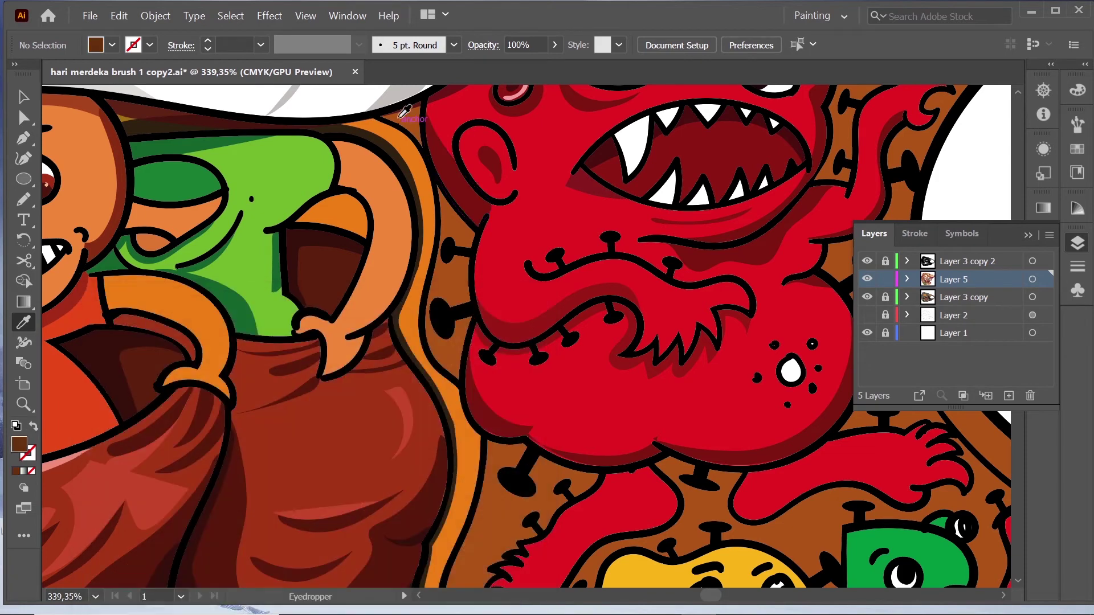
Step: Draw a darker brown shadow along the red monster's side
key("n")
left_click_drag(423, 123, 423, 106)
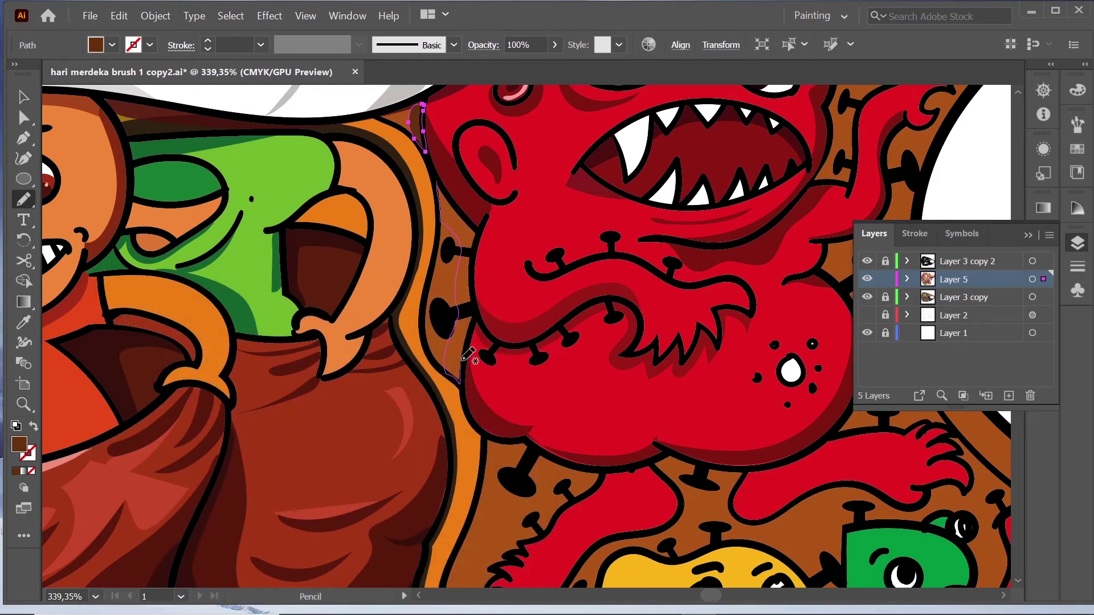
left_click_drag(453, 187, 456, 194)
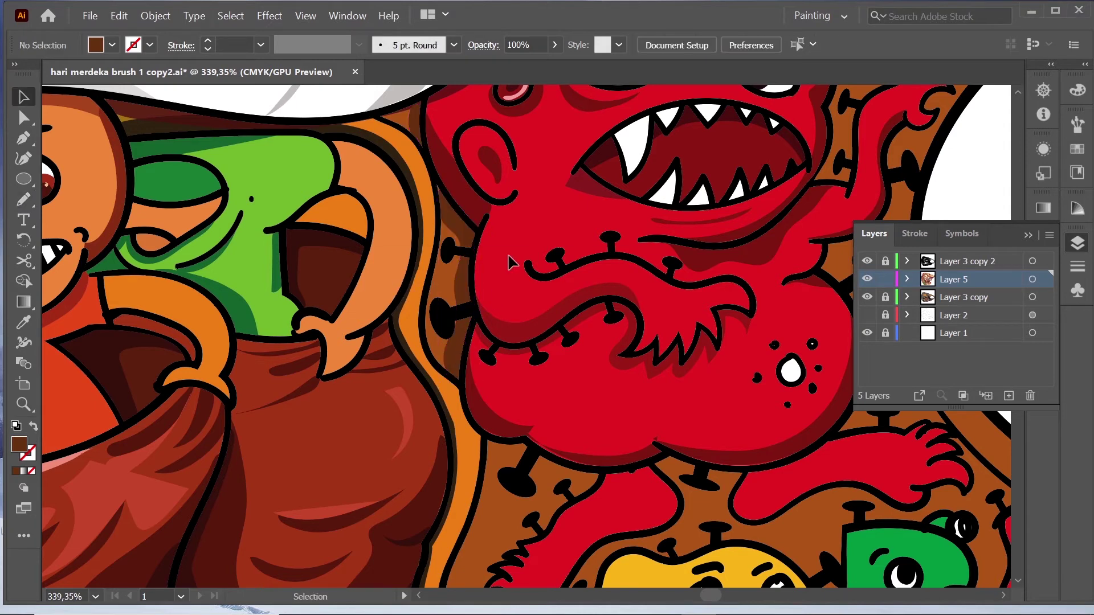
scroll(603, 318, "down", 5)
scroll(359, 376, "up", 3)
scroll(399, 328, "up", 4)
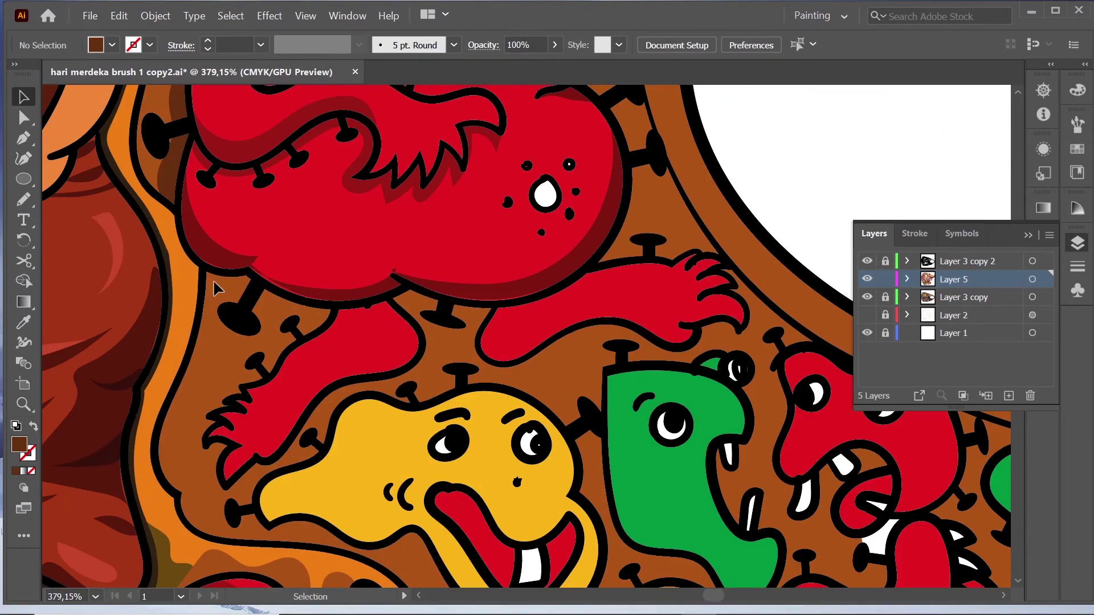
Step: Draw brown shadows under the belly, along the leg, by the claw and under the right arm
left_click_drag(271, 359, 260, 381)
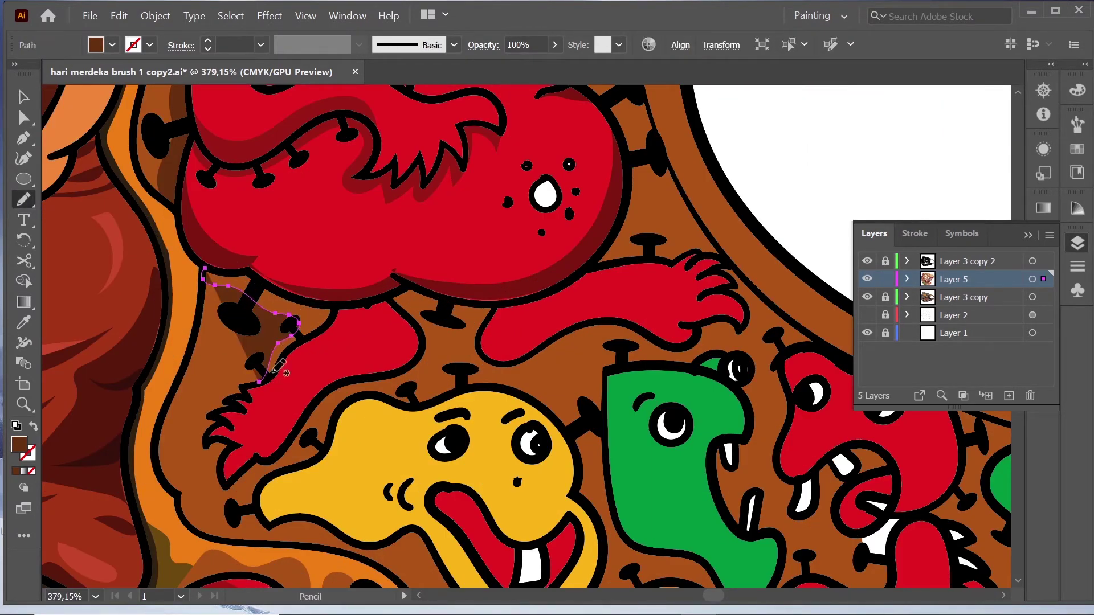
left_click_drag(213, 262, 283, 354)
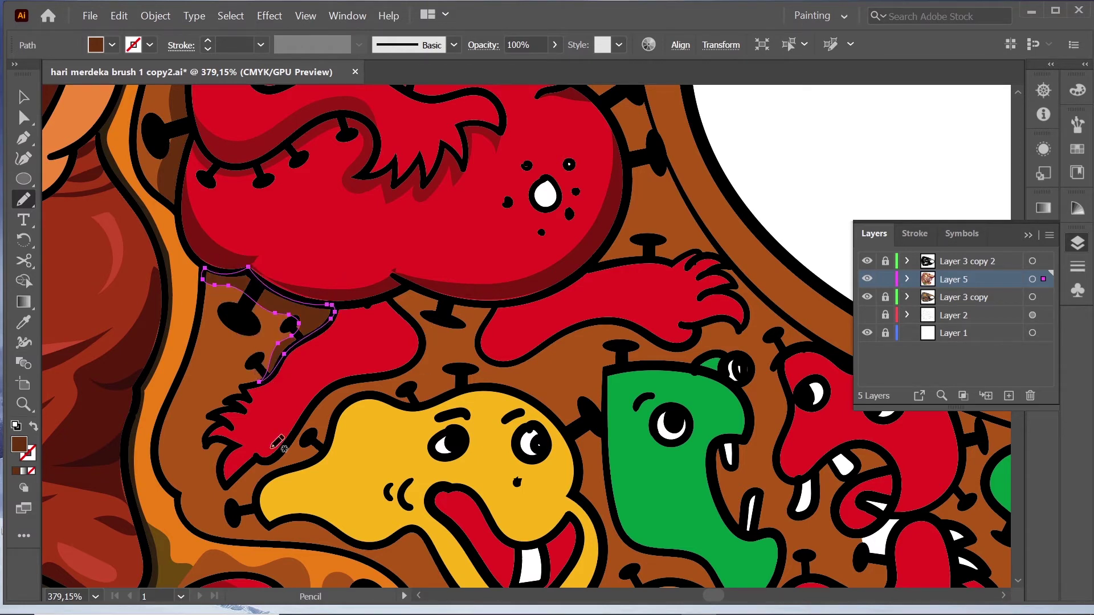
left_click_drag(223, 440, 238, 446)
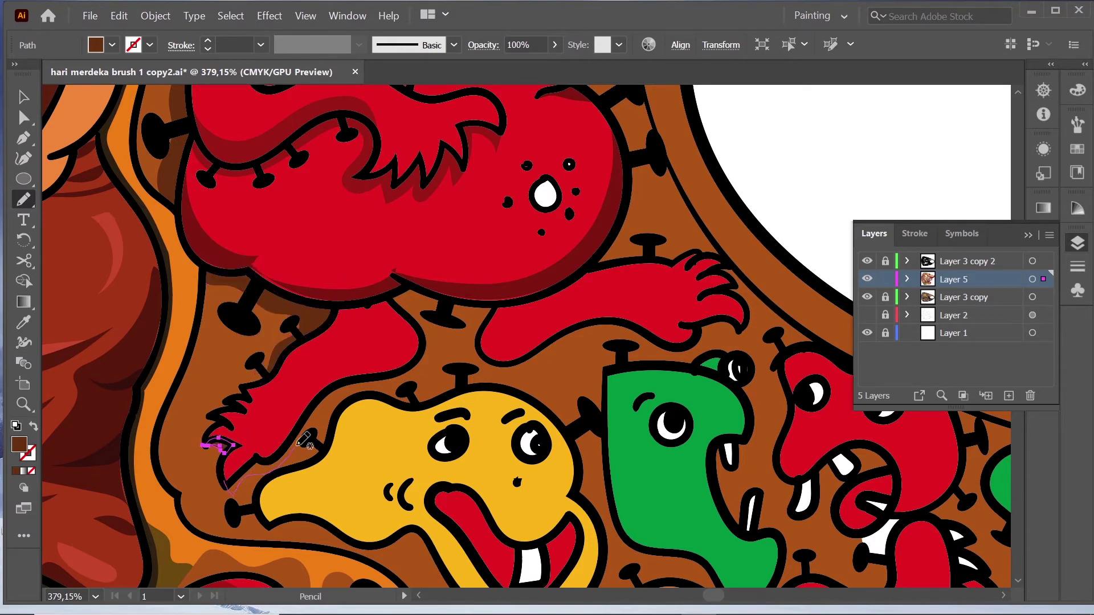
mouse_move(420, 366)
left_mouse_down()
mouse_move(221, 446)
mouse_move(220, 469)
left_mouse_up()
mouse_move(464, 329)
left_mouse_down()
mouse_move(732, 331)
mouse_move(599, 317)
mouse_move(489, 354)
left_mouse_up()
left_click_drag(499, 297, 499, 298)
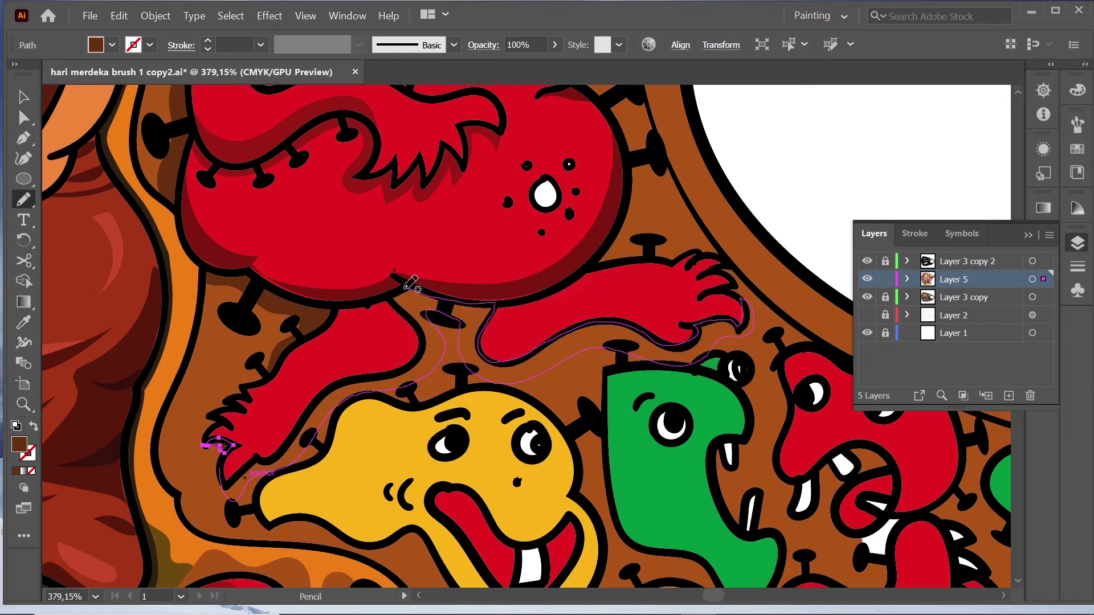
left_click_drag(394, 291, 430, 342)
left_click_drag(272, 456, 273, 456)
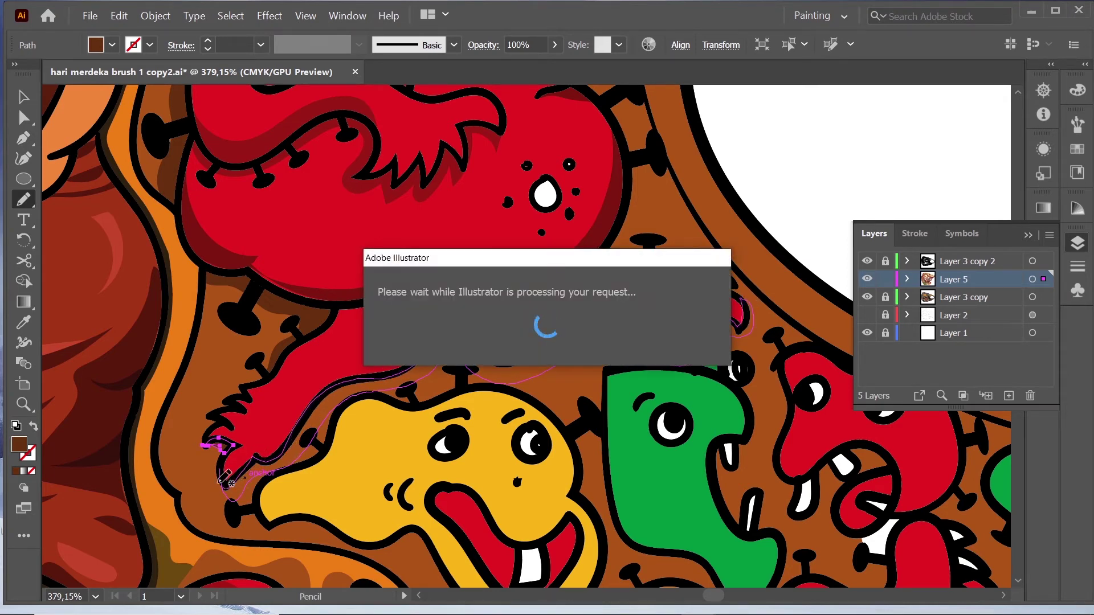
Step: Trace two more darker brown shadow shapes down the brown strip beside the monster's right side
key("v")
key("ctrl+shift+a")
left_click_drag(641, 222, 471, 359)
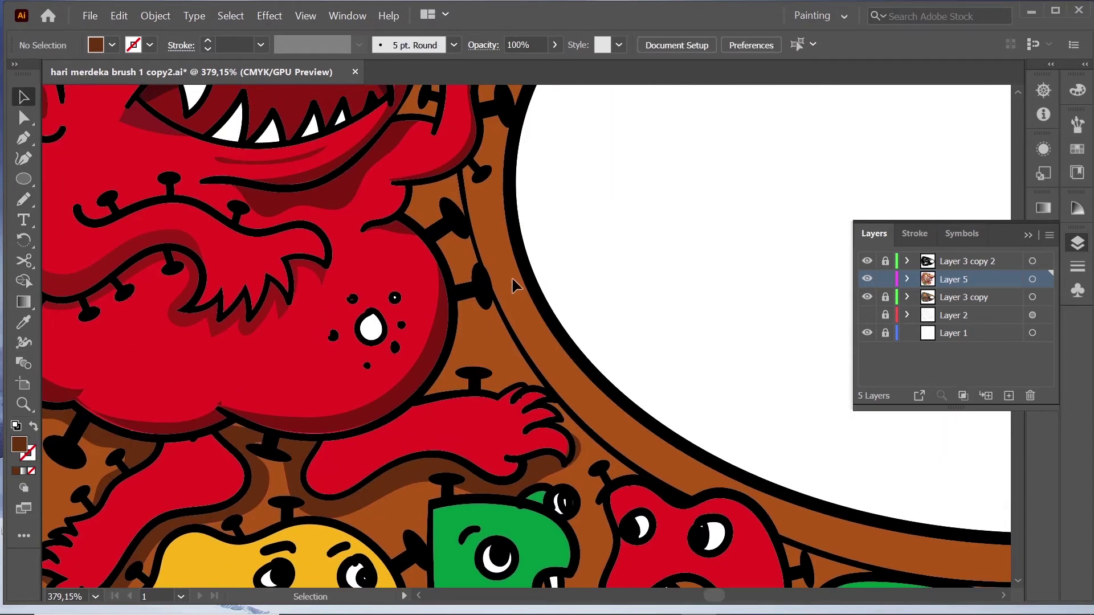
key("n")
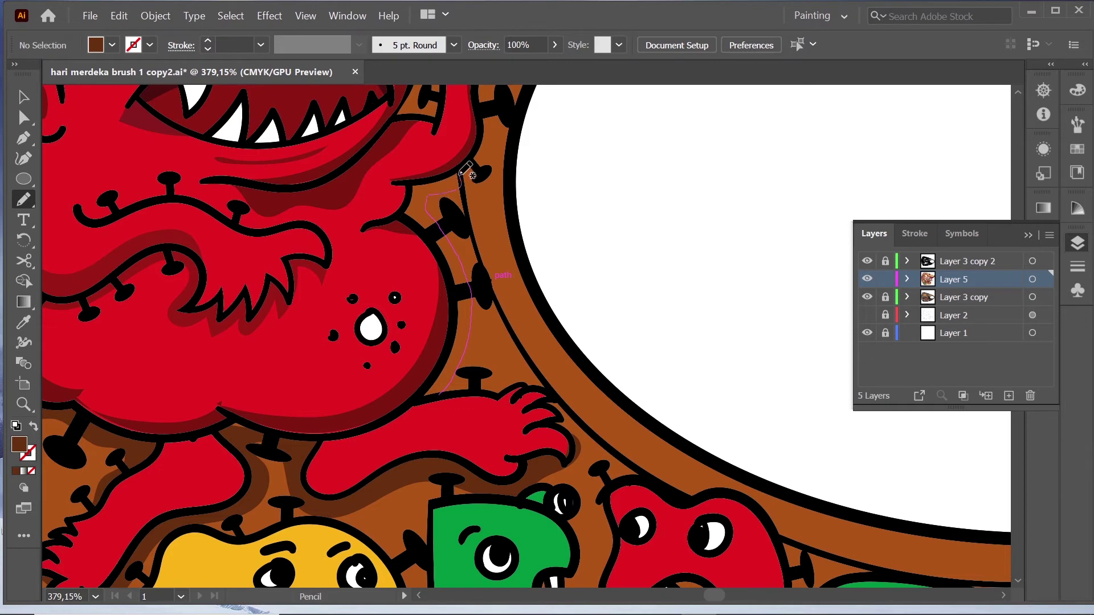
left_click_drag(433, 229, 442, 398)
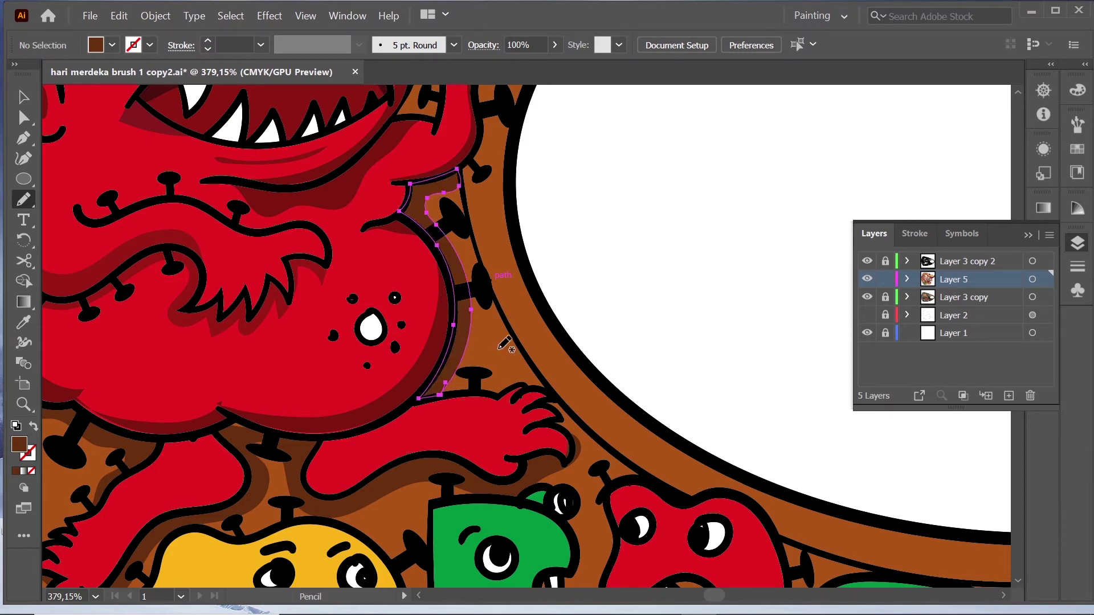
scroll(625, 206, "down", 5)
scroll(399, 456, "up", 5)
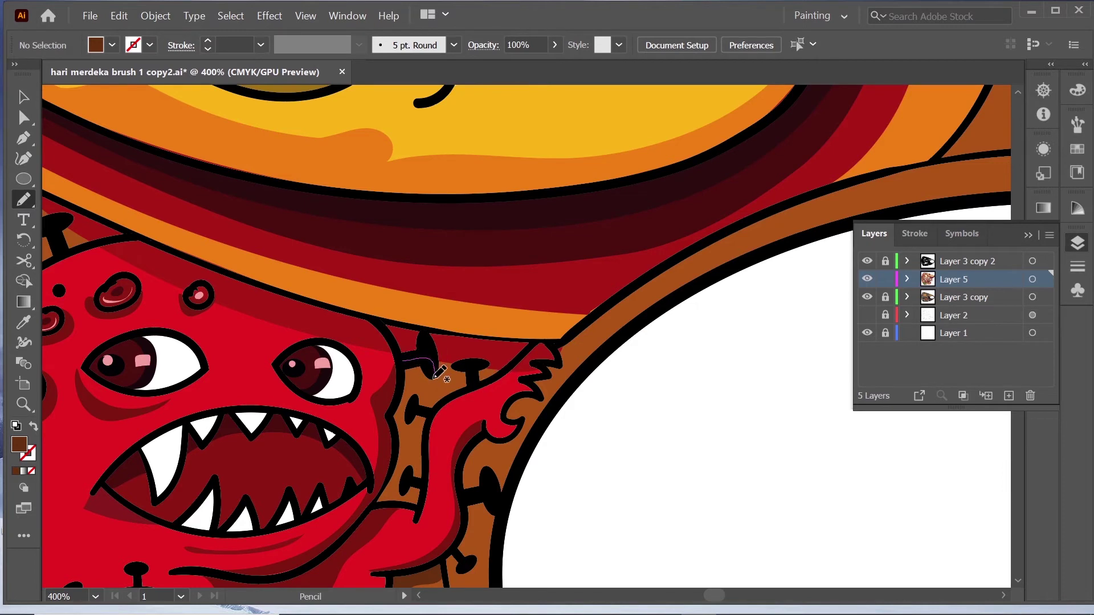
mouse_move(471, 391)
left_mouse_down()
mouse_move(427, 476)
mouse_move(403, 360)
left_mouse_up()
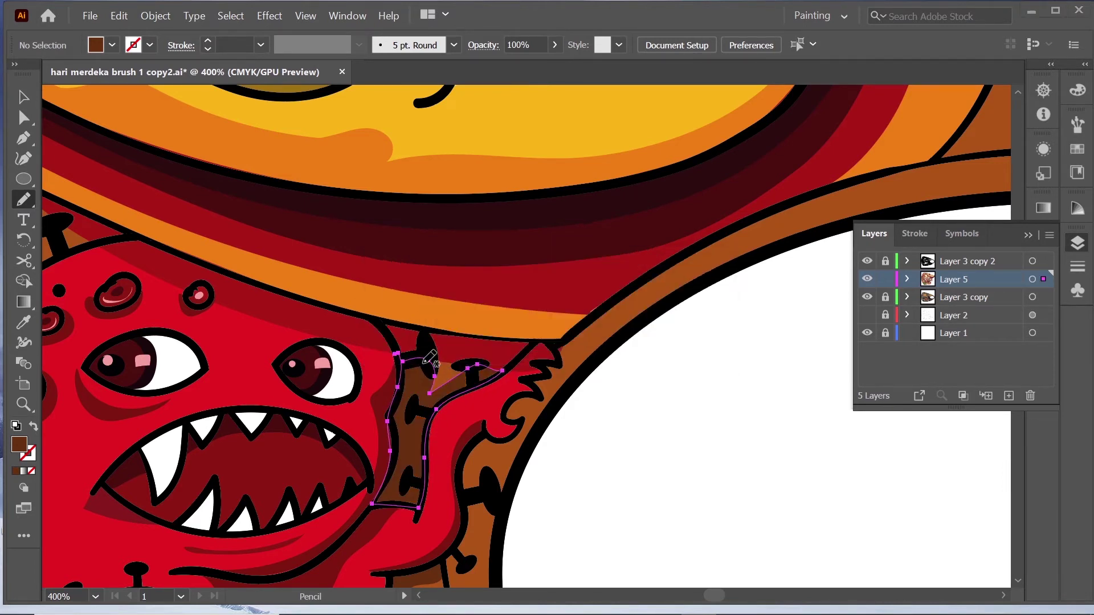
key("v")
scroll(544, 397, "down", 3)
scroll(544, 397, "down", 2)
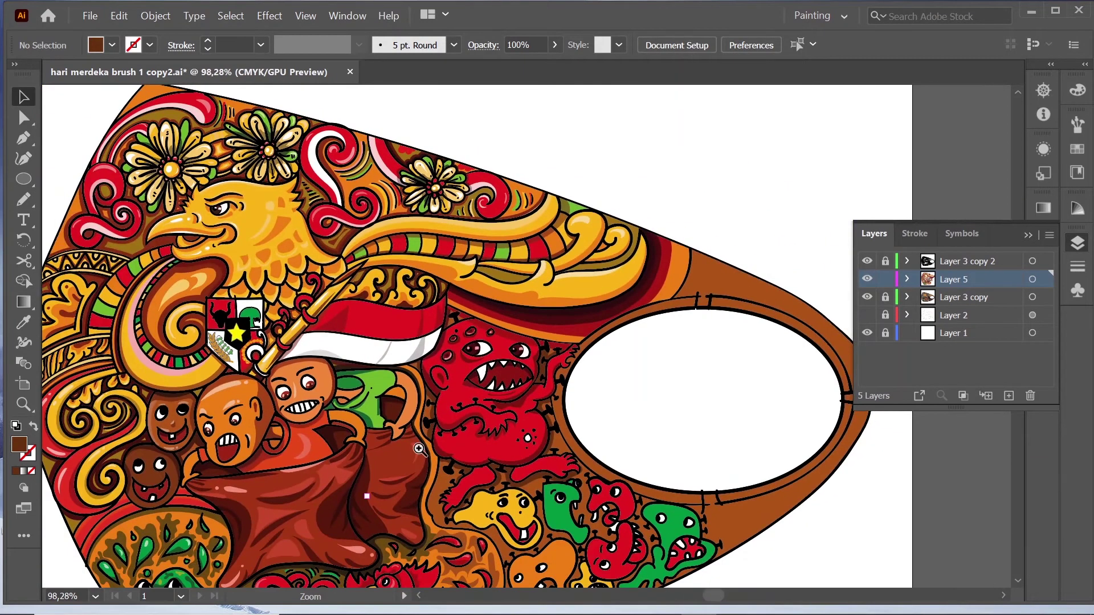
scroll(502, 365, "up", 4)
Step: Sample the monster's red and set the fill to a lighter red for highlights
key("i")
left_click(477, 308)
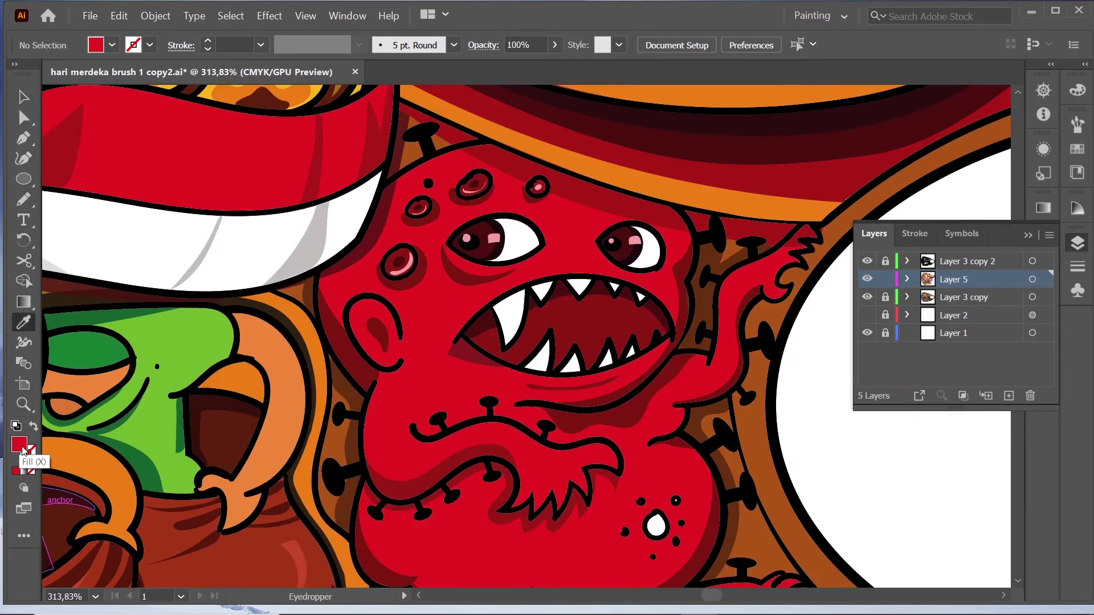
double_click(19, 445)
left_click(223, 353)
left_click(496, 345)
key("n")
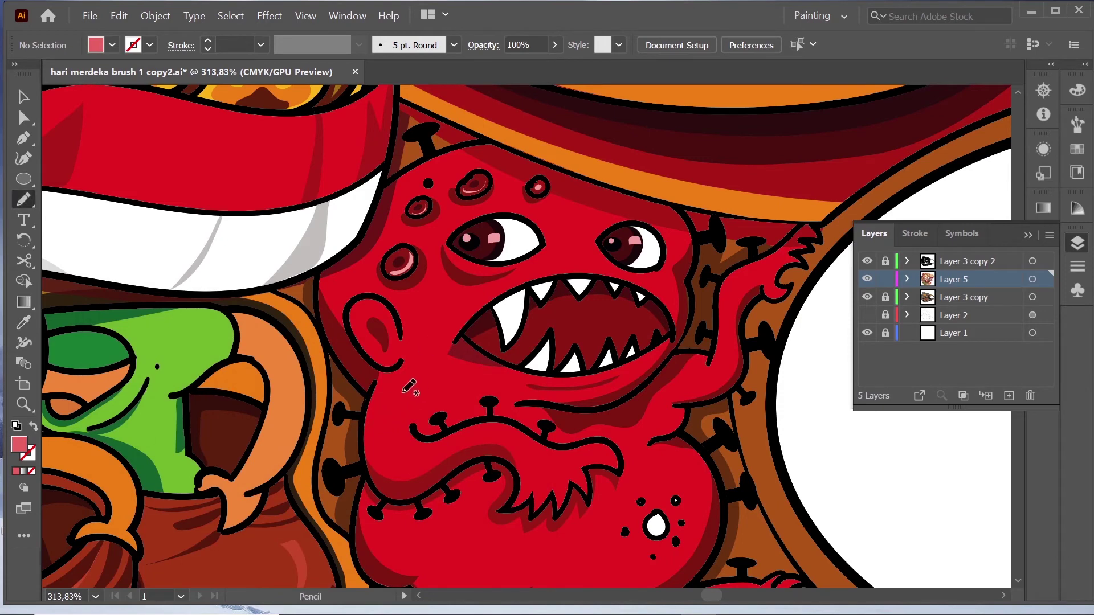
left_click_drag(406, 383, 409, 385)
key("ctrl+z")
double_click(19, 445)
left_click(251, 361)
left_click(495, 346)
Step: Draw lighter red highlights between the eyes, on the cheek, at the mouth corner and chin
left_click_drag(397, 405, 381, 464)
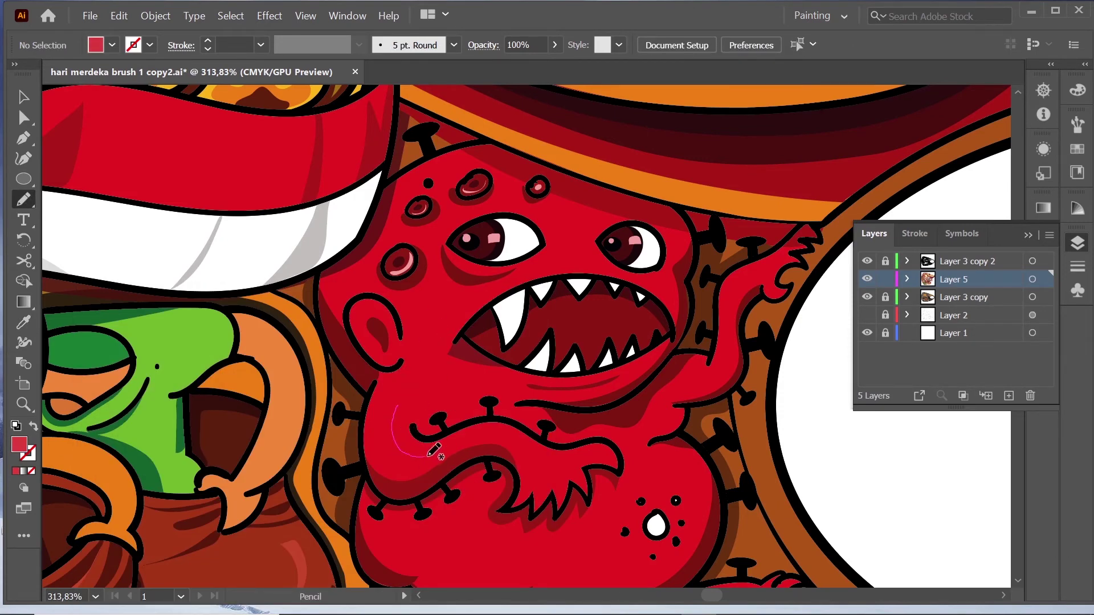
left_click_drag(409, 362, 436, 345)
key("ctrl+z")
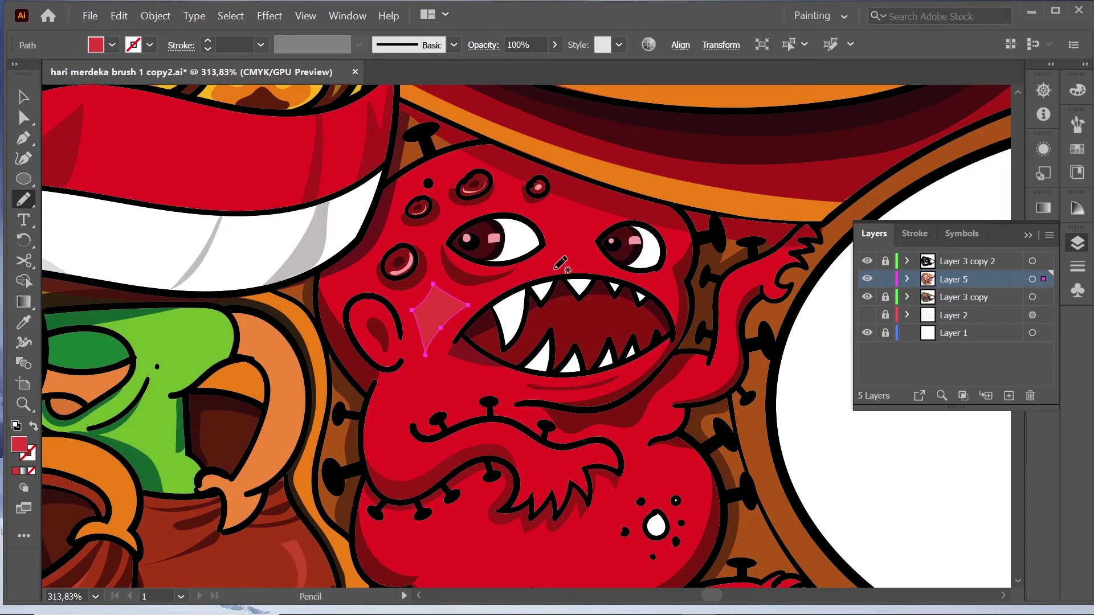
left_click_drag(560, 250, 561, 252)
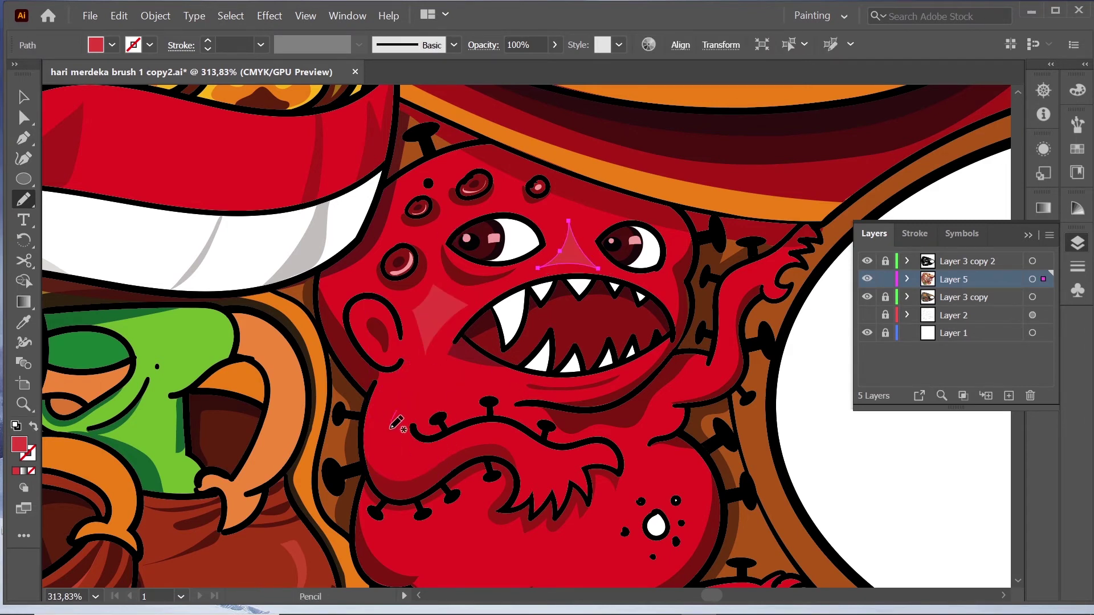
left_click_drag(391, 426, 408, 391)
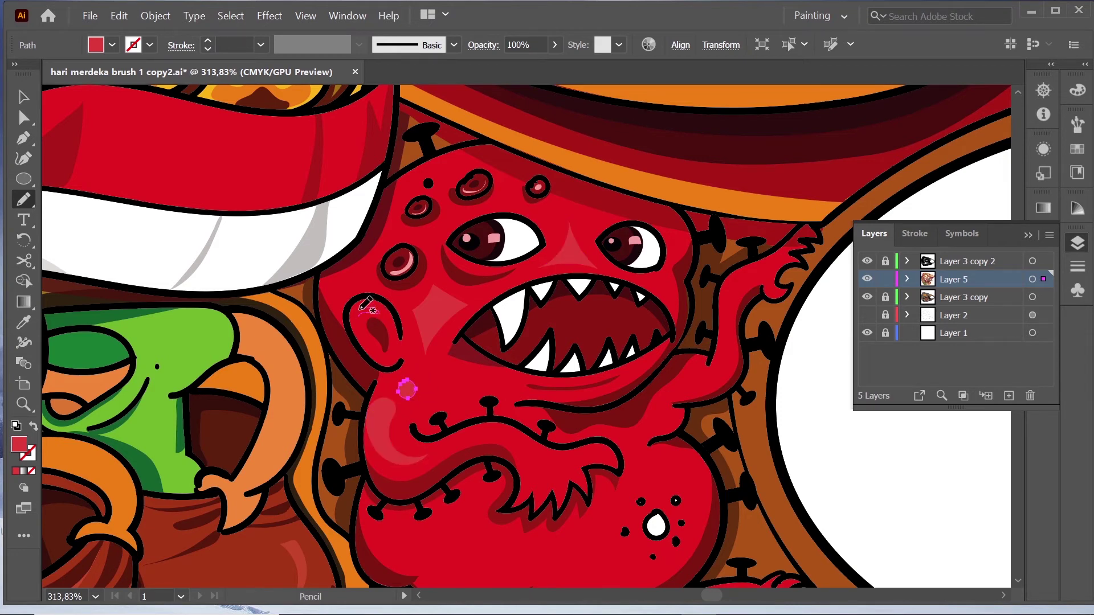
left_click_drag(363, 308, 376, 310)
left_click_drag(462, 335, 510, 365)
left_click_drag(568, 456, 567, 438)
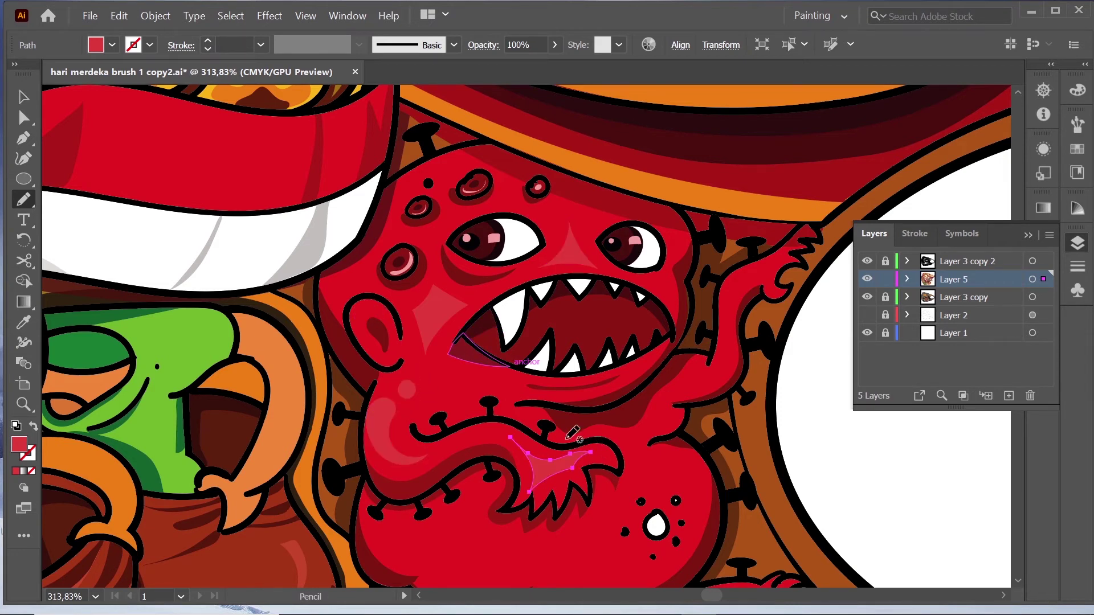
Step: Add lighter red highlights on the monster's lower body near the belly spots
key("ctrl+shift+a")
key("v")
scroll(652, 425, "down", 1)
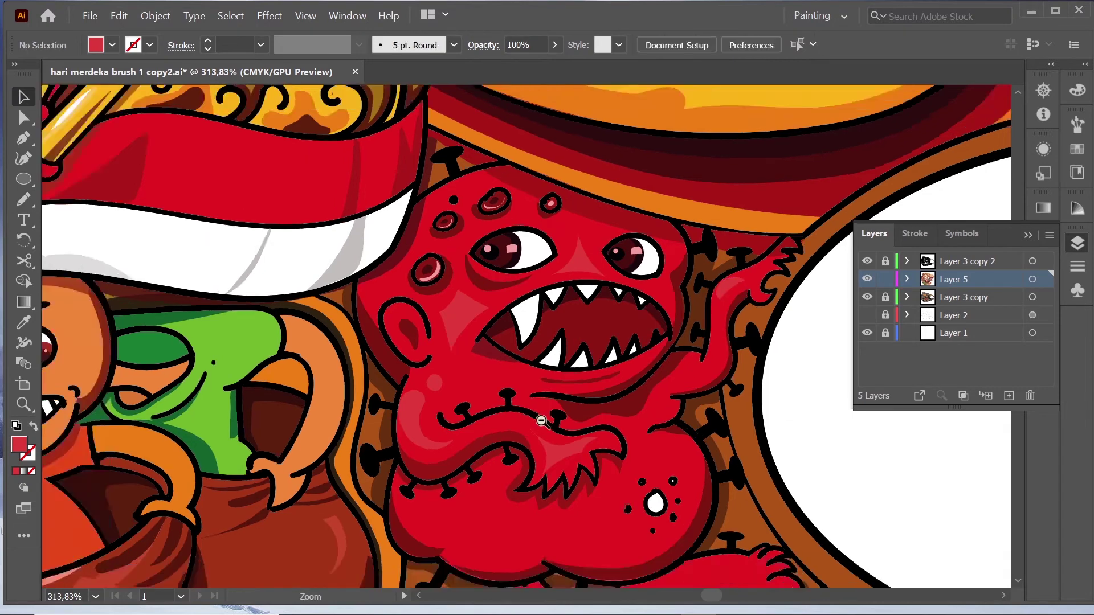
key("n")
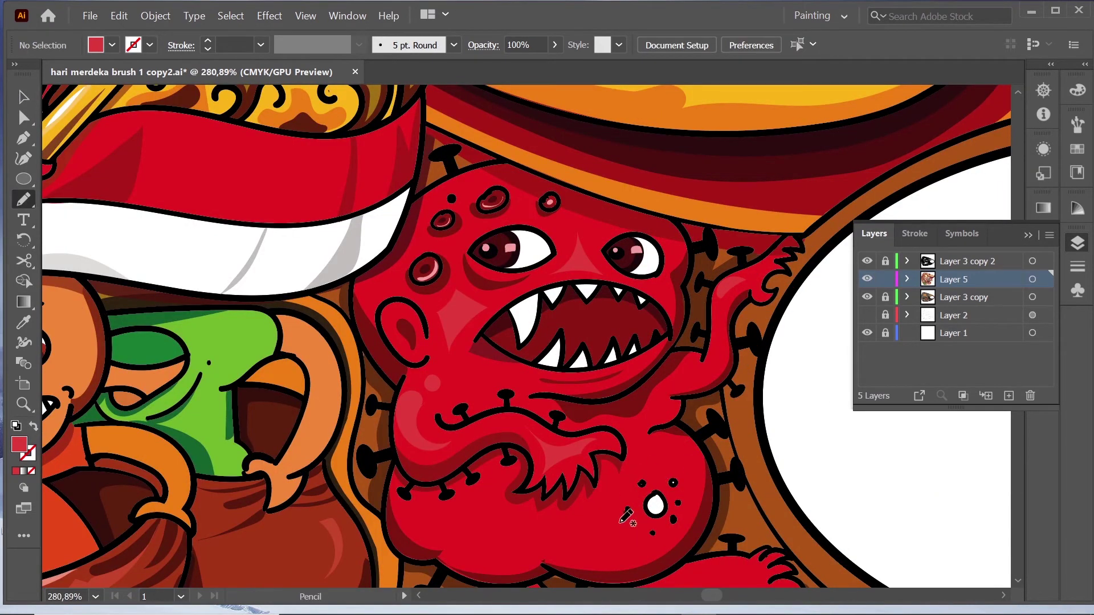
left_click_drag(614, 501, 595, 522)
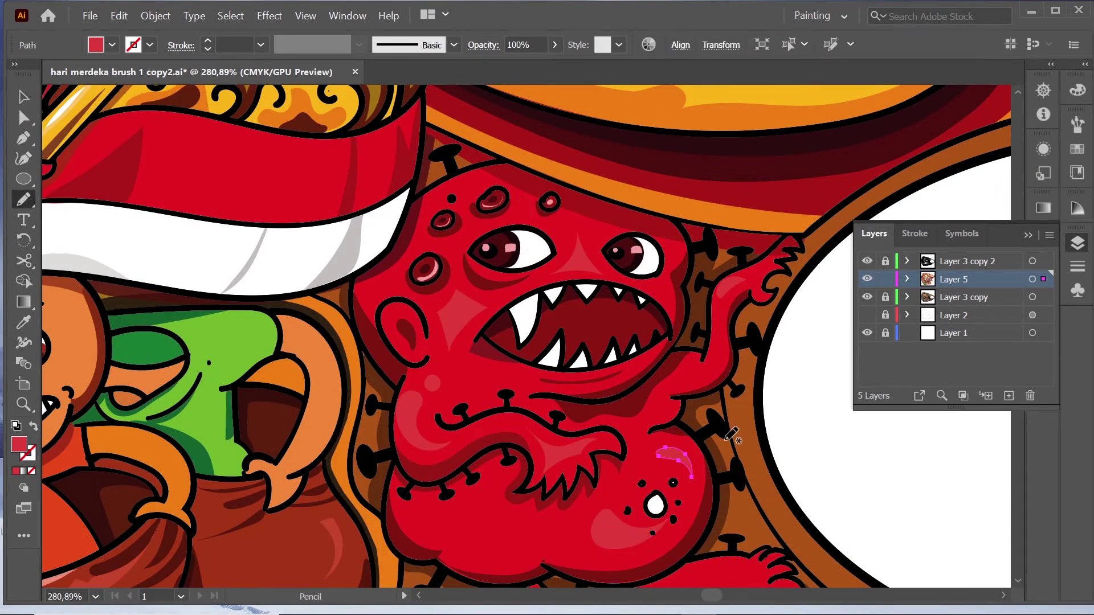
left_click_drag(639, 474, 696, 477)
key("v")
Step: Review the artwork and select the red monster's body shape
key("ctrl+shift+a")
scroll(796, 420, "down", 3)
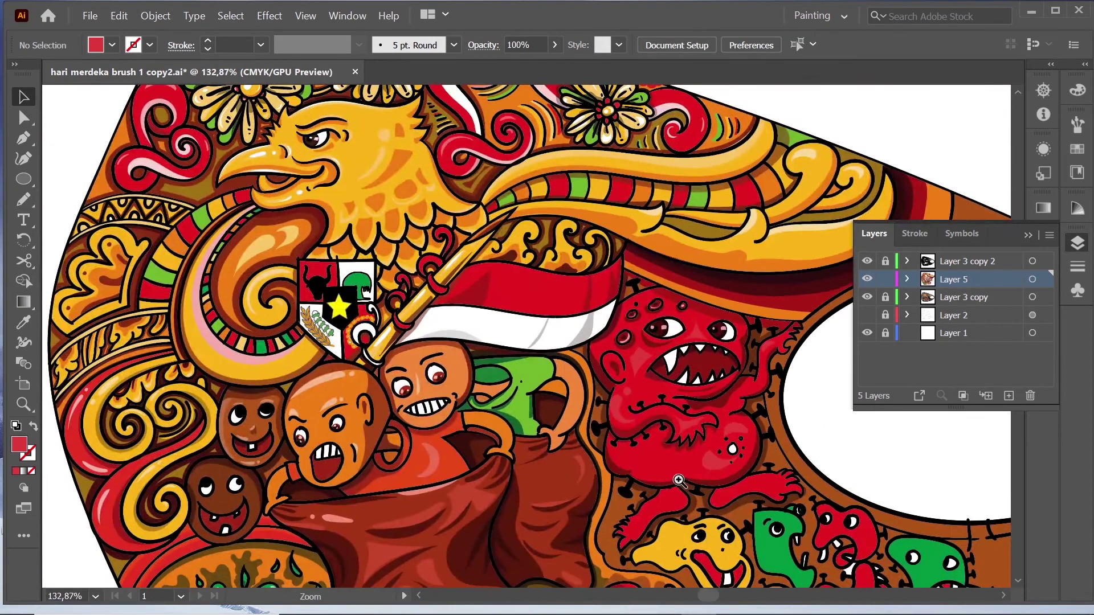
scroll(750, 435, "up", 3)
key("n")
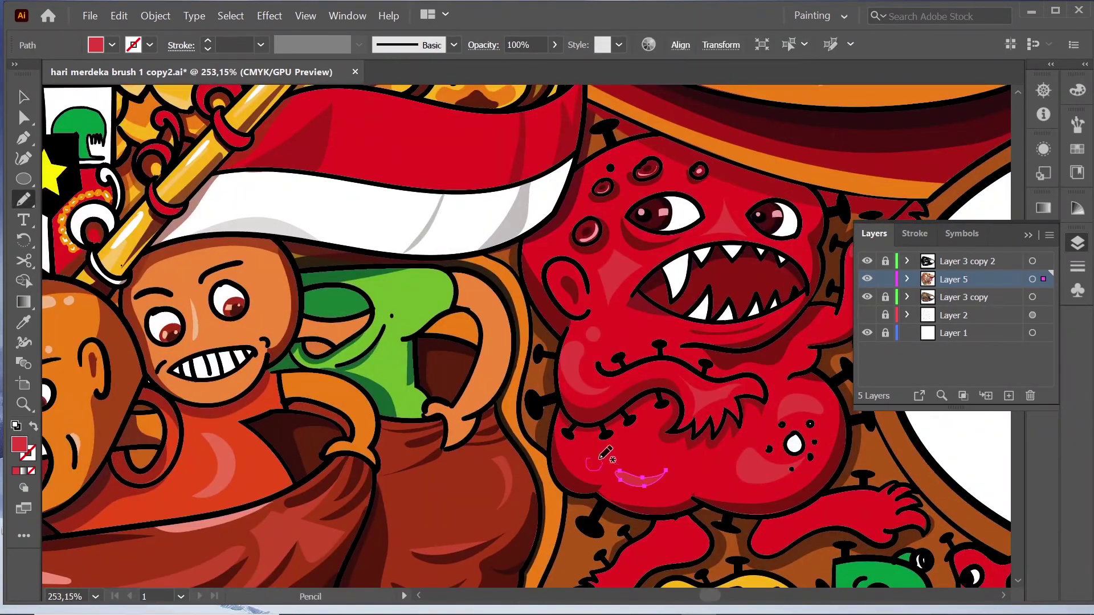
key("v")
scroll(667, 392, "down", 1)
scroll(667, 391, "down", 4)
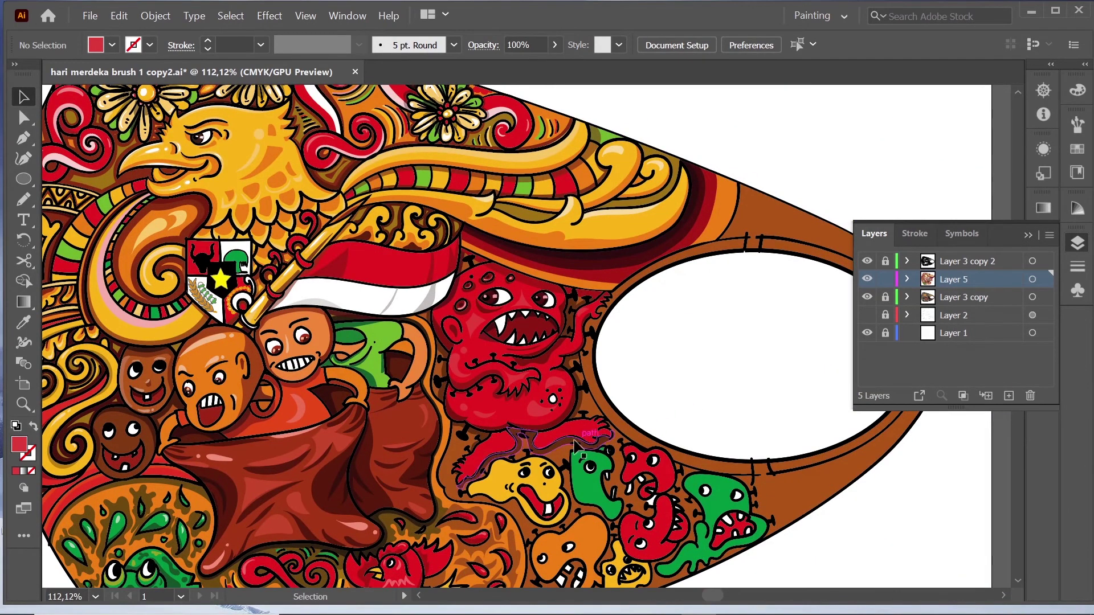
scroll(483, 443, "up", 7)
left_click(710, 392)
Step: Draw dark red shadows under the monster's belly and along its arm to the hand
key("n")
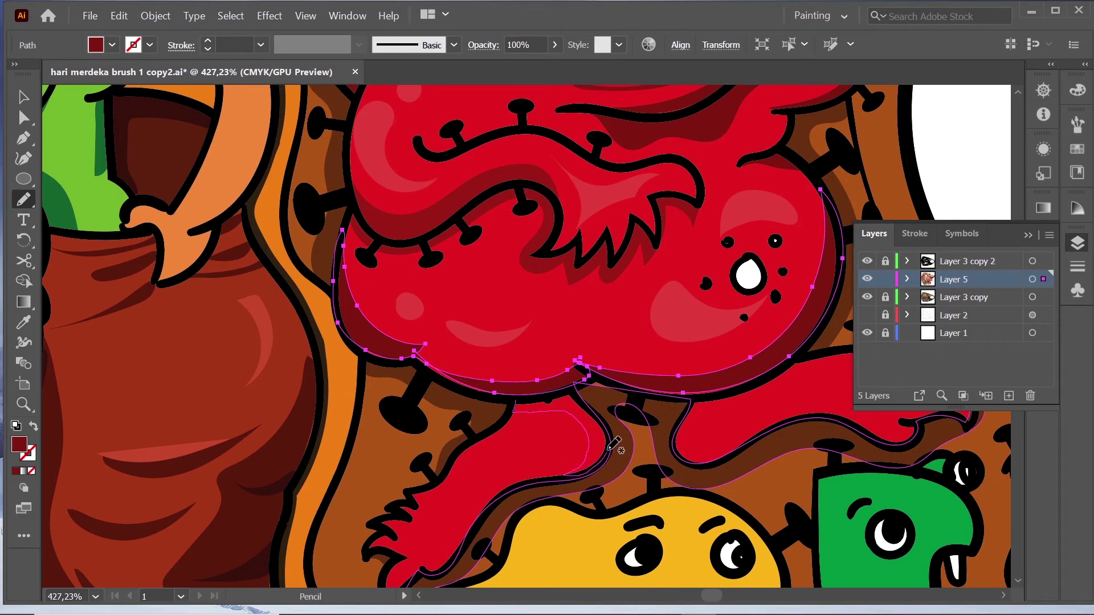
mouse_move(552, 393)
left_mouse_down()
mouse_move(542, 452)
mouse_move(322, 414)
left_mouse_up()
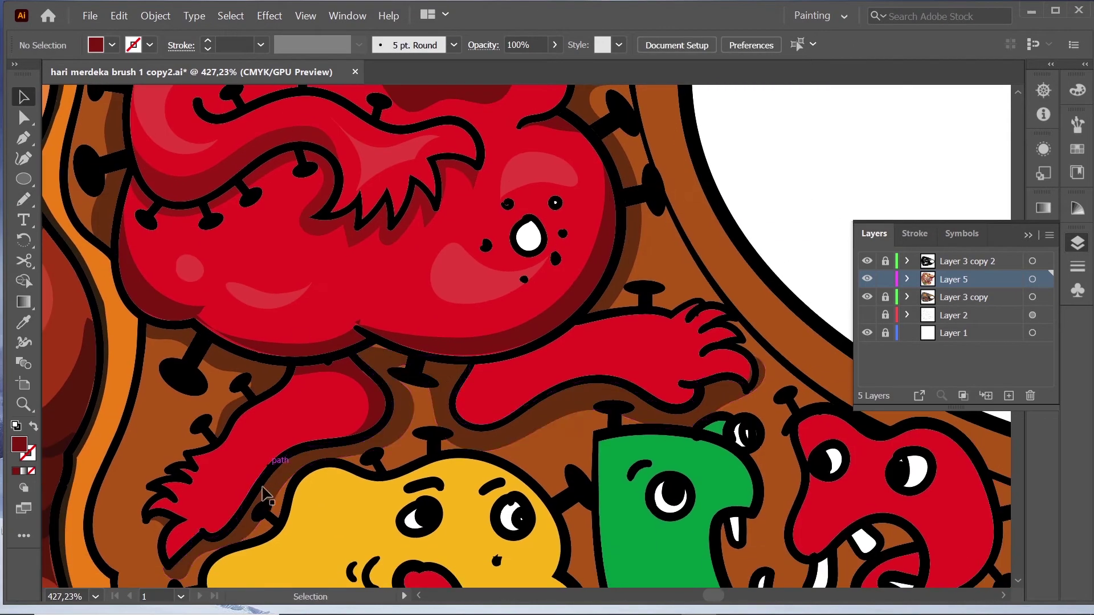
left_click_drag(213, 520, 319, 426)
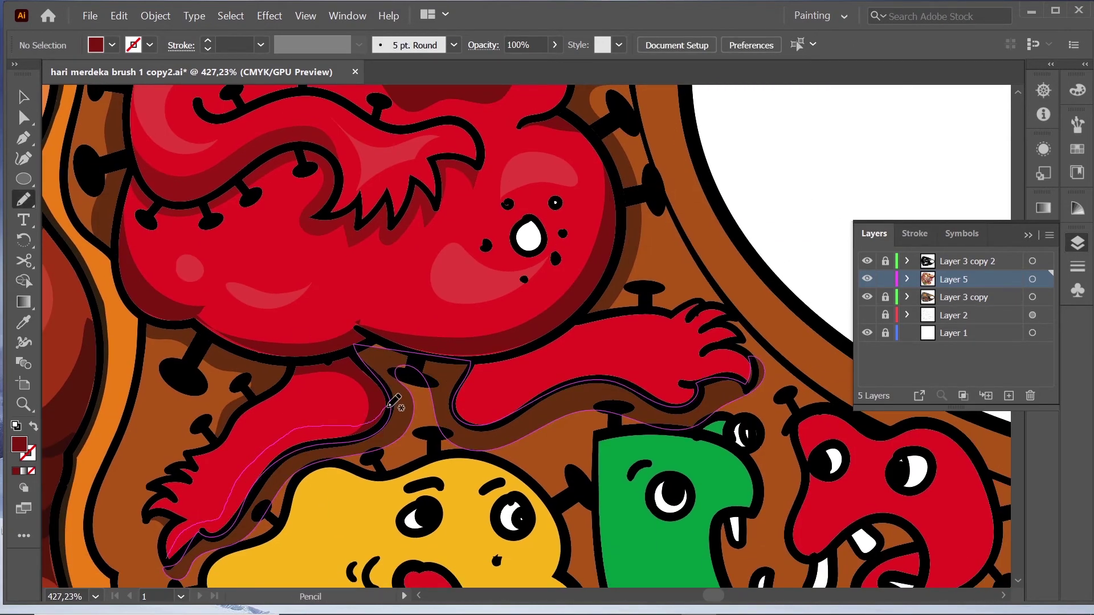
left_click_drag(394, 401, 182, 549)
key("v")
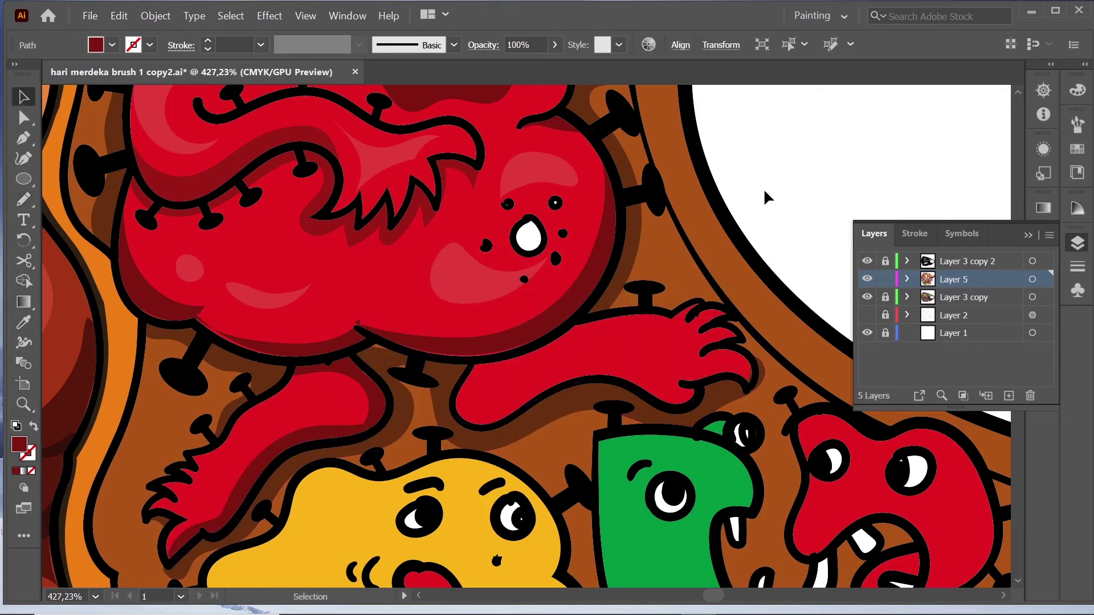
left_click(765, 197)
Step: Add a dark red shadow under the lower arm toward the hand
left_click_drag(765, 197, 640, 157)
key("n")
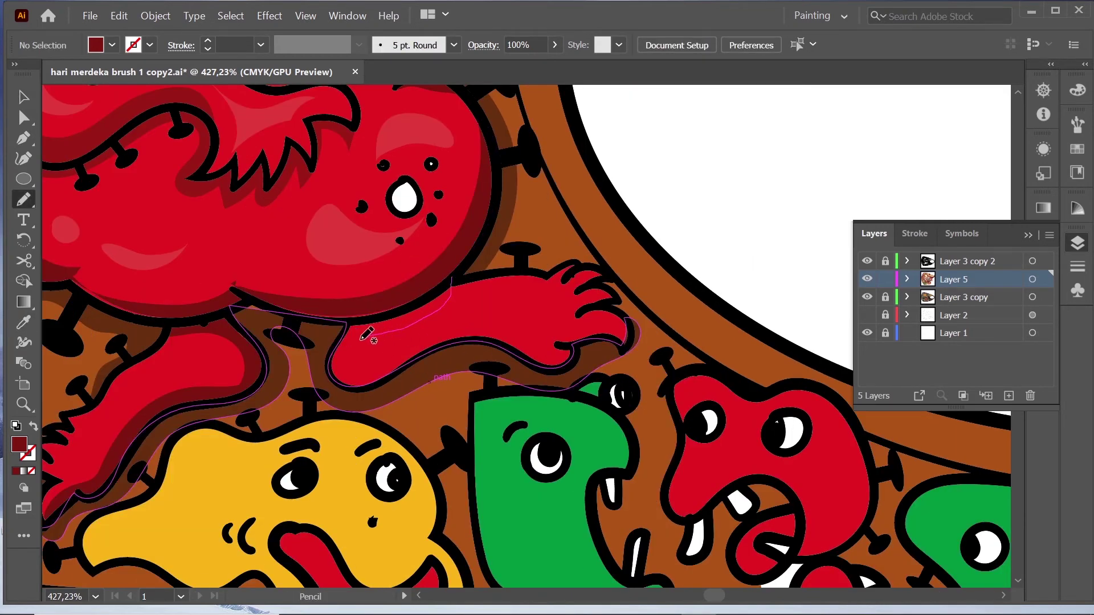
mouse_move(362, 338)
left_mouse_down()
mouse_move(520, 354)
mouse_move(379, 316)
left_mouse_up()
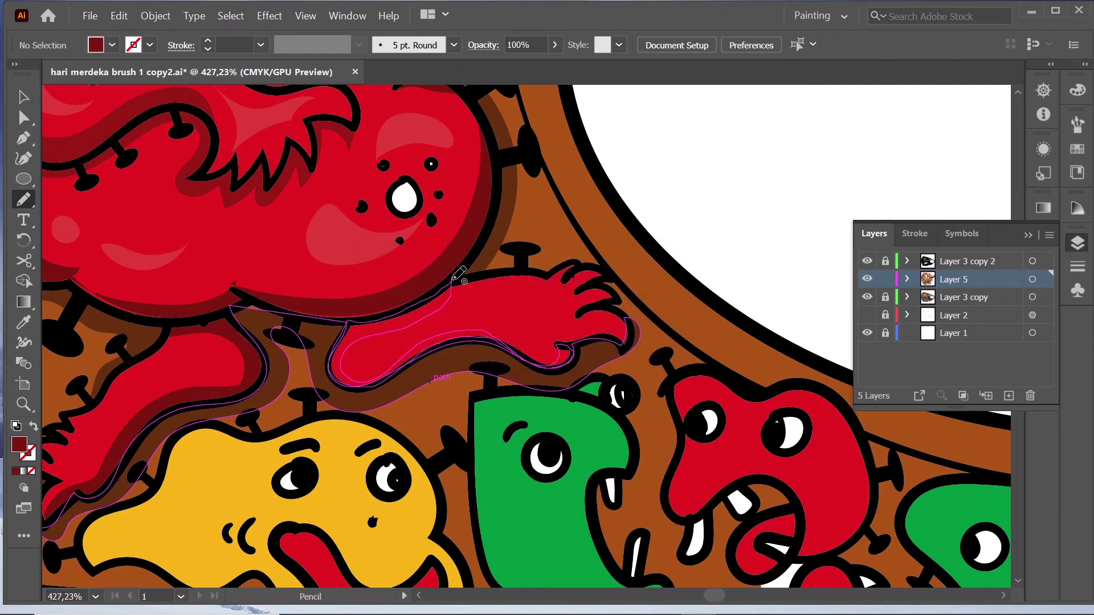
key("v")
left_click(739, 200)
scroll(491, 344, "down", 6)
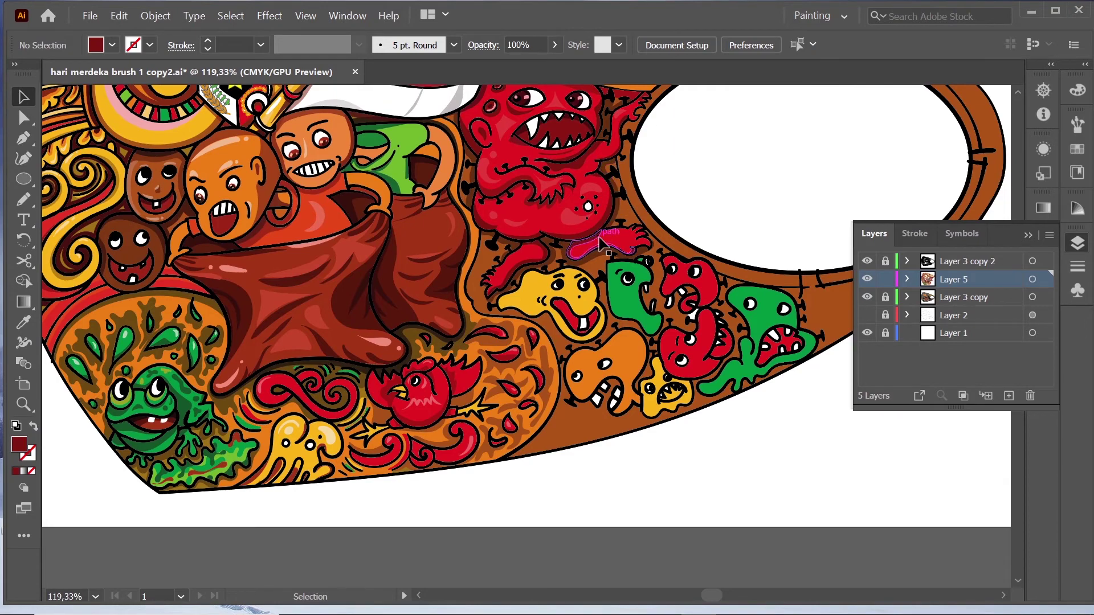
scroll(606, 298, "up", 6)
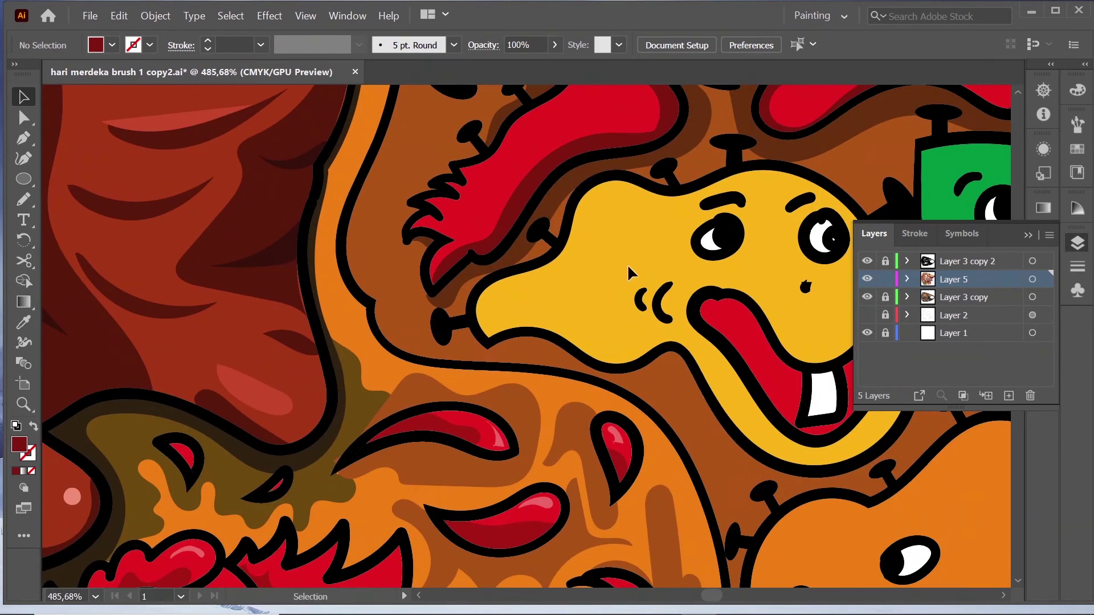
Step: Sample orange and draw orange spots on the yellow monster's forehead and cheeks
key("i")
left_click(551, 388)
key("n")
left_click_drag(562, 287, 563, 304)
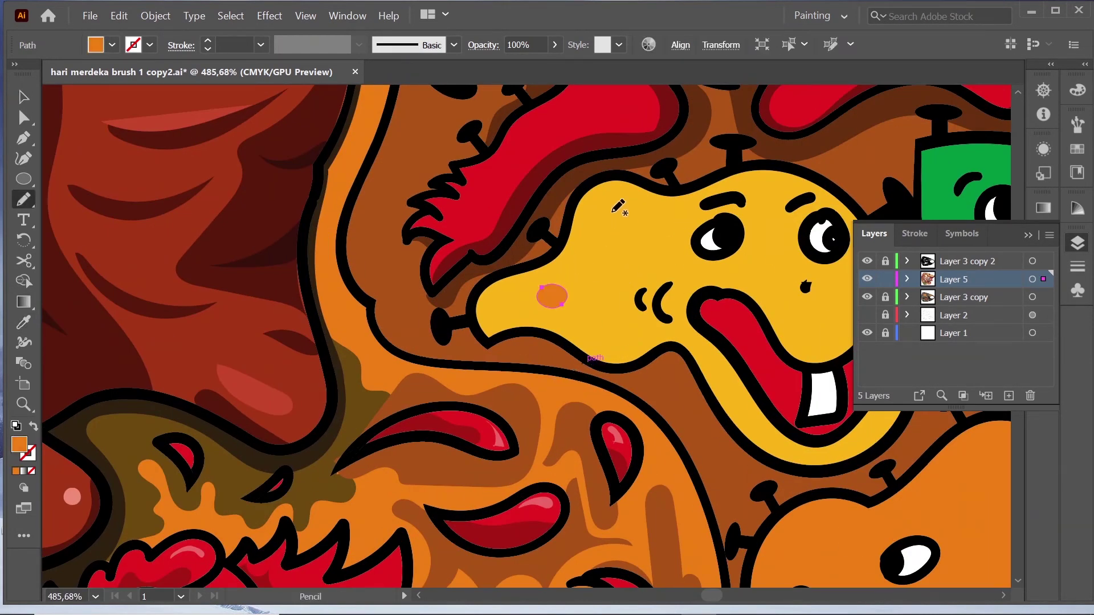
left_click_drag(654, 209, 655, 212)
left_click_drag(593, 333, 590, 326)
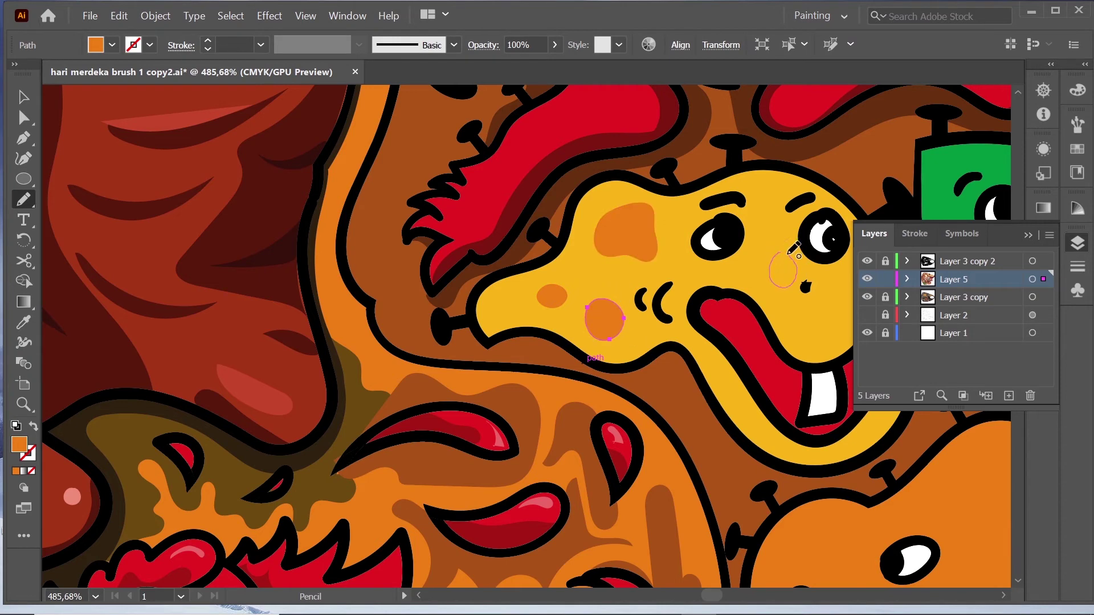
left_click_drag(793, 249, 793, 252)
scroll(684, 205, "right", 3)
left_click_drag(602, 163, 604, 165)
left_click_drag(683, 266, 634, 302)
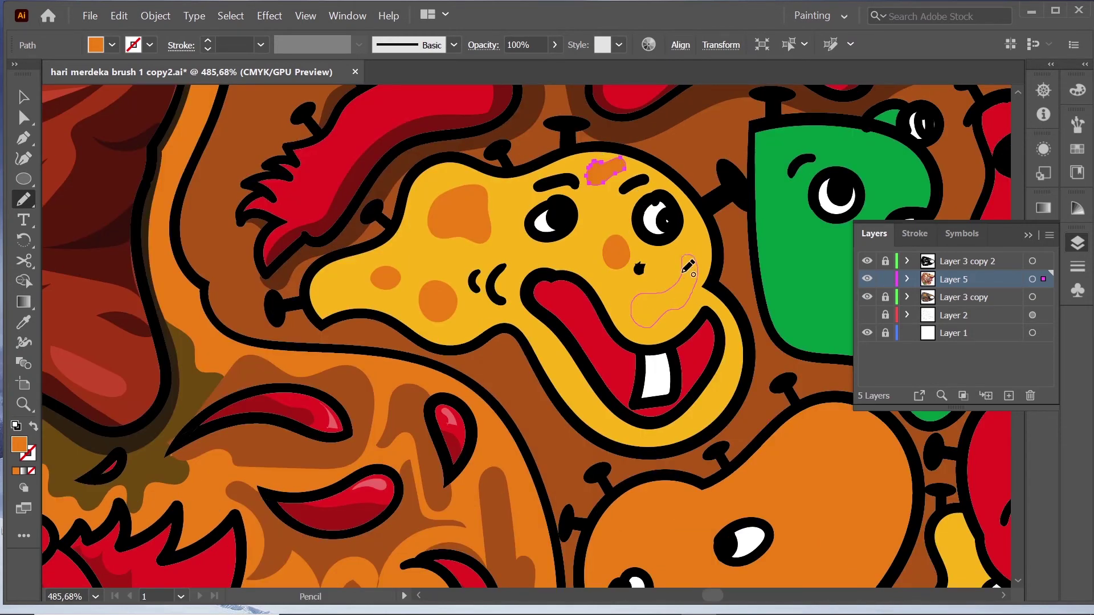
left_click_drag(688, 266, 688, 268)
left_click_drag(687, 353, 529, 154)
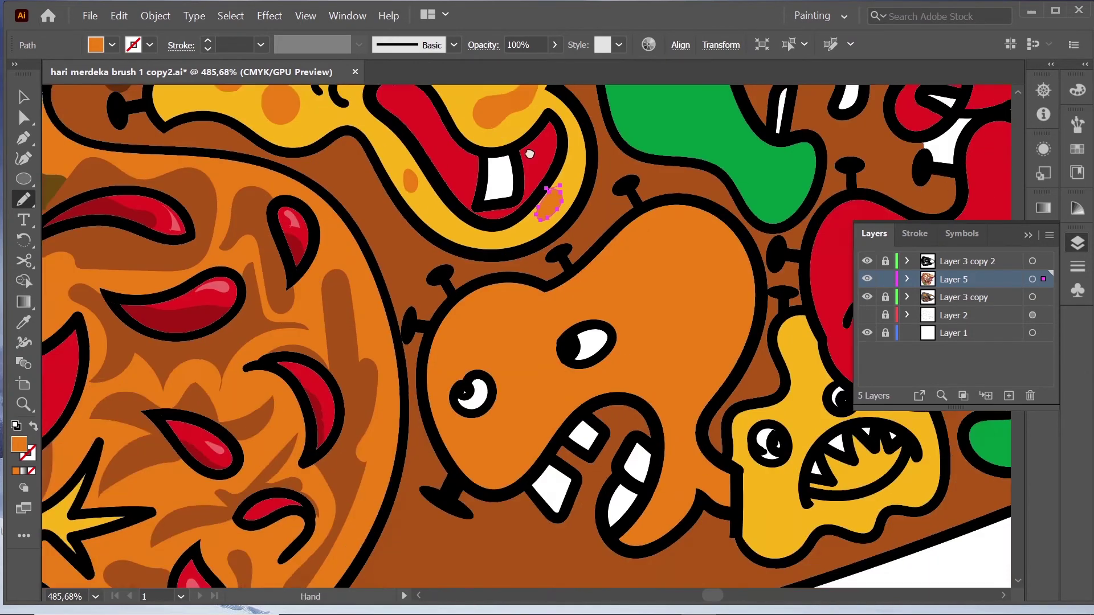
left_click_drag(635, 294, 575, 325)
Step: Draw dark brown spots and a nose shape on the orange monster
key("i")
left_click(276, 342)
key("n")
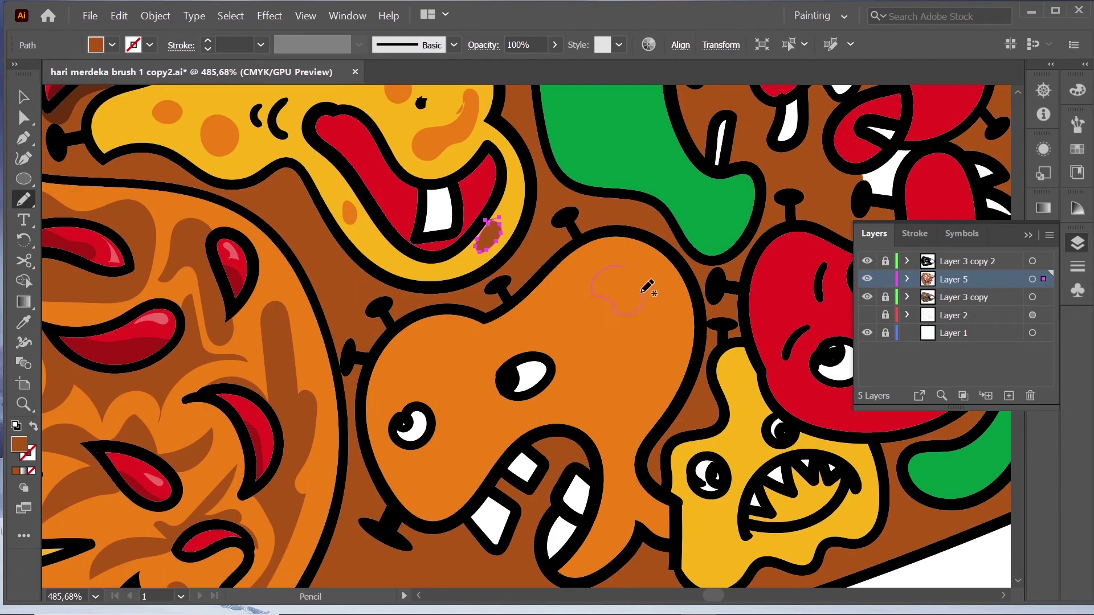
left_click_drag(643, 292, 629, 268)
left_click_drag(623, 391, 623, 393)
left_click_drag(452, 359, 450, 356)
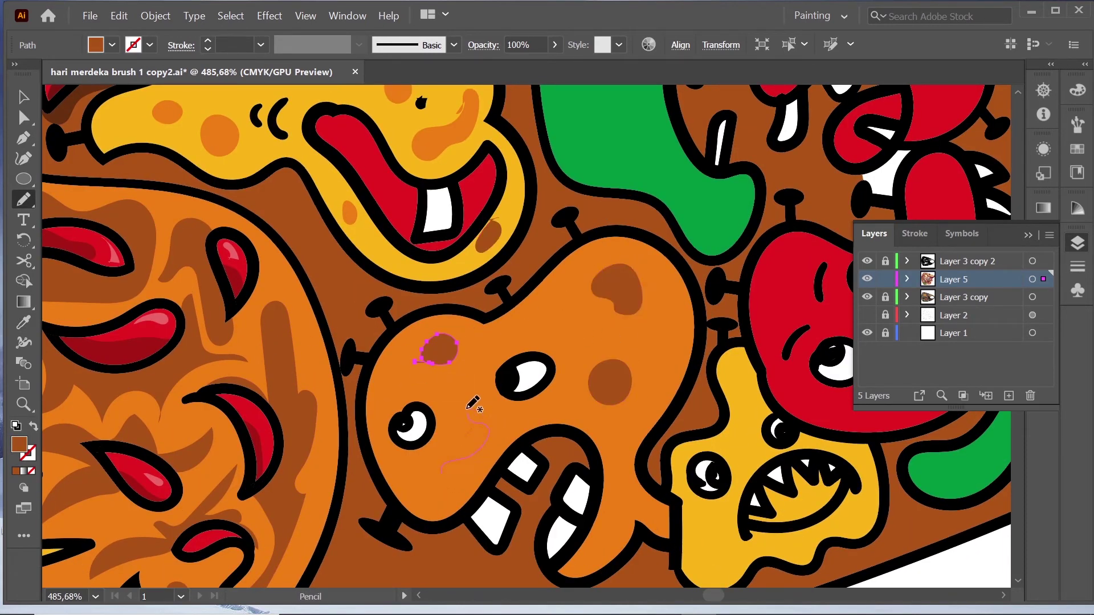
left_click_drag(472, 403, 442, 464)
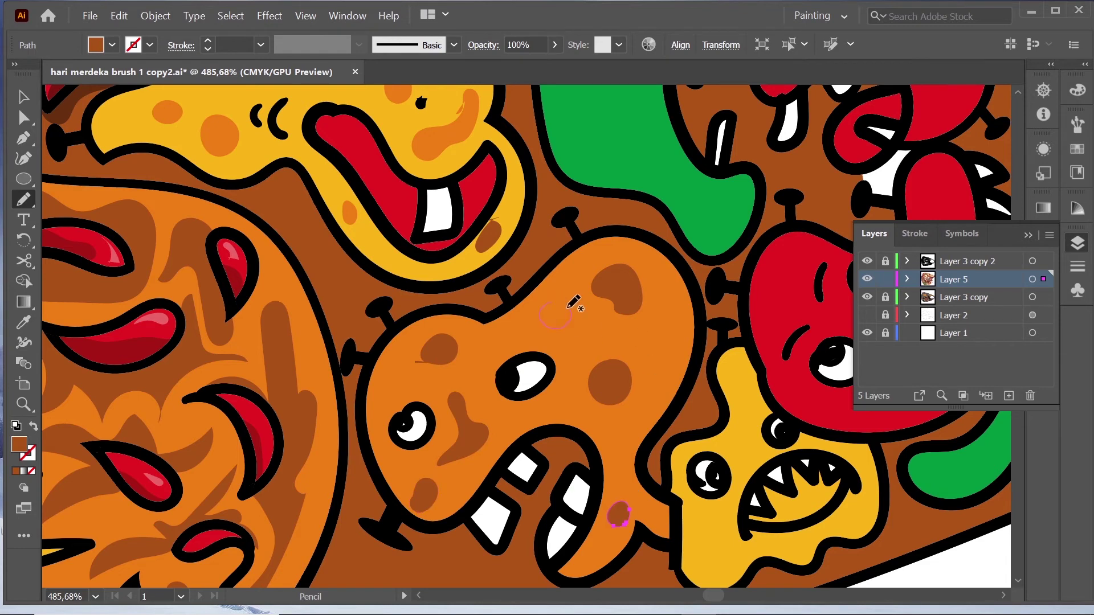
left_click_drag(570, 302, 567, 301)
left_click_drag(721, 368, 430, 363)
Step: Add five more orange spots lower on the yellow monster
left_click(196, 229, "ctrl")
key("i")
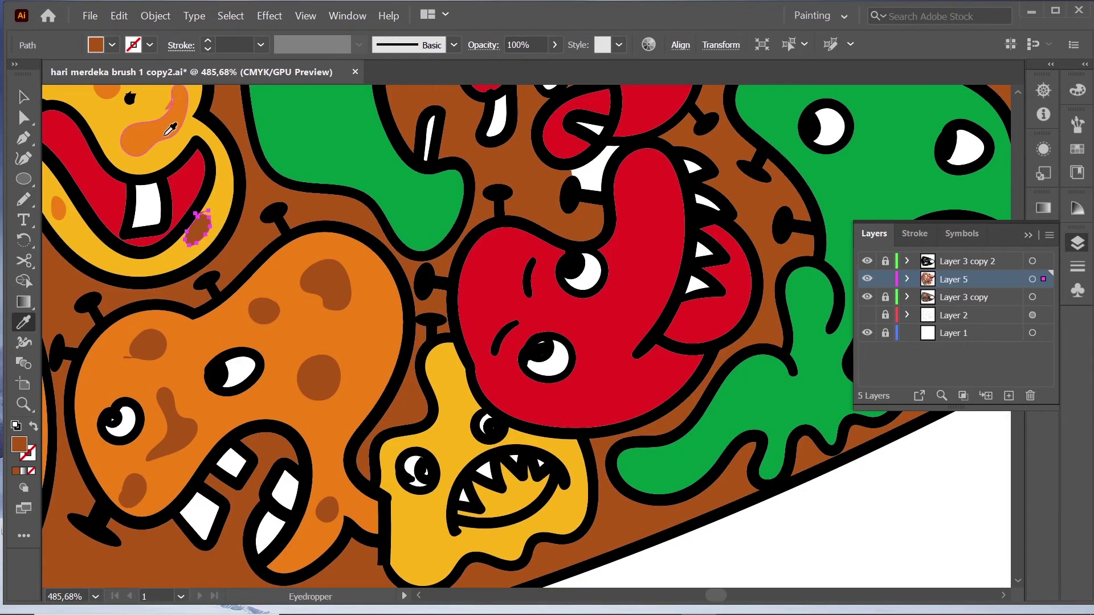
left_click(234, 265)
key("n")
left_click_drag(449, 363, 450, 368)
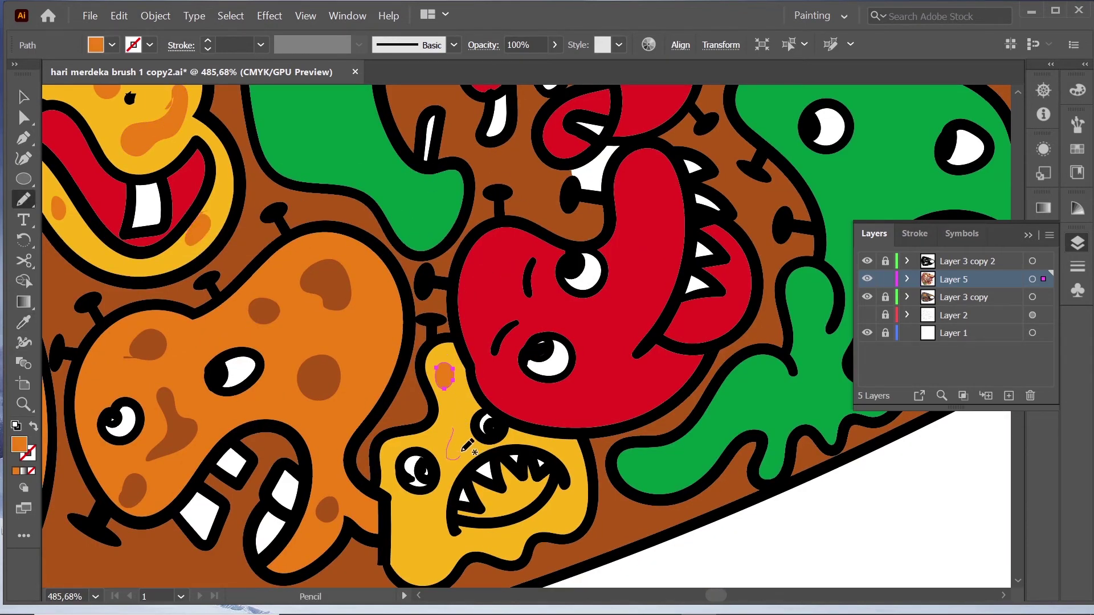
left_click_drag(460, 433, 457, 435)
left_click_drag(421, 513, 419, 515)
left_click_drag(450, 552, 504, 543)
left_click_drag(570, 505, 567, 509)
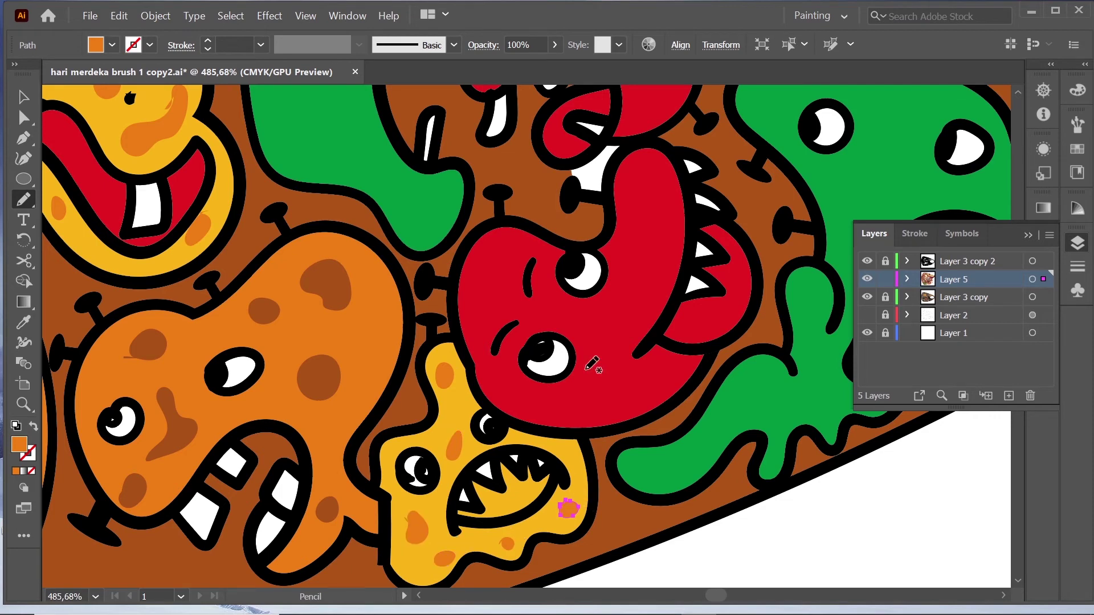
scroll(461, 250, "down", 3)
Step: Sample dark red and shade the red monster's cheeks, chin, forehead and mouth
key("i")
left_click(169, 176)
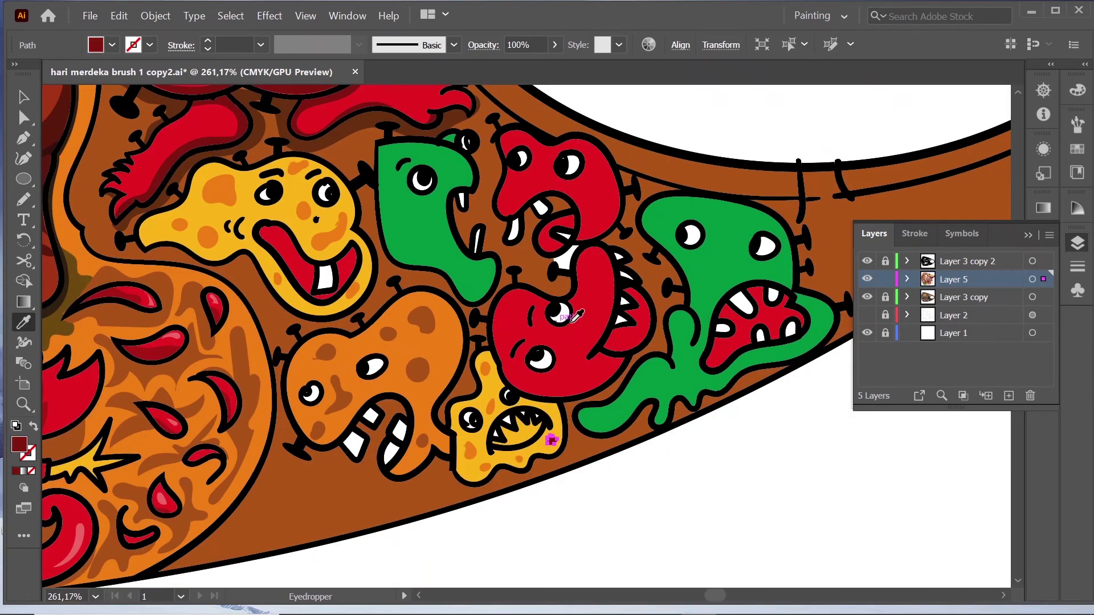
scroll(605, 351, "up", 1)
scroll(606, 350, "up", 2)
key("n")
left_click_drag(410, 391, 416, 395)
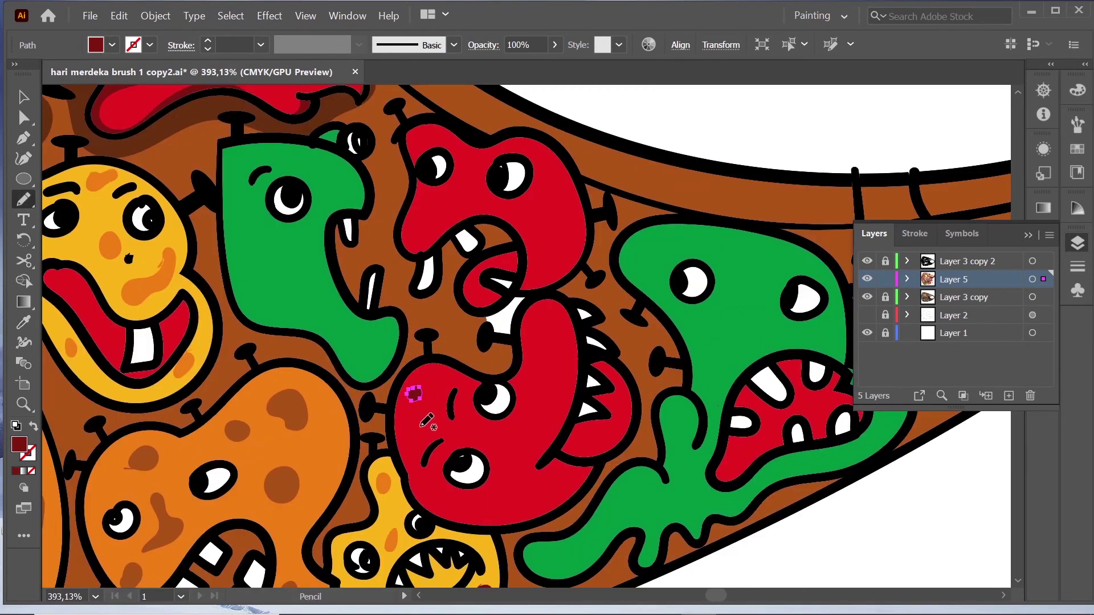
left_click_drag(499, 429, 468, 436)
left_click_drag(546, 322, 563, 373)
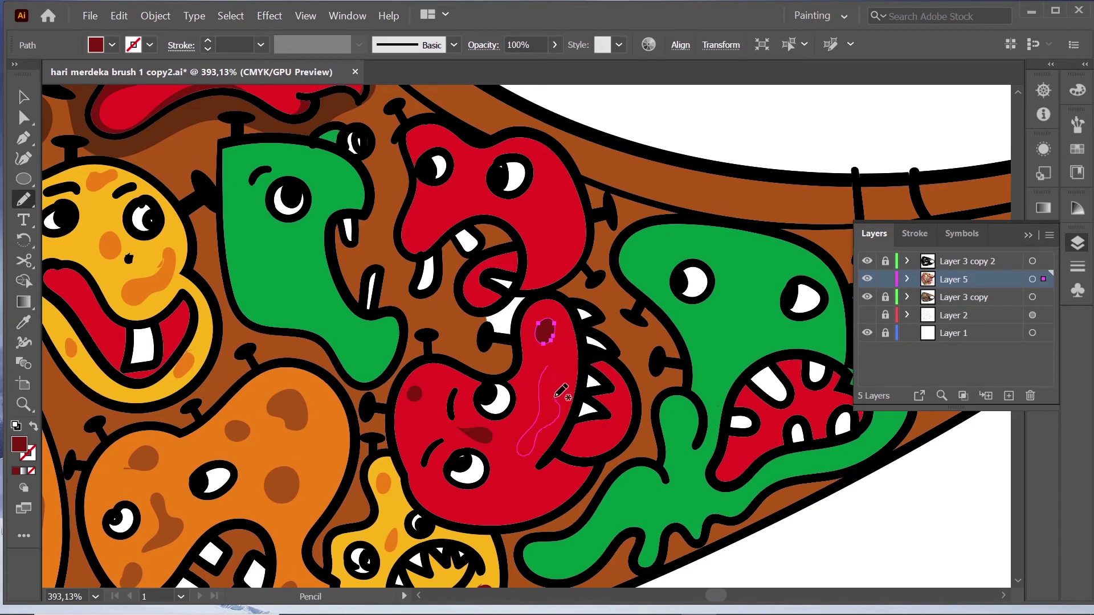
left_click_drag(501, 488, 450, 500)
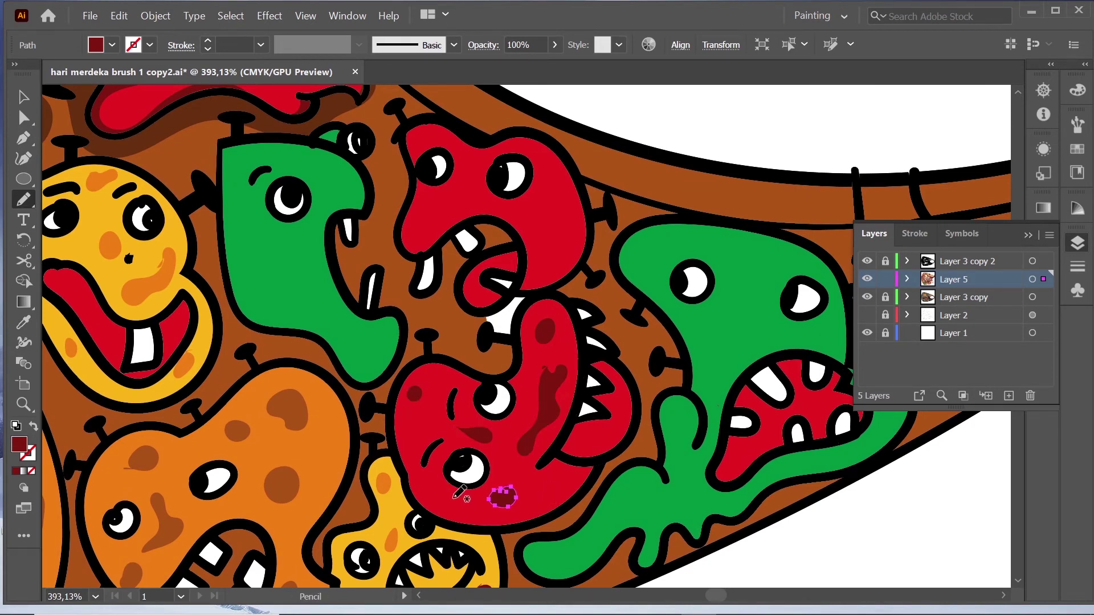
left_click_drag(560, 476, 558, 479)
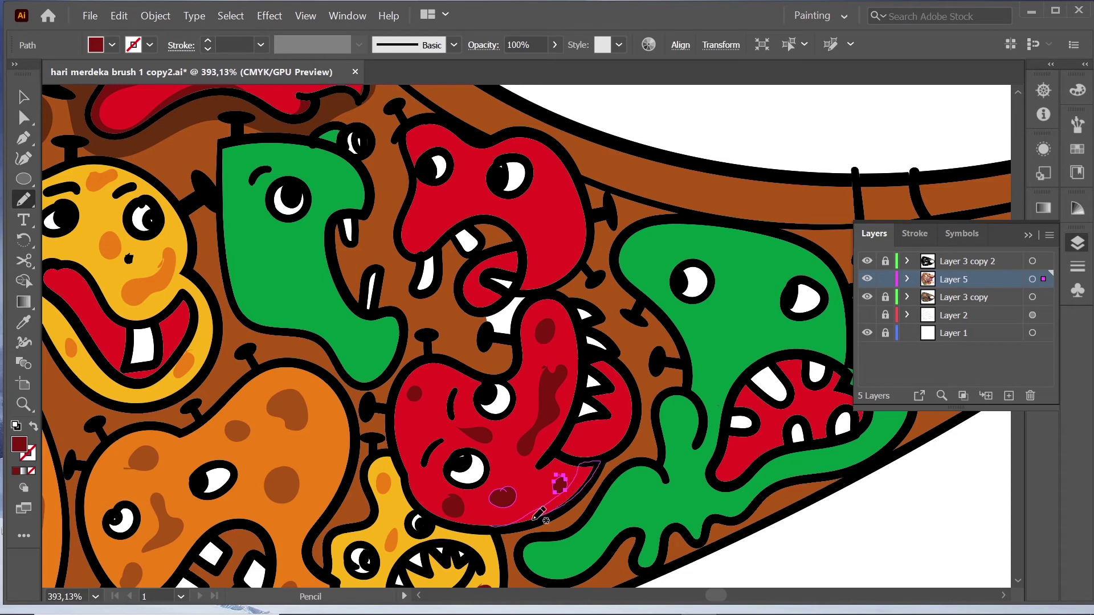
left_click_drag(448, 360, 440, 357)
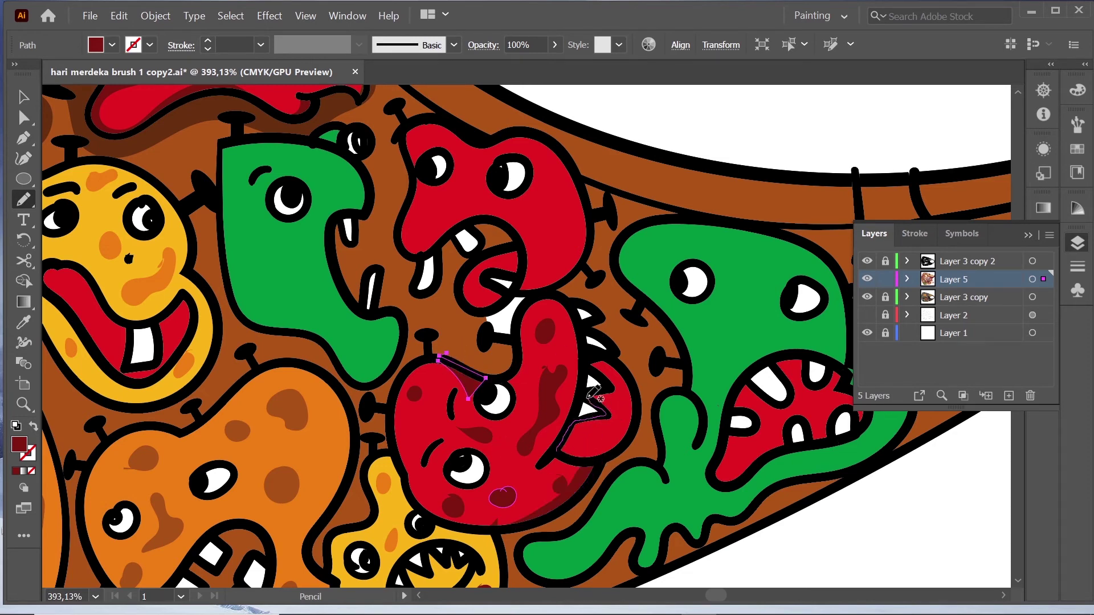
left_click_drag(594, 449, 592, 450)
Step: Trace a dark shadow inside the green monster's mouth
key("v")
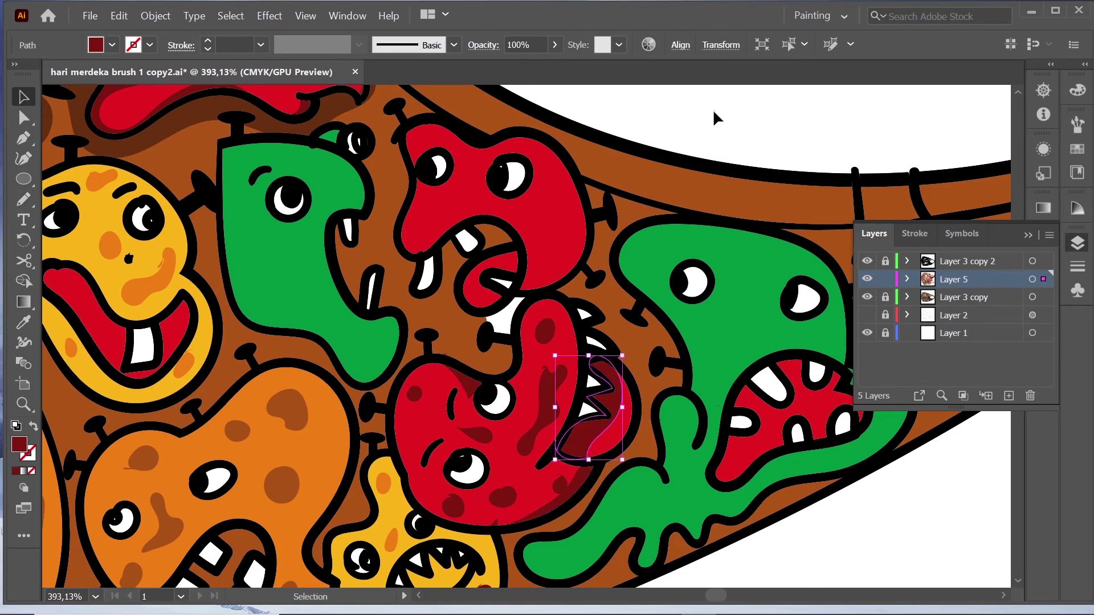
left_click(716, 115)
left_click_drag(715, 115, 524, 79)
key("n")
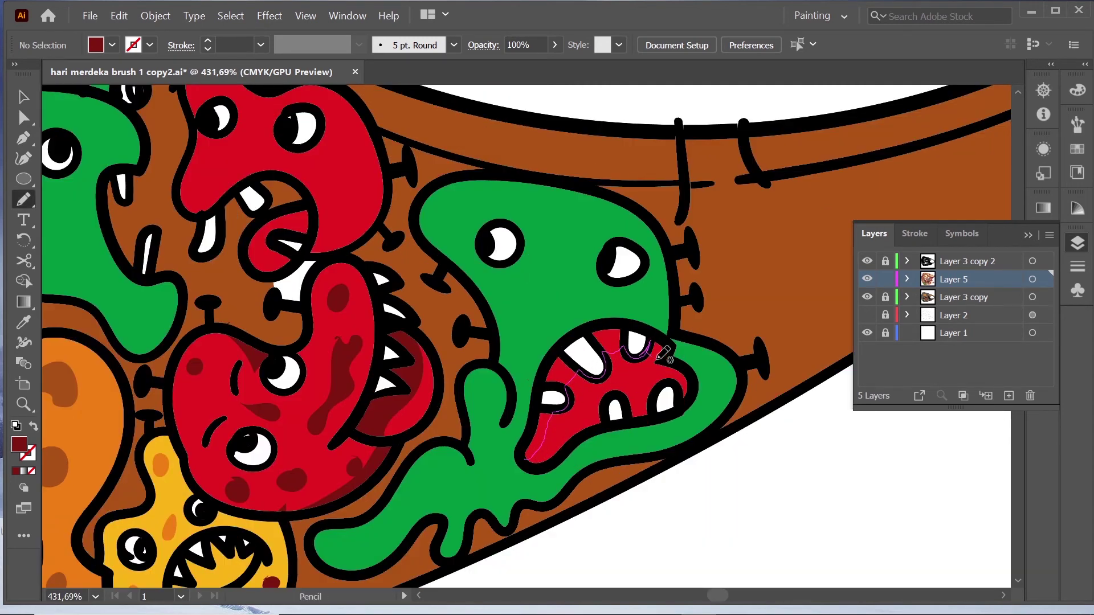
left_click_drag(644, 358, 534, 461)
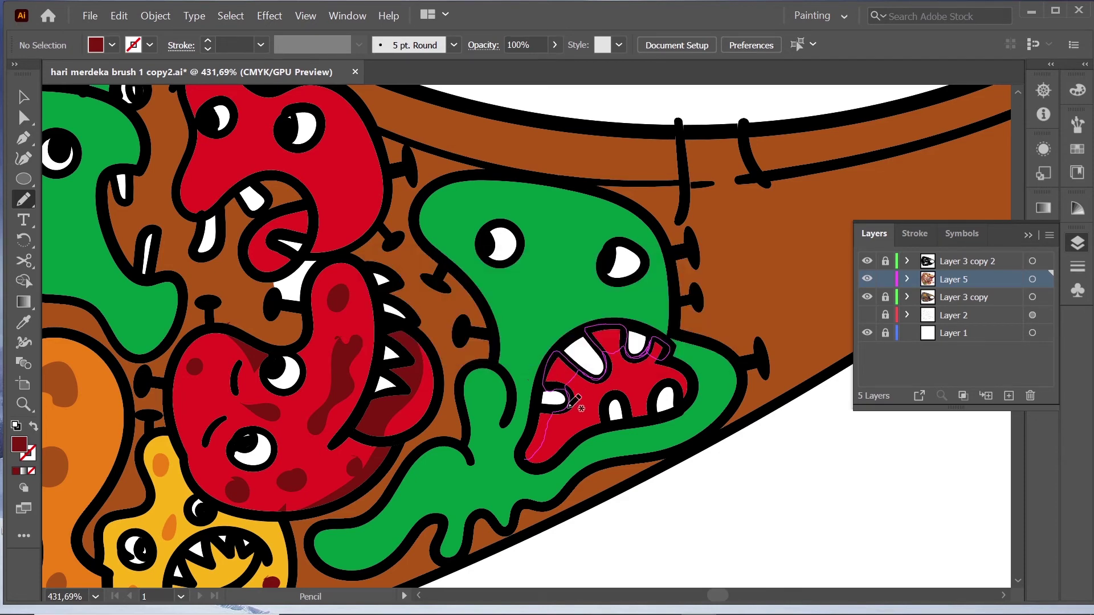
key("v")
key("ctrl+minus")
key("ctrl+minus")
key("ctrl+minus")
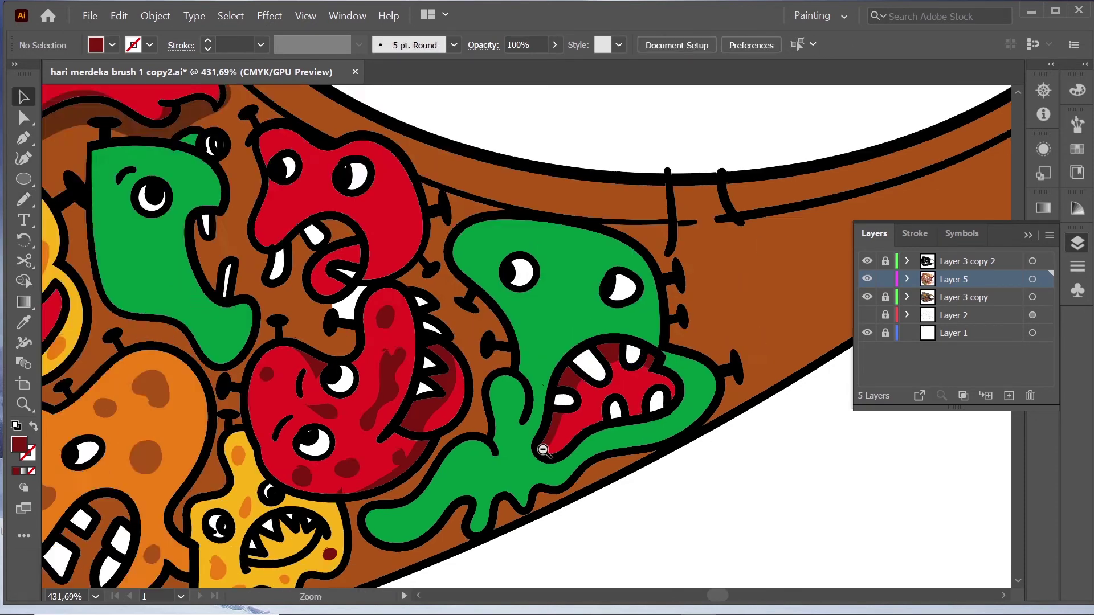
scroll(387, 285, "up", 1)
Step: Sample the olive-brown spot colour and draw brown spots across the left green monster
key("i")
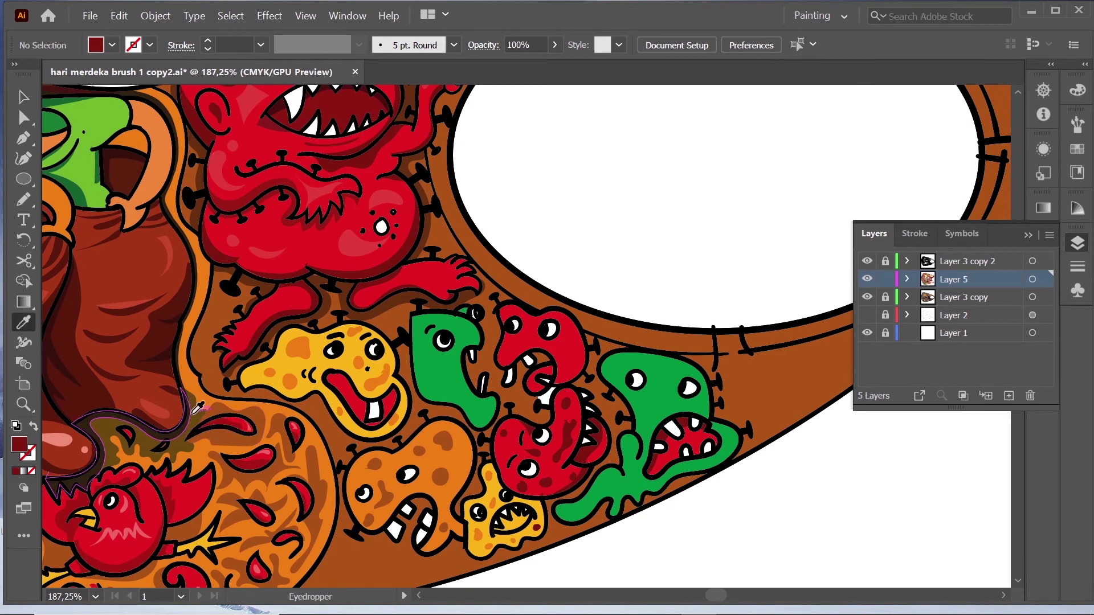
left_click(114, 438)
key("n")
mouse_move(457, 342)
left_mouse_down()
mouse_move(485, 345)
mouse_move(438, 360)
left_mouse_up()
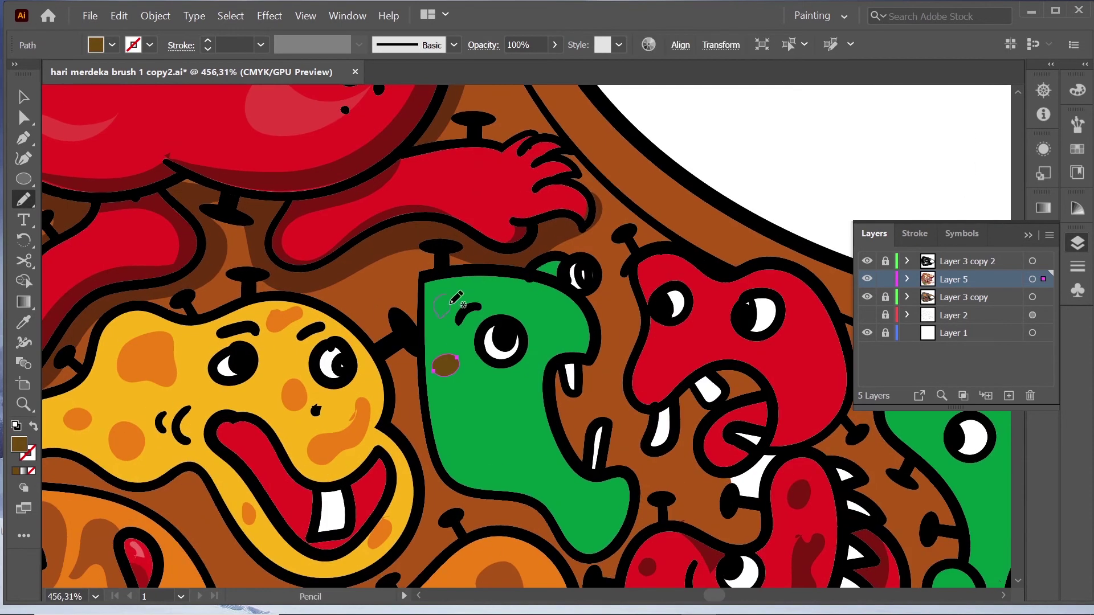
left_click_drag(438, 302, 440, 301)
left_click_drag(544, 302, 546, 305)
left_click_drag(495, 407, 504, 422)
left_click_drag(518, 447, 484, 466)
left_click_drag(511, 383, 518, 383)
left_click_drag(587, 504, 590, 507)
left_click_drag(661, 348, 94, 203)
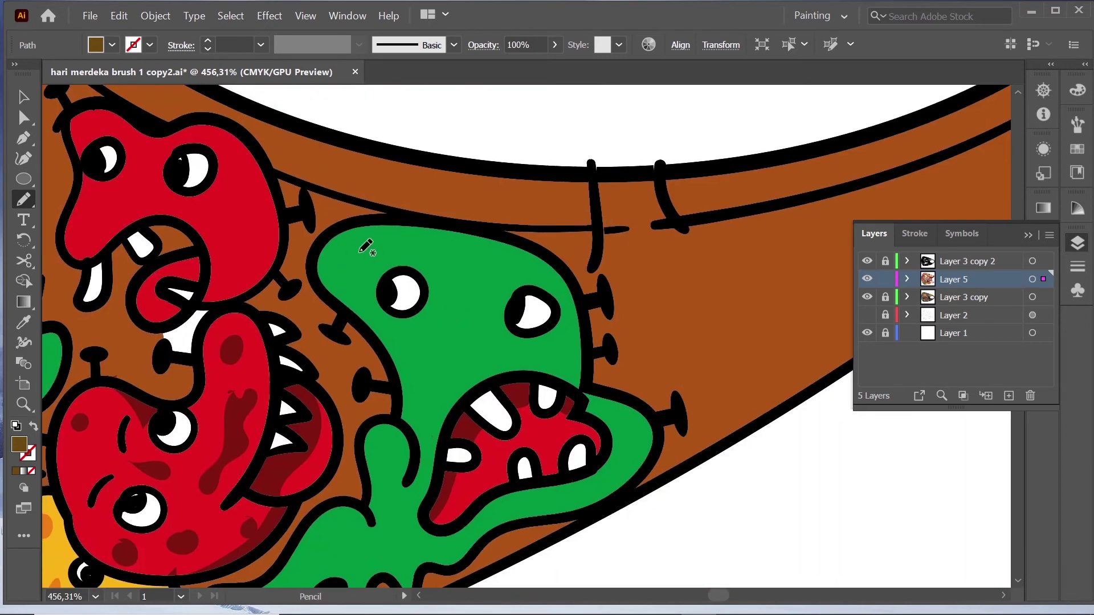
Step: Add more brown spots over the right green monster's body, lower body and arm
left_click_drag(356, 251, 359, 253)
left_click_drag(484, 265, 458, 261)
left_click_drag(414, 349, 418, 351)
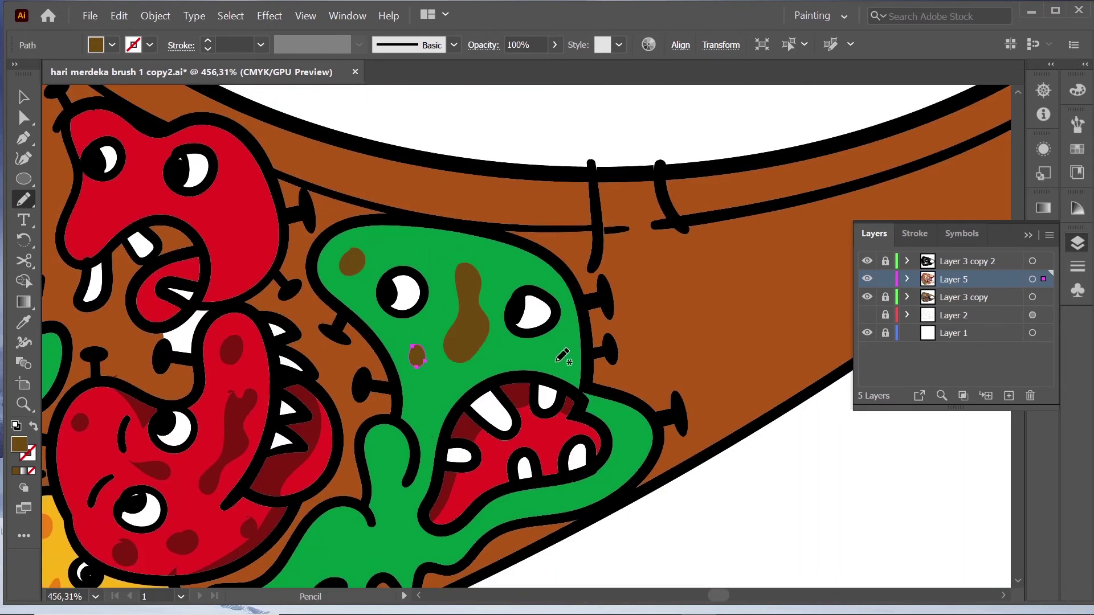
left_click_drag(564, 350, 567, 352)
left_click_drag(646, 405, 650, 409)
left_click_drag(390, 453, 379, 456)
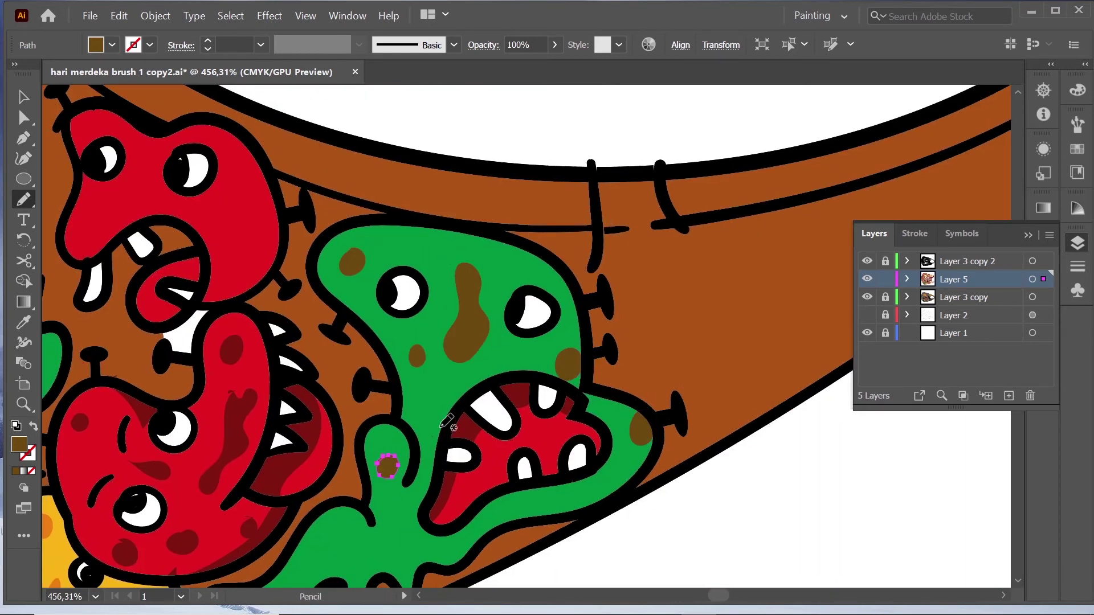
left_click_drag(436, 424, 433, 426)
left_click_drag(450, 546, 437, 541)
left_click_drag(322, 510, 319, 519)
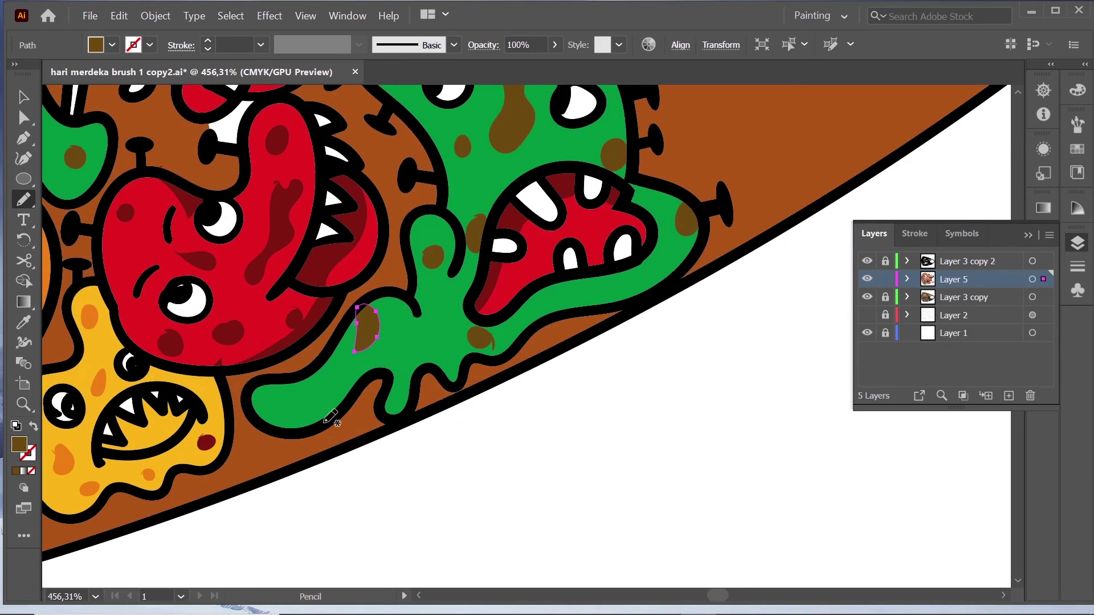
left_click_drag(456, 537, 419, 400)
scroll(419, 400, "down", 3)
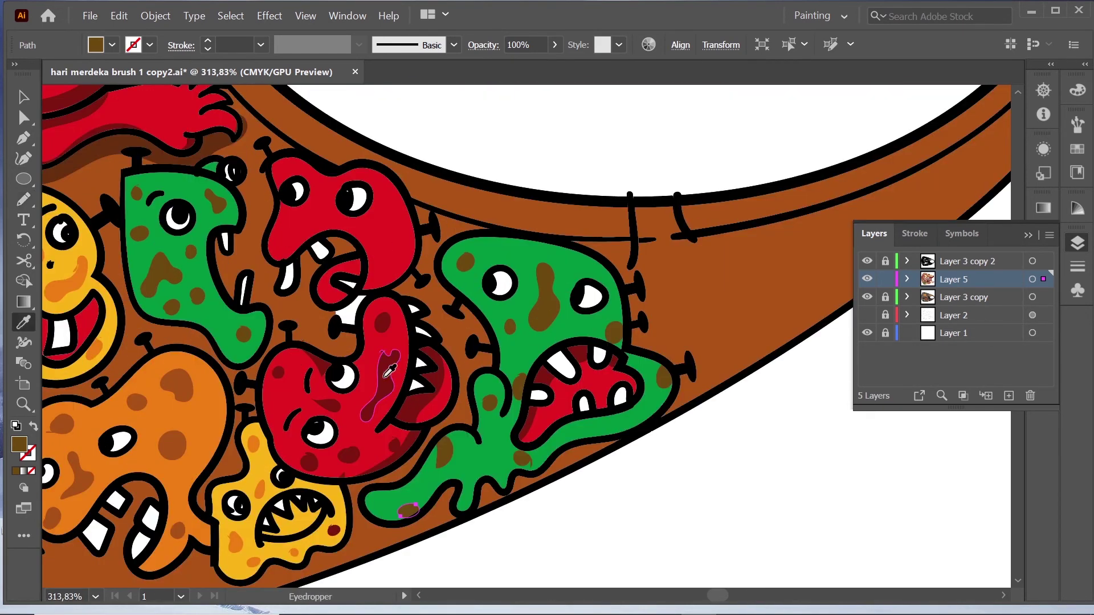
Step: Sample the dark red shading colour and add dark red spots to the red monster's face
key("i")
left_click(433, 387)
key("n")
mouse_move(393, 219)
left_mouse_down()
mouse_move(409, 238)
mouse_move(396, 222)
left_mouse_up()
left_click_drag(393, 268, 355, 258)
left_click_drag(328, 192, 287, 236)
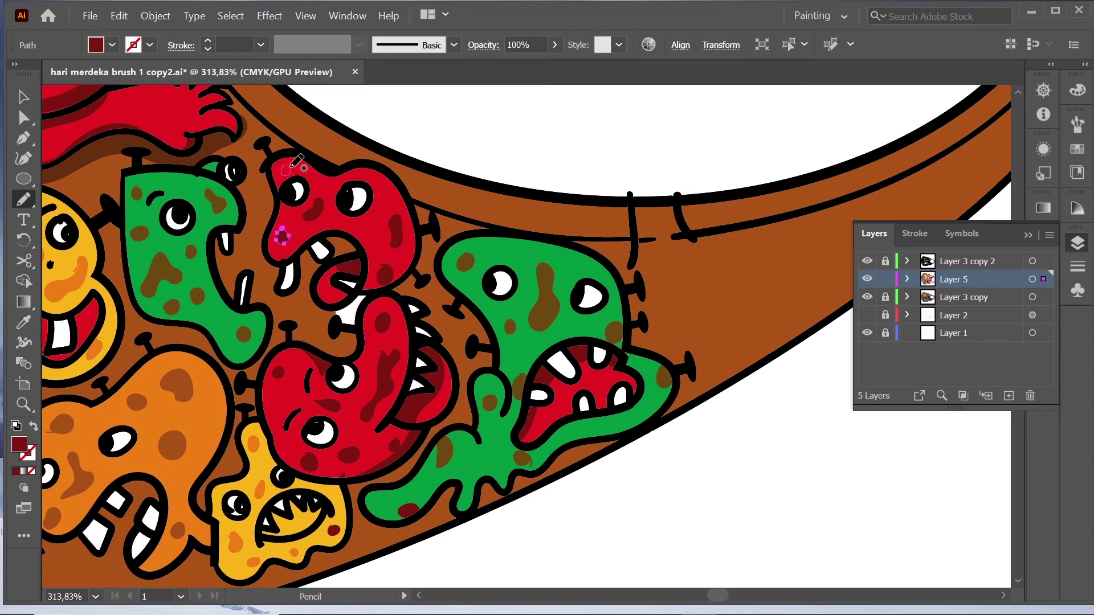
left_click_drag(296, 156, 290, 168)
left_click_drag(373, 208, 360, 227)
left_click_drag(393, 177, 390, 169)
Step: Set a darker maroon fill and draw four maroon blobs on the upper red monster
scroll(390, 169, "down", 3)
scroll(399, 199, "down", 2)
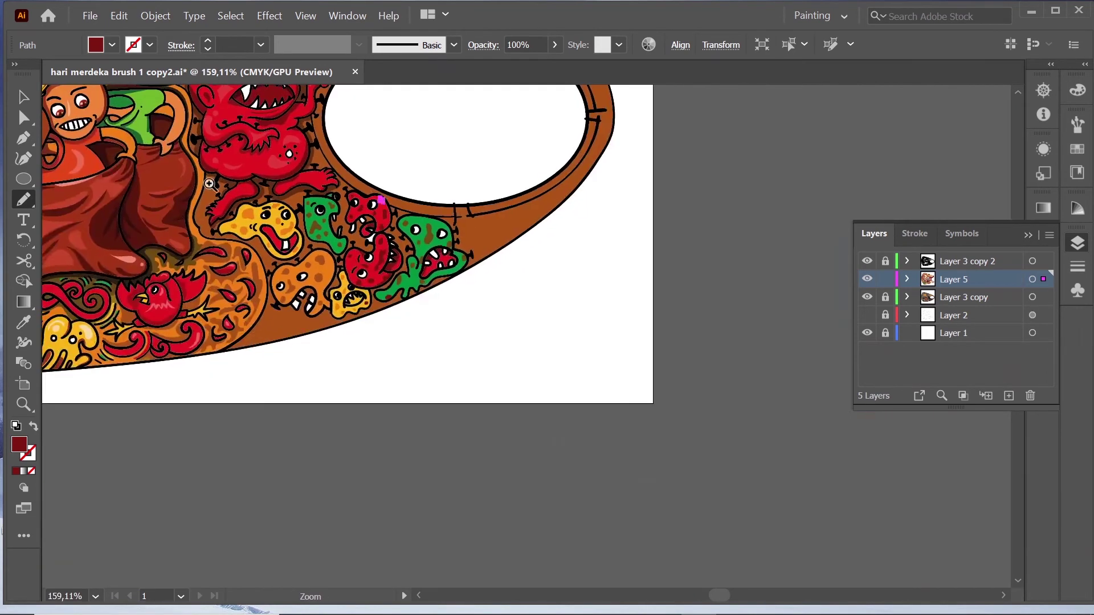
scroll(448, 282, "up", 2)
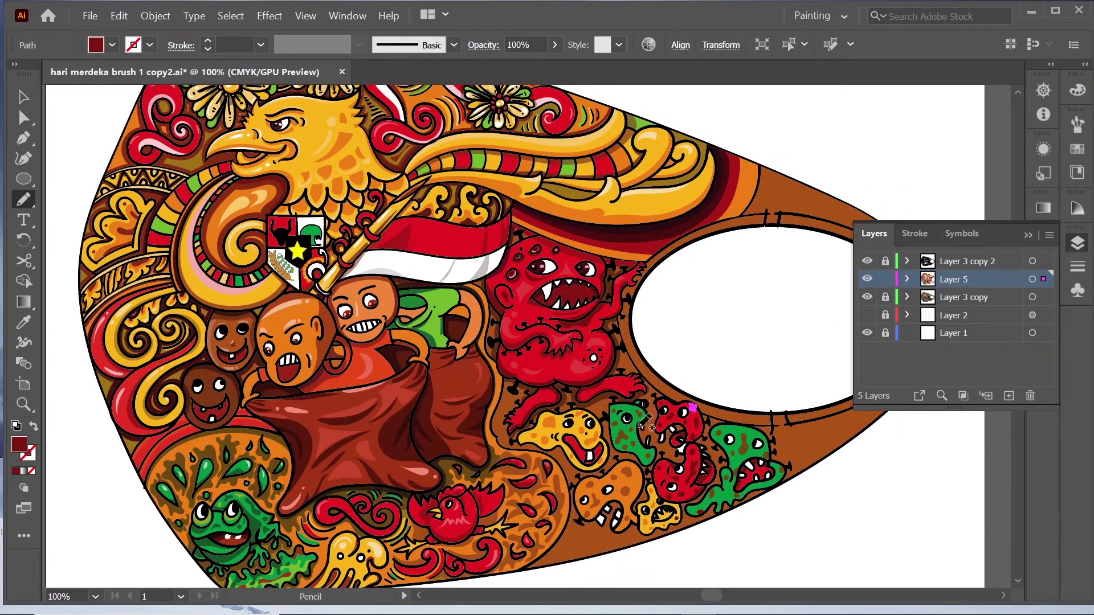
scroll(647, 421, "up", 2)
scroll(627, 398, "up", 1)
scroll(570, 257, "up", 1)
scroll(562, 242, "up", 2)
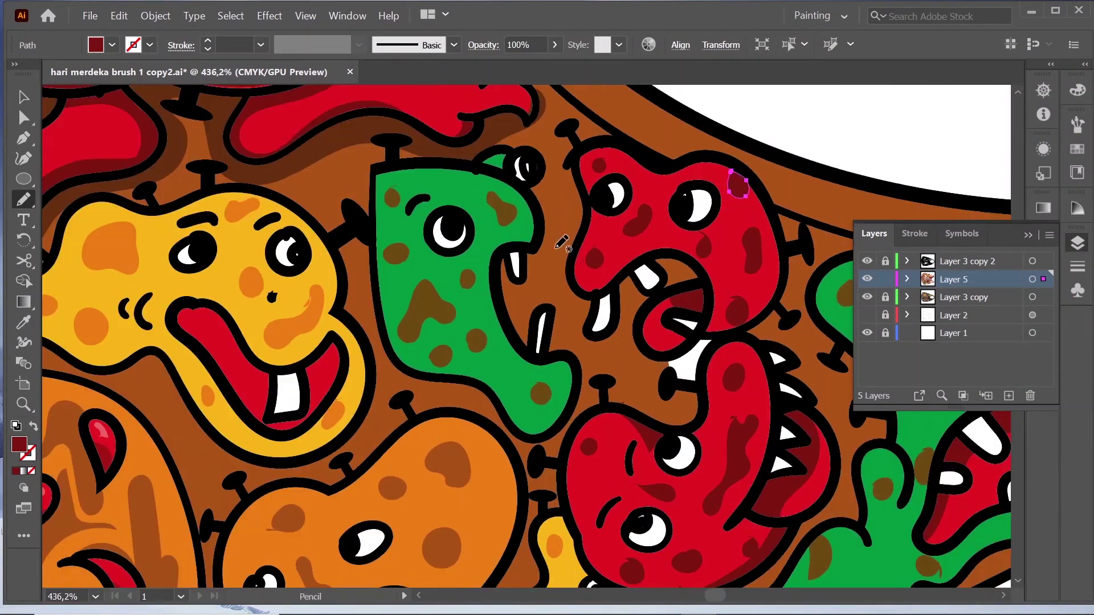
left_click_drag(561, 242, 416, 177)
double_click(19, 444)
left_click(496, 344)
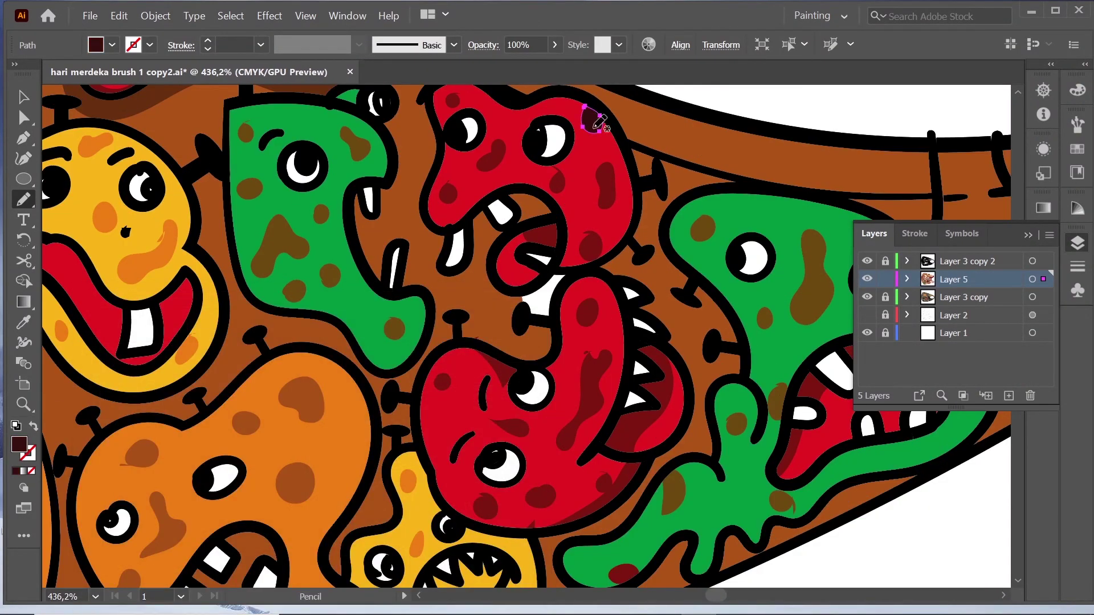
left_click_drag(605, 192, 602, 189)
left_click_drag(450, 187, 448, 196)
left_click_drag(493, 153, 489, 166)
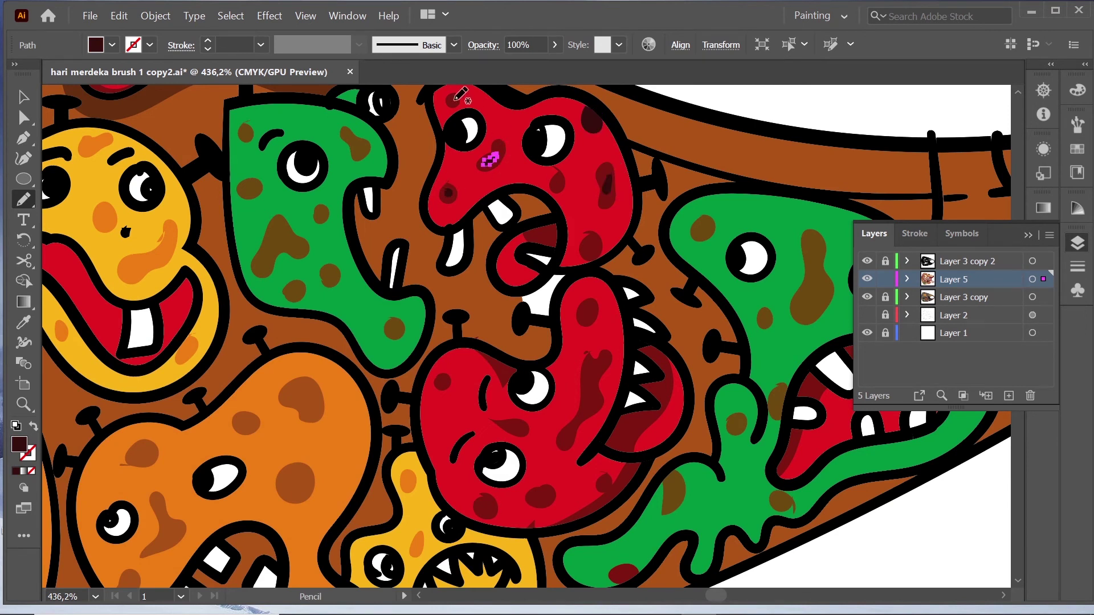
left_click_drag(455, 94, 450, 103)
Step: Add dark maroon shading blobs on the lower red monster
left_click_drag(447, 376, 443, 385)
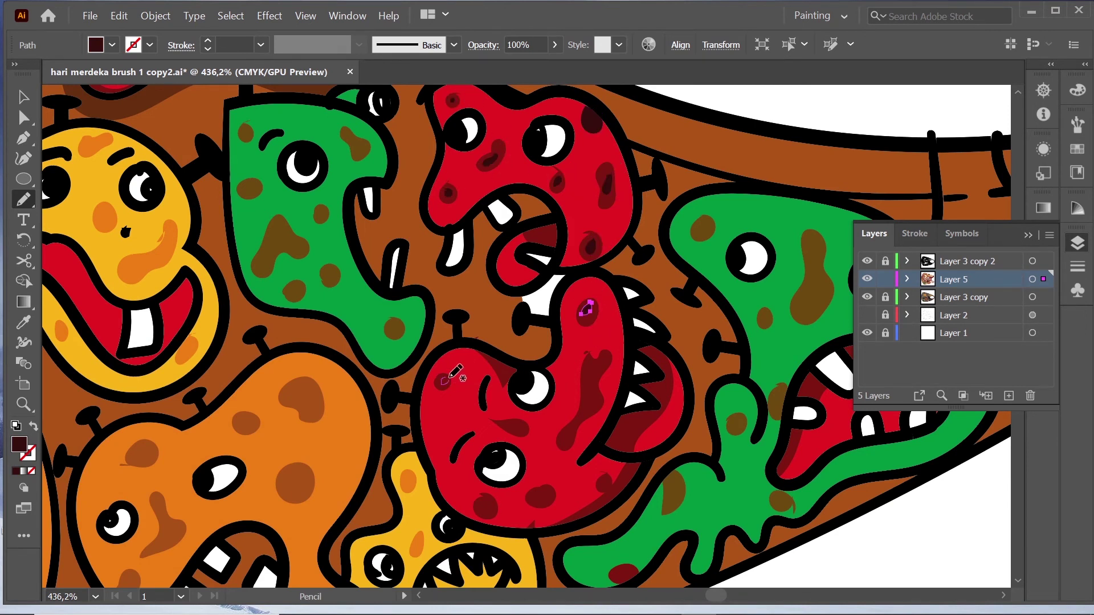
left_click_drag(502, 360, 527, 364)
left_click_drag(593, 366, 583, 408)
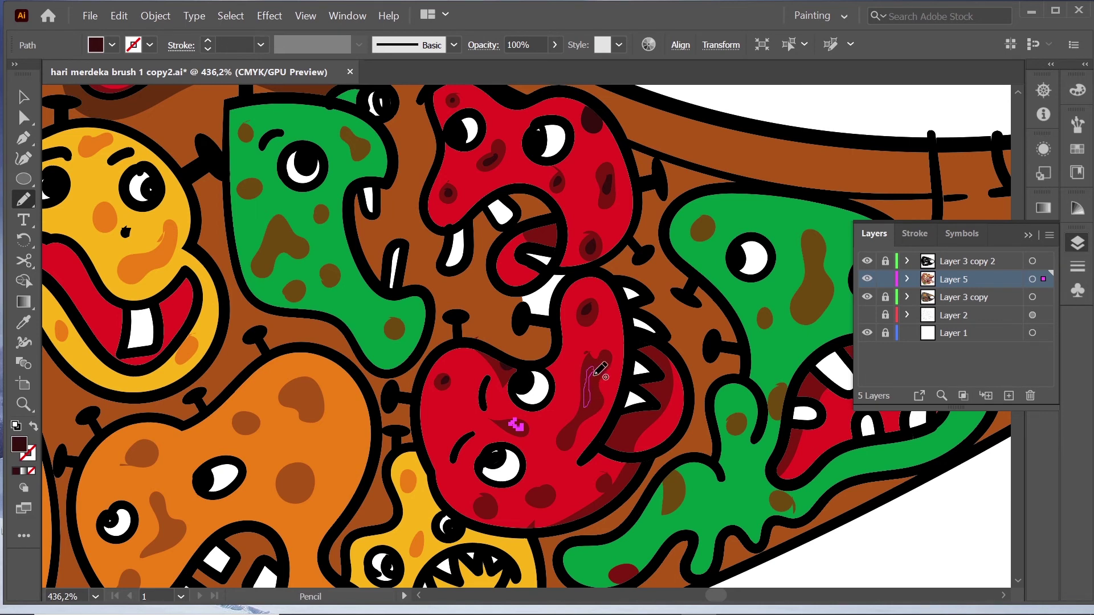
scroll(546, 365, "down", 3)
left_click_drag(541, 369, 478, 384)
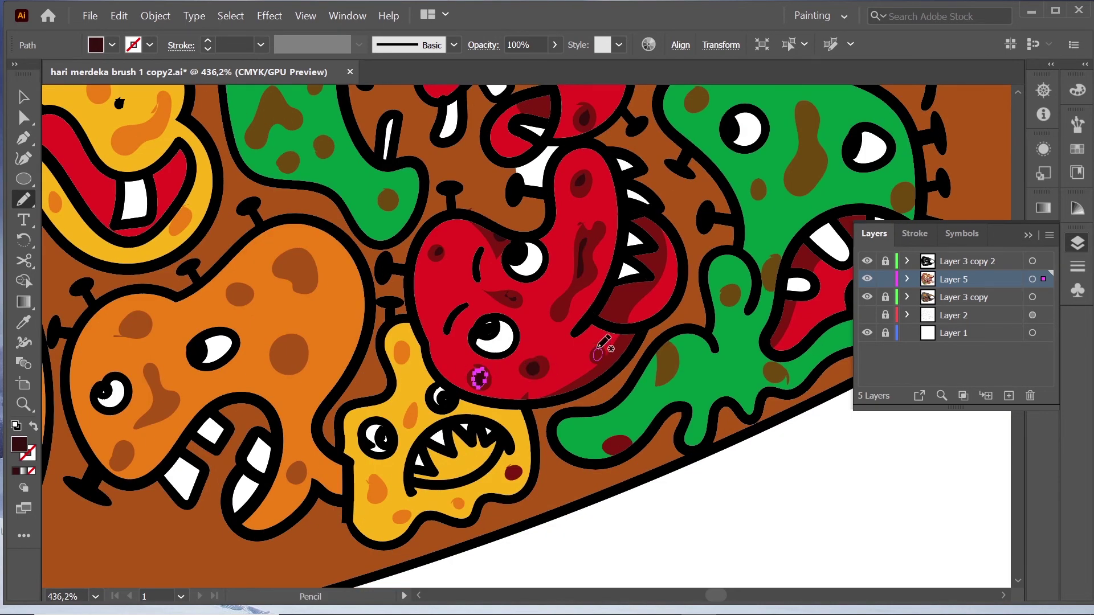
left_click_drag(598, 347, 596, 358)
Step: Sample the brown of the orange monster's spots and darken three of its spots
key("i")
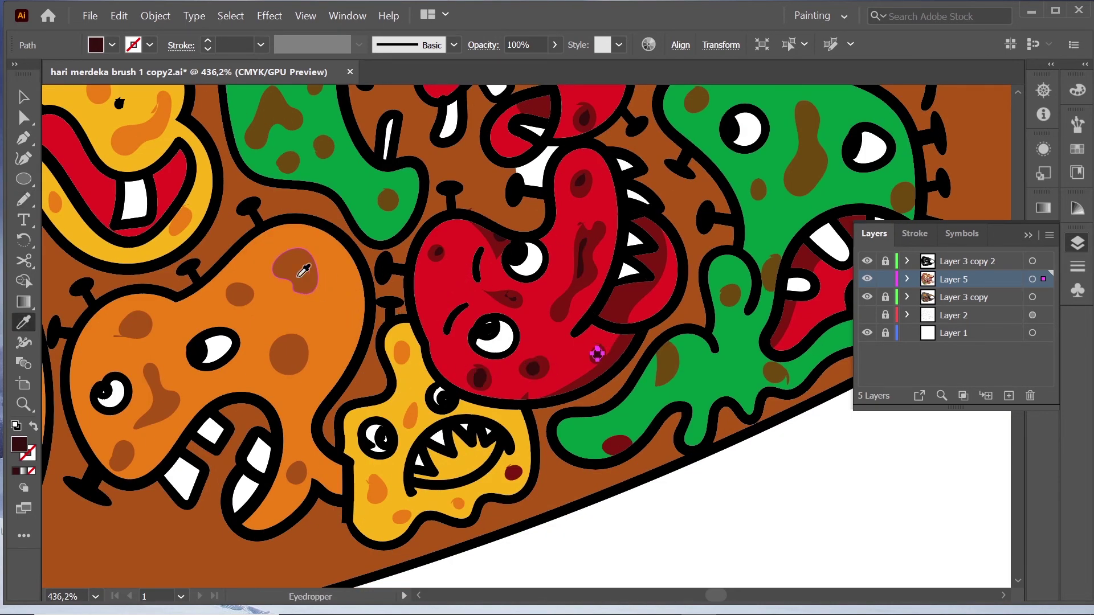
left_click(305, 265)
double_click(20, 443)
left_click(494, 342)
key("n")
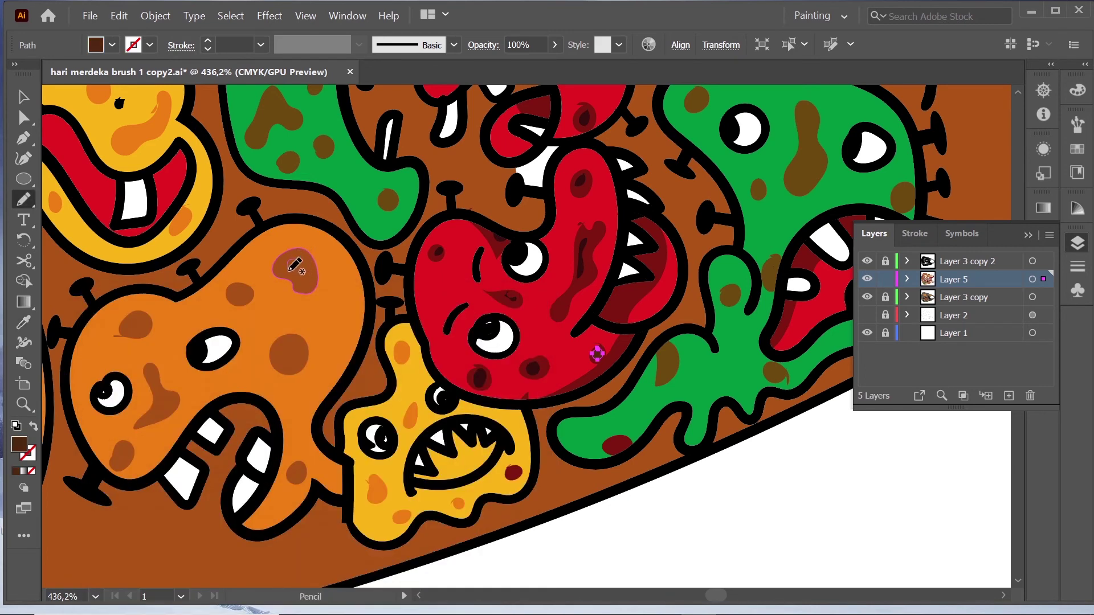
left_click_drag(299, 261, 293, 281)
left_click_drag(291, 342, 284, 366)
left_click_drag(162, 396, 159, 416)
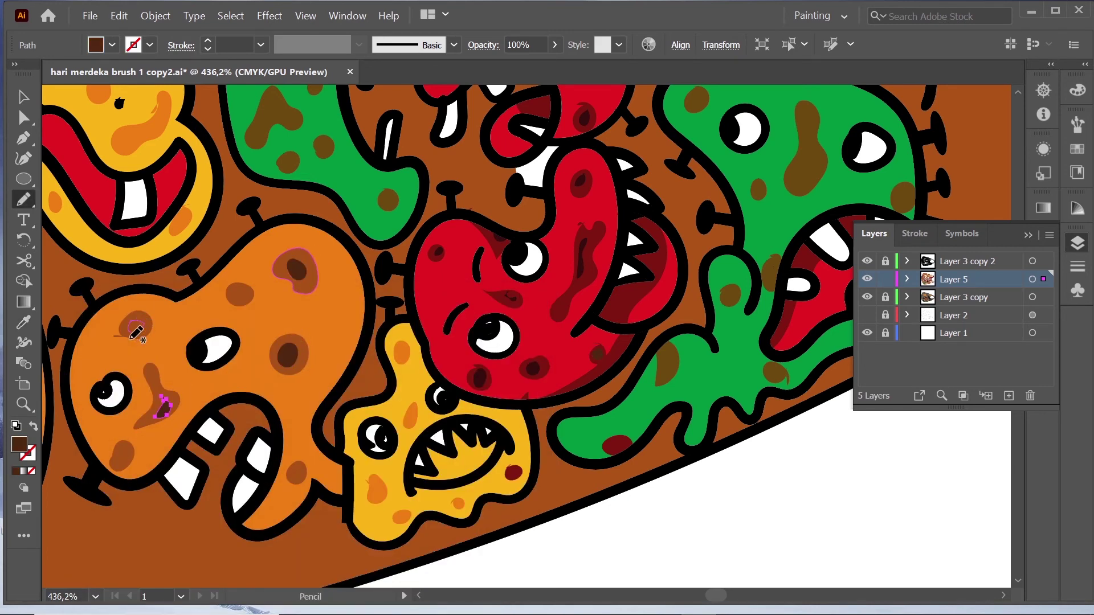
Step: Darken four more orange-monster spots and two spots on the yellow monster
left_click_drag(131, 336, 133, 338)
left_click_drag(123, 444, 117, 460)
left_click_drag(300, 458, 294, 476)
left_click_drag(245, 285, 233, 302)
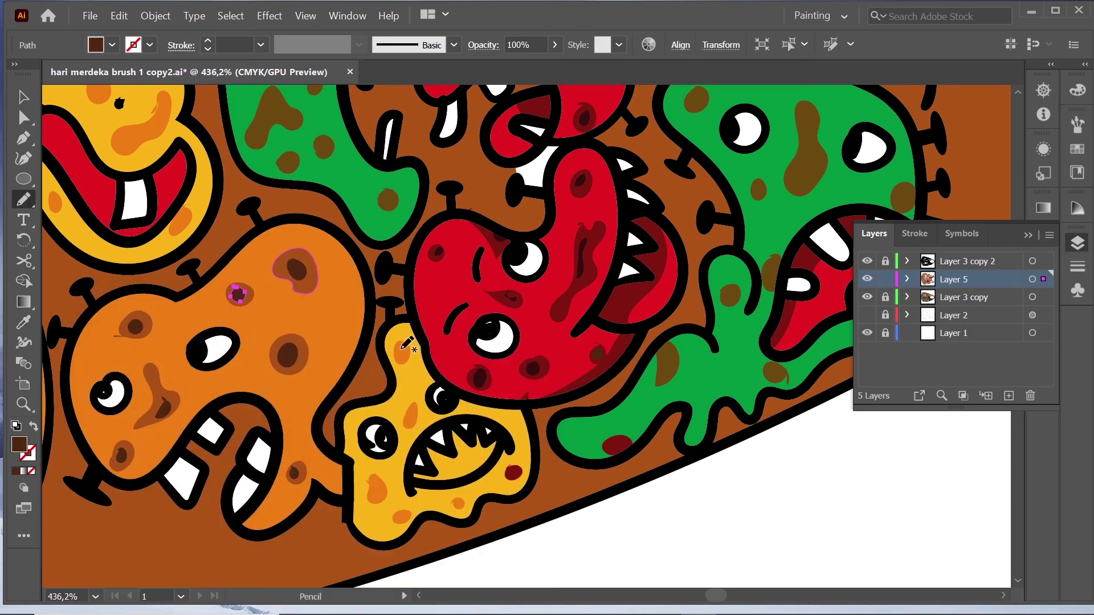
left_click_drag(403, 345, 398, 360)
left_click_drag(411, 408, 407, 426)
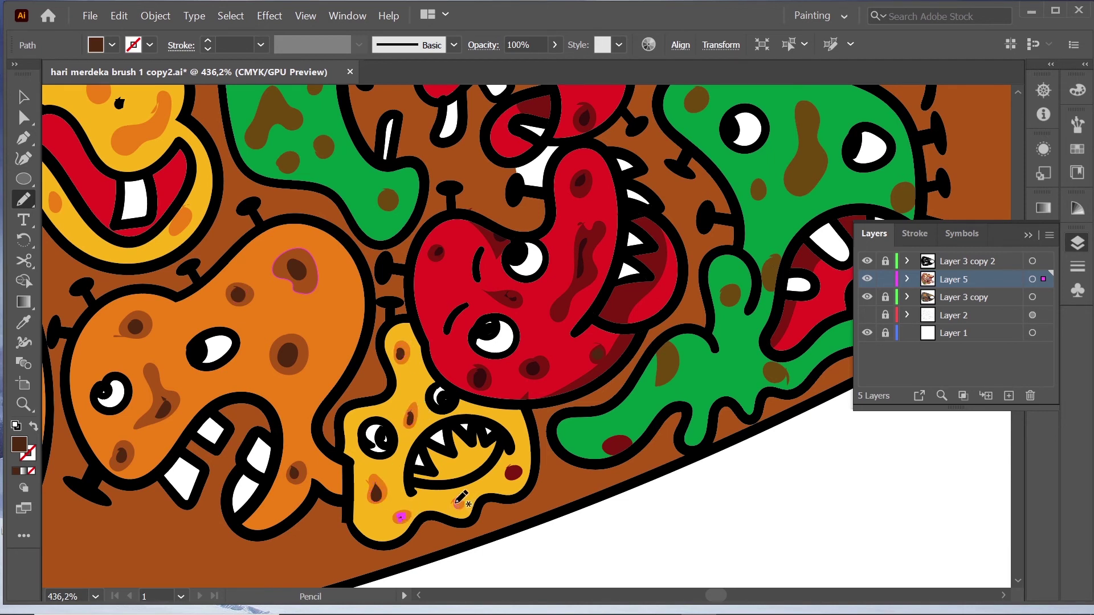
Step: Trace nine of the green monster's olive spots in dark brown
left_click_drag(814, 159, 800, 162)
left_click_drag(908, 183, 903, 199)
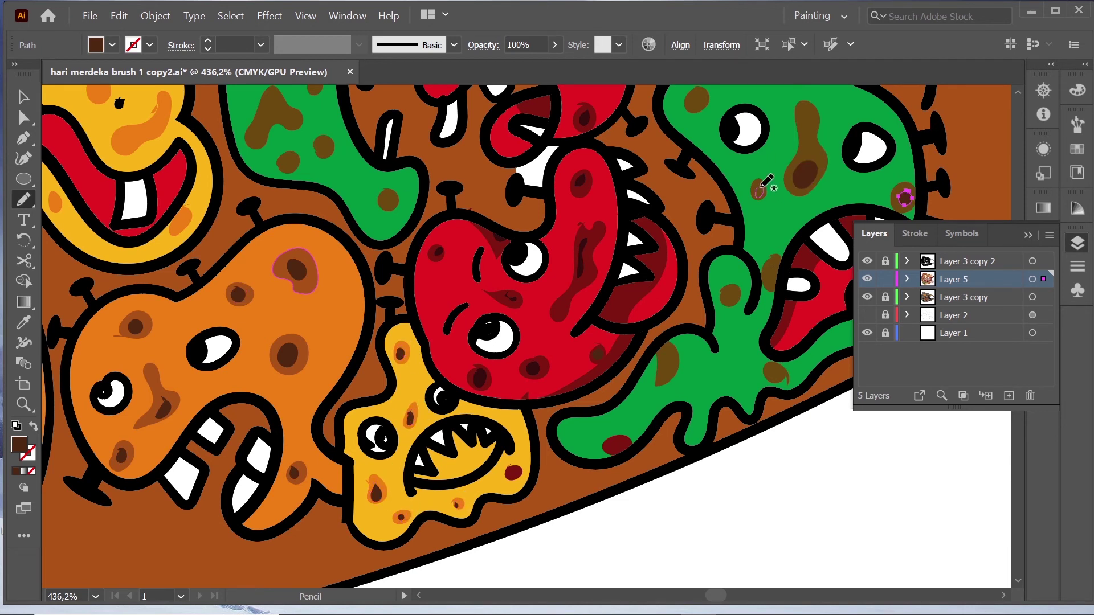
left_click_drag(762, 178, 758, 193)
left_click_drag(698, 91, 692, 107)
left_click_drag(725, 304, 727, 295)
left_click_drag(789, 267, 787, 279)
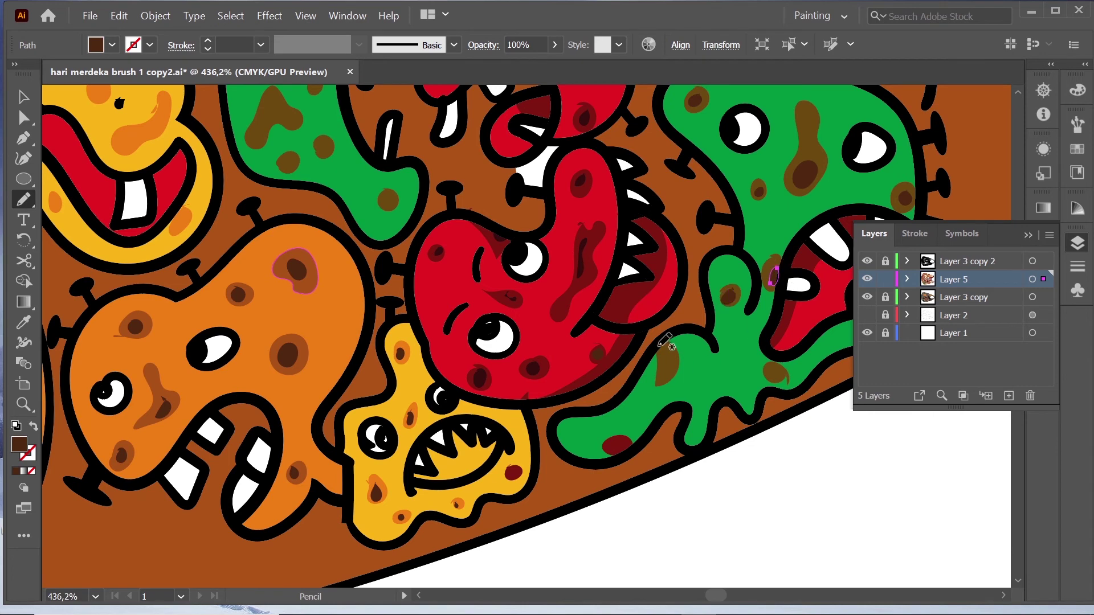
left_click_drag(662, 344, 661, 365)
left_click_drag(772, 364, 769, 379)
left_click_drag(629, 436, 622, 451)
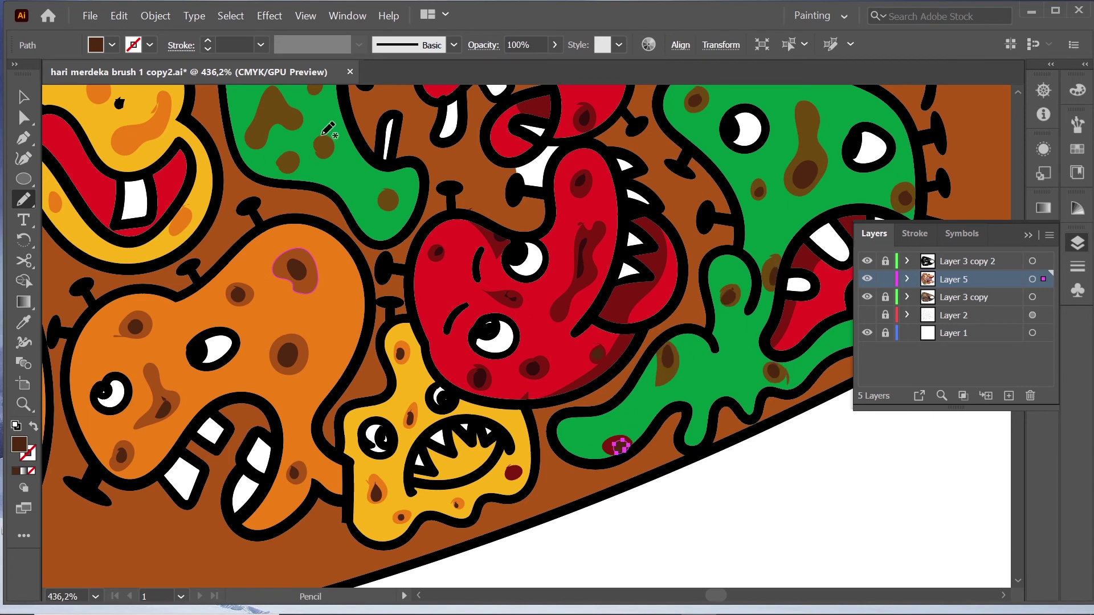
Step: Trace three more green-monster spots in brown and darken two yellow-monster spots
left_click_drag(293, 155, 285, 168)
left_click_drag(331, 135, 322, 151)
mouse_move(396, 185)
left_mouse_down()
mouse_move(387, 202)
mouse_move(433, 224)
left_mouse_up()
left_click_drag(325, 291, 313, 305)
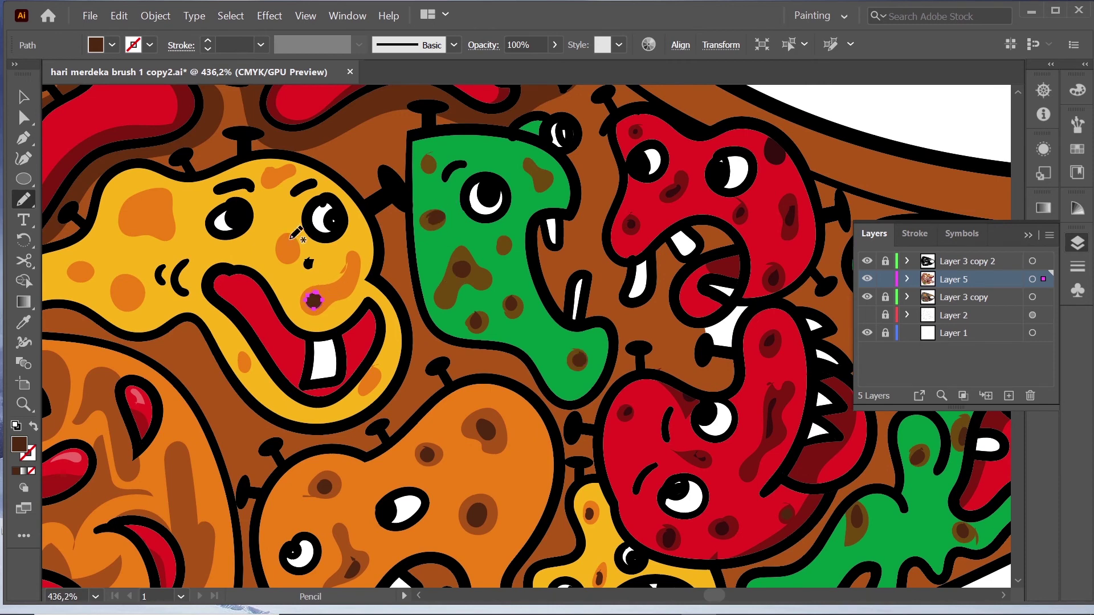
left_click_drag(292, 242, 279, 254)
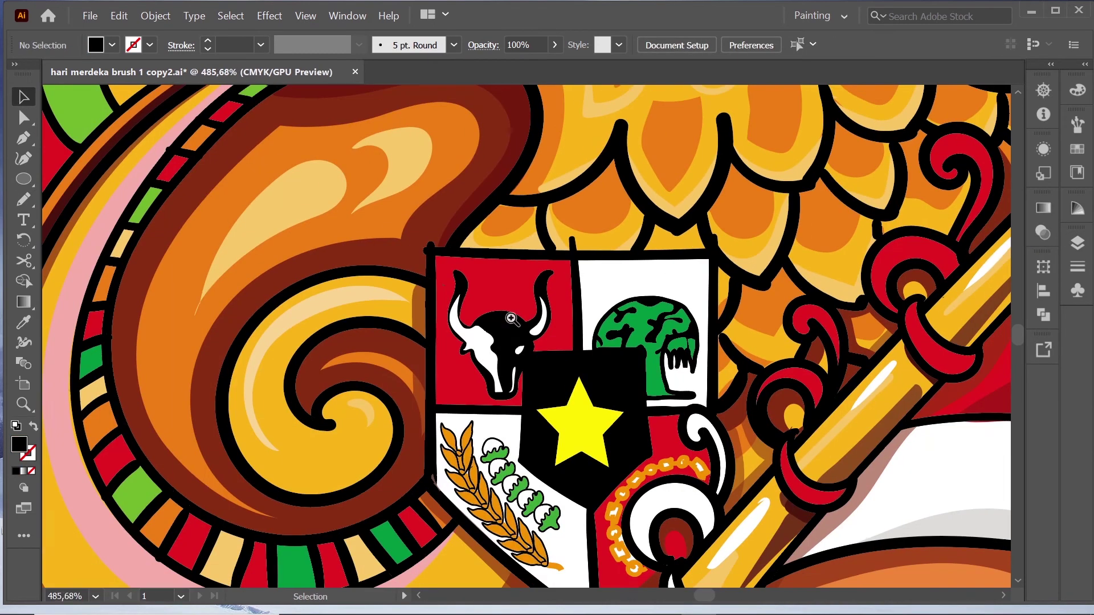
left_click_drag(511, 318, 603, 434)
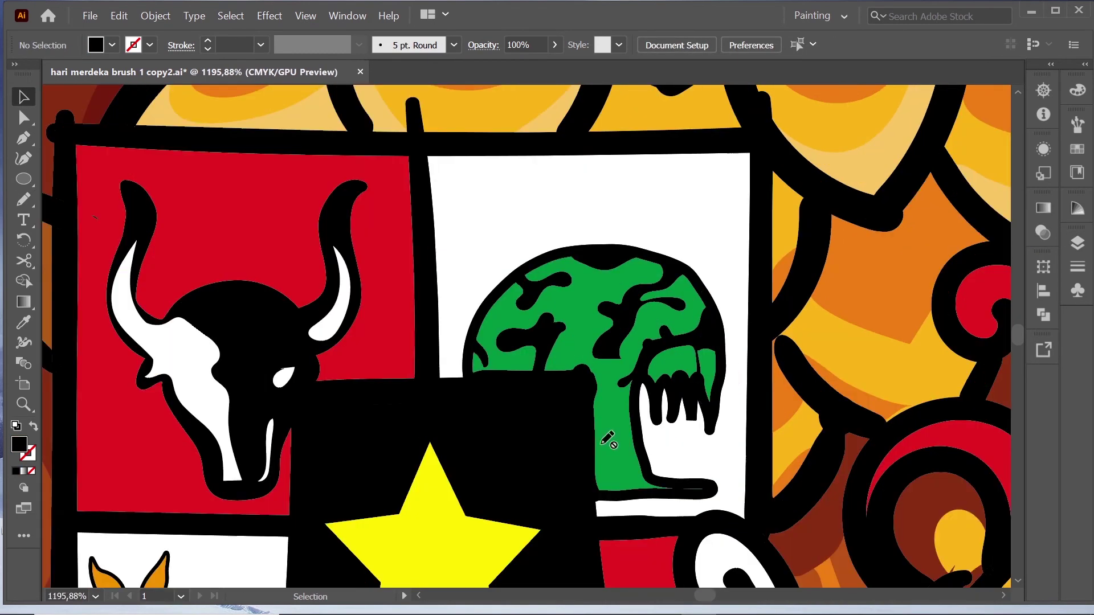
Step: Zoom into the shield's tree, show Layers, and trace a shape around the green trunk
left_click(628, 362)
key("n")
left_click(1077, 243)
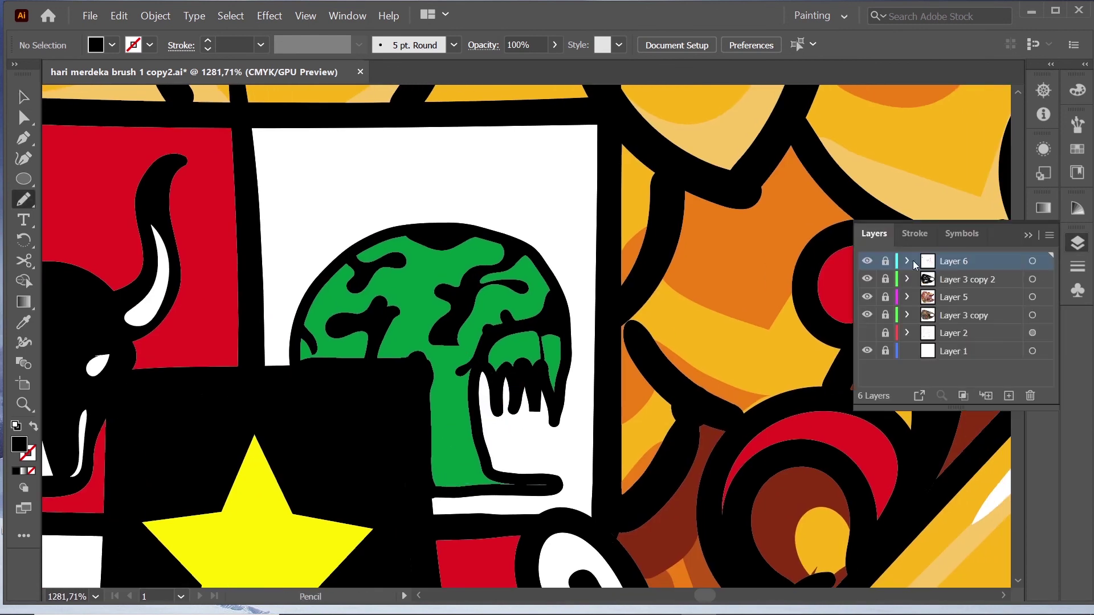
mouse_move(449, 391)
left_mouse_down()
mouse_move(448, 450)
mouse_move(444, 381)
left_mouse_up()
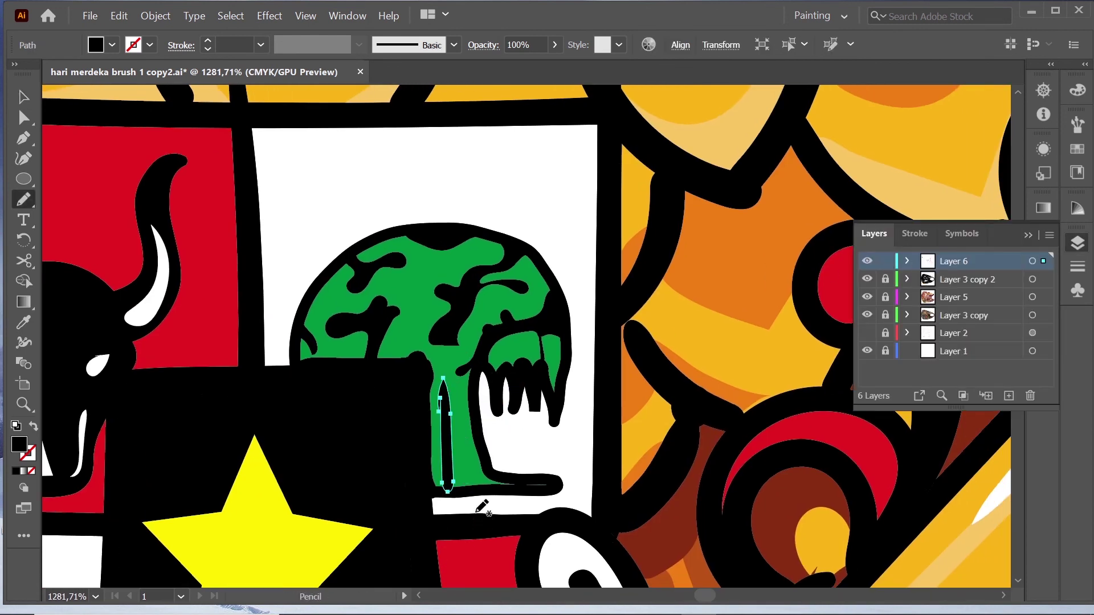
key("ctrl+z")
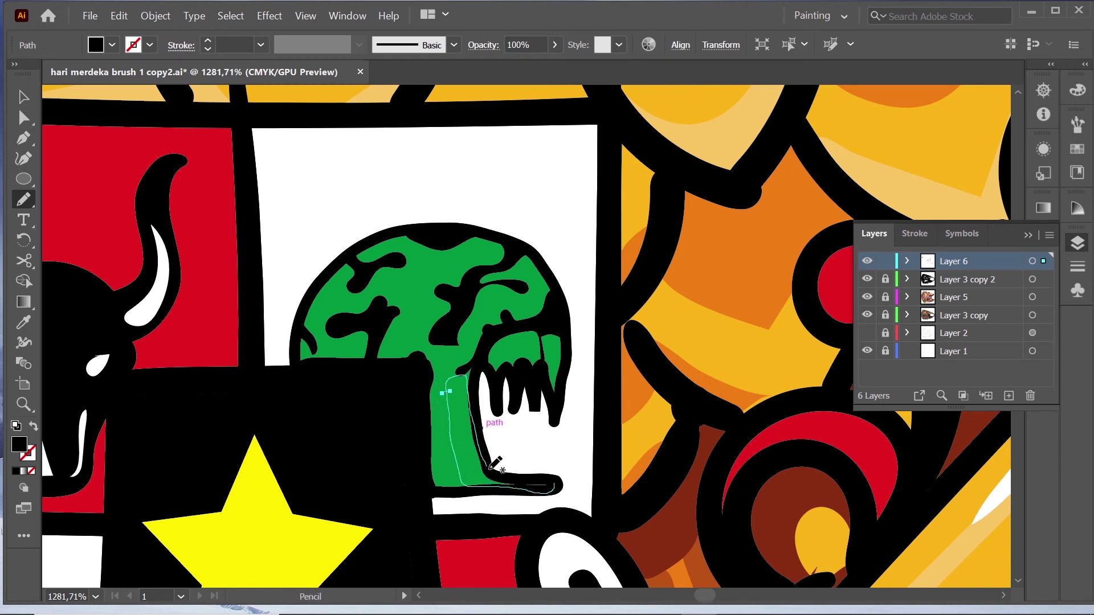
mouse_move(496, 483)
left_mouse_down()
mouse_move(466, 376)
mouse_move(472, 484)
mouse_move(461, 396)
left_mouse_up()
Step: Sample black for the new trunk shape, then deselect it
key("i")
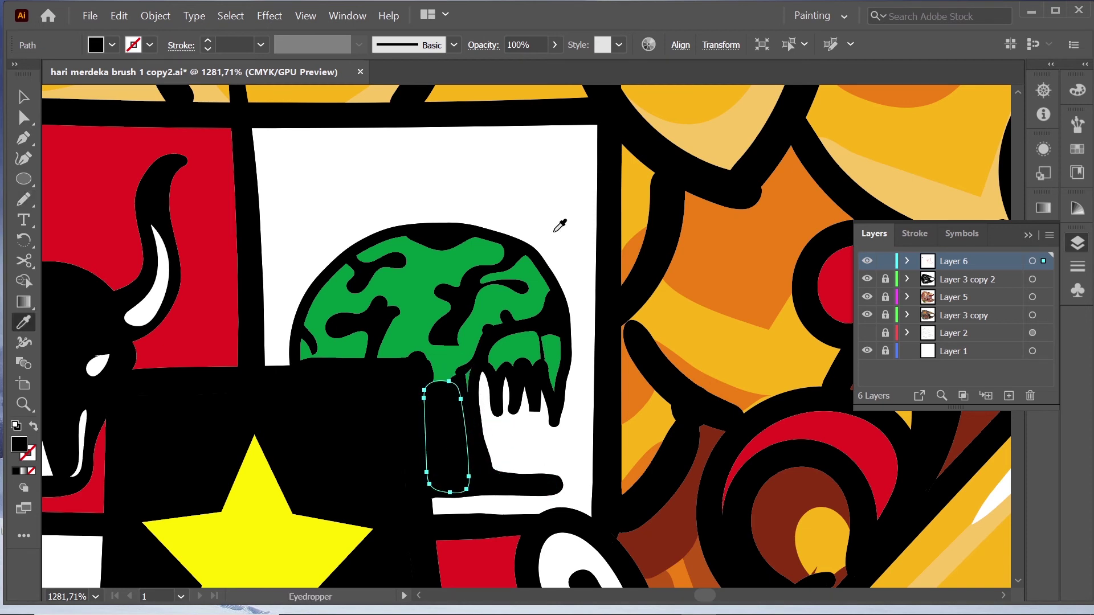
left_click(559, 224)
key("ctrl+z")
key("ctrl+shift+a")
key("n")
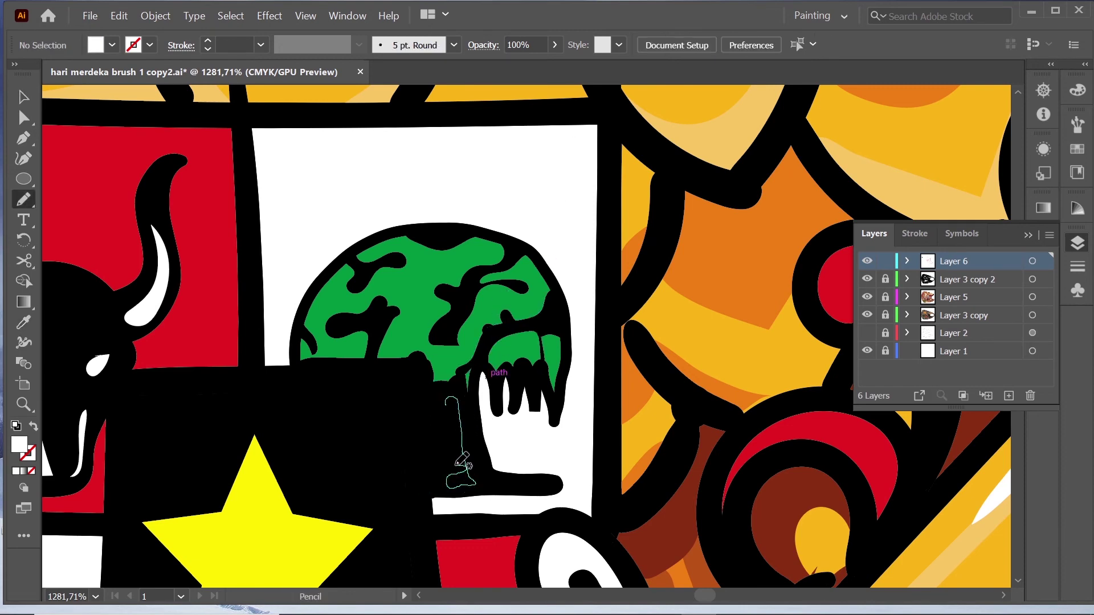
scroll(567, 225, "down", 3)
scroll(567, 225, "down", 3)
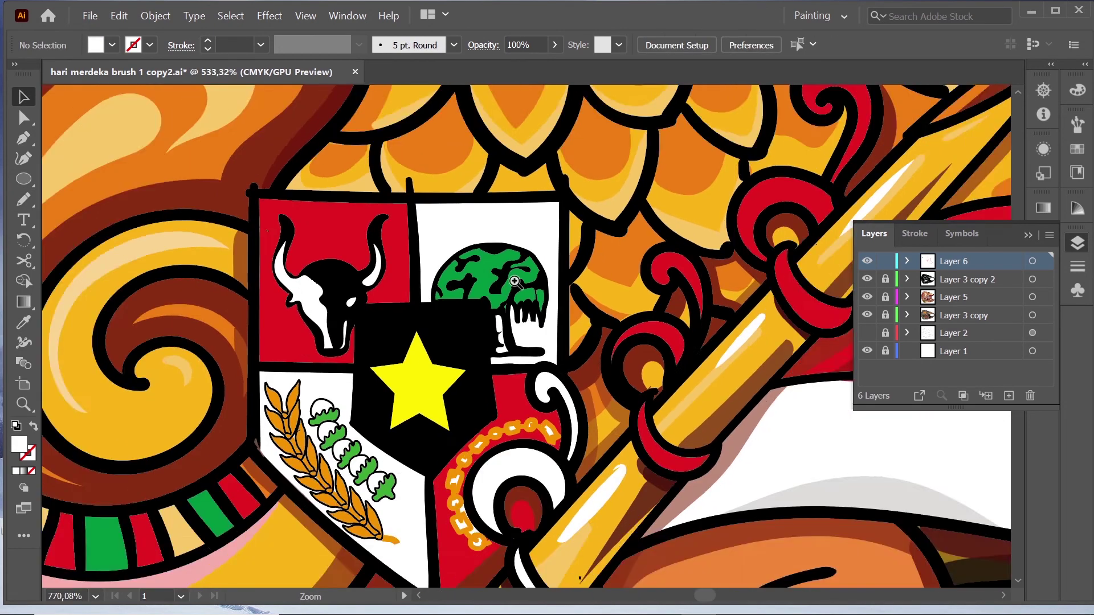
scroll(567, 225, "down", 3)
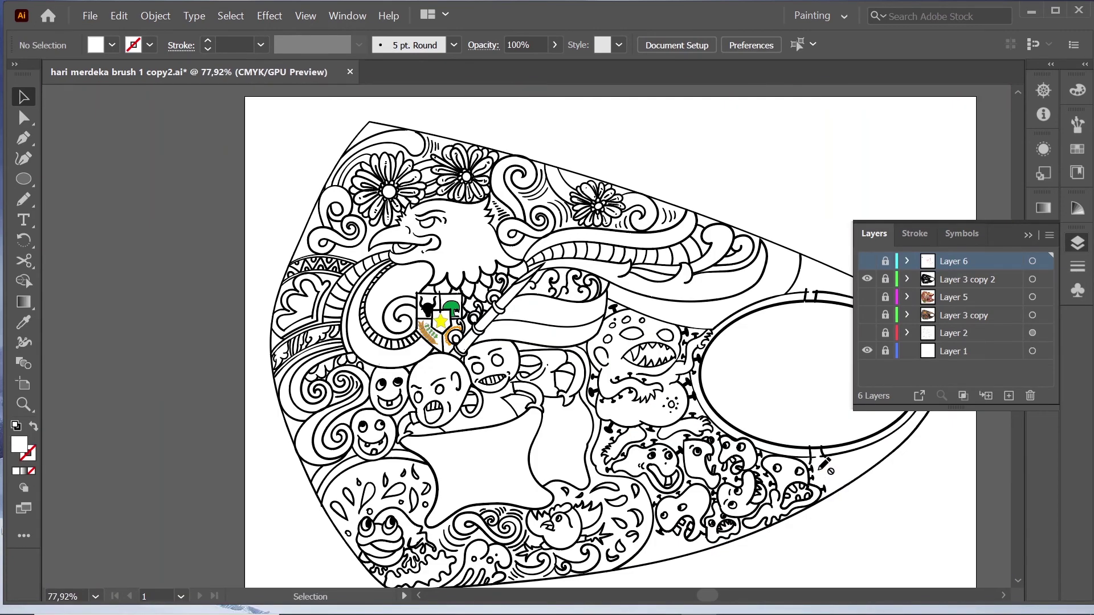
Step: Turn Layer 5 and Layer 3 copy visible, collapse the Layers panel, and save
left_click(867, 297)
left_click(867, 316)
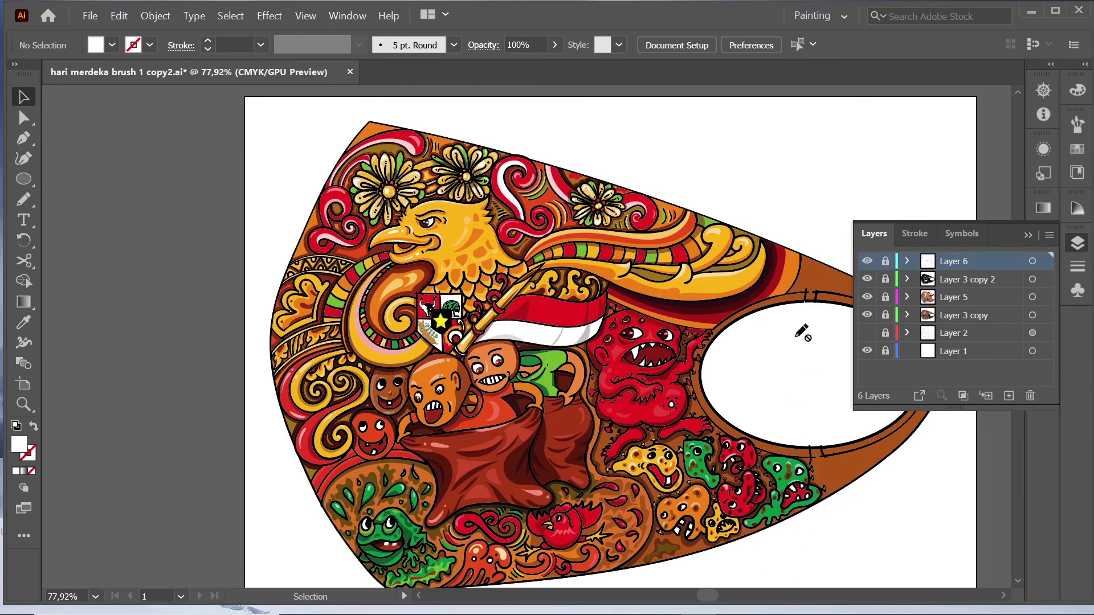
left_click(1028, 235)
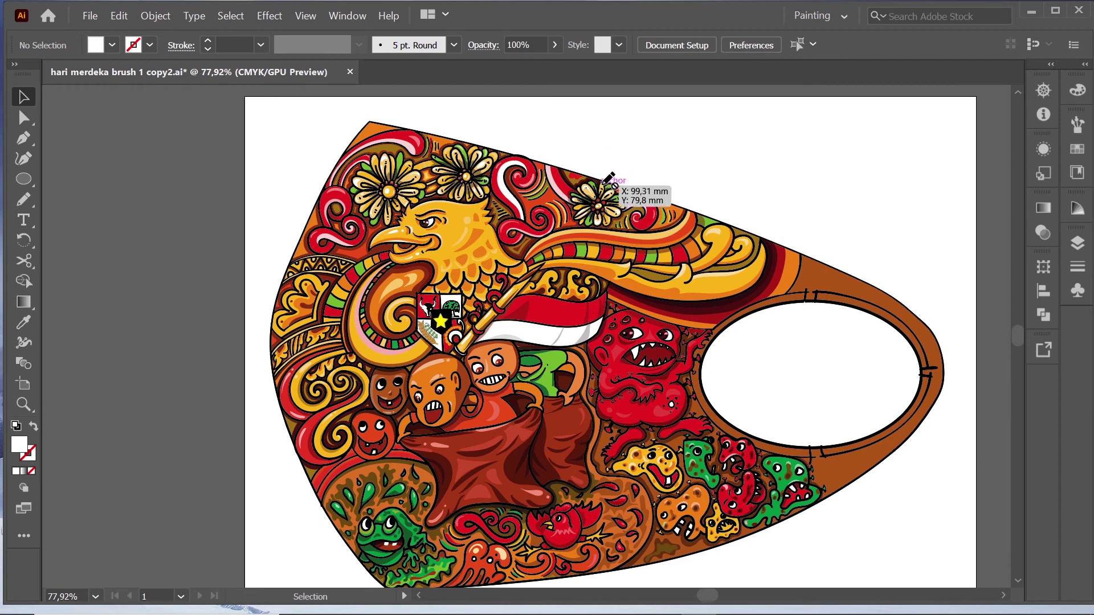
key("ctrl+s")
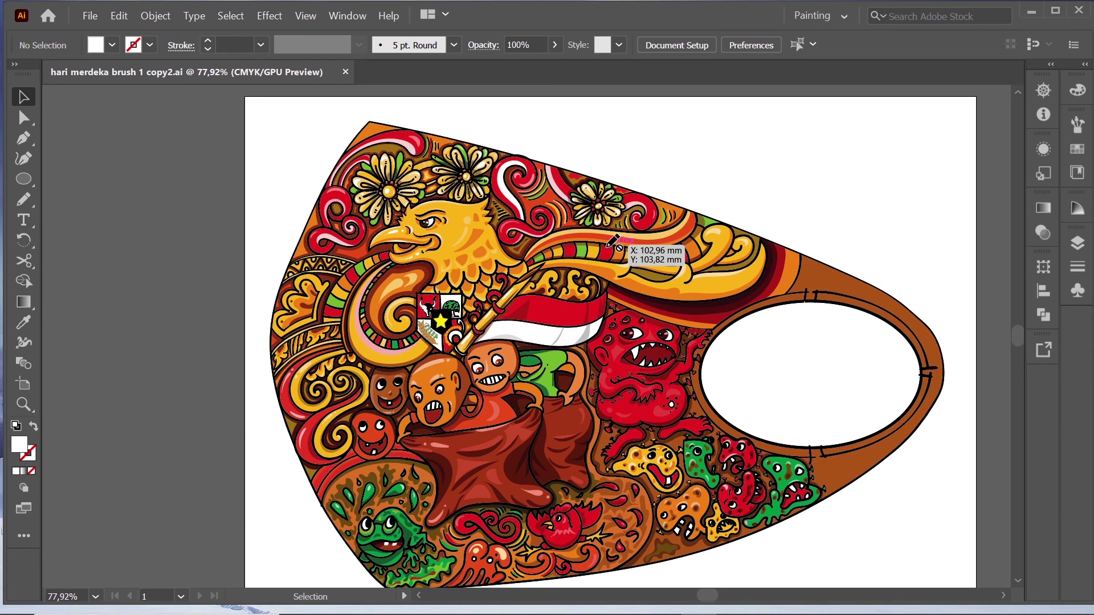
key("z")
left_click_drag(614, 307, 758, 423)
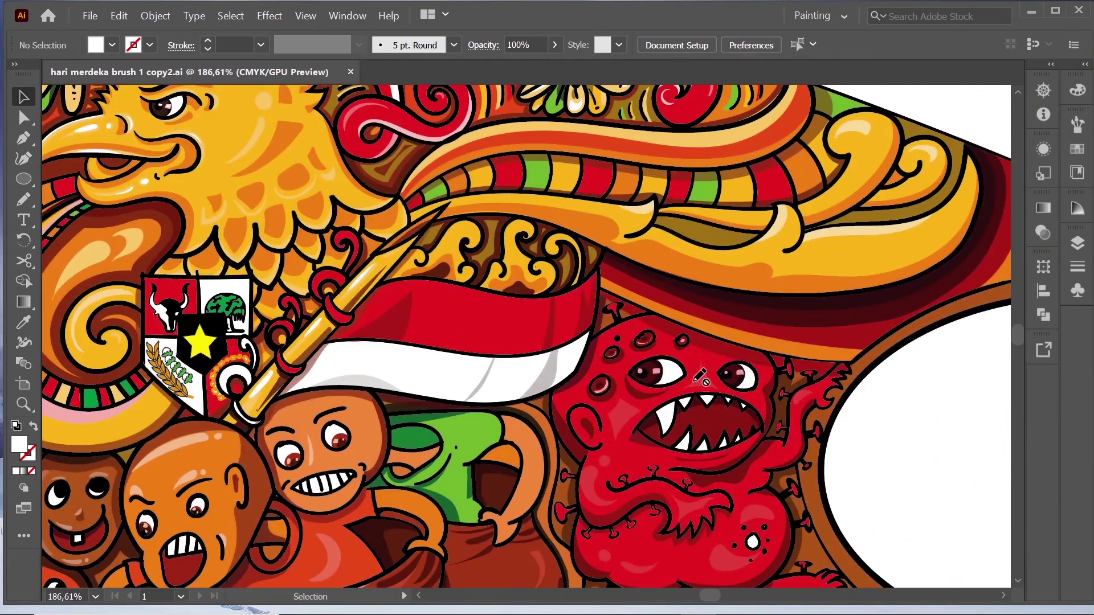
mouse_move(701, 376)
left_mouse_down()
mouse_move(590, 311)
mouse_move(547, 308)
left_mouse_up()
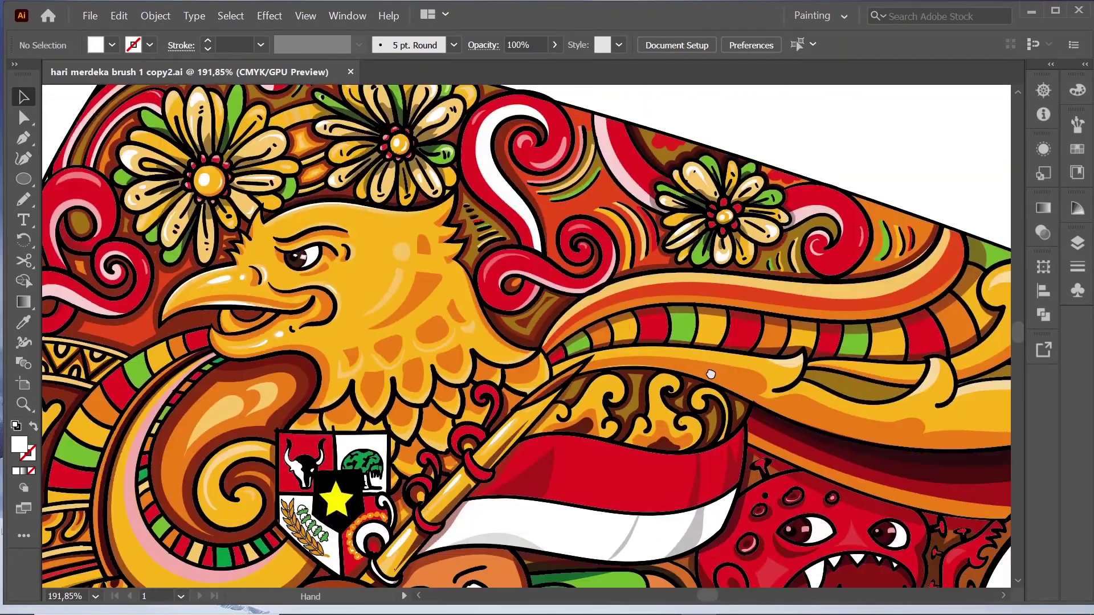
left_click_drag(528, 191, 666, 160)
scroll(667, 160, "down", 1)
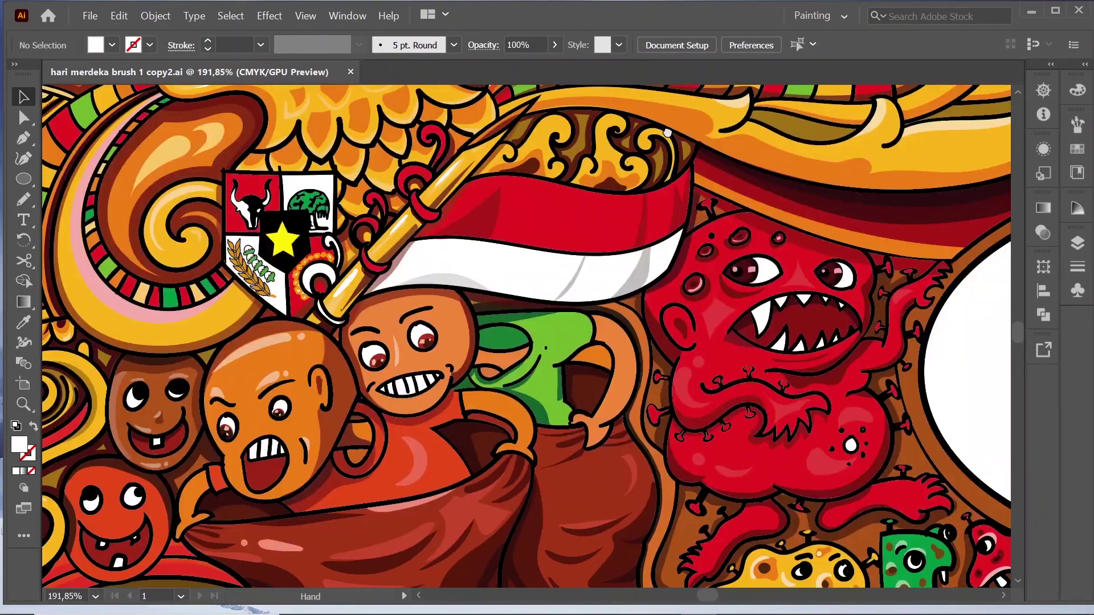
scroll(709, 296, "down", 2)
mouse_move(708, 402)
left_mouse_down()
mouse_move(699, 237)
mouse_move(740, 480)
mouse_move(707, 527)
mouse_move(648, 303)
mouse_move(769, 425)
mouse_move(707, 408)
mouse_move(548, 331)
left_mouse_up()
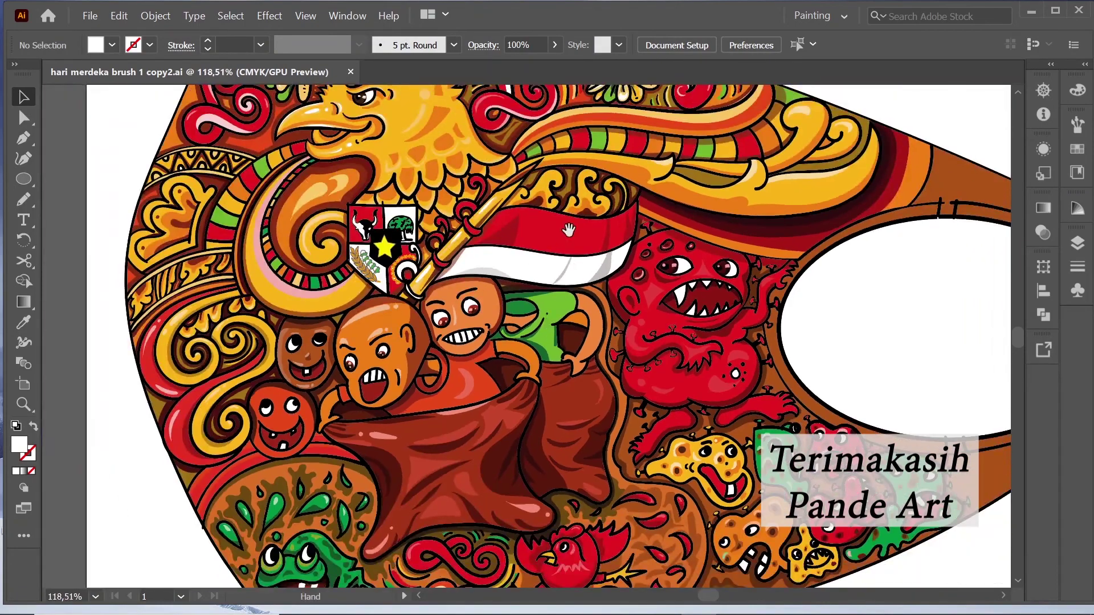
scroll(568, 230, "down", 1)
scroll(557, 273, "down", 2)
scroll(733, 176, "down", 2)
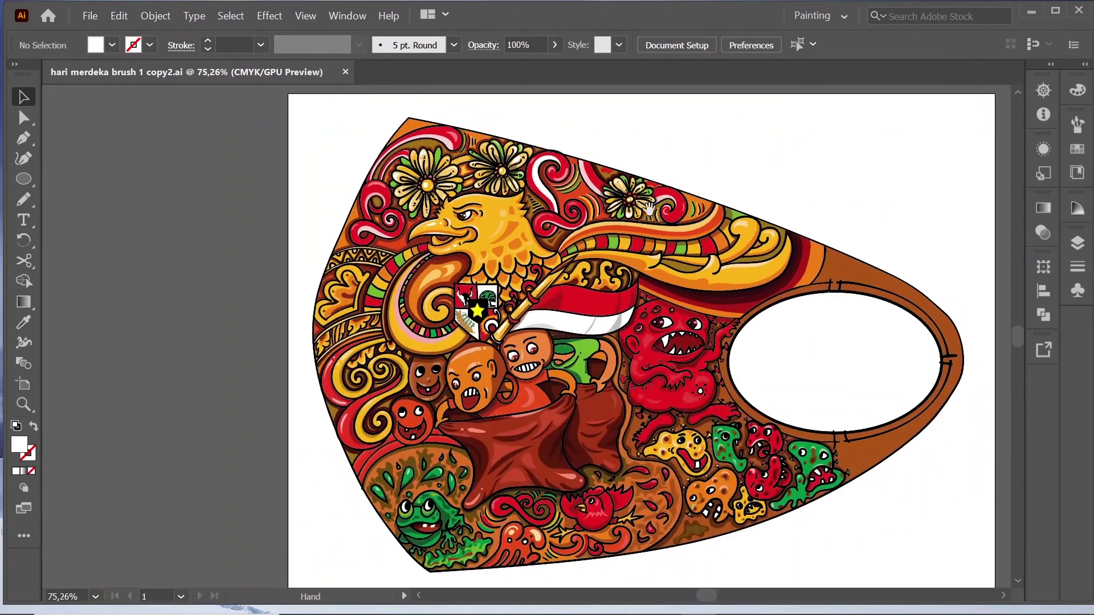